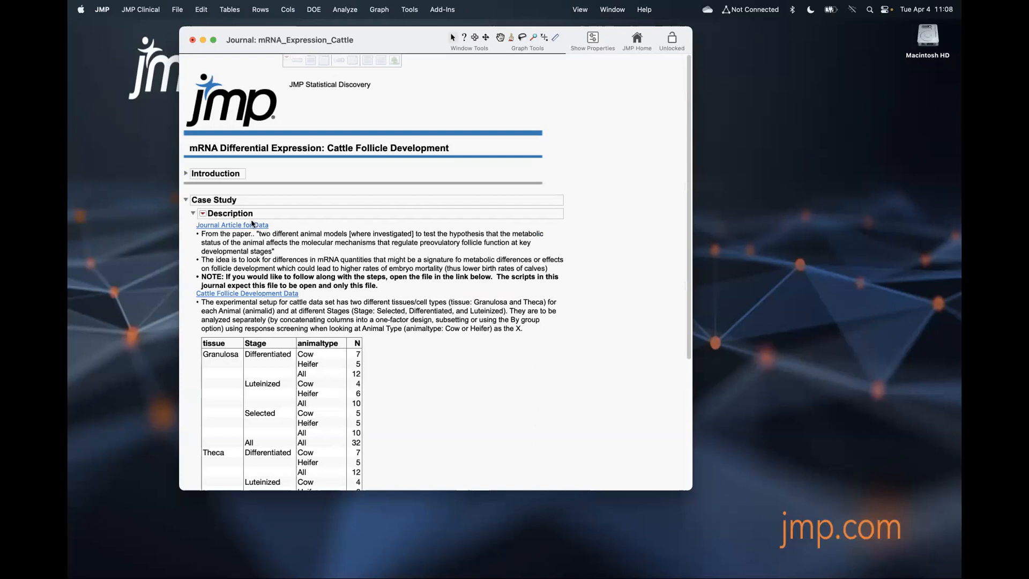
Step: Open the Cattle Follicle Development Data table linked in the journal and move its window clear of the sample count table
scroll(469, 332, "down", 1)
scroll(470, 333, "down", 1)
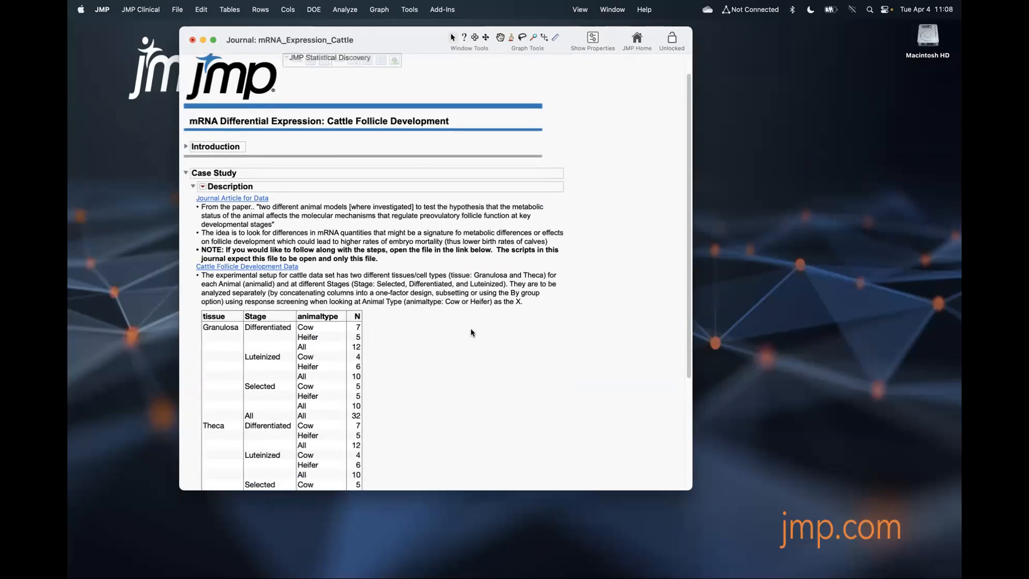
left_click(250, 267)
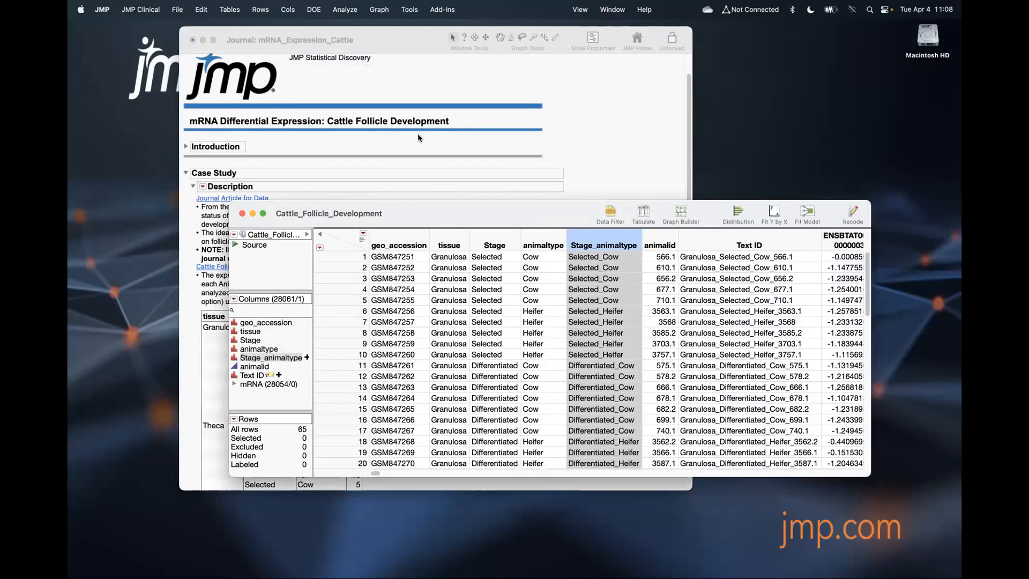
left_click_drag(417, 133, 468, 56)
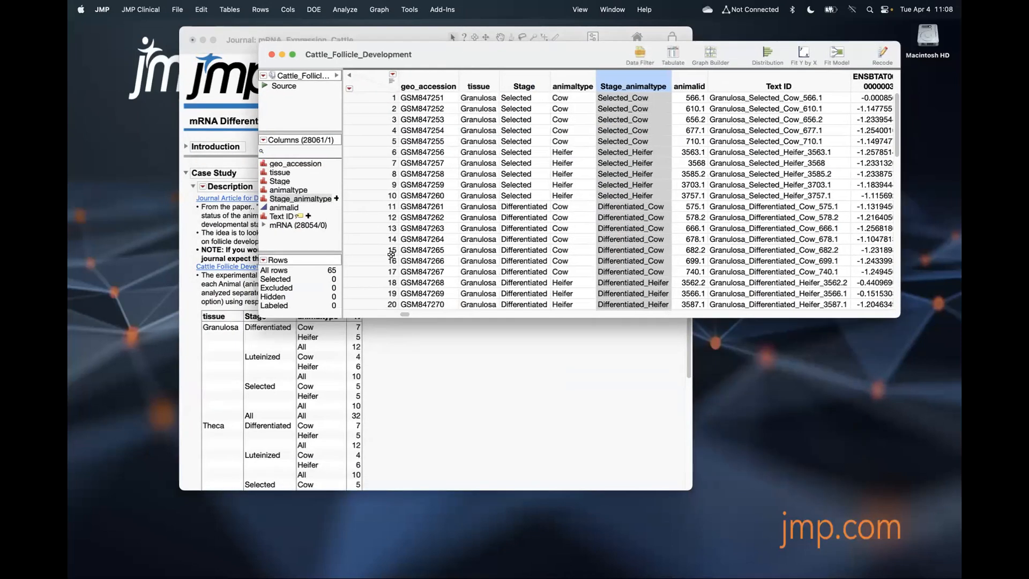
Step: Look inside the mRNA column group, collapse it again, and examine the journal's sample count table
left_click(263, 224)
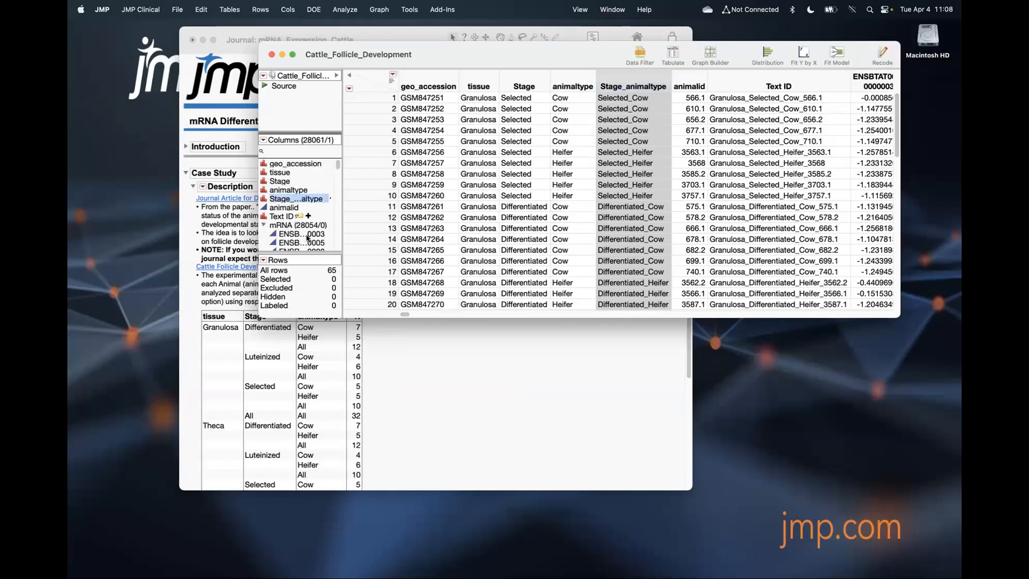
left_click(263, 225)
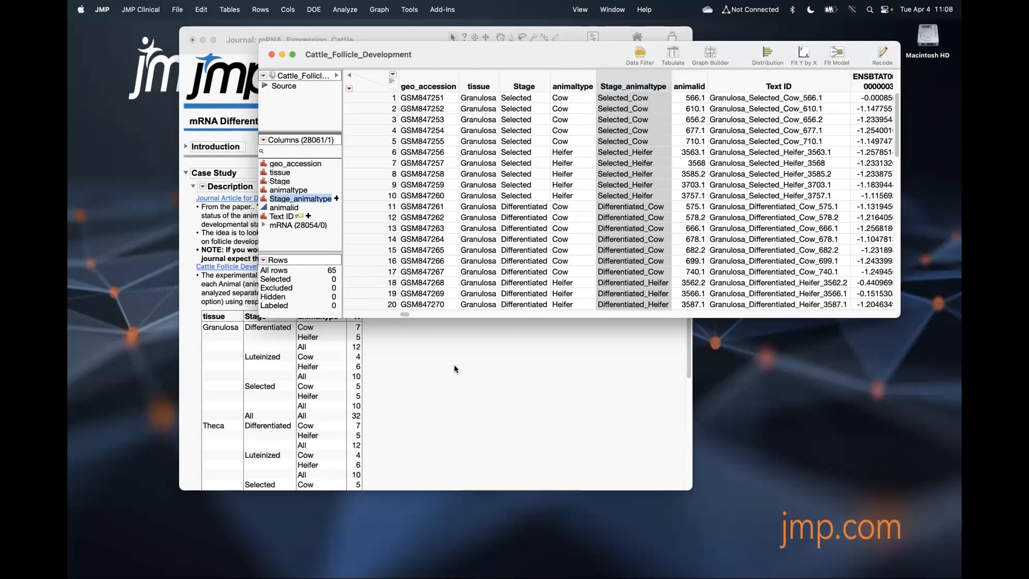
left_click(512, 400)
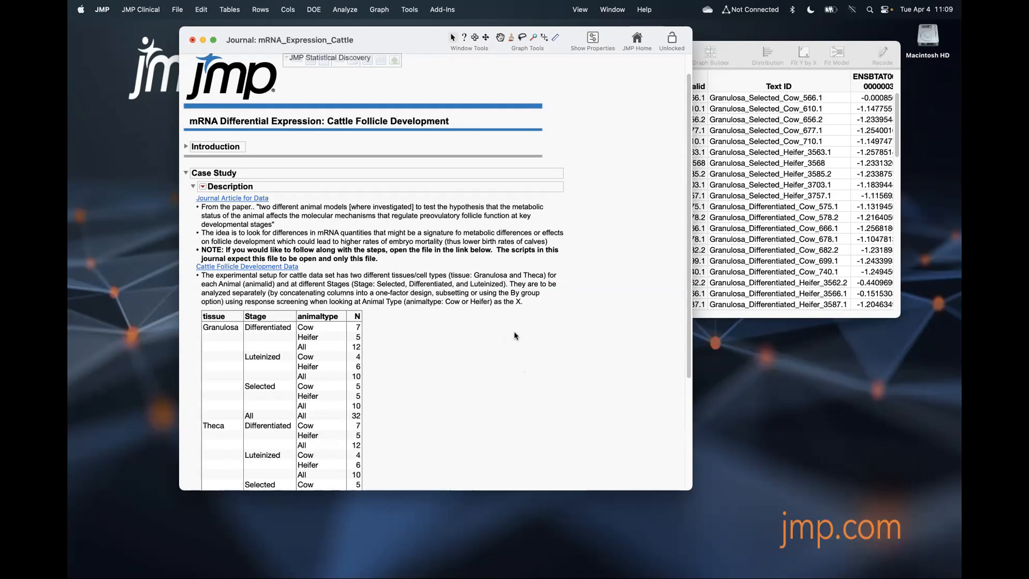
scroll(514, 330, "down", 5)
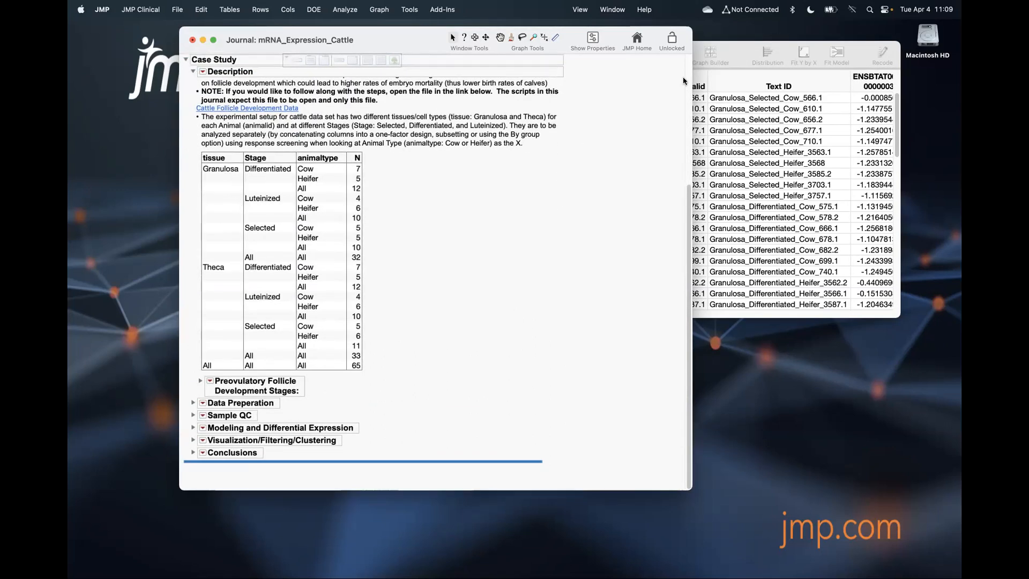
Step: Tabulate the Cattle_Follicle_Development table with tissue, Stage and animaltype as nested row groupings
left_click(740, 52)
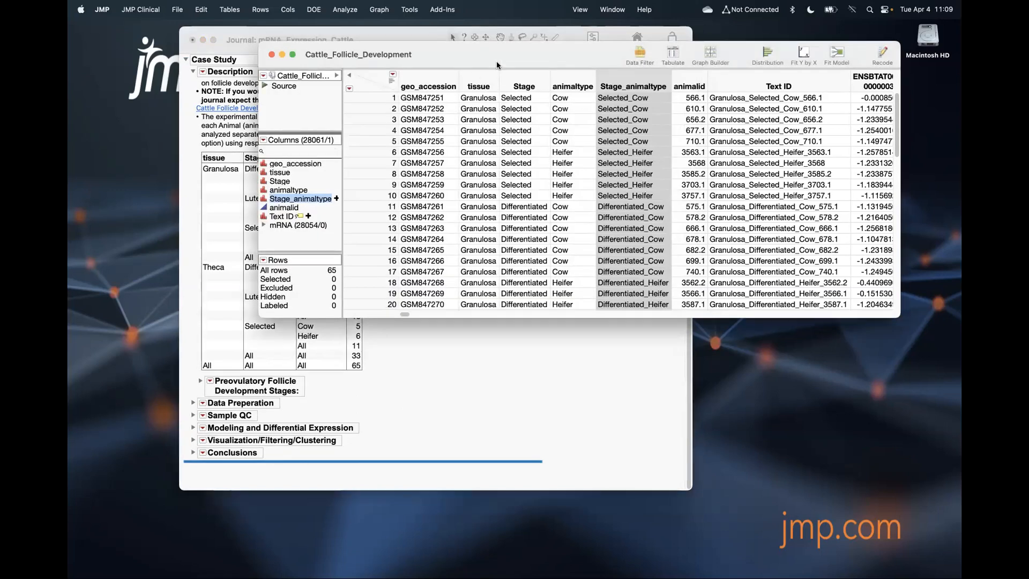
left_click(345, 10)
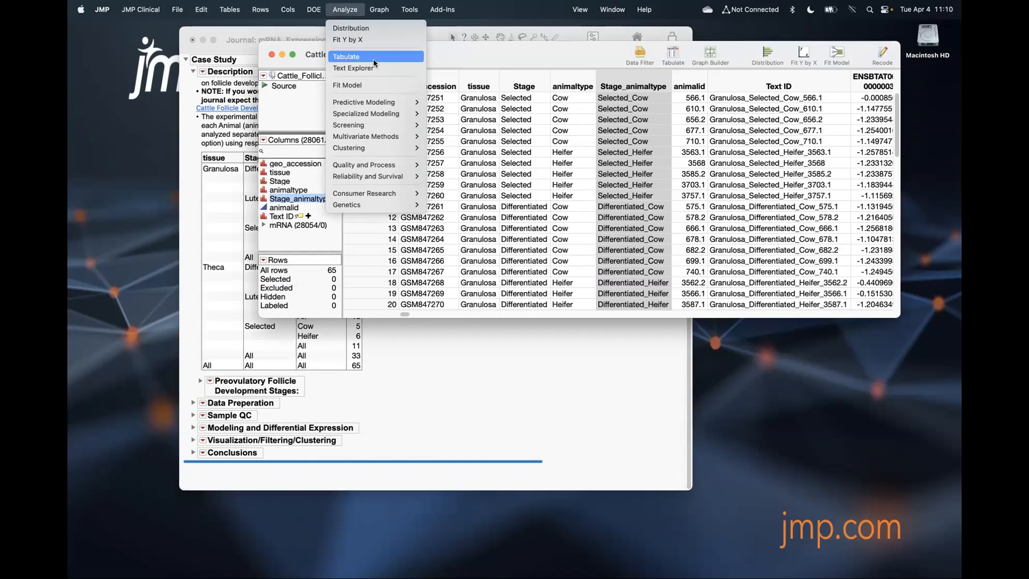
left_click(374, 58)
left_click_drag(328, 117, 701, 100)
left_click(613, 235)
left_click_drag(525, 234, 721, 236)
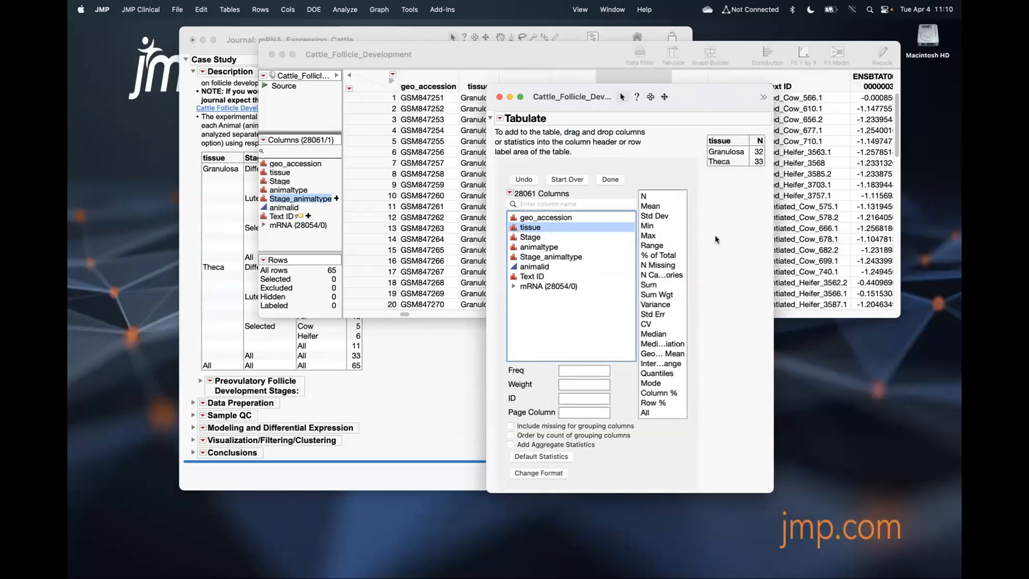
left_click_drag(529, 237, 748, 194)
left_click_drag(540, 247, 804, 147)
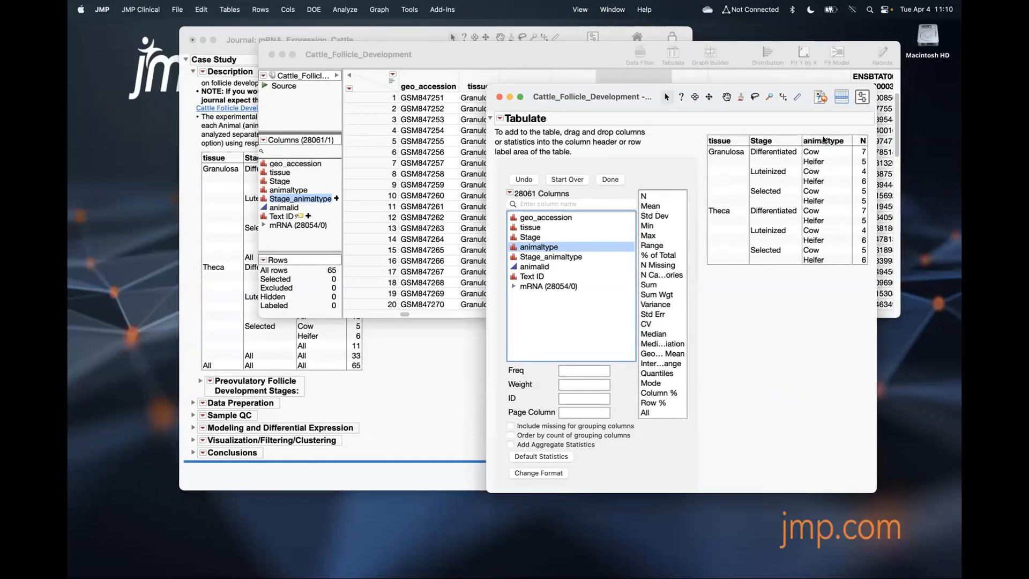
Step: Add aggregate statistics to the tabulation, finish it, and move the resulting table aside
left_click(573, 445)
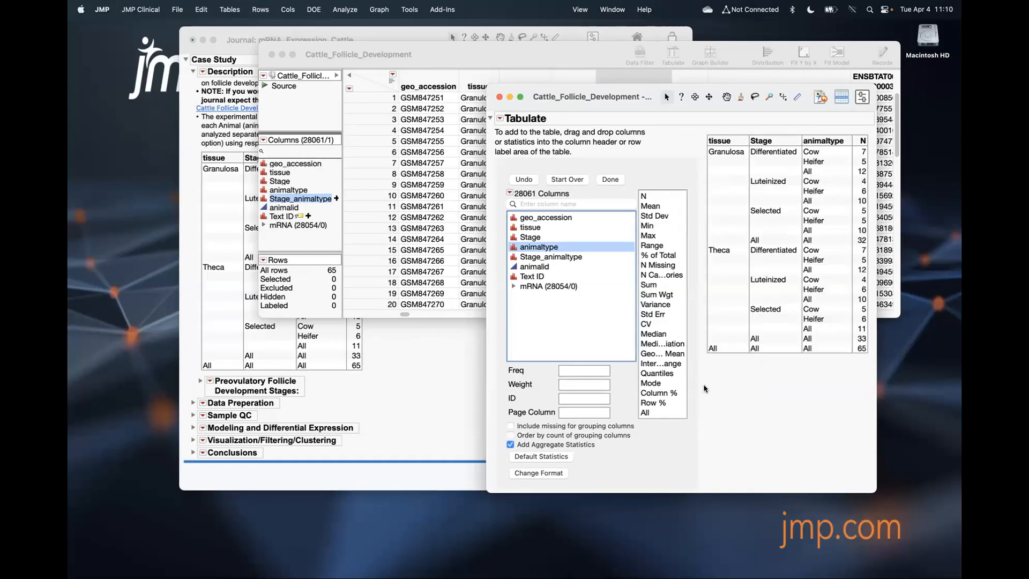
left_click(615, 183)
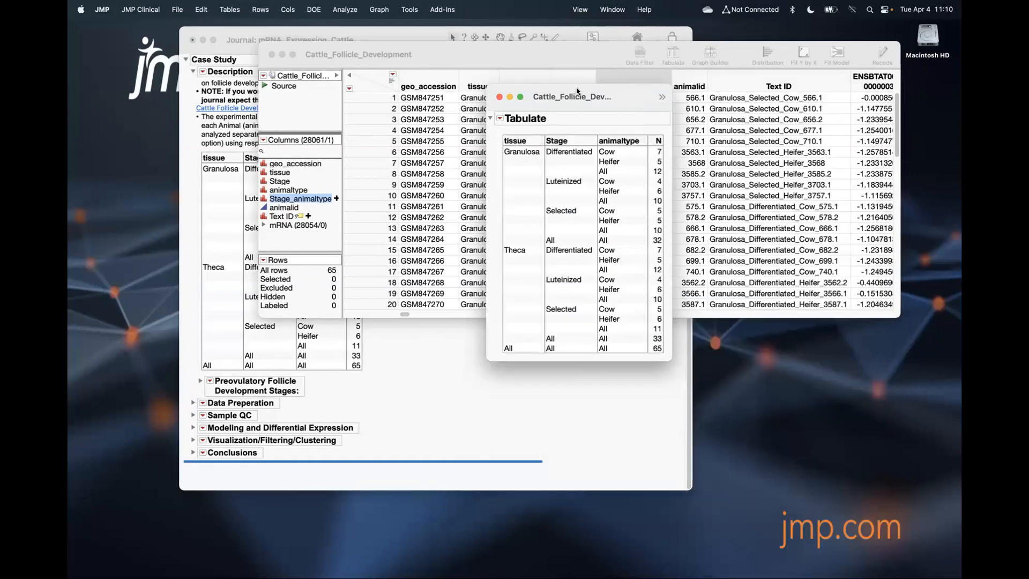
left_click_drag(606, 101, 530, 114)
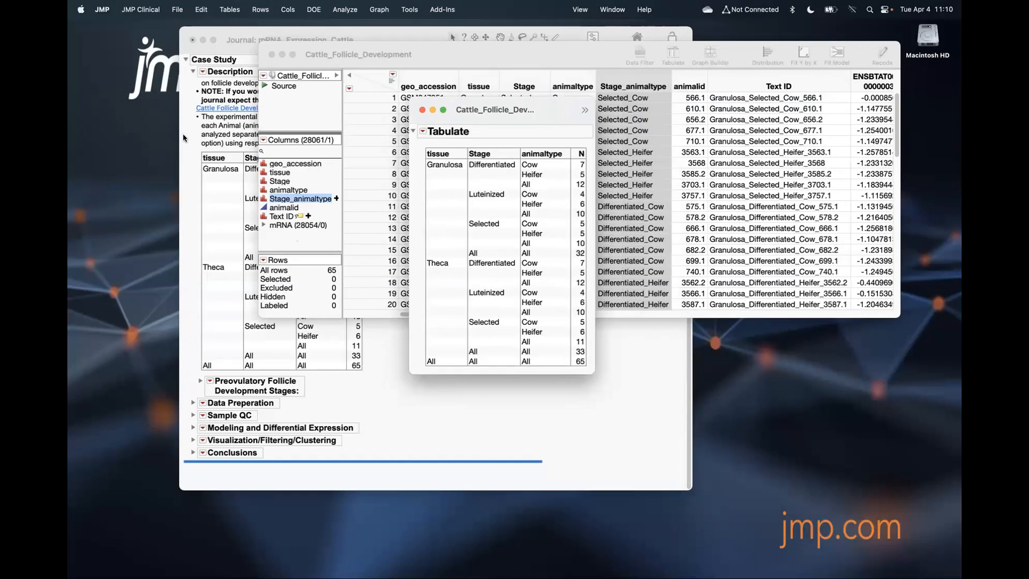
Step: Return to the mRNA_Expression_Cattle journal, collapse its Description section and expand the Data Preperation section
left_click(186, 155)
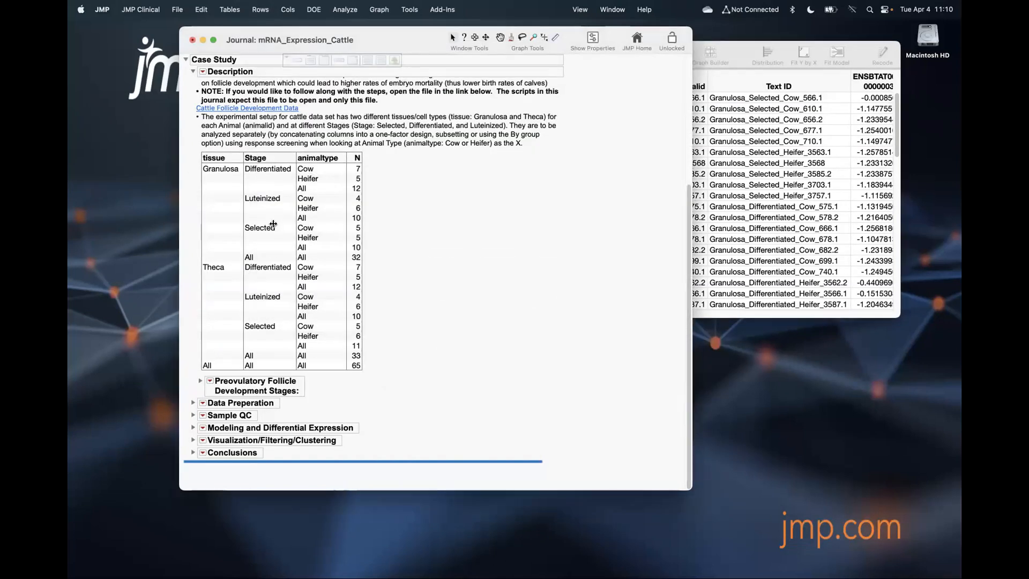
left_click_drag(402, 39, 564, 82)
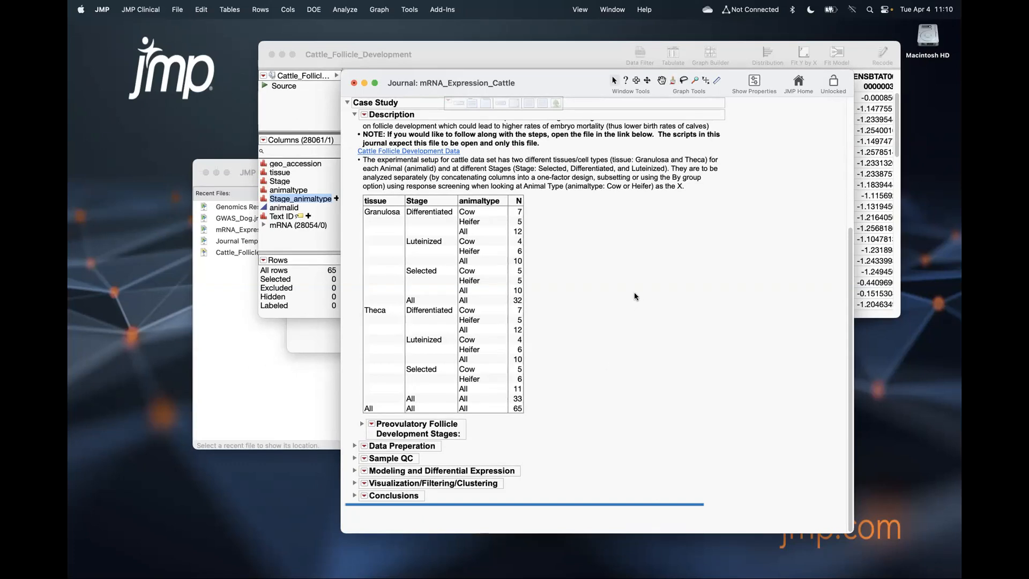
scroll(528, 214, "up", 2)
scroll(397, 138, "up", 5)
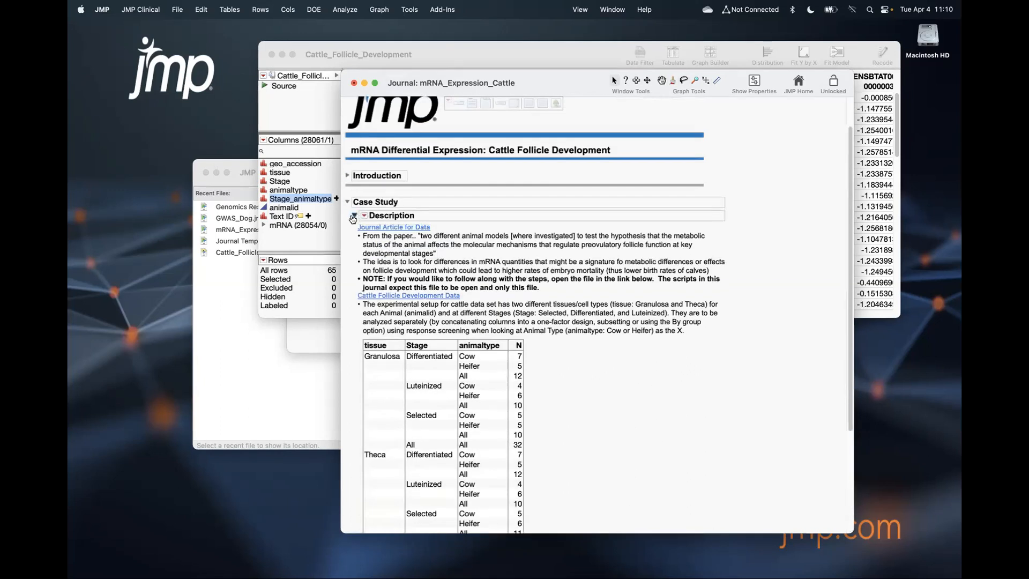
left_click(354, 215)
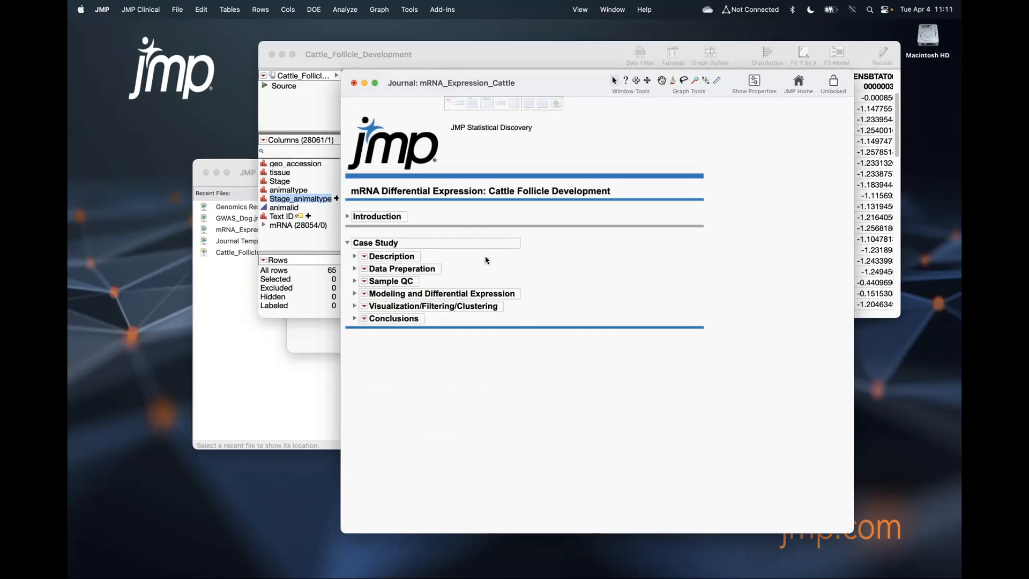
left_click(355, 269)
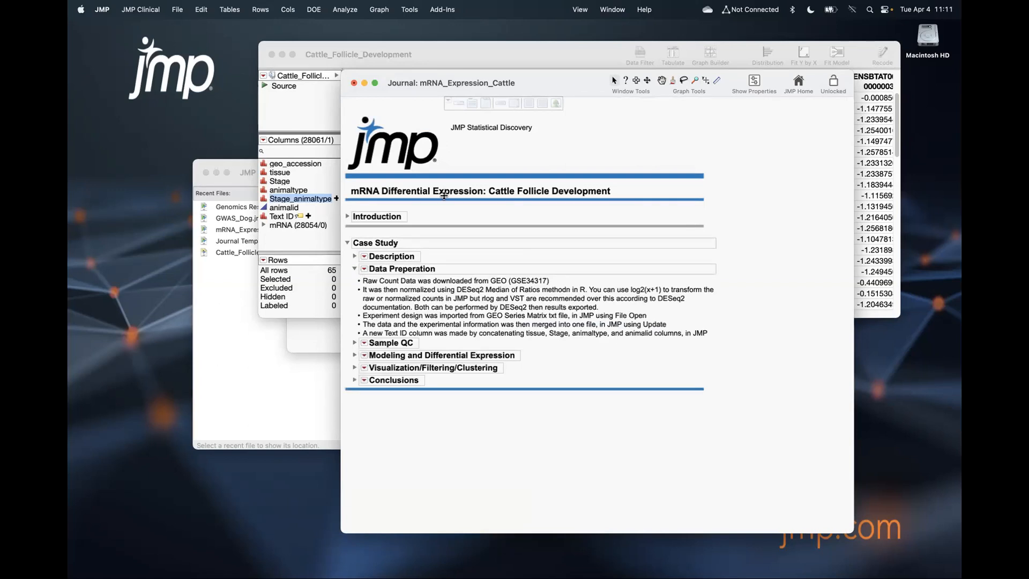
Step: Correct the typo "methodn" to "method" in the DESeq2 normalization bullet of the Data Preperation section
left_click(464, 281)
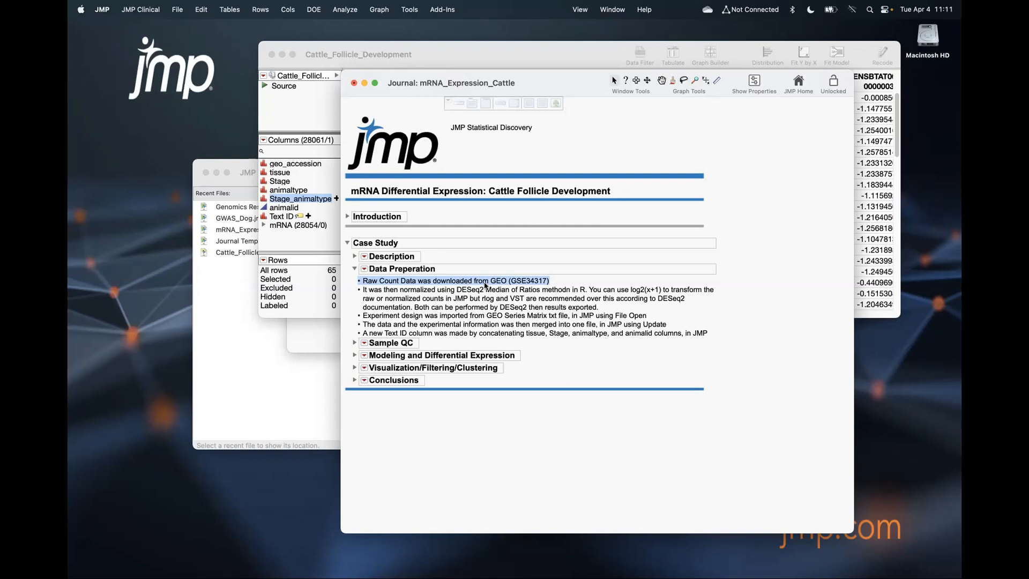
left_click(478, 291)
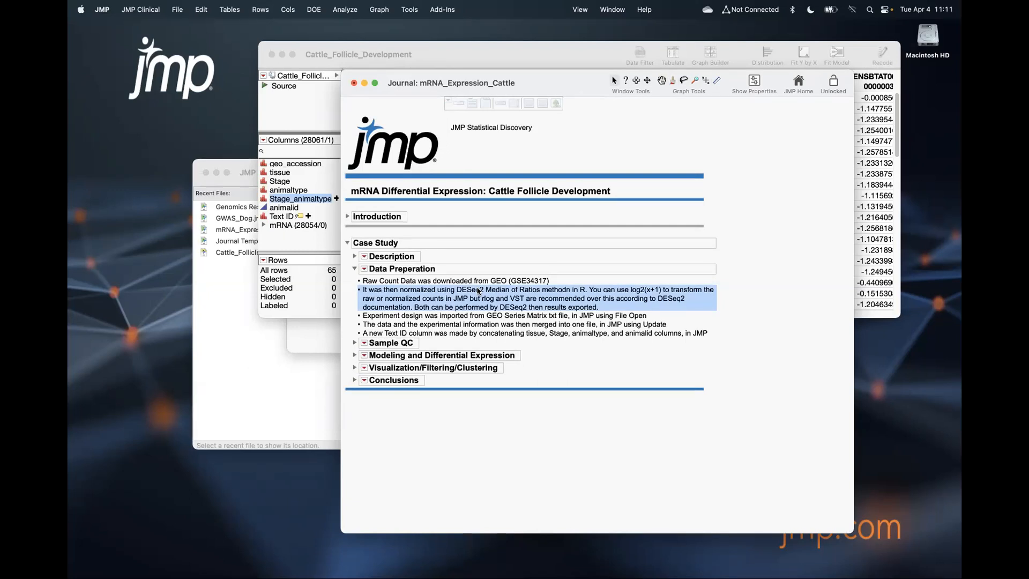
double_click(558, 292)
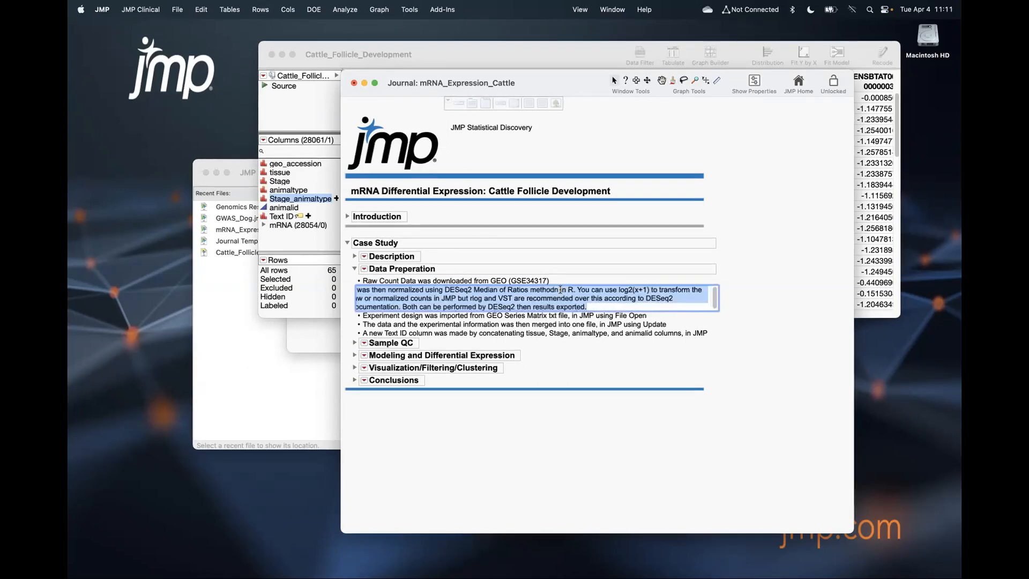
left_click(555, 289)
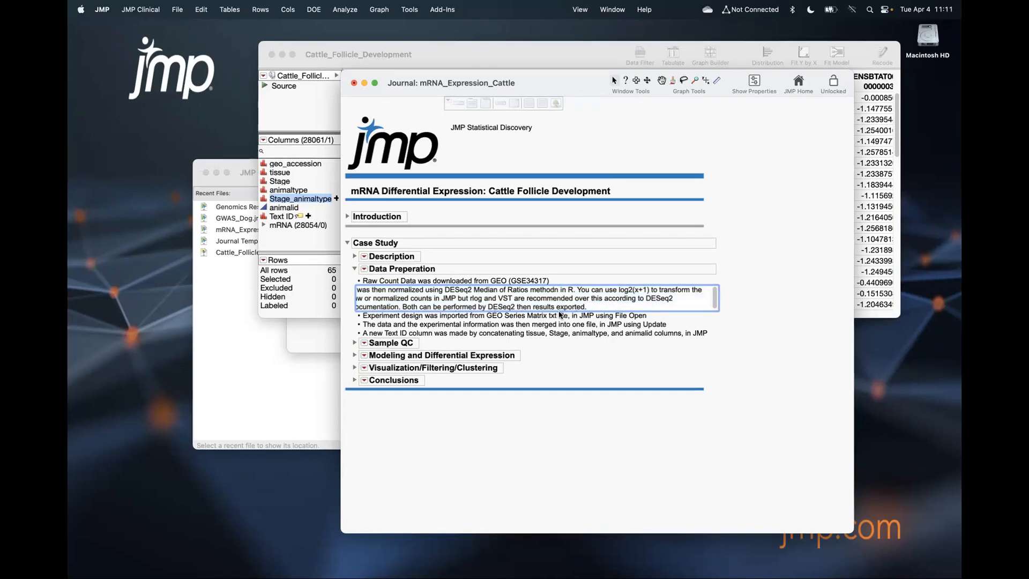
key("BackSpace")
left_click(633, 353)
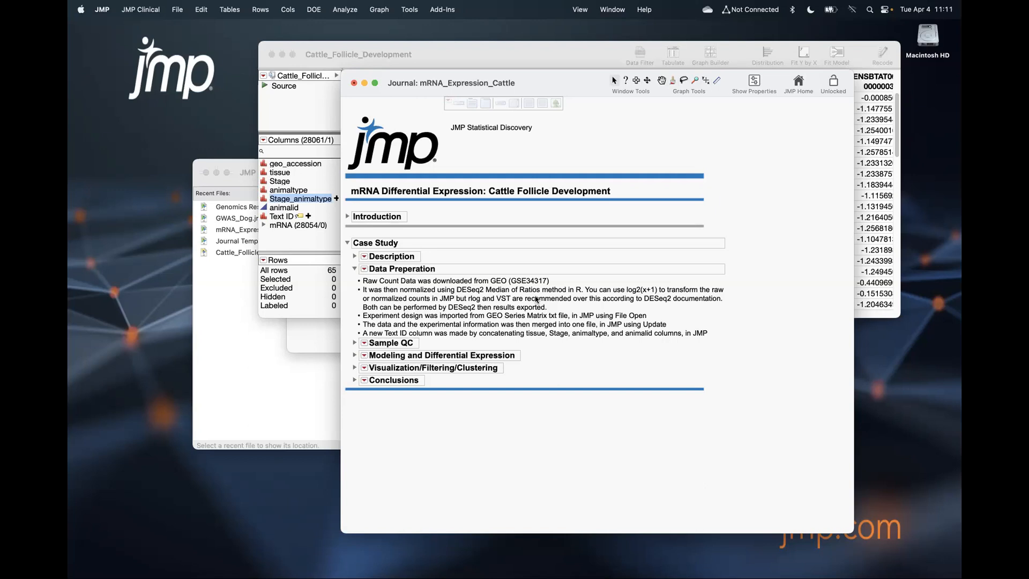
Step: Highlight the geo_accession through animaltype columns, followed by animalid, in the Cattle_Follicle_Development table to review the experimental design
left_click(550, 56)
left_click_drag(572, 85, 418, 85)
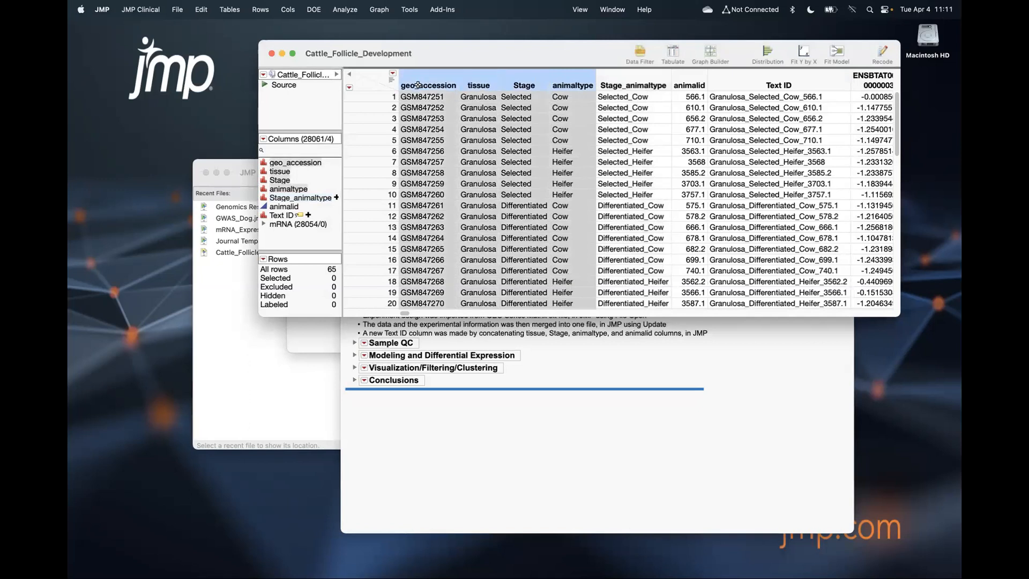
left_click(695, 80)
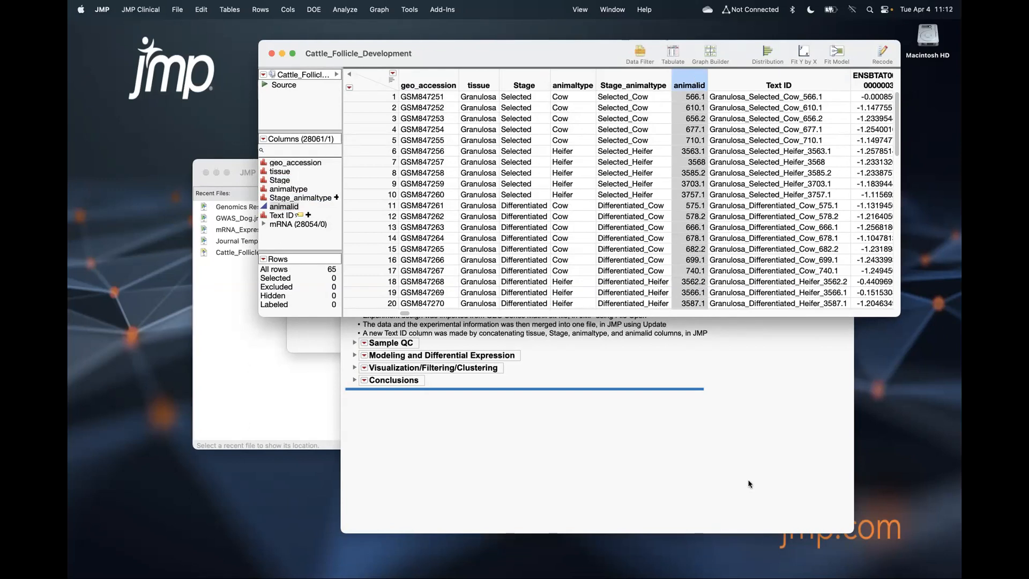
Step: Review how the files were merged, highlighting the journal's Update note and the geo_accession column, and locate the table Update command
left_click(629, 369)
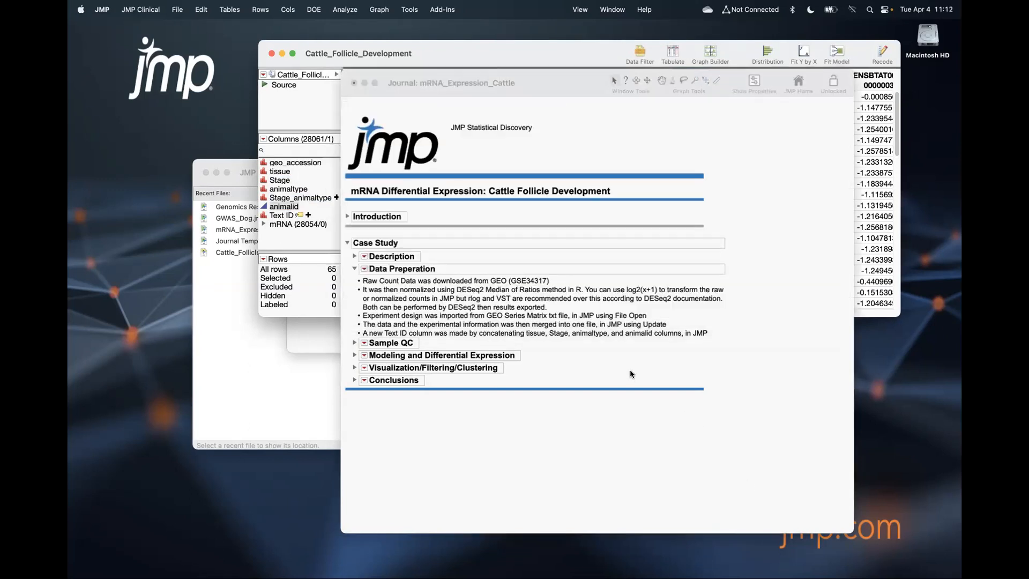
left_click(499, 328)
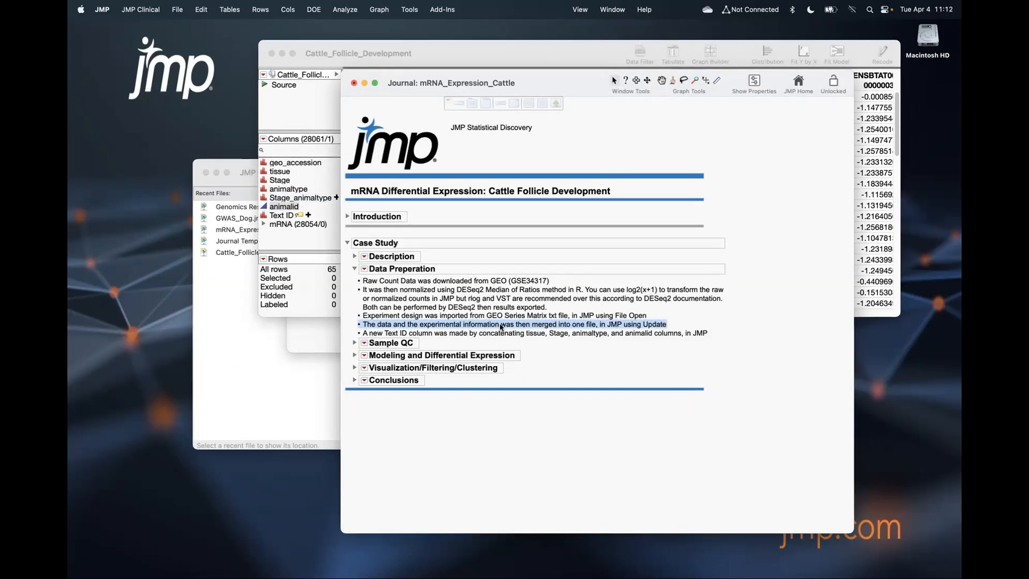
left_click(559, 48)
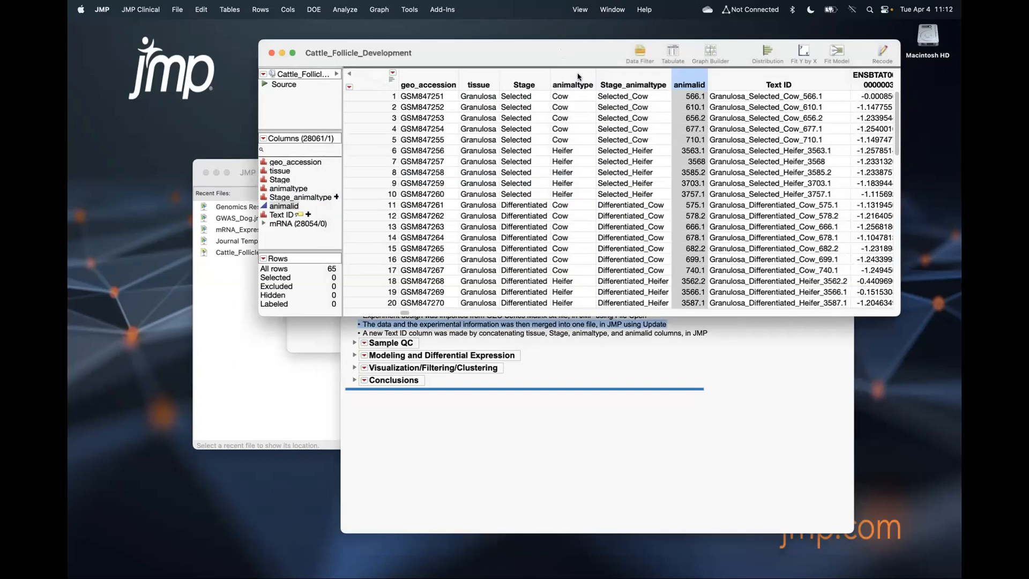
left_click(432, 76)
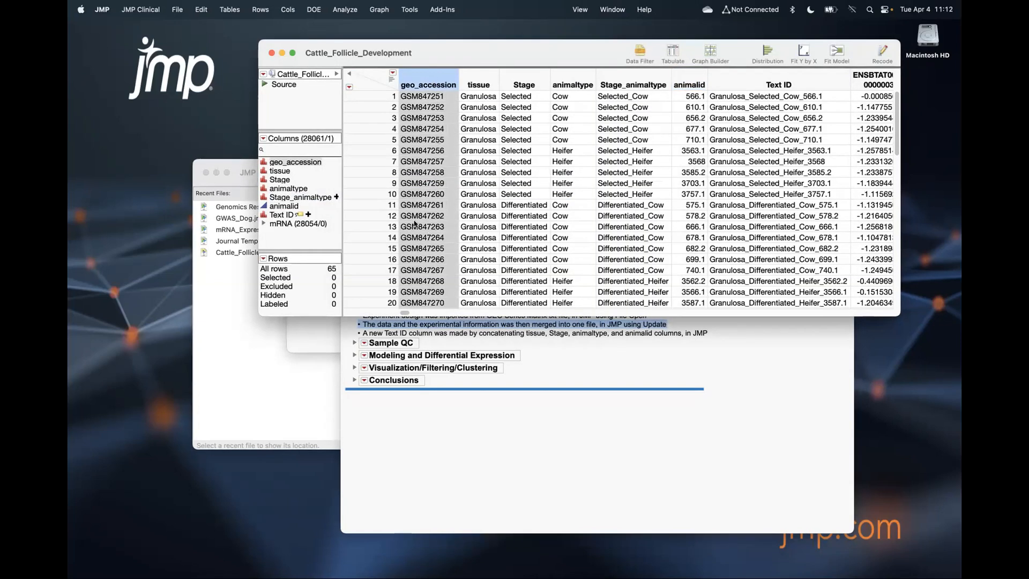
left_click(230, 10)
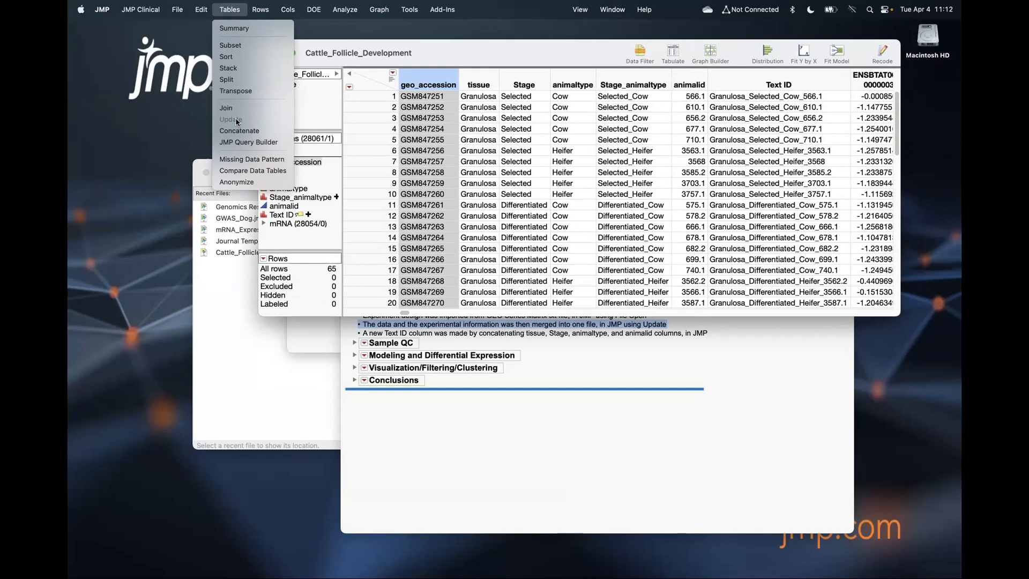
left_click(283, 233)
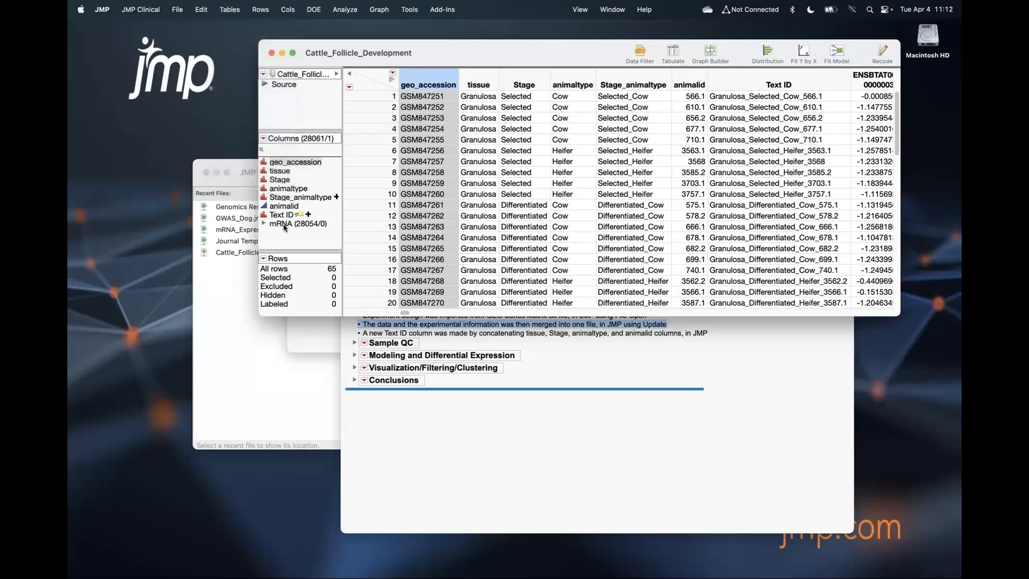
Step: Examine the mRNA column group in the Cattle_Follicle_Development table, including its member columns and the commands for grouping and ungrouping columns
left_click(283, 224)
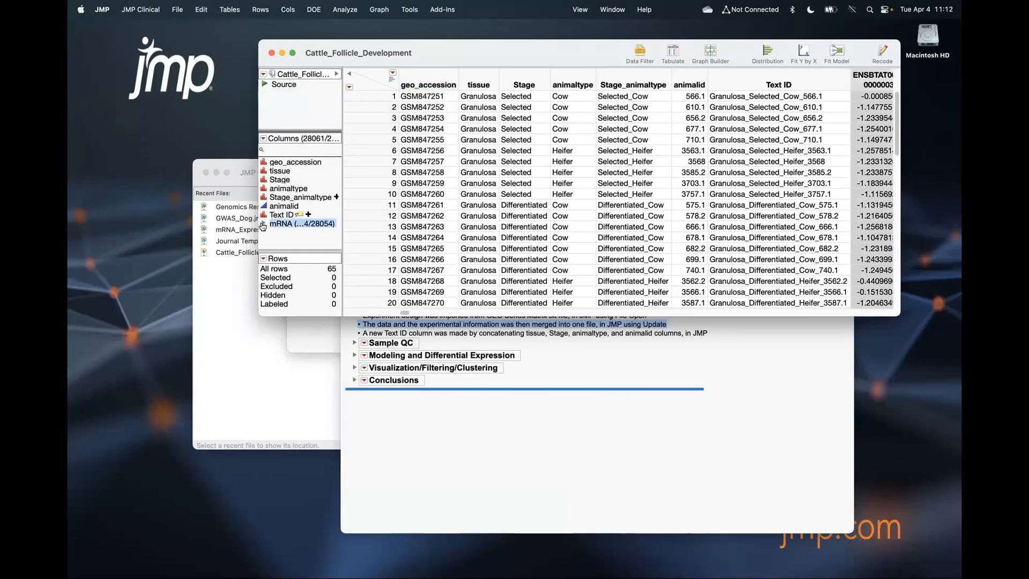
left_click(262, 225)
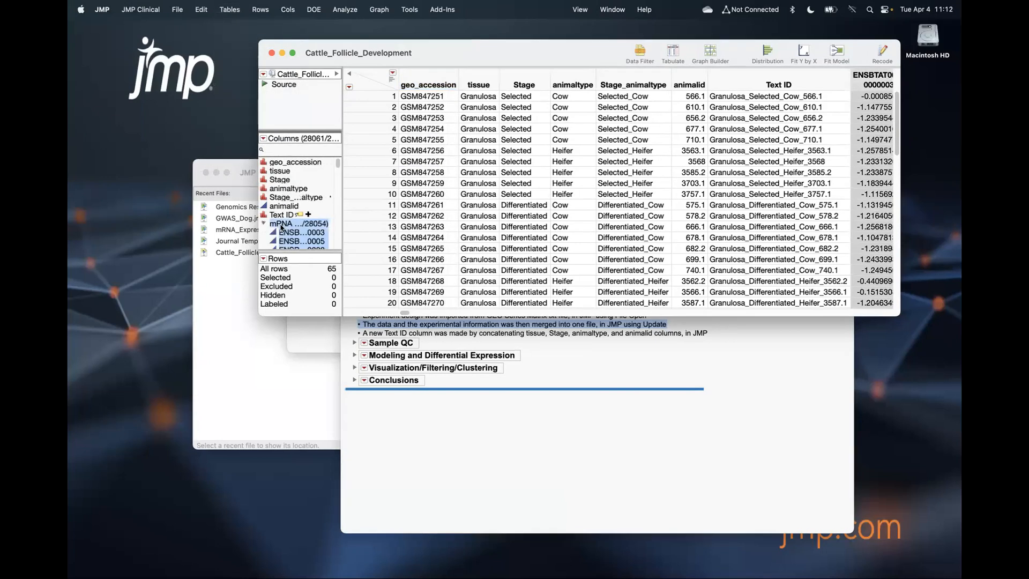
right_click(289, 235)
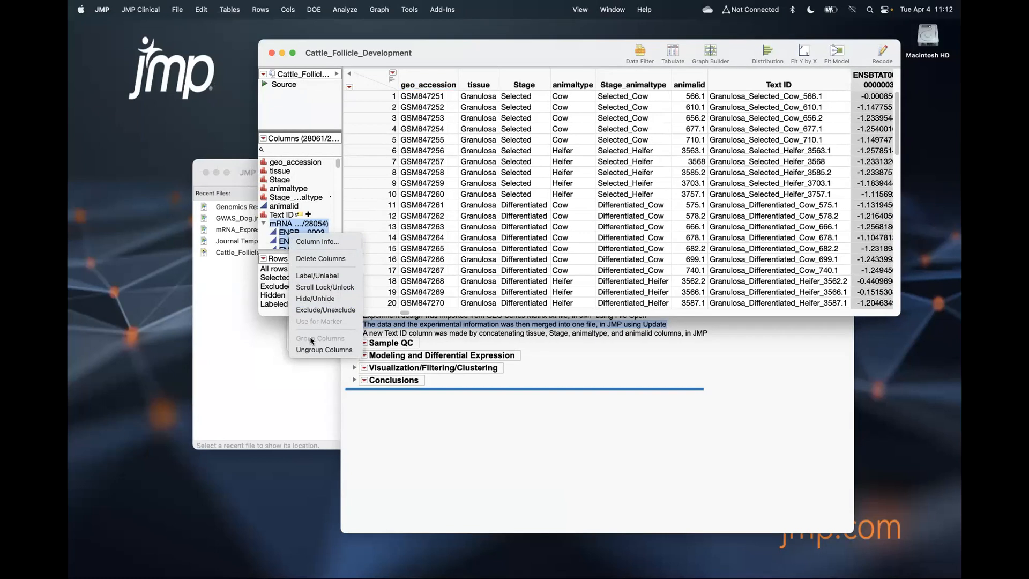
left_click(274, 307)
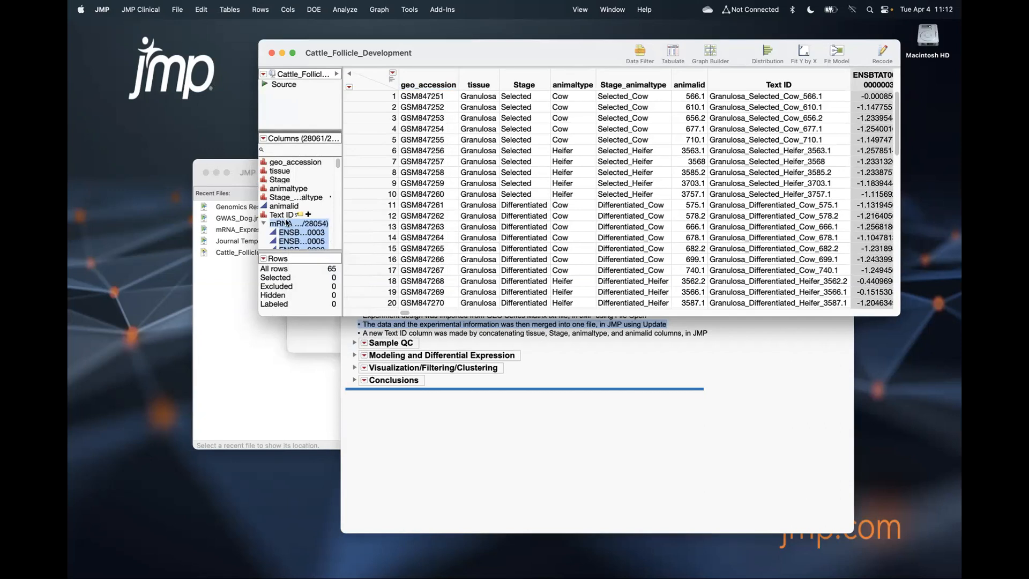
left_click(265, 224)
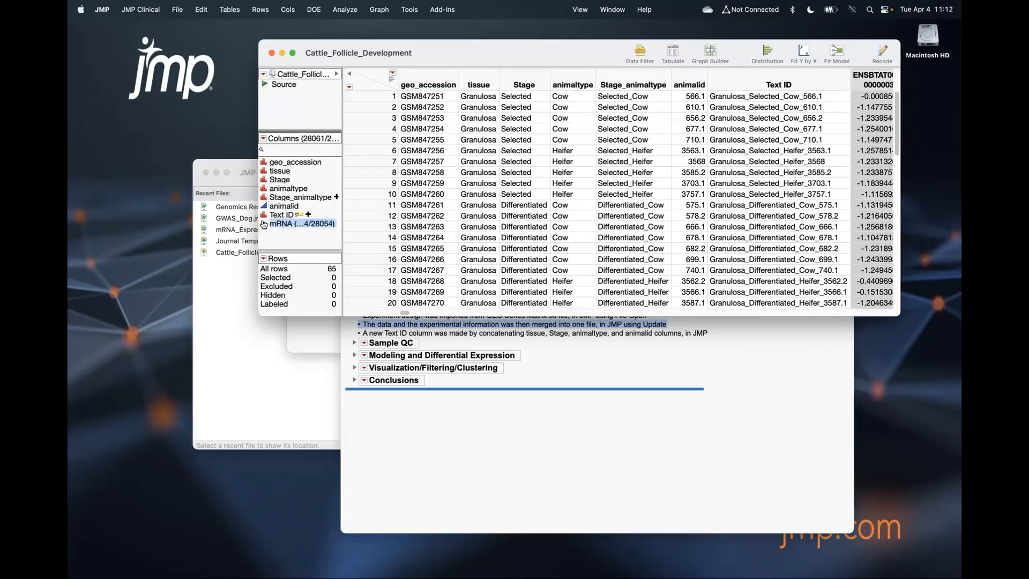
Step: Move and enlarge the Cattle_Follicle_Development table window, and highlight the Text ID column
left_click_drag(404, 56, 257, 39)
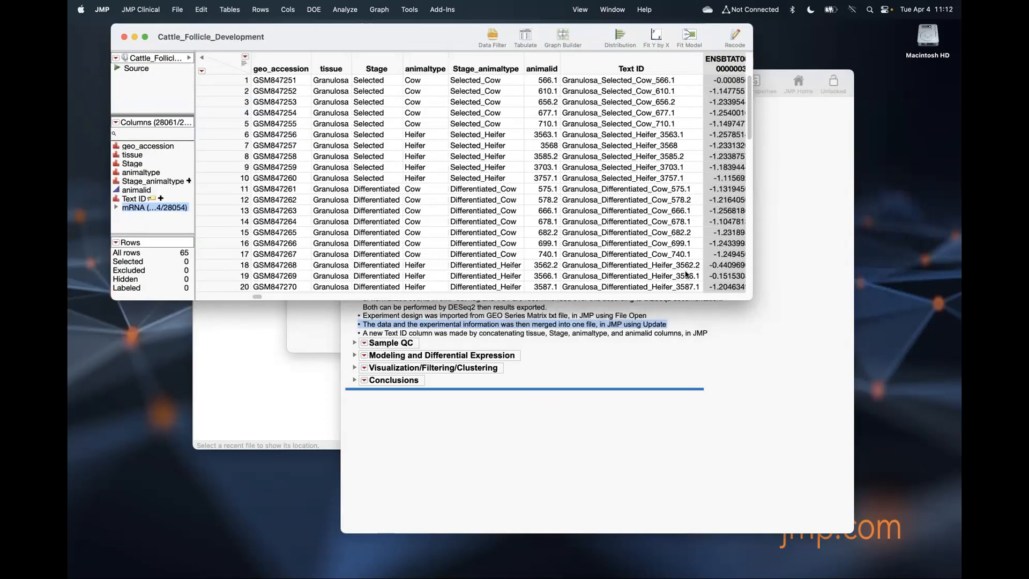
left_click_drag(748, 302, 847, 338)
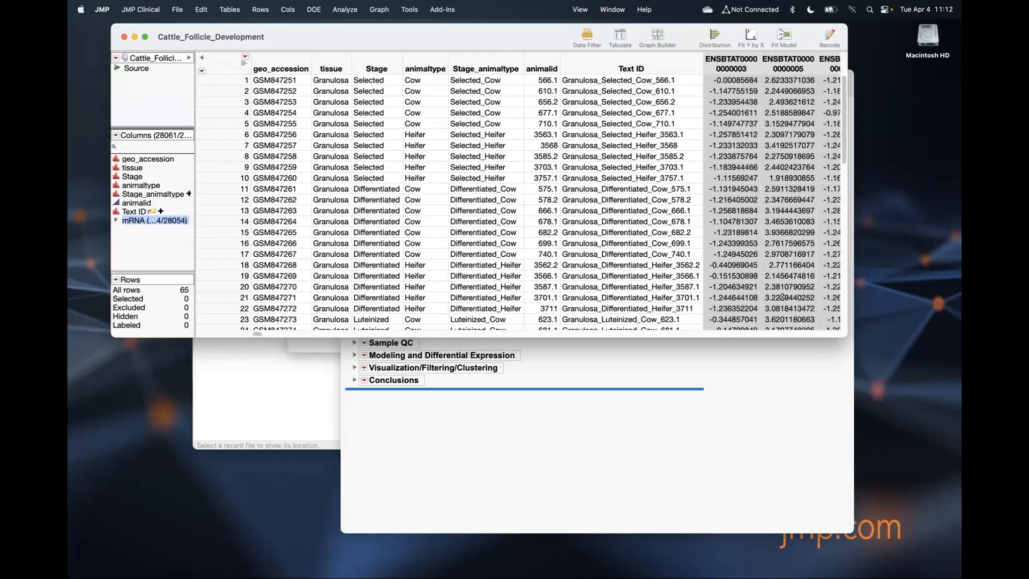
left_click(608, 67)
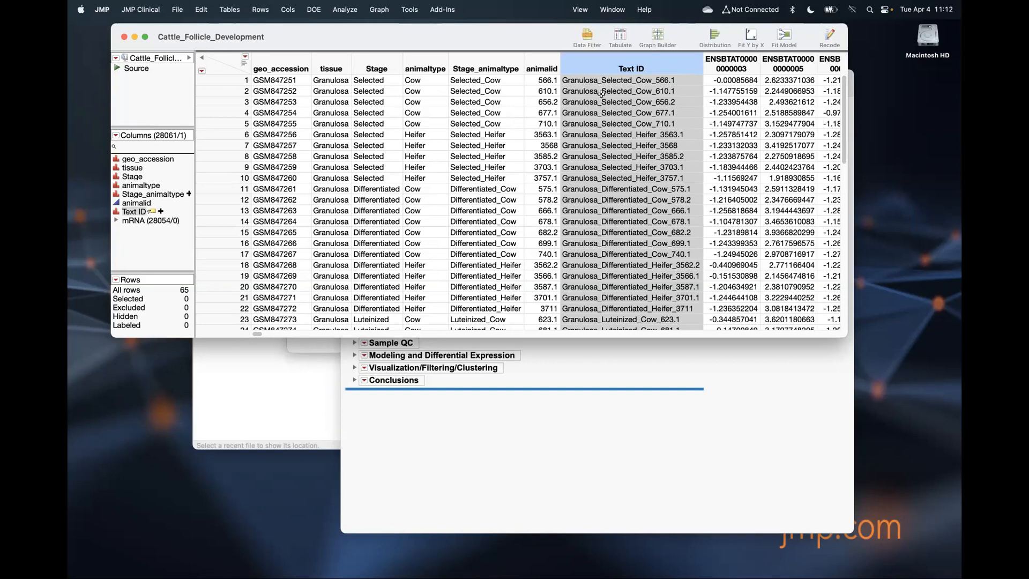
Step: Locate the Concatenate with Underscore formula for the tissue, Stage, animaltype and animalid columns, then highlight only Stage and animaltype
left_click_drag(322, 65, 424, 63)
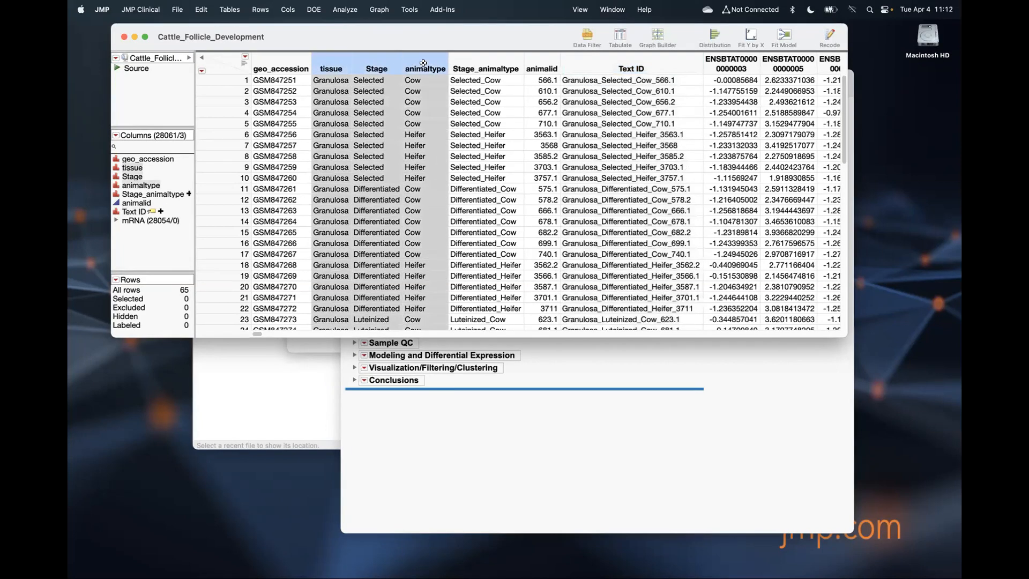
left_click(550, 60, "super")
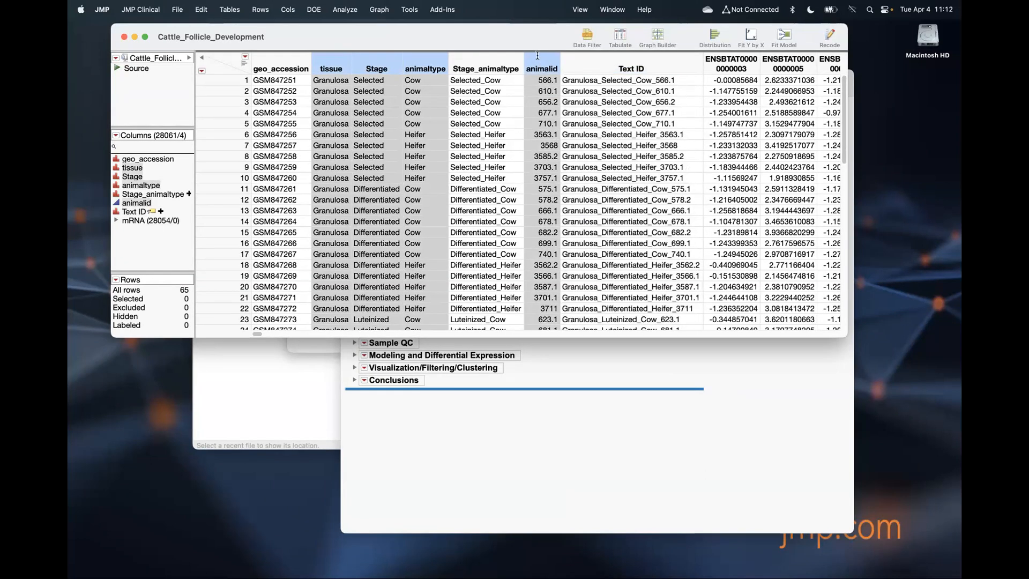
right_click(539, 60)
mouse_move(603, 127)
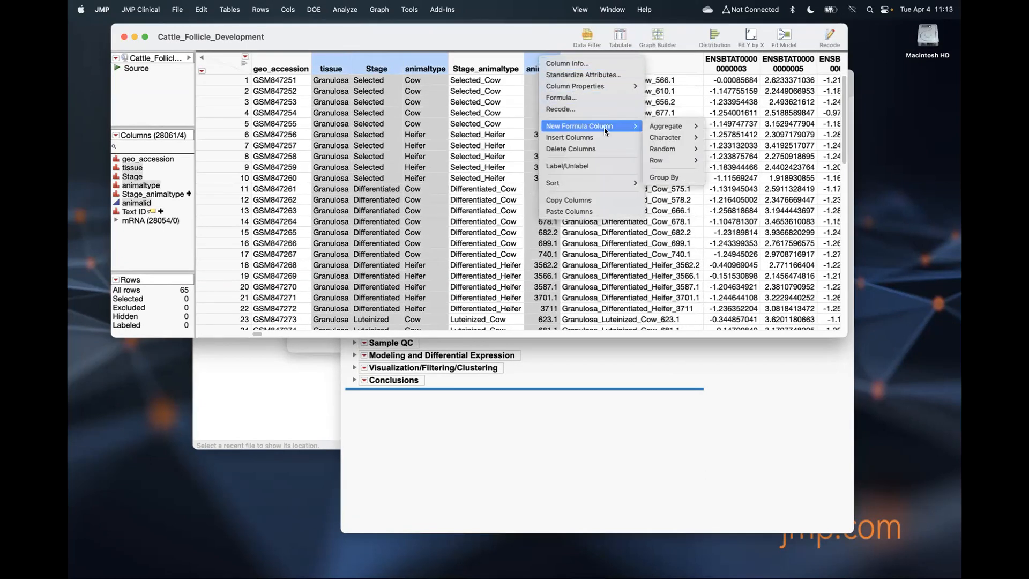
mouse_move(666, 138)
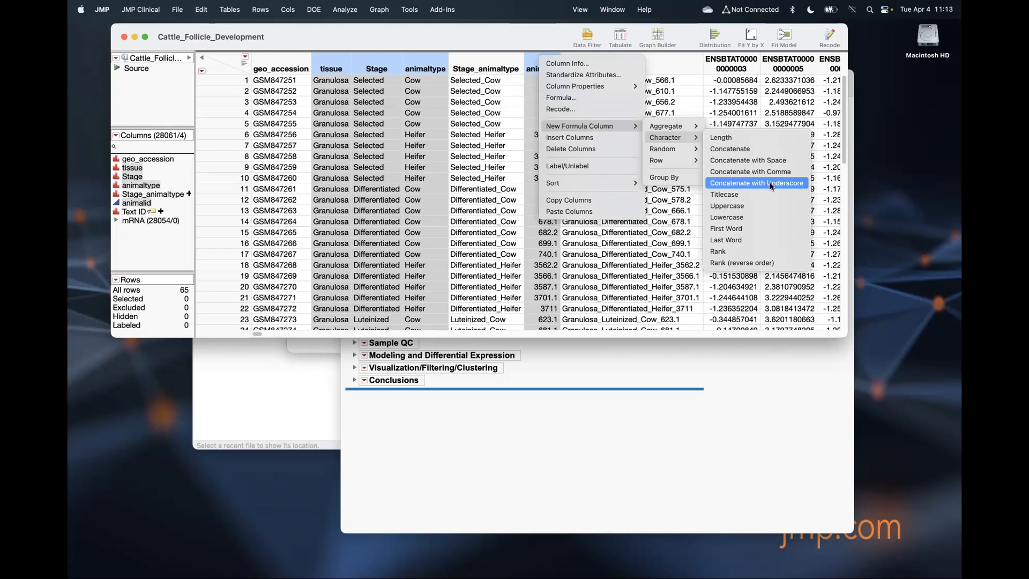
left_click(436, 33)
left_click(372, 61)
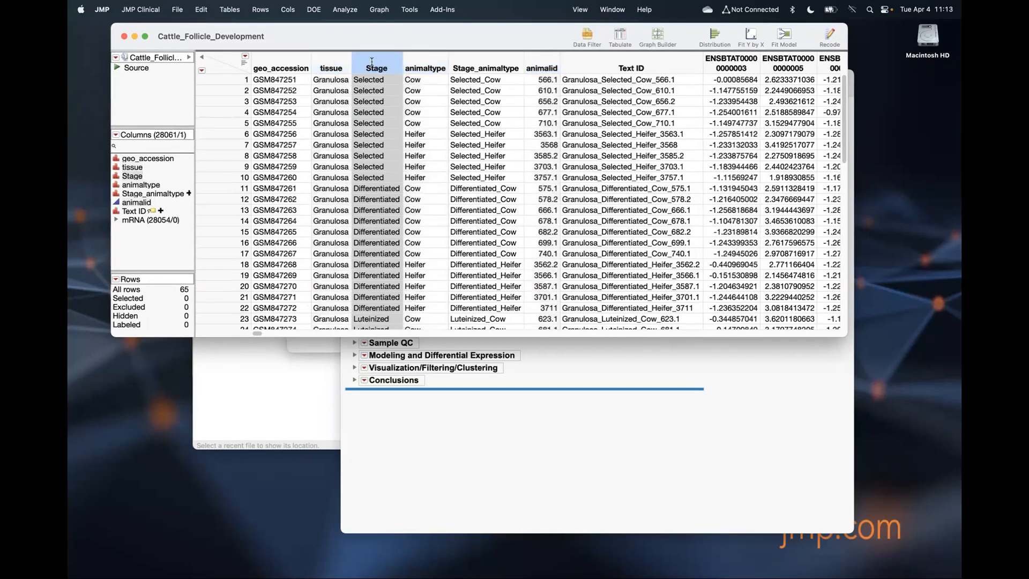
left_click(423, 58, "shift")
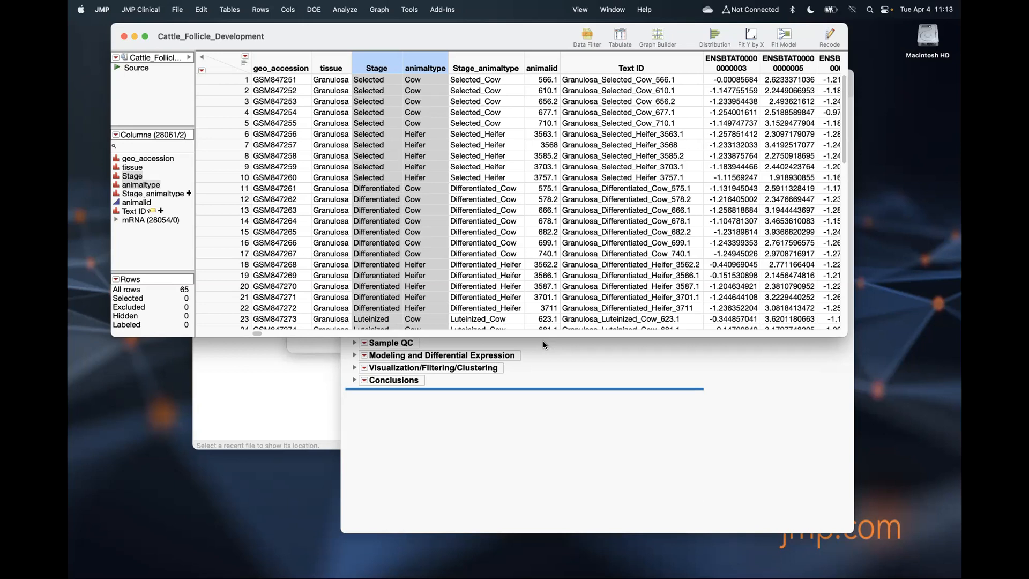
Step: Return to the mRNA_Expression_Cattle journal, collapse Data Preperation, expand Sample QC and reposition the journal window to show more of the section
left_click(585, 439)
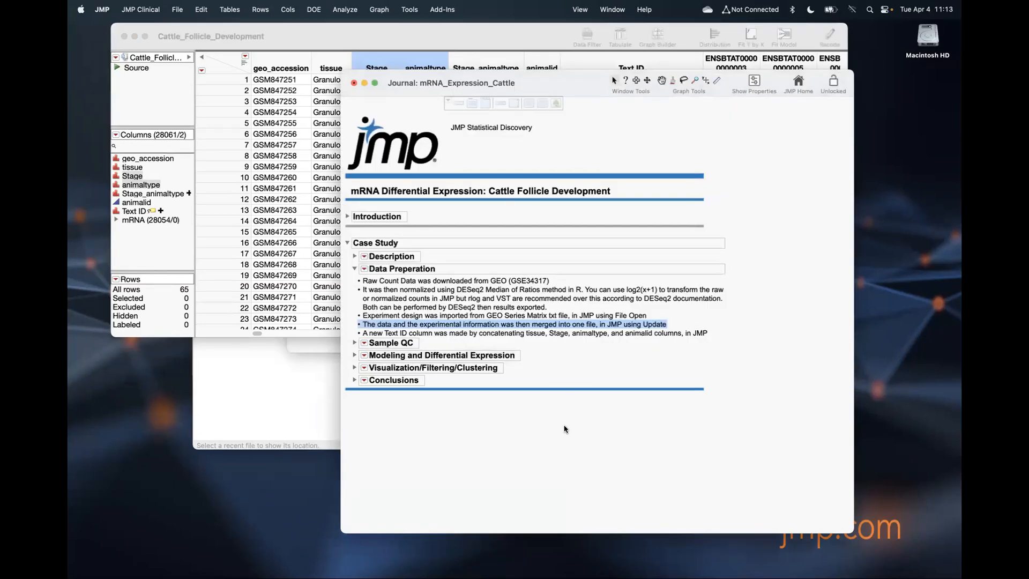
left_click(355, 269)
left_click(354, 281)
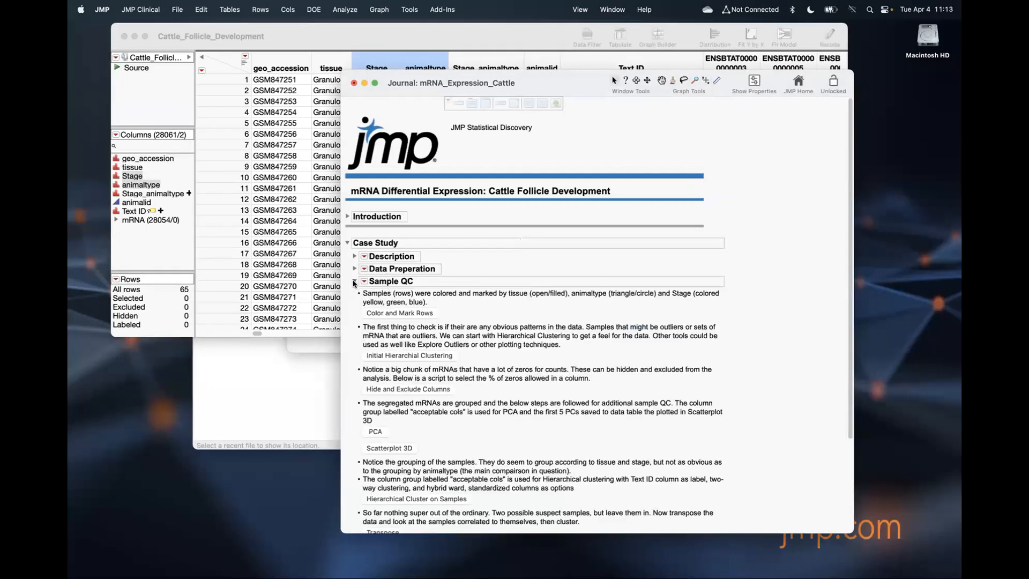
scroll(581, 308, "down", 2)
left_click_drag(553, 81, 577, 31)
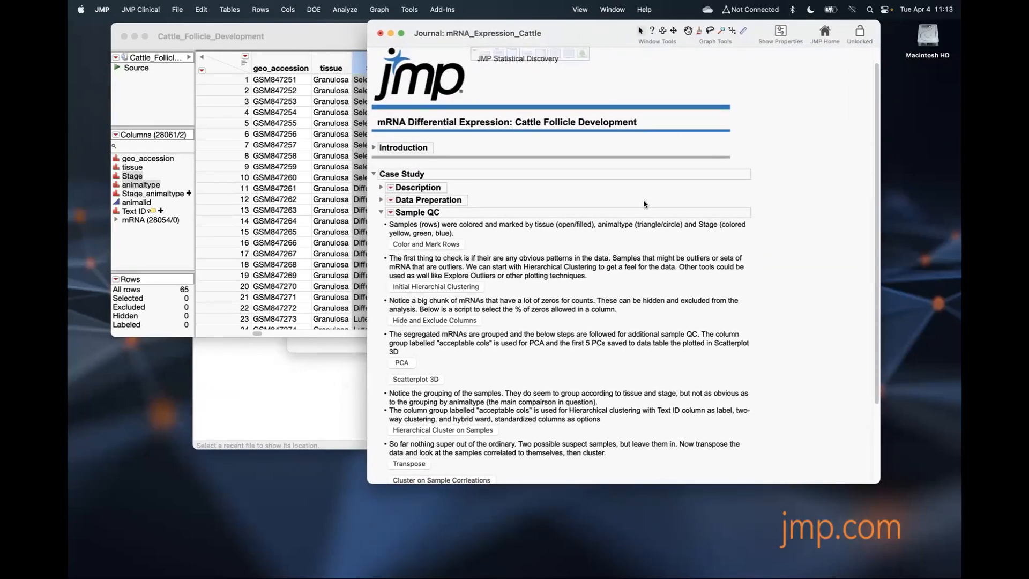
Step: Run the journal's Color and Mark Rows script and review the row markers in the Cattle_Follicle_Development table
left_click(528, 226)
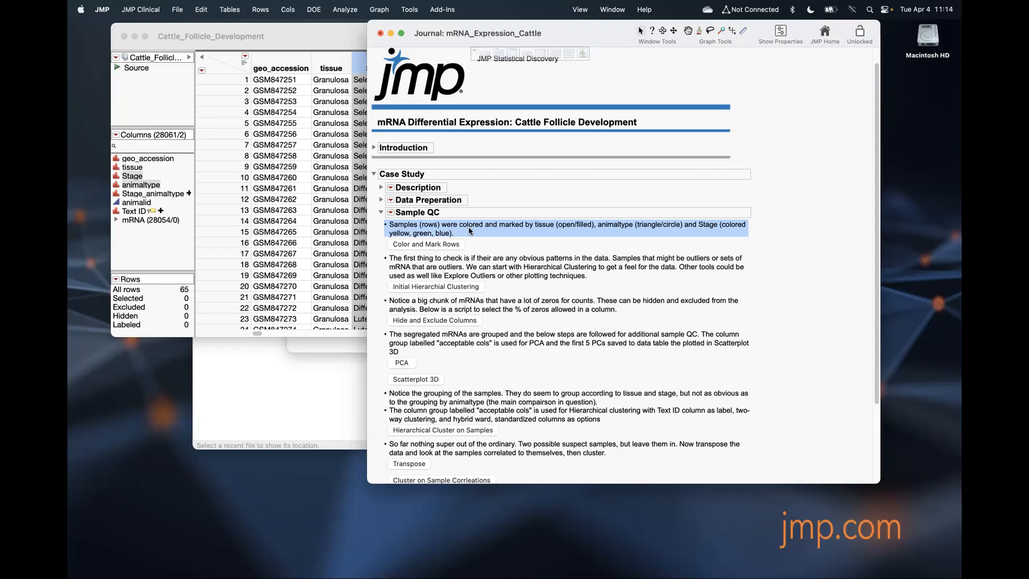
left_click(437, 246)
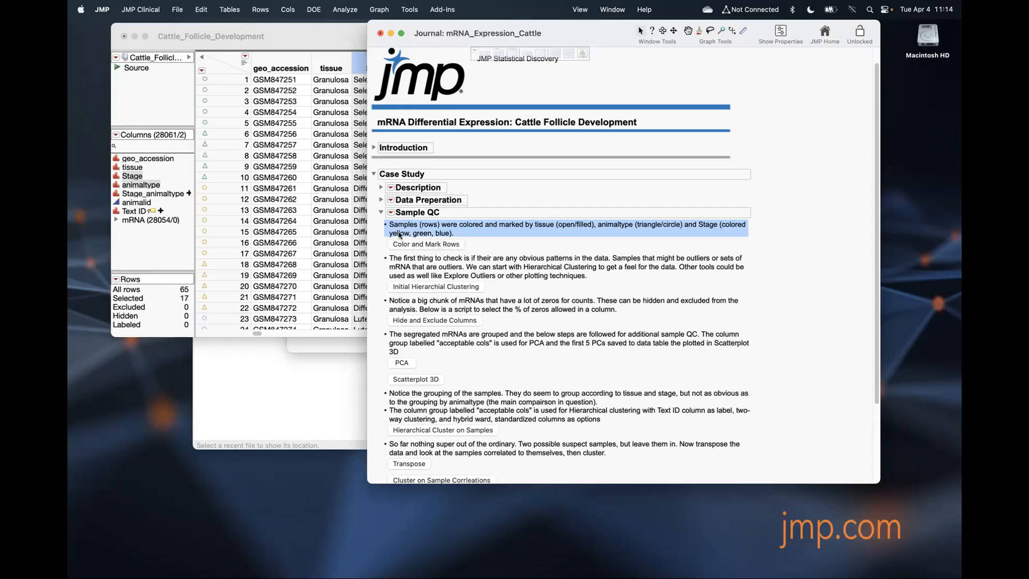
left_click(216, 71)
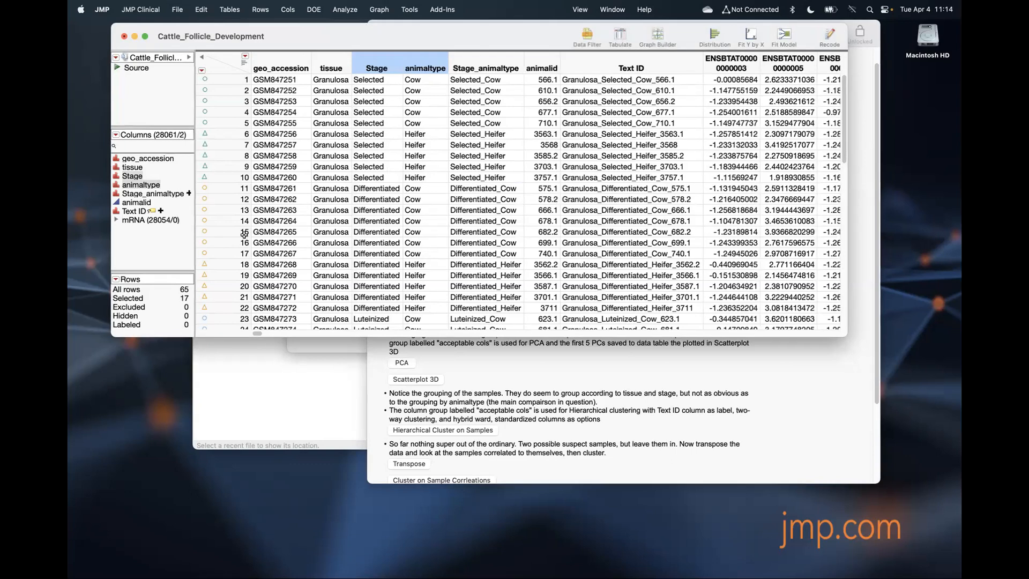
scroll(244, 234, "down", 10)
left_click_drag(844, 250, 844, 127)
left_click_drag(320, 40, 320, 41)
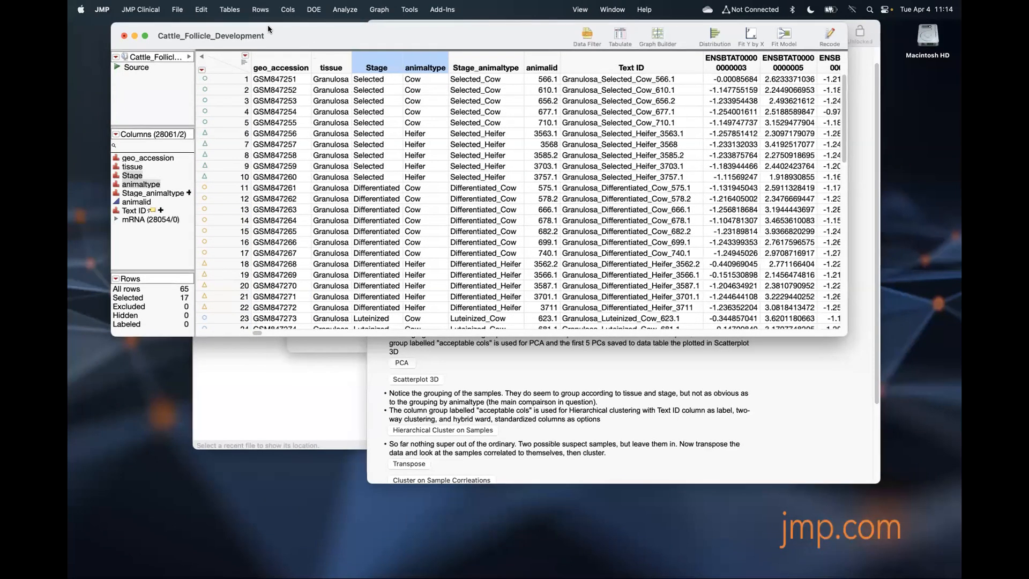
Step: Examine the Select Where row selection dialog and close it without selecting any rows
left_click(259, 9)
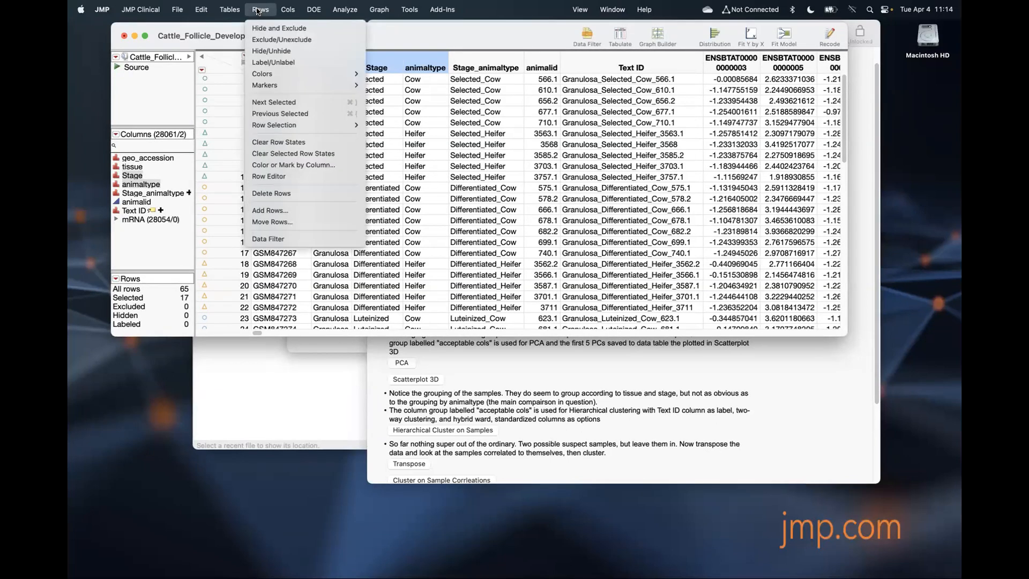
mouse_move(280, 82)
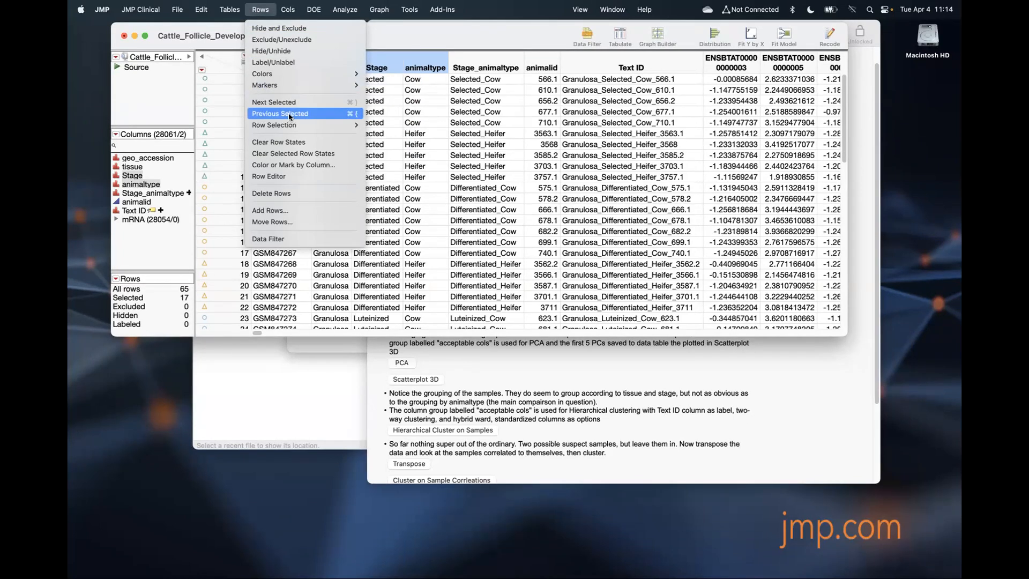
mouse_move(289, 125)
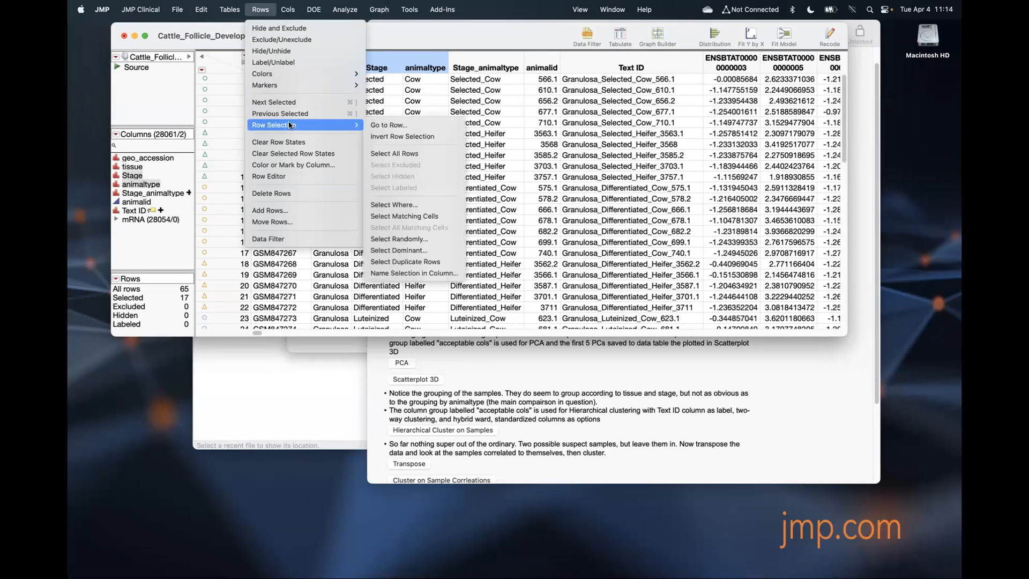
left_click(408, 205)
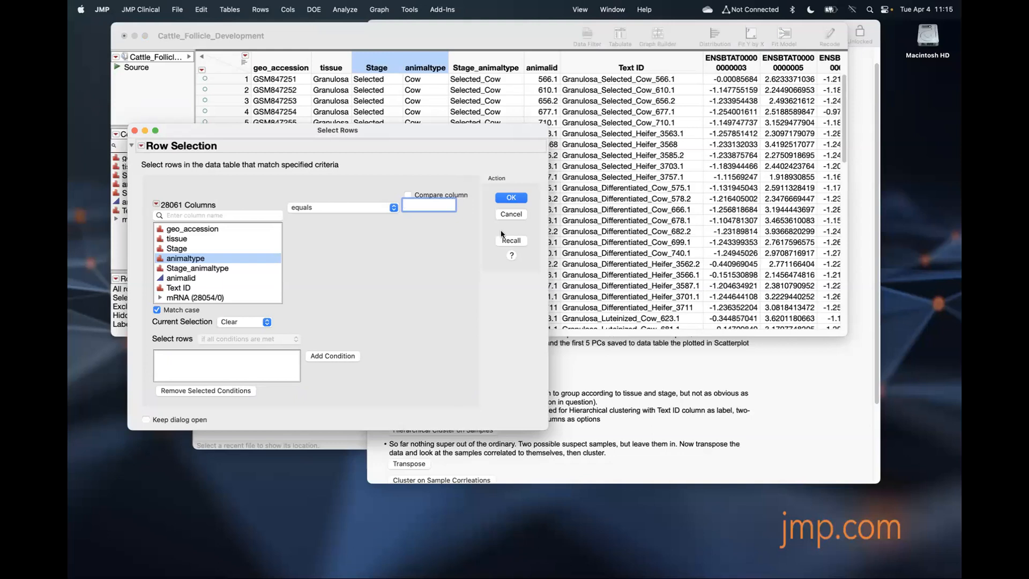
left_click(513, 214)
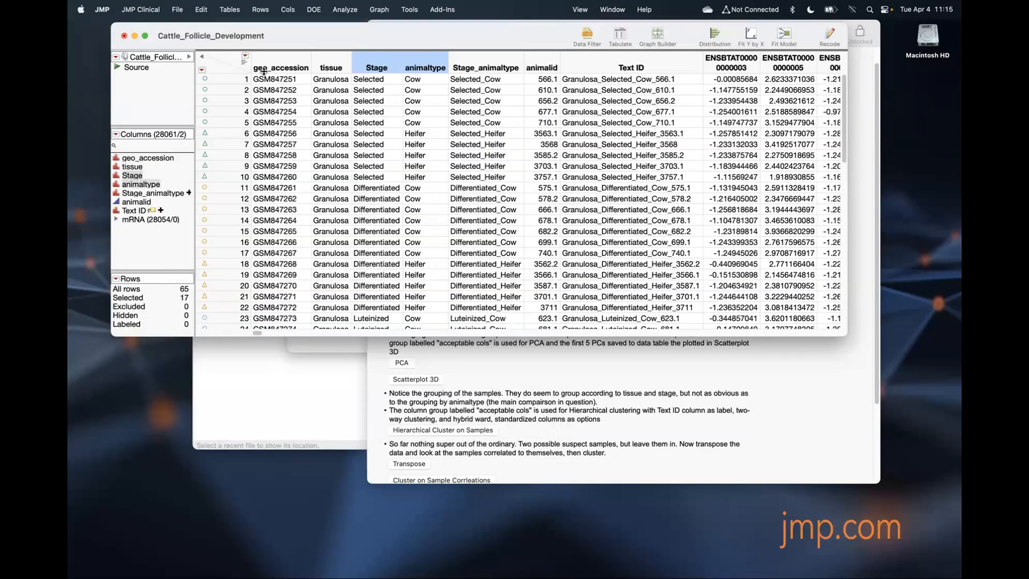
Step: Preview coloring rows by Stage with the Universal color theme in Color or Mark by Column, check the marker options, and cancel
left_click(222, 55)
left_click(261, 9)
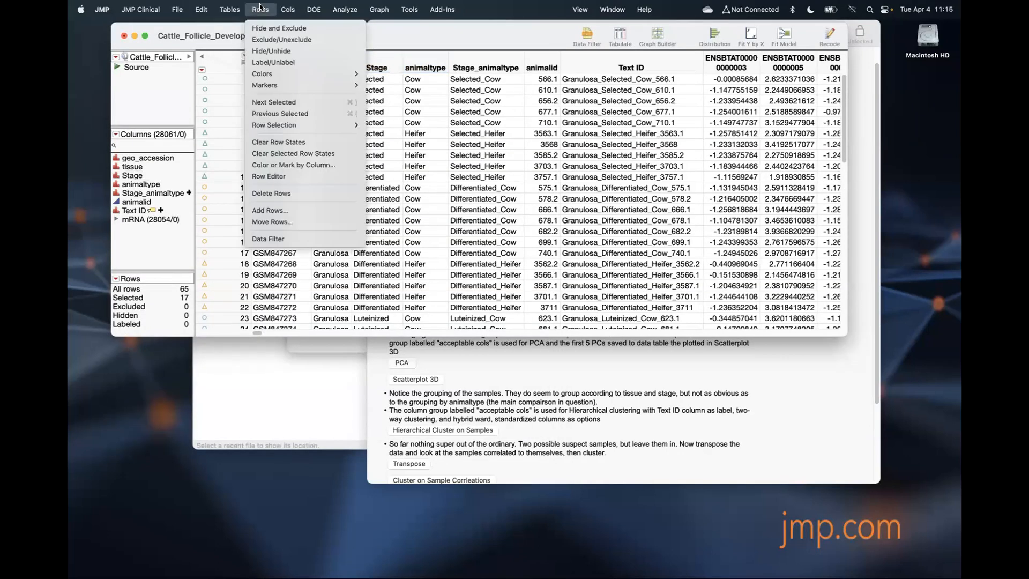
left_click(326, 165)
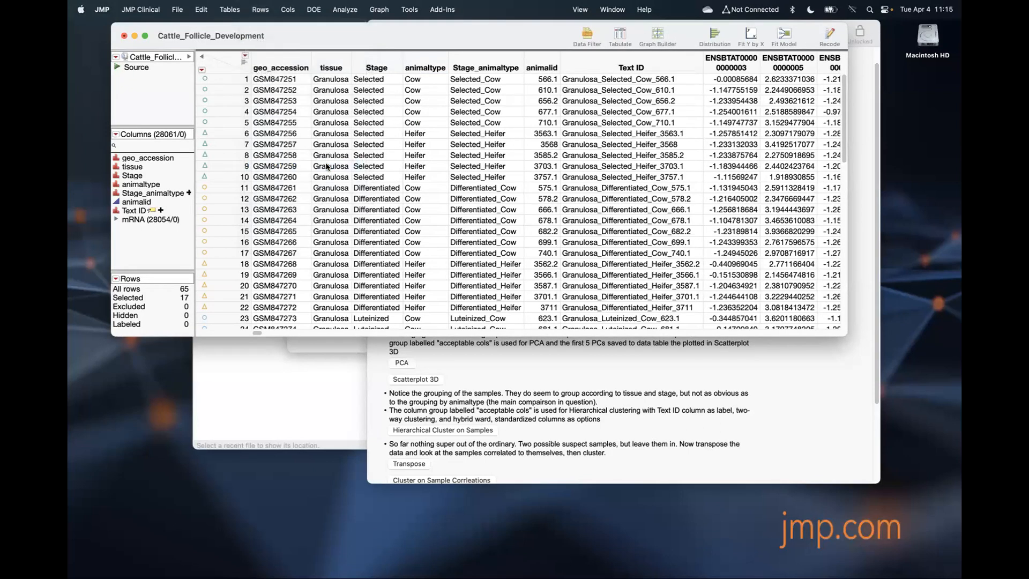
left_click(371, 137)
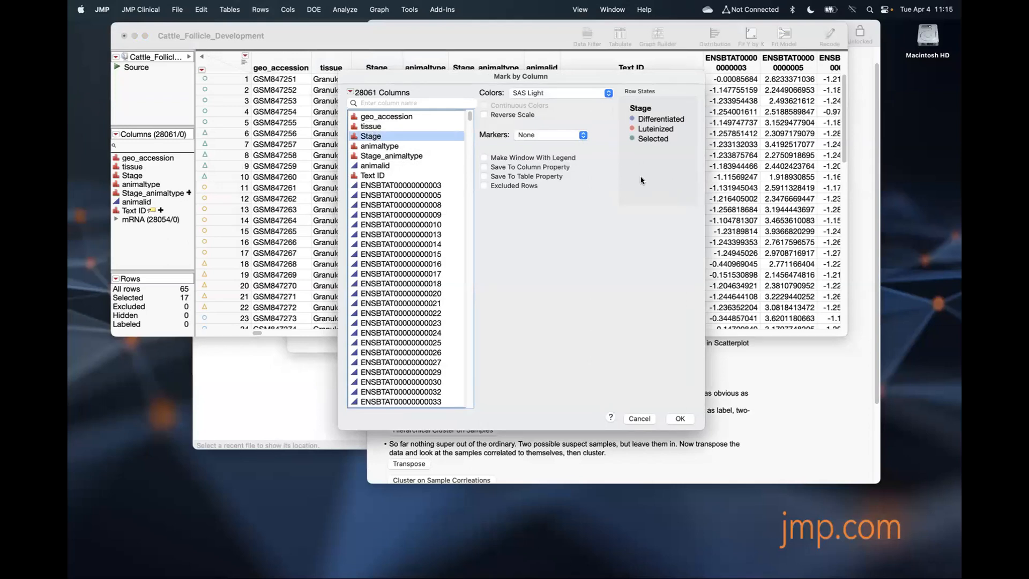
left_click(573, 92)
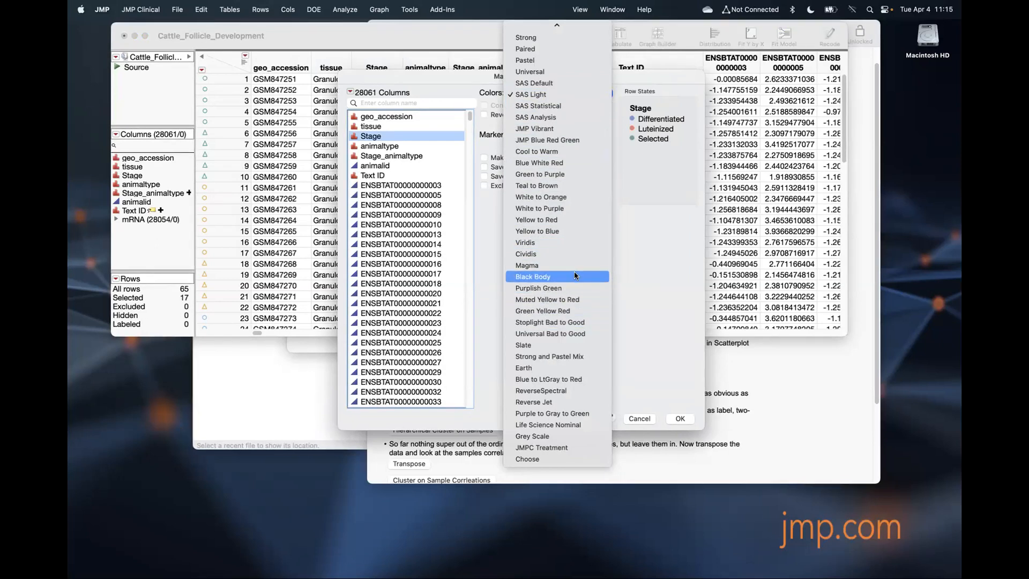
left_click(557, 71)
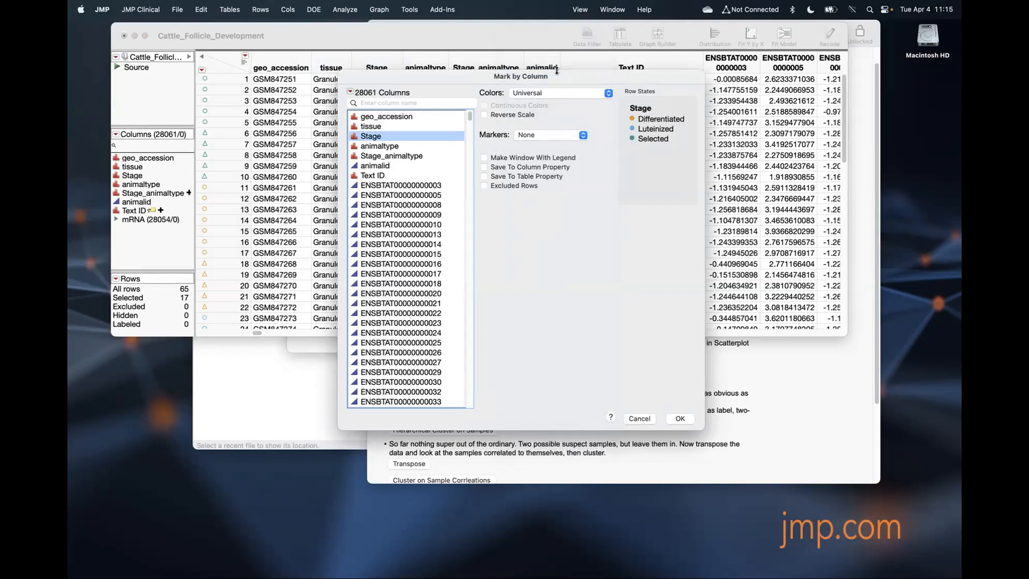
left_click(559, 135)
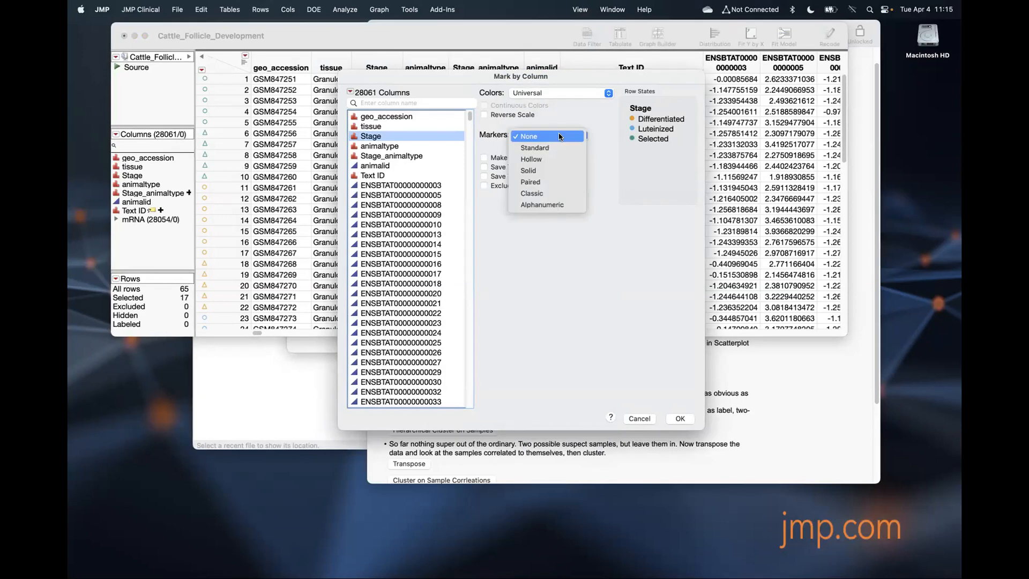
left_click(622, 288)
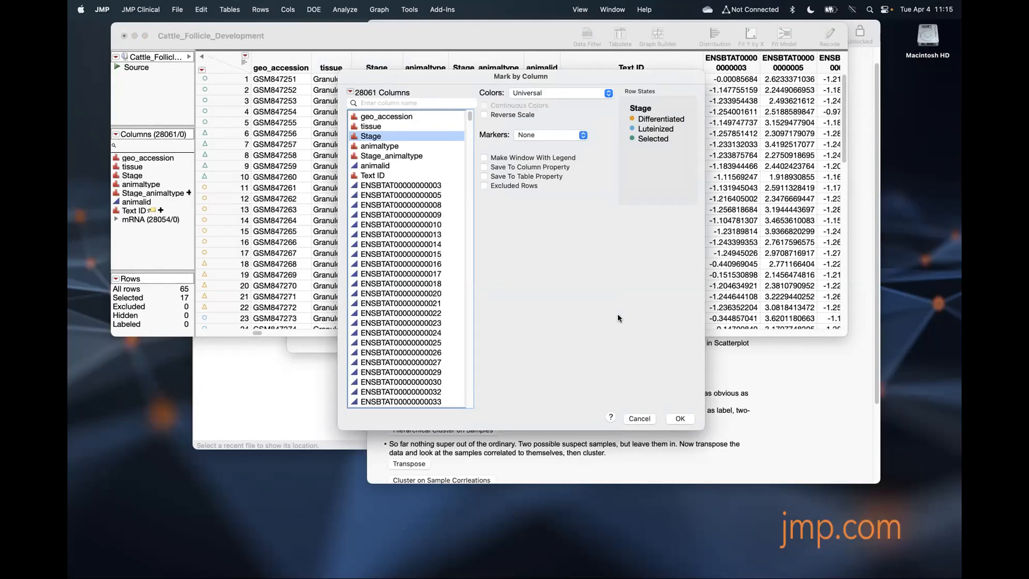
left_click(645, 423)
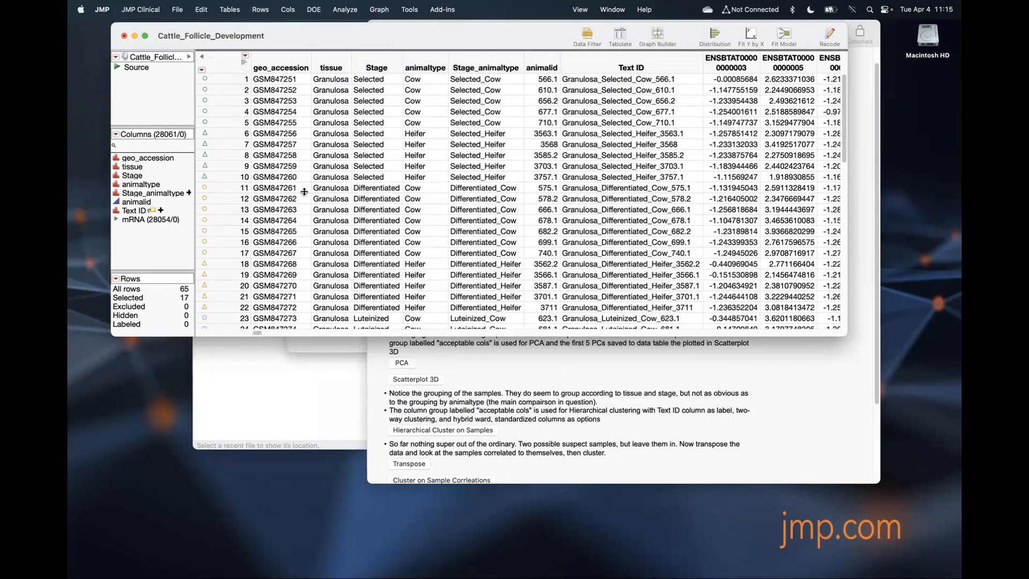
Step: Return to the mRNA_Expression_Cattle journal and open the initial hierarchical clustering of the samples
left_click(533, 376)
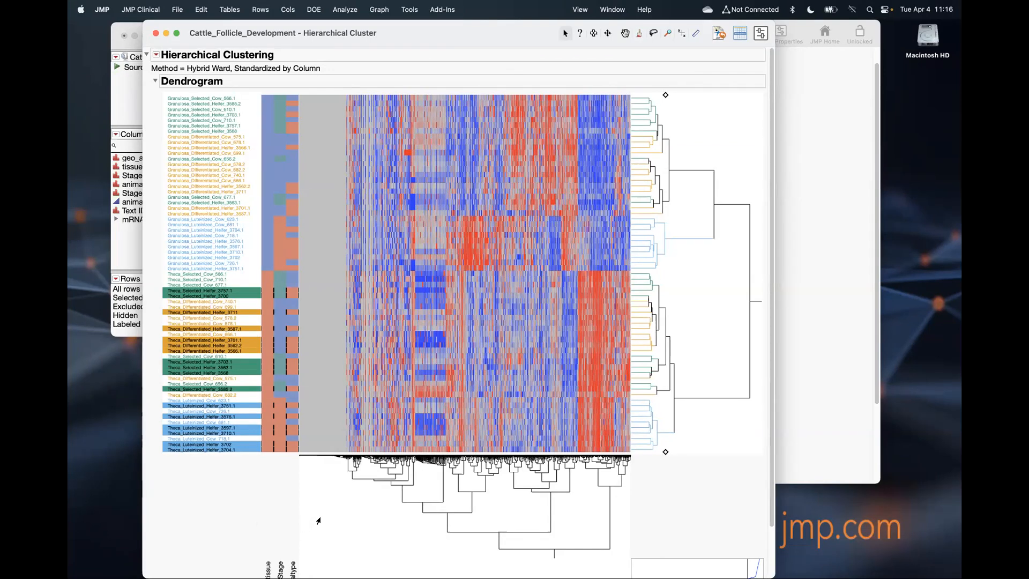
Step: Examine the heat map, sample color bars and dendrograms of the initial hierarchical clustering for patterns across tissue, Stage and animaltype
left_click(323, 285)
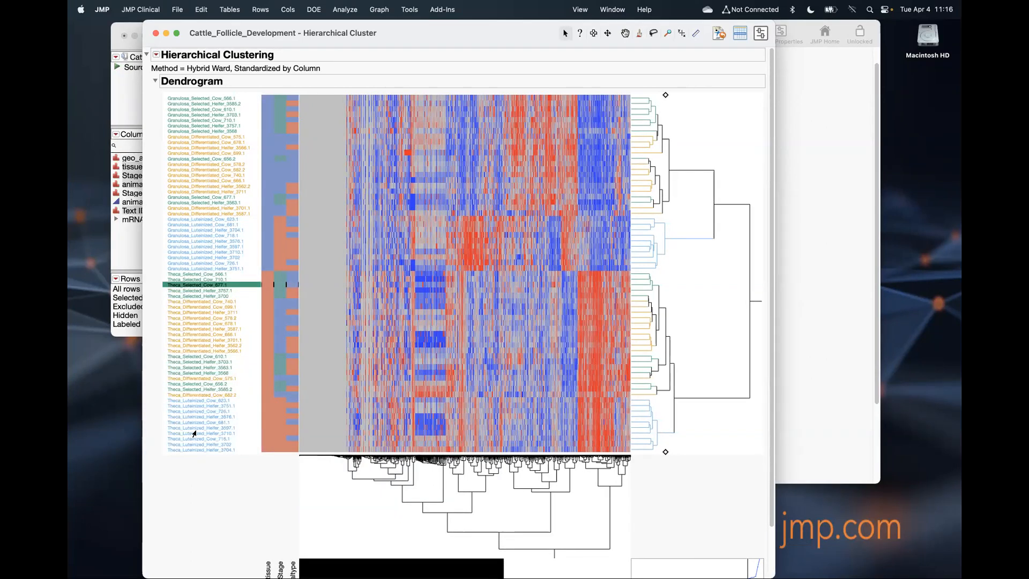
scroll(272, 159, "down", 3)
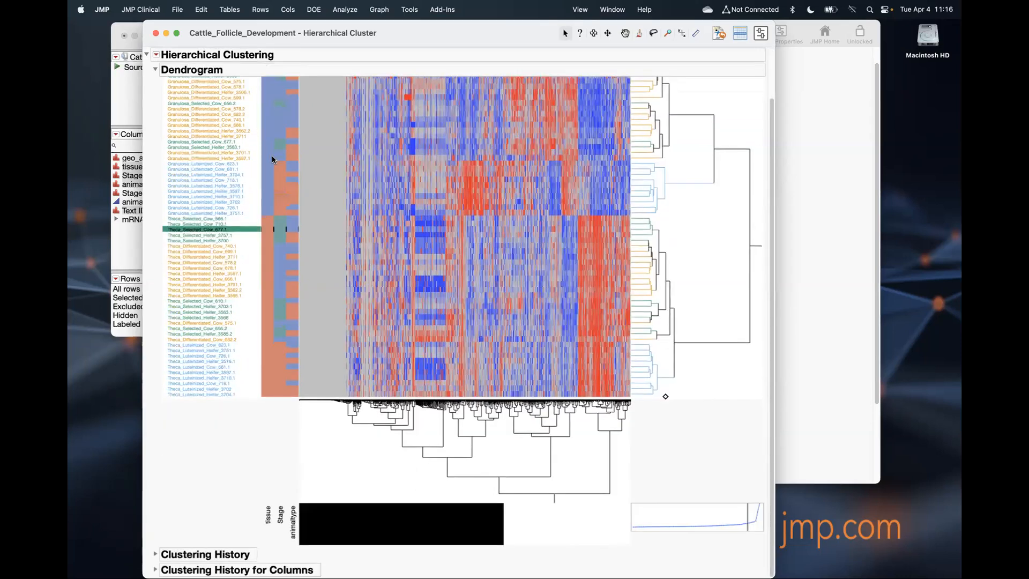
right_click(290, 337)
left_click(224, 417)
scroll(275, 315, "up", 1)
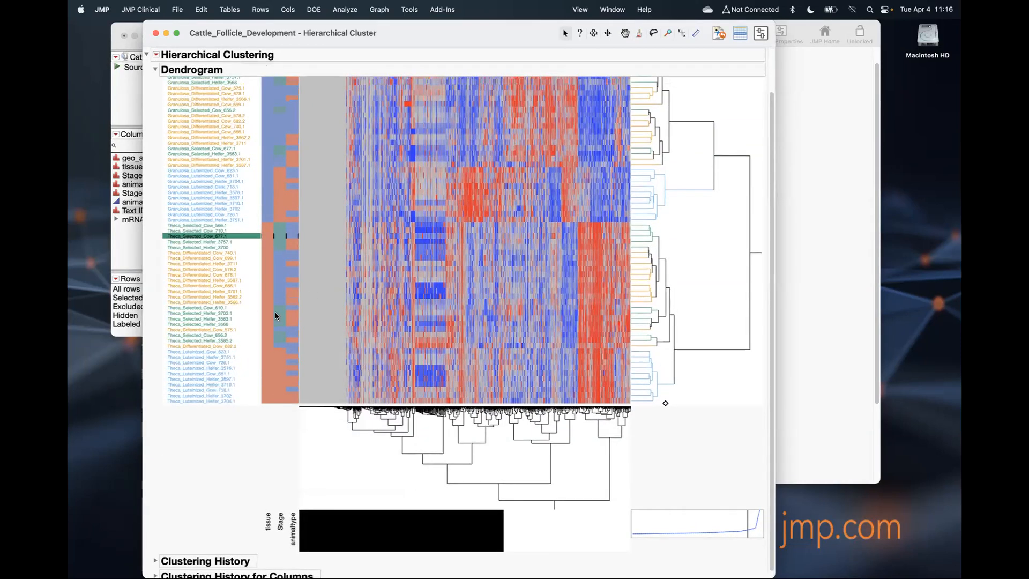
scroll(276, 316, "up", 3)
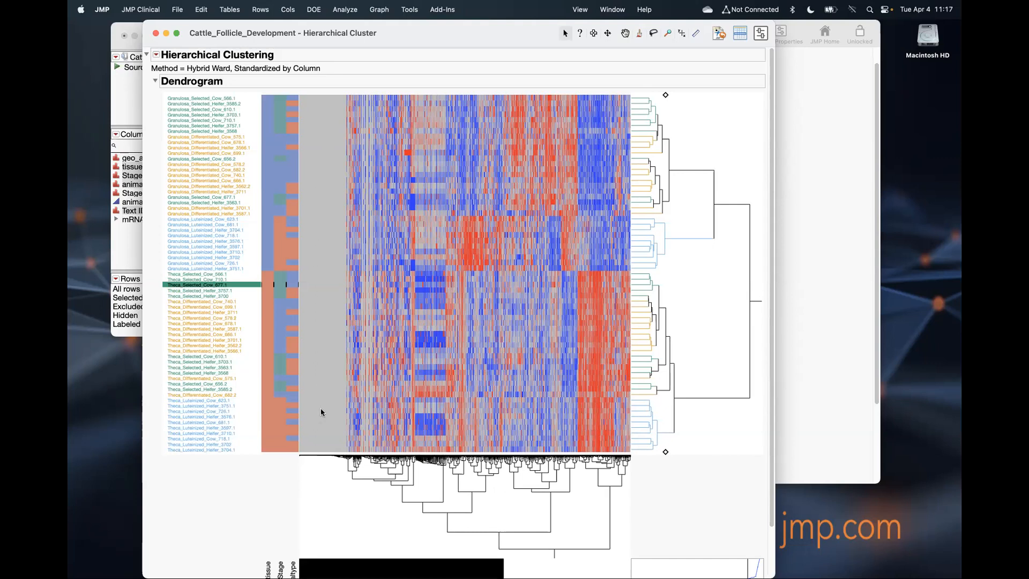
mouse_move(321, 412)
scroll(468, 320, "down", 3)
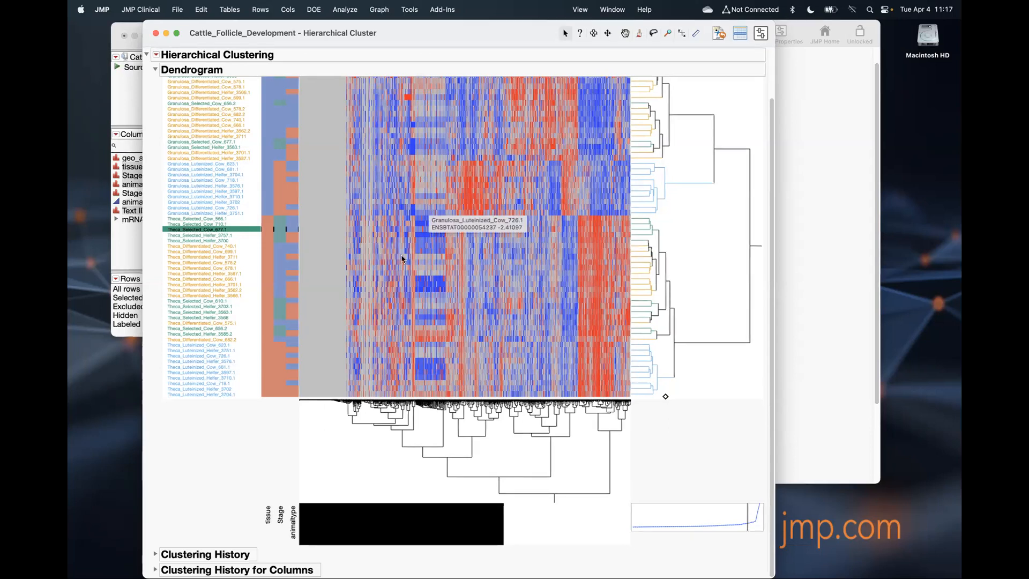
scroll(427, 330, "up", 3)
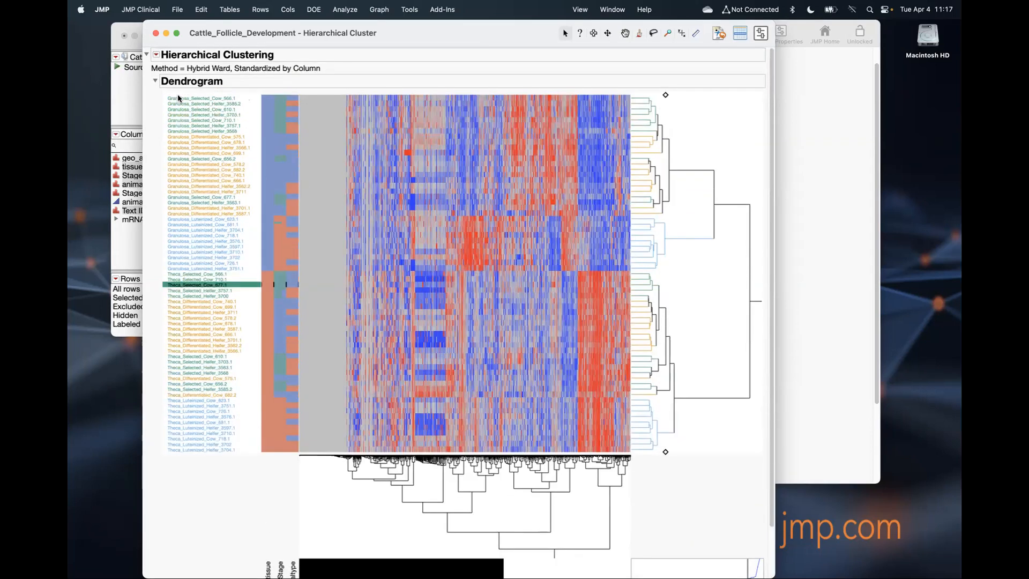
Step: Start a new Hierarchical Cluster analysis and assign the whole mRNA column group as the Y columns
left_click(341, 11)
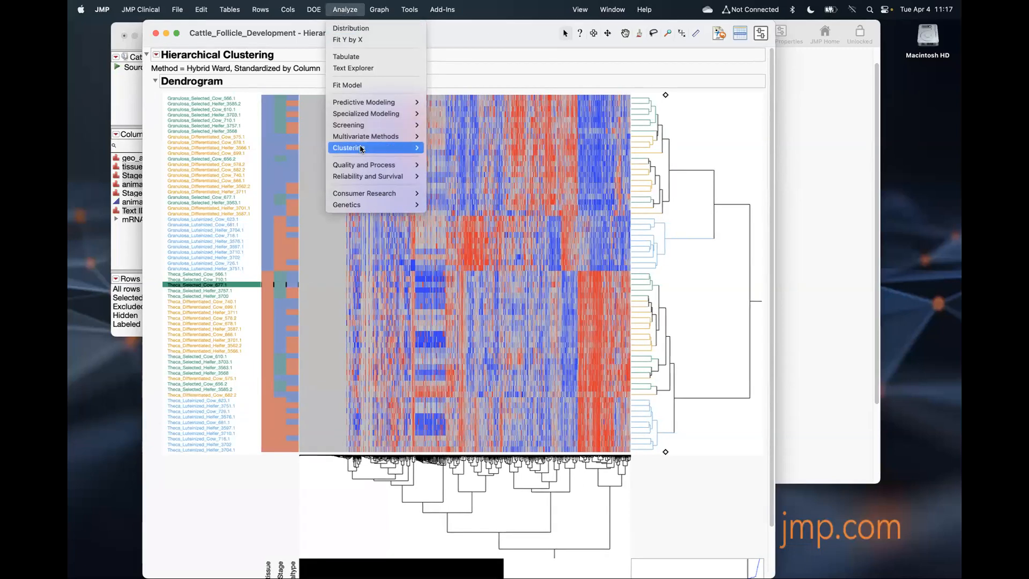
mouse_move(360, 149)
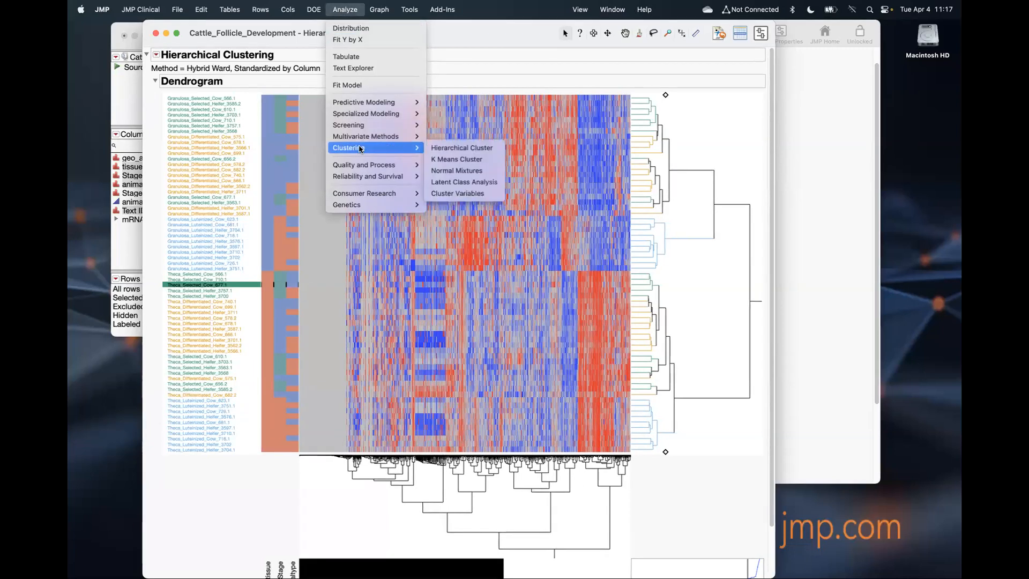
left_click(474, 148)
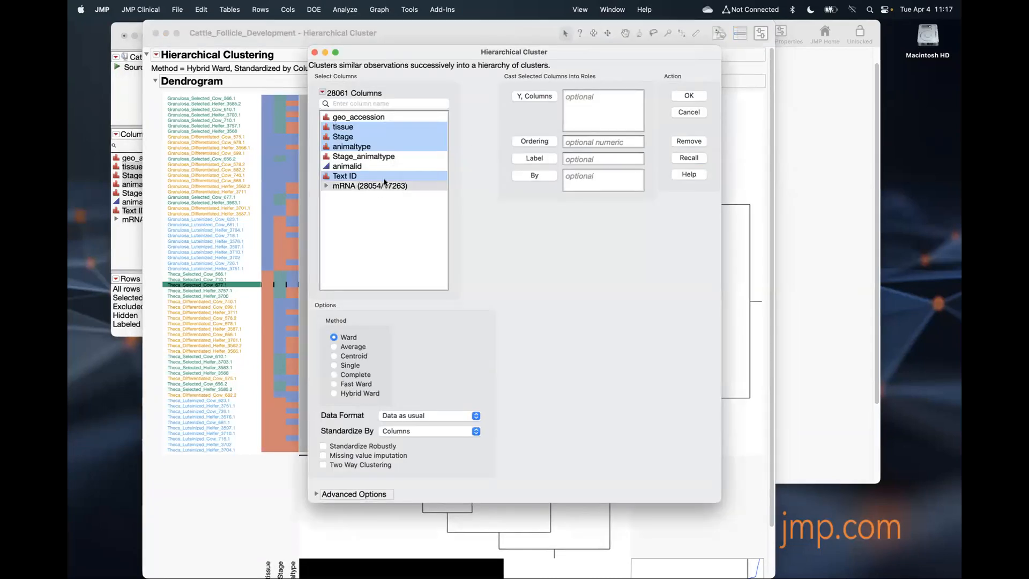
left_click(395, 186)
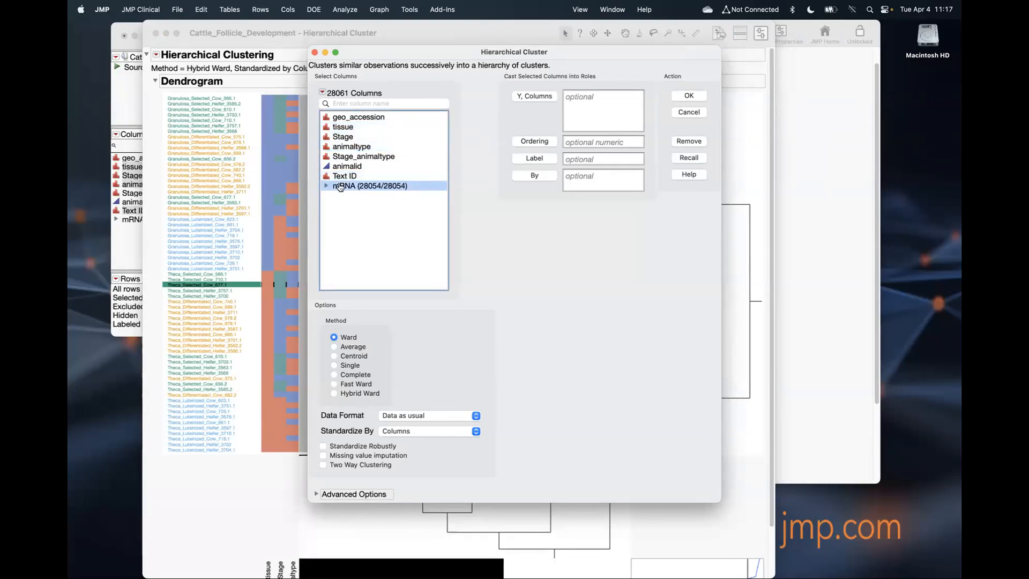
left_click(547, 97)
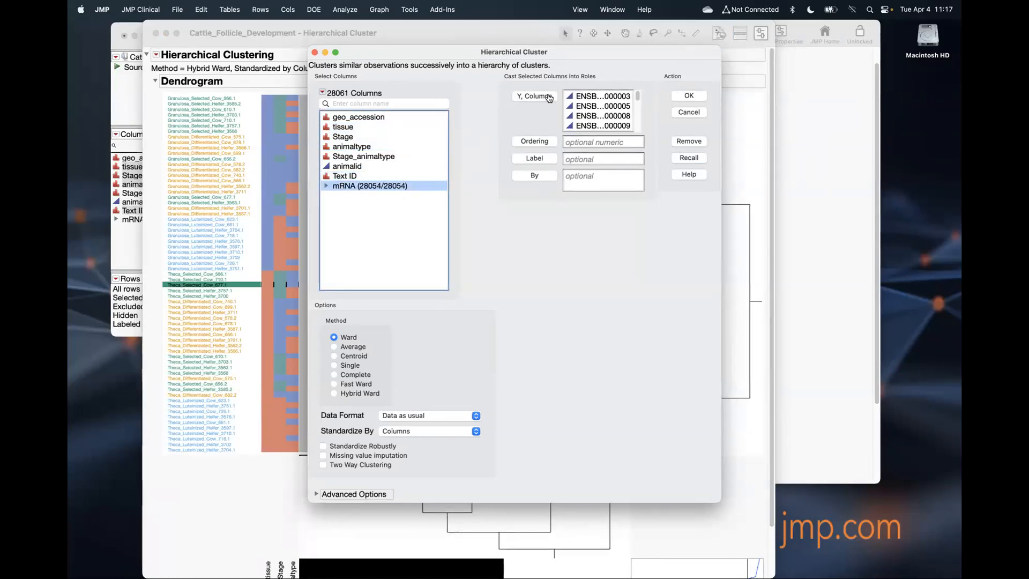
Step: Enable Two Way Clustering and set the clustering method to Hybrid Ward
left_click(359, 467)
left_click_drag(346, 402, 410, 399)
left_click_drag(348, 392, 405, 400)
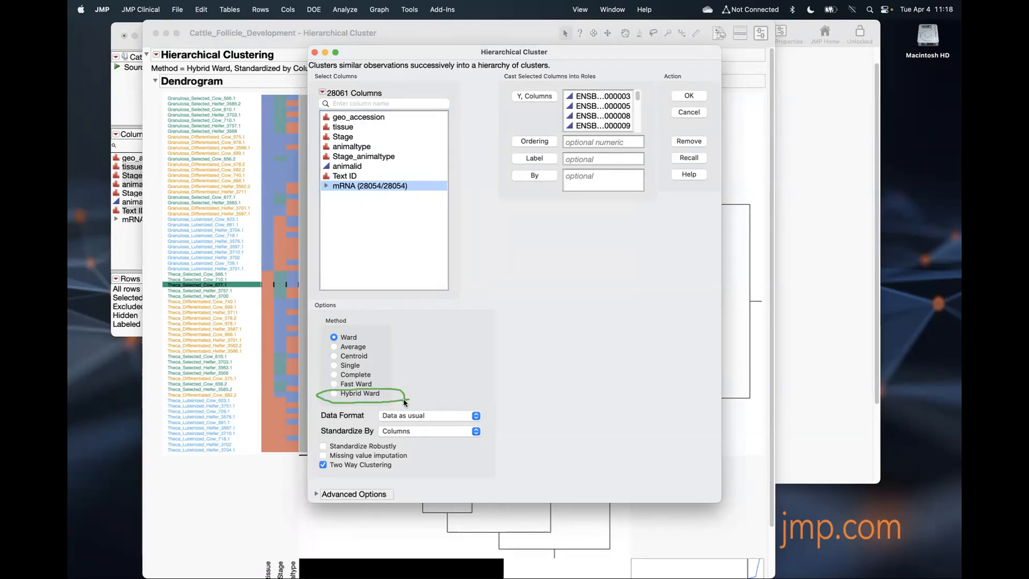
mouse_move(387, 337)
left_mouse_down()
mouse_move(323, 333)
mouse_move(331, 377)
mouse_move(389, 384)
mouse_move(357, 334)
mouse_move(362, 317)
left_mouse_up()
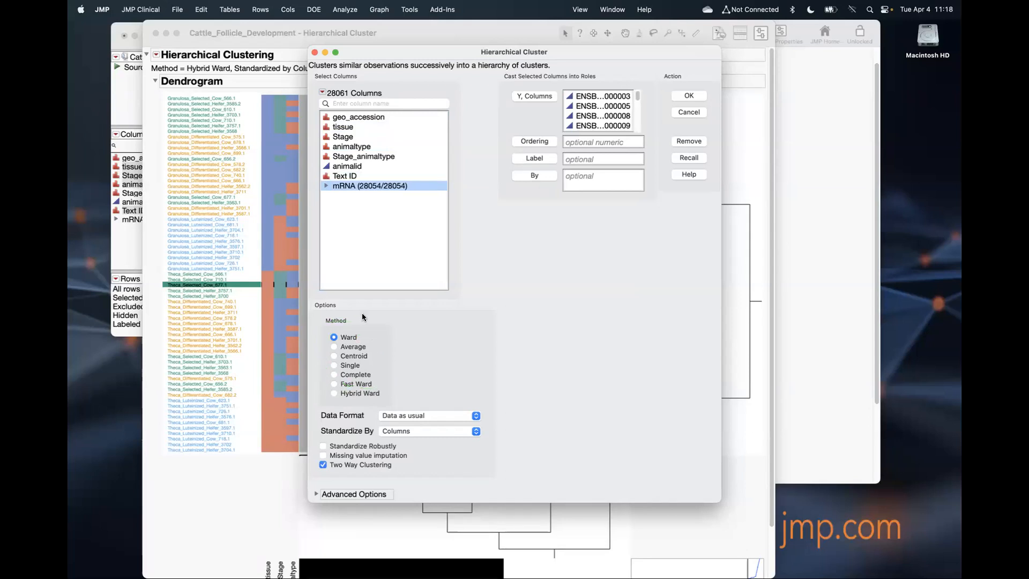
left_click(365, 394)
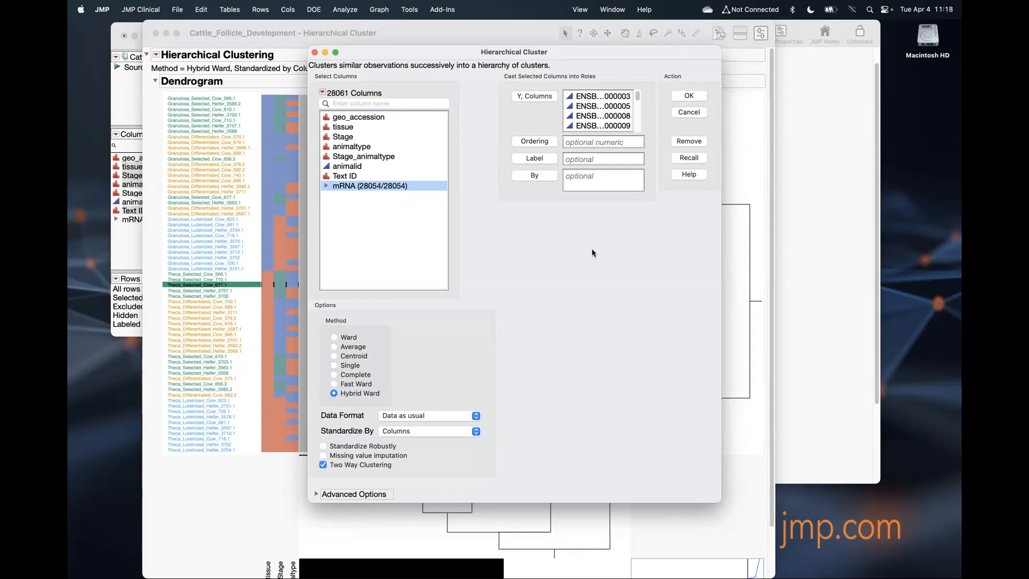
mouse_move(676, 243)
left_mouse_down()
mouse_move(679, 185)
mouse_move(696, 203)
left_mouse_up()
Step: Assign Text ID as the label column and cancel the Hierarchical Cluster setup without running it
left_click(363, 179)
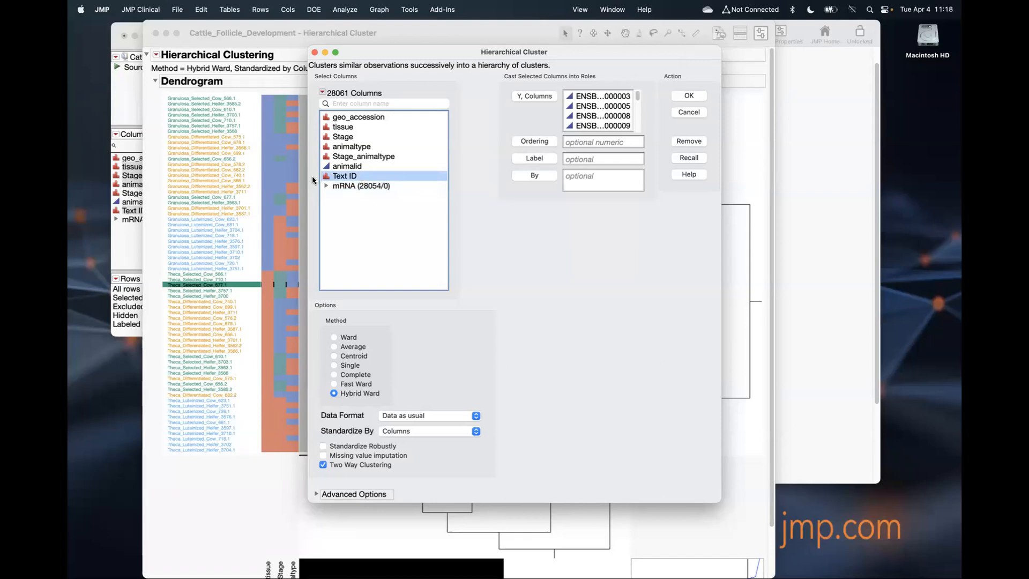
left_click(545, 159)
left_click(689, 113)
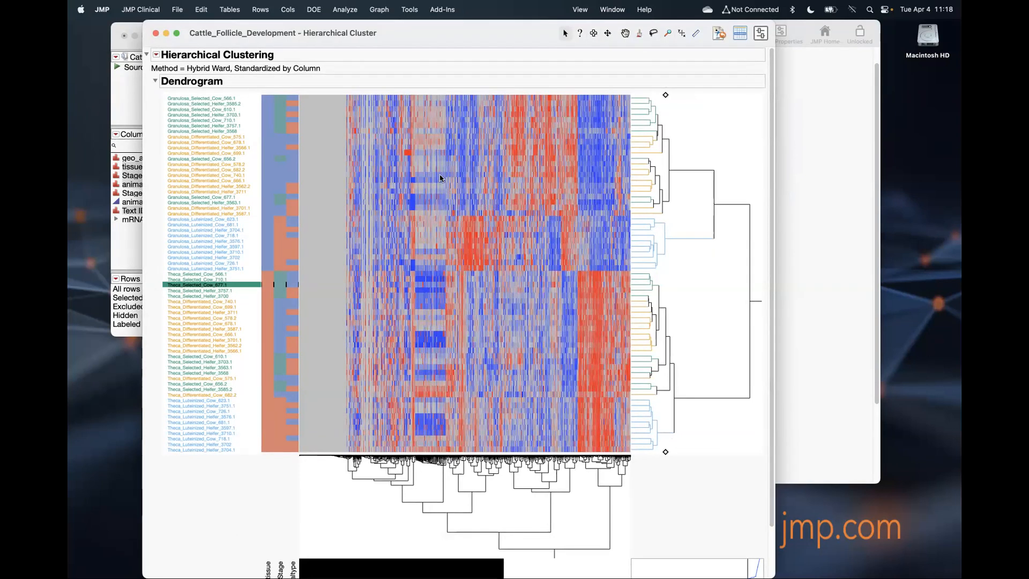
Step: Close the Hierarchical Cluster report and return to the mRNA_Expression_Cattle journal
left_click(156, 34)
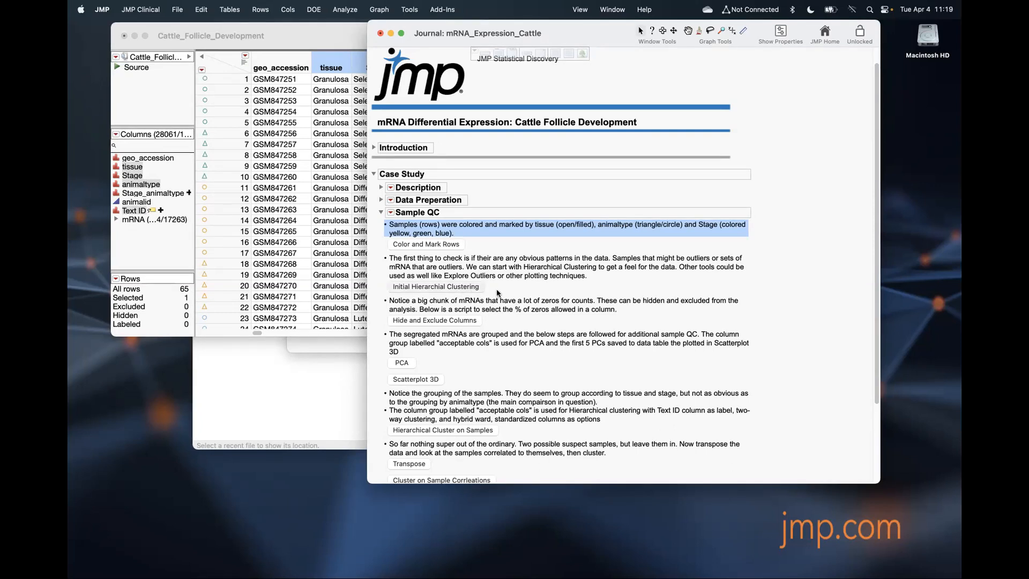
left_click(452, 286)
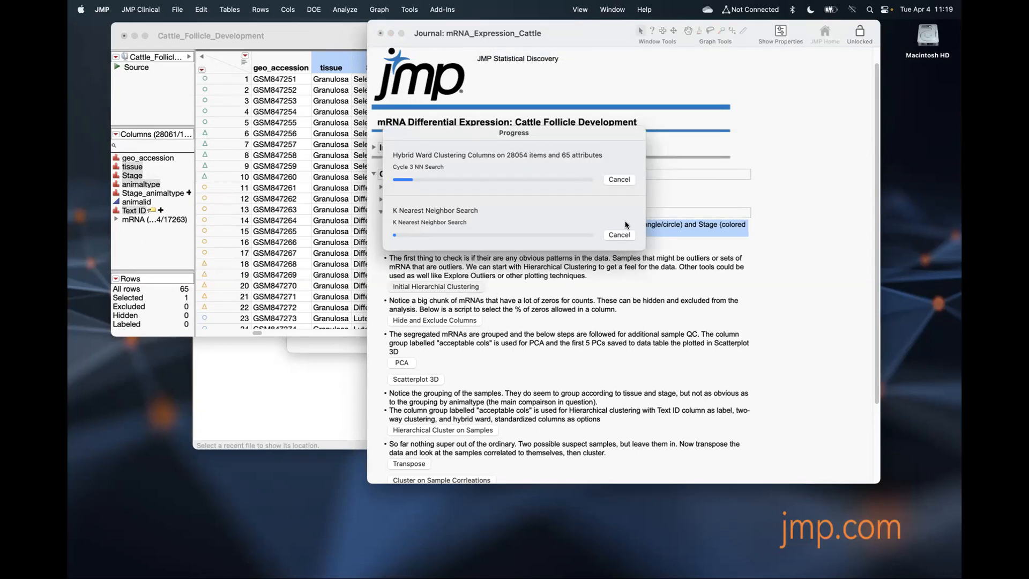
left_click(619, 179)
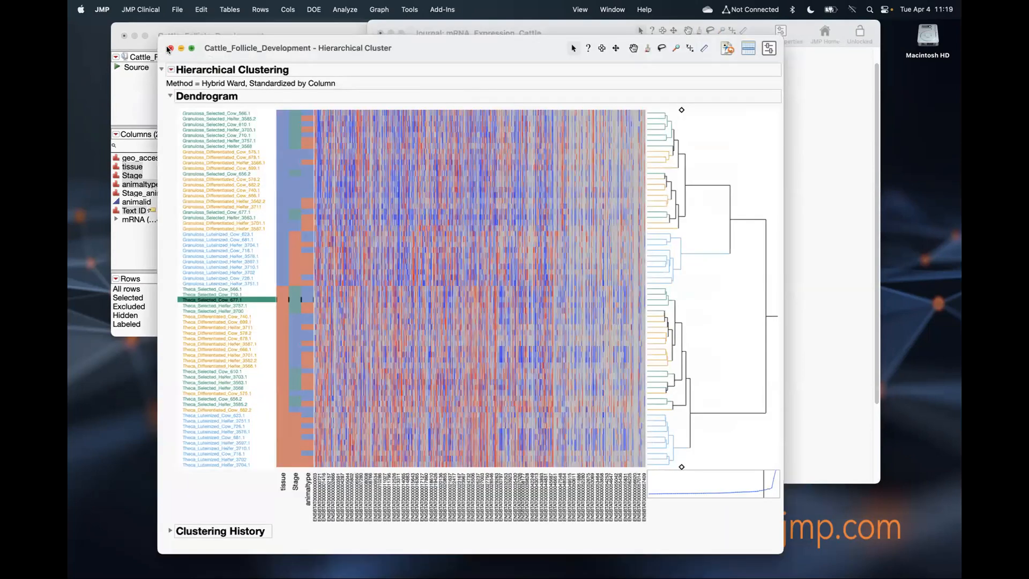
left_click(169, 48)
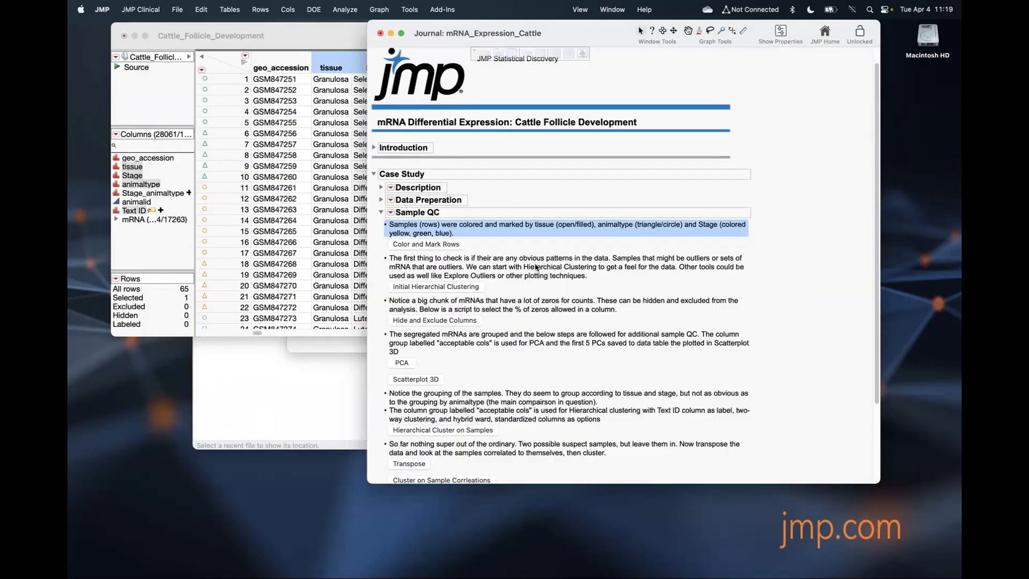
Step: Run the journal's Hide and Exclude Columns script and add the mRNA column group for zero-proportion evaluation
left_click(438, 320)
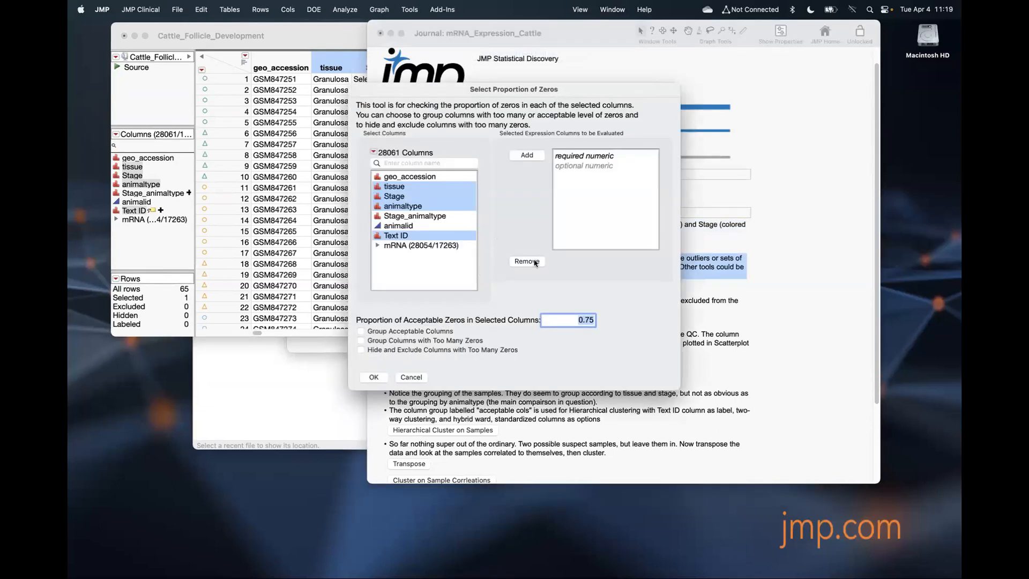
left_click(417, 245)
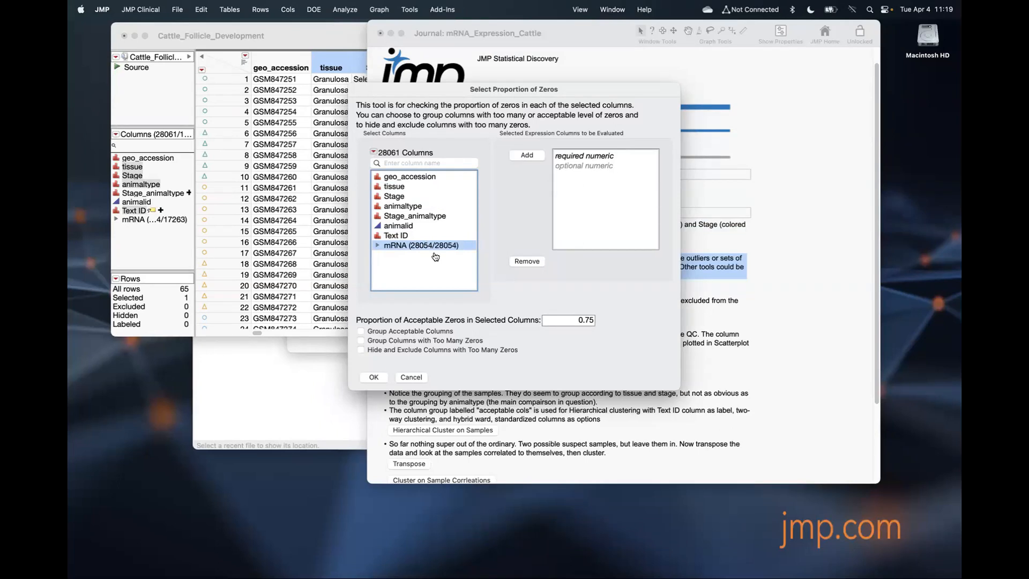
left_click(528, 154)
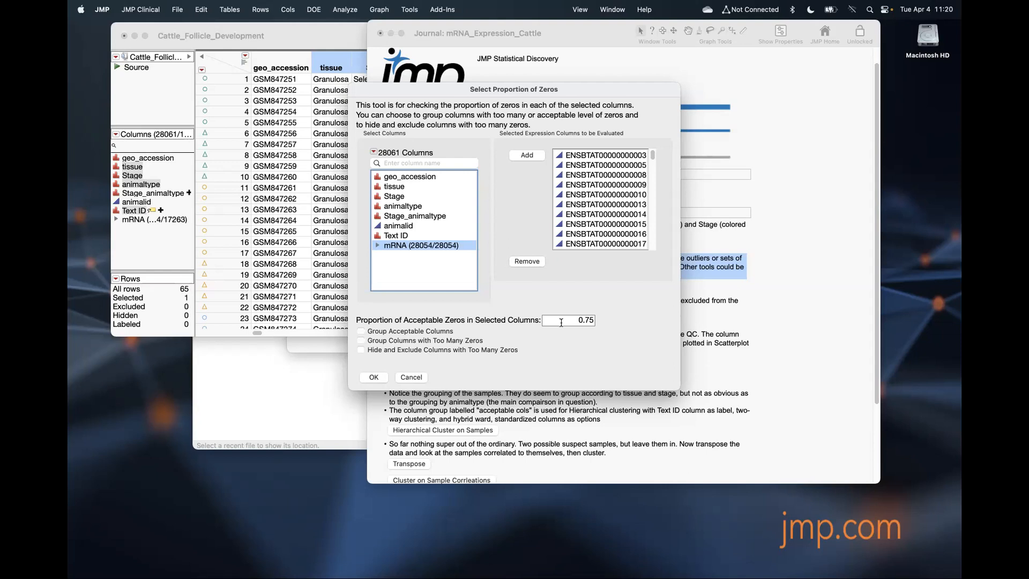
Step: Group acceptable columns and those with too many zeros at the 0.75 proportion, hiding and excluding the columns with too many zeros
left_click(410, 333)
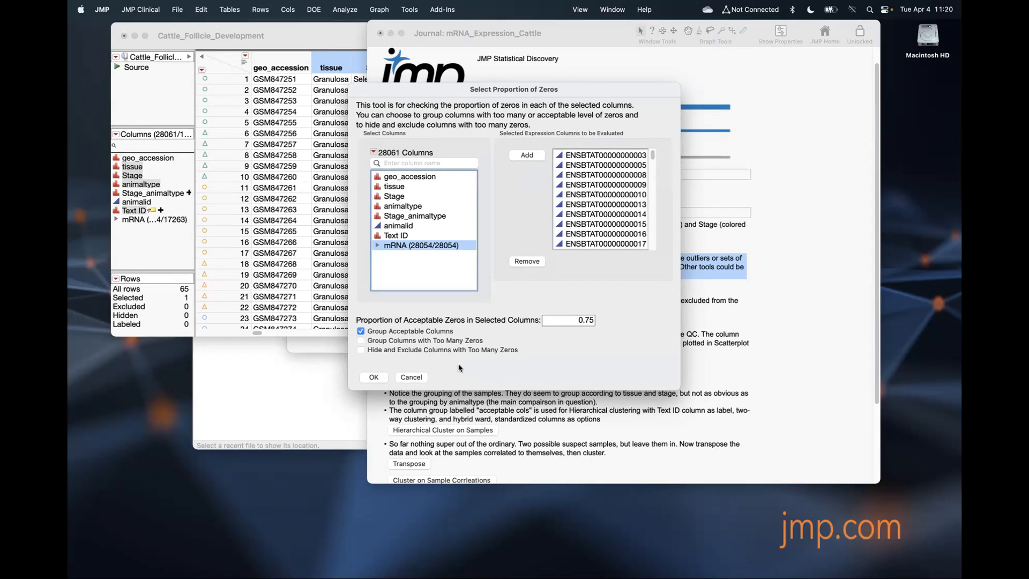
left_click(419, 342)
left_click(361, 351)
left_click(375, 378)
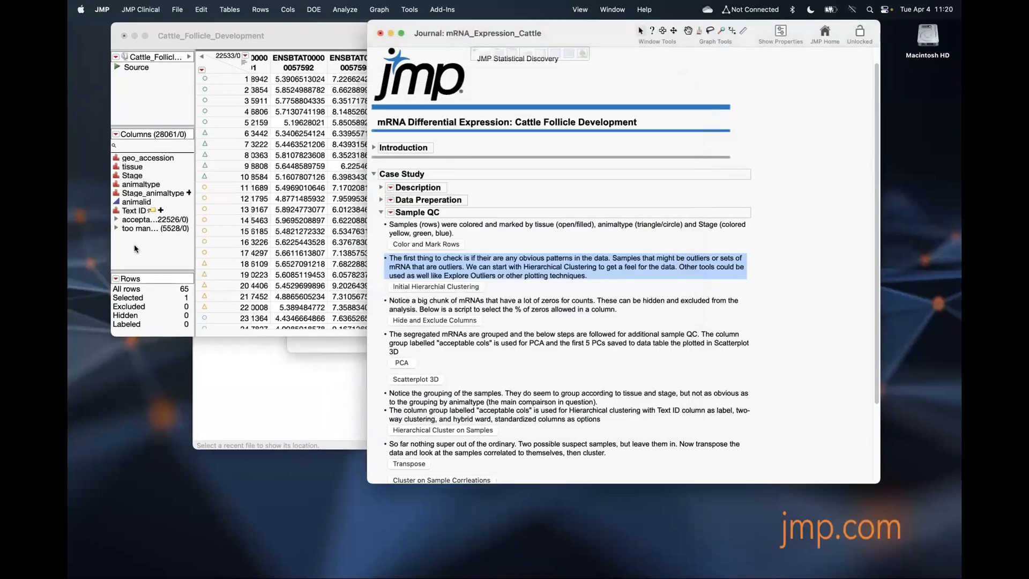
Step: Widen the column list of the Cattle_Follicle_Development table and inspect the acceptable cols and too many zeros groups
left_click(193, 239)
left_click_drag(285, 237, 298, 237)
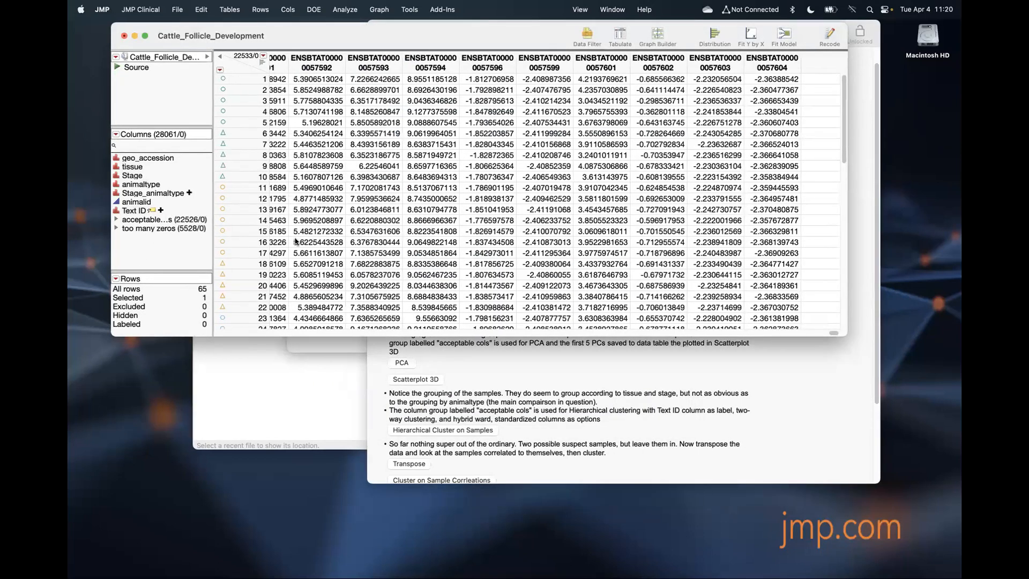
left_click(117, 220)
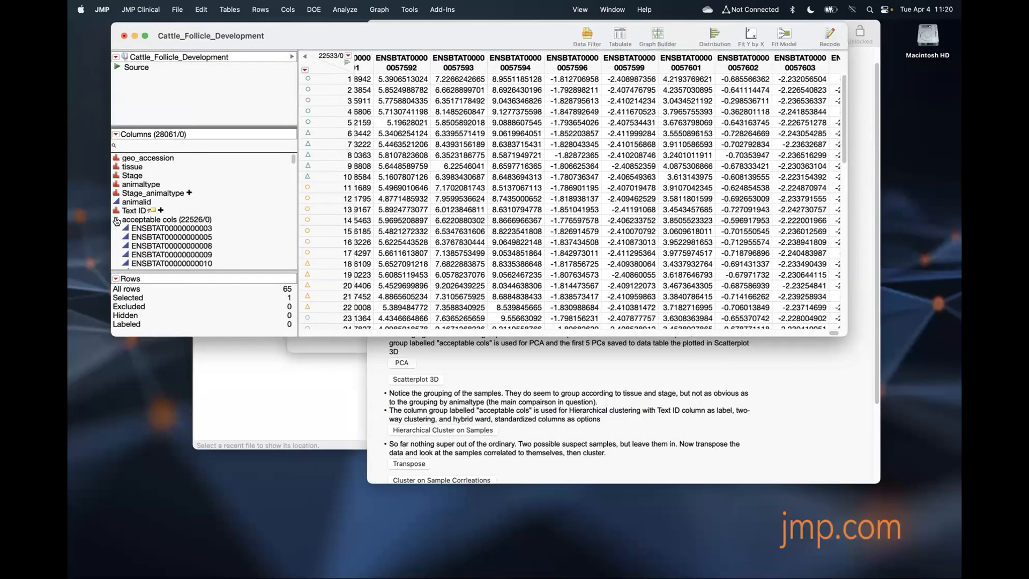
left_click(117, 220)
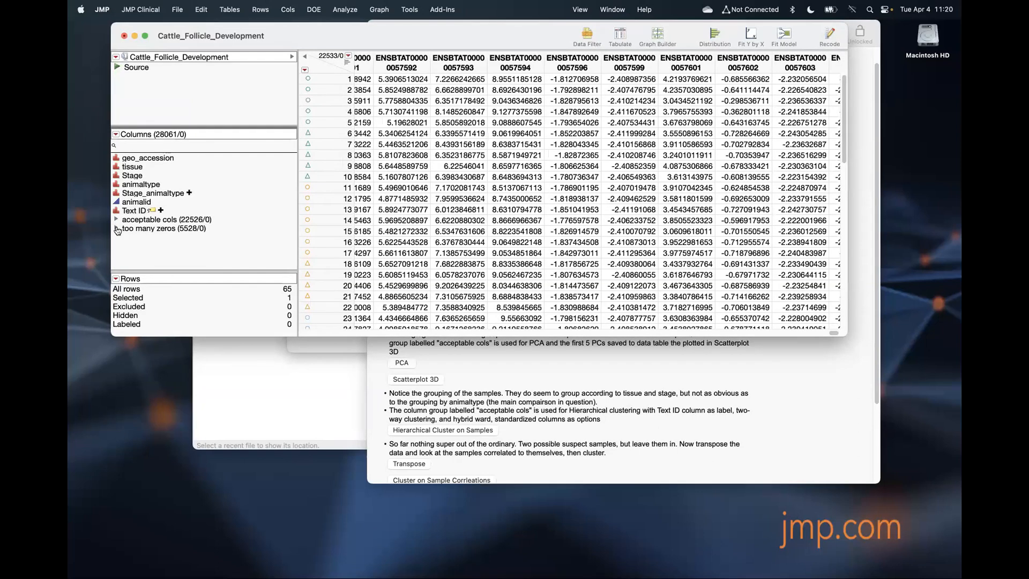
left_click(117, 229)
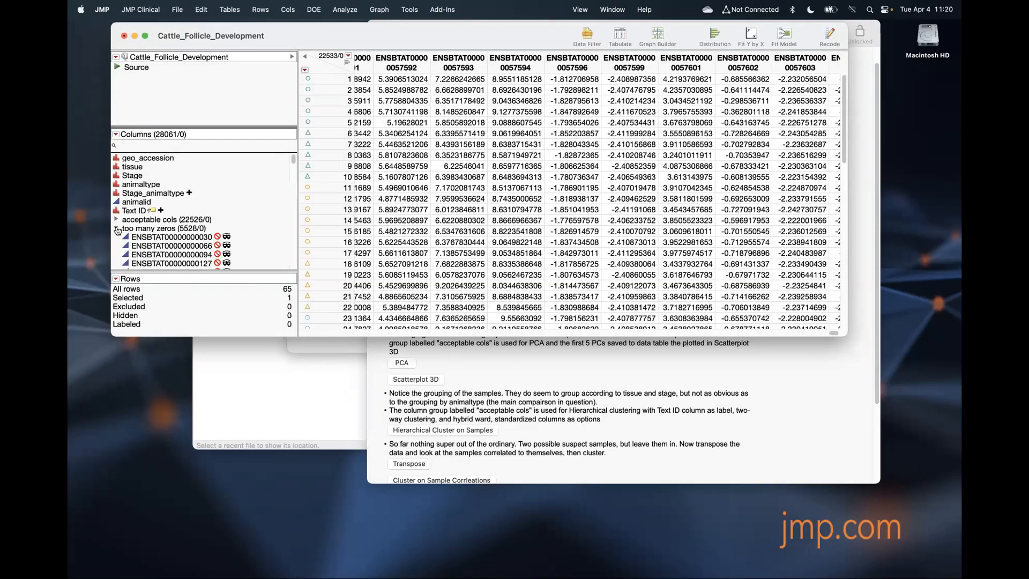
left_click_drag(134, 210, 200, 234)
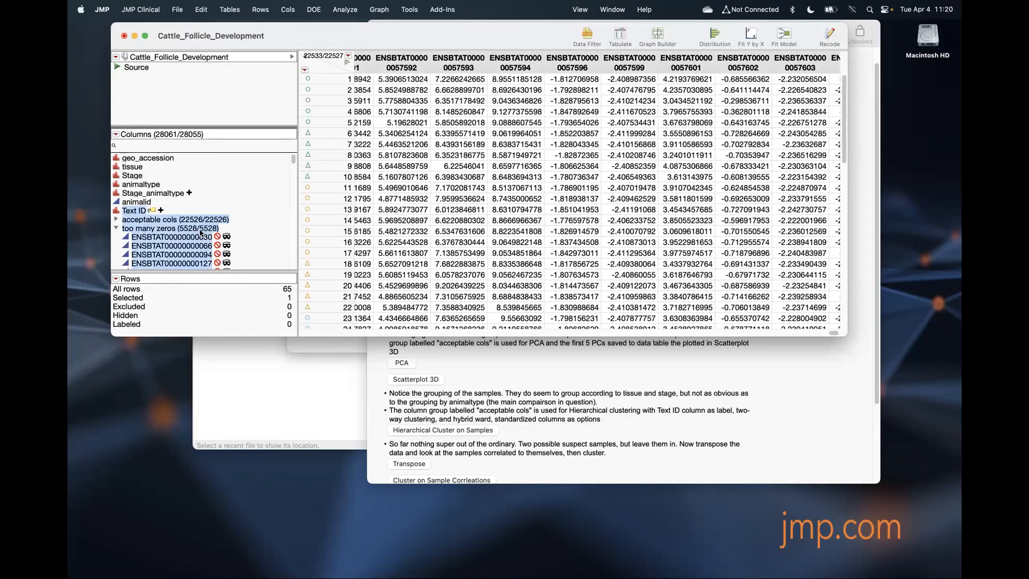
left_click(116, 228)
left_click(217, 252)
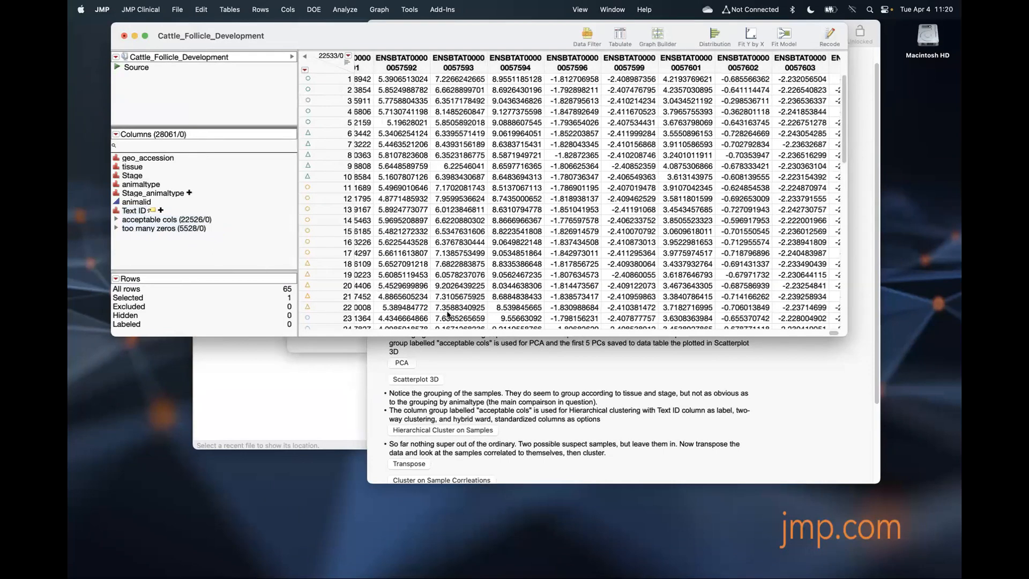
Step: Return to the mRNA_Expression_Cattle journal and review the Sample QC notes on PCA and Scatterplot 3D
left_click(600, 374)
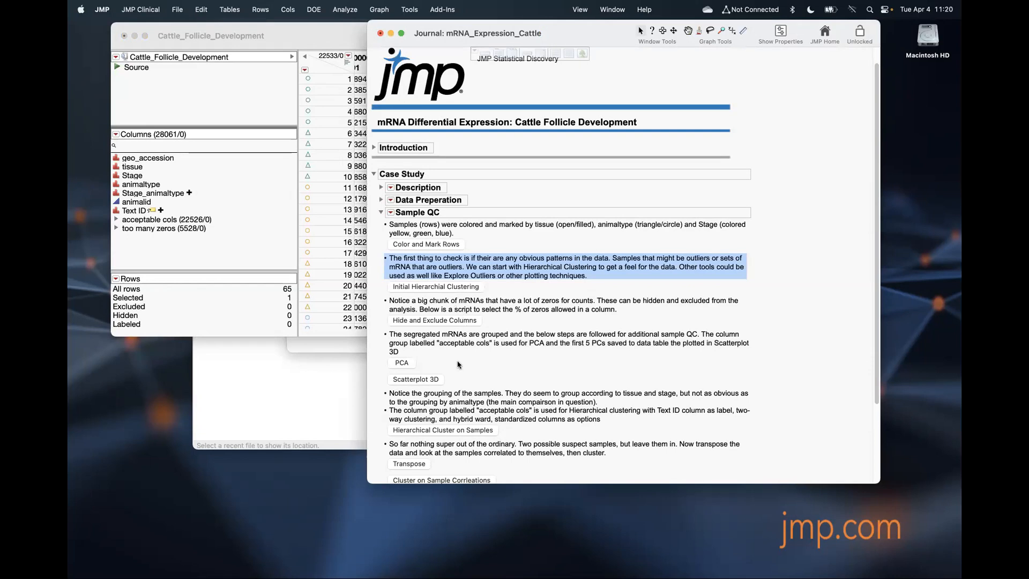
left_click(470, 352)
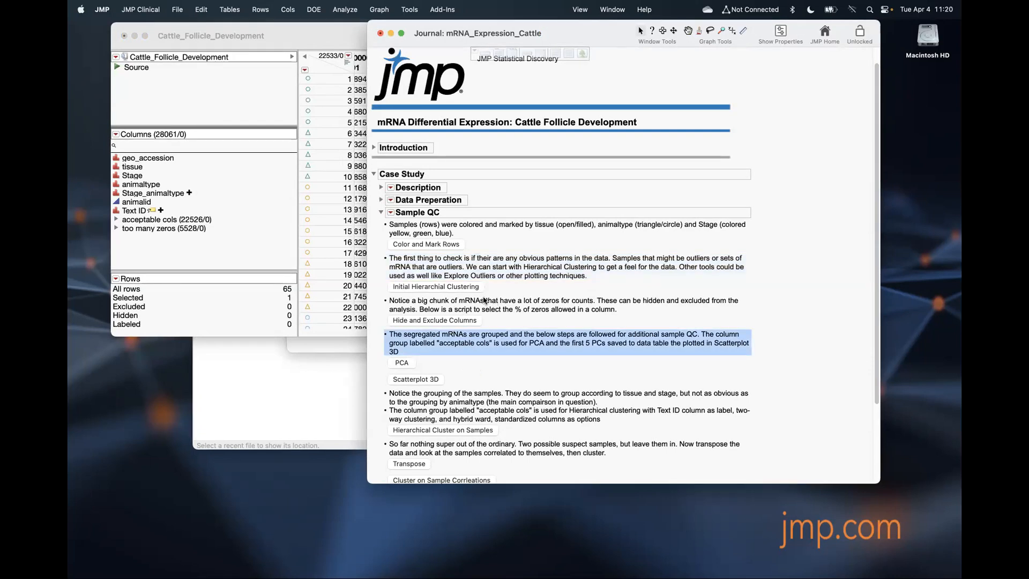
scroll(522, 365, "down", 1)
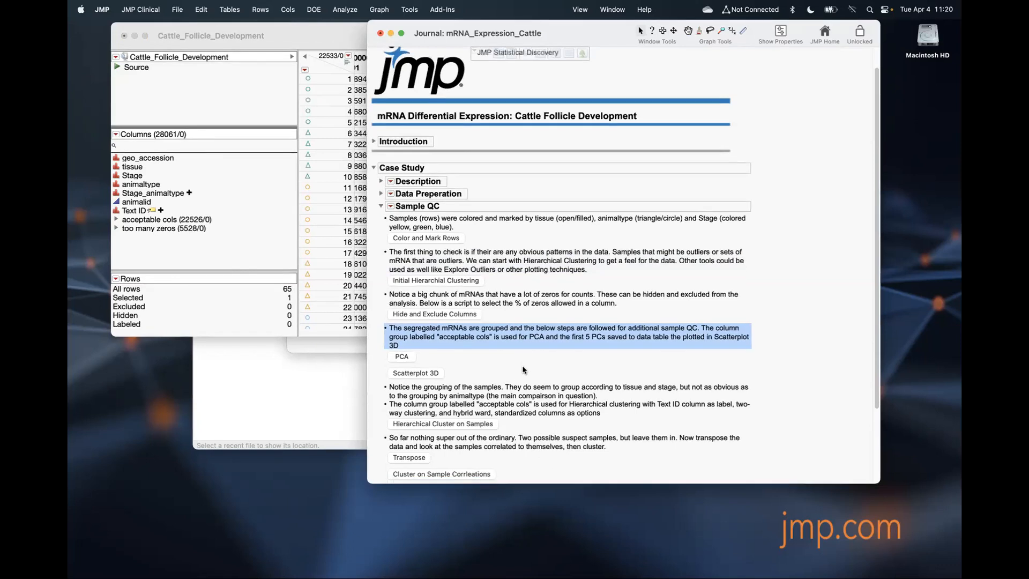
scroll(523, 367, "down", 2)
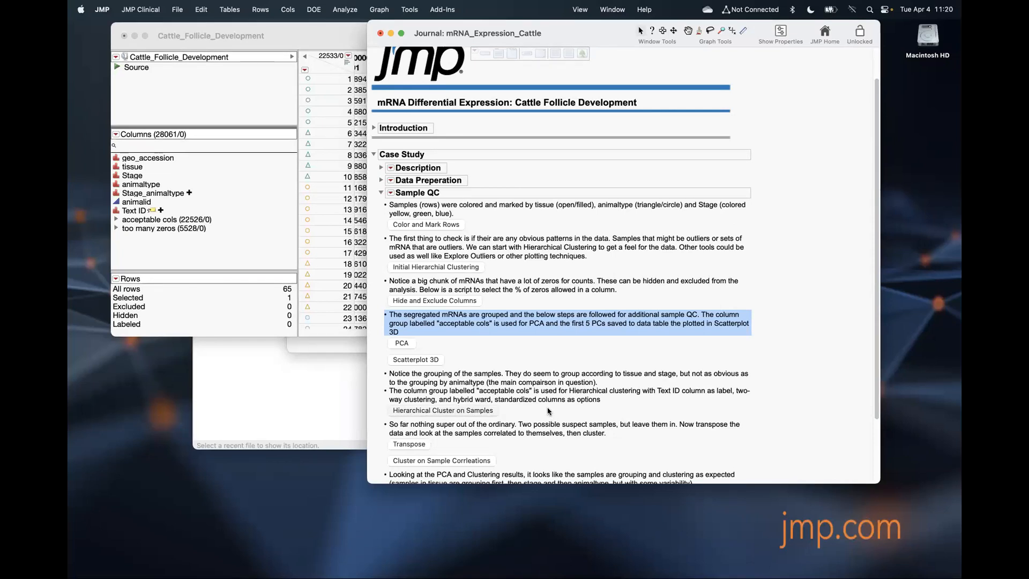
Step: Run the journal's PCA script and identify the outlying samples in the score plots by their Text ID
left_click(449, 411)
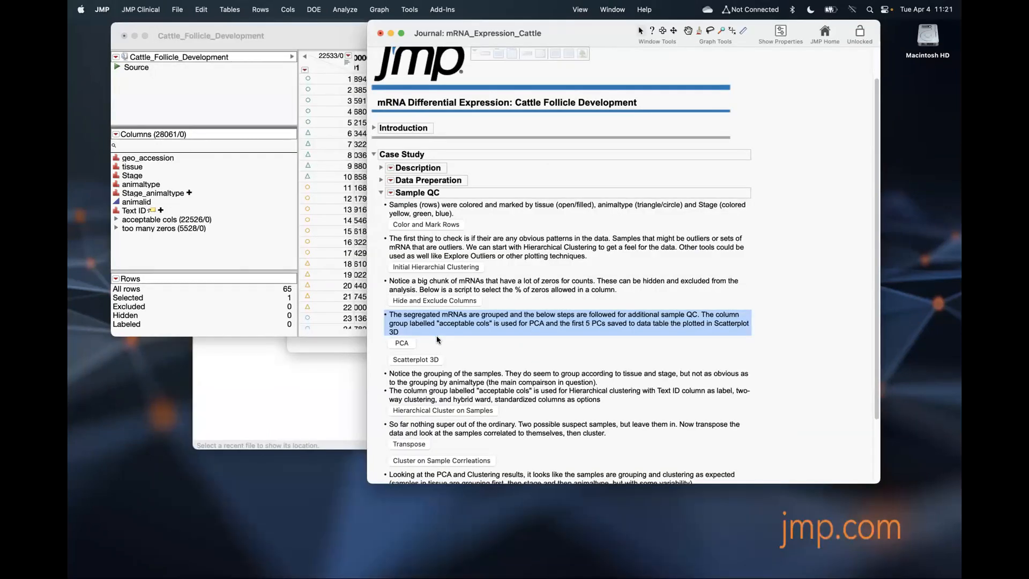
left_click(404, 345)
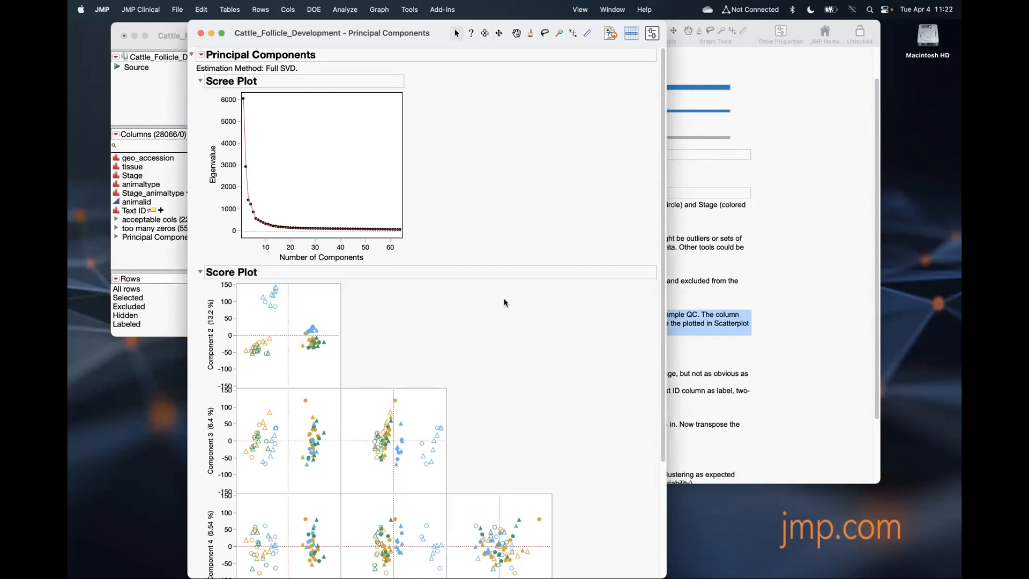
scroll(501, 299, "down", 2)
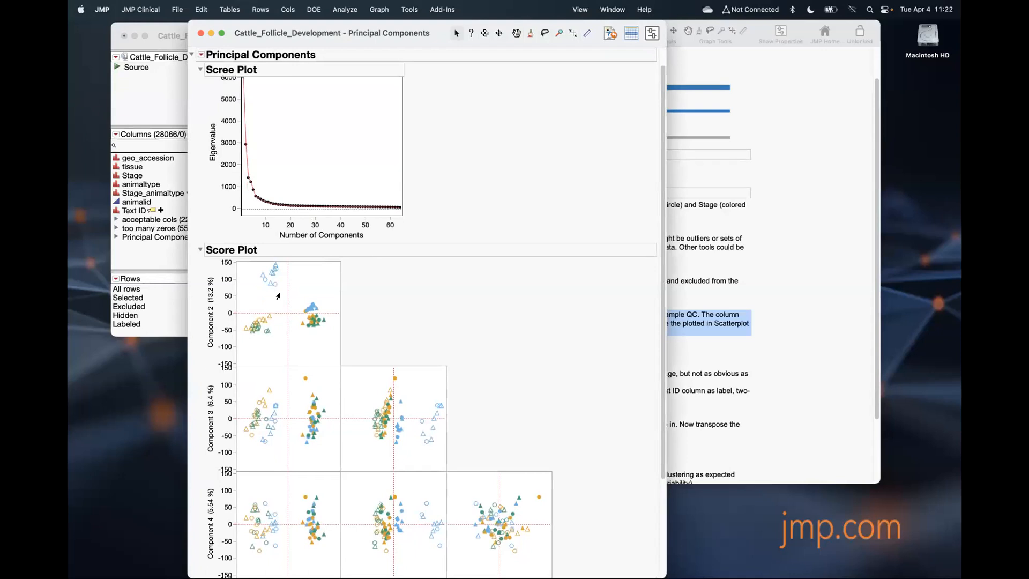
mouse_move(274, 287)
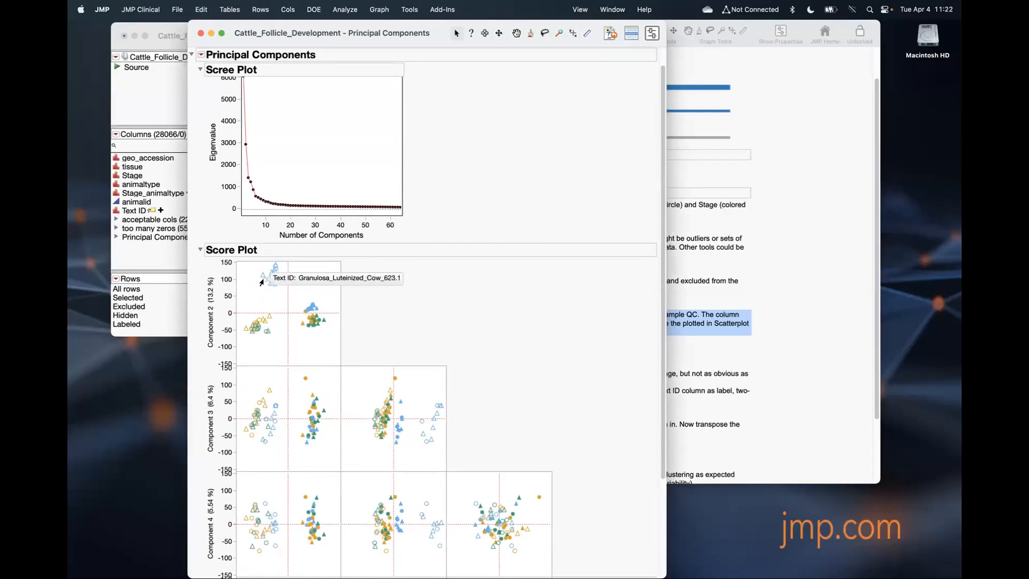
mouse_move(312, 306)
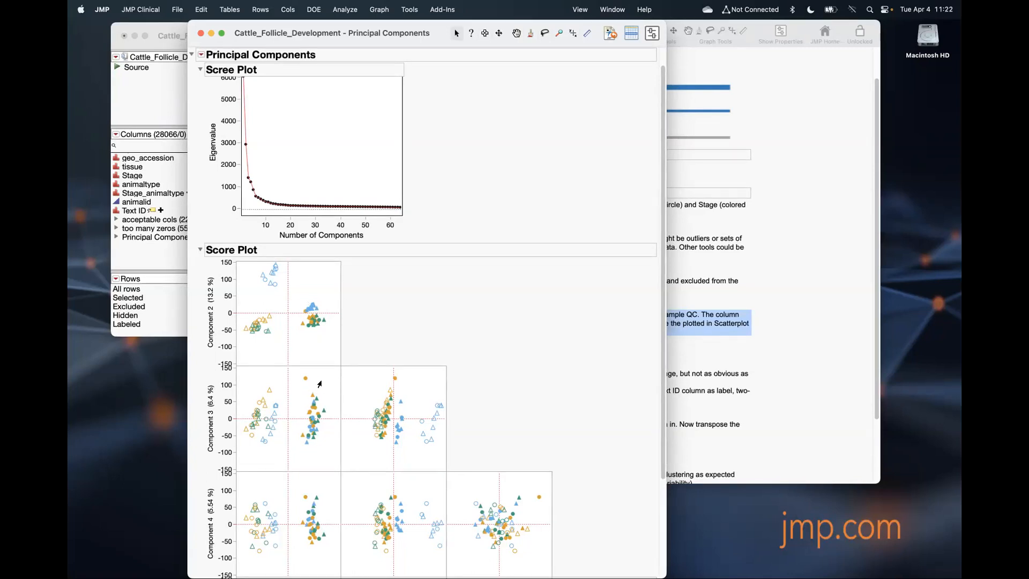
mouse_move(304, 380)
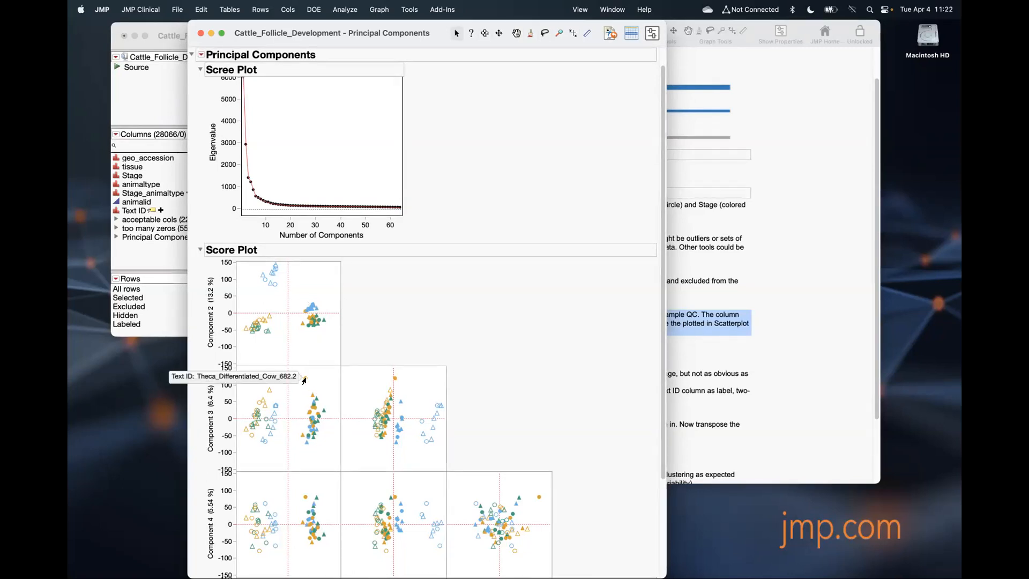
scroll(397, 355, "down", 5)
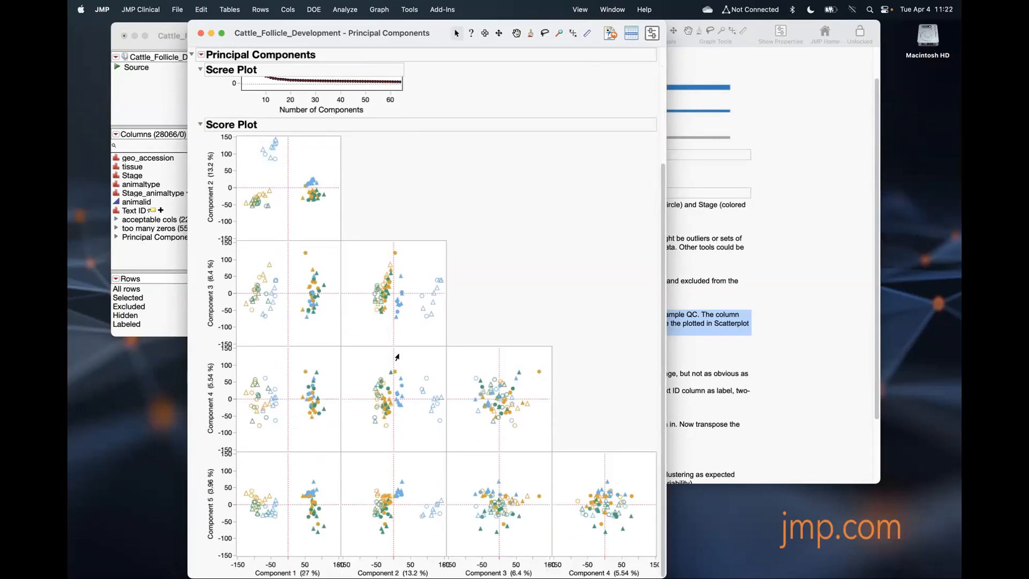
scroll(397, 358, "up", 5)
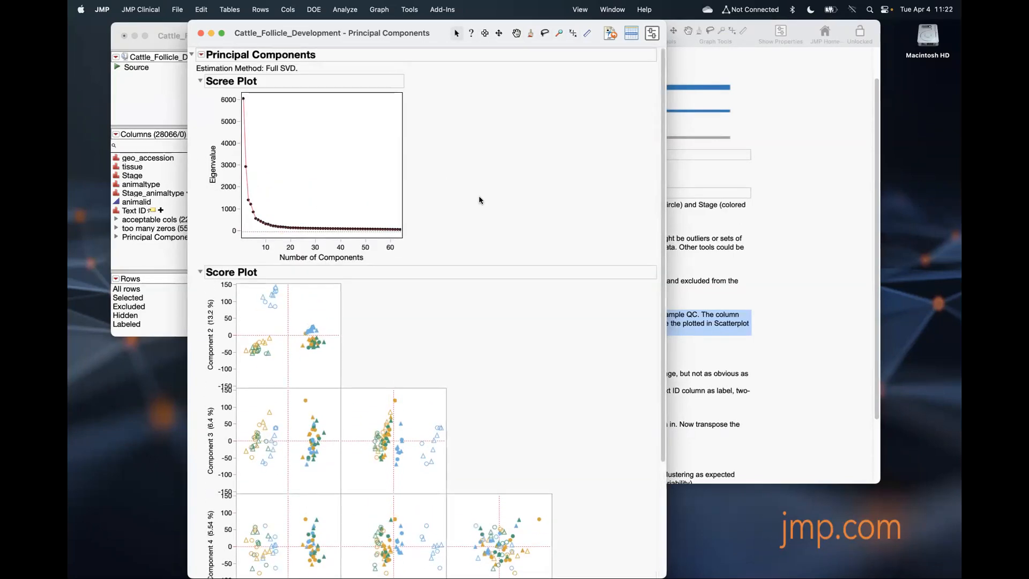
Step: Set up a Principal Components analysis with the acceptable cols group as Y columns and Text ID as supplementary variable
left_click(346, 9)
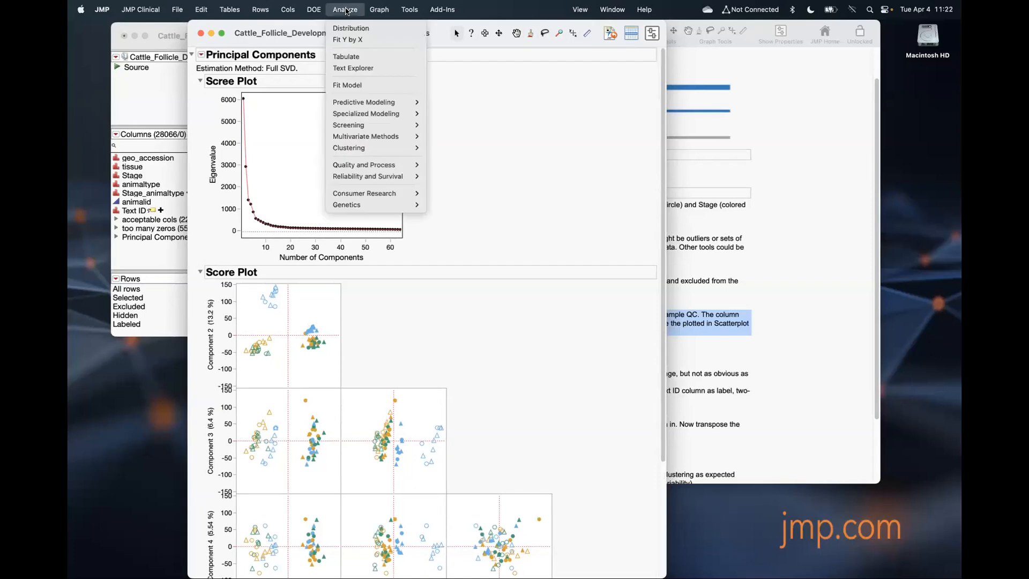
mouse_move(384, 136)
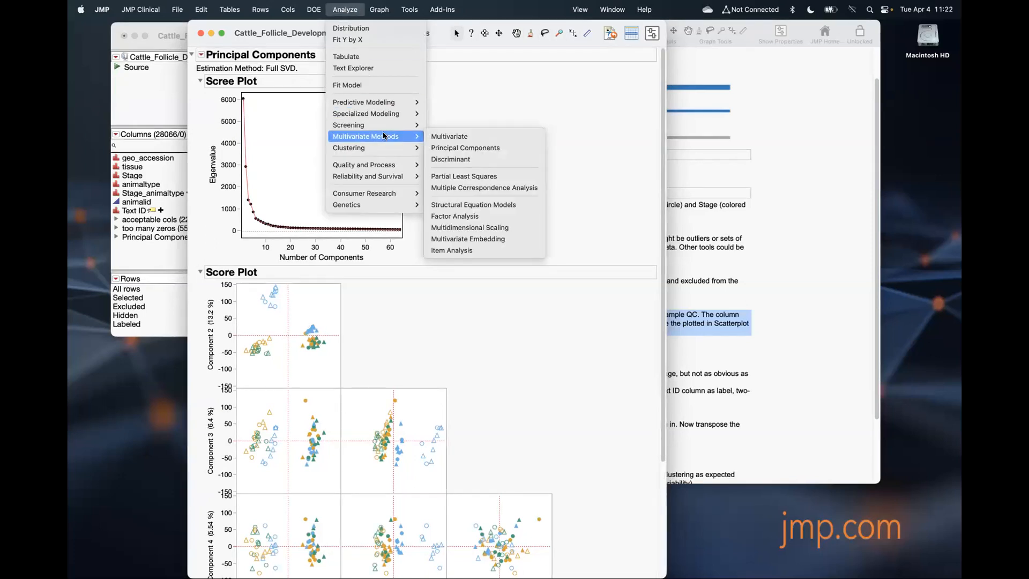
left_click(464, 149)
left_click(353, 220)
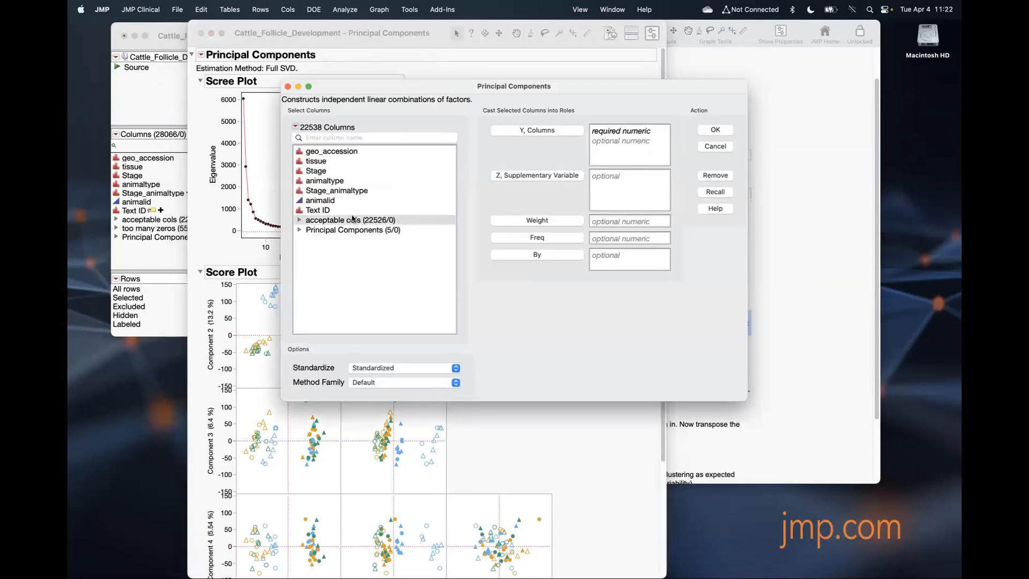
left_click(519, 130)
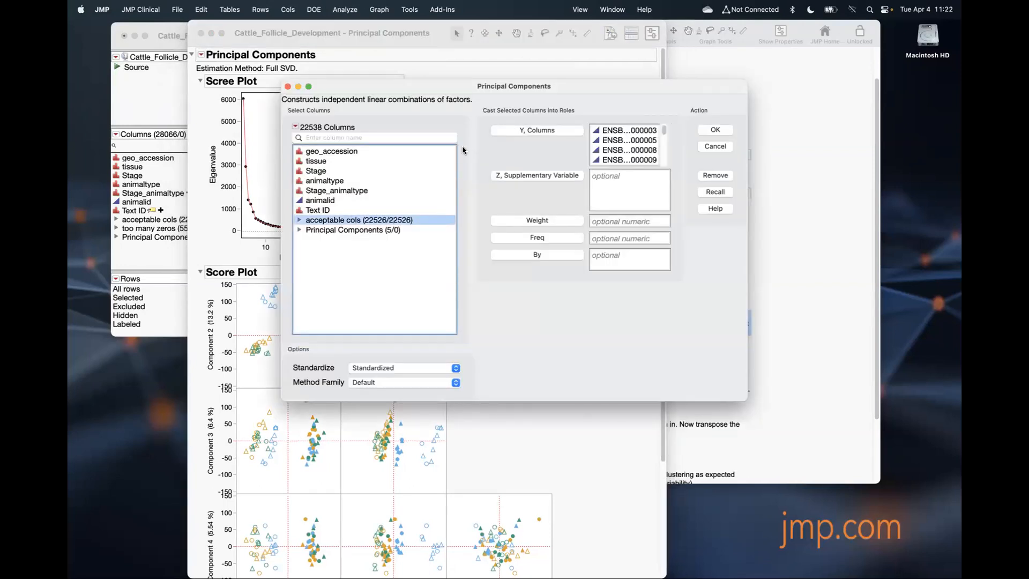
left_click(332, 211)
left_click(533, 176)
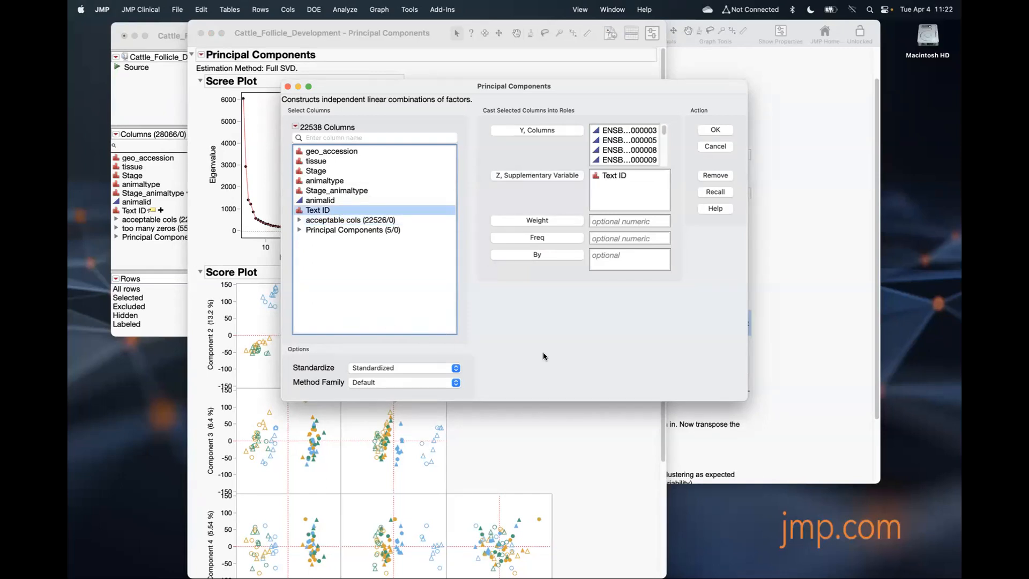
Step: Set the method family to Wide Data, check the component number and special method choices, and cancel the Principal Components setup
left_click(435, 383)
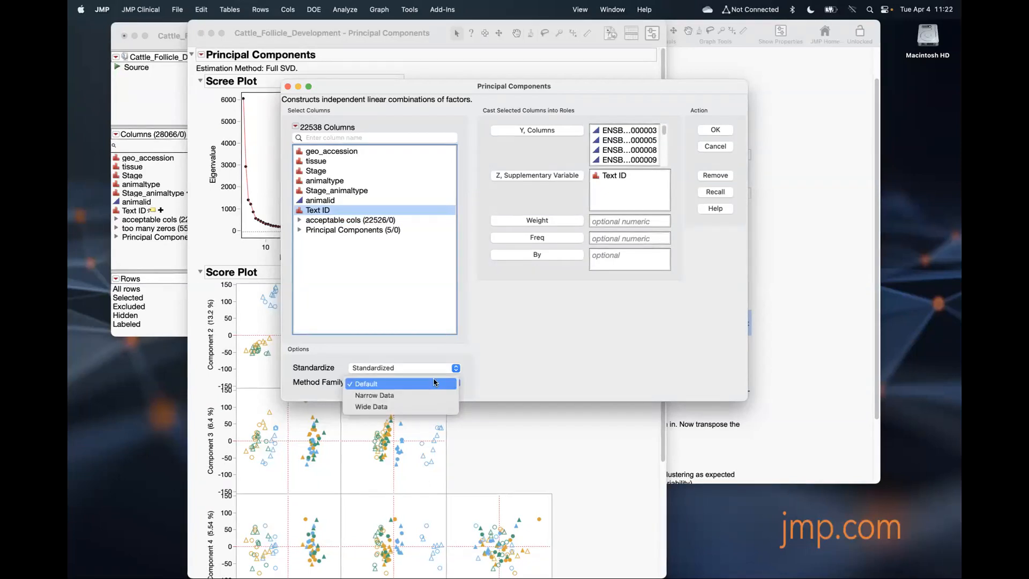
left_click(389, 408)
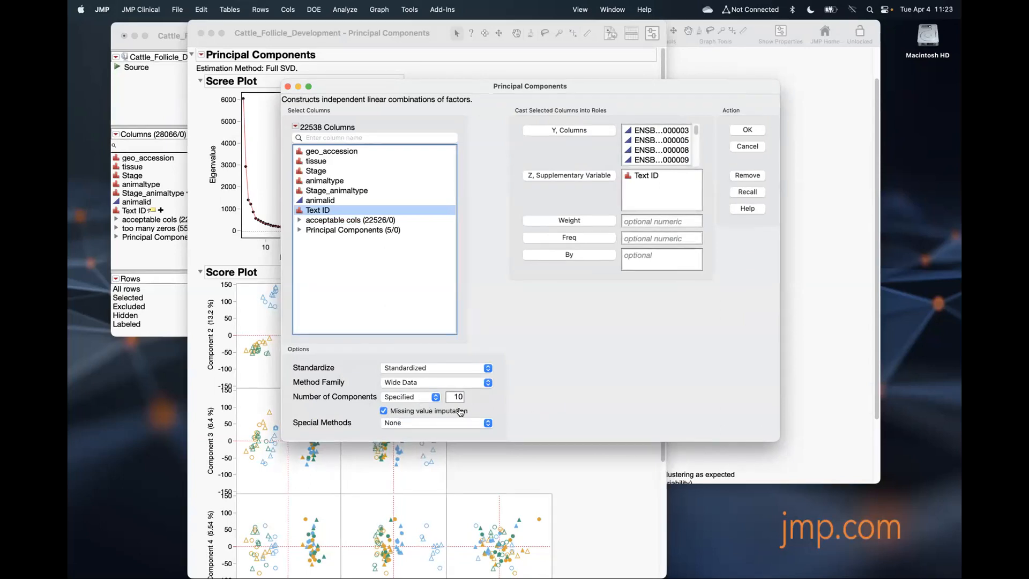
left_click(429, 399)
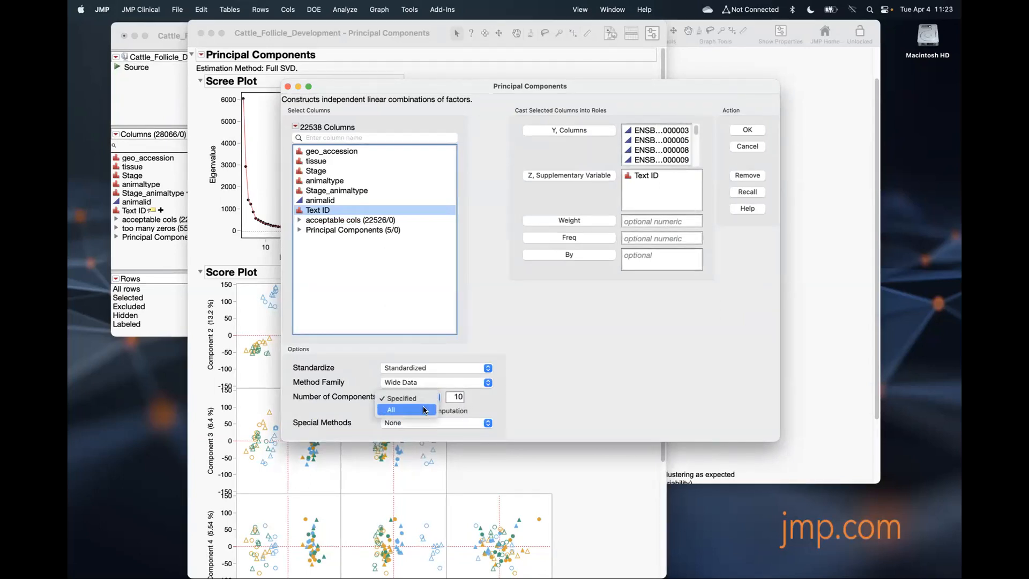
left_click(568, 385)
left_click(460, 422)
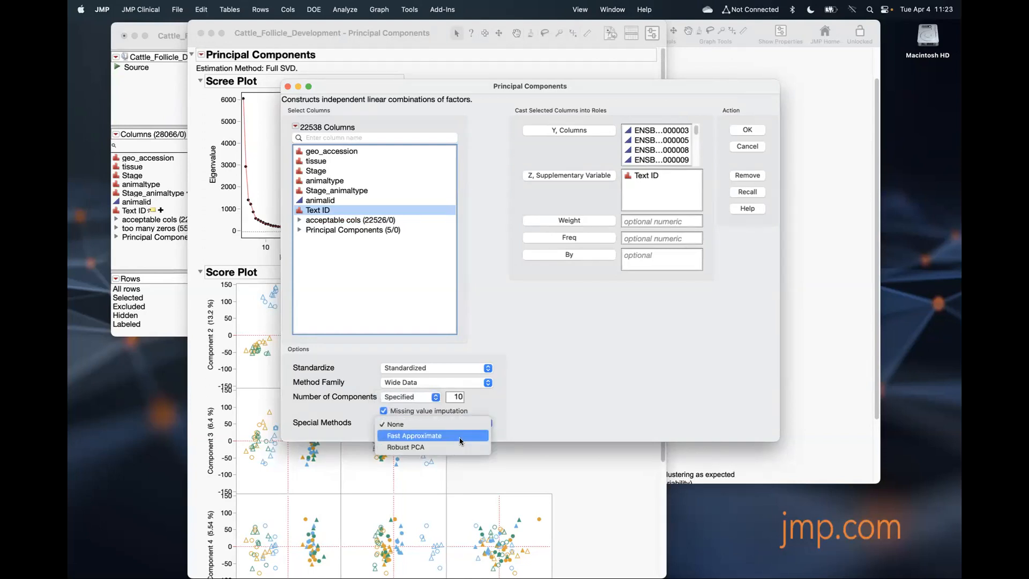
left_click(550, 407)
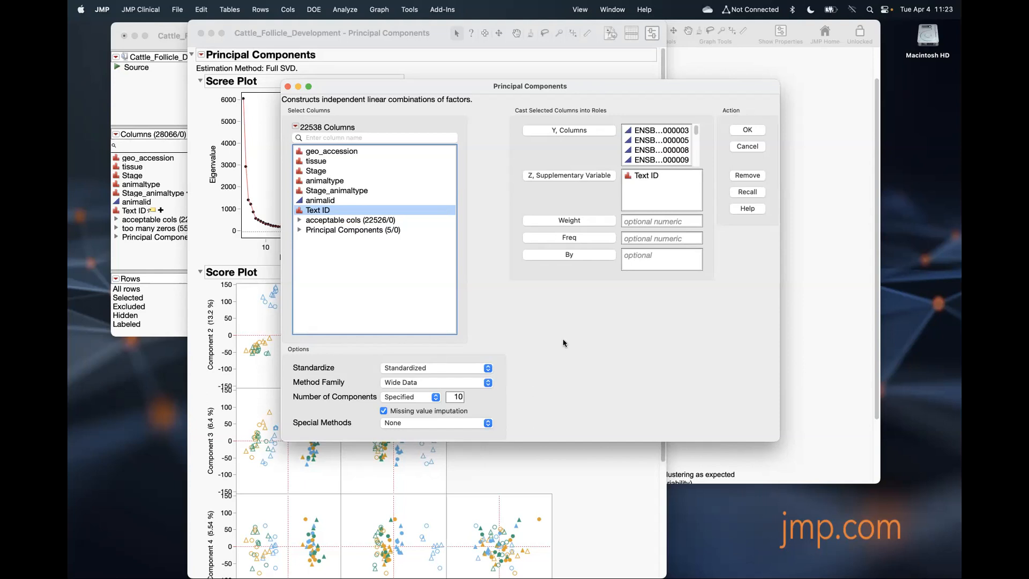
left_click(752, 146)
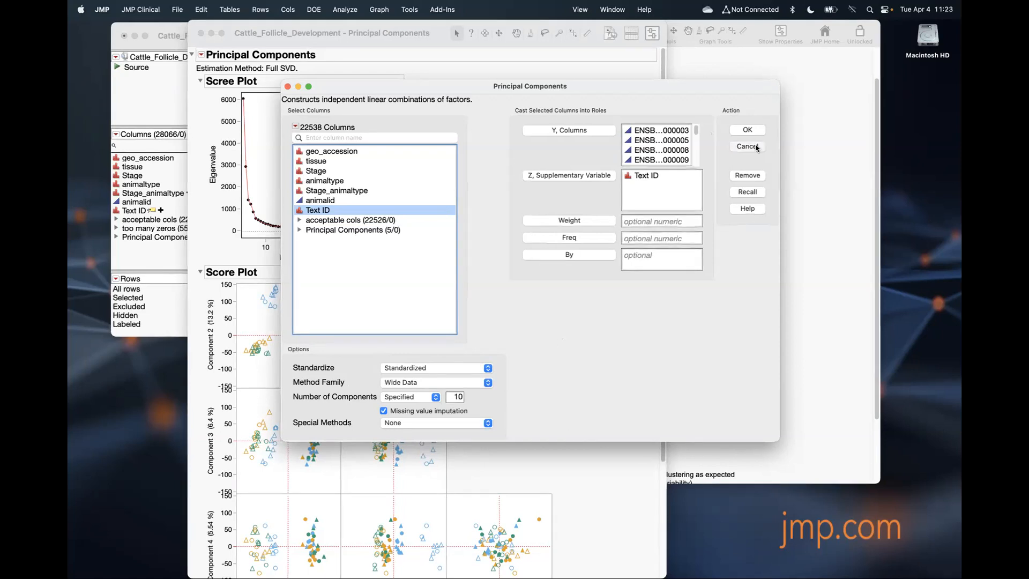
Step: Review the report's options for saving principal components and check the Principal Components columns in the Cattle_Follicle_Development table
left_click(202, 54)
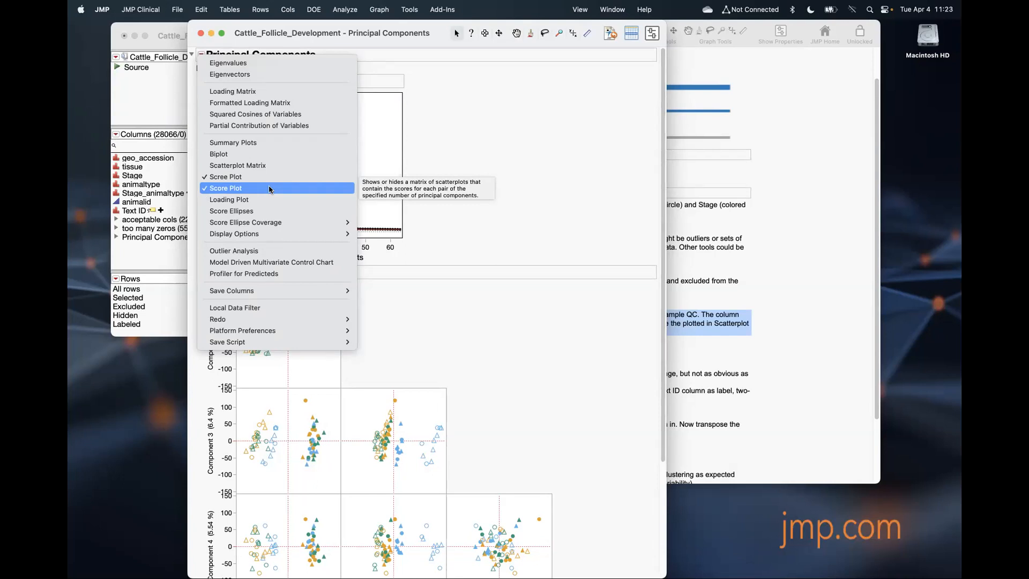
mouse_move(303, 293)
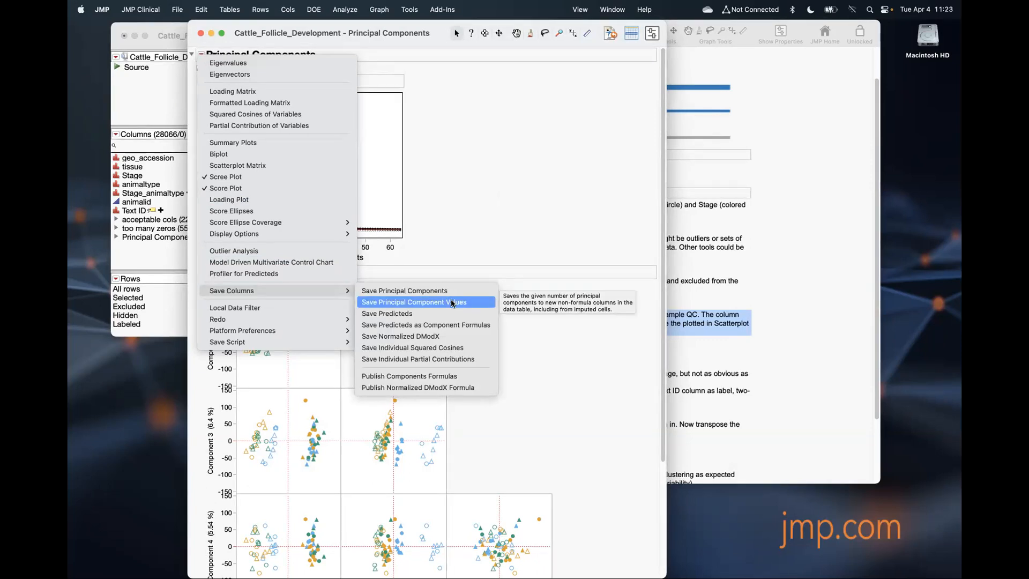
left_click(166, 256)
left_click(166, 255)
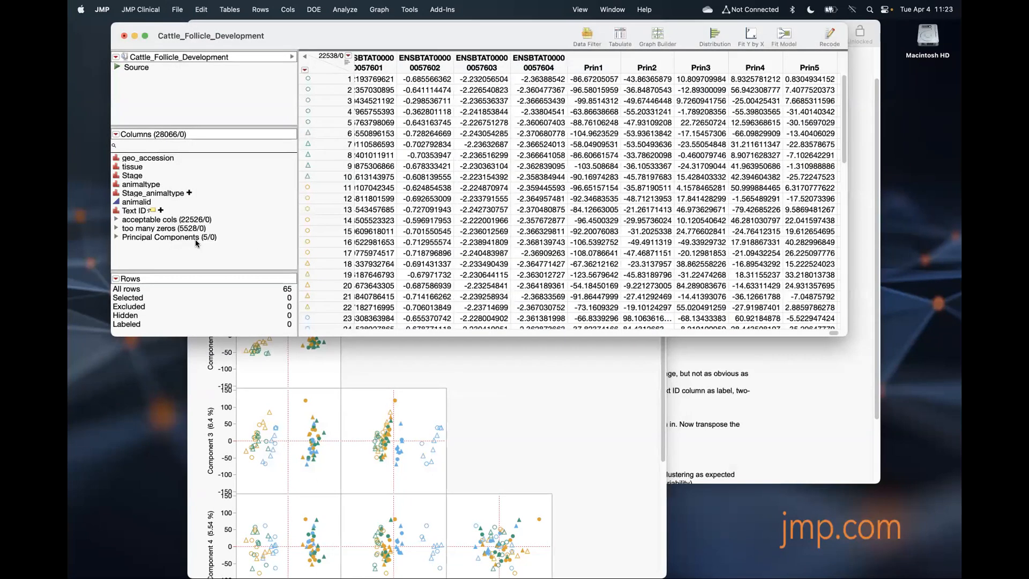
Step: Close the Principal Components report and run the journal's Scatterplot 3D script, enlarging the plot window to examine the sample grouping
left_click(525, 378)
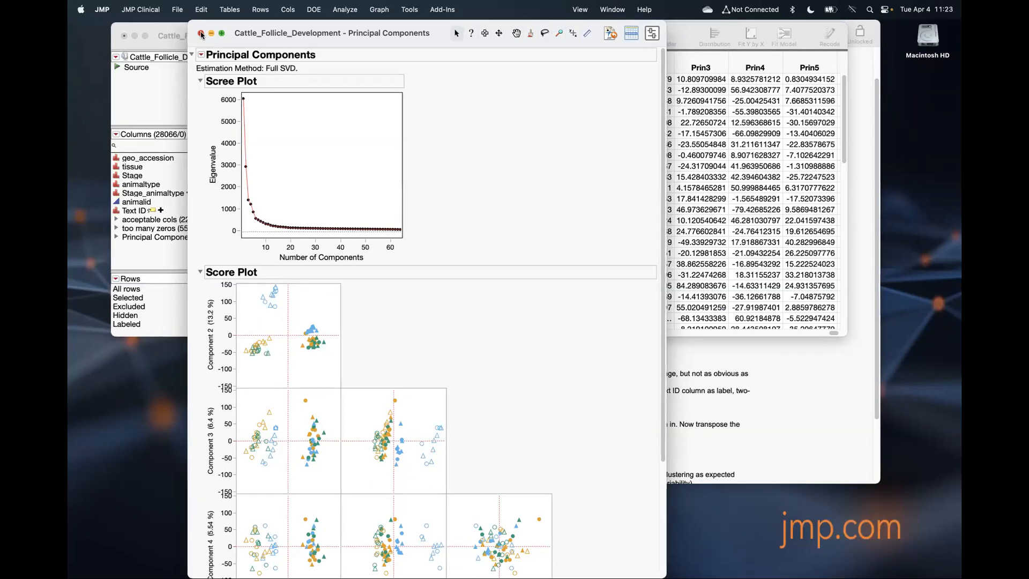
left_click(201, 34)
left_click(428, 363)
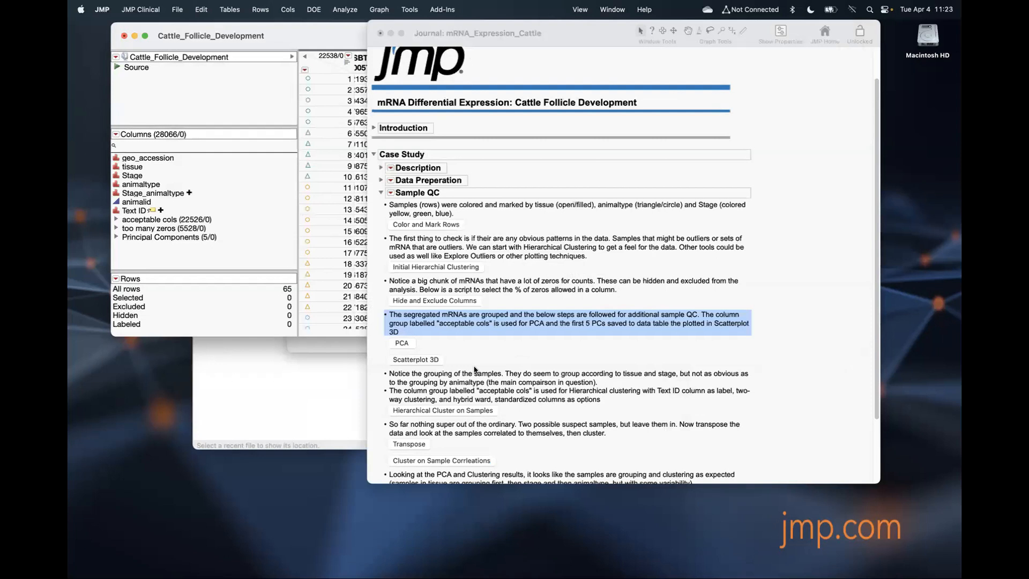
left_click(429, 363)
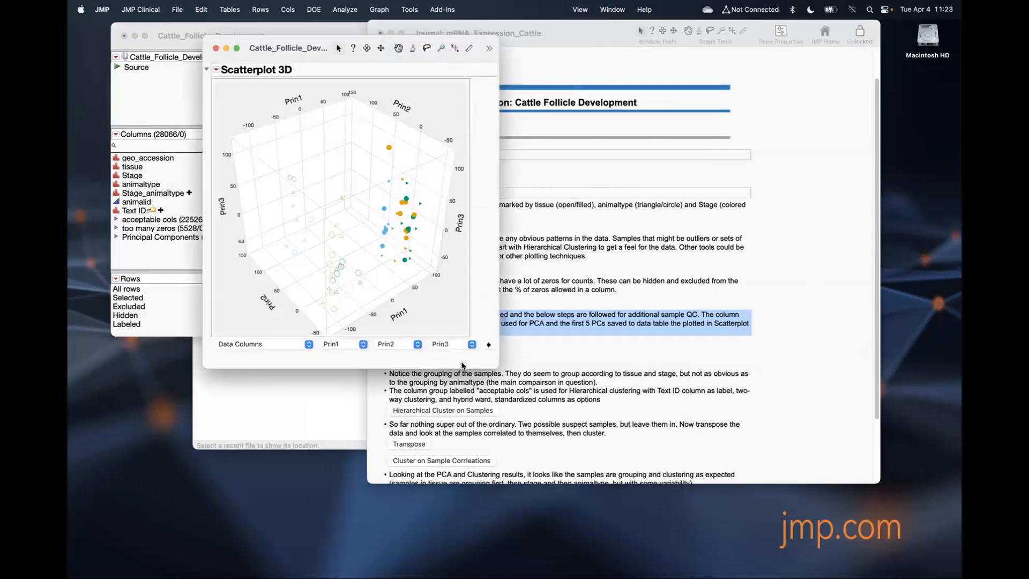
left_click_drag(498, 368, 557, 399)
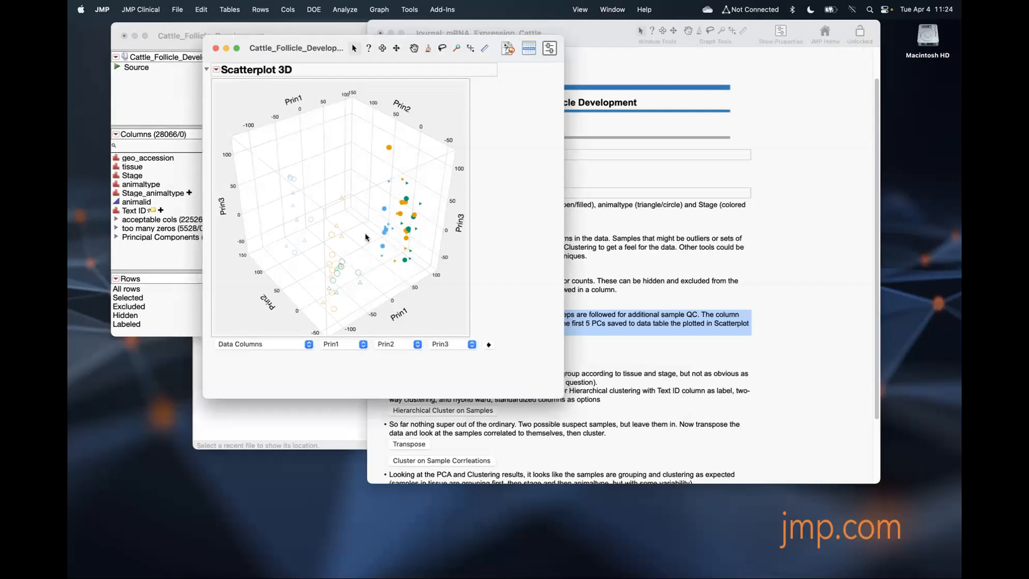
left_click_drag(355, 251, 359, 178)
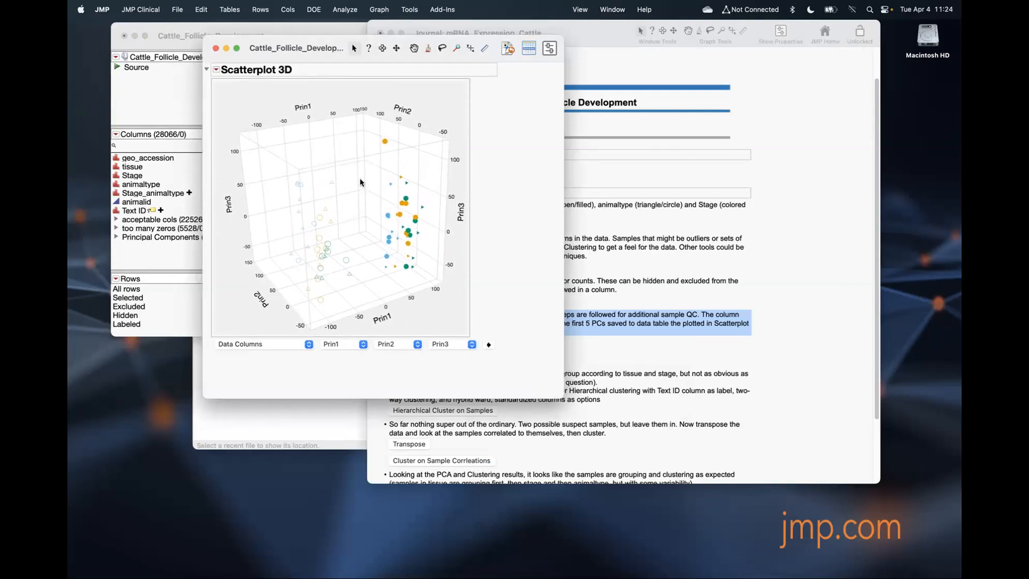
Step: Create a second Scatterplot 3D with the Principal Components group as the Y columns
left_click(379, 10)
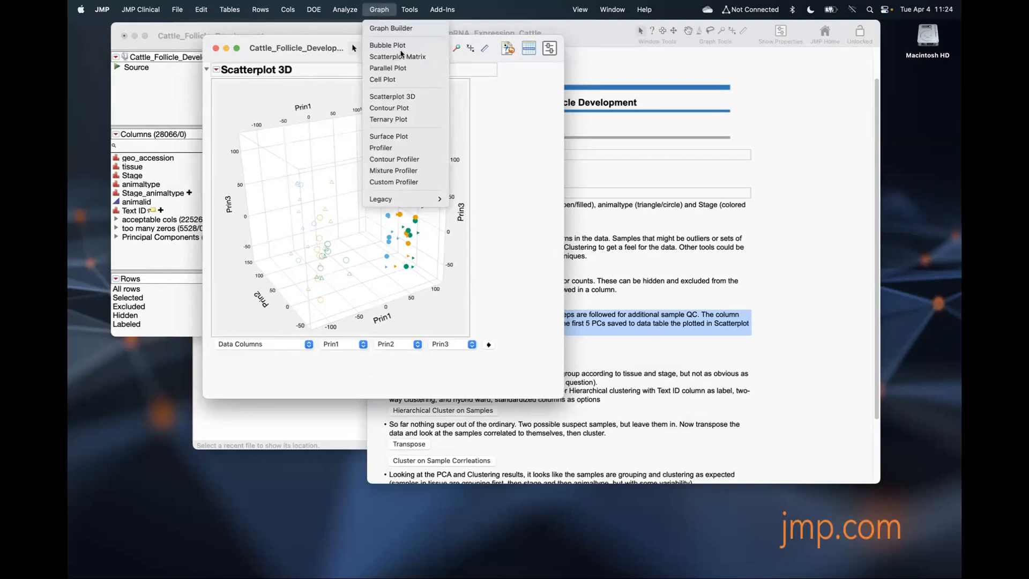
left_click(414, 97)
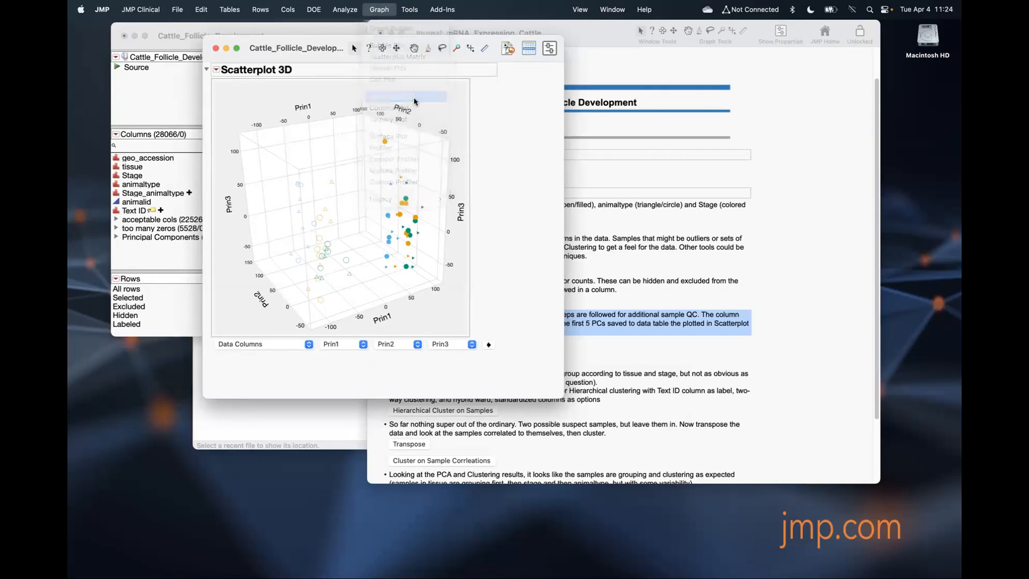
left_click(403, 251)
left_click(539, 153)
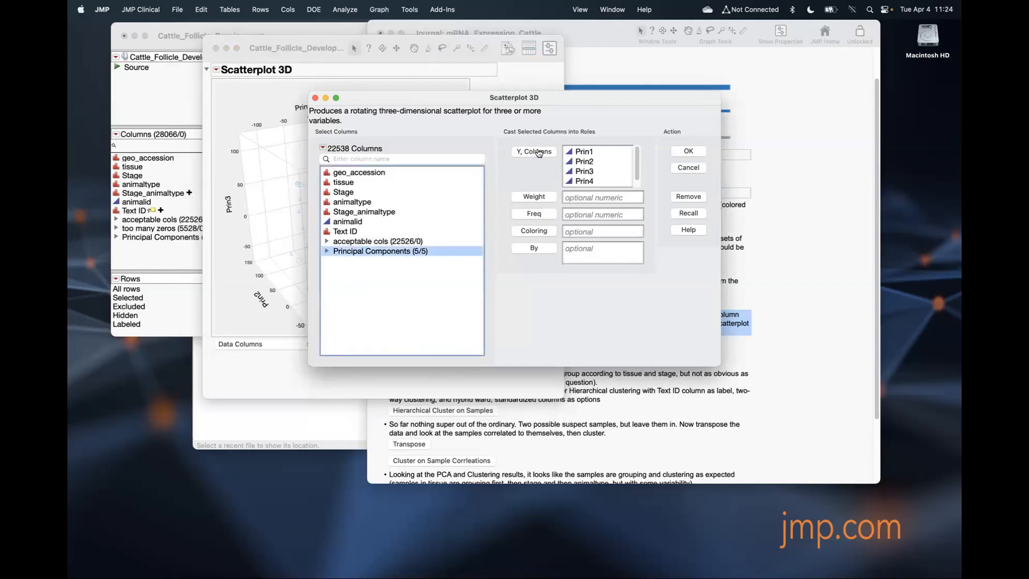
left_click(683, 154)
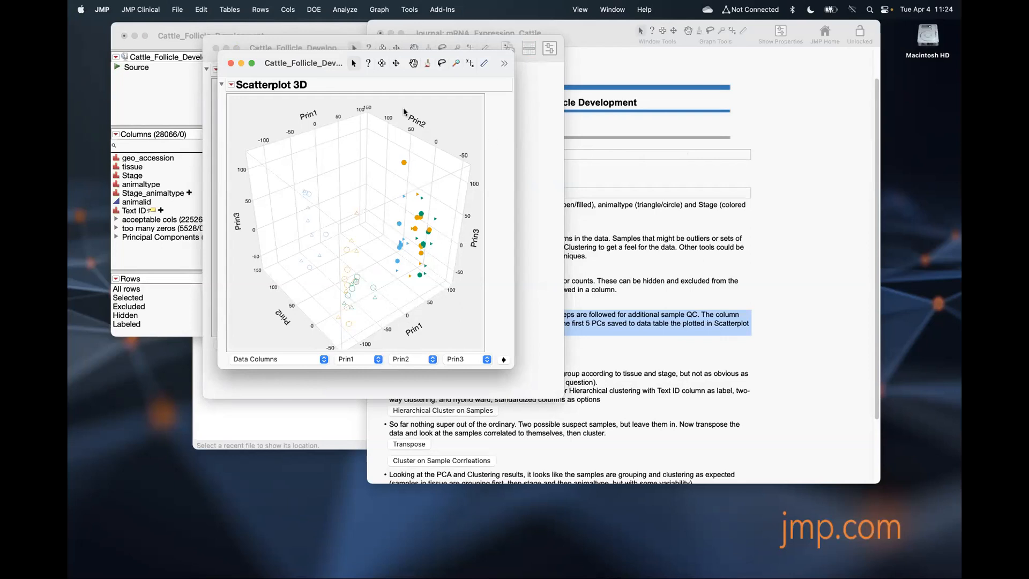
Step: Review the second scatterplot's display and analysis options, and close both 3D scatterplots to return to the journal
left_click(231, 84)
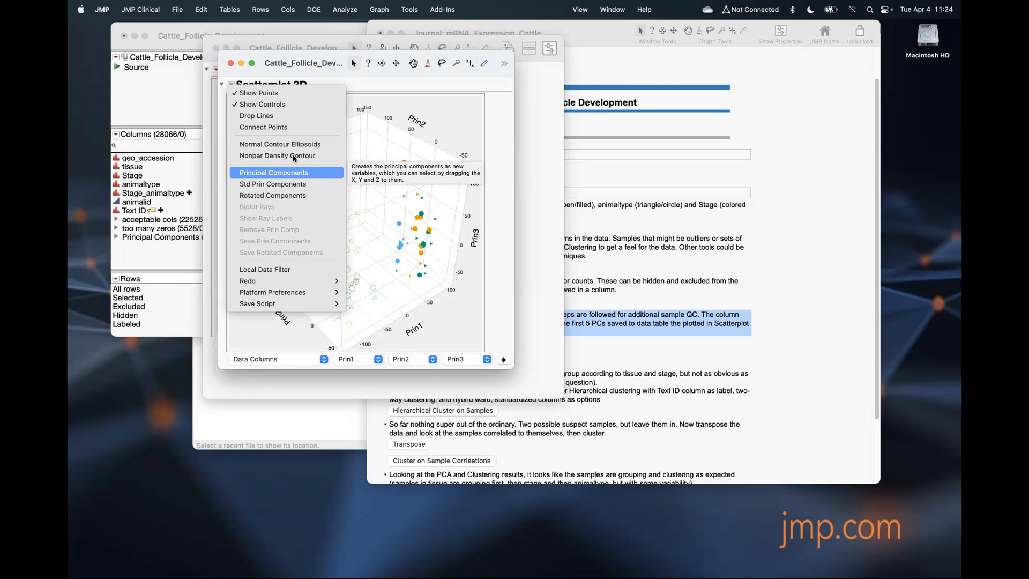
left_click(250, 56)
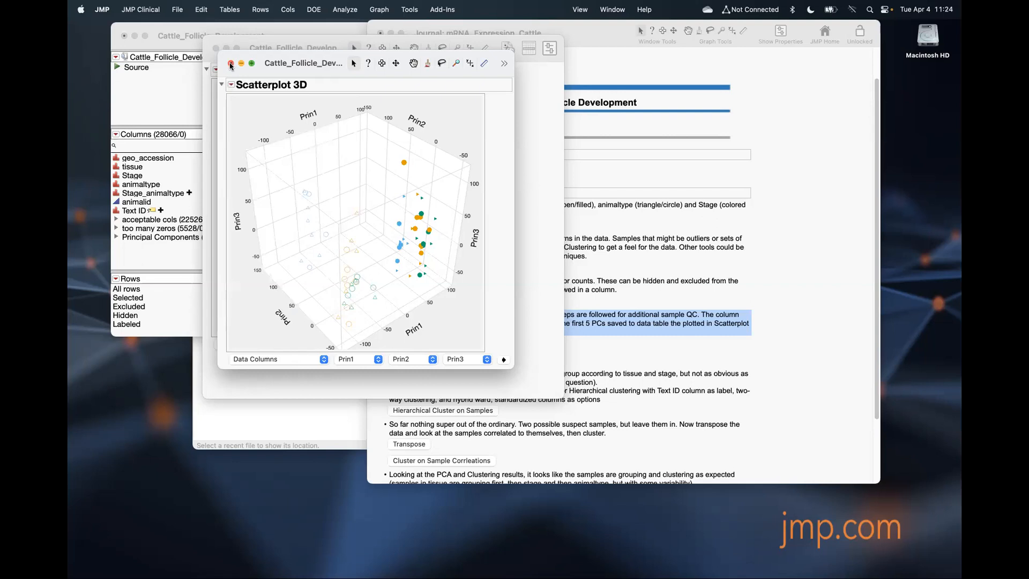
left_click(230, 64)
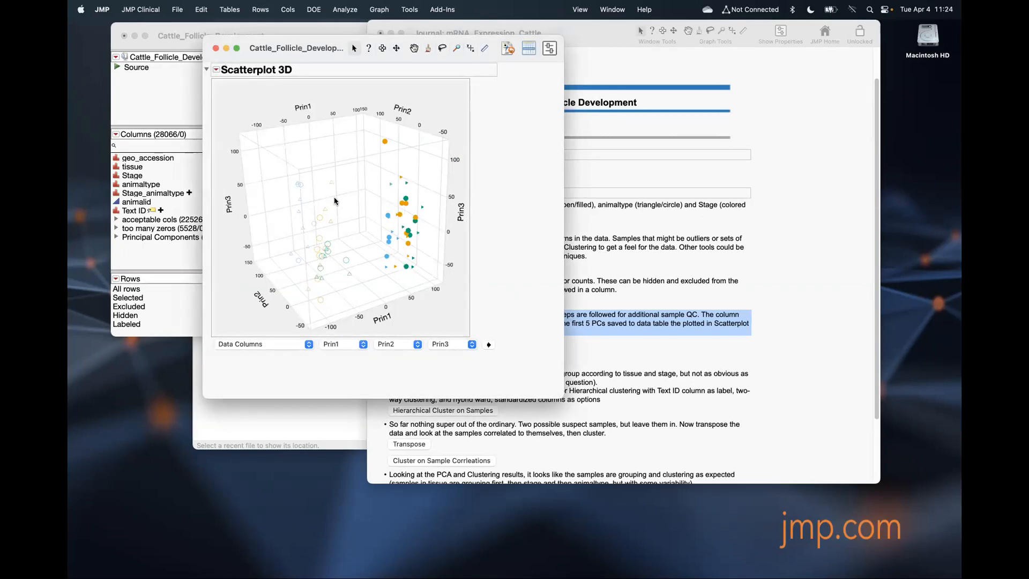
left_click(216, 48)
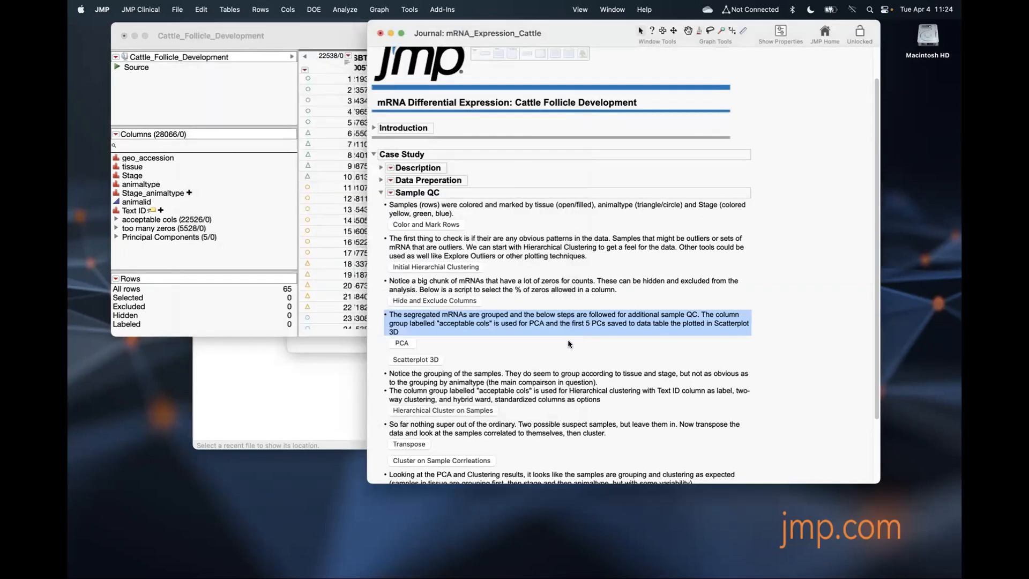
Step: Run the journal's Transpose script on the Cattle_Follicle_Development table and widen the transposed table's window
scroll(545, 350, "down", 5)
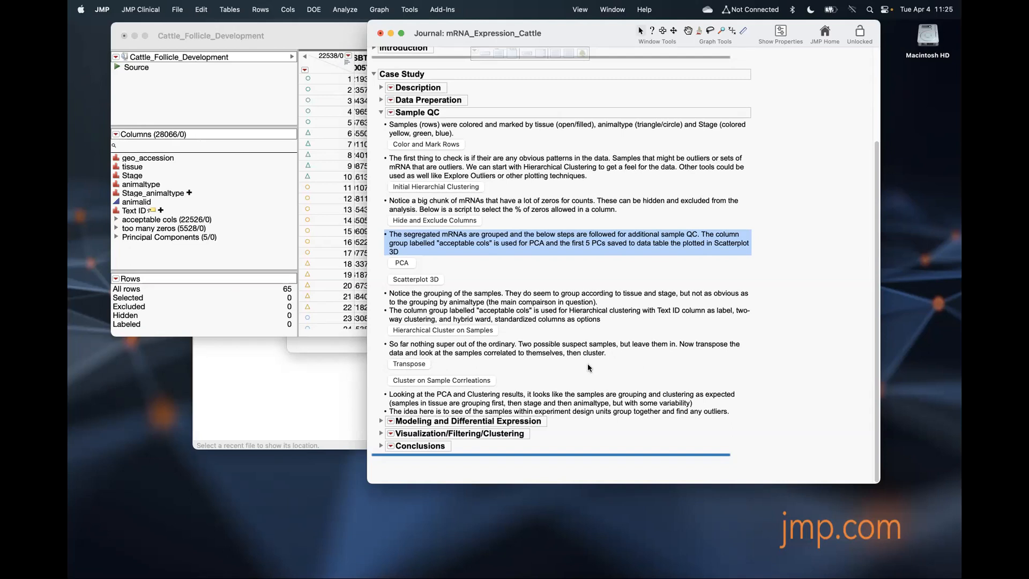
left_click(250, 230)
left_click_drag(834, 333, 255, 334)
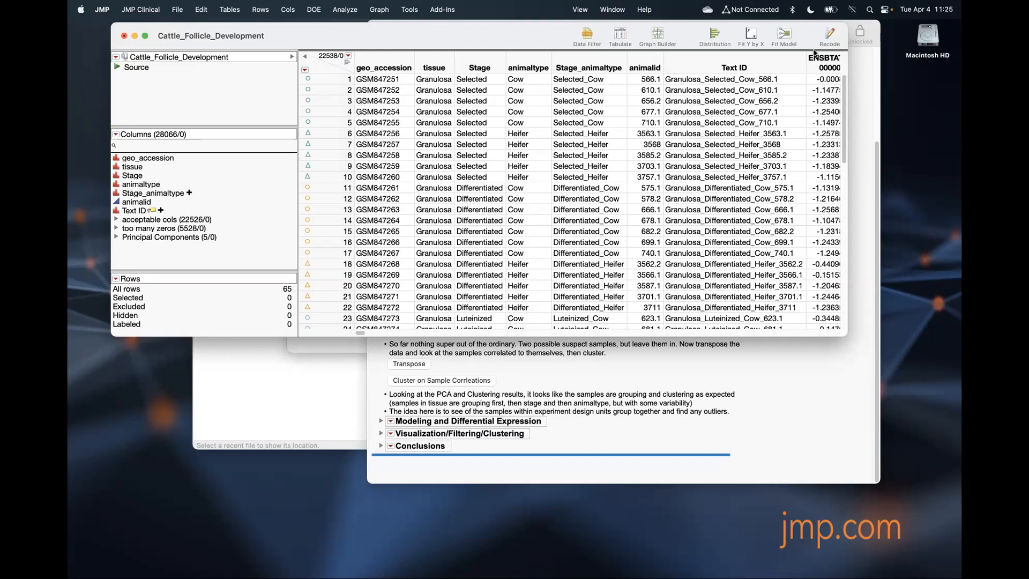
left_click(236, 10)
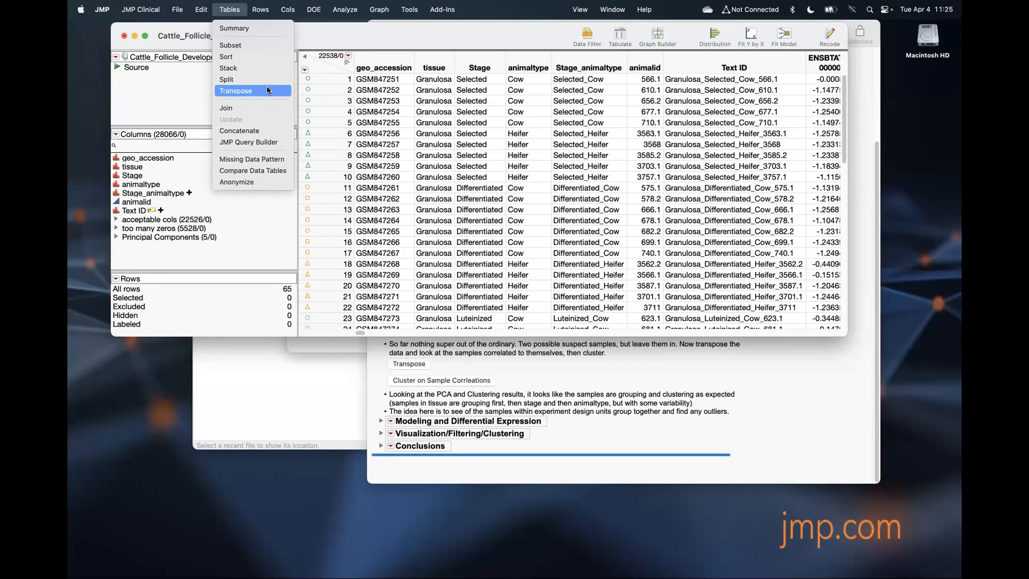
left_click(554, 379)
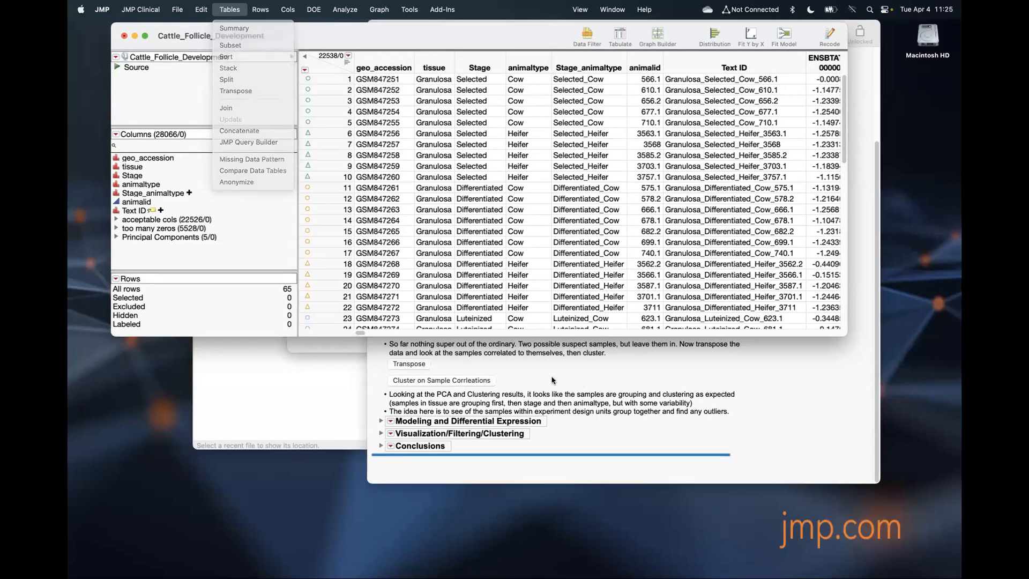
left_click(419, 367)
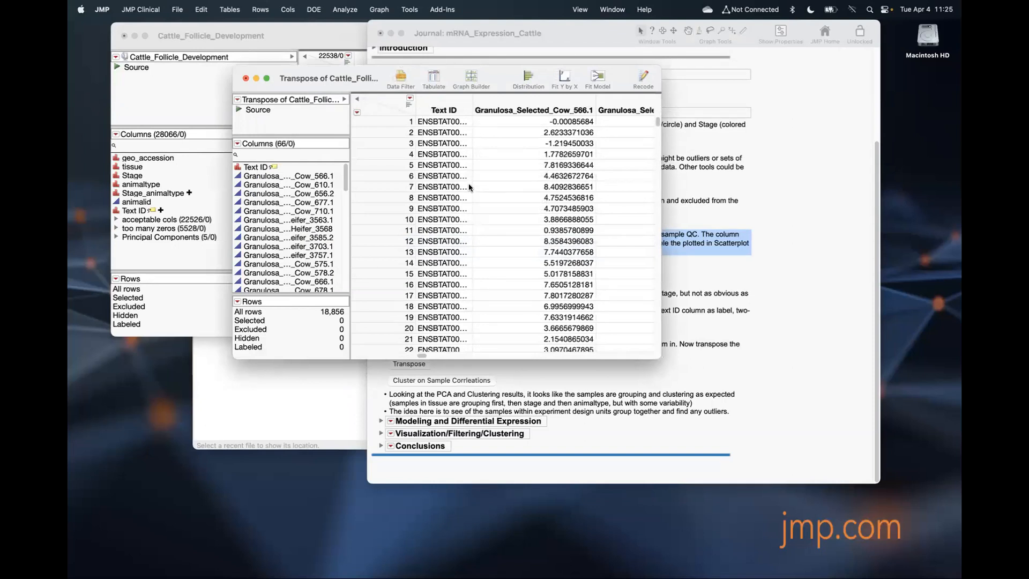
left_click_drag(654, 358, 812, 365)
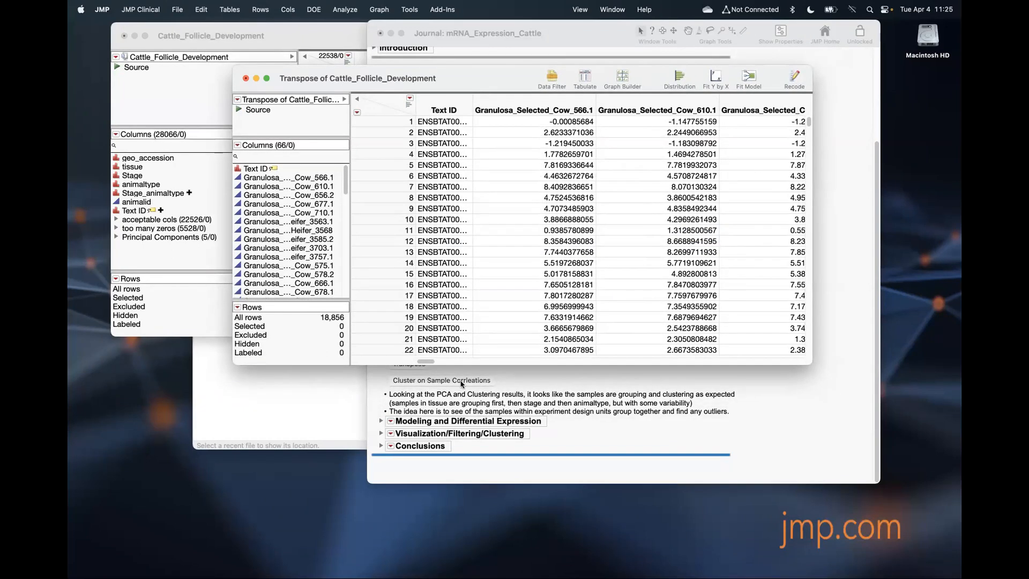
Step: Run the journal's sample correlation clustering script, enlarge the Multivariate report to examine the heatmap, and close the report
left_click(525, 382)
left_click(449, 380)
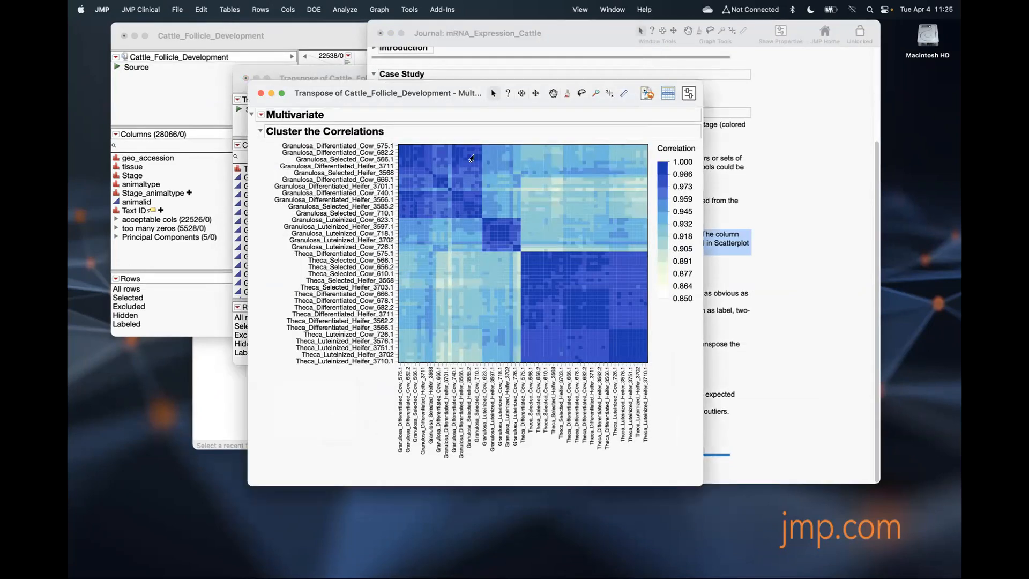
left_click_drag(492, 84, 563, 60)
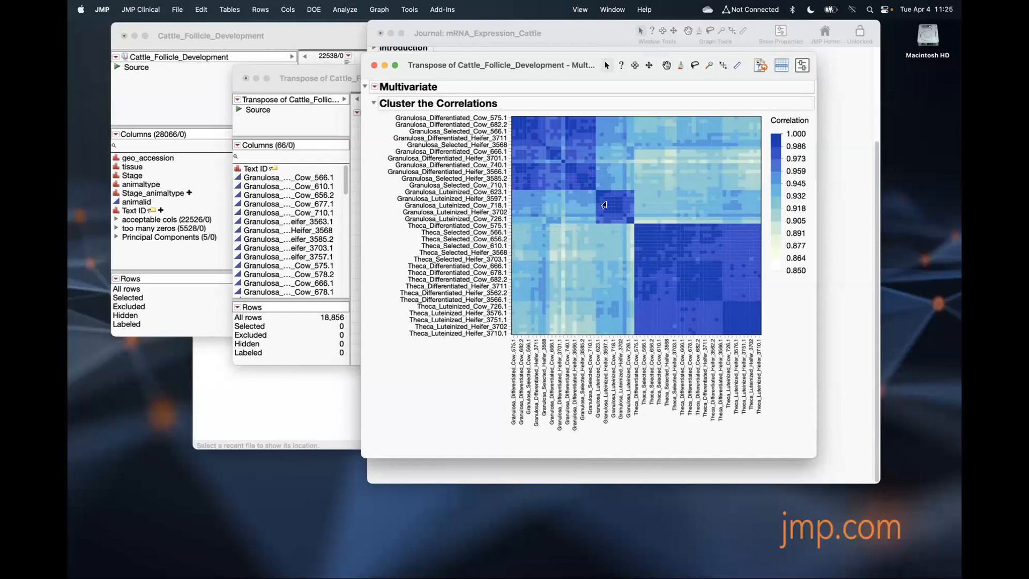
mouse_move(608, 207)
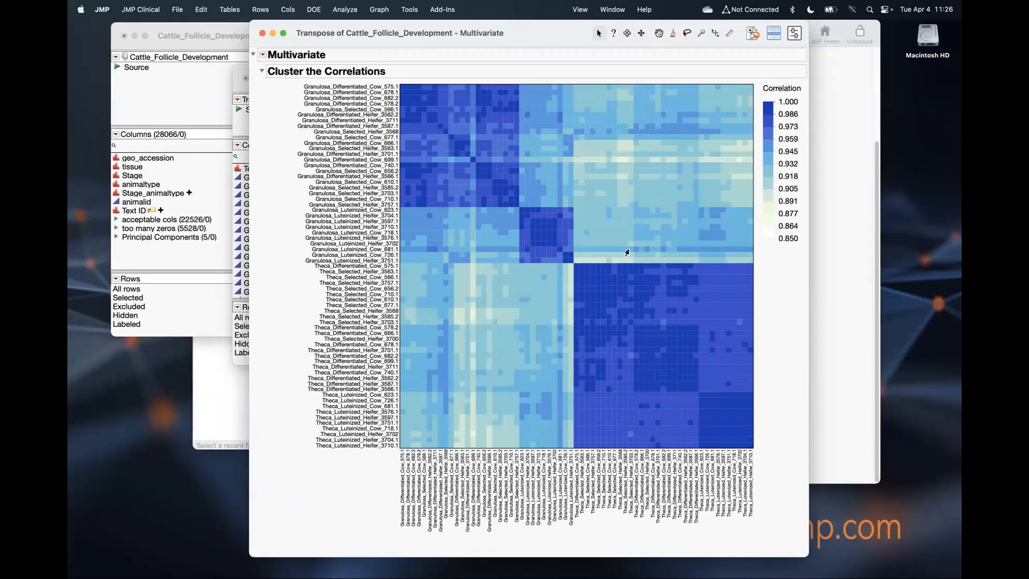
mouse_move(627, 253)
left_click(263, 33)
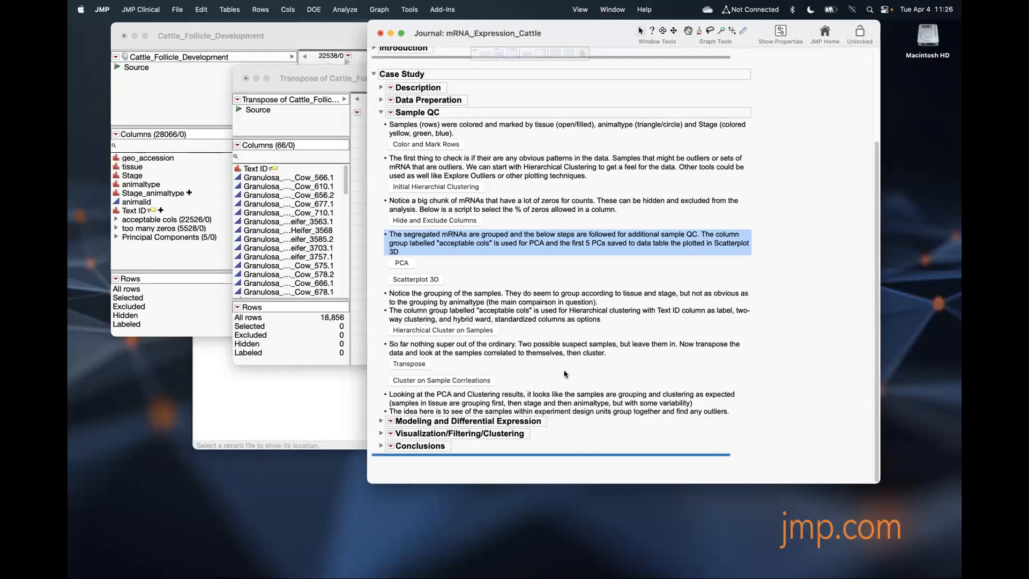
Step: Collapse the Sample QC section and expand the Introduction to review the workflow diagram's quality control and modeling stages
left_click(382, 112)
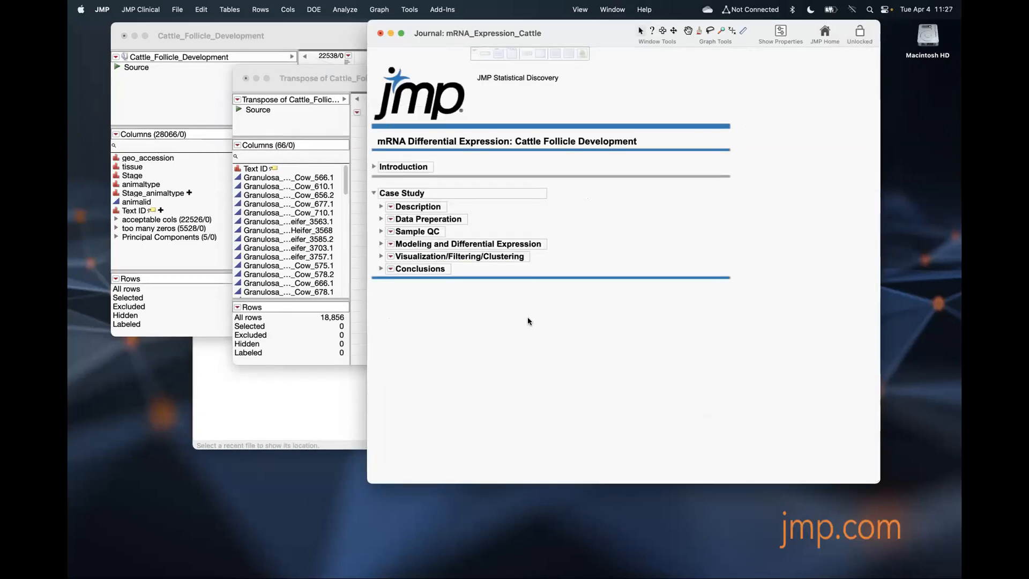
left_click(375, 167)
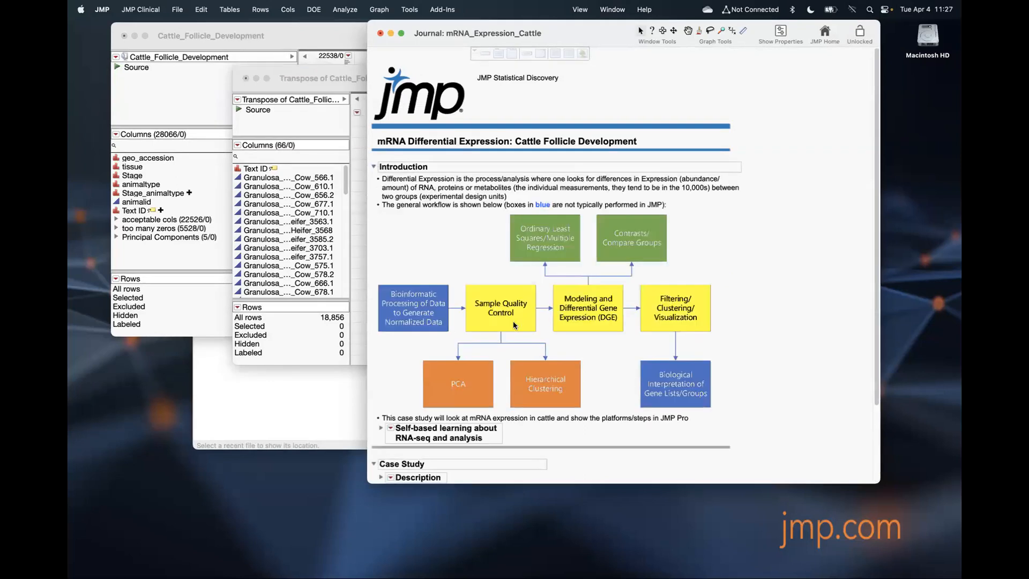
mouse_move(490, 276)
left_mouse_down()
mouse_move(461, 275)
mouse_move(416, 366)
mouse_move(501, 431)
mouse_move(594, 375)
mouse_move(546, 291)
mouse_move(471, 299)
left_mouse_up()
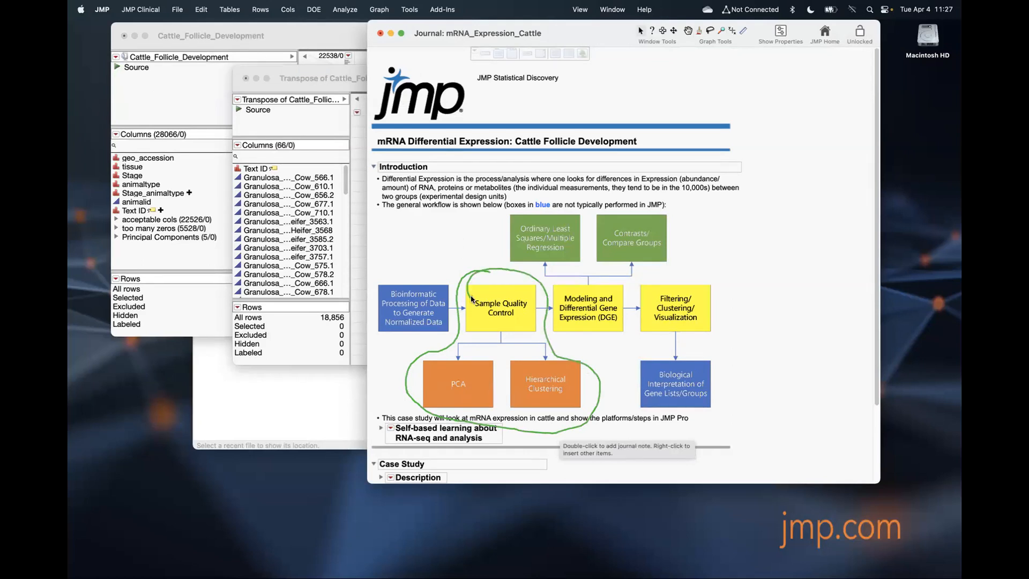
mouse_move(633, 297)
left_mouse_down()
mouse_move(554, 340)
mouse_move(495, 252)
mouse_move(643, 205)
mouse_move(628, 286)
left_mouse_up()
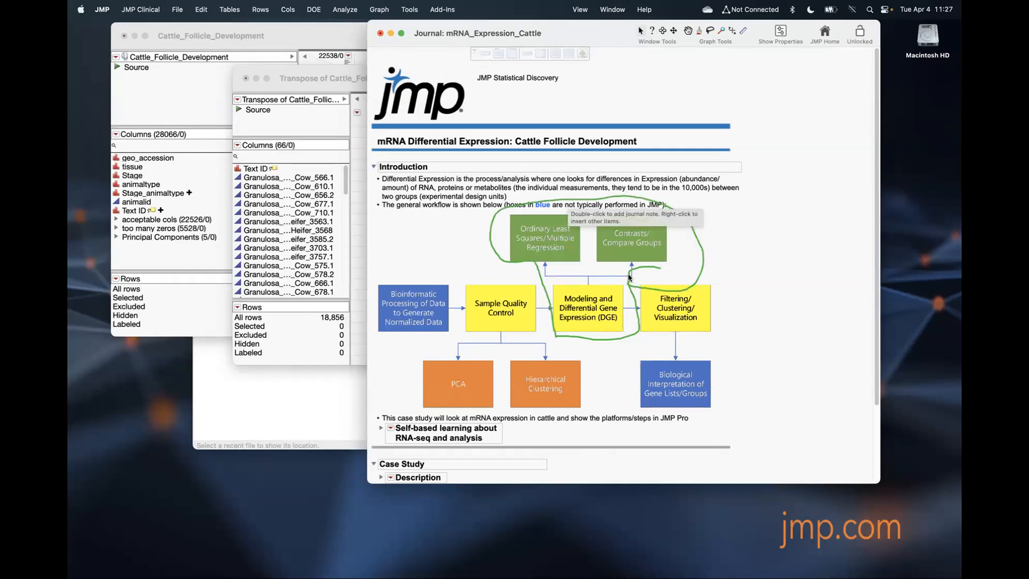
Step: Close the transposed Cattle_Follicle_Development table without saving and return to the mRNA_Expression_Cattle journal
left_click(293, 78)
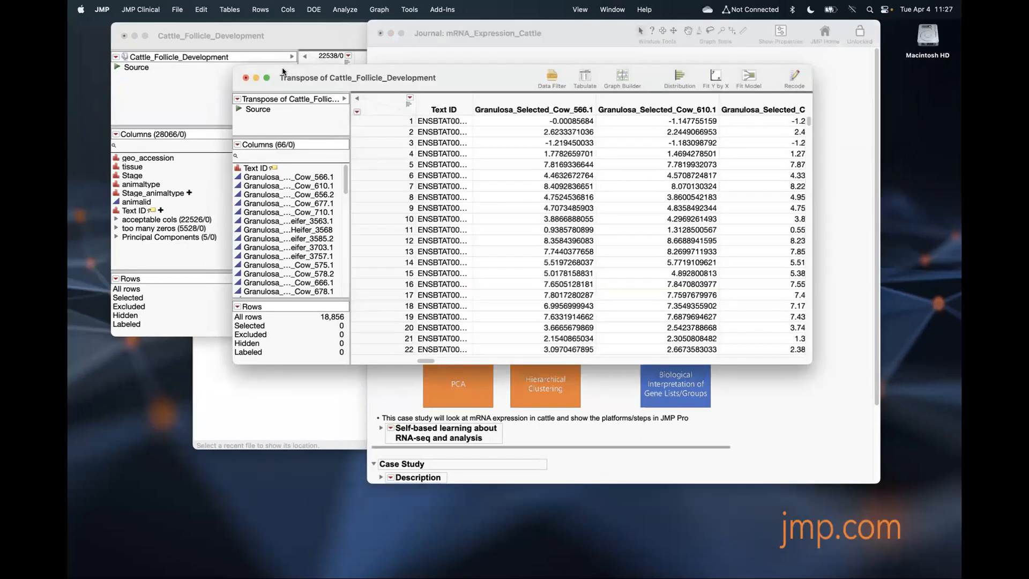
left_click(245, 77)
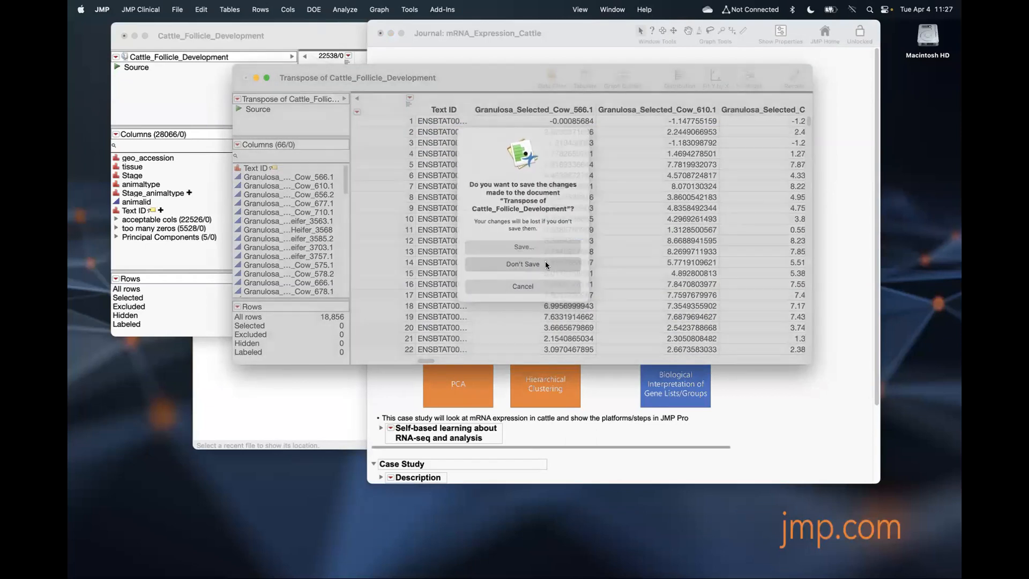
left_click(545, 264)
left_click(253, 330)
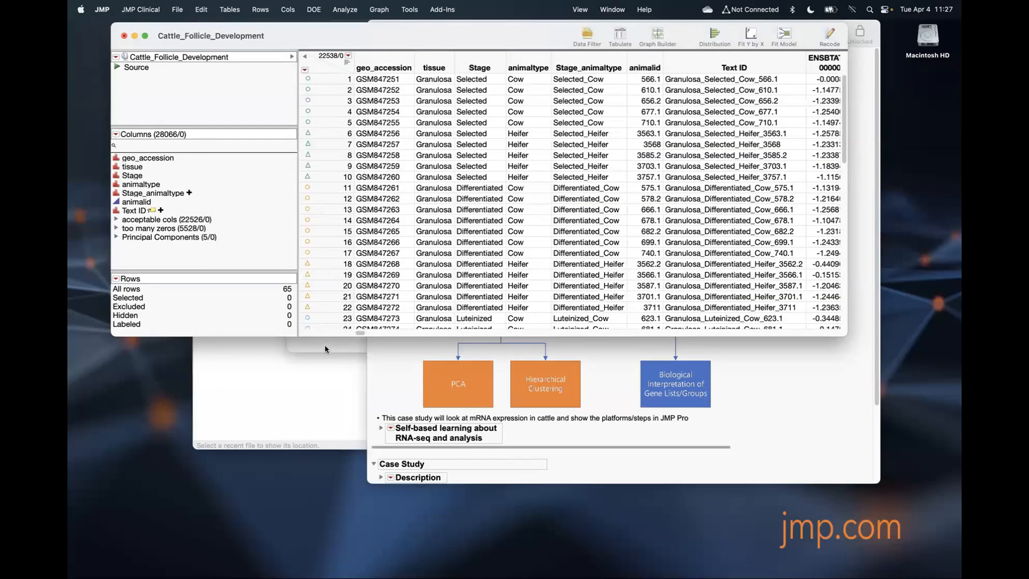
left_click(325, 349)
left_click(503, 462)
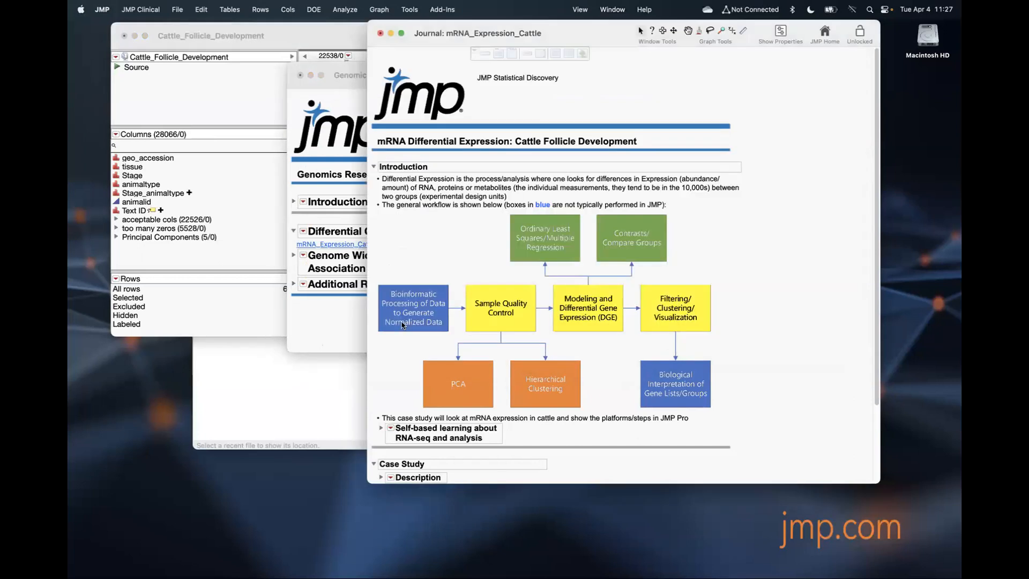
Step: Collapse the Introduction, expand Modeling and Differential Expression, and run the journal's Response Screening script
left_click(374, 167)
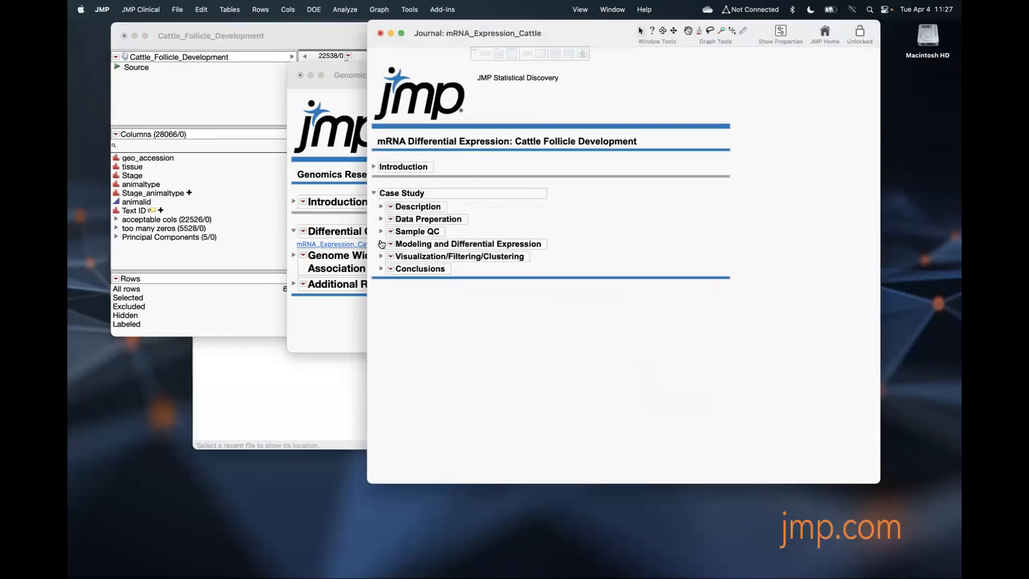
left_click(381, 244)
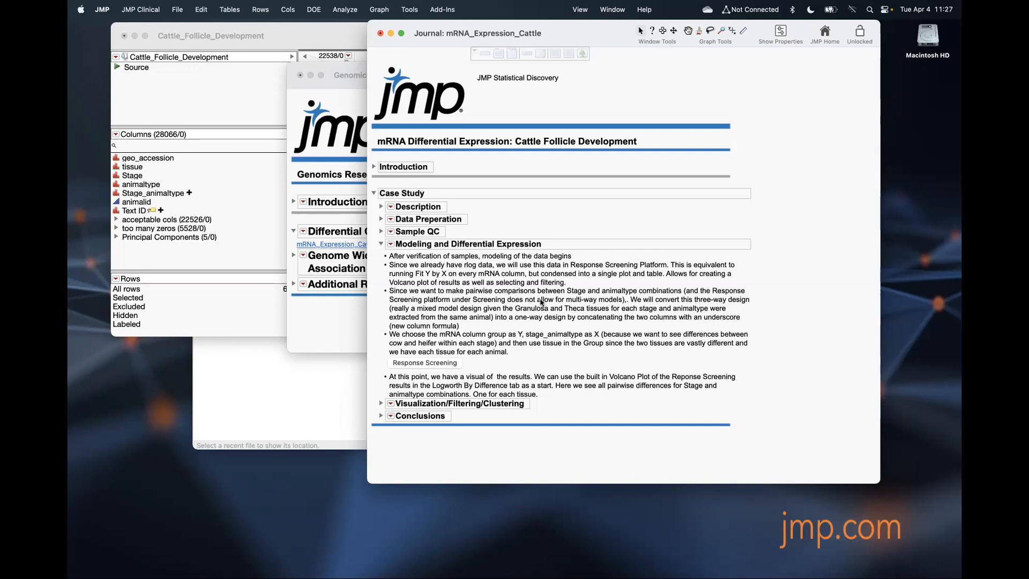
left_click(453, 362)
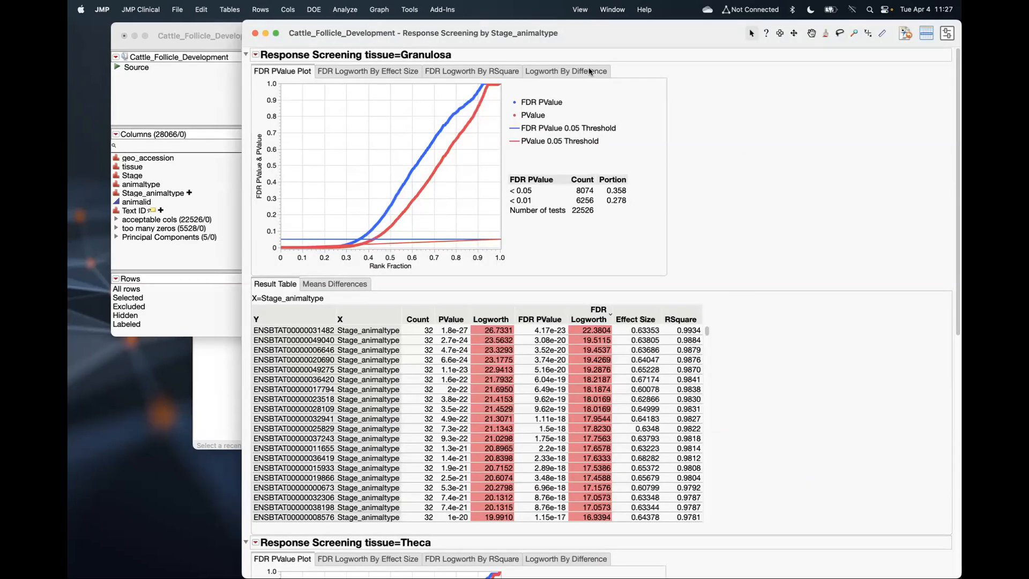
Step: Show the Logworth By Difference plot for Granulosa tissue and browse its Means Differences table
left_click(589, 72)
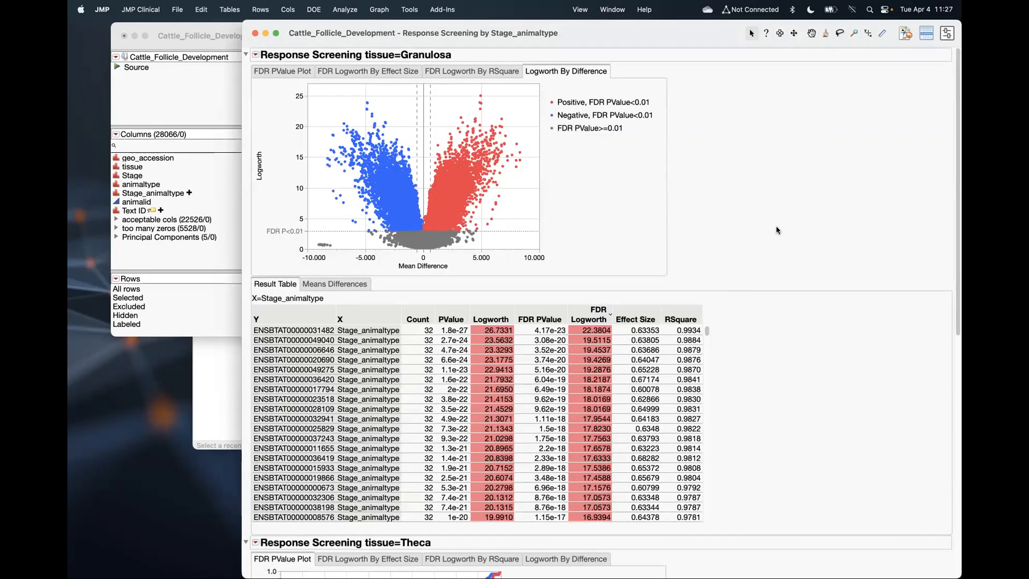
left_click(347, 286)
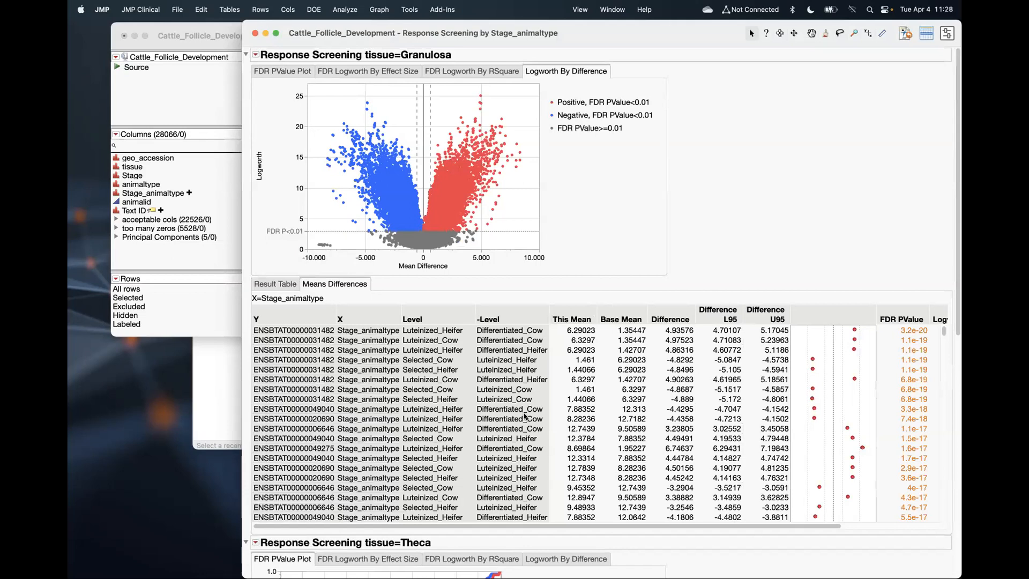
scroll(458, 557, "down", 1)
scroll(684, 526, "down", 5)
scroll(818, 160, "down", 1)
scroll(401, 499, "down", 7)
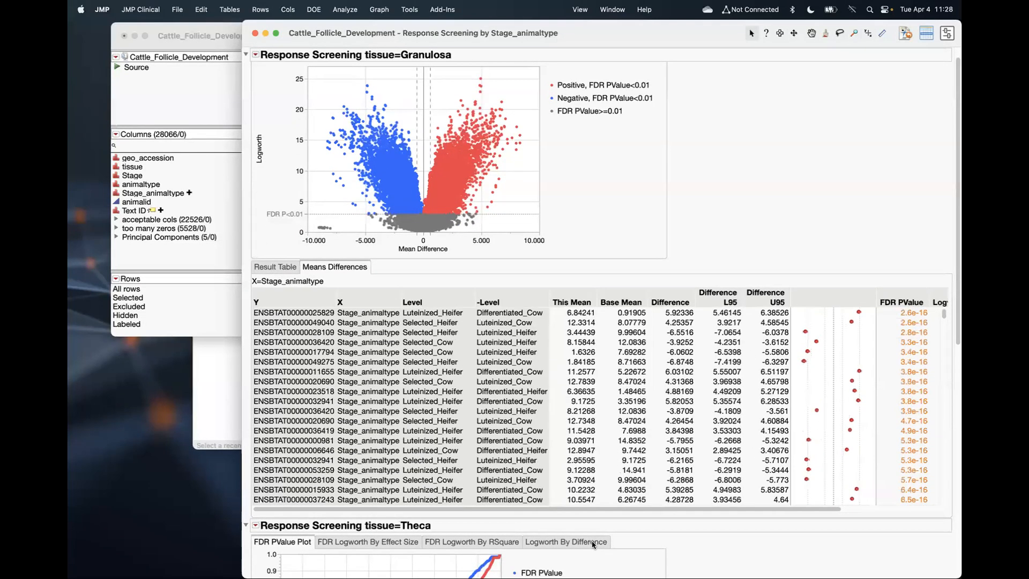
Step: Examine the Response Screening report for Theca tissue and show its Means Differences table
scroll(959, 238, "down", 10)
scroll(959, 238, "down", 15)
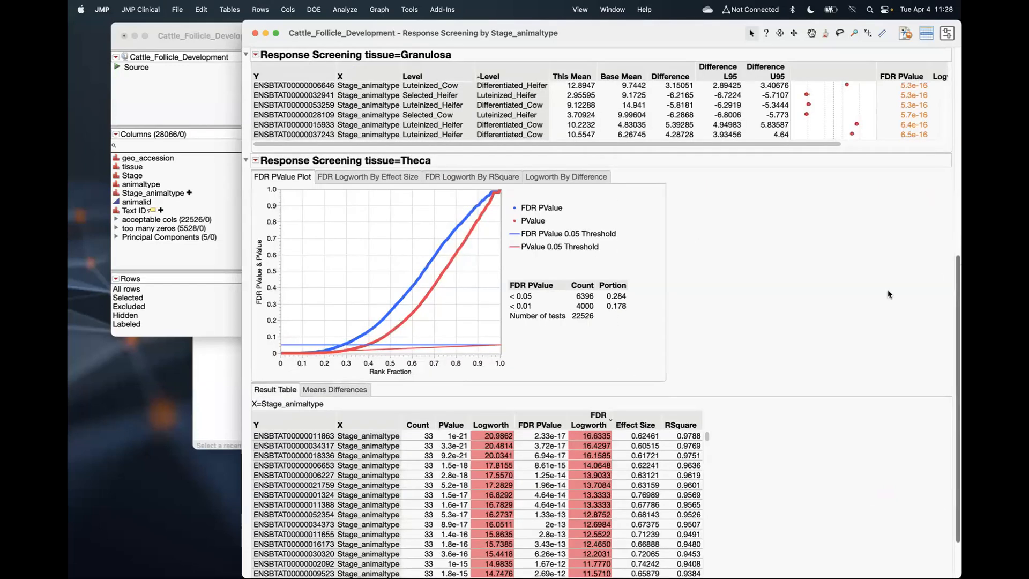
left_click(351, 391)
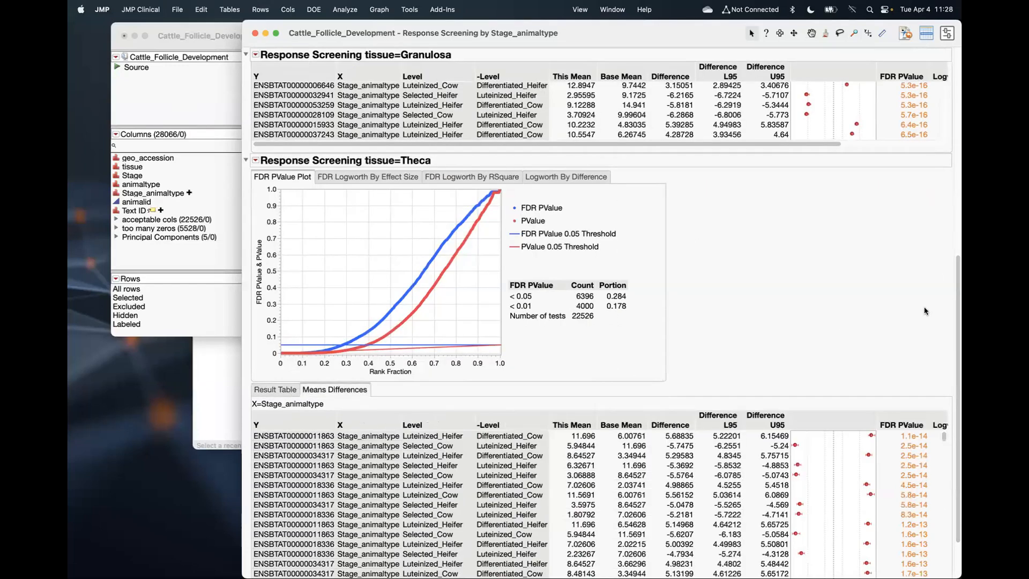
Step: Sort the Granulosa Means Differences table by the Difference column and review it against the volcano plot
scroll(959, 324, "up", 13)
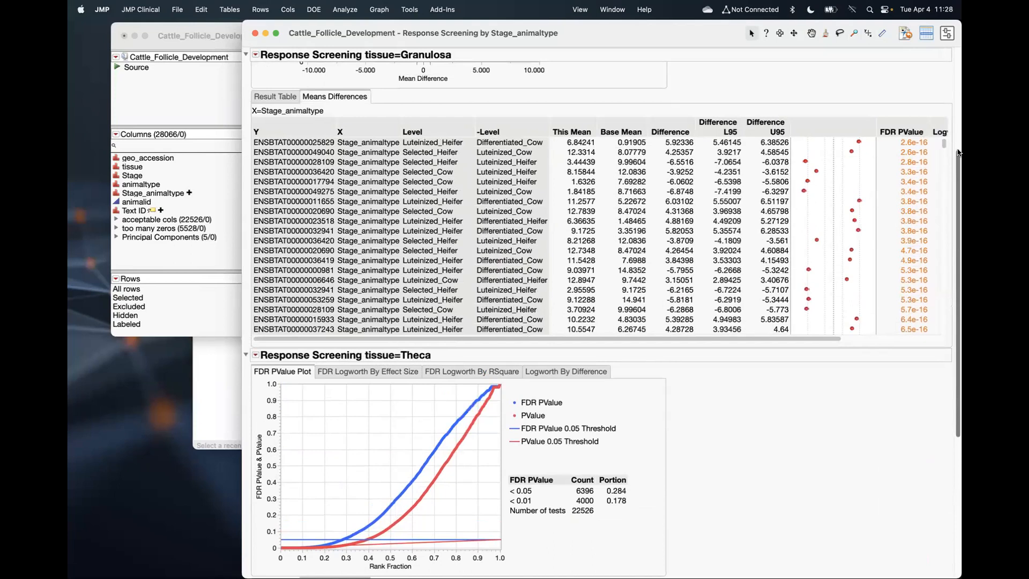
scroll(924, 161, "up", 10)
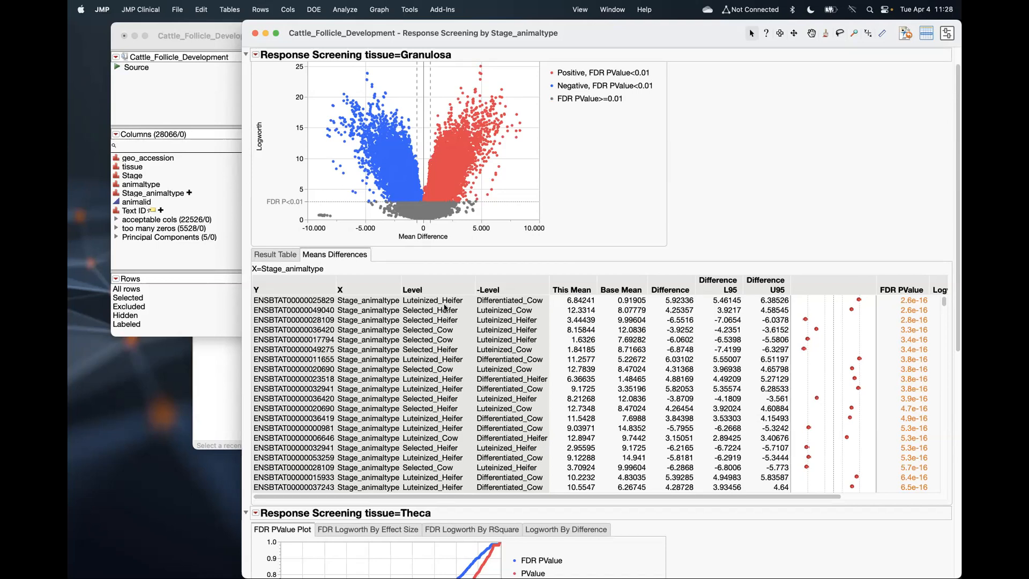
left_click(663, 281)
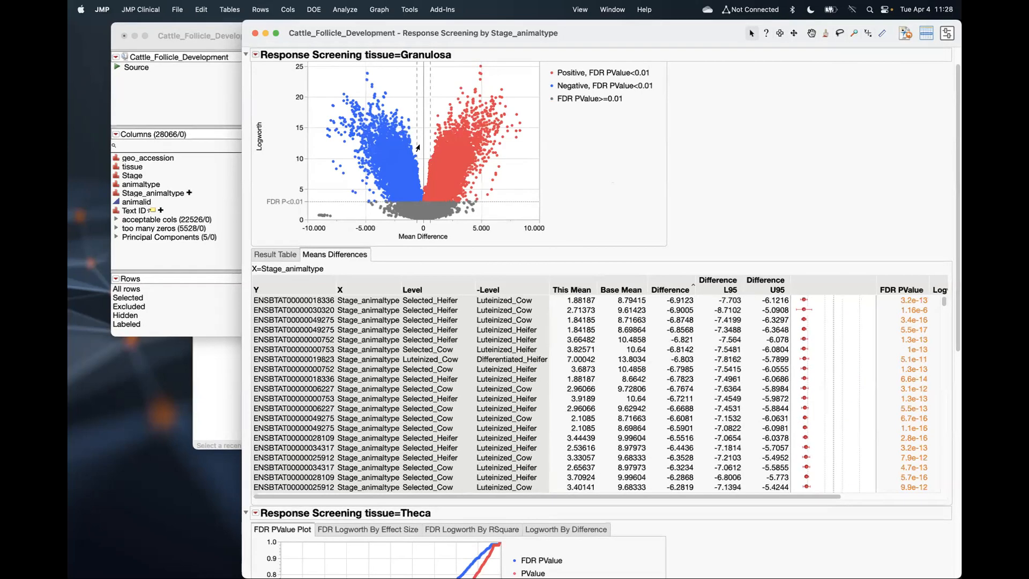
scroll(461, 175, "up", 2)
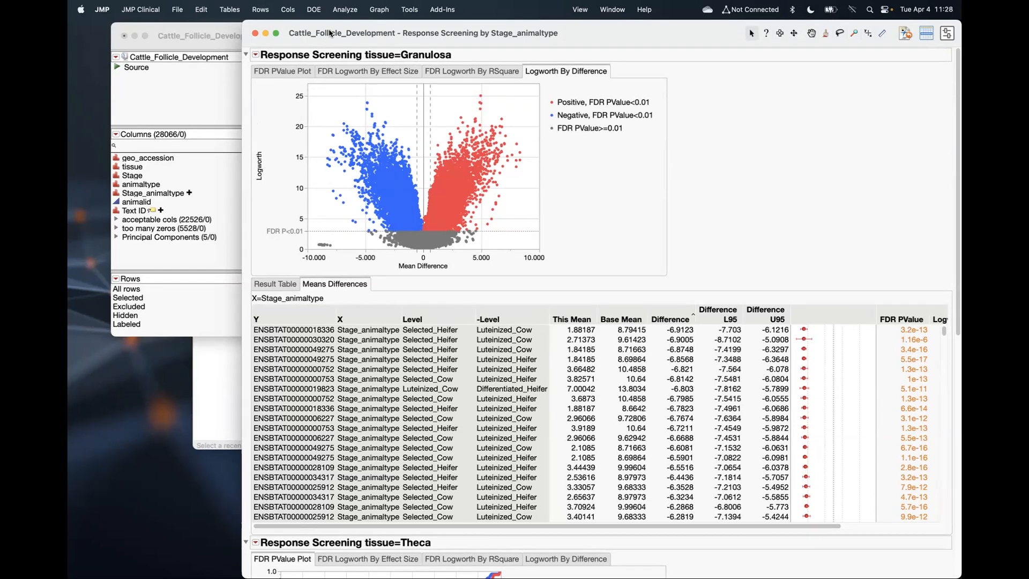
Step: Start a Response Screening analysis and assign the acceptable cols group to the Y, Response role
left_click(343, 11)
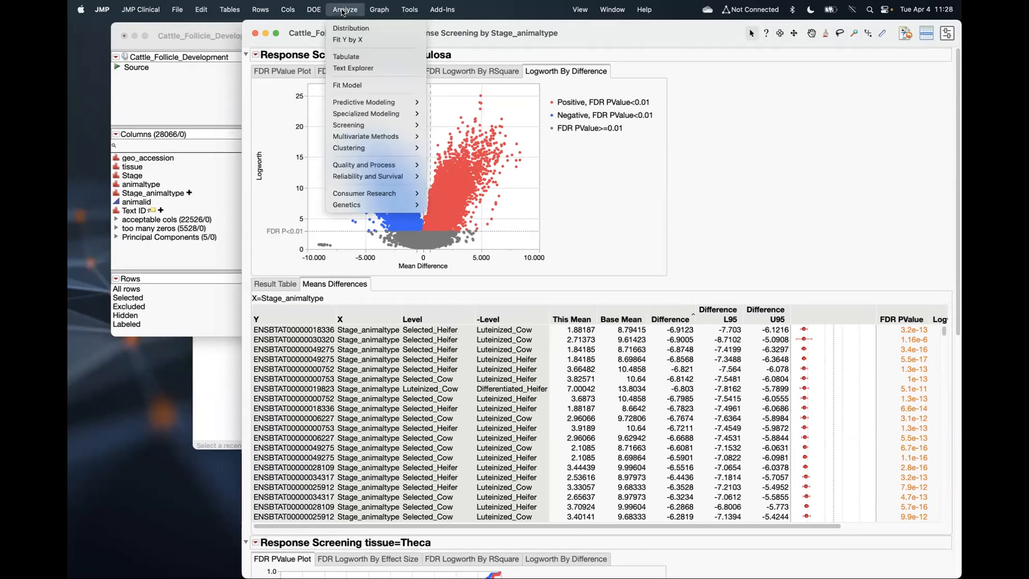
mouse_move(392, 137)
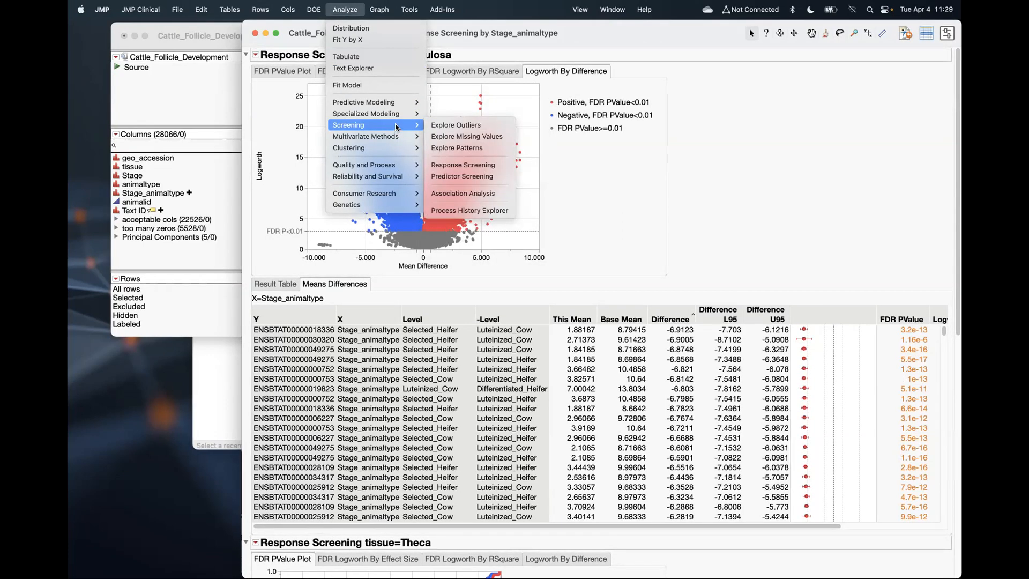
left_click(485, 167)
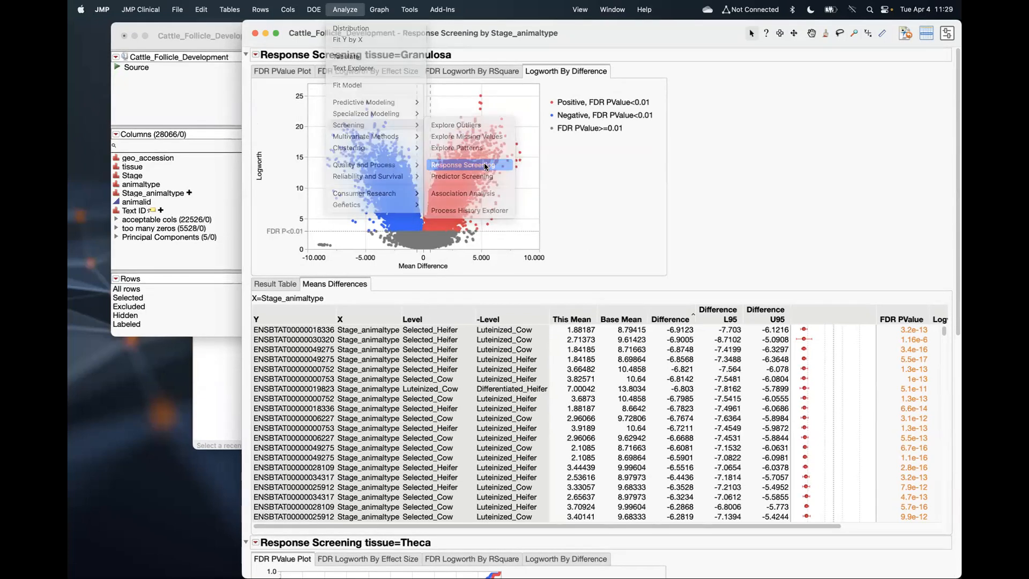
left_click(402, 215)
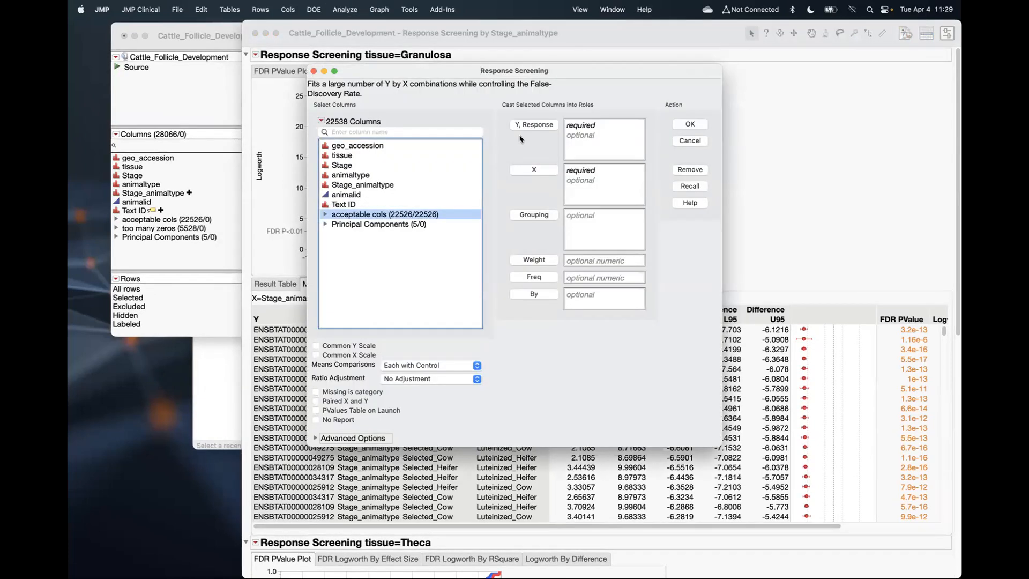
left_click(534, 125)
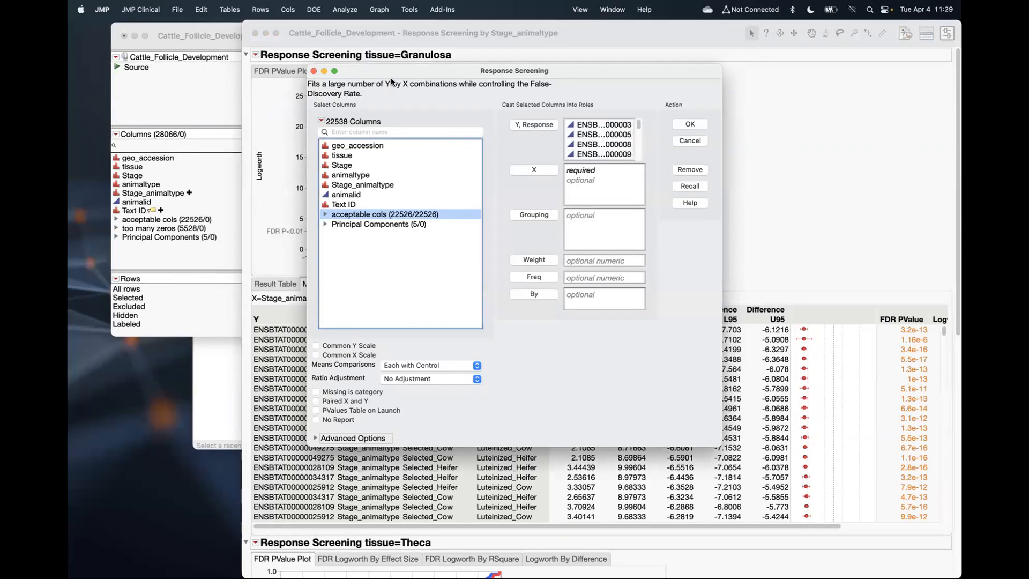
left_click(346, 10)
left_click(361, 41)
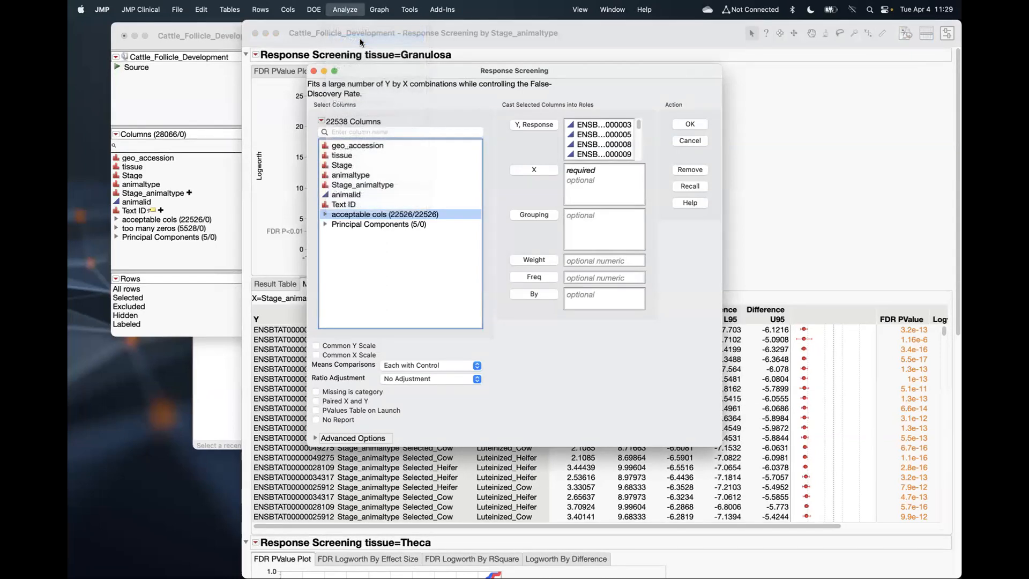
left_click(324, 212)
left_click(381, 222)
left_click(533, 123)
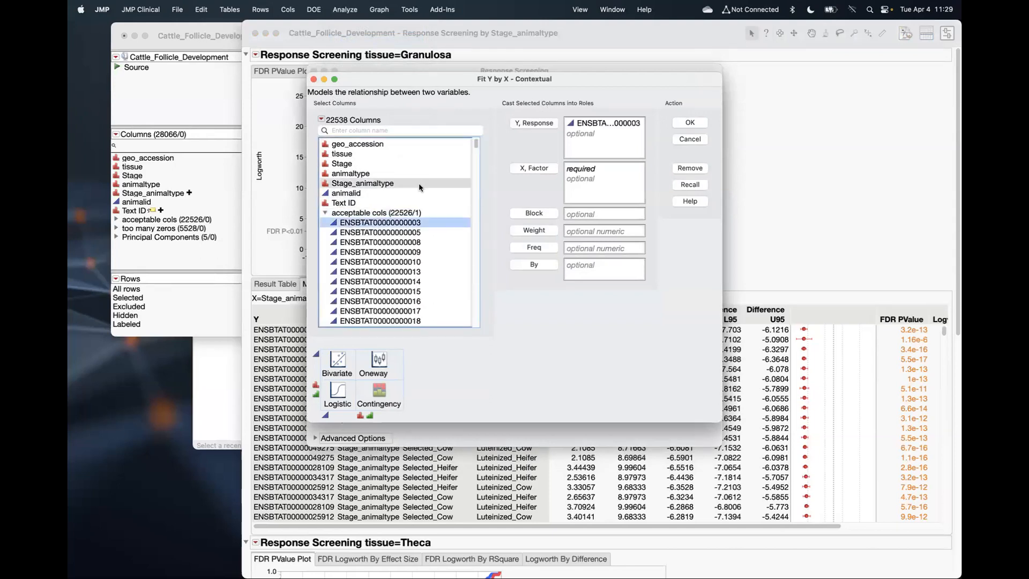
left_click(374, 165)
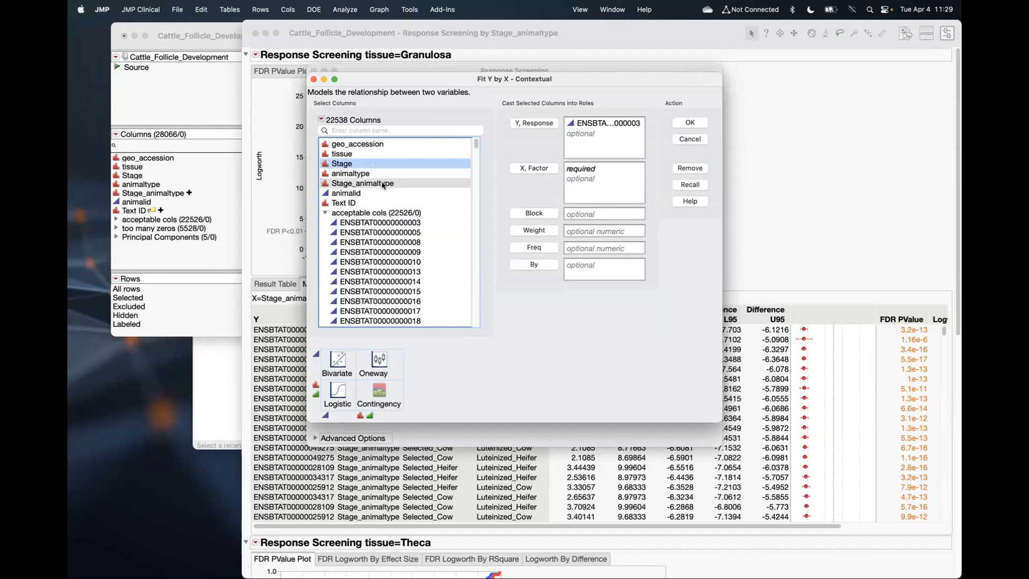
left_click(374, 184)
left_click(534, 167)
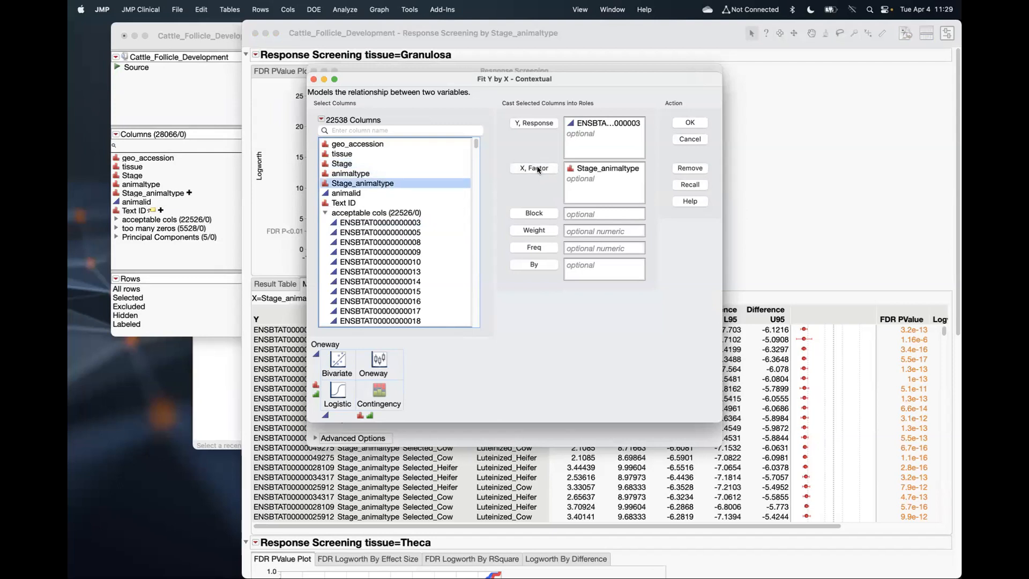
left_click(690, 123)
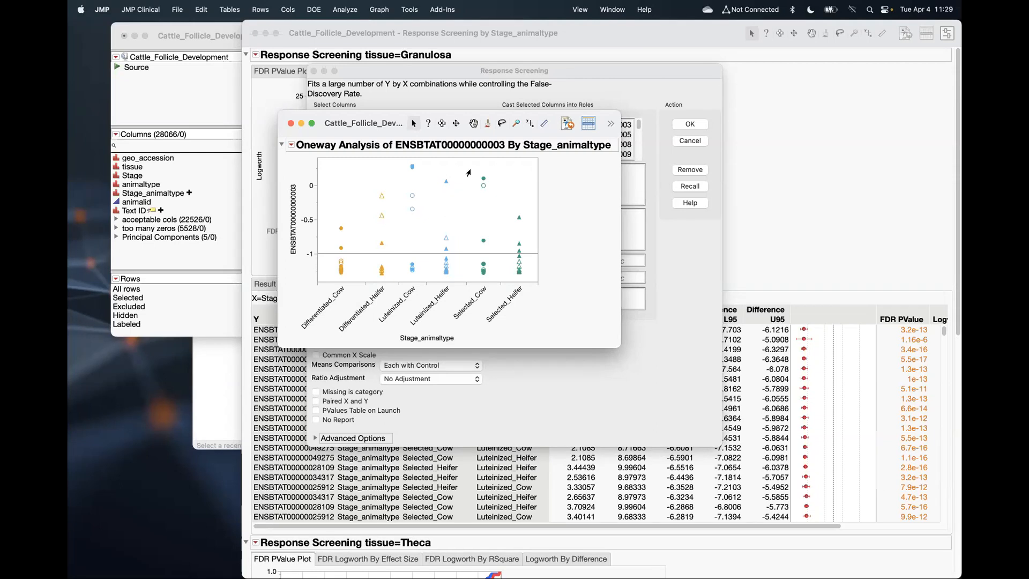
left_click(291, 124)
Step: Assign tissue to the By role and Stage_animaltype to the X role for Response Screening
left_click(601, 135)
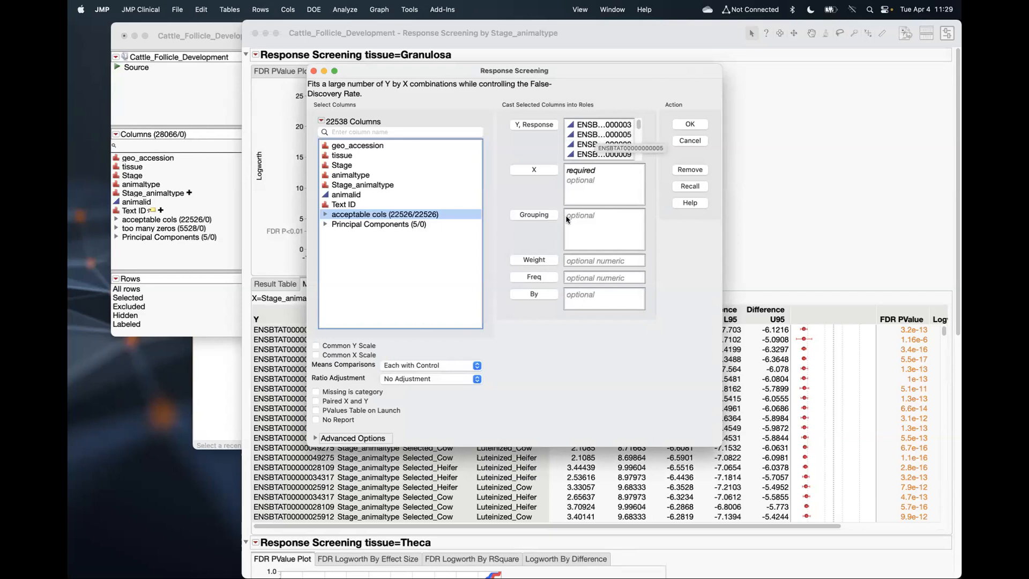
left_click(355, 156)
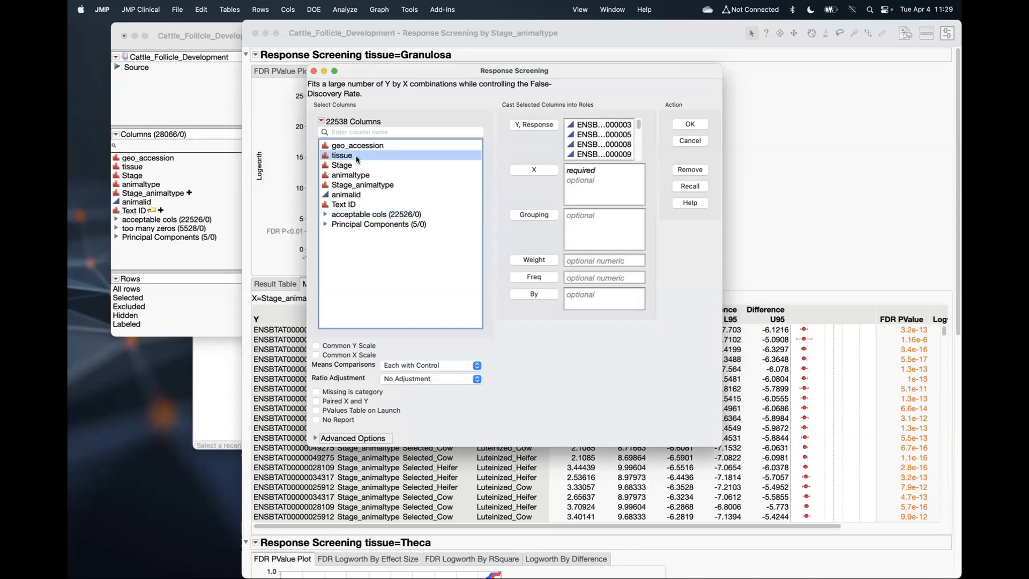
left_click(534, 294)
left_click(387, 185)
left_click(533, 170)
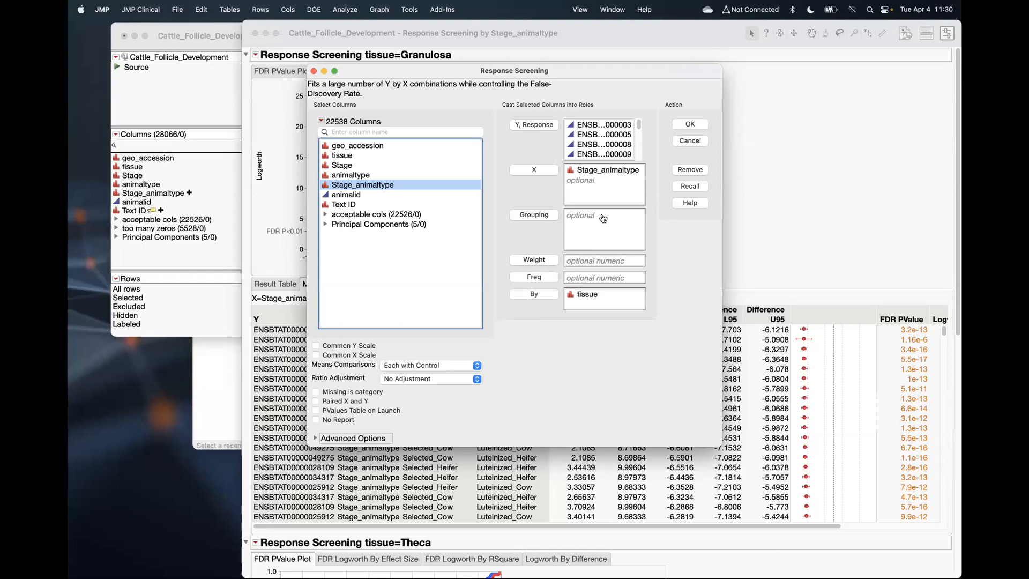
Step: Set Means Comparisons to All Combinations and cancel the Response Screening launch
left_click(426, 367)
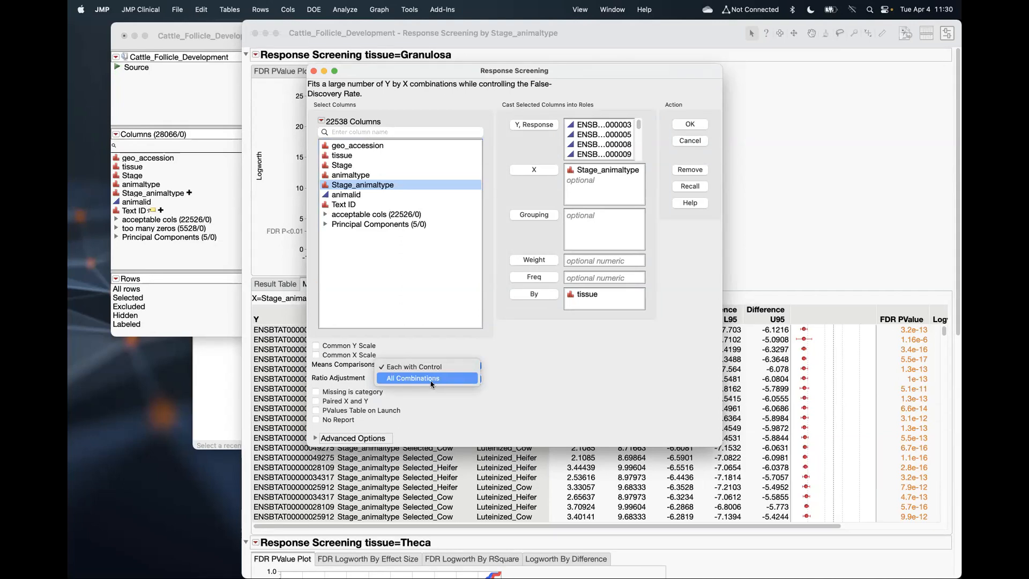
left_click(416, 379)
left_click(418, 371)
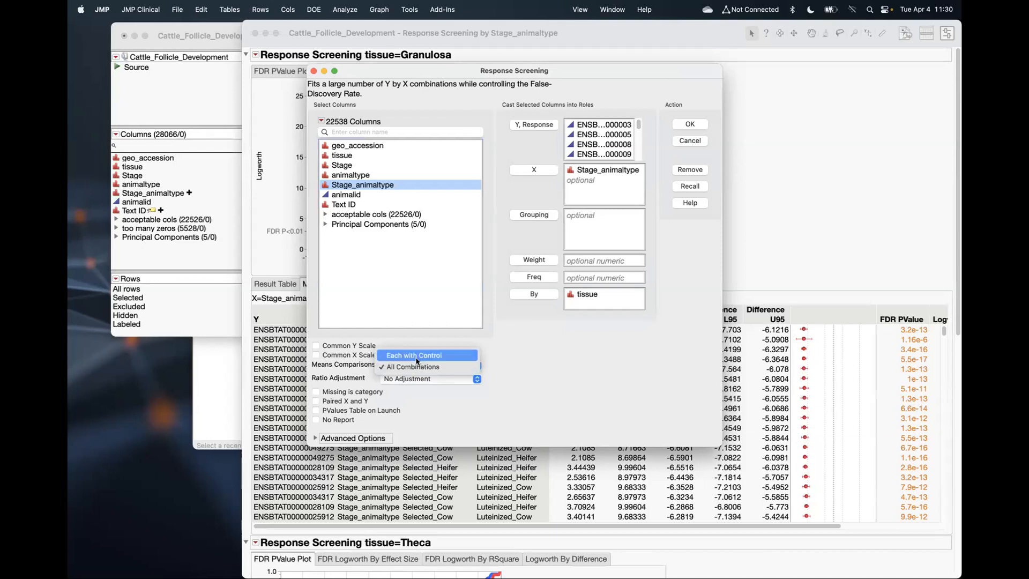
left_click(614, 381)
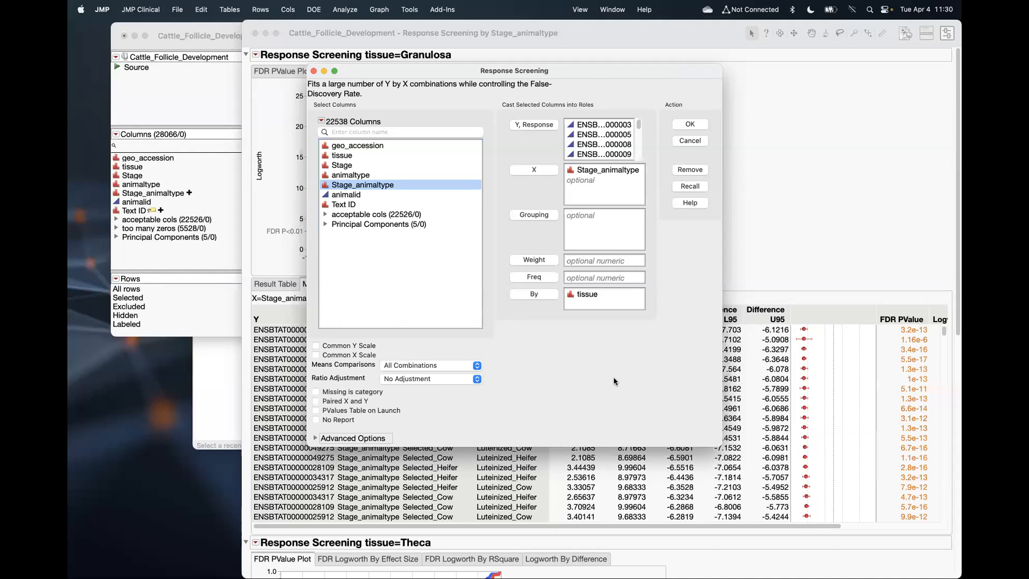
left_click(690, 140)
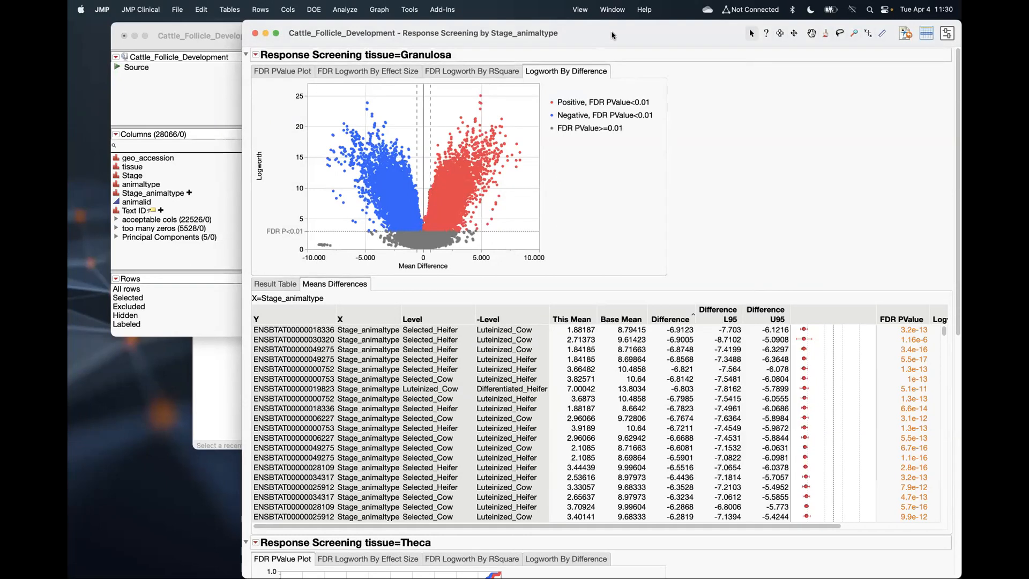
Step: Return to the mRNA_Expression_Cattle journal, collapse Modeling and Differential Expression, and expand Visualization/Filtering/Clustering
left_click_drag(612, 32, 534, 33)
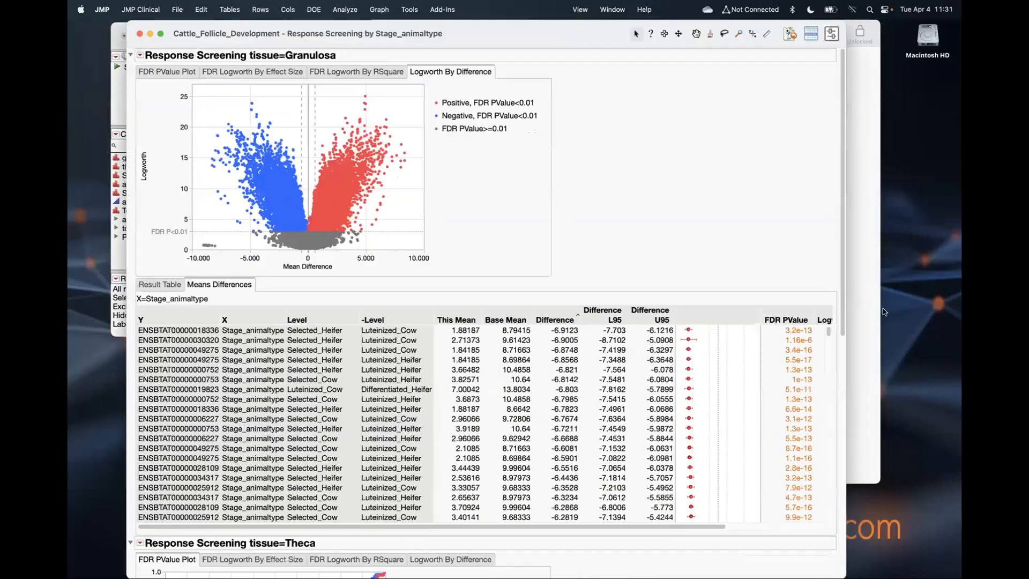
left_click(871, 337)
left_click(470, 379)
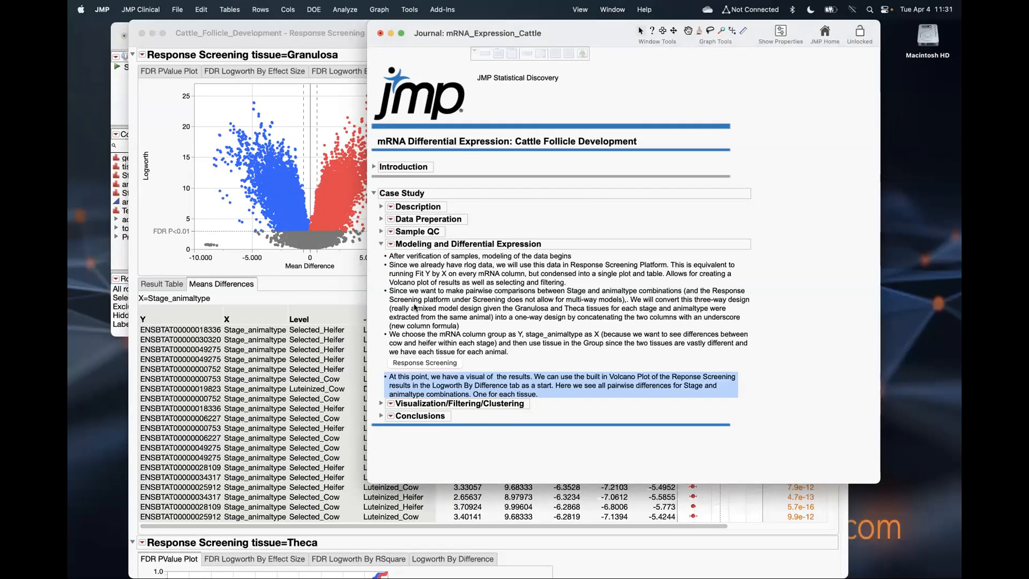
left_click(381, 245)
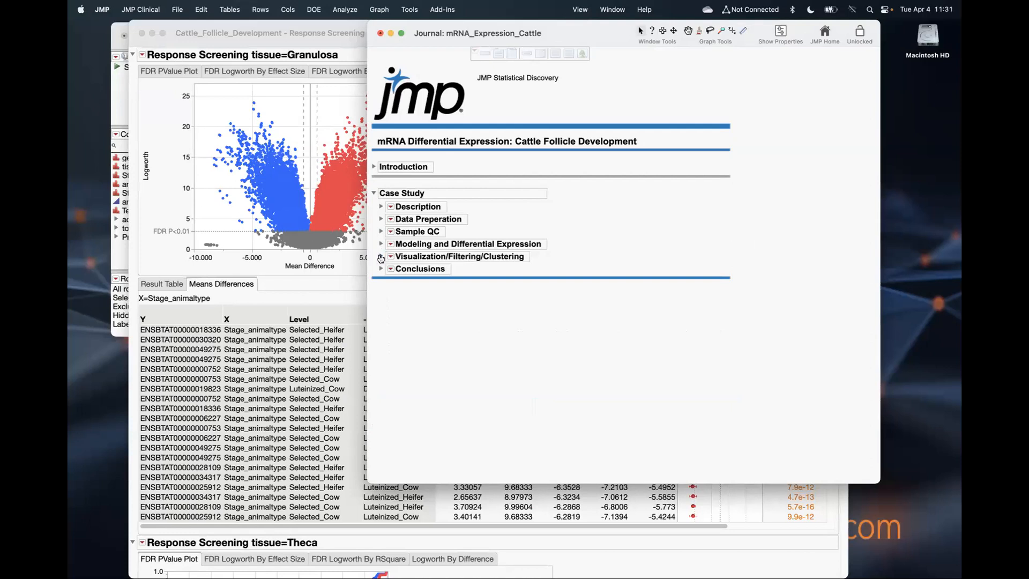
left_click(381, 257)
Step: Review the journal's six Heifer vs. Cow comparisons and its note on filtering mRNAs by difference and FDR p-value
left_click(495, 300)
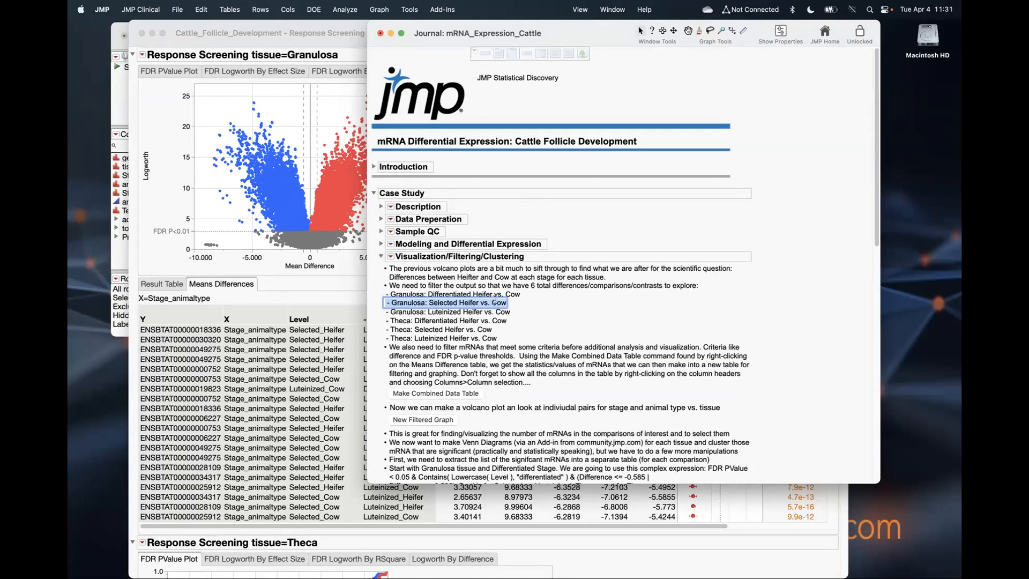
left_click(540, 326)
mouse_move(683, 332)
left_mouse_down()
mouse_move(511, 351)
mouse_move(402, 345)
mouse_move(378, 310)
mouse_move(415, 287)
mouse_move(551, 298)
mouse_move(574, 352)
left_mouse_up()
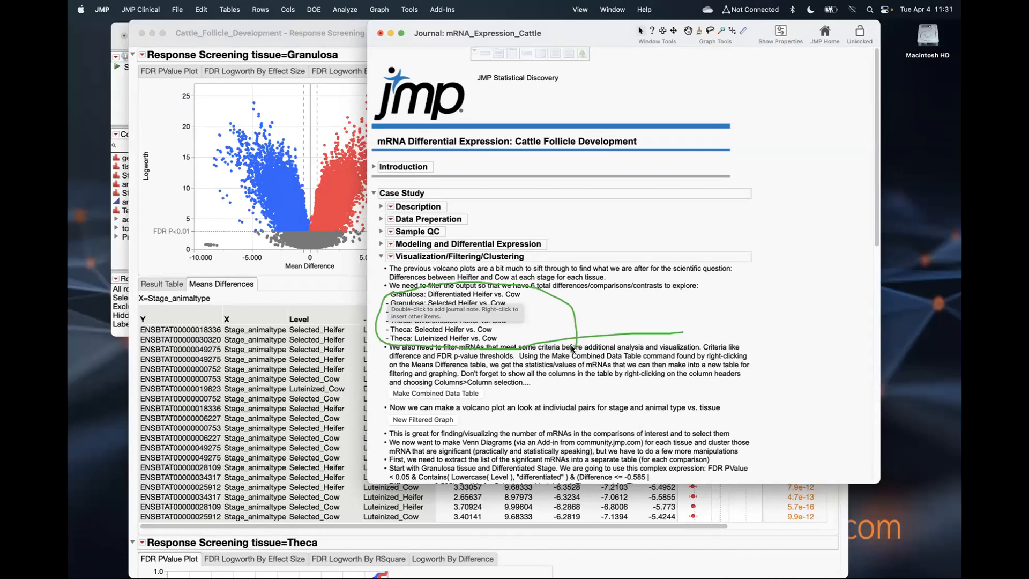
key("Escape")
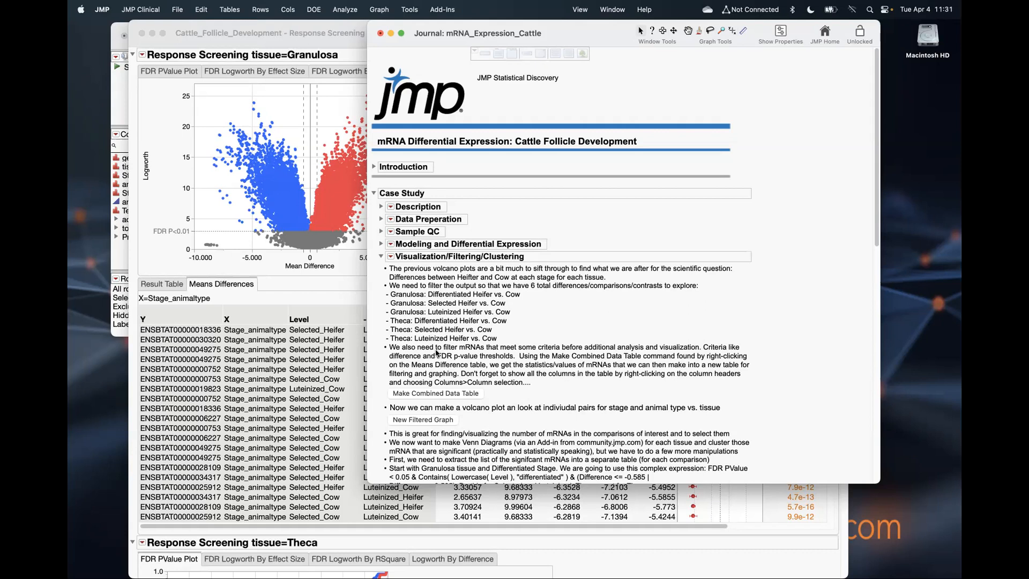
left_click(629, 370)
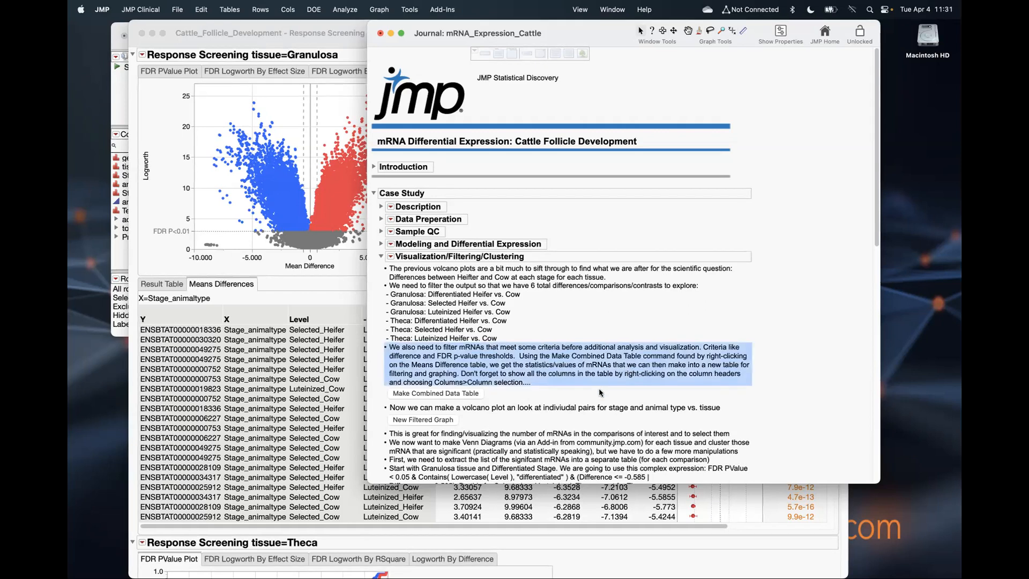
Step: Check the shown columns of the Granulosa Means Differences table, make a combined data table from it, and enlarge the new table's window
left_click(304, 284)
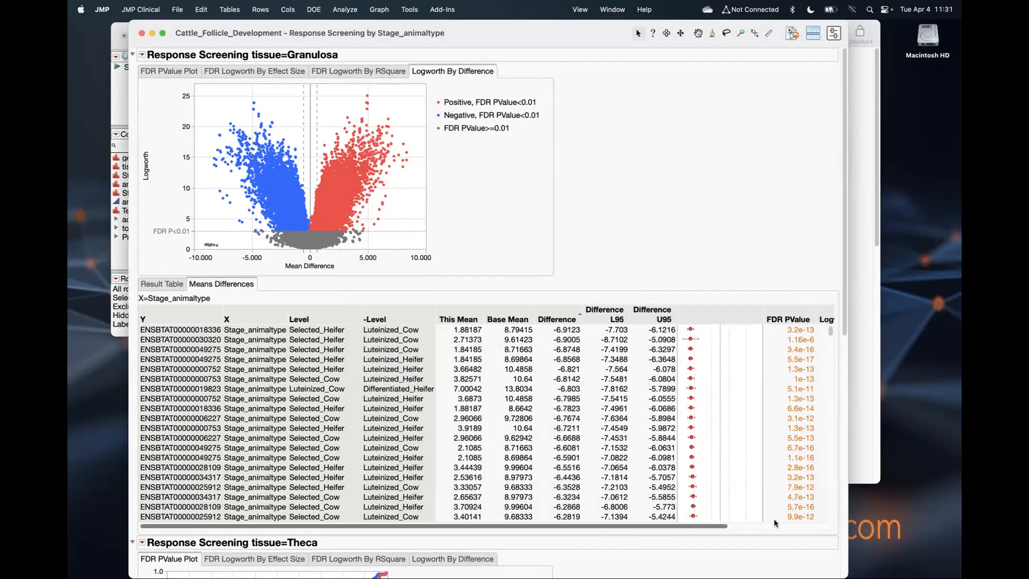
left_click(797, 526)
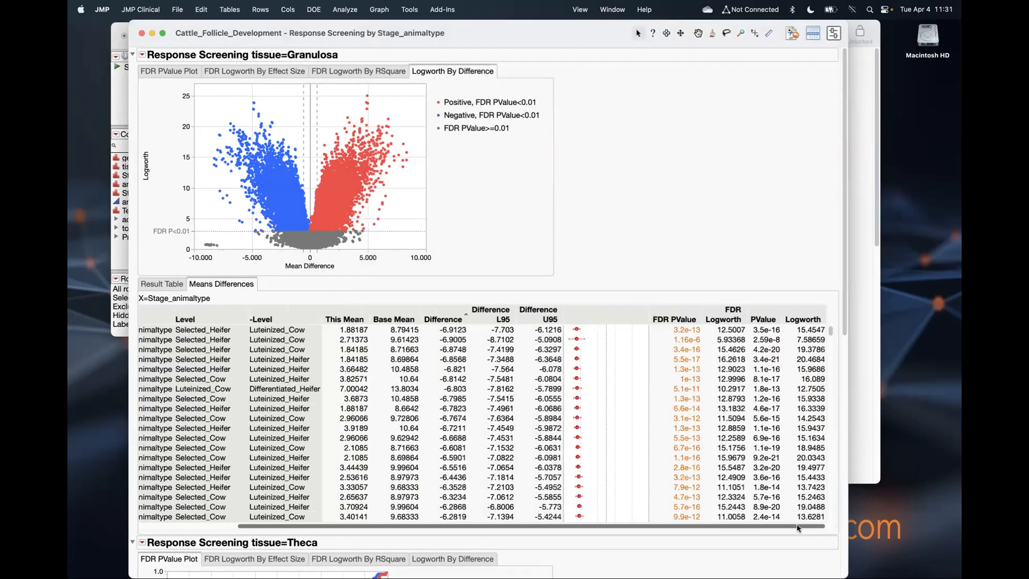
right_click(606, 314)
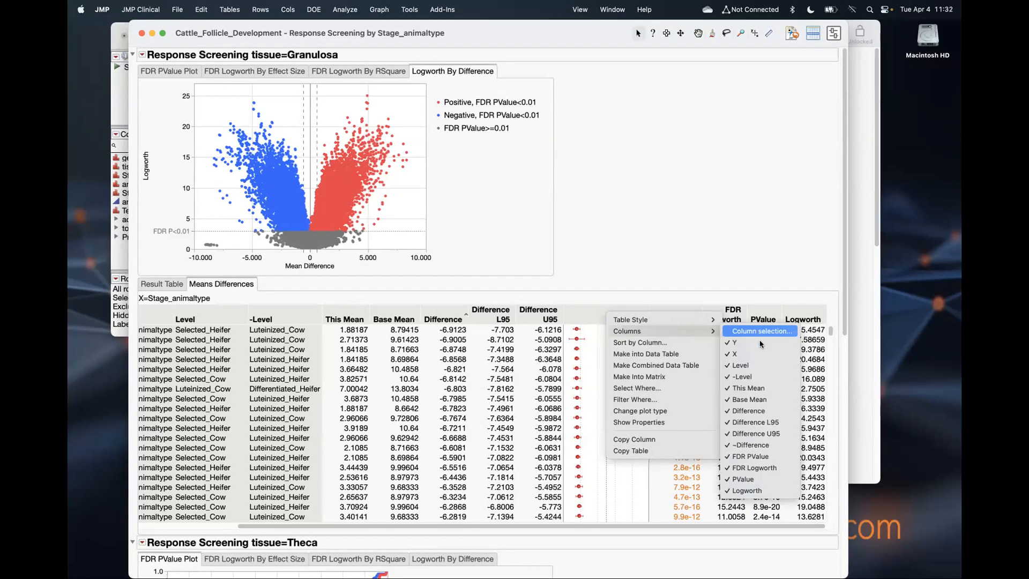
left_click(664, 170)
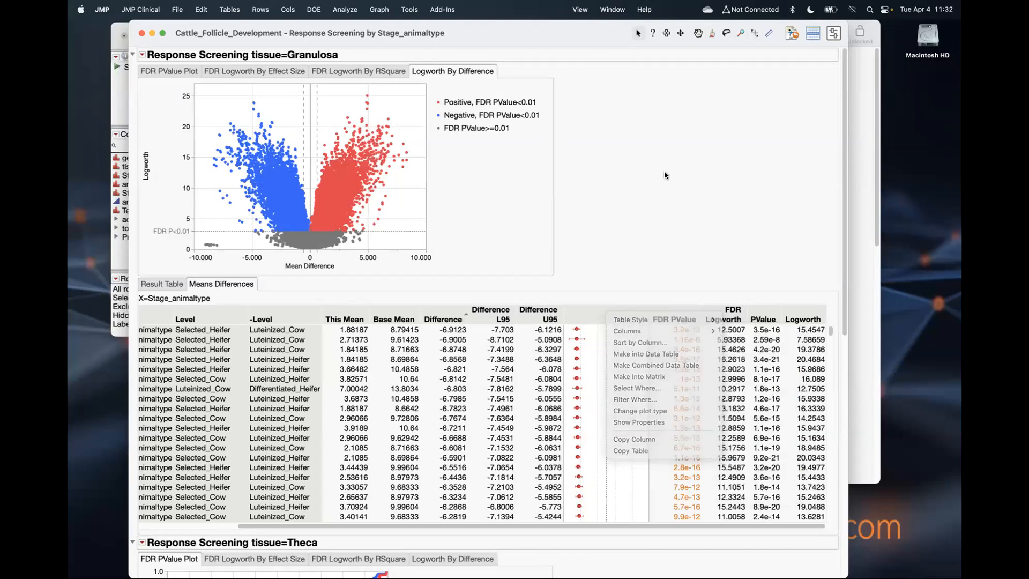
right_click(426, 364)
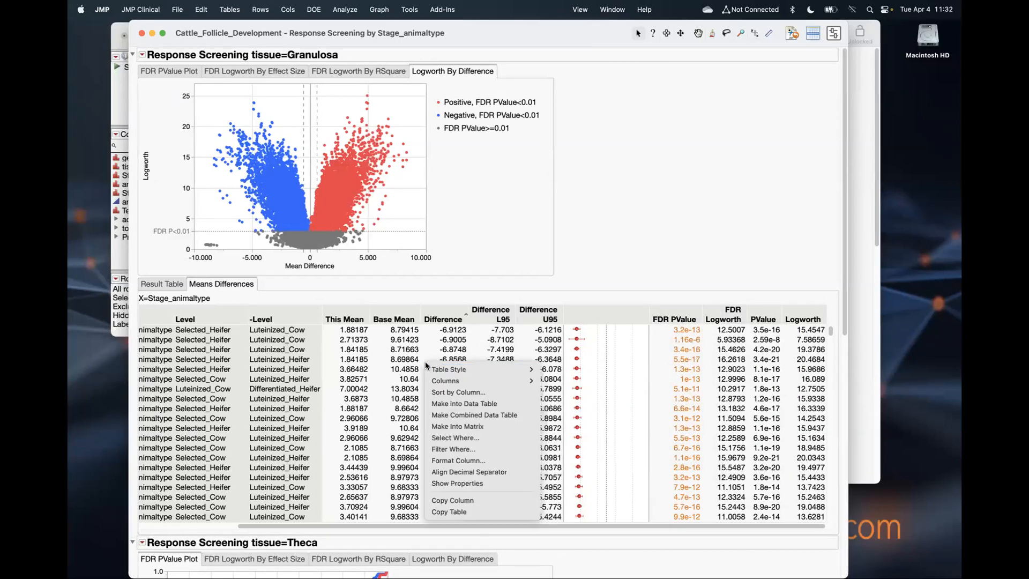
left_click(515, 417)
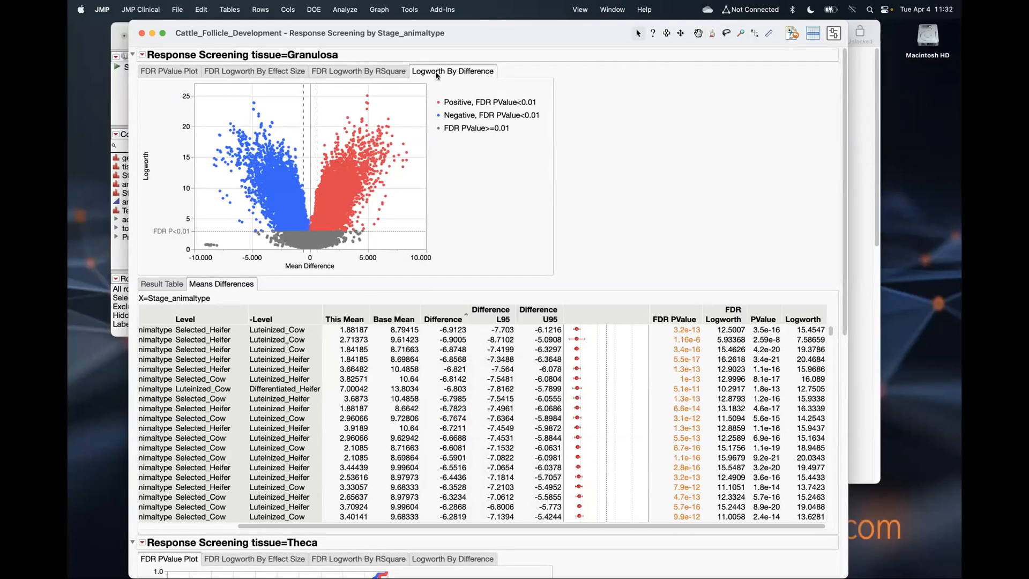
left_click_drag(497, 160, 316, 61)
left_click_drag(524, 320, 801, 552)
Step: Examine the combined table's tissue, Level and -Level columns and its remaining statistics columns
left_click(372, 70)
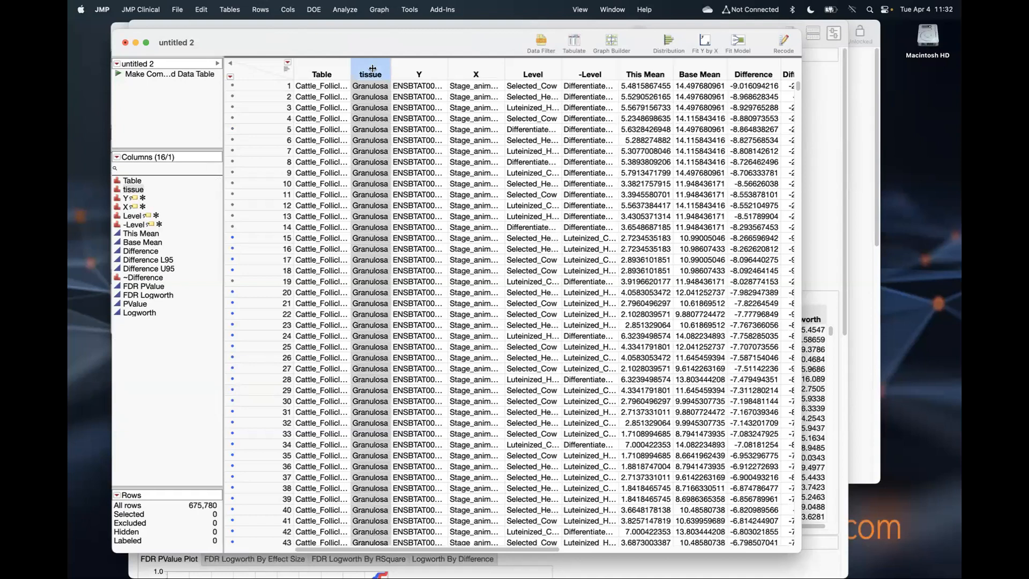
left_click(513, 71)
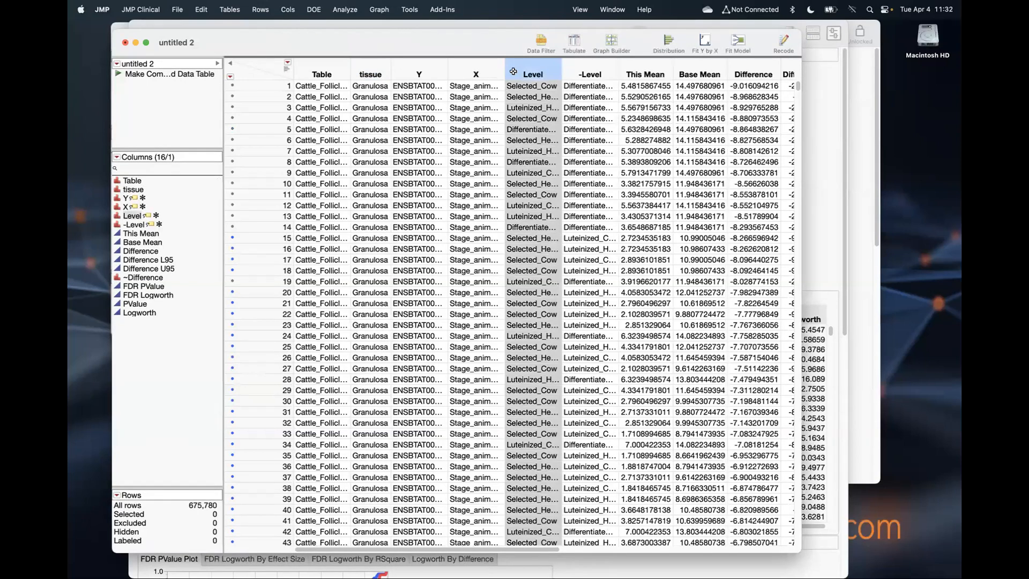
left_click(588, 70)
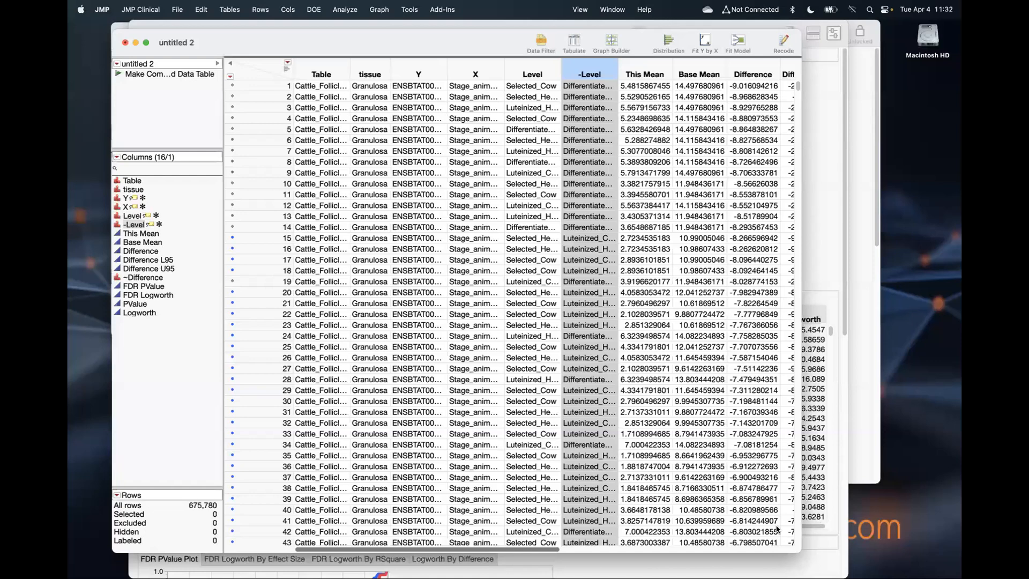
scroll(727, 534, "right", 8)
scroll(781, 529, "left", 2)
scroll(609, 550, "left", 6)
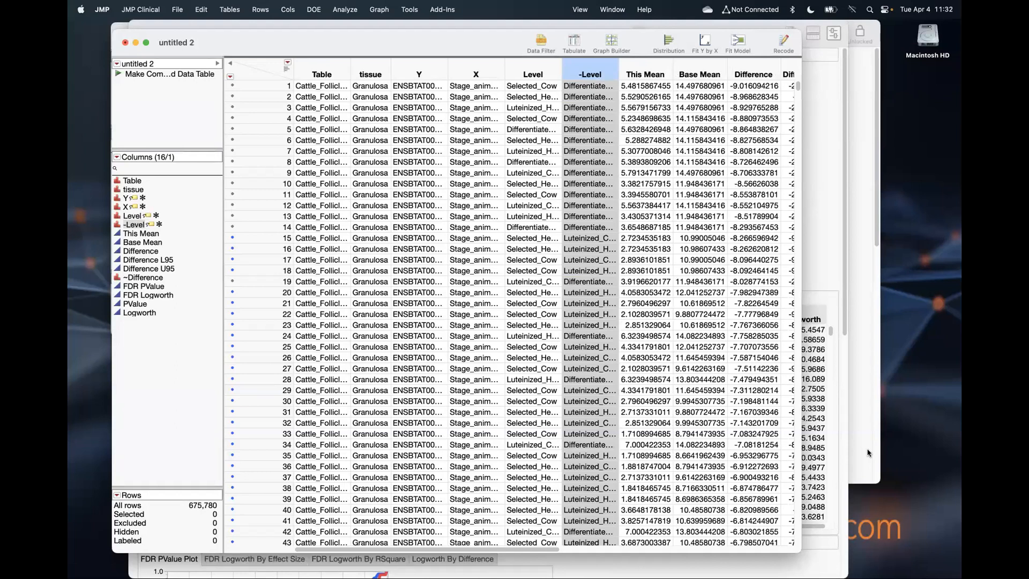
Step: Return to the mRNA_Expression_Cattle journal and try to run its New Filtered Graph script
left_click(868, 453)
scroll(608, 362, "down", 2)
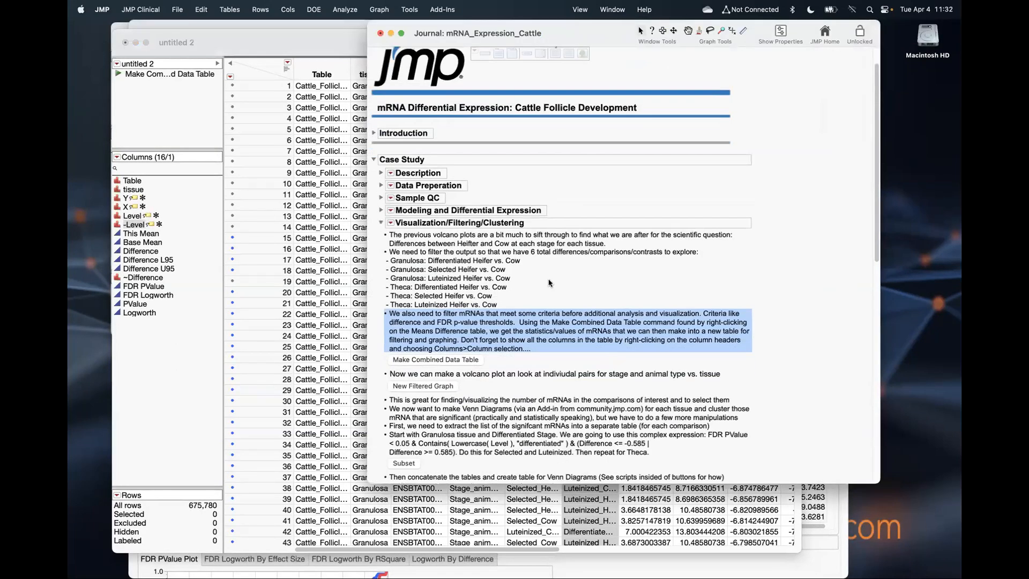
scroll(546, 274, "down", 3)
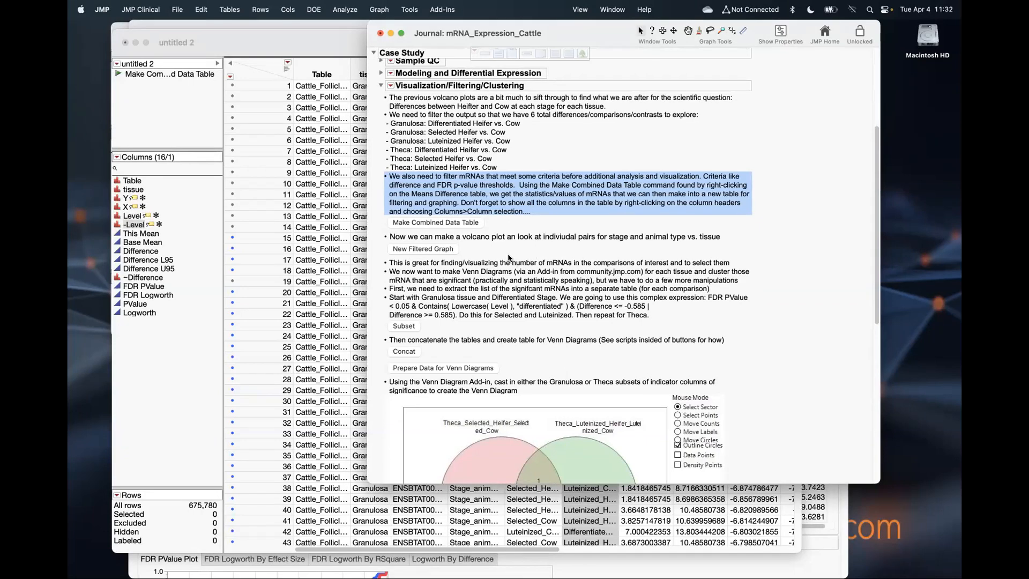
left_click(448, 250)
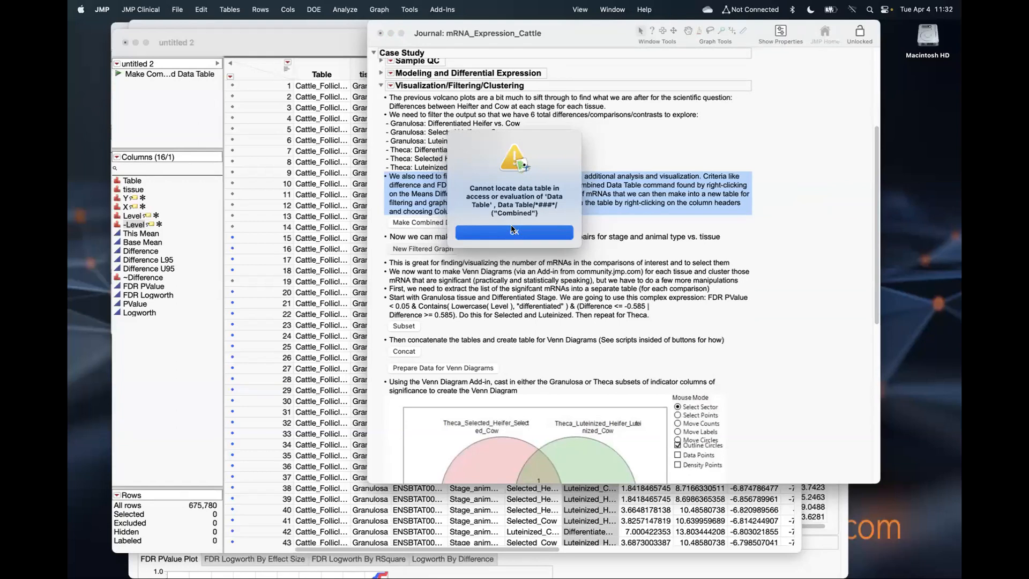
left_click(513, 231)
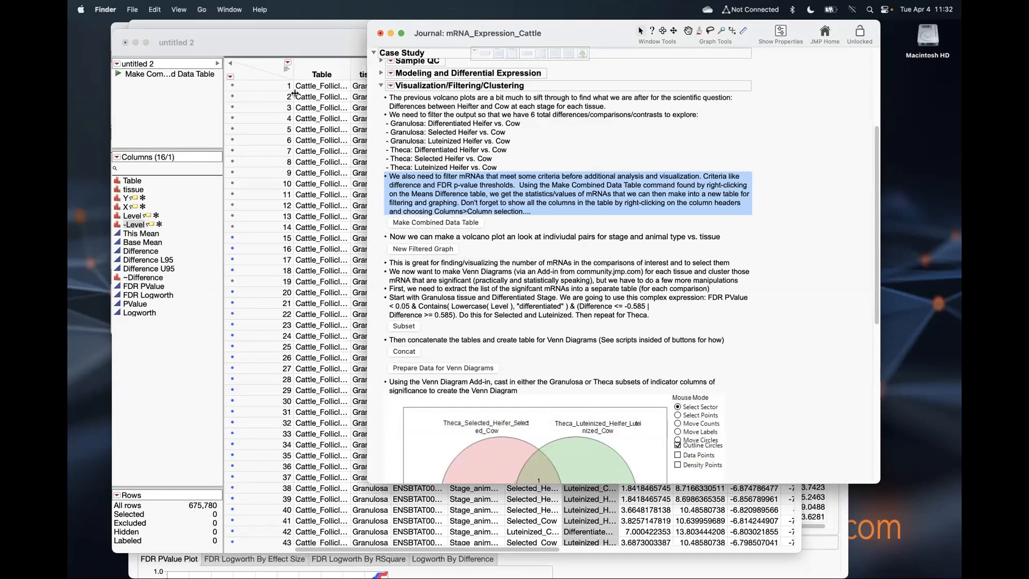
Step: From the combined table, build a Graph Builder plot of FDR Logworth against Difference, showing only points without the smoother
left_click(331, 24)
left_click(387, 10)
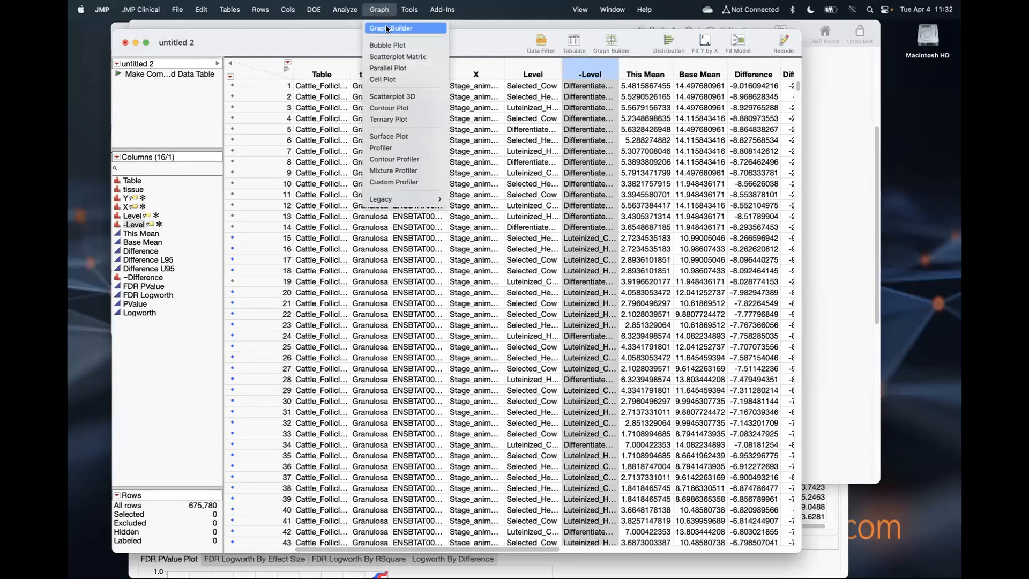
left_click(385, 29)
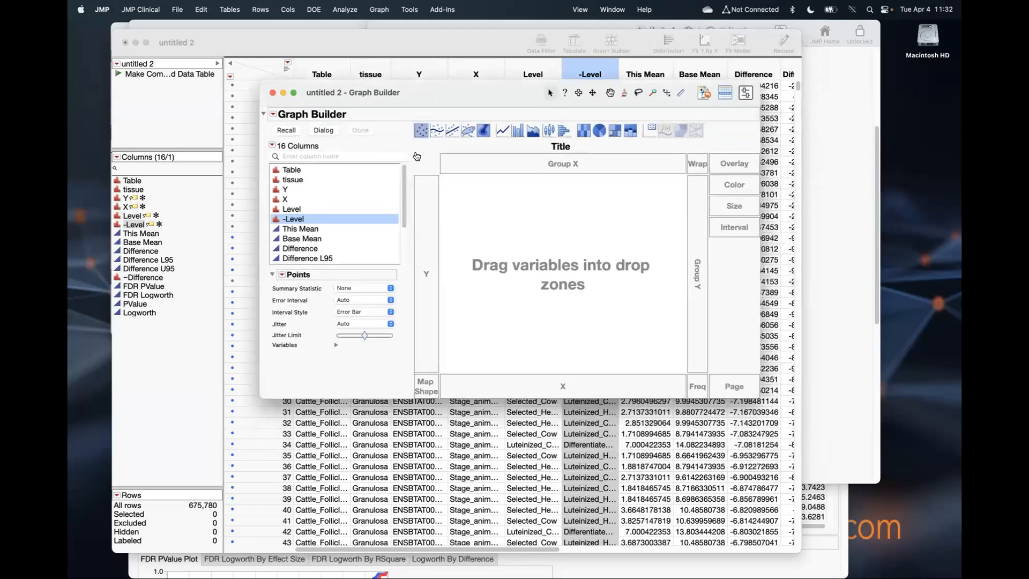
mouse_move(297, 227)
left_mouse_down()
mouse_move(493, 316)
mouse_move(554, 371)
left_mouse_up()
left_click_drag(401, 185, 402, 230)
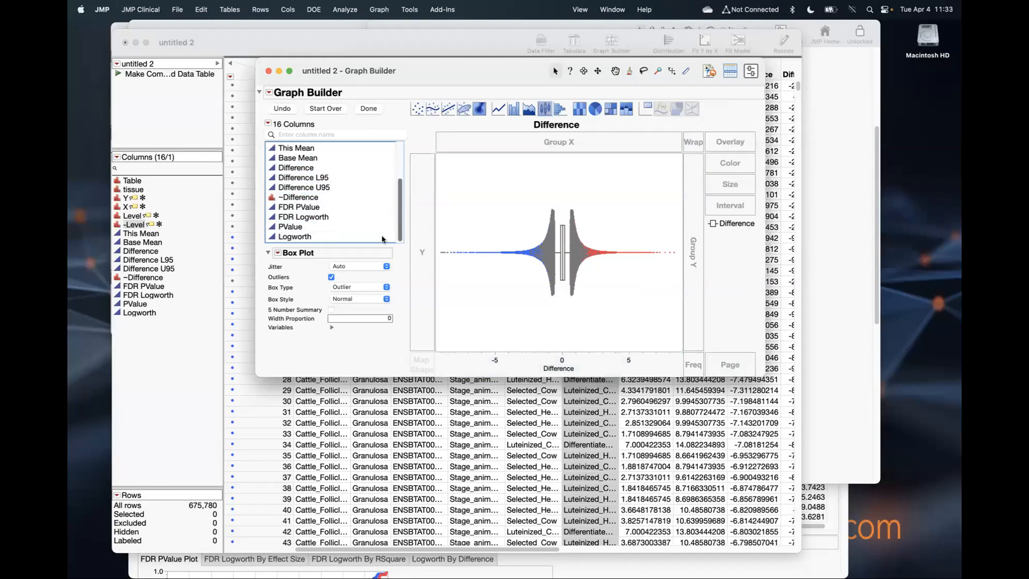
left_click(314, 220)
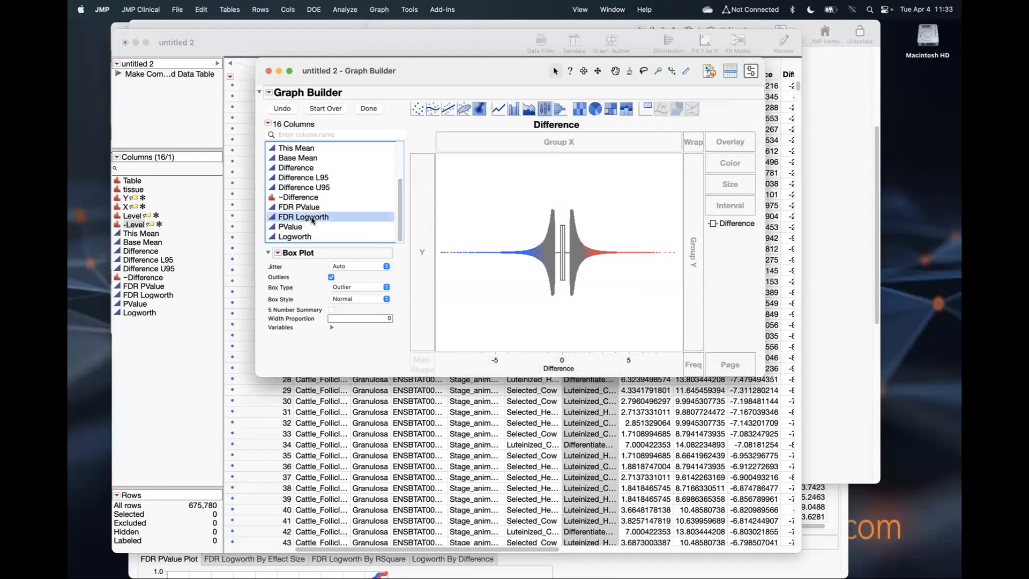
left_click_drag(311, 220, 422, 216)
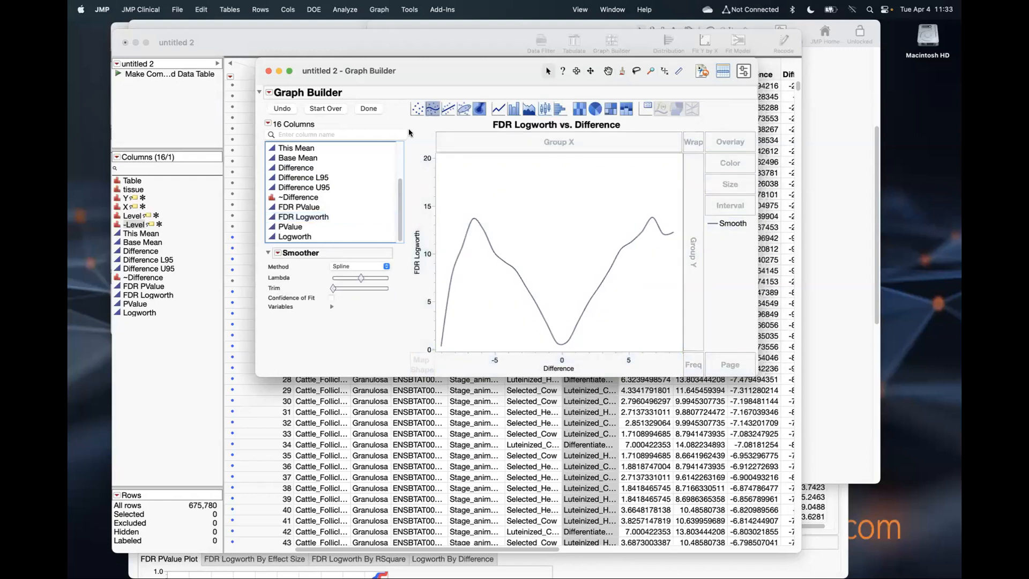
left_click(418, 110, "shift")
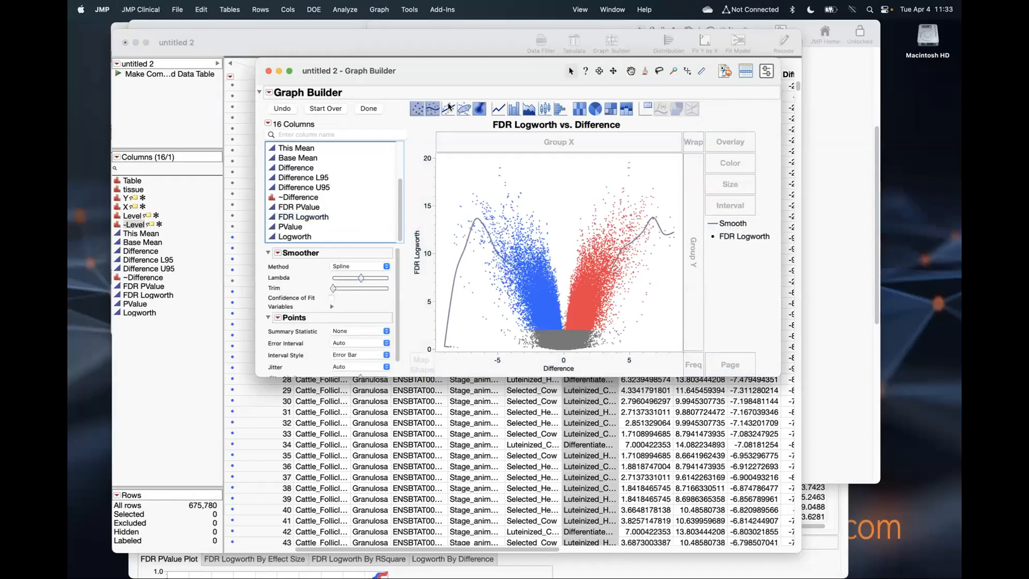
left_click(436, 113, "shift")
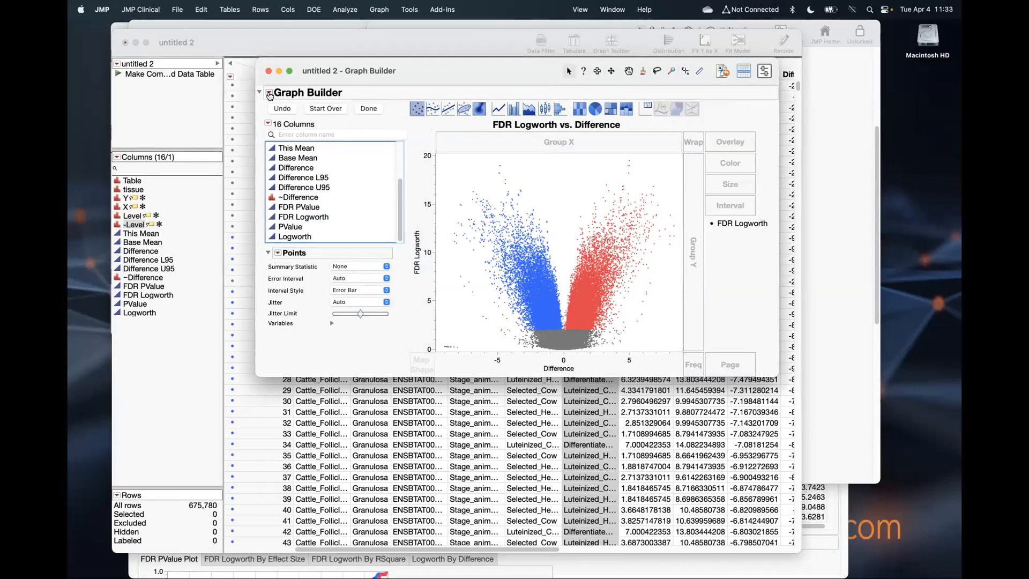
Step: Add a Local Data Filter to the plot with the tissue, Level, -Level, Difference and FDR Logworth columns
left_click(269, 92)
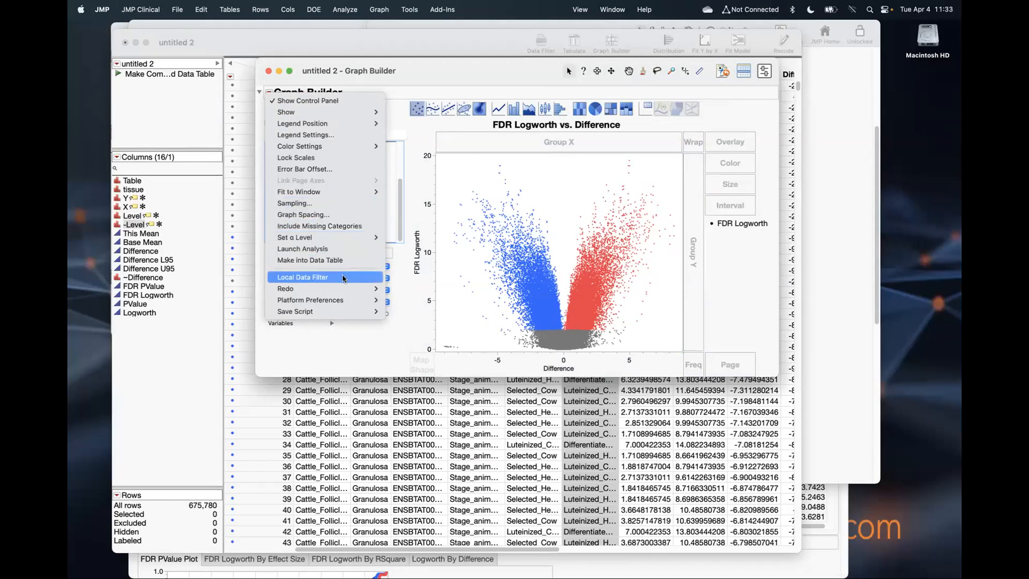
left_click(342, 278)
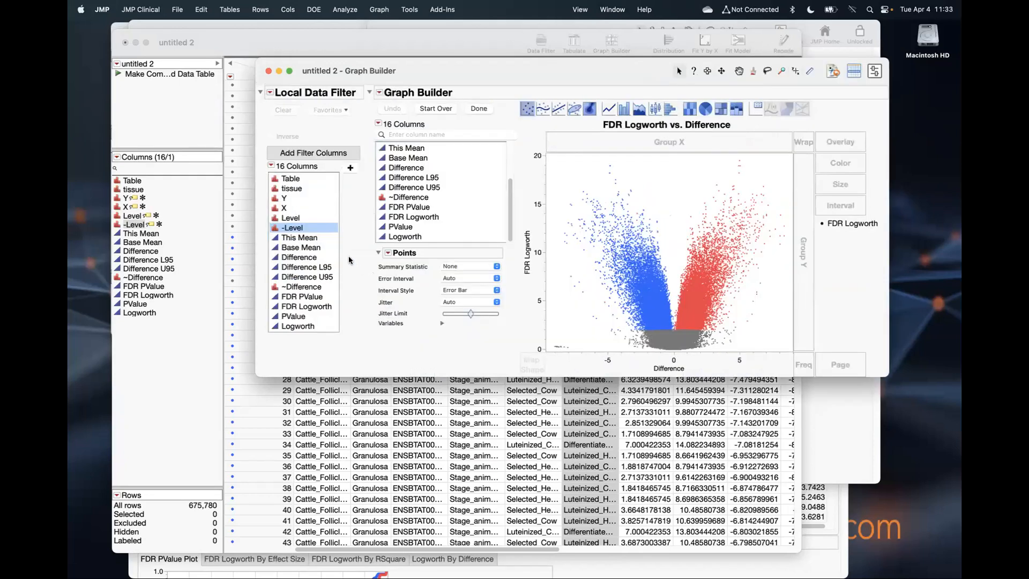
left_click(314, 187)
left_click(310, 217, "super")
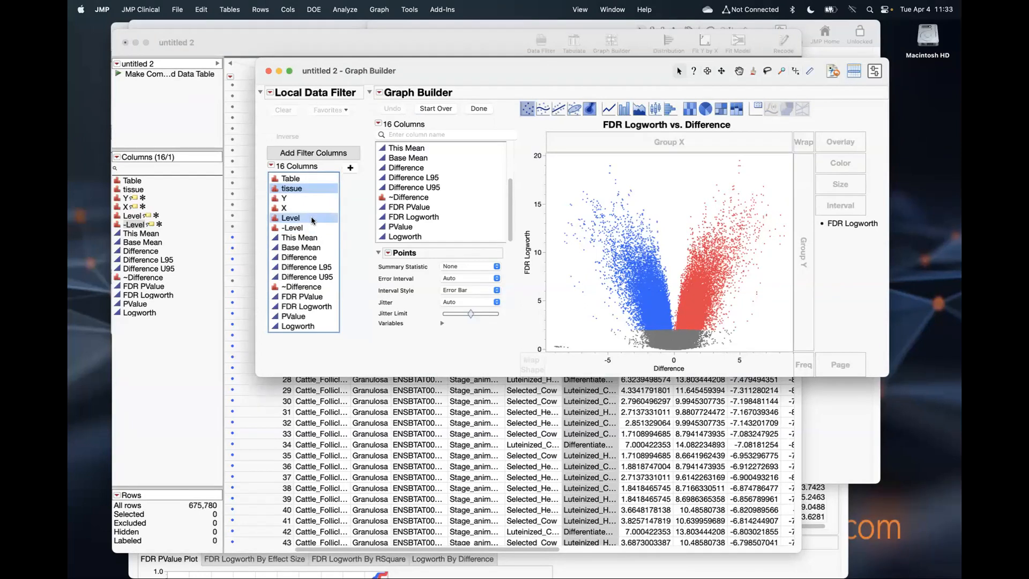
left_click(310, 228, "super")
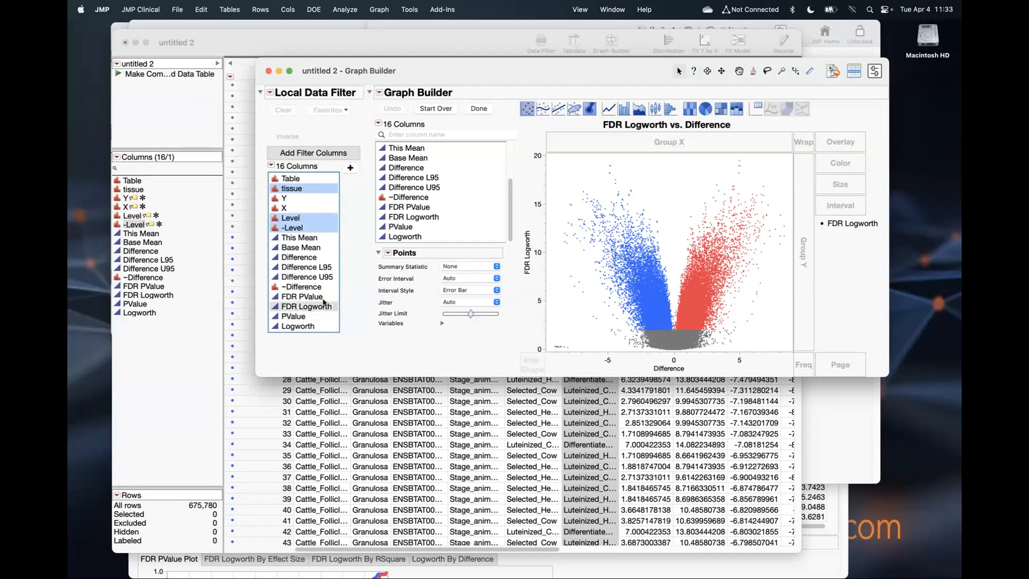
left_click(322, 307, "super")
left_click(306, 257, "super")
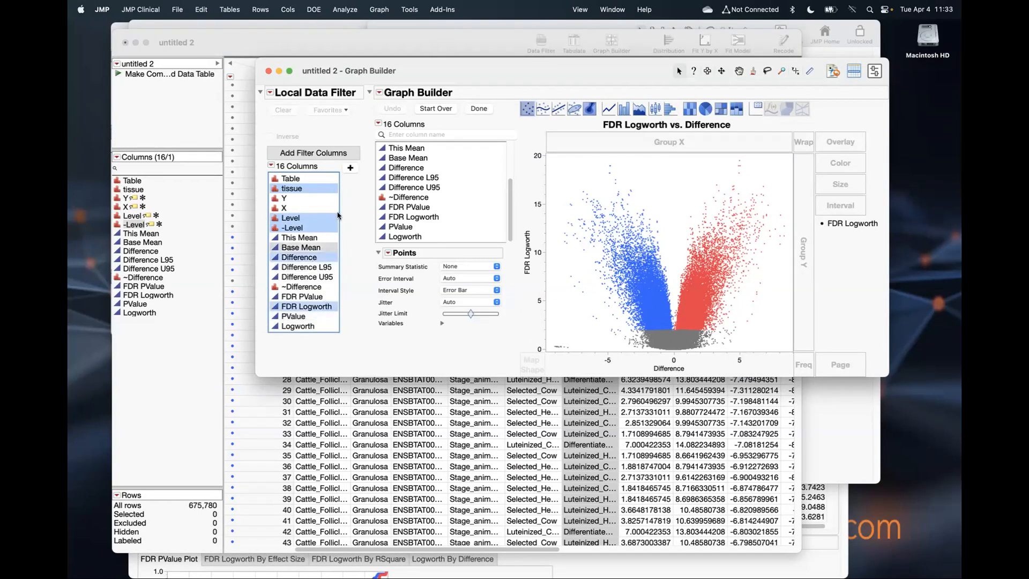
left_click(349, 169)
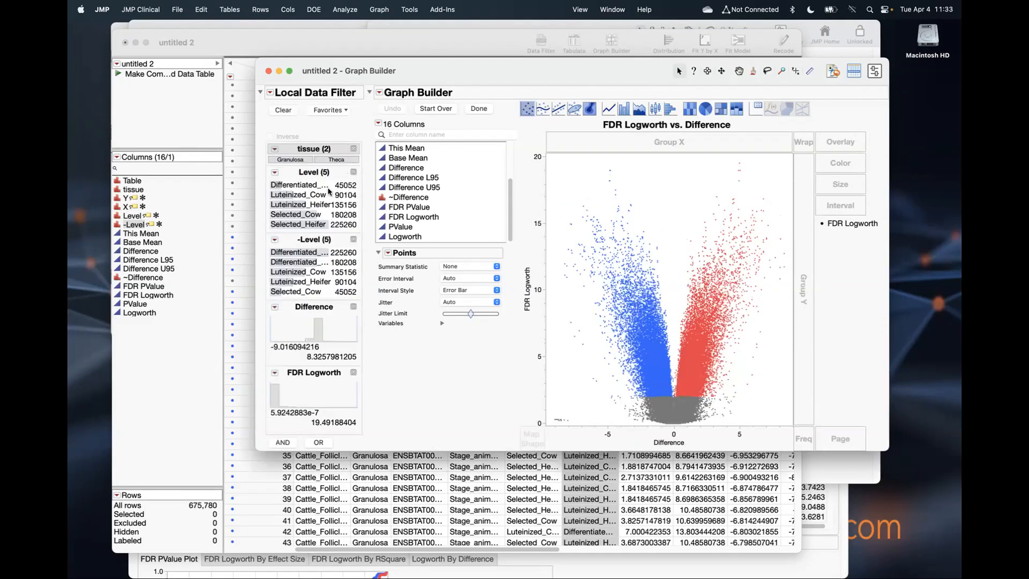
Step: Widen the filter, hide the graph's control panel, and filter to Granulosa tissue with Level Differentiated_Heifer and -Level Differentiated_Cow
left_click(295, 161)
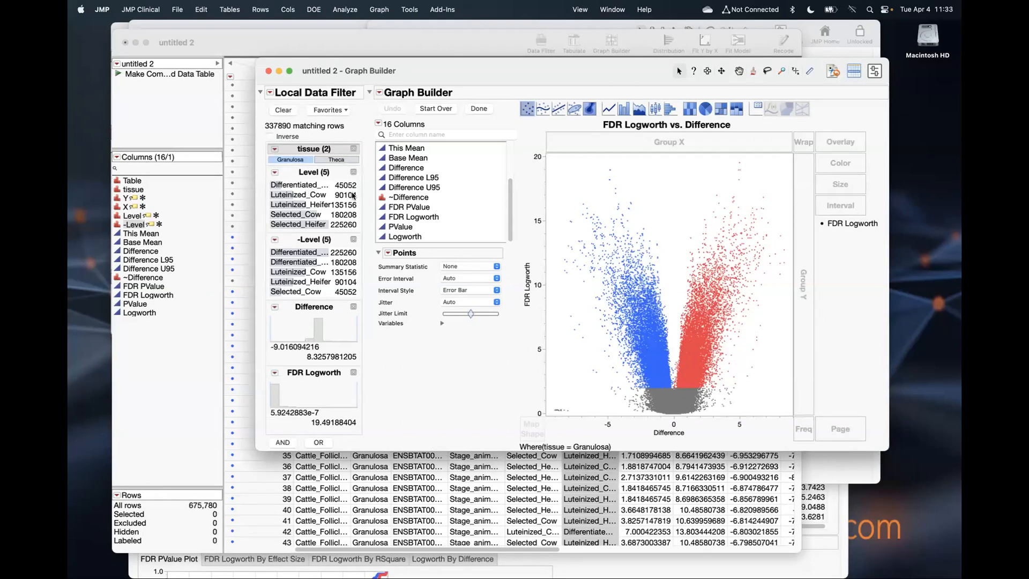
left_click_drag(360, 197, 435, 197)
left_click(539, 108)
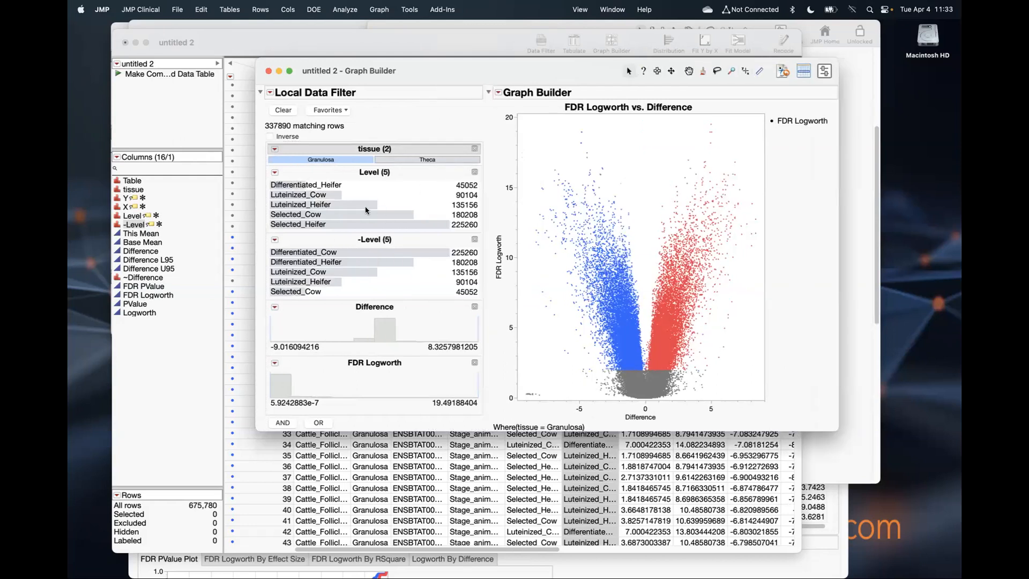
left_click(322, 185)
left_click(340, 253)
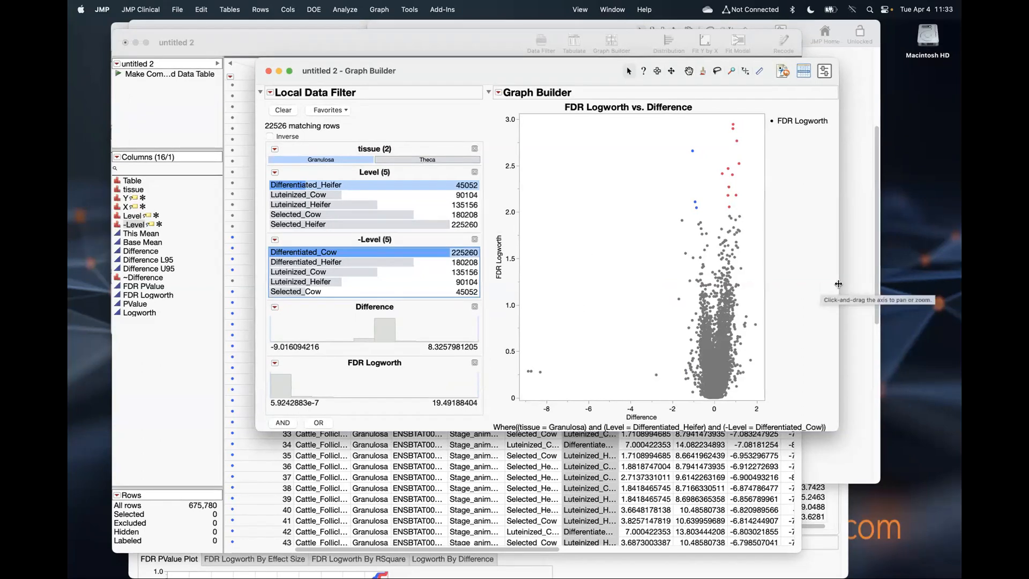
Step: Widen the graph window and rescale FDR Logworth to about 0–6.3 and Difference to about -9.3–8.7
left_click_drag(838, 284, 859, 282)
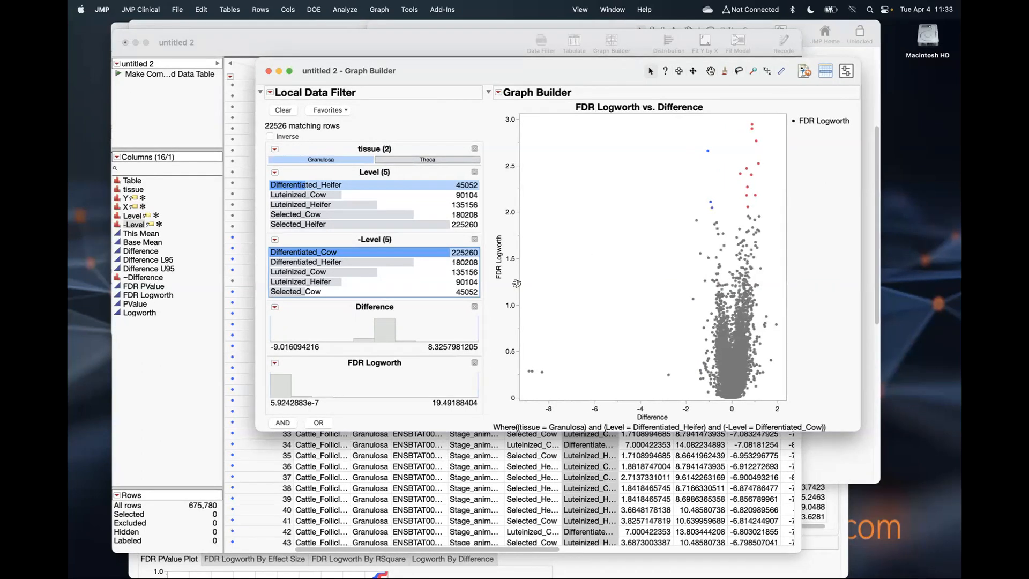
left_click_drag(505, 123, 491, 423)
left_click_drag(717, 408, 592, 418)
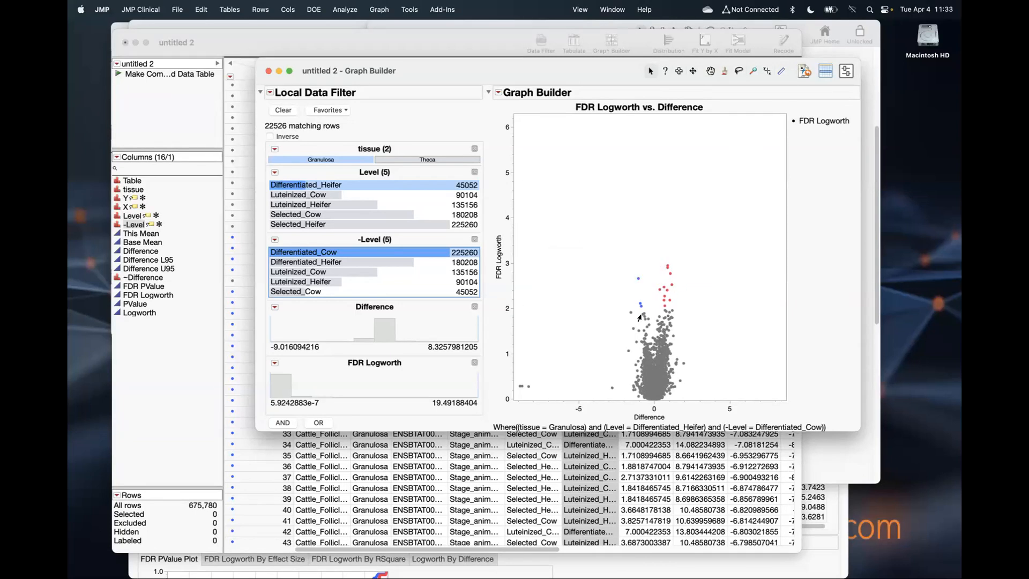
mouse_move(639, 307)
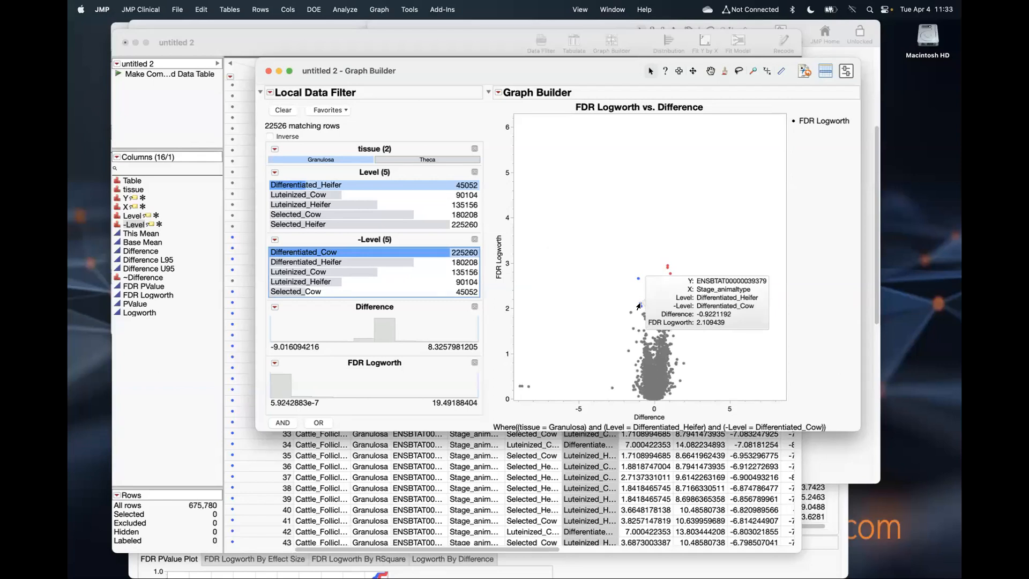
Step: Add a reference line at 1.3 on the FDR Logworth axis
double_click(508, 326)
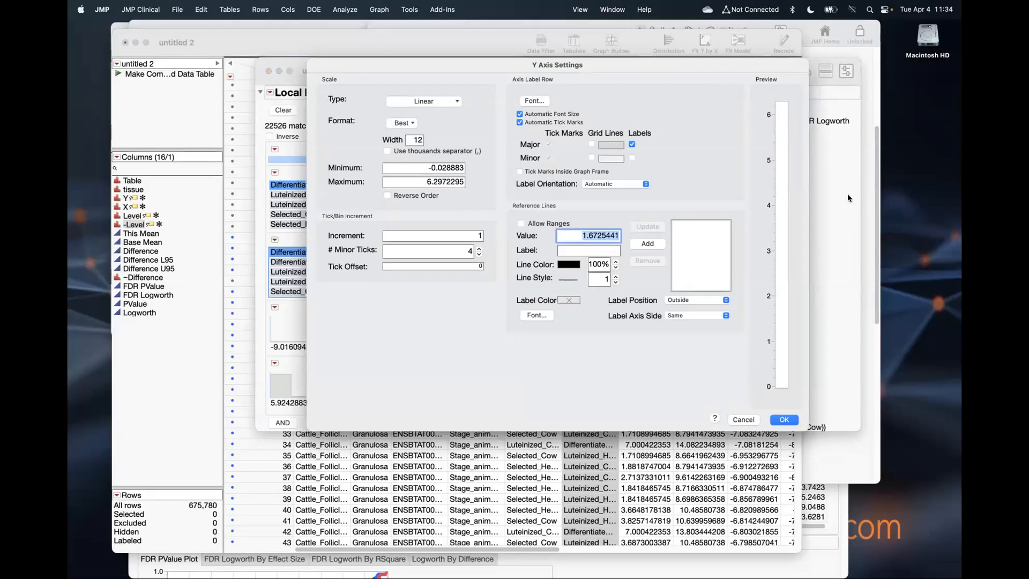
key("BackSpace")
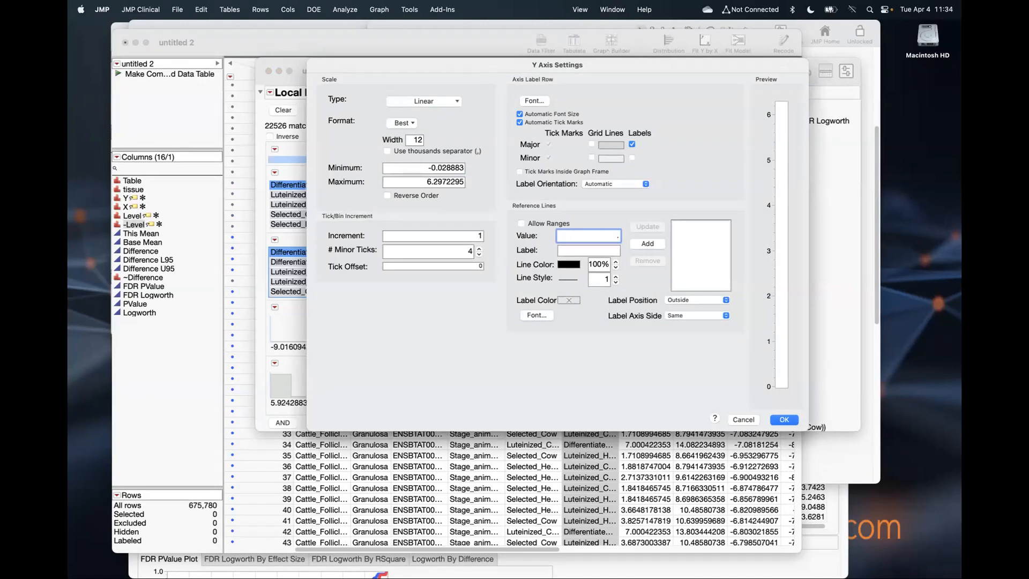
key("BackSpace")
key("BackSpace")
left_click(655, 244)
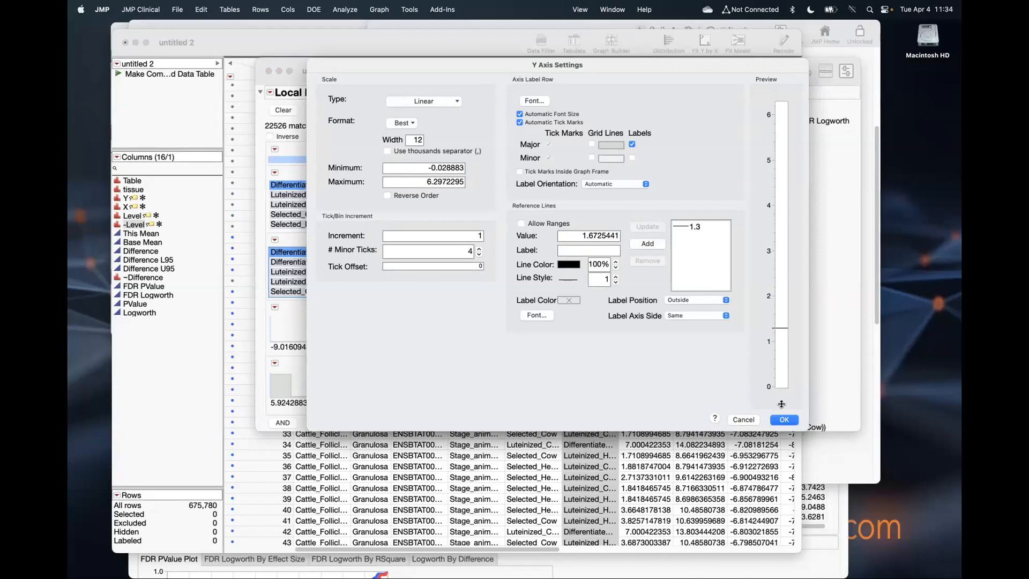
left_click(784, 420)
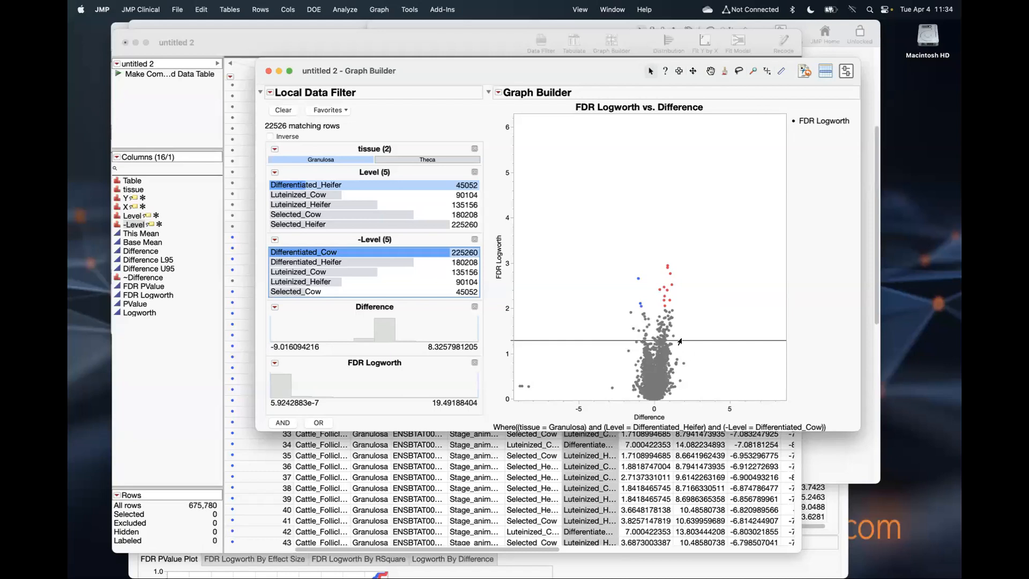
Step: Change the FDR Logworth axis reference line's value to 2
double_click(510, 342)
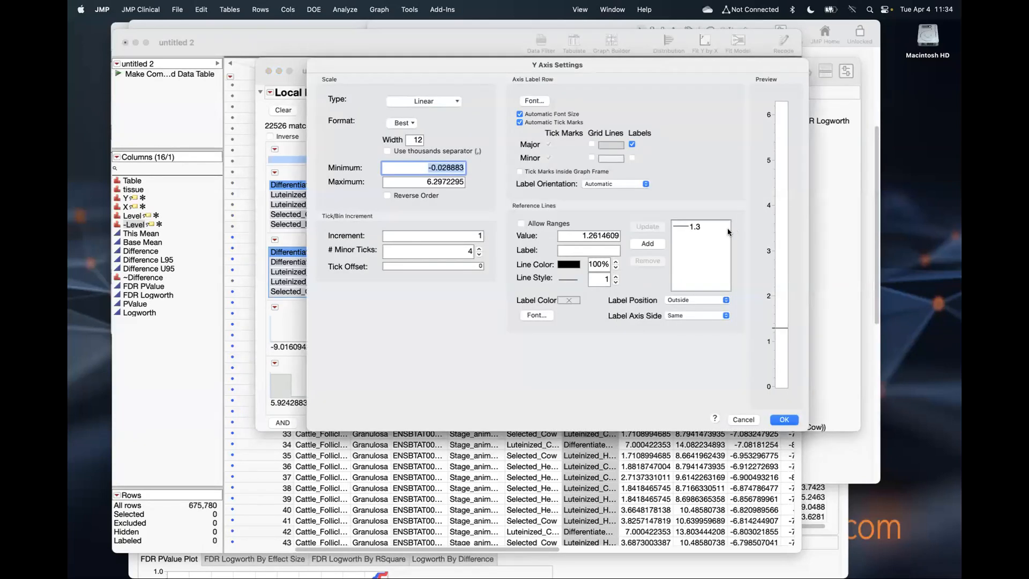
left_click(695, 227)
left_click(603, 235)
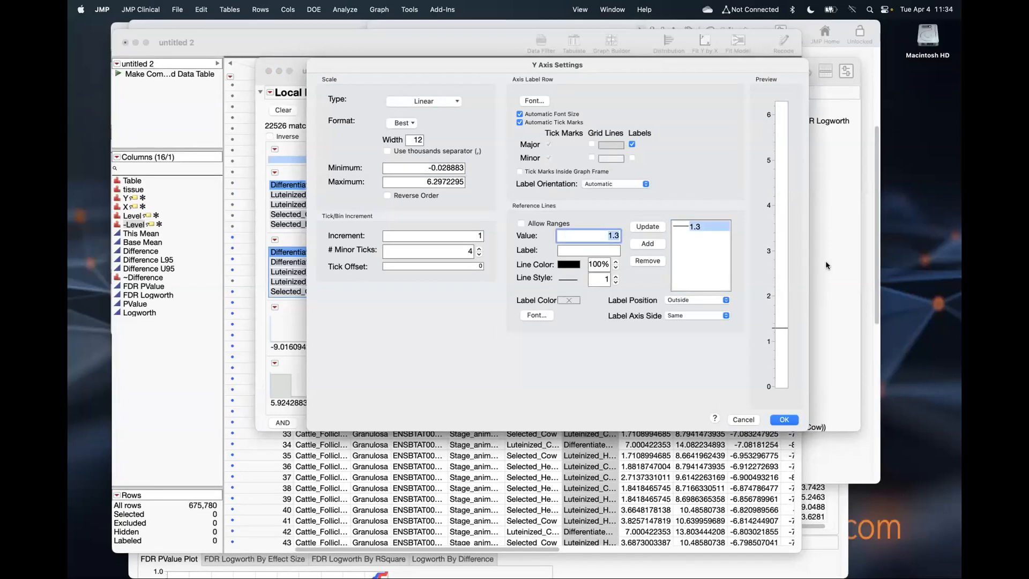
type("2")
left_click(655, 227)
left_click(786, 420)
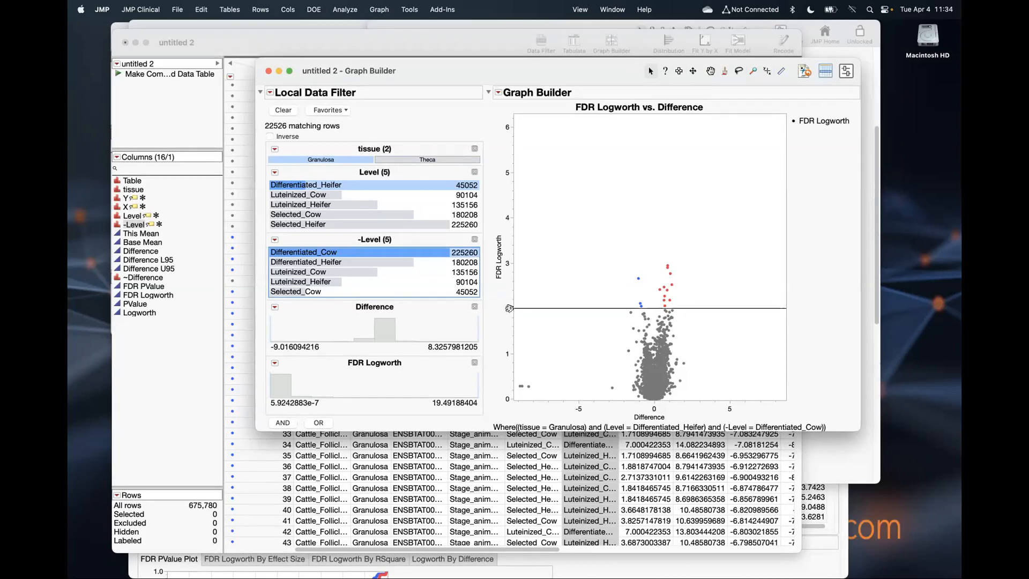
Step: Add reference lines at 0.585 and -0.585 on the Difference axis
double_click(653, 410)
left_click(611, 243)
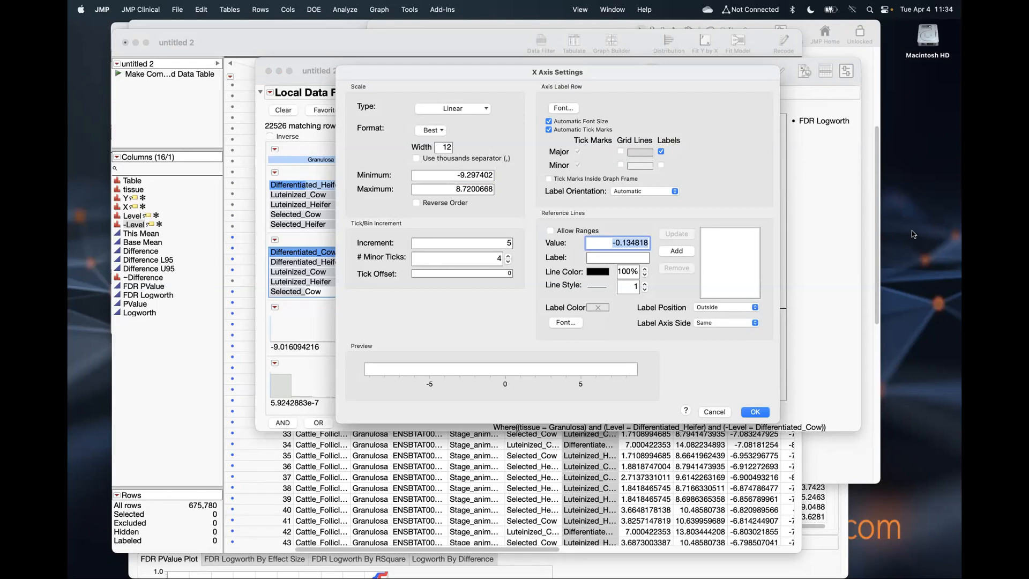
key("BackSpace")
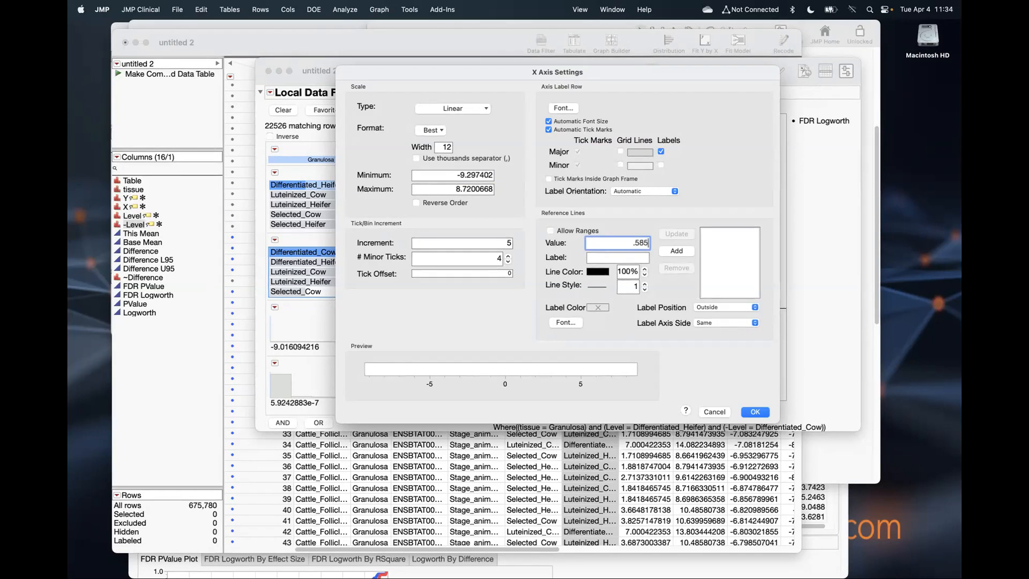
left_click(676, 251)
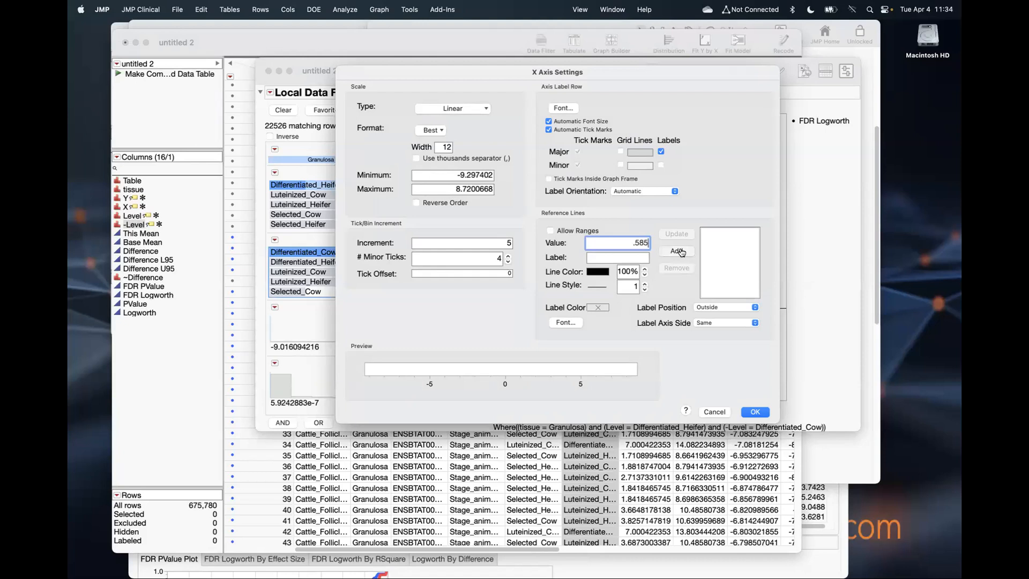
double_click(621, 242)
left_click(656, 245)
double_click(625, 243)
left_click_drag(623, 243, 715, 245)
type("585")
left_click(676, 251)
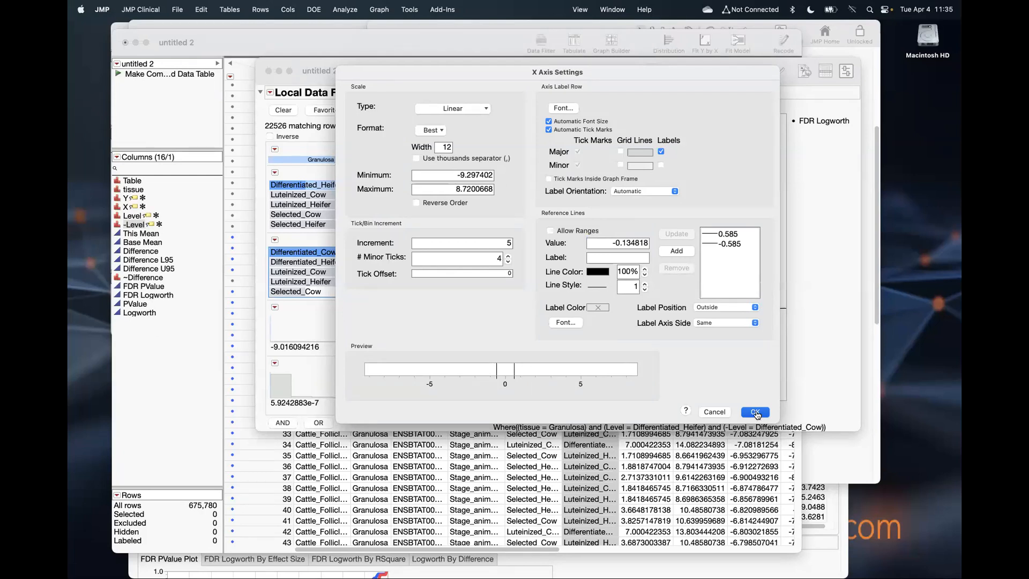
left_click(755, 413)
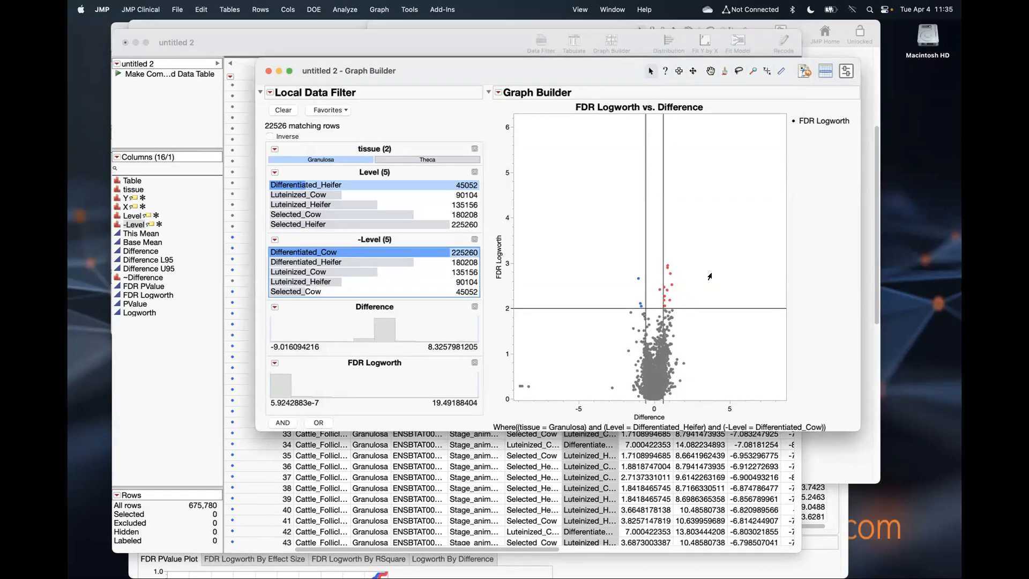
Step: Select the volcano plot points beyond the Difference reference lines and above the FDR Logworth line, finishing with the negative-difference group
left_click_drag(672, 236, 658, 310)
left_click_drag(602, 253, 641, 313)
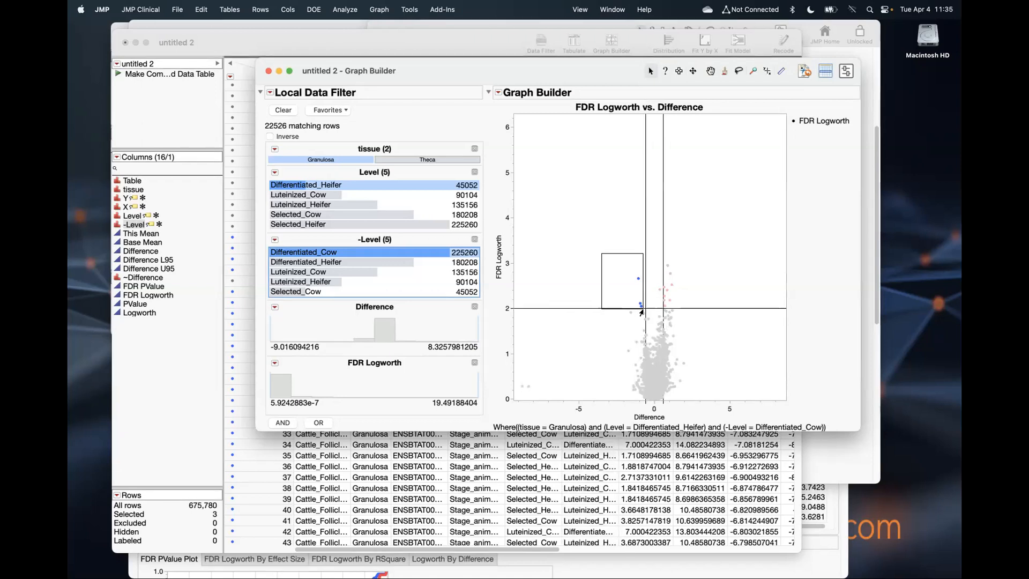
left_click_drag(642, 310, 642, 310)
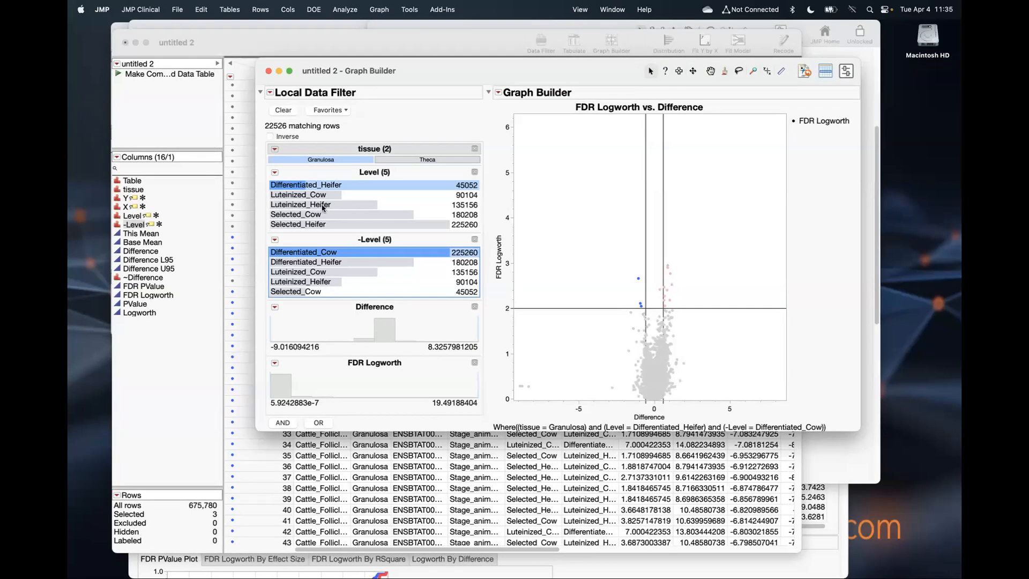
Step: Filter the volcano plot to Level Luteinized_Heifer against -Level Luteinized_Cow and clear the point selection
left_click(322, 196)
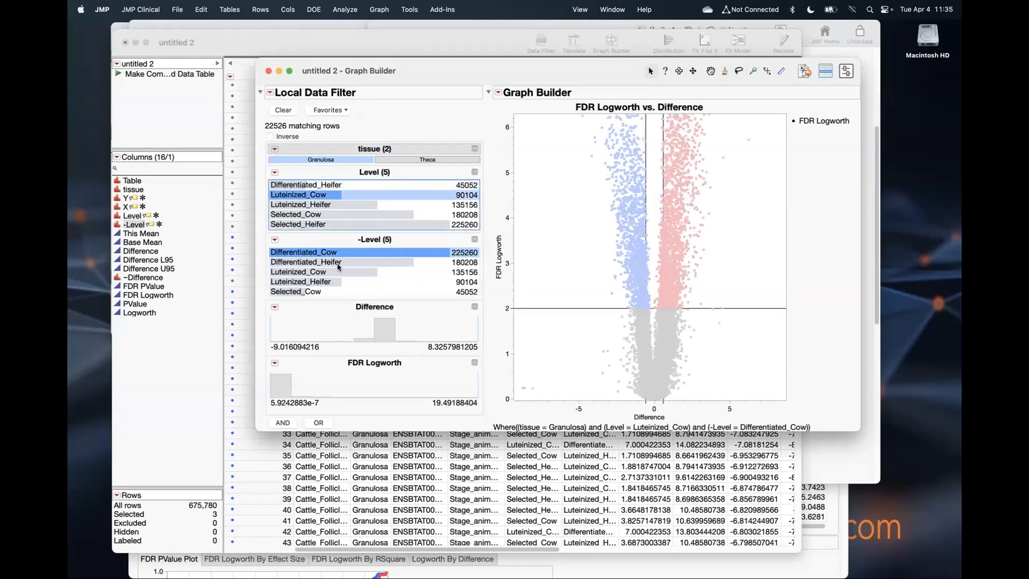
left_click(329, 204)
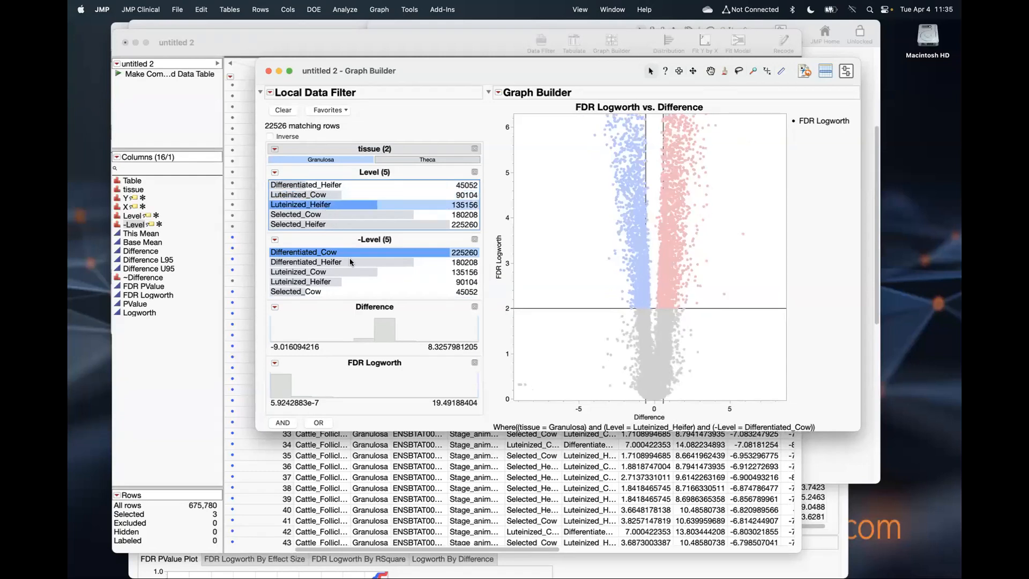
left_click(330, 273)
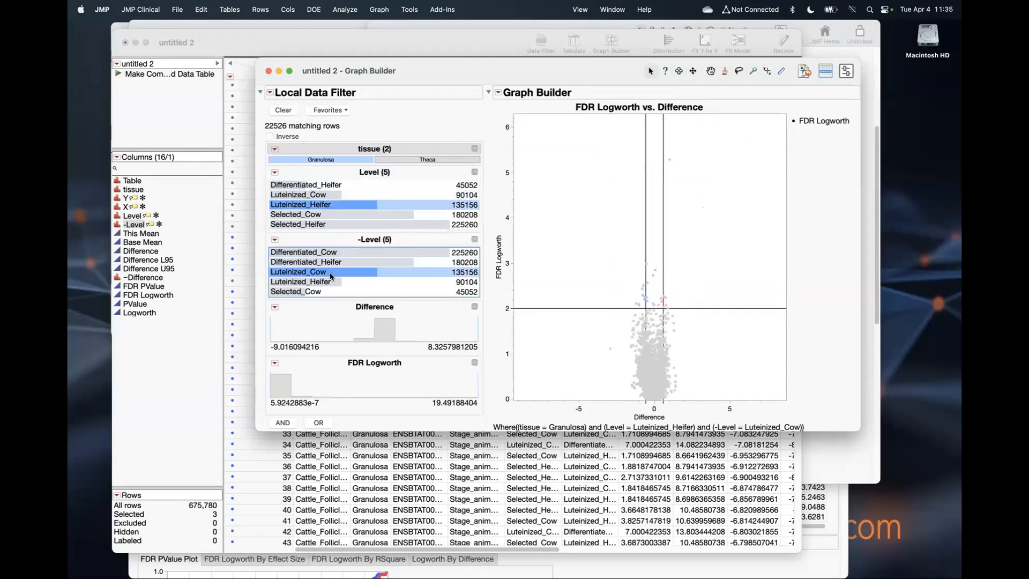
left_click(576, 243)
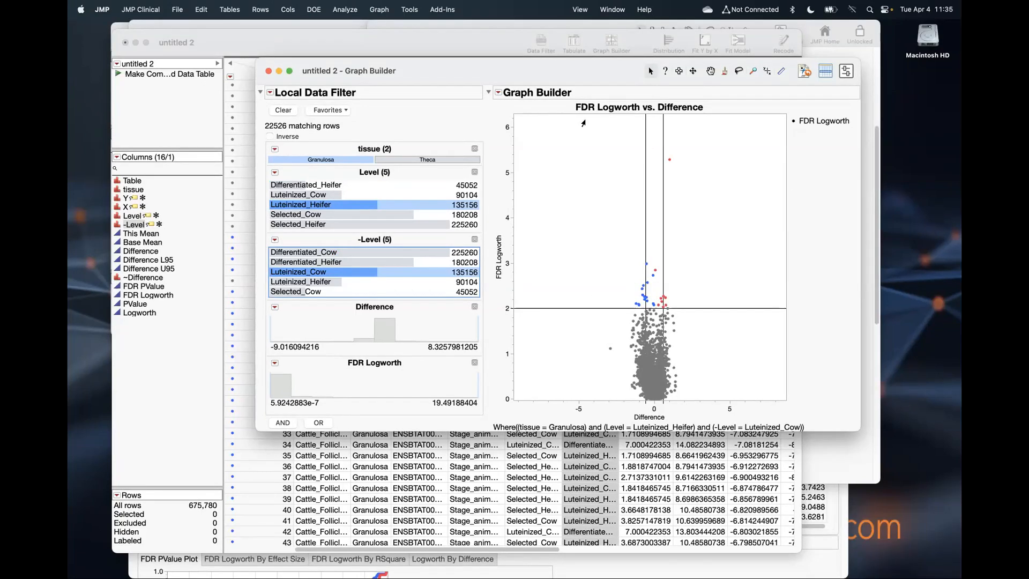
Step: Narrow the Local Data Filter beside the volcano plot and move the graph window lower to uncover the data table
left_click_drag(483, 186, 442, 192)
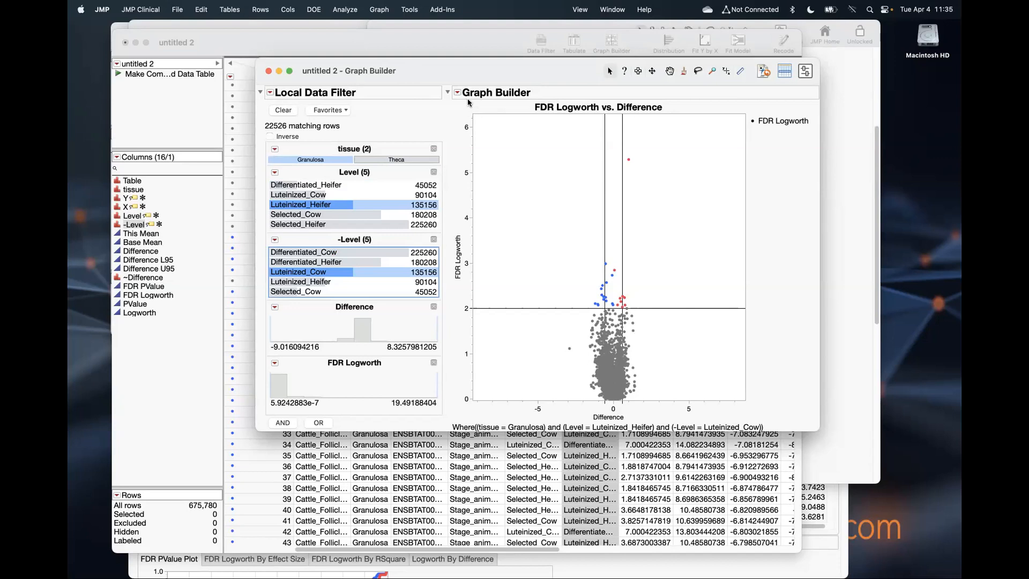
left_click(803, 218)
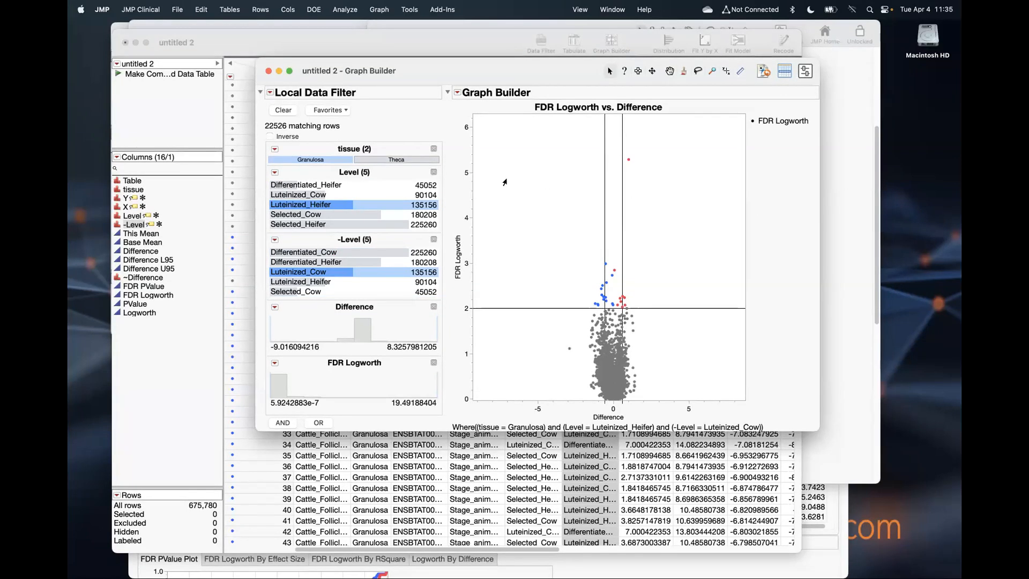
left_click_drag(424, 70, 479, 135)
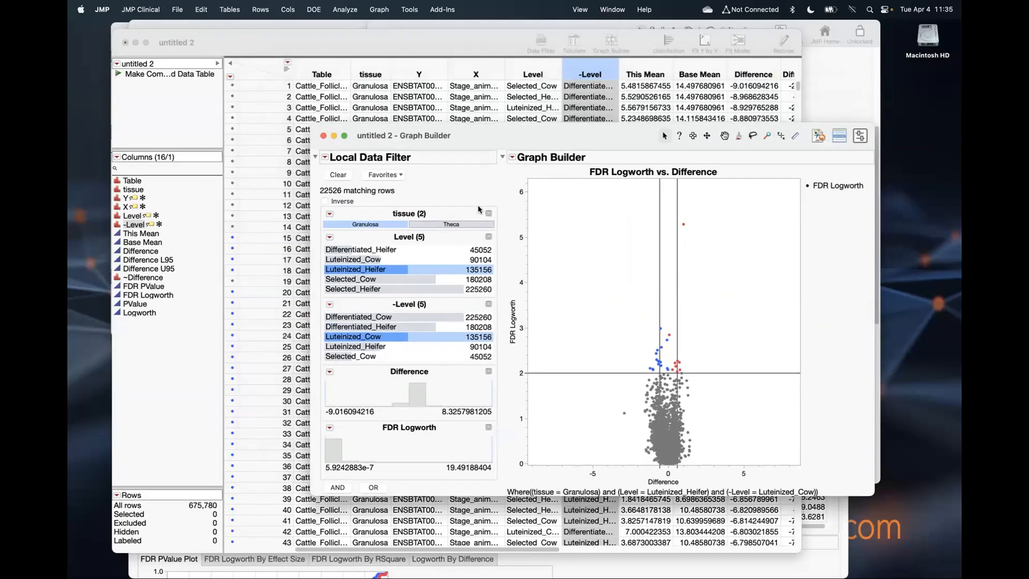
left_click_drag(478, 208, 476, 216)
Step: Bring the mRNA_Expression_Cattle journal forward and highlight the bullet describing the complex expression for Granulosa tissue and Differentiated stage
left_click(825, 133)
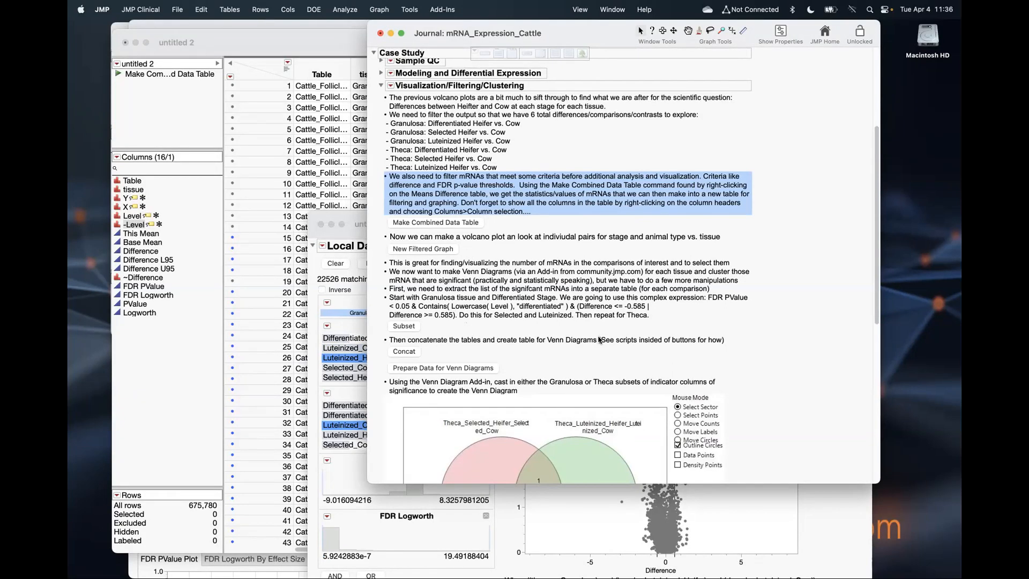
left_click(601, 340)
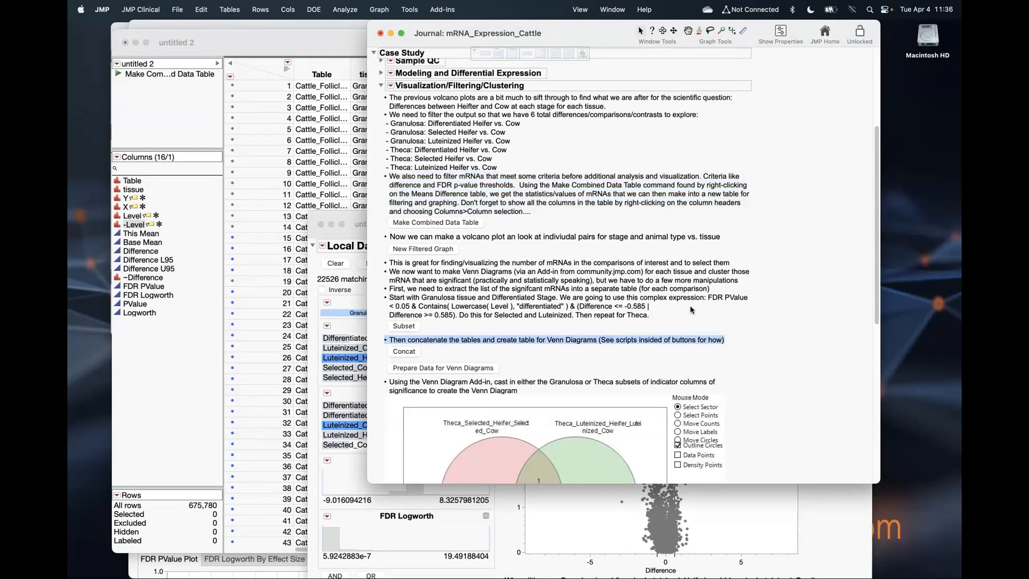
left_click(648, 308)
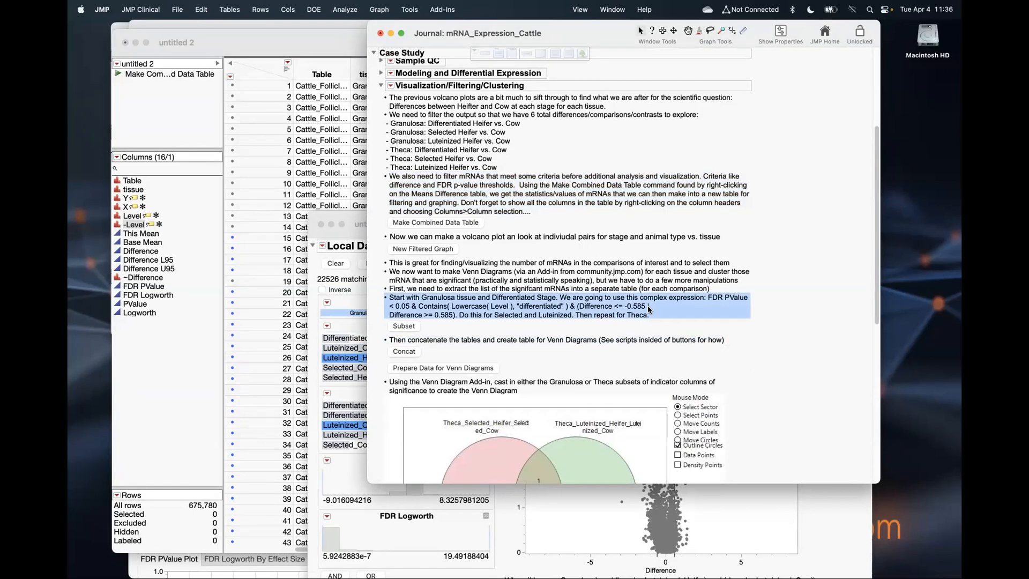
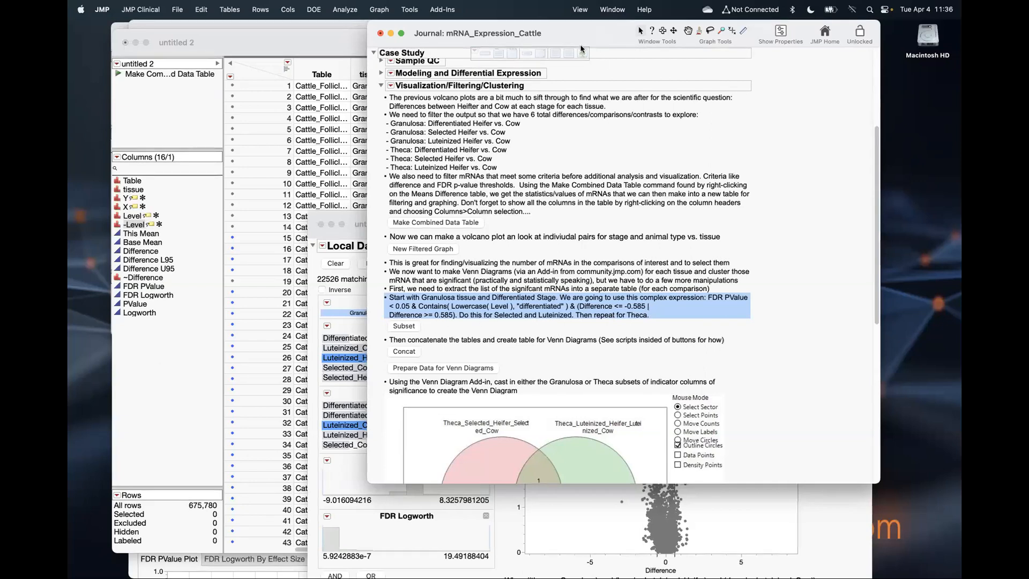
left_click(260, 10)
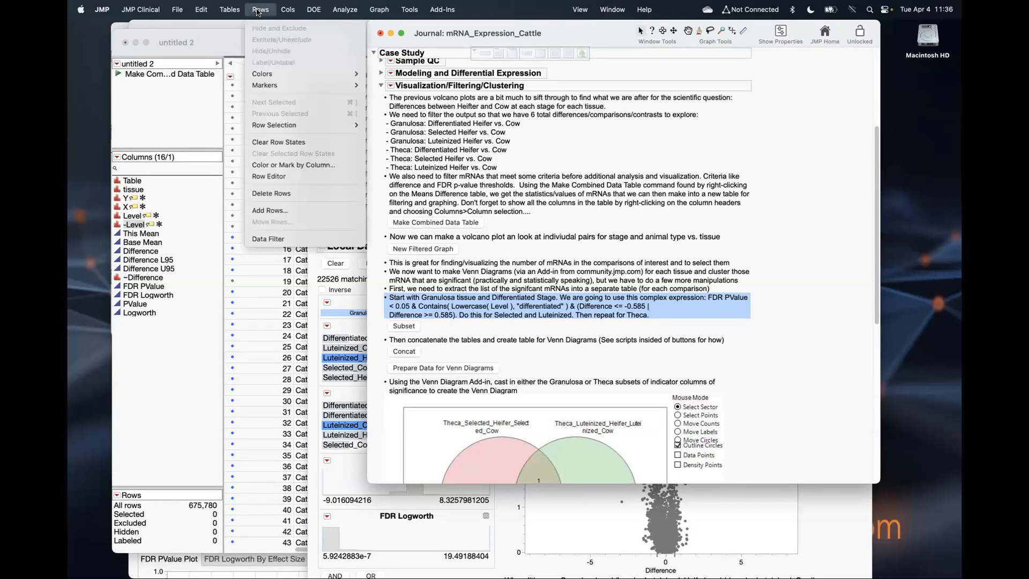
mouse_move(302, 125)
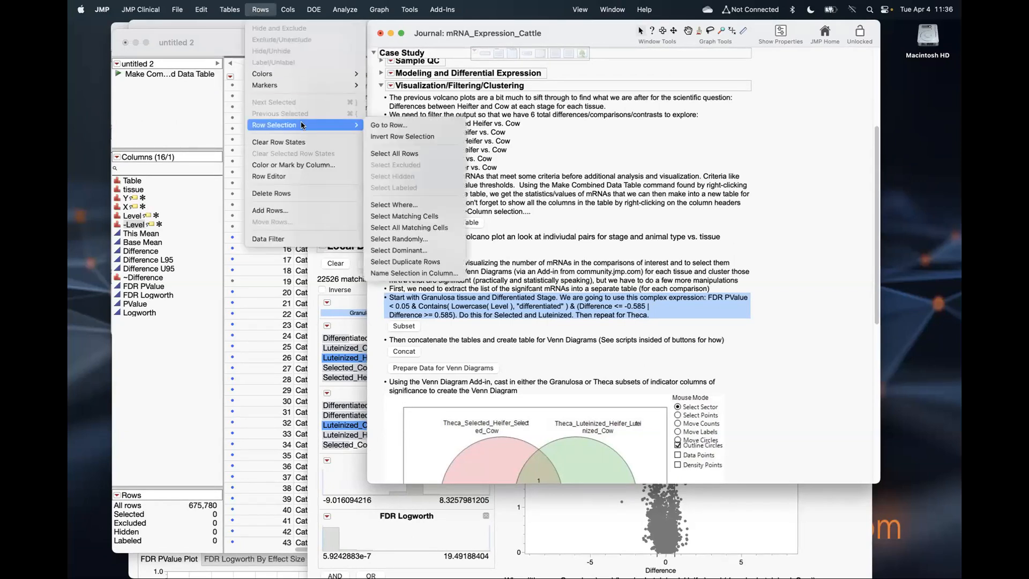
left_click(398, 206)
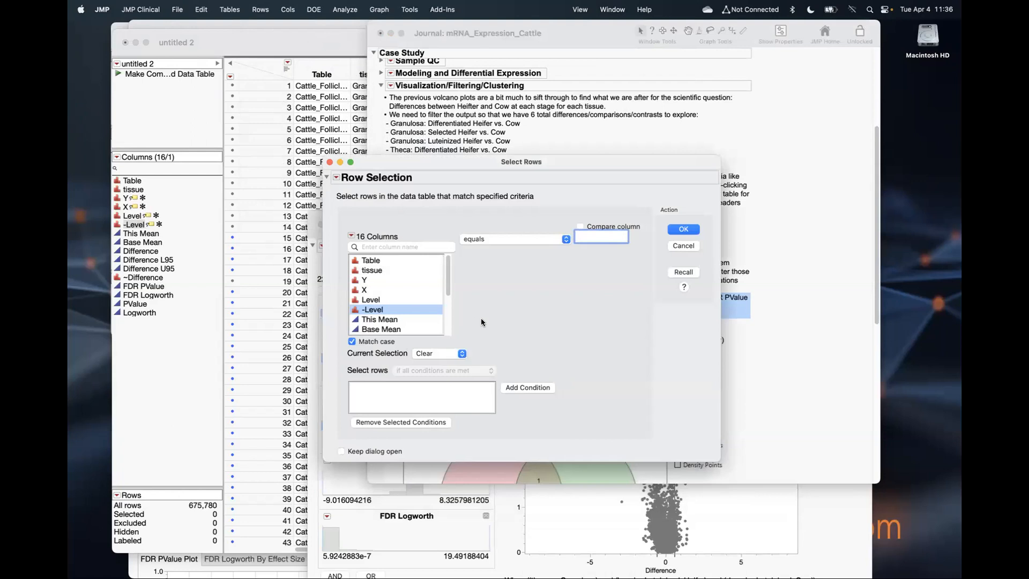
left_click(512, 300)
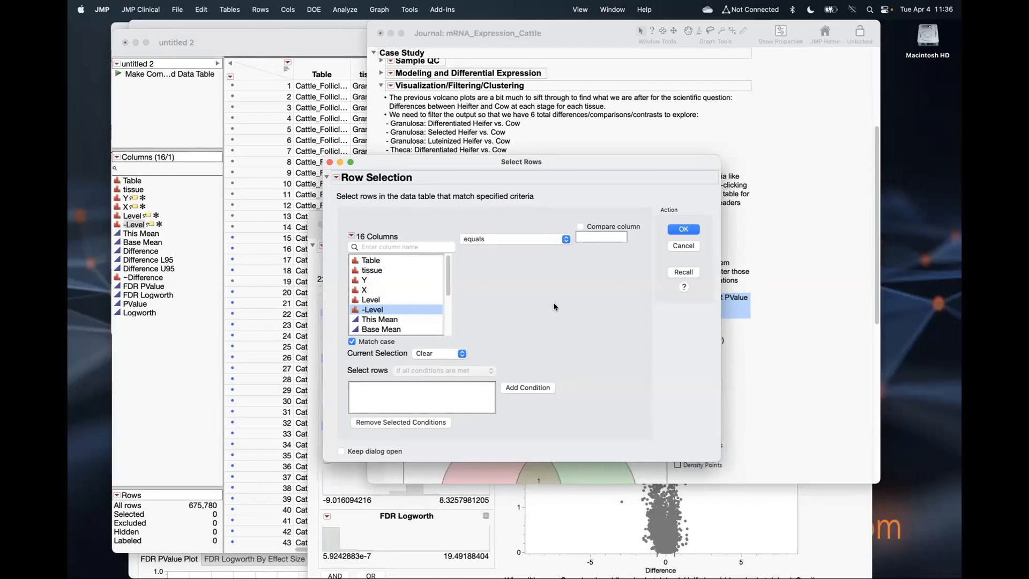
left_click(686, 245)
left_click(258, 10)
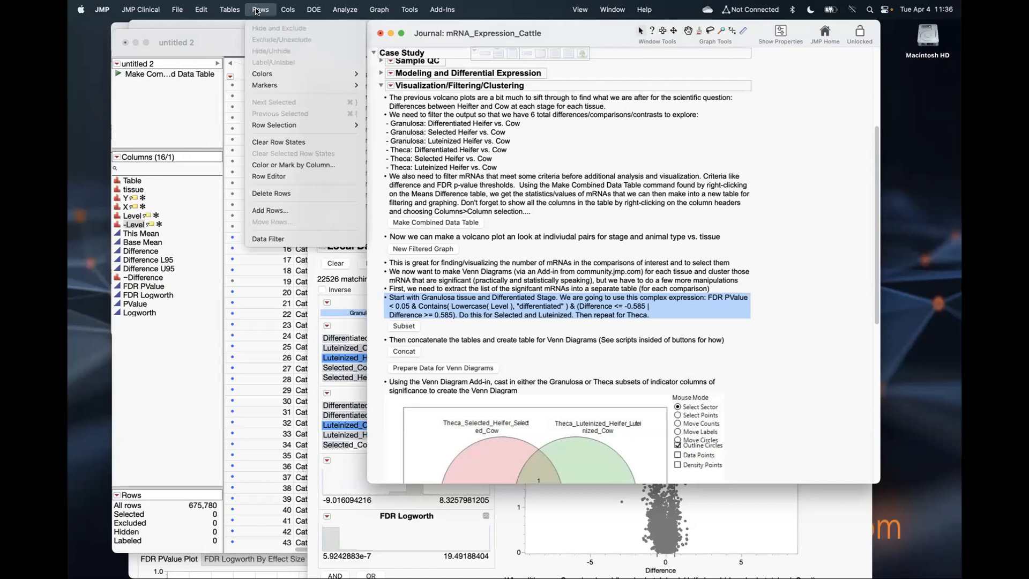
mouse_move(217, 9)
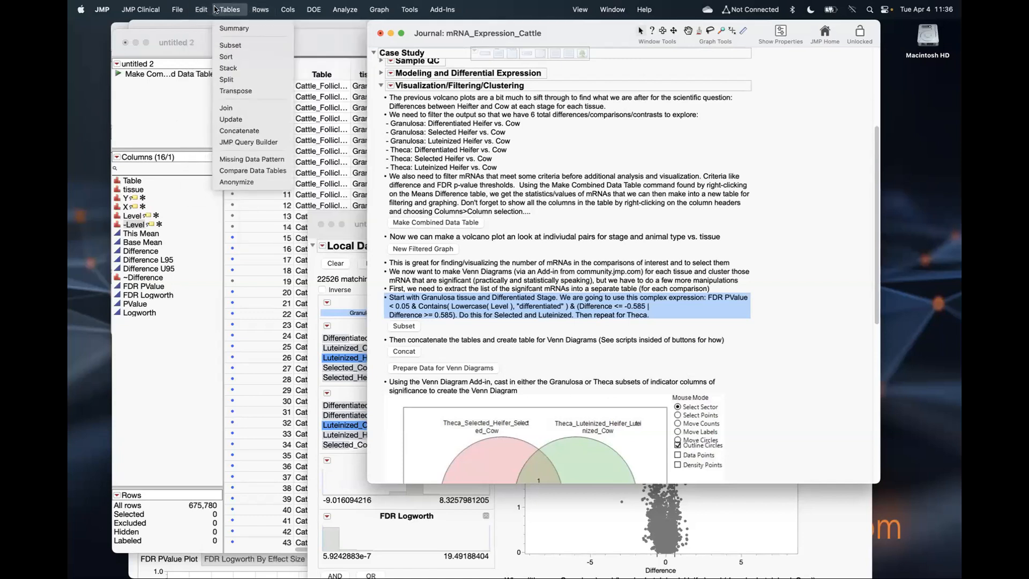
left_click(235, 46)
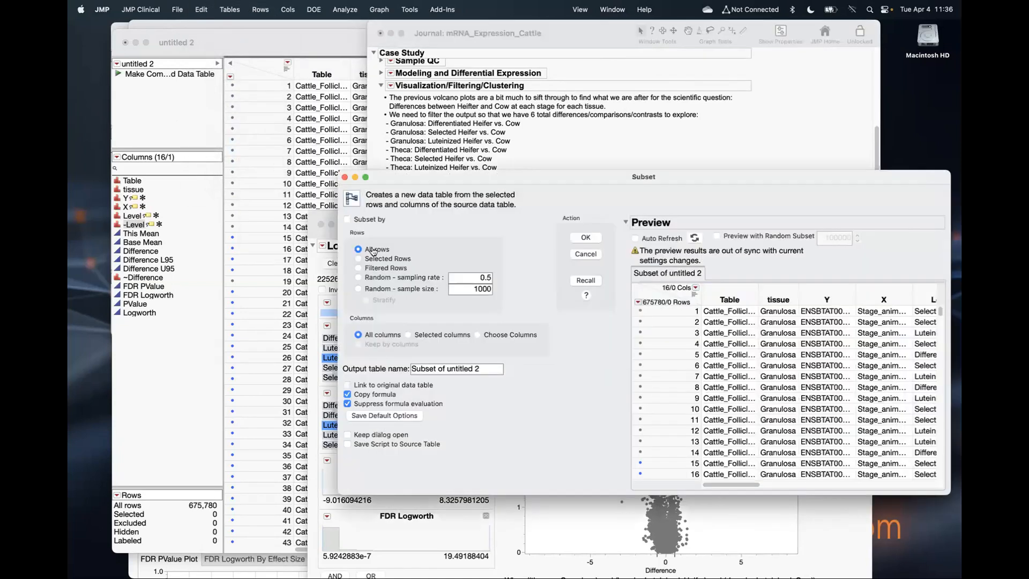
left_click(381, 259)
left_click(381, 269)
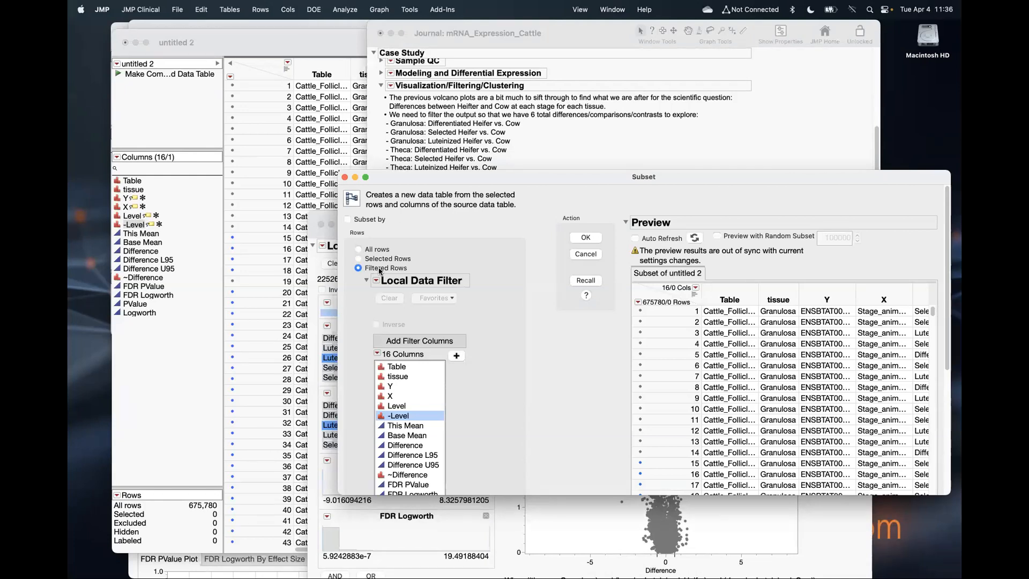
scroll(526, 358, "down", 5)
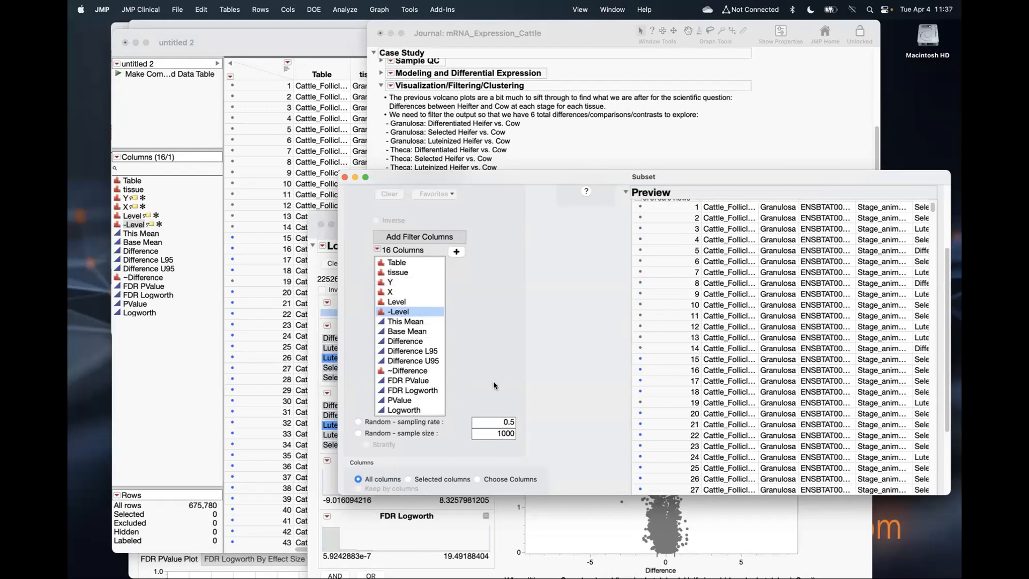
scroll(493, 382, "up", 5)
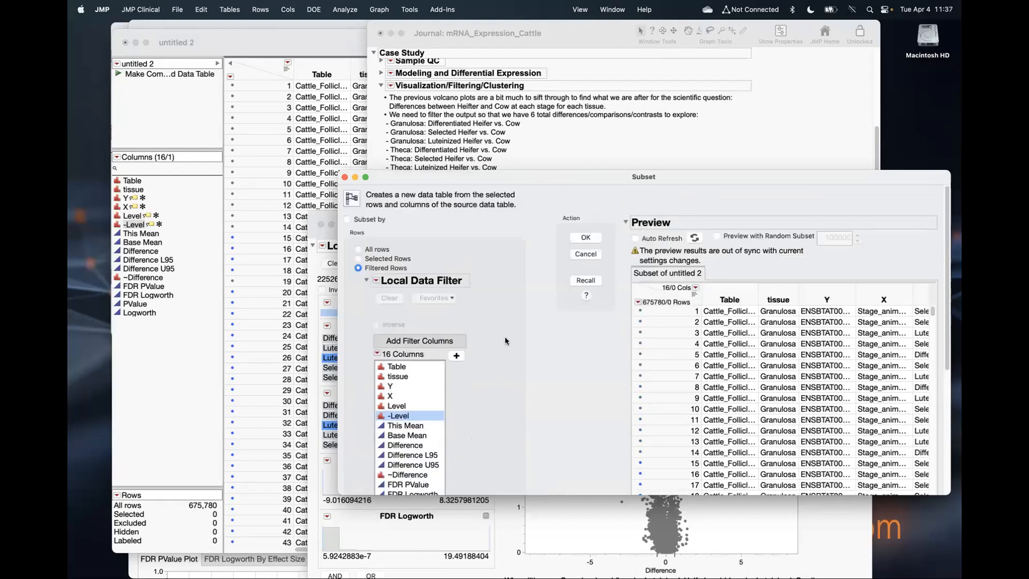
left_click(587, 256)
left_click(276, 563)
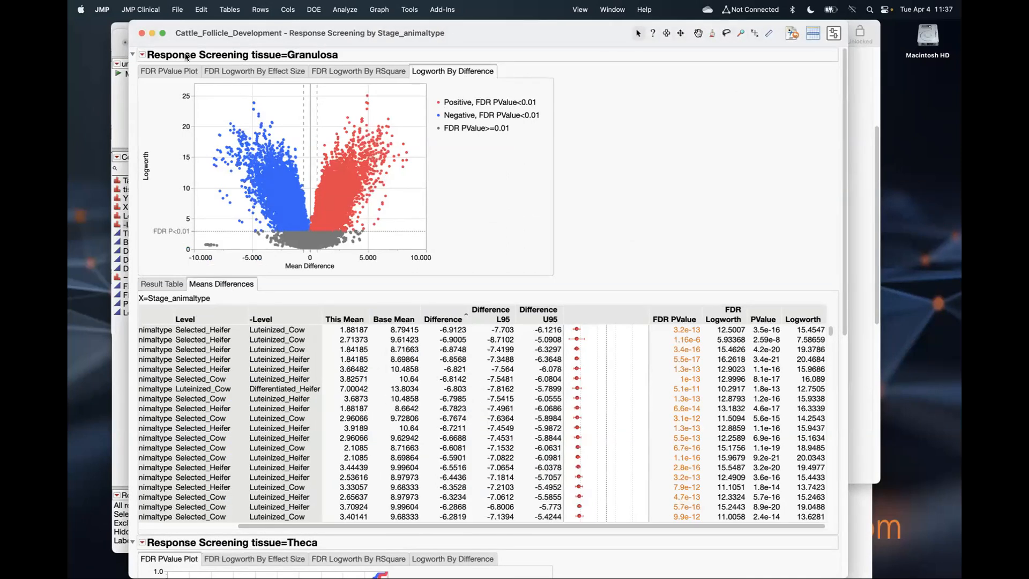
left_click(143, 56)
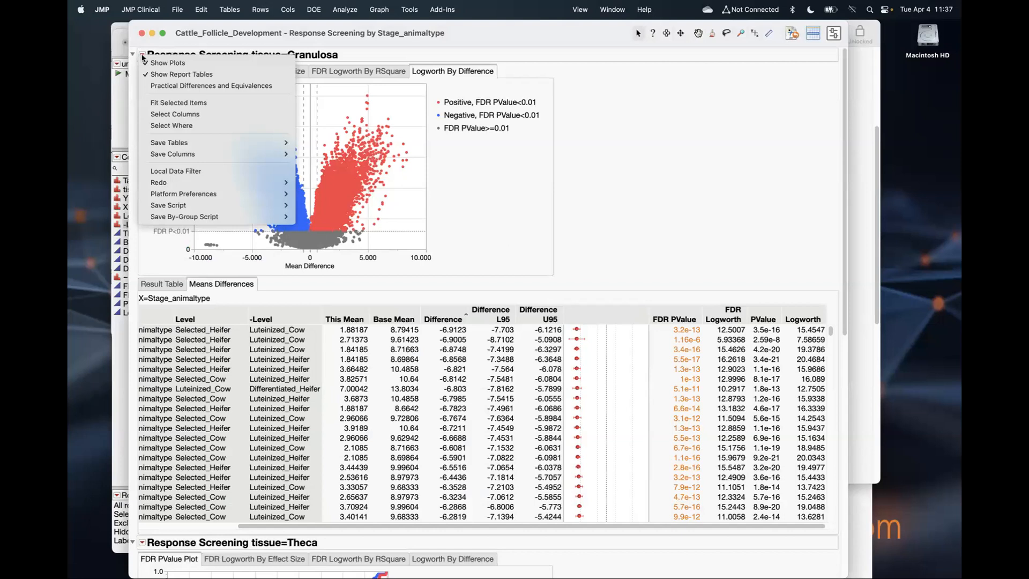
left_click(209, 126)
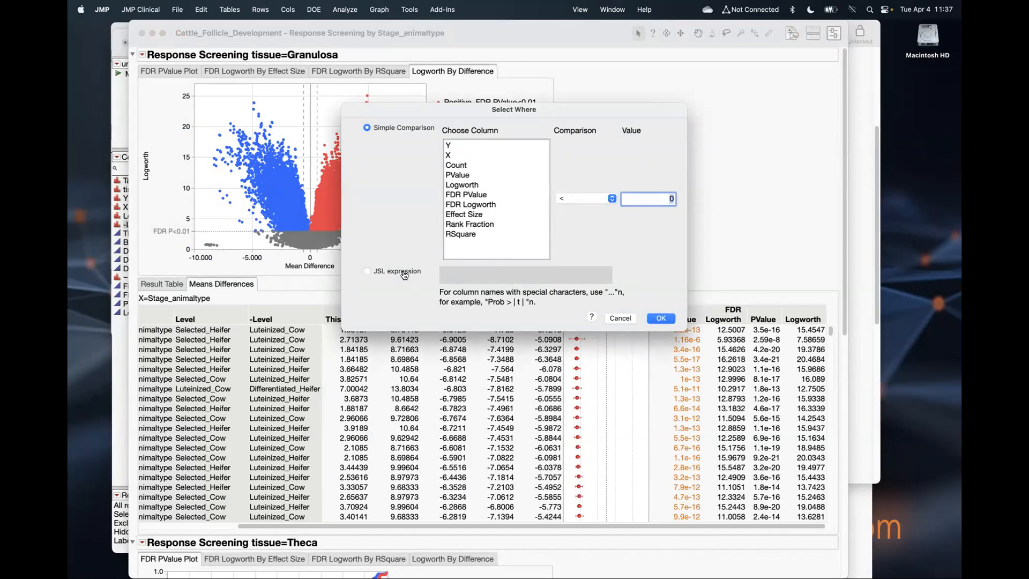
left_click(404, 274)
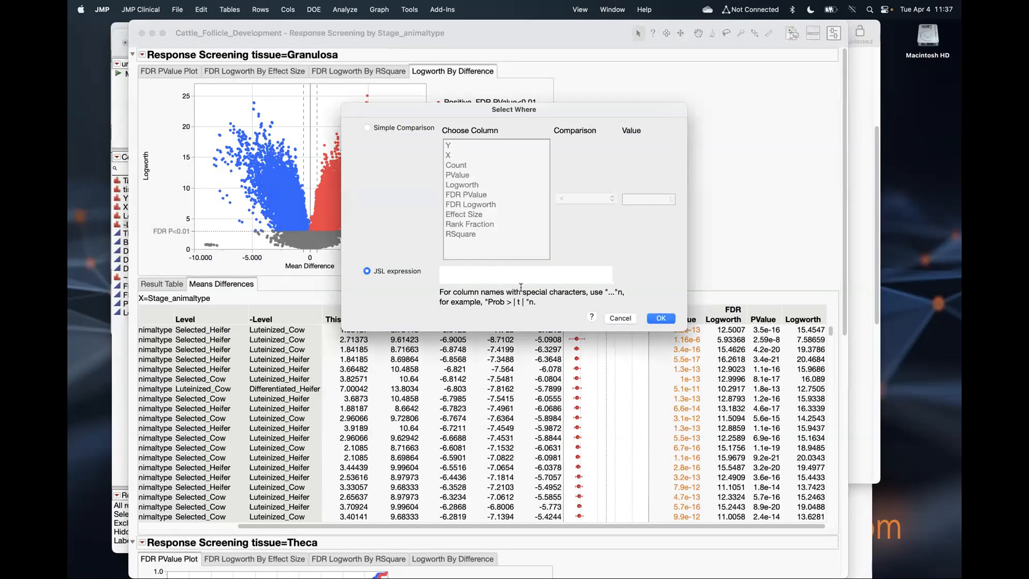
left_click(618, 320)
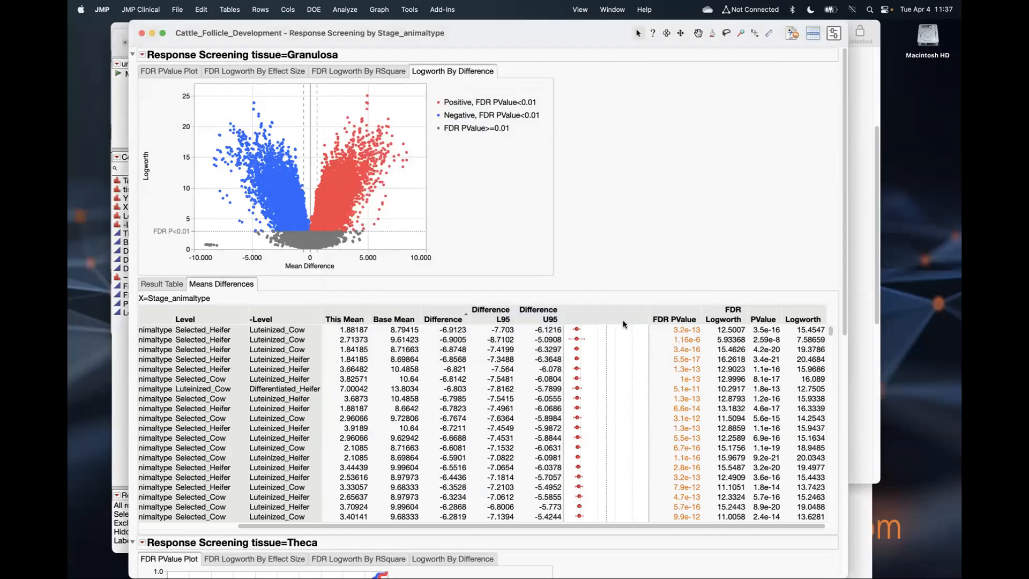
Step: Copy the complex filter expression, from FDR PValue < 0.05 through Difference >= 0.585, out of the journal's Granulosa Differentiated bullet
left_click(871, 479)
left_click(709, 298)
left_click_drag(696, 298, 445, 312)
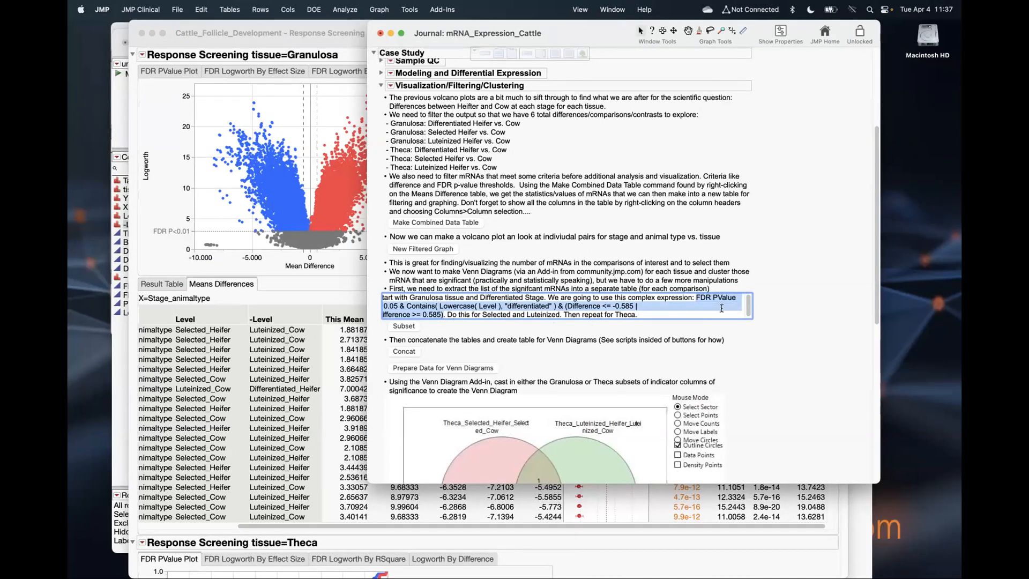
Step: Try to select rows in the Granulosa Response Screening report with Select Where, using the copied "differentiated" filter as the JSL expression
left_click(714, 553)
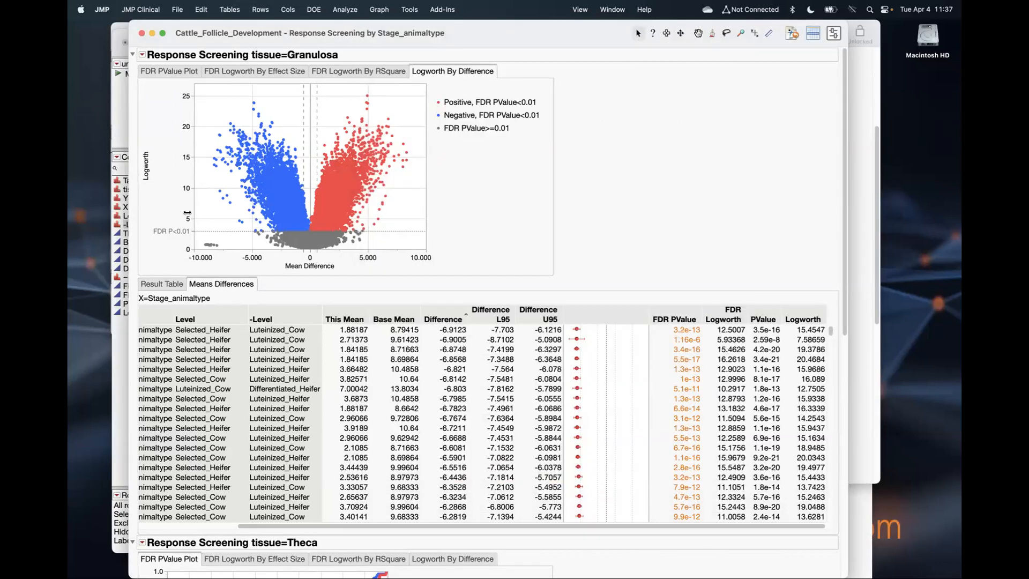
left_click(143, 55)
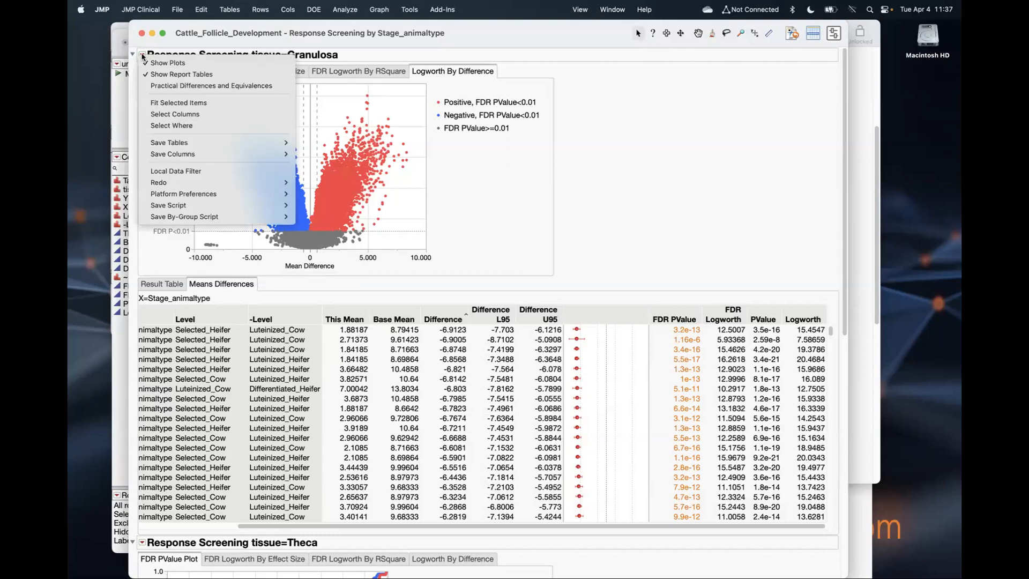
left_click(206, 125)
key("super+v")
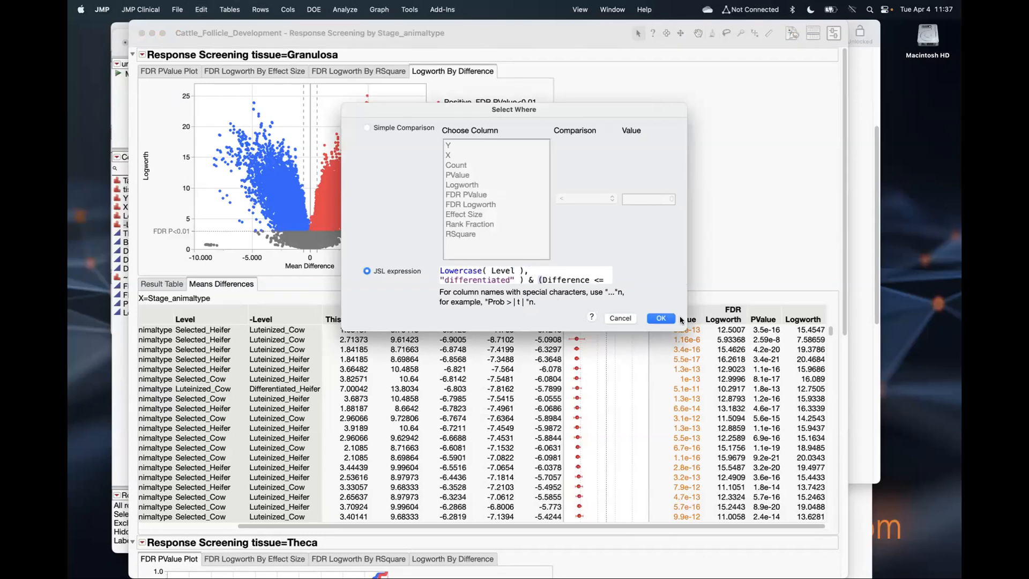
left_click(663, 318)
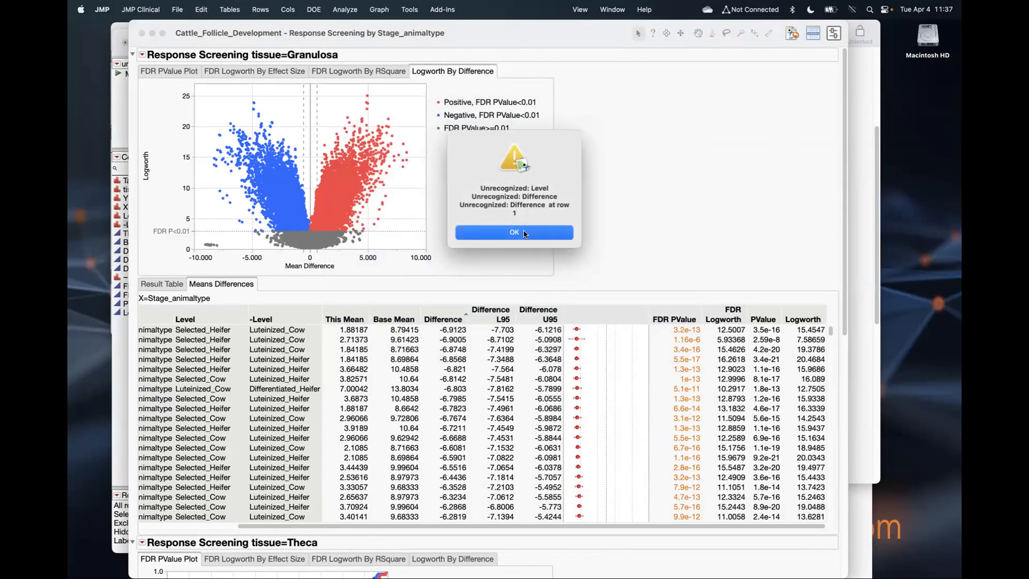
left_click(554, 236)
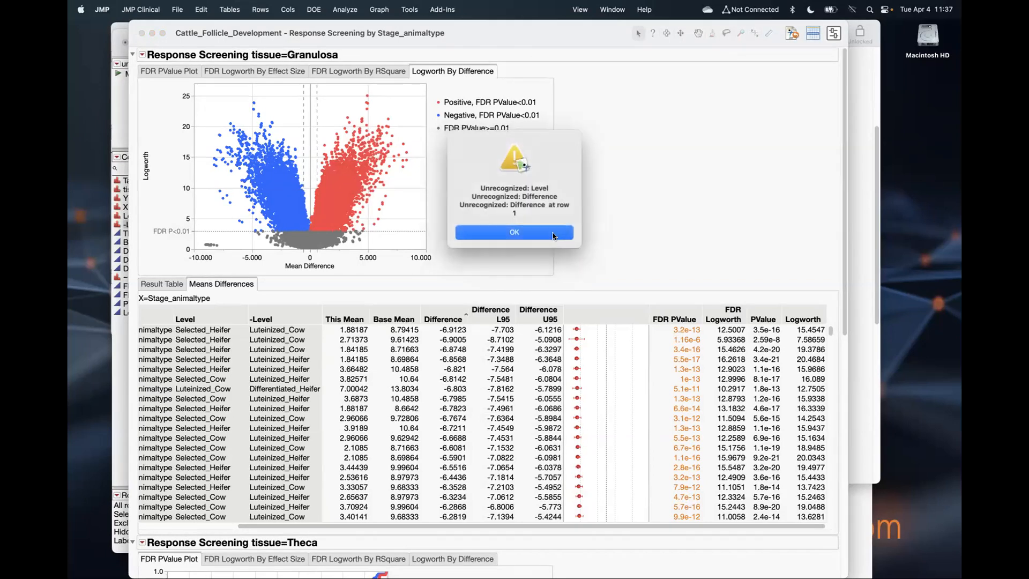
left_click(569, 236)
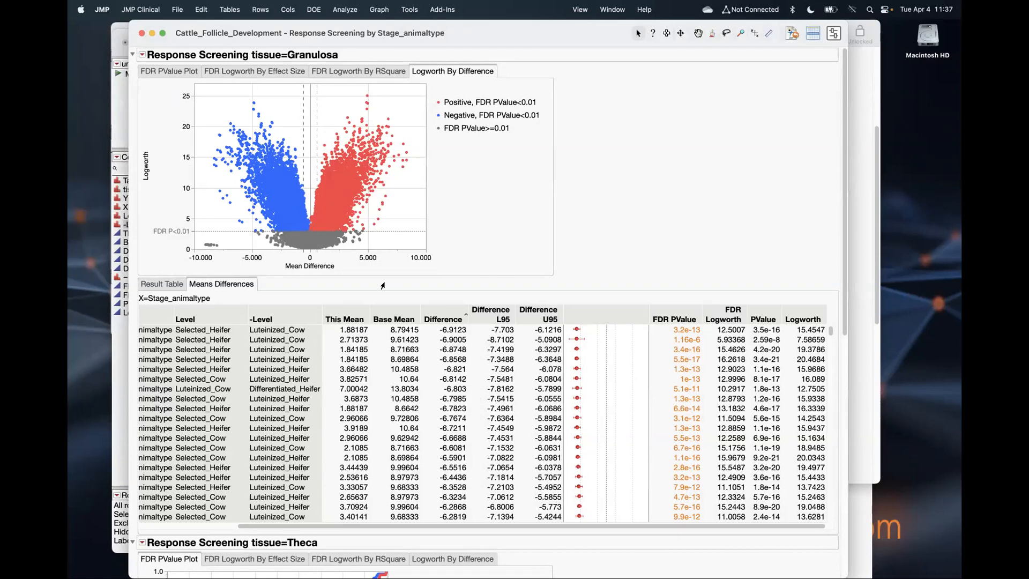
Step: Minimize the untitled 2 Graph Builder window and the Response Screening report window to uncover the journal
left_click(143, 55)
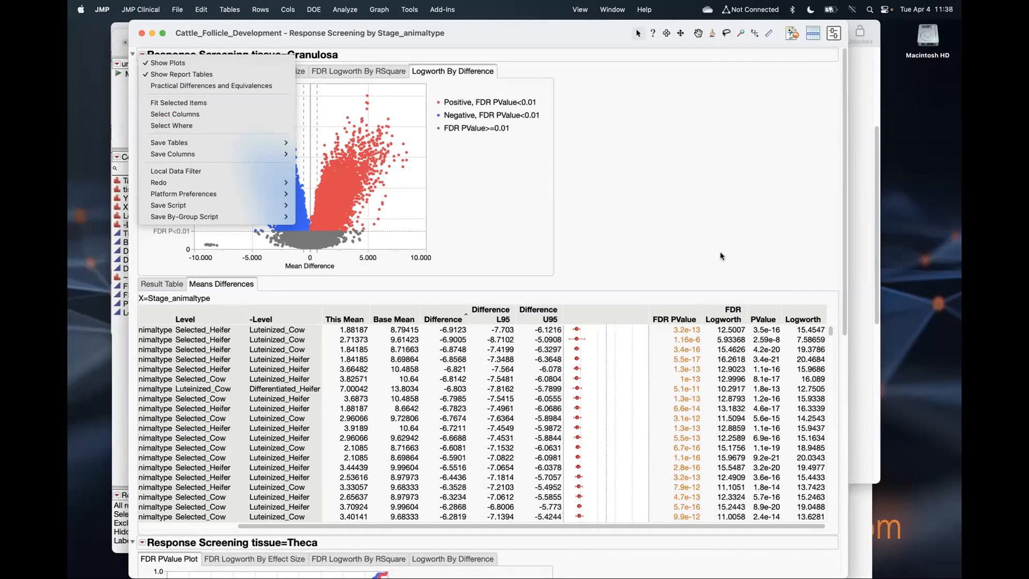
left_click(858, 343)
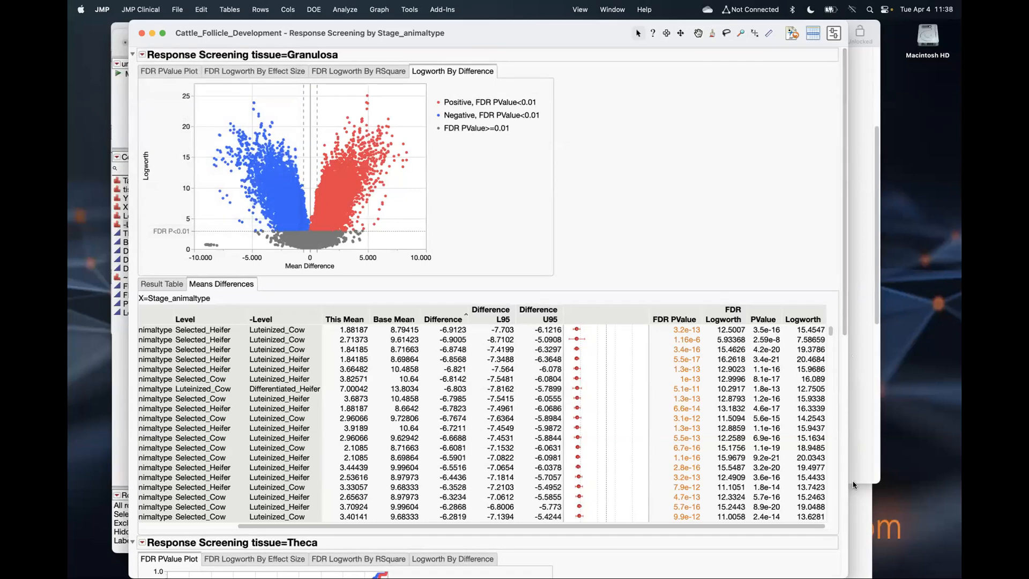
left_click(861, 499)
left_click_drag(573, 214, 570, 399)
left_click(329, 409)
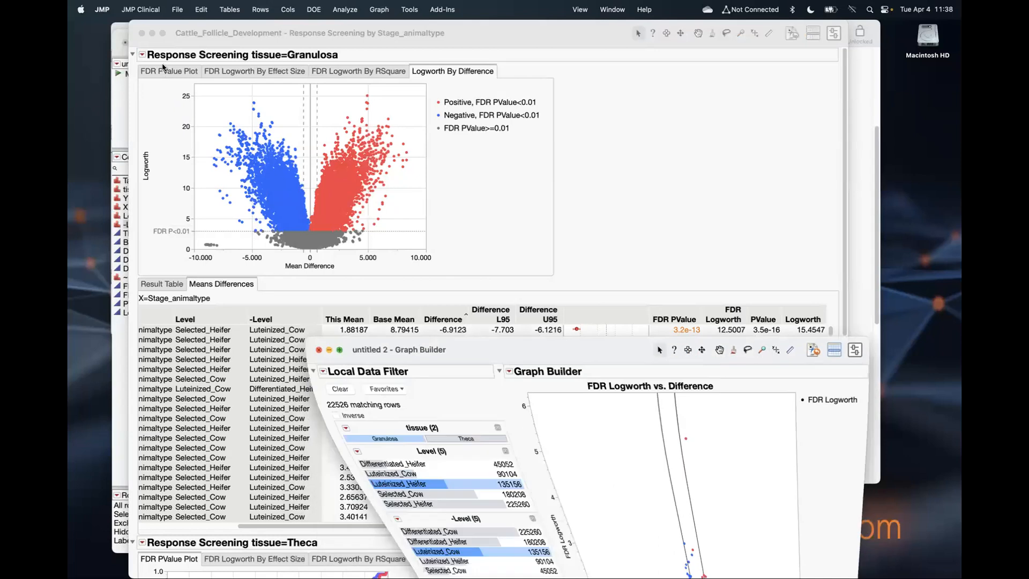
left_click(152, 33)
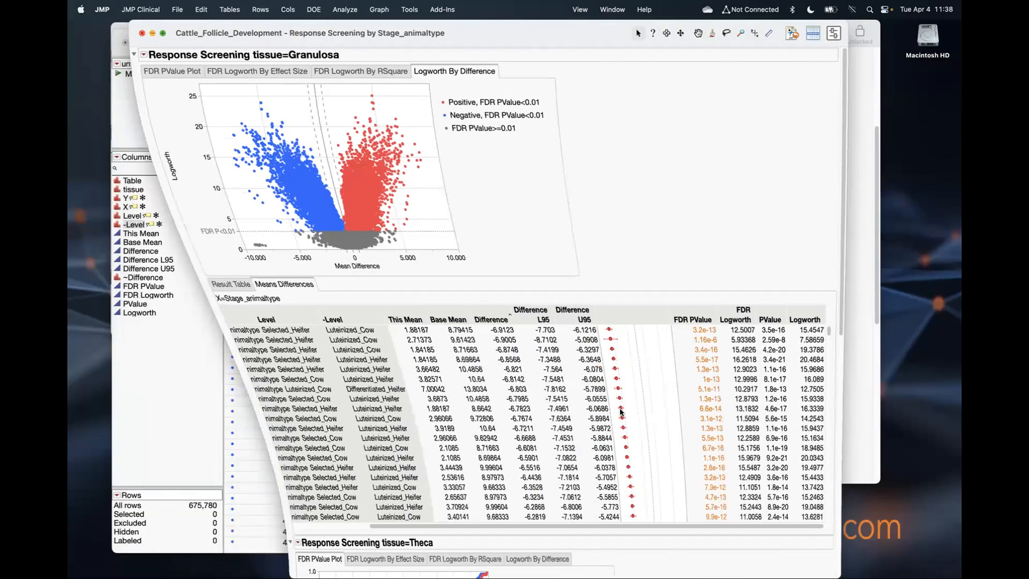
Step: Try running the journal's Subset script, minimize the untitled 2 data table, and try the script again
left_click(414, 326)
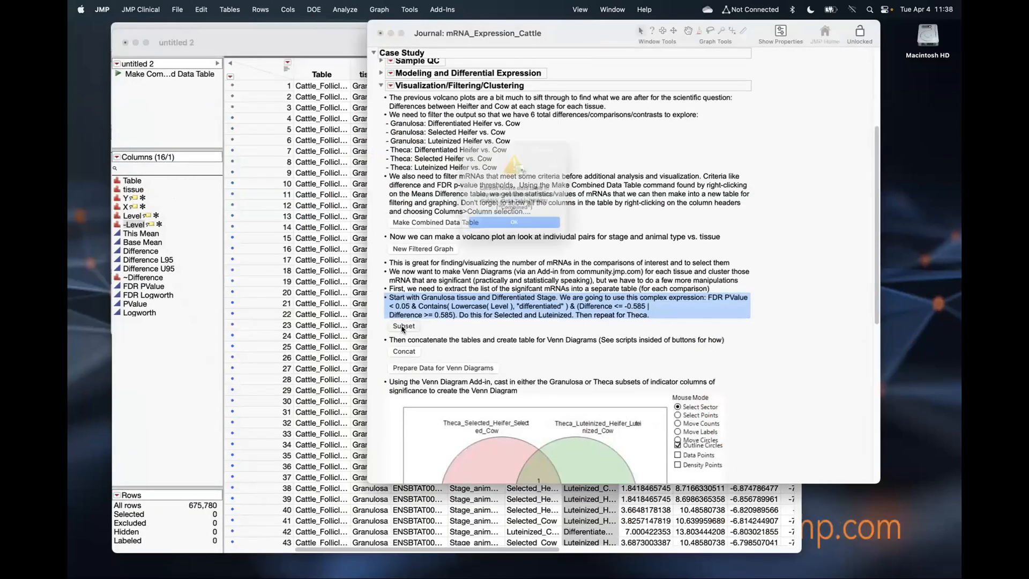
left_click(509, 231)
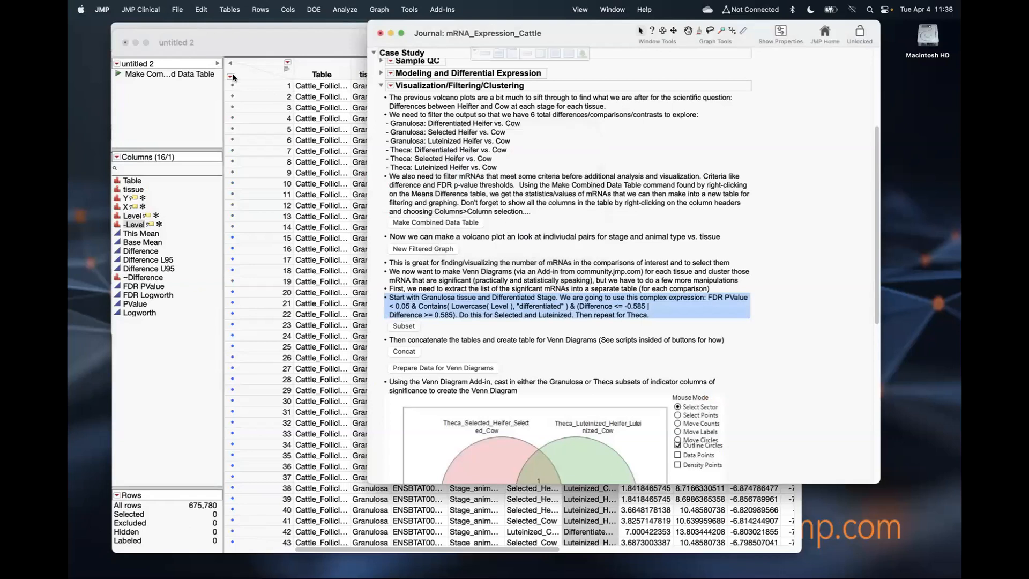
left_click(237, 37)
left_click_drag(252, 37, 268, 48)
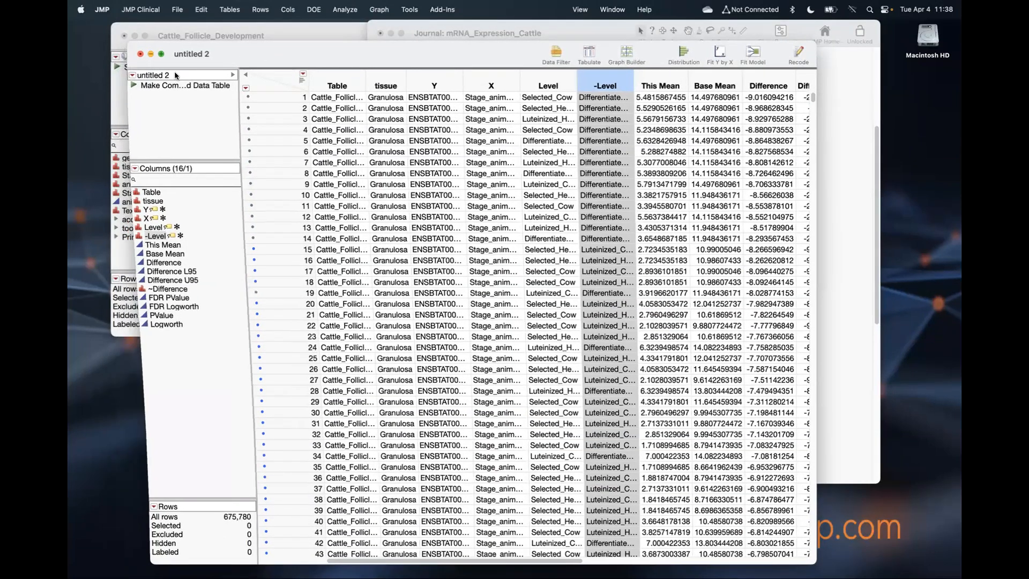
left_click(150, 53)
left_click(770, 387)
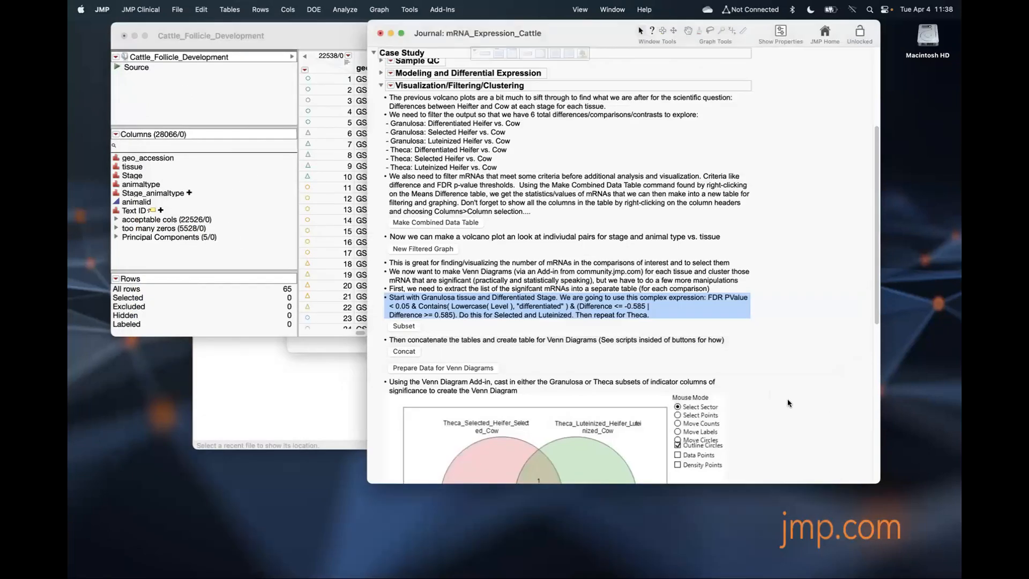
left_click(404, 326)
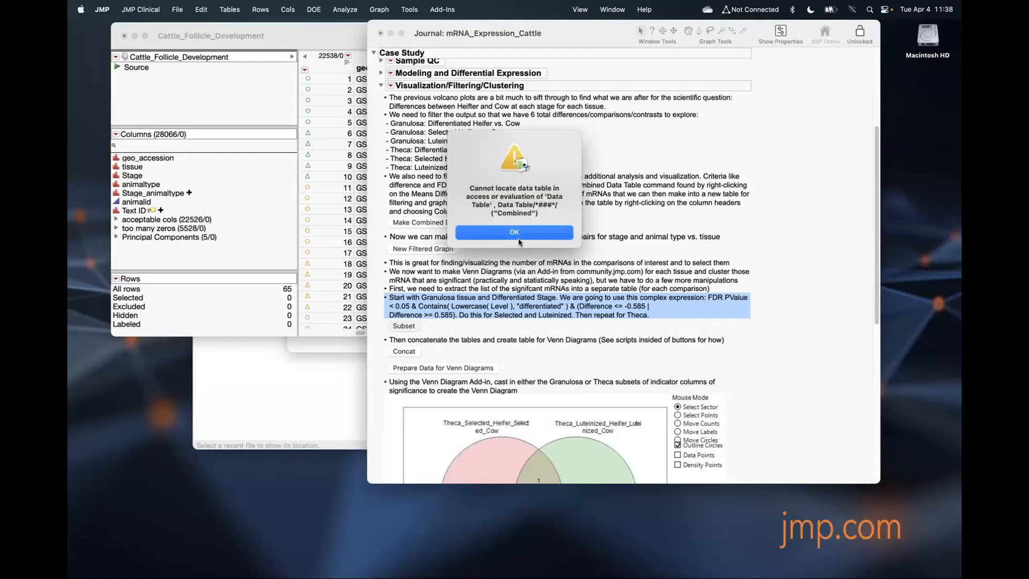
left_click(528, 231)
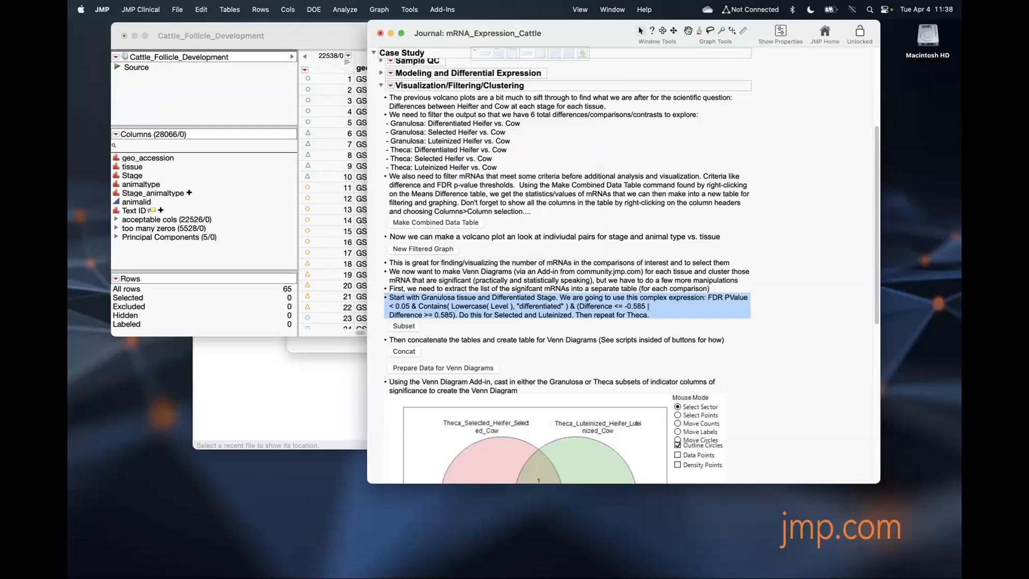
Step: Reopen the untitled 2 Graph Builder window from the JMP Home window list and close it
mouse_move(804, 563)
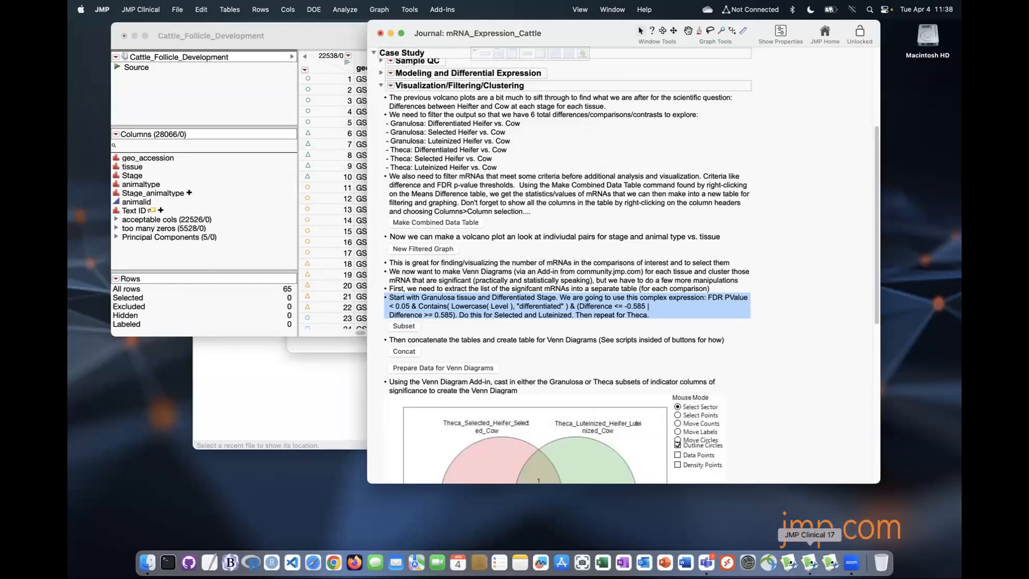
right_click(809, 562)
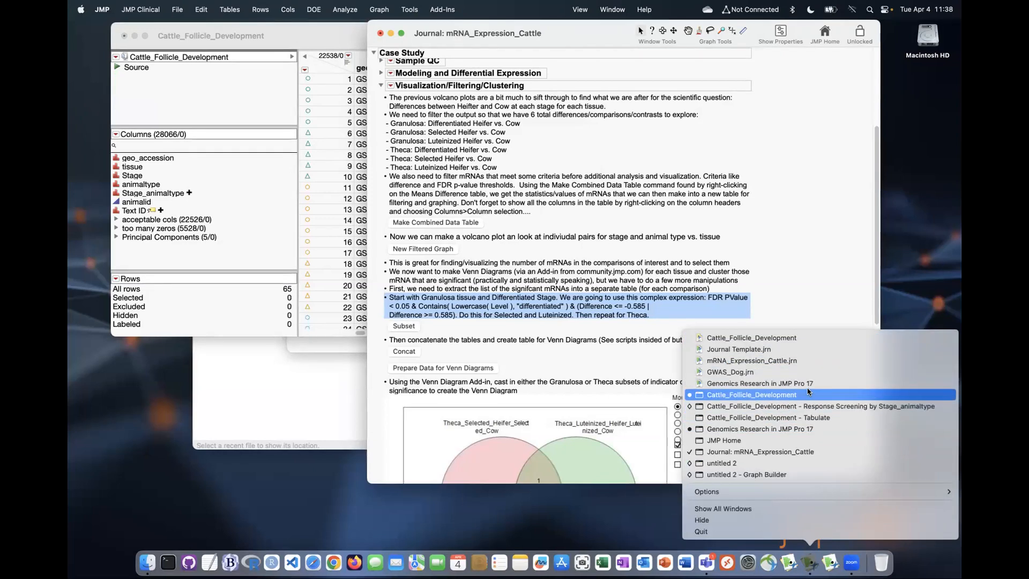
left_click(822, 273)
left_click(257, 422)
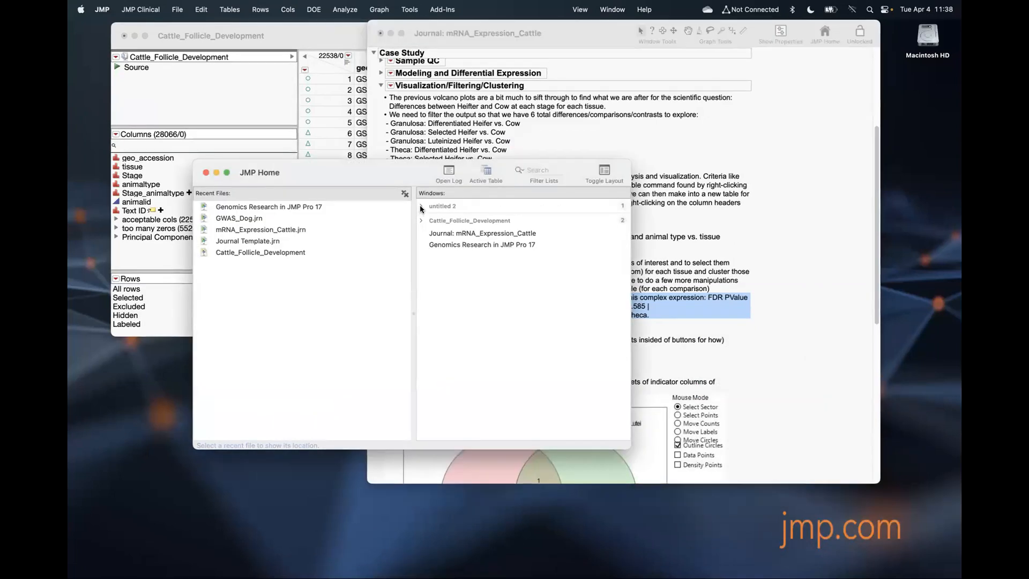
left_click(419, 207)
double_click(460, 220)
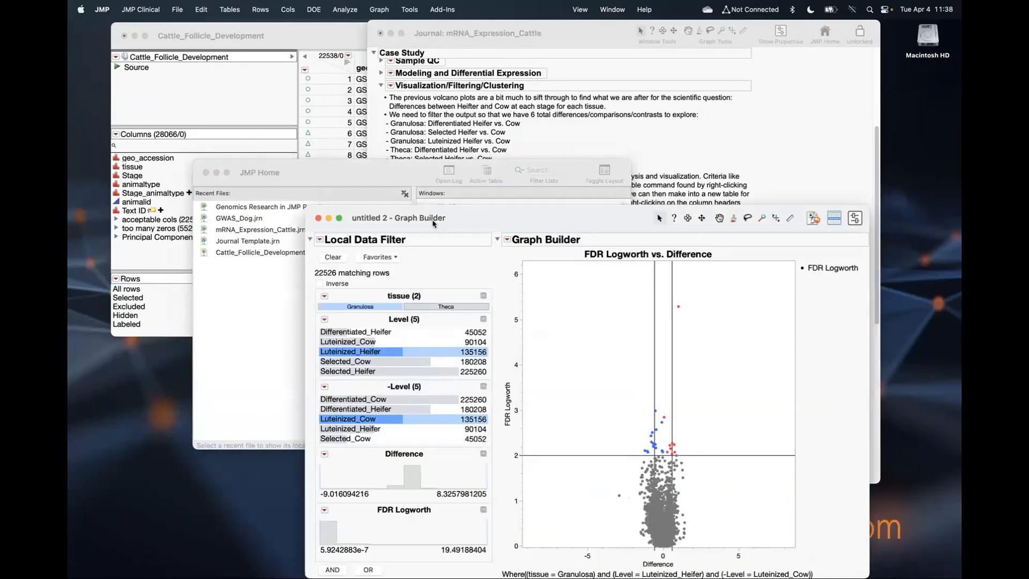
left_click(318, 219)
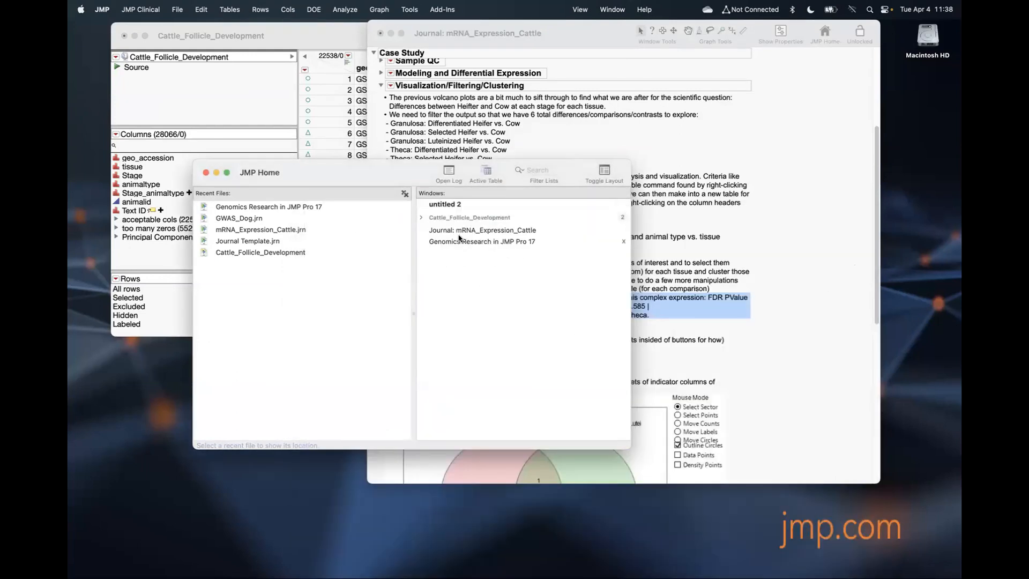
Step: Reopen the untitled 2 data table from JMP Home, close it, and bring the mRNA_Expression_Cattle journal forward
left_click(454, 206)
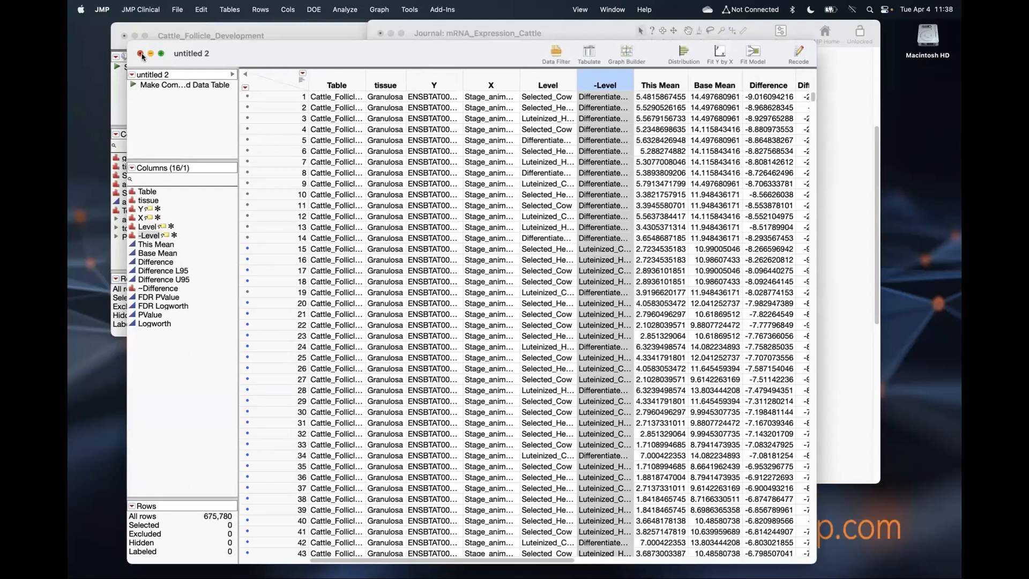
left_click(142, 54)
left_click(497, 348)
left_click(740, 332)
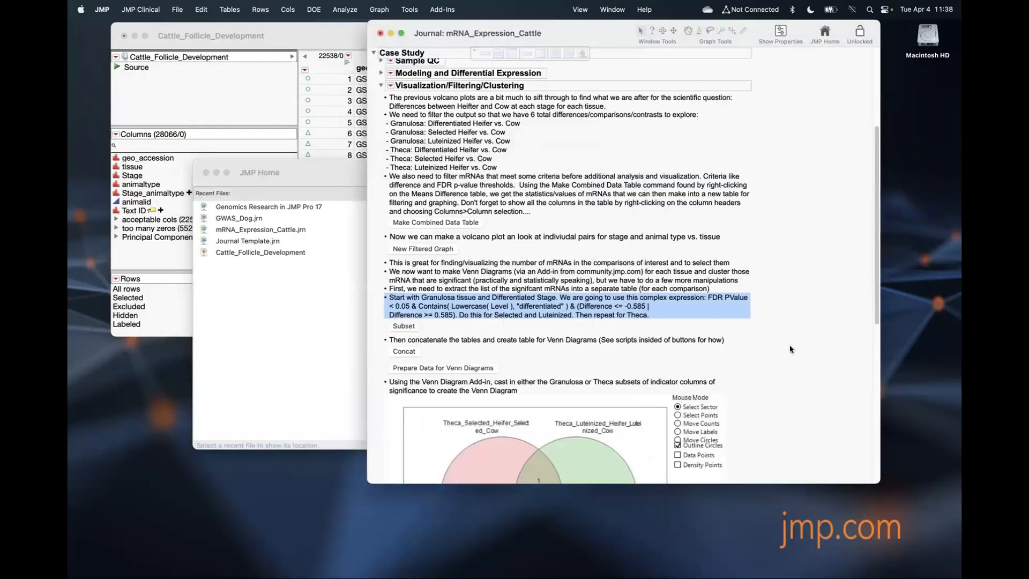
Step: Run the journal's Make Combined Data Table script and move the new table clear of the journal text
left_click(463, 222)
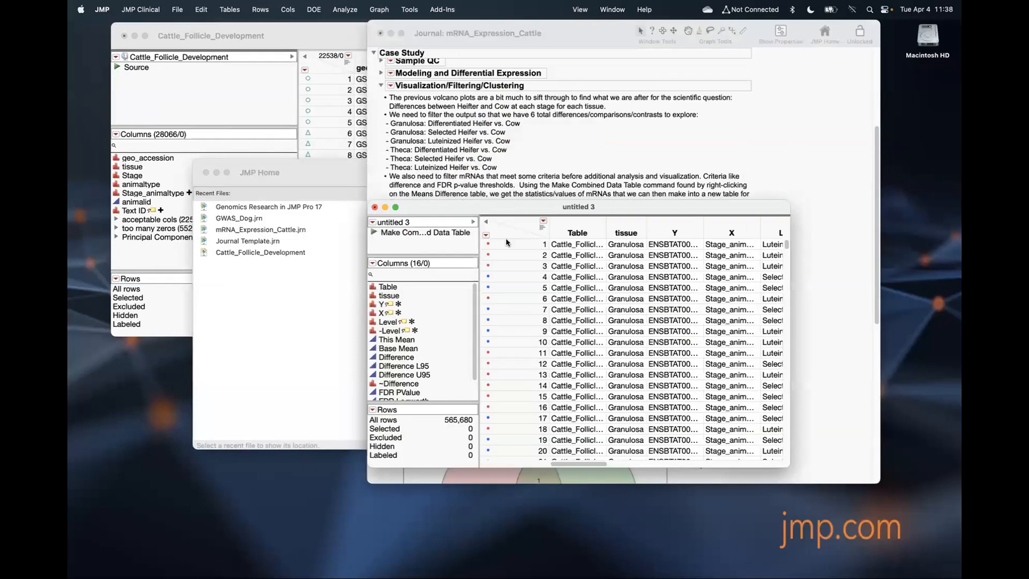
left_click_drag(499, 219, 227, 85)
left_click(799, 348)
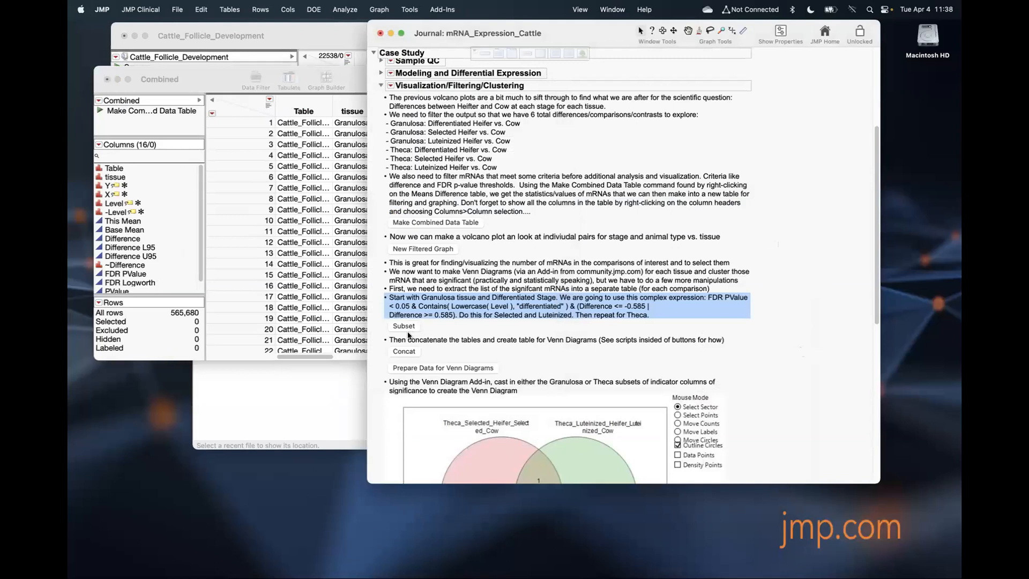
Step: Run the journal's Subset script, concatenate the subsets with its Concat script, and move the concatenated table clear of the journal
left_click(405, 327)
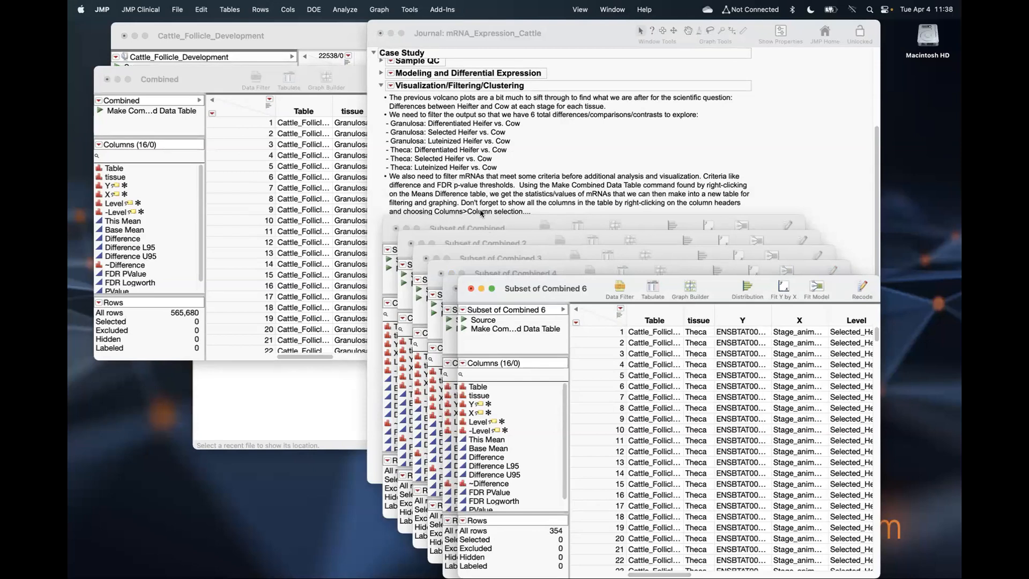
left_click(706, 141)
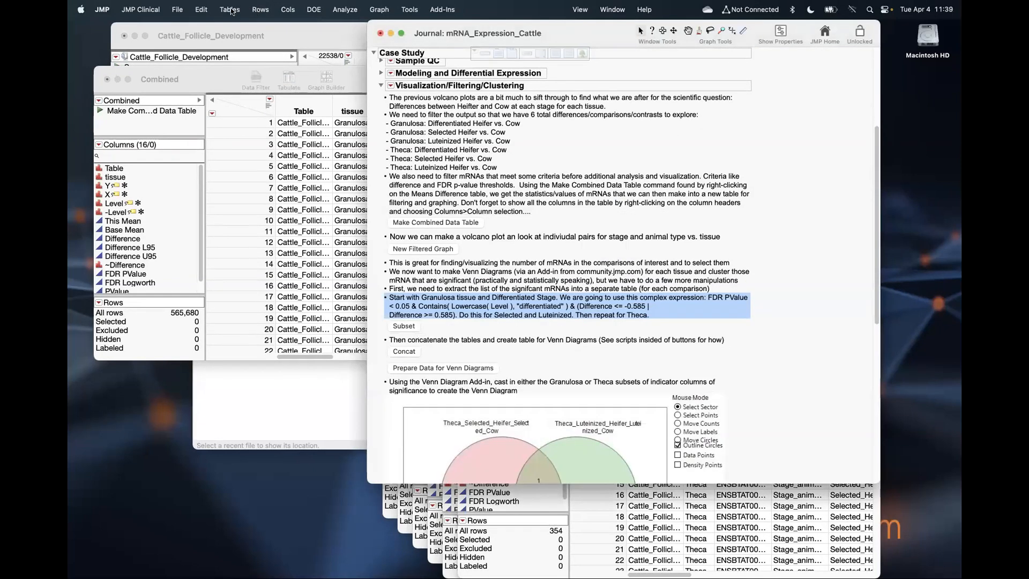
left_click(231, 10)
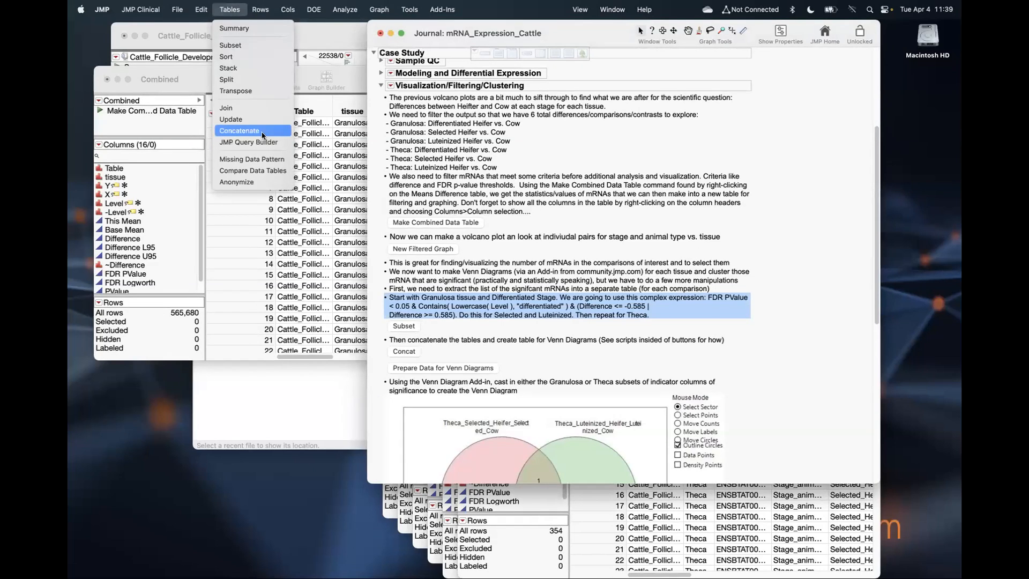
left_click(399, 353)
left_click(400, 352)
left_click_drag(610, 35, 237, 30)
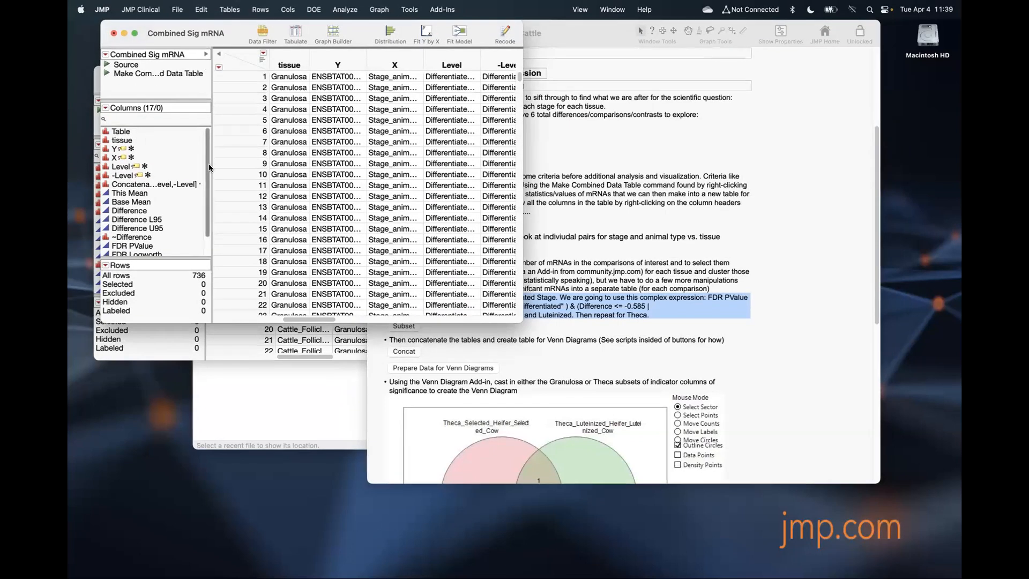
Step: Enlarge the Combined Sig mRNA table and examine its columns from the concatenated tissue and level labels through to Logworth
scroll(206, 182, "down", 3)
scroll(207, 209, "up", 3)
left_click(837, 347)
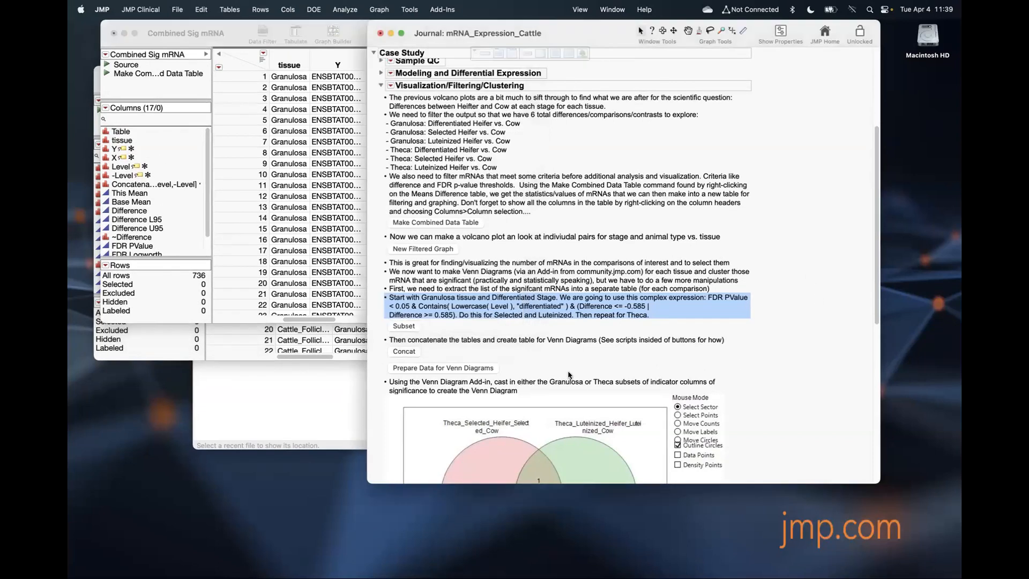
left_click(193, 317)
left_click_drag(519, 318, 902, 402)
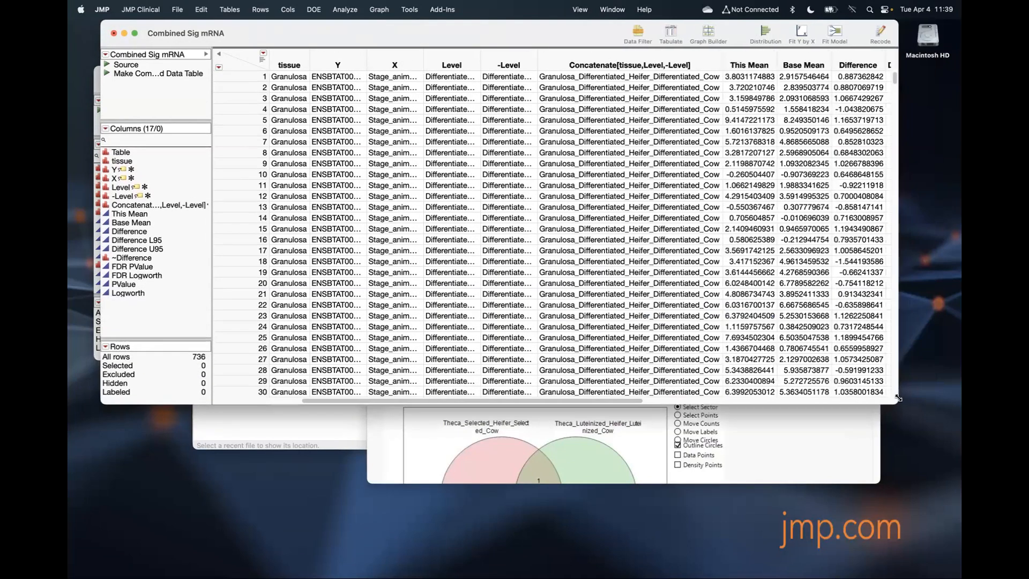
scroll(763, 404, "right", 10)
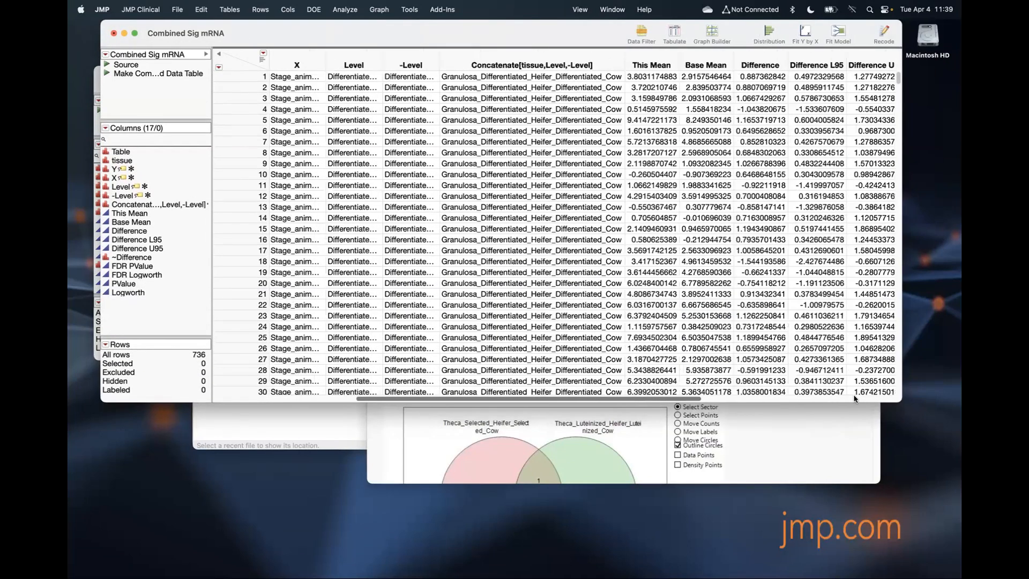
scroll(883, 395, "right", 2)
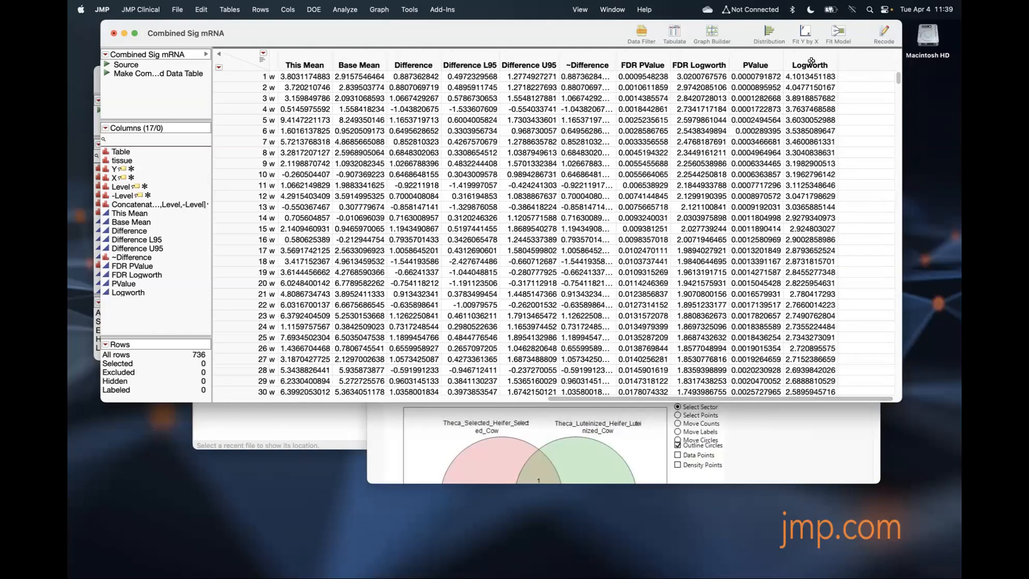
left_click(812, 61)
left_click(701, 60)
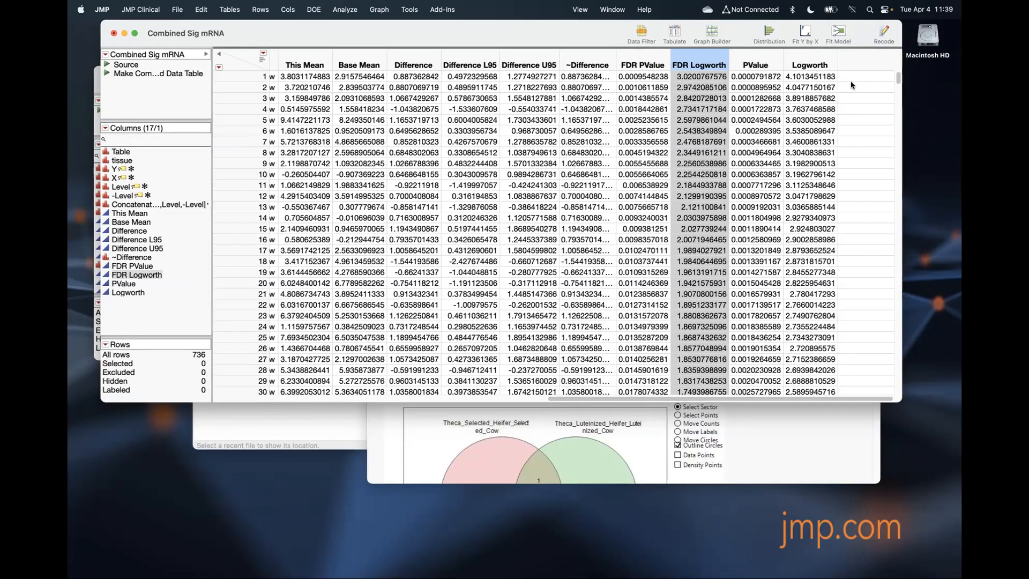
Step: Add a numeric column named Sig after Logworth in the Combined Sig mRNA table, initialized to the constant 1
double_click(853, 59)
left_click(853, 54)
right_click(853, 55)
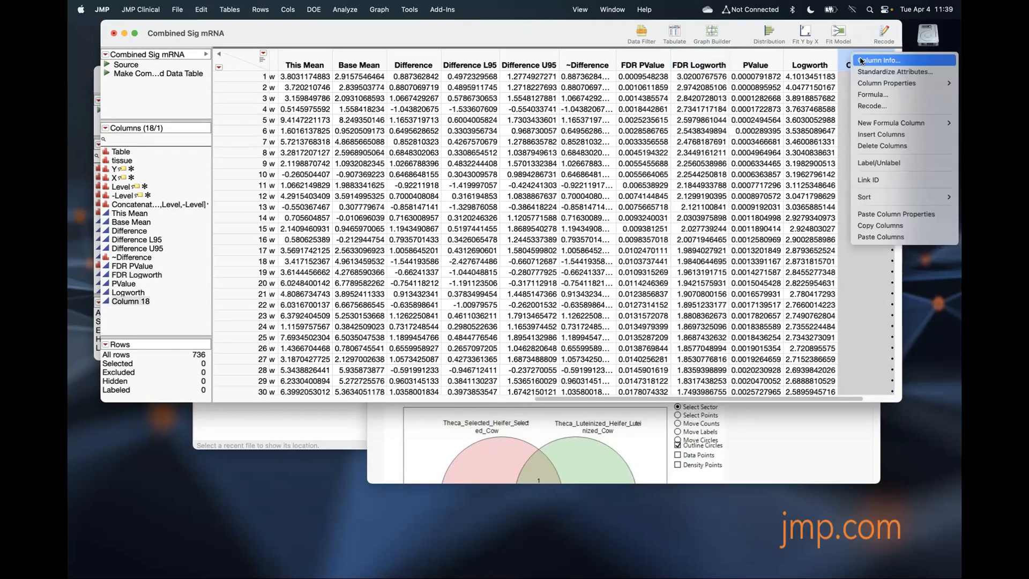
left_click(870, 62)
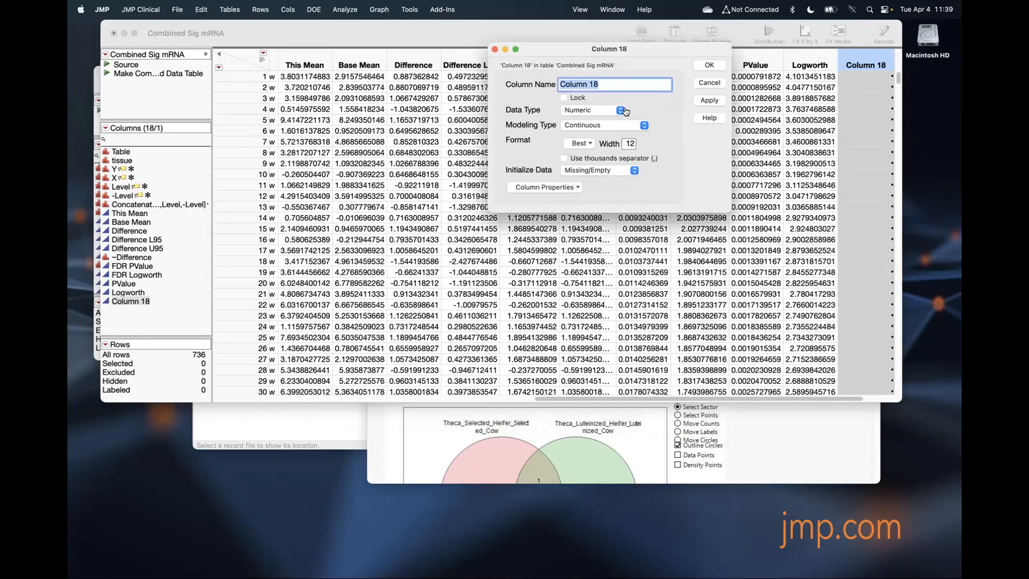
type("Sig")
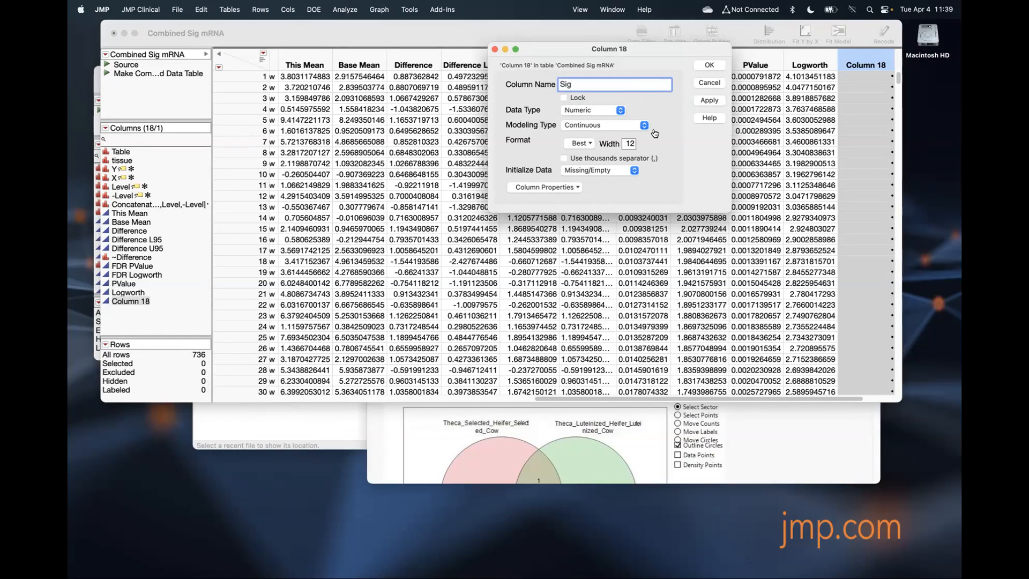
left_click(619, 169)
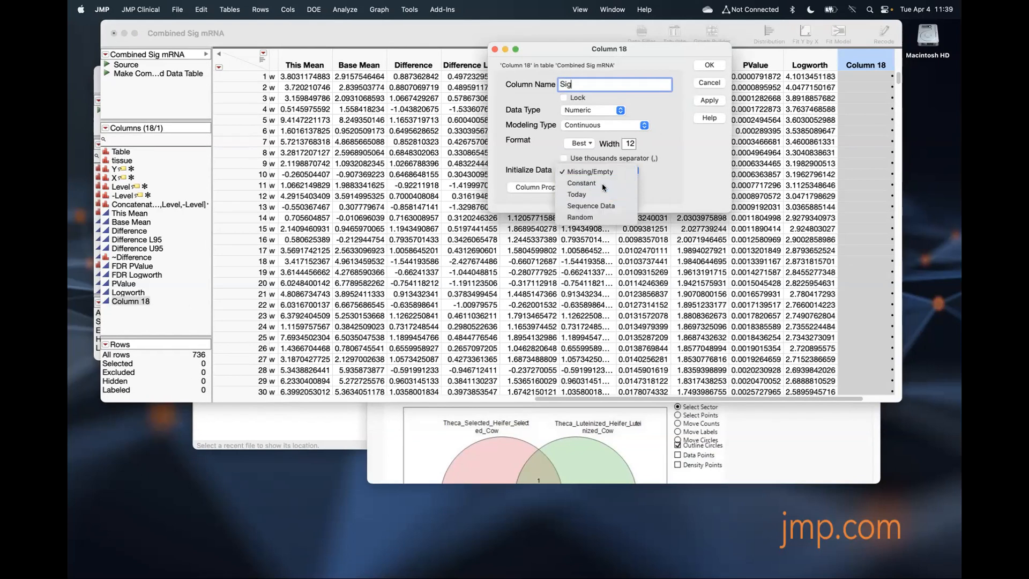
type("ig")
left_click(602, 183)
left_click(713, 65)
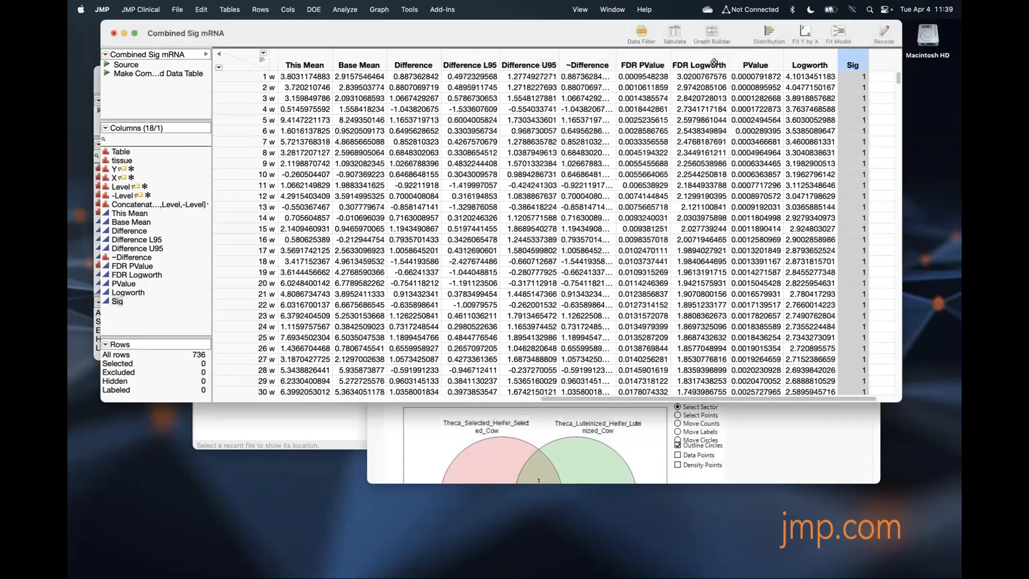
Step: Delete the Sig column from the Combined Sig mRNA table and bring the journal forward
right_click(852, 57)
left_click(895, 147)
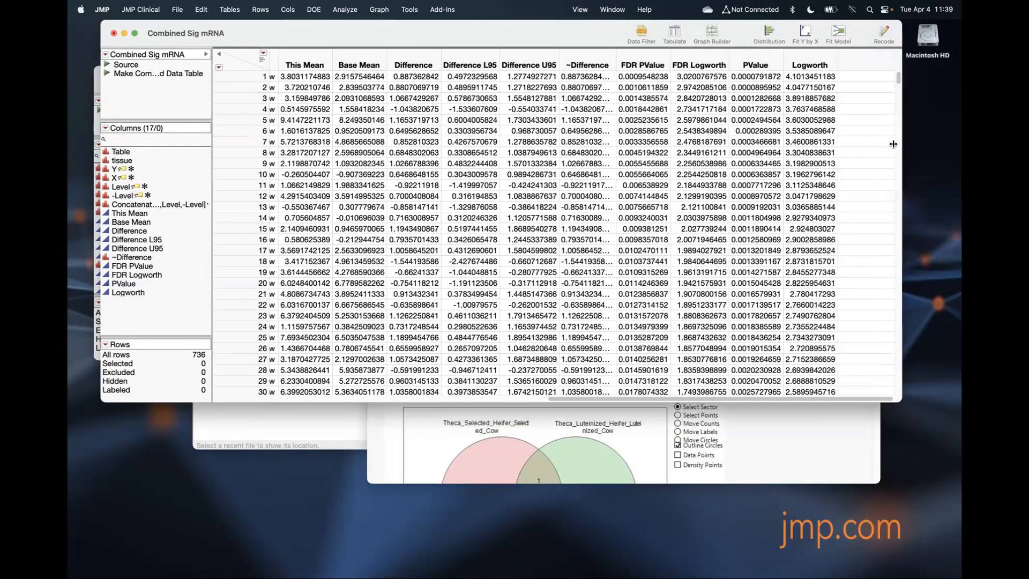
left_click(828, 445)
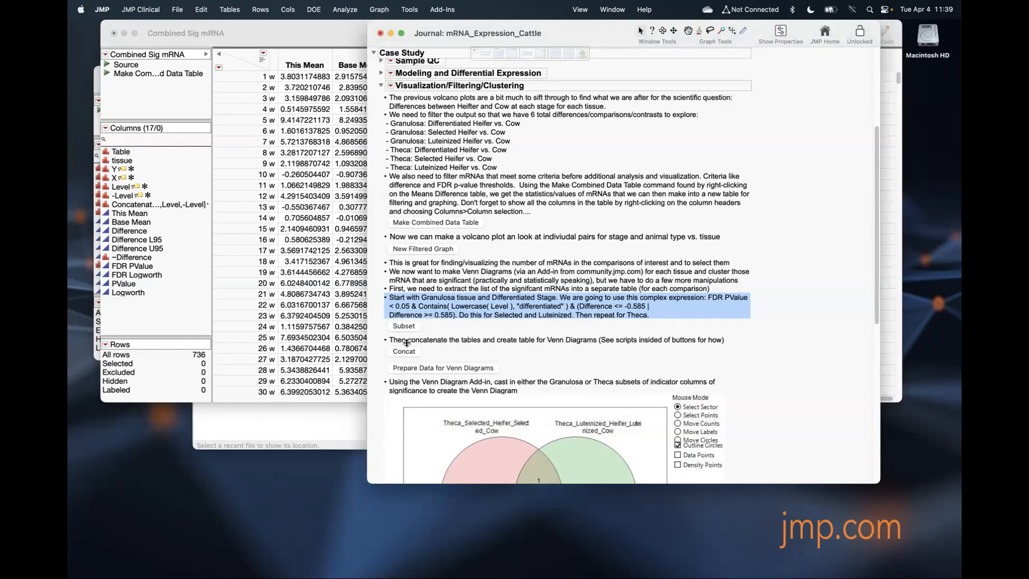
Step: Run the journal's Prepare Data for Venn Diagrams script, enlarge the resulting transposed table and widen its Label column to show full entries
left_click(427, 369)
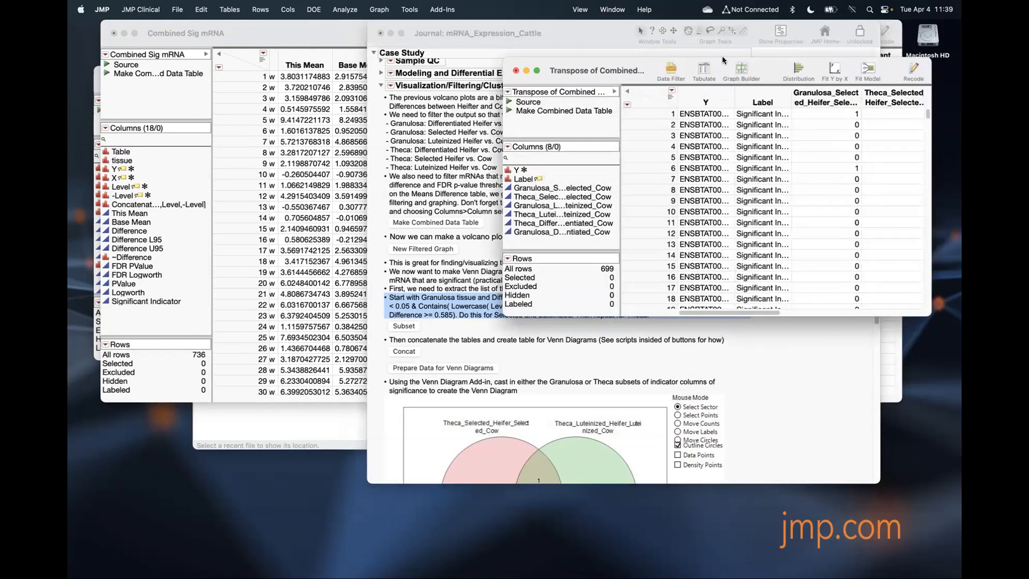
left_click_drag(748, 72, 488, 112)
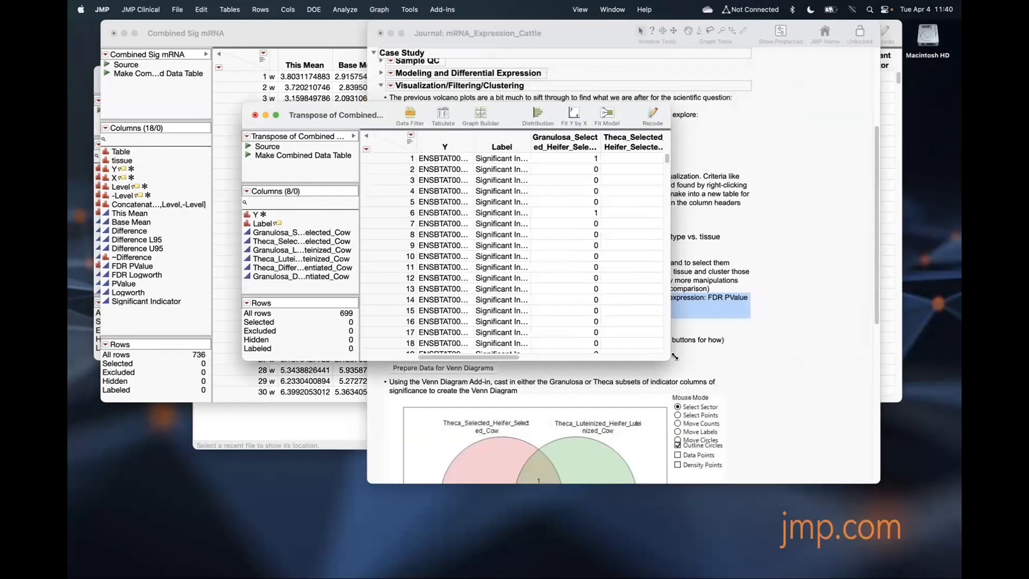
left_click_drag(672, 357, 956, 388)
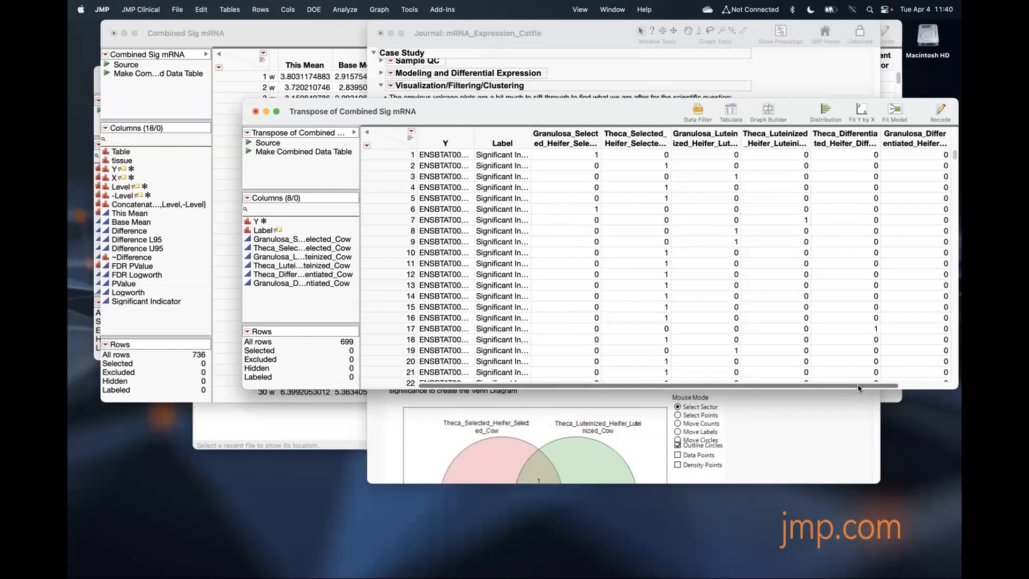
left_click_drag(858, 387, 909, 386)
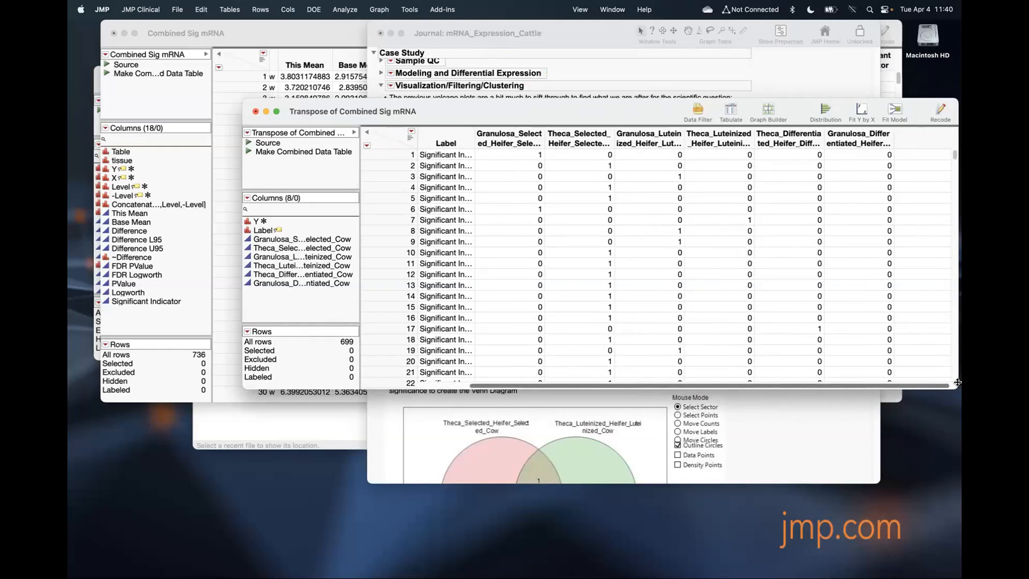
scroll(957, 382, "left", 3)
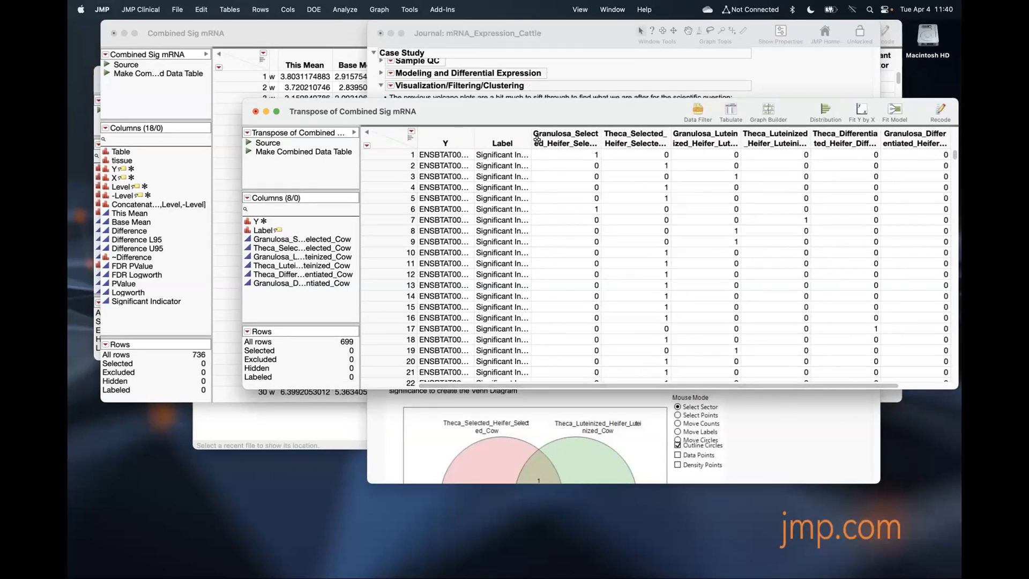
left_click_drag(531, 138, 577, 139)
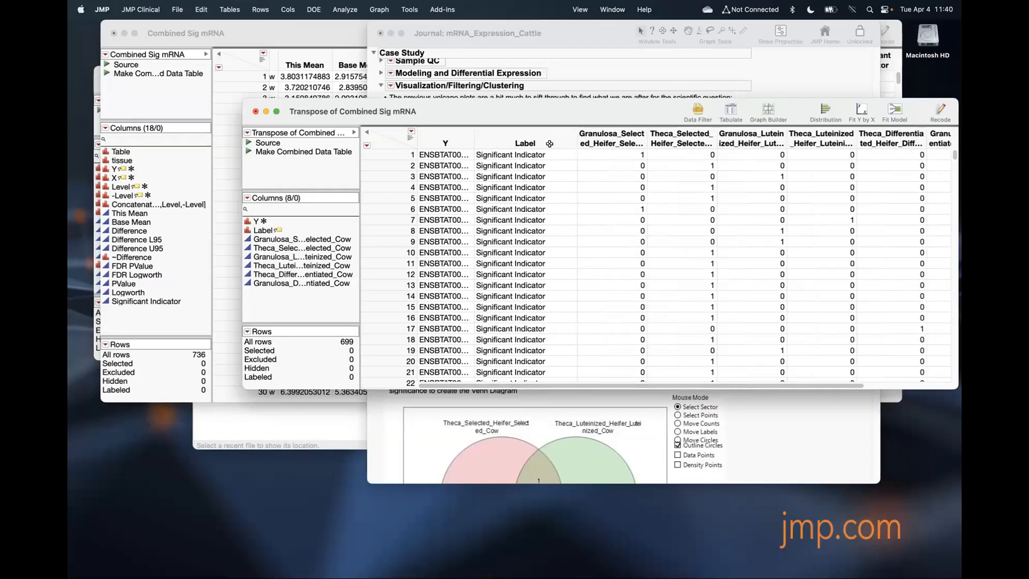
Step: Review the Standardize Attributes options for the Significant Indicator column in the Combined Sig mRNA table, and cancel without applying any
left_click(321, 33)
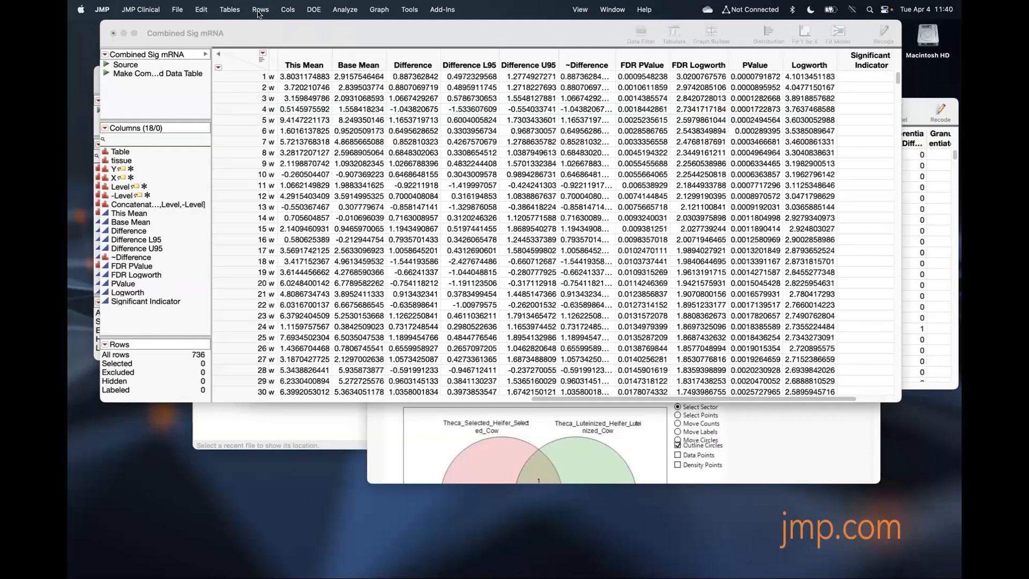
left_click(230, 9)
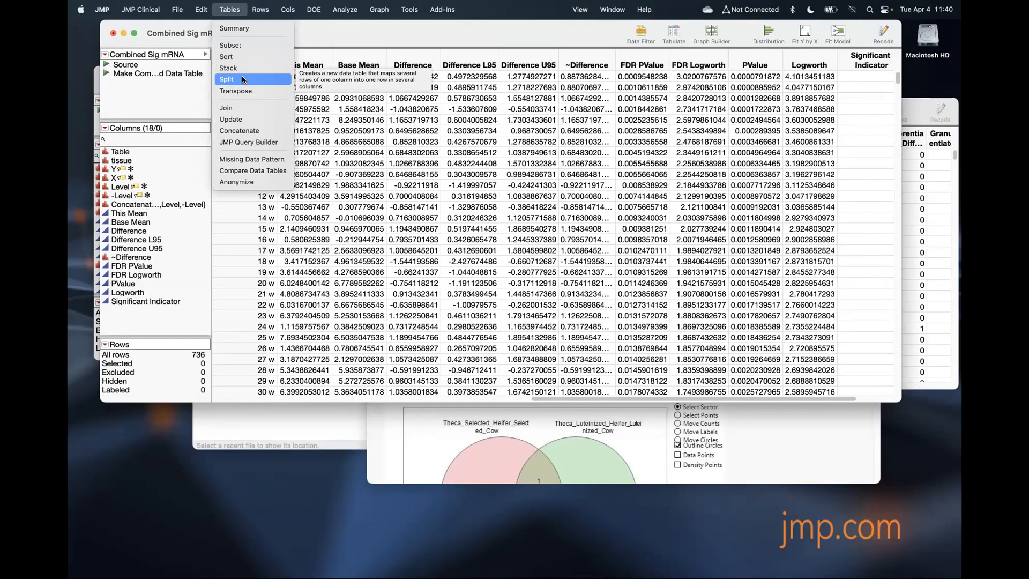
left_click(346, 33)
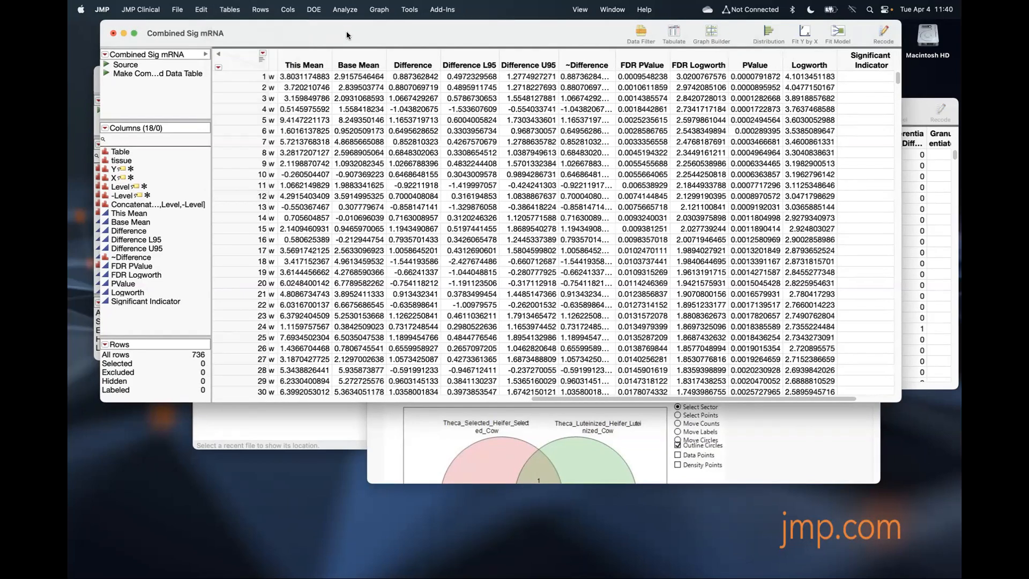
left_click(288, 10)
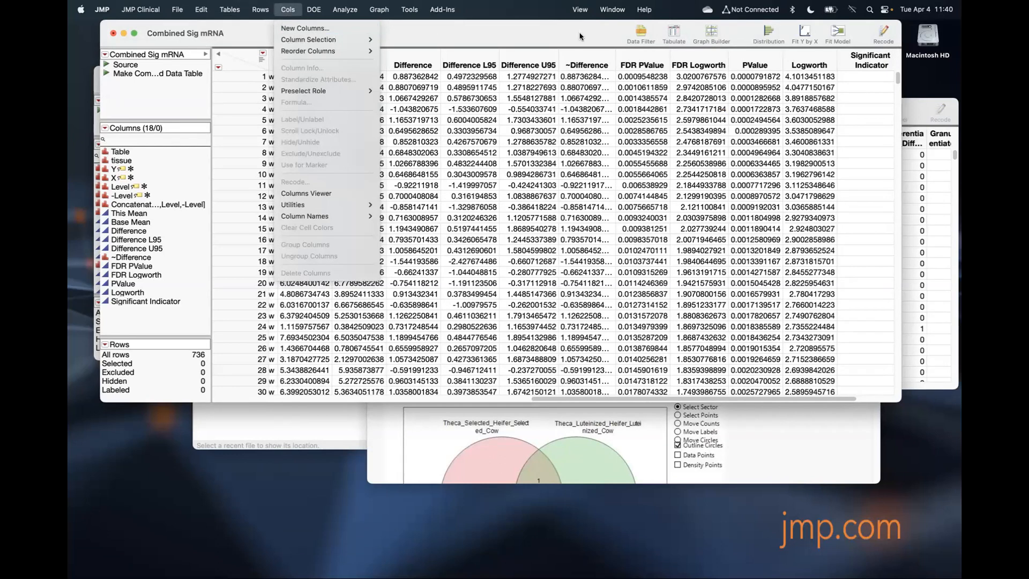
left_click(869, 59)
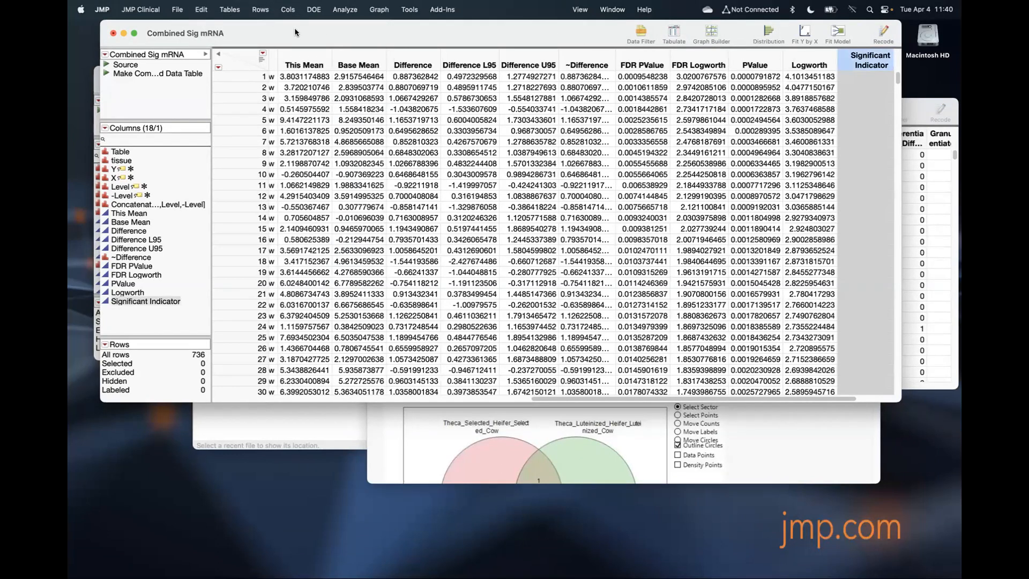
left_click(288, 9)
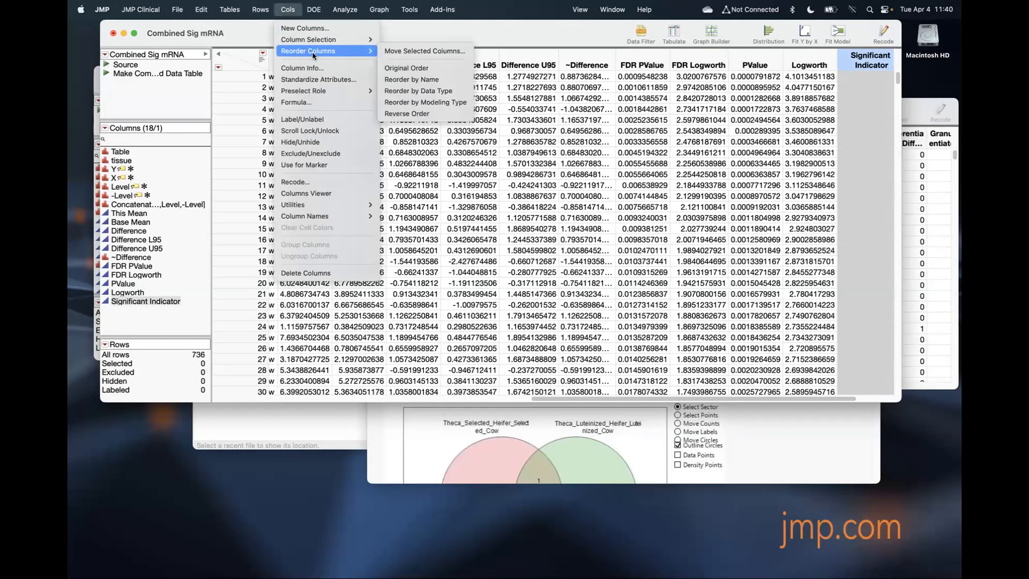
left_click(319, 79)
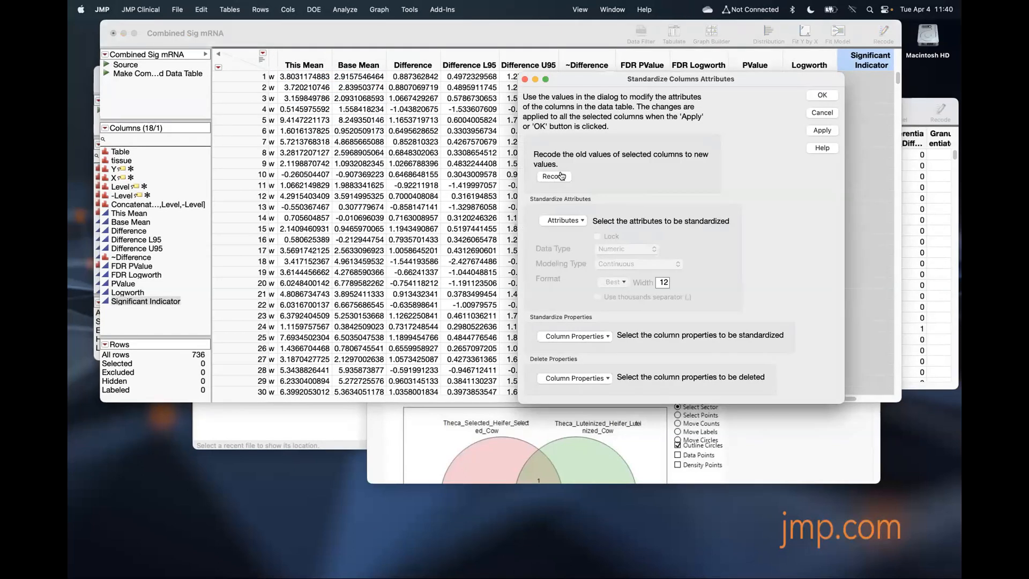
left_click(822, 112)
Step: Move the Transpose of Combined Sig mRNA table clear and examine the journal's example Venn diagram for the Theca comparisons
left_click(925, 108)
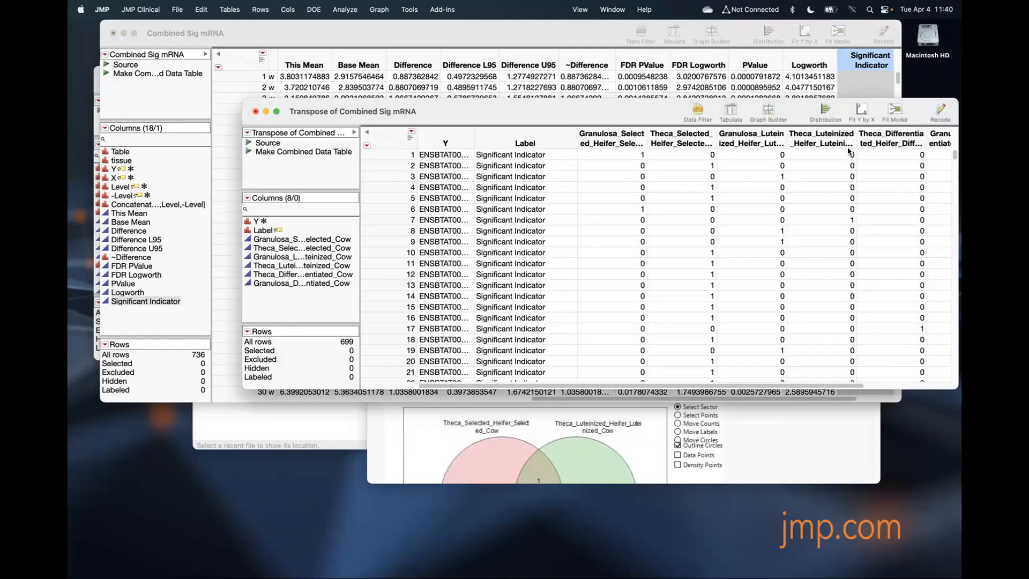
left_click_drag(603, 105, 512, 64)
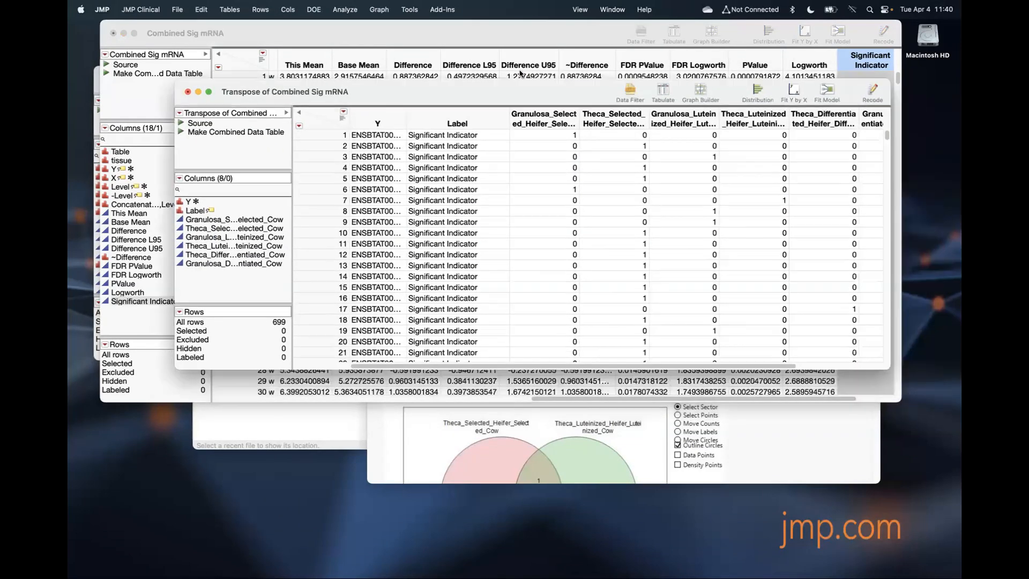
left_click(831, 409)
scroll(831, 410, "down", 10)
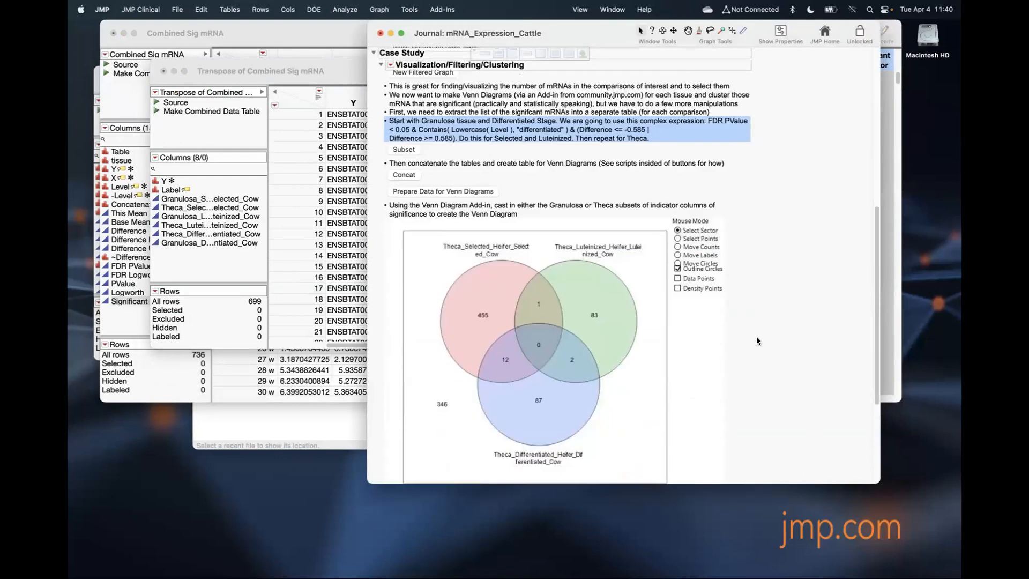
Step: Start the Venn Diagram add-in for a single table with 0-1 variables on the Transpose of Combined Sig mRNA table
left_click(336, 64)
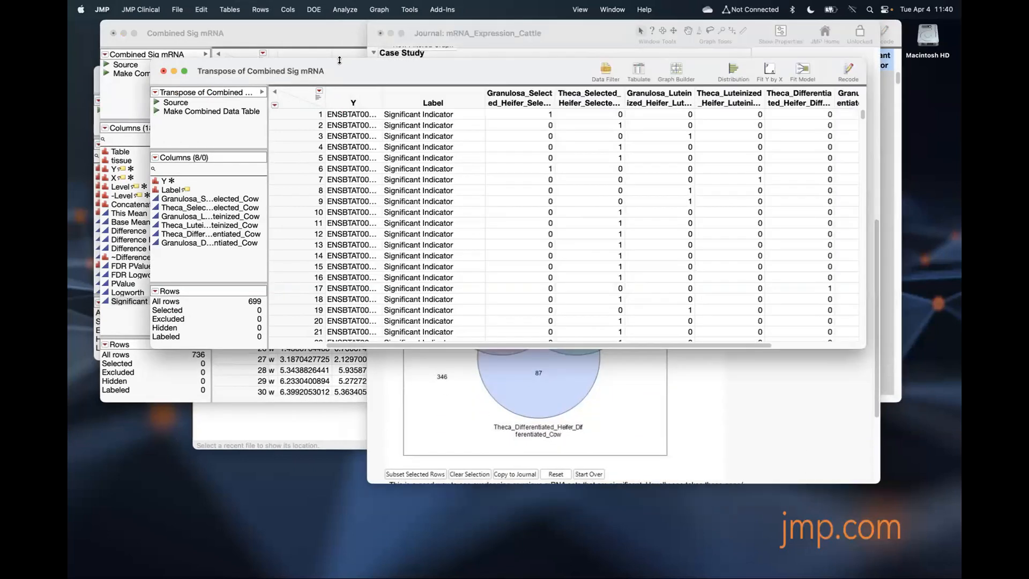
left_click(443, 10)
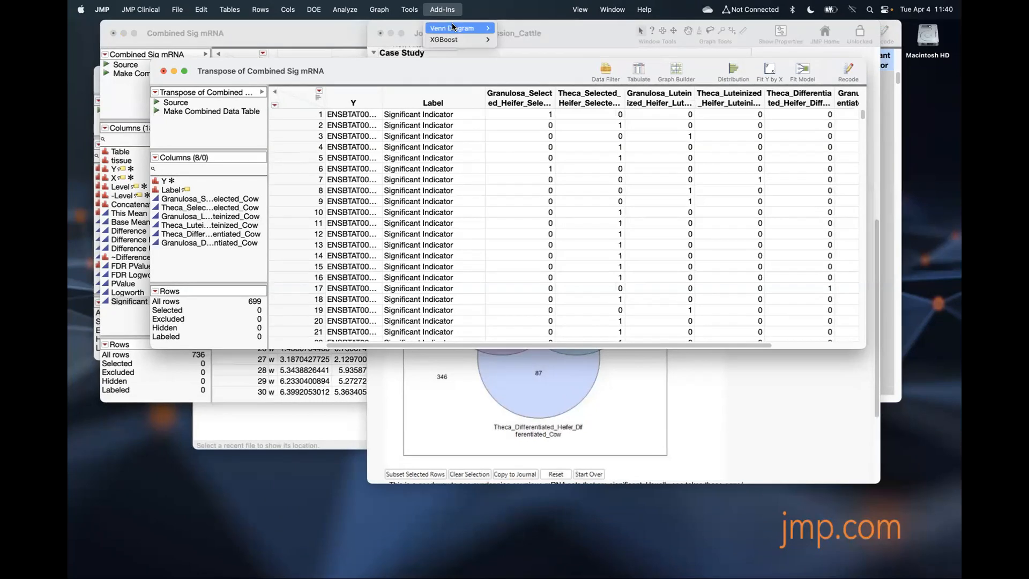
mouse_move(452, 25)
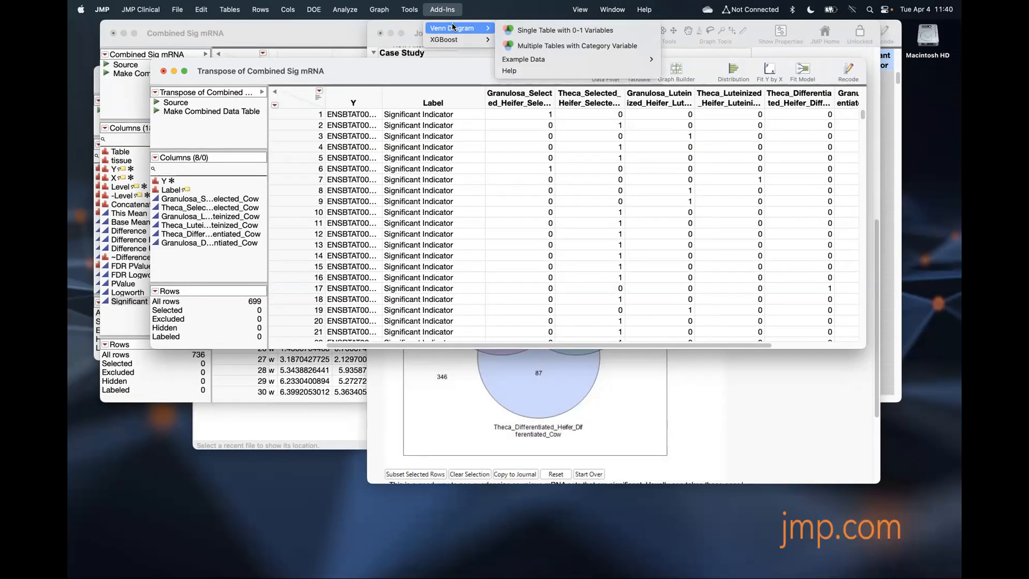
left_click(538, 31)
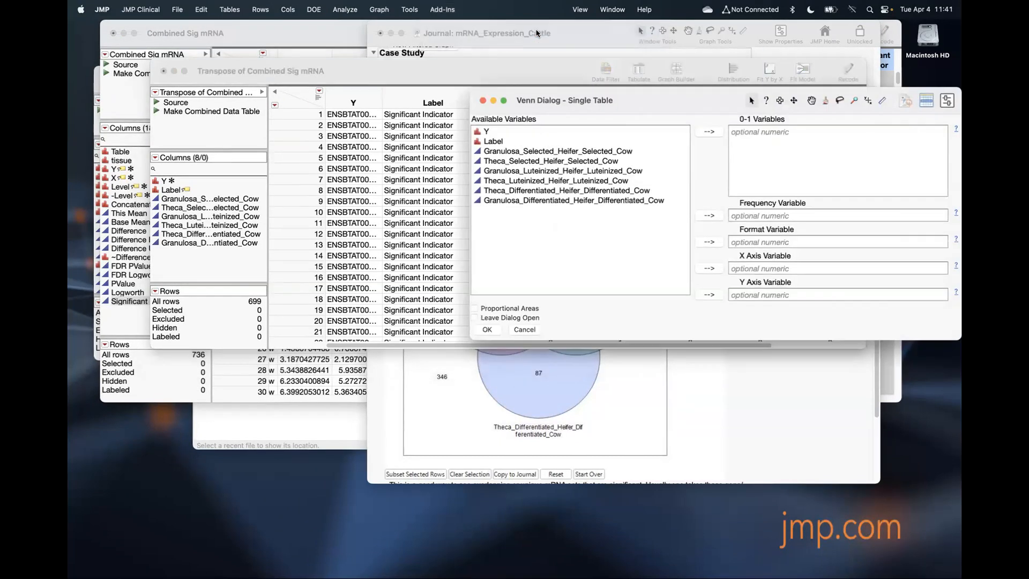
Step: Create a Venn diagram from the Granulosa Selected, Luteinized and Differentiated Heifer/Cow variables, and move its window clear of the dialog
left_click(541, 150)
left_click(539, 170, "super")
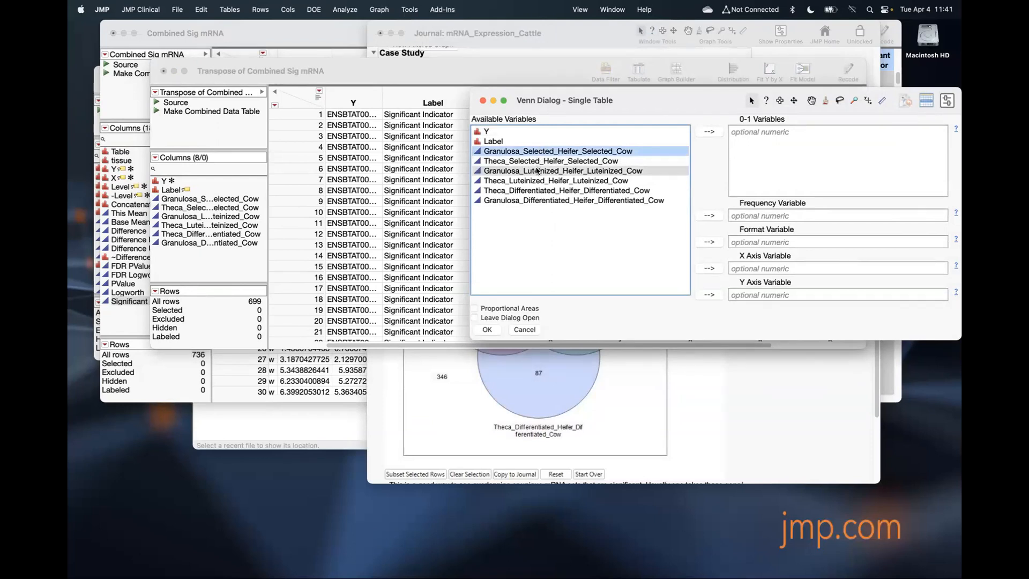
left_click(534, 201, "super")
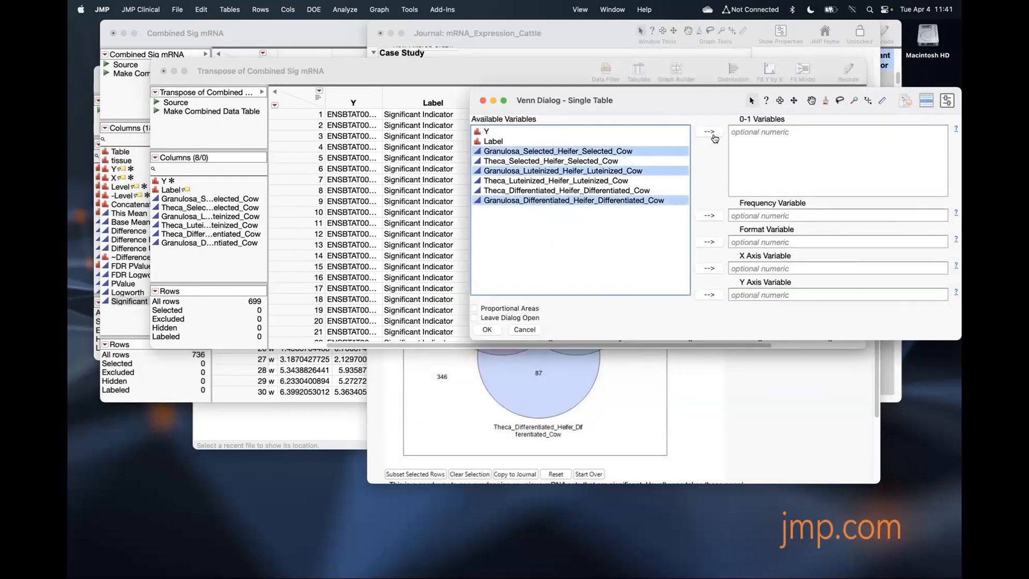
left_click(710, 132)
left_click(486, 329)
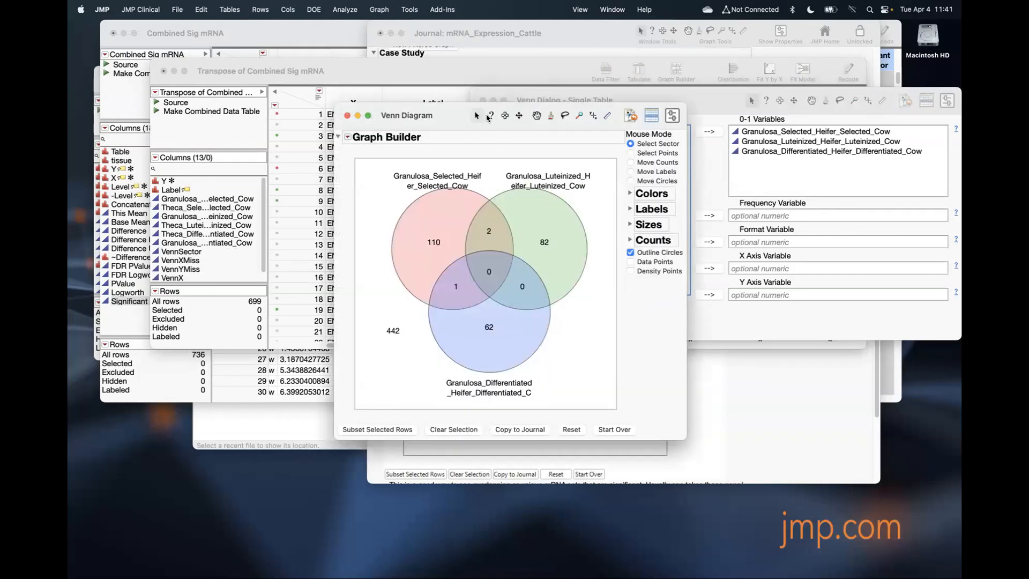
left_click_drag(462, 115, 124, 65)
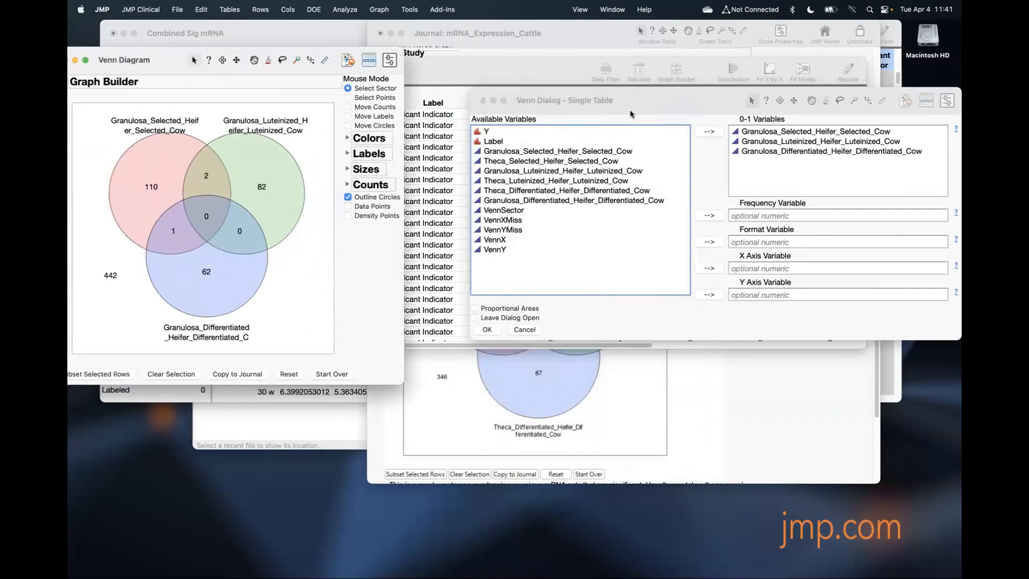
Step: Replace the 0-1 variables with Theca_Selected, Theca_Luteinized and Granulosa_Differentiated, and create a second Venn diagram
left_click(547, 161)
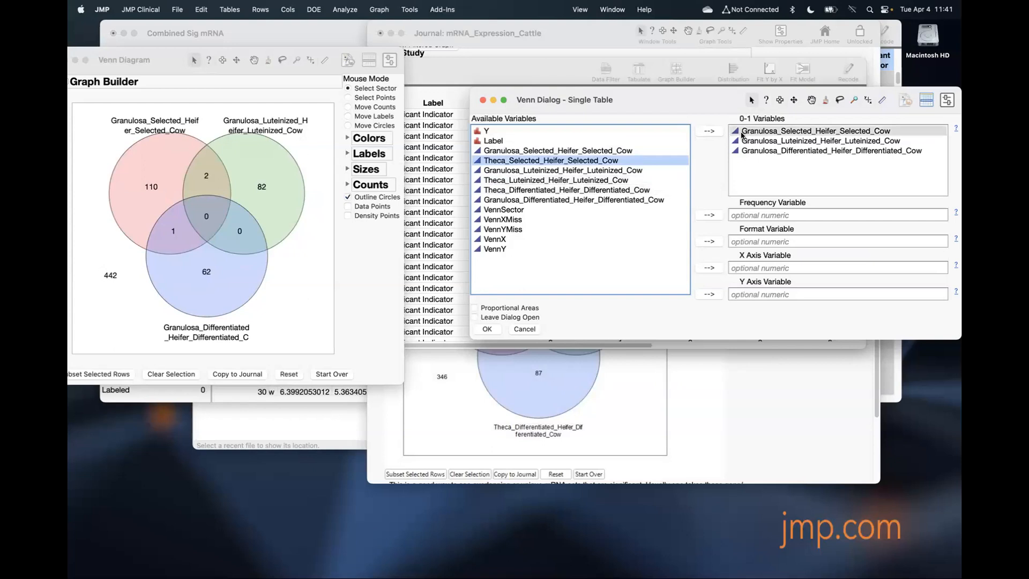
left_click_drag(756, 130, 756, 155)
left_click(709, 133)
left_click(569, 160)
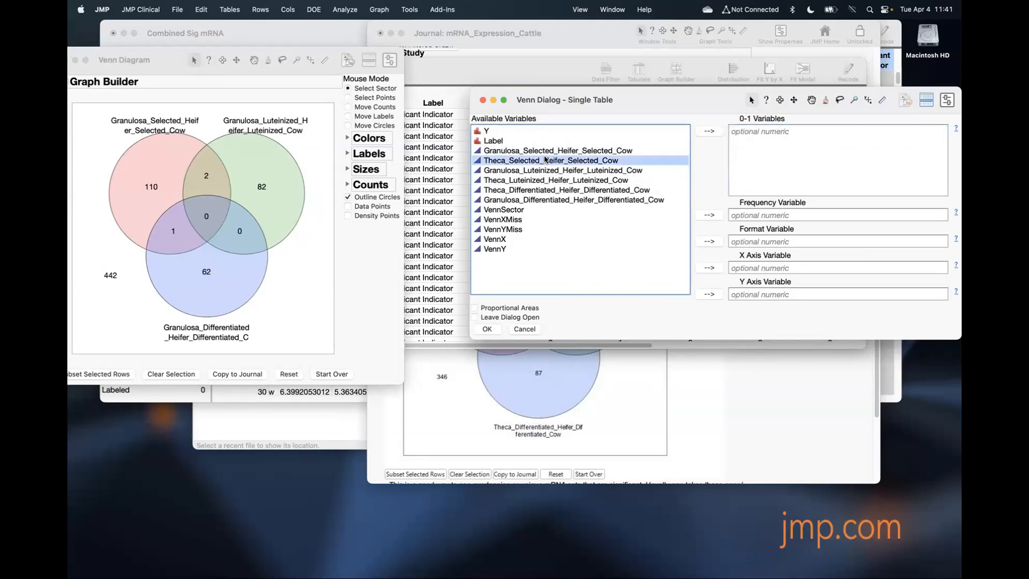
left_click(570, 180, "super")
left_click(572, 199, "super")
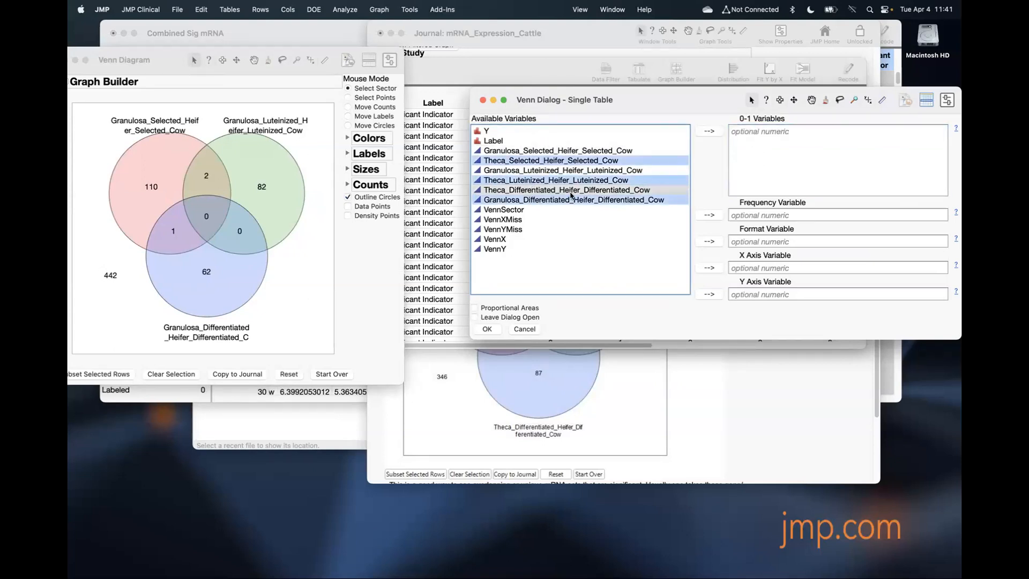
left_click(709, 131)
left_click(497, 331)
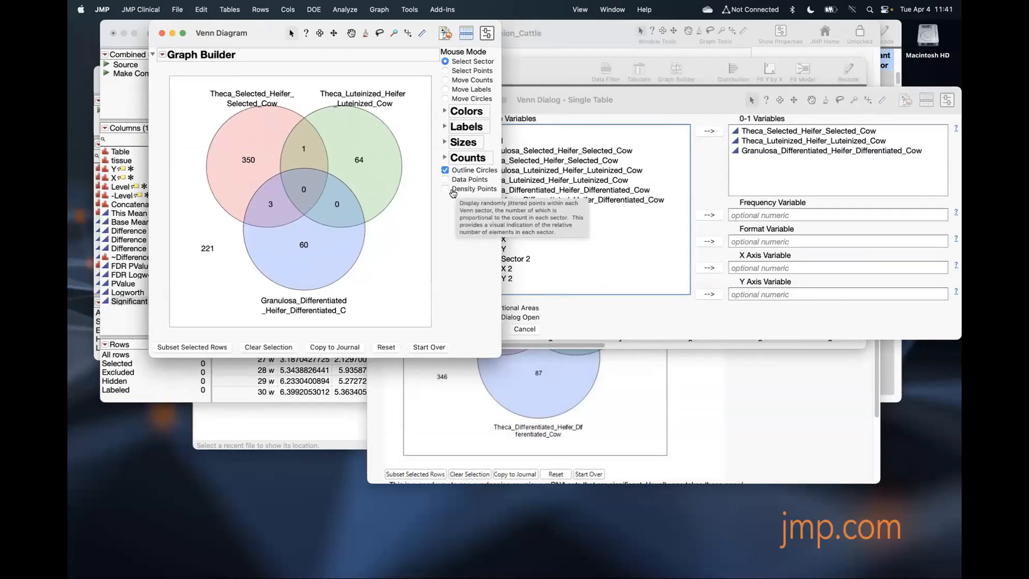
Step: Show the density points in the new Venn diagram and hide them again
left_click(445, 191)
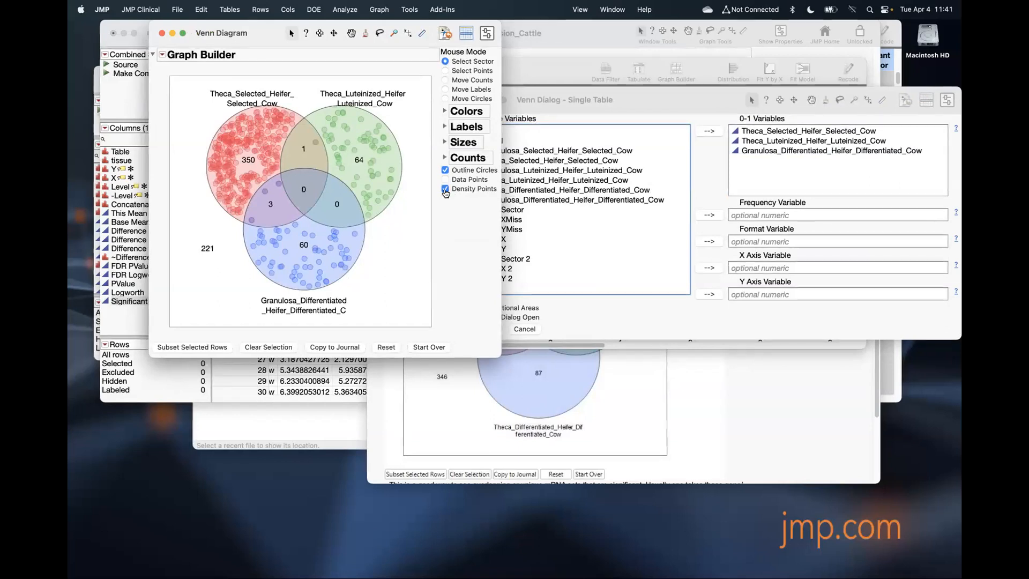
left_click(445, 190)
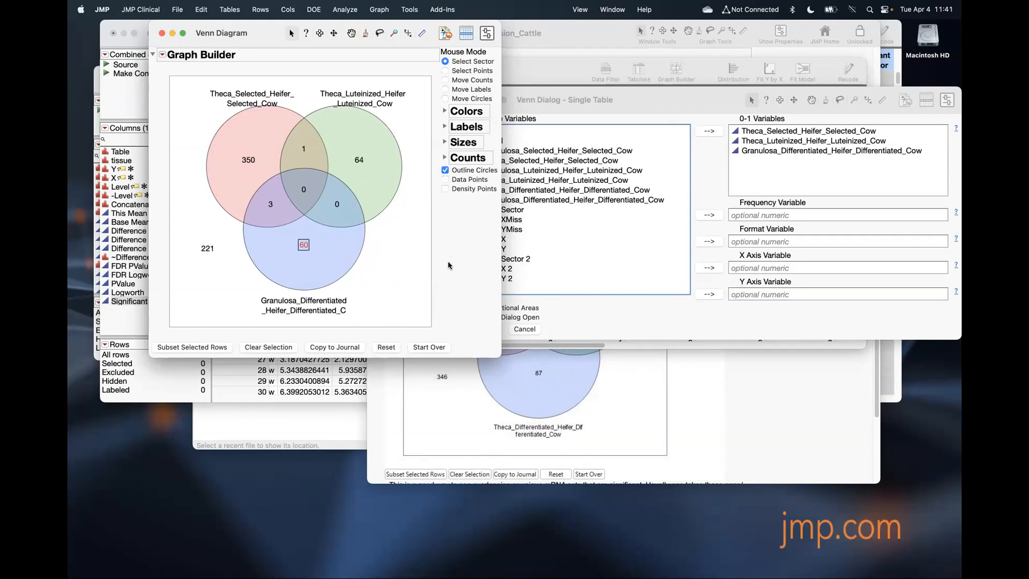
Step: Subset the rows of the Granulosa_Differentiated-only sector into a new table, and widen its window, Y column and Granulosa_Differentiated column
left_click(205, 349)
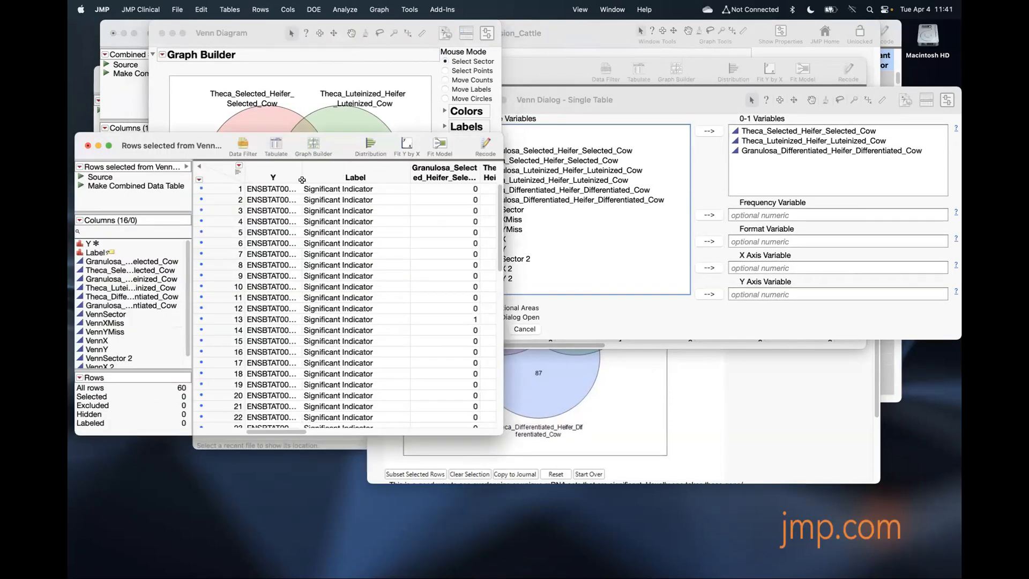
left_click_drag(302, 179, 384, 181)
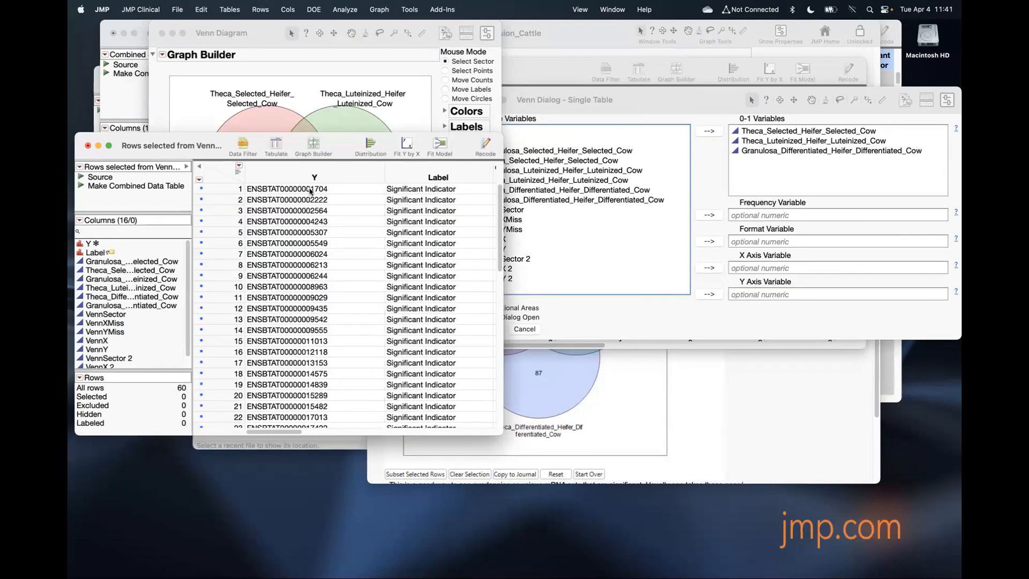
left_click(310, 190)
left_click_drag(504, 210, 954, 207)
left_click(875, 177)
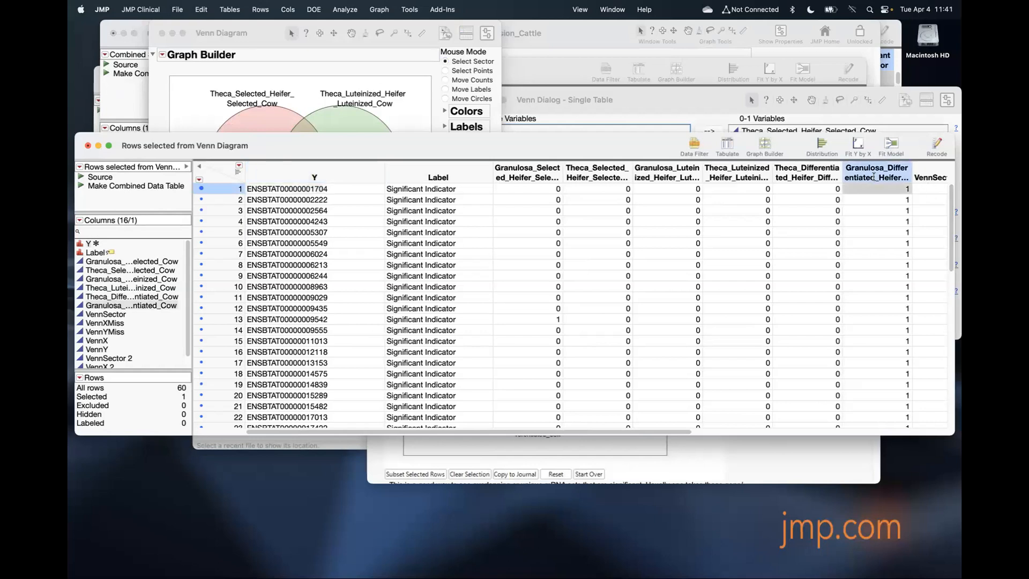
left_click_drag(913, 170, 941, 168)
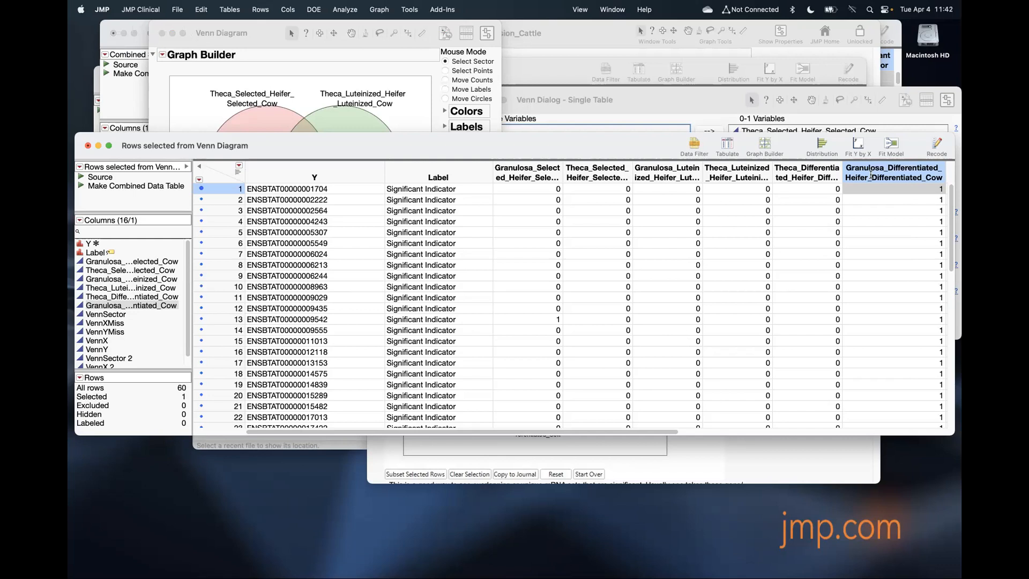
Step: Bring up the Combined Sig mRNA table from the JMP Home window list, select its Y column and move the table aside
mouse_move(665, 576)
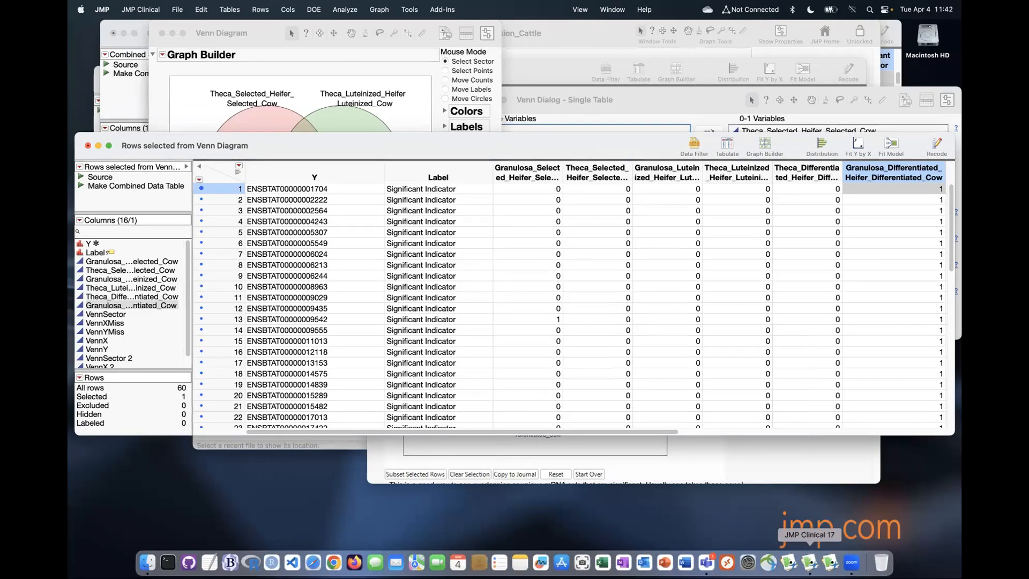
left_click(330, 446)
left_click(465, 242)
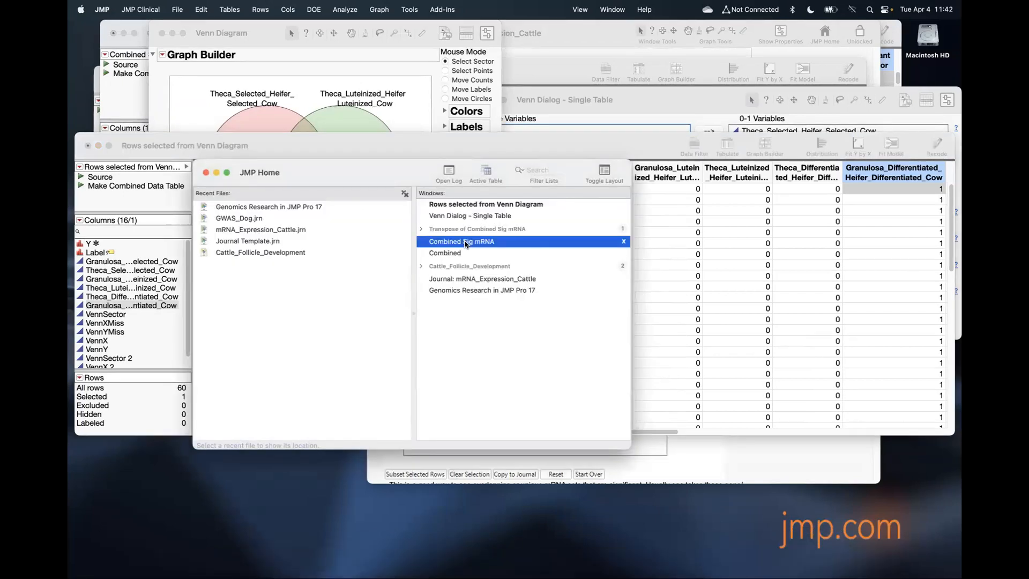
double_click(466, 243)
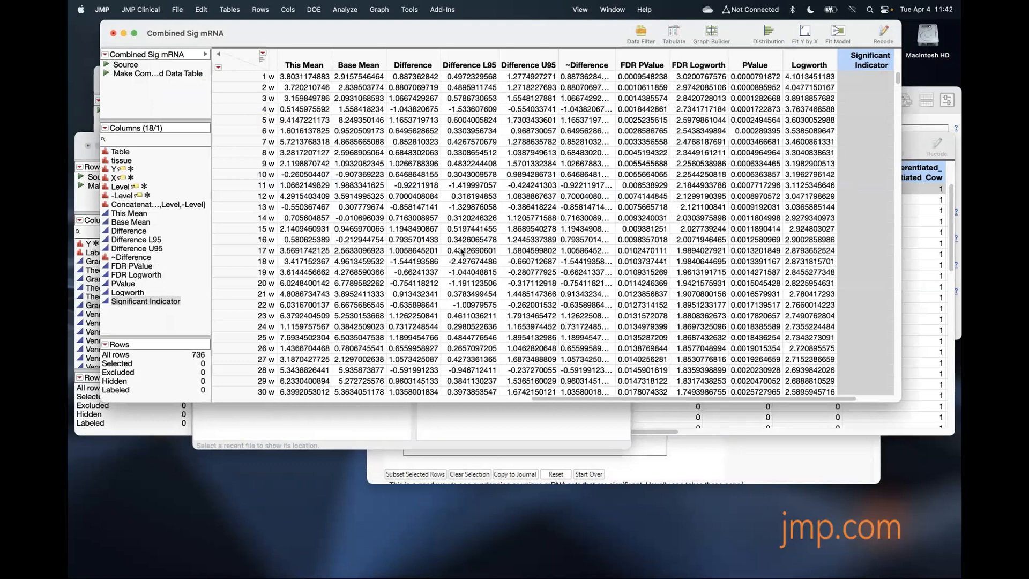
left_click_drag(545, 398, 189, 398)
left_click(383, 64)
left_click_drag(371, 32, 582, 127)
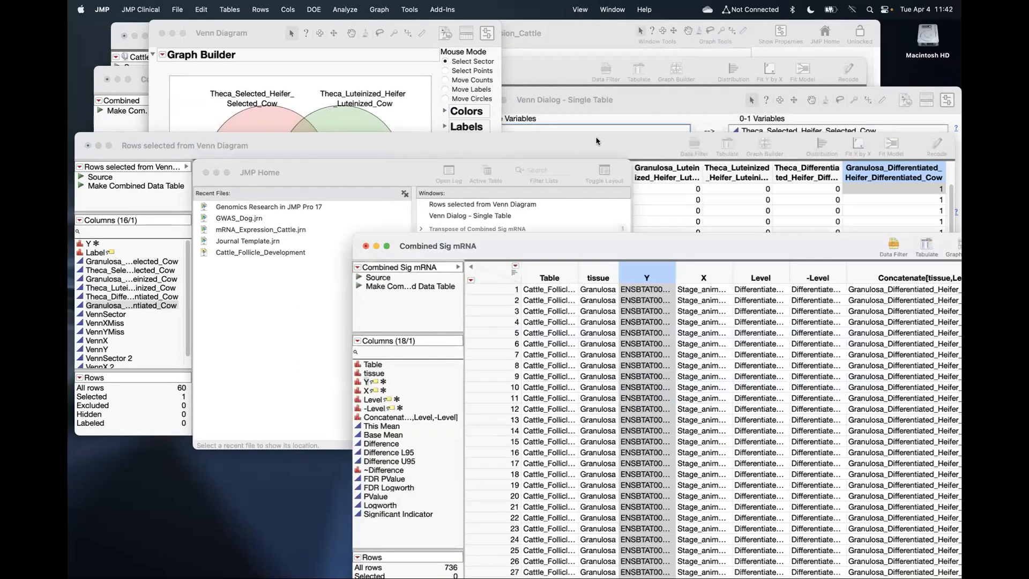
Step: Start a join of the Rows selected from Venn Diagram table with the Combined Sig mRNA table
left_click(645, 137)
left_click(230, 10)
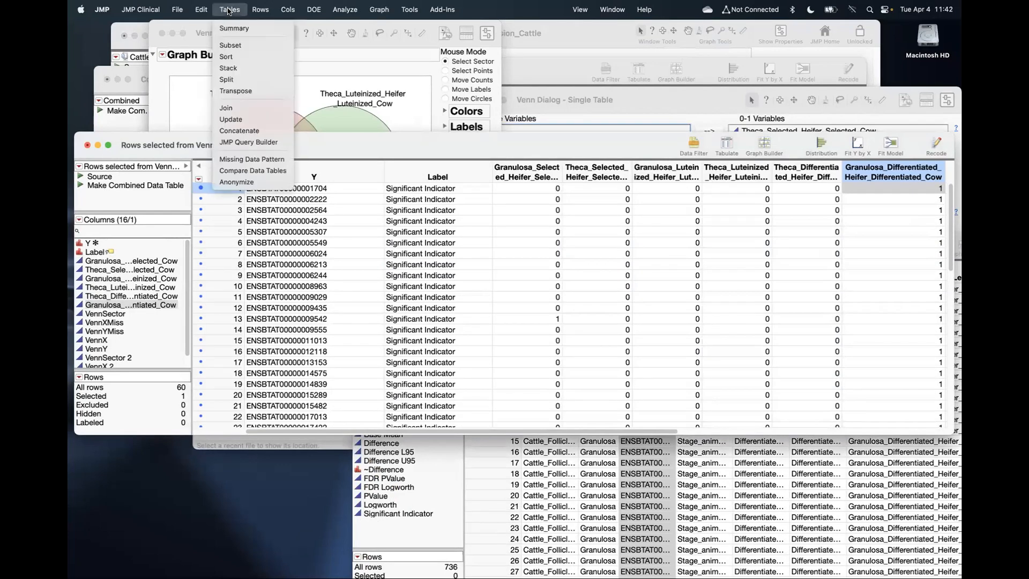
left_click(251, 114)
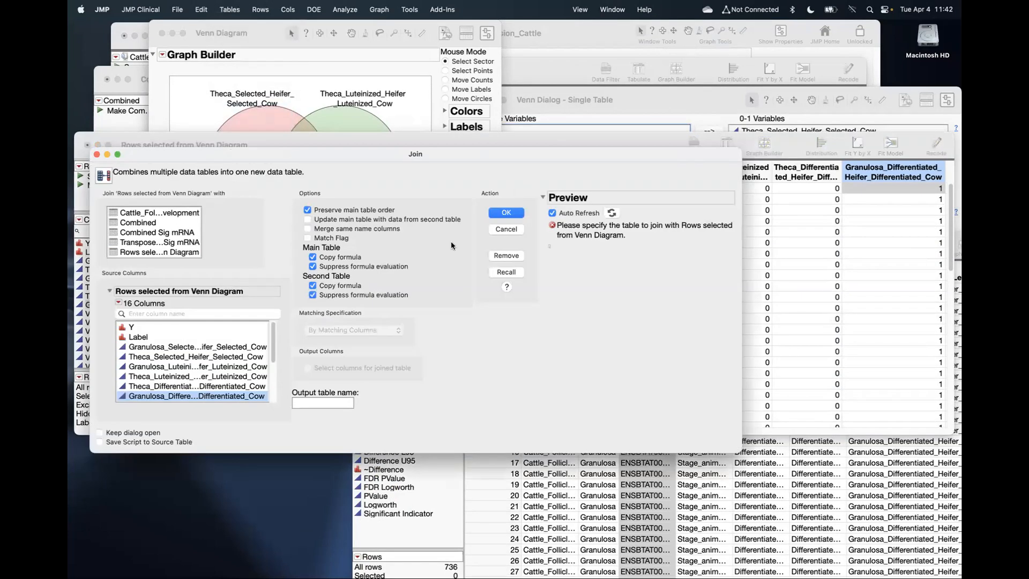
left_click(200, 222)
left_click(175, 234)
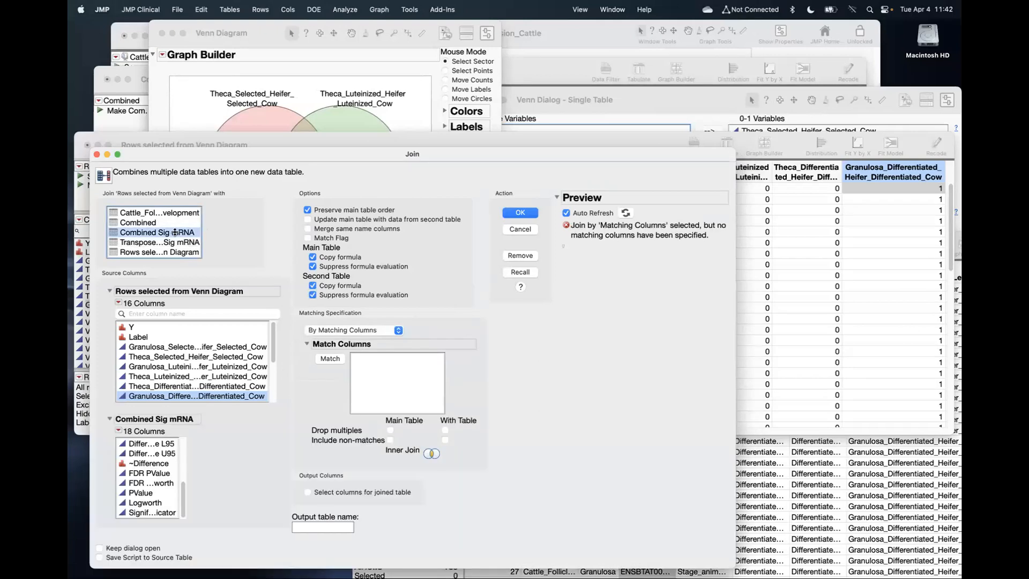
Step: Match the Y columns of both tables, create the joined table and review its statistics columns
scroll(170, 504, "up", 5)
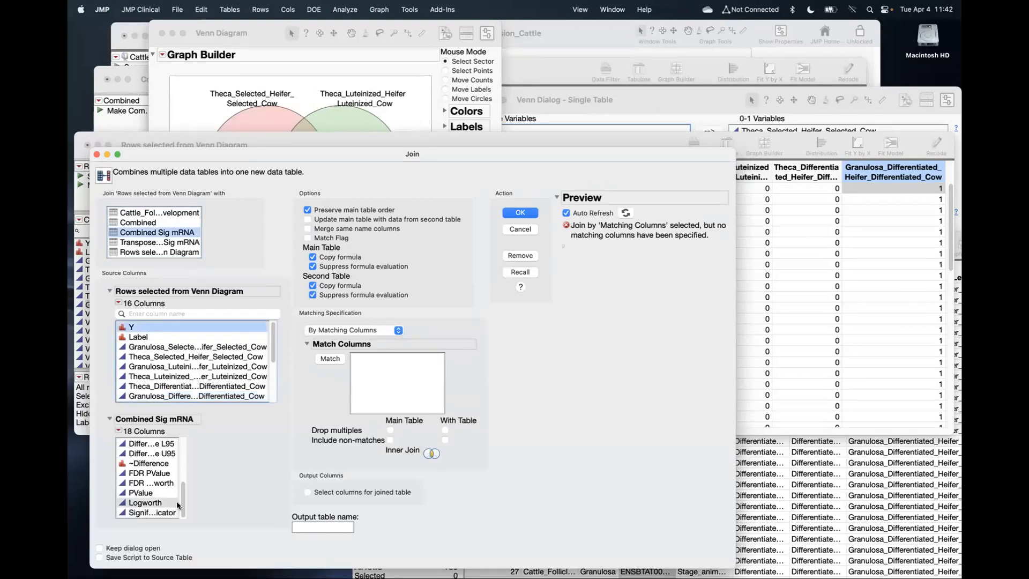
left_click(142, 464)
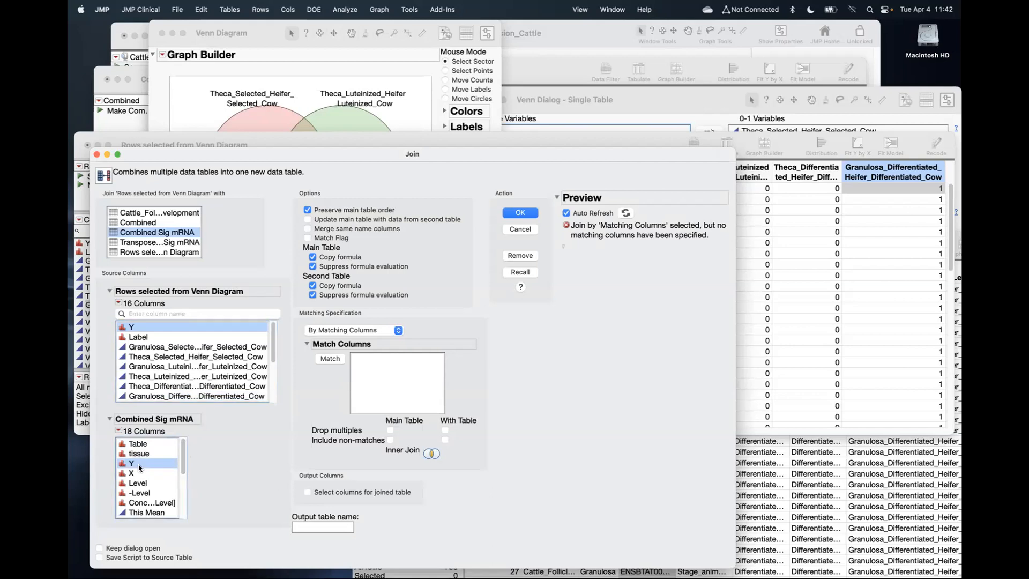
left_click(330, 359)
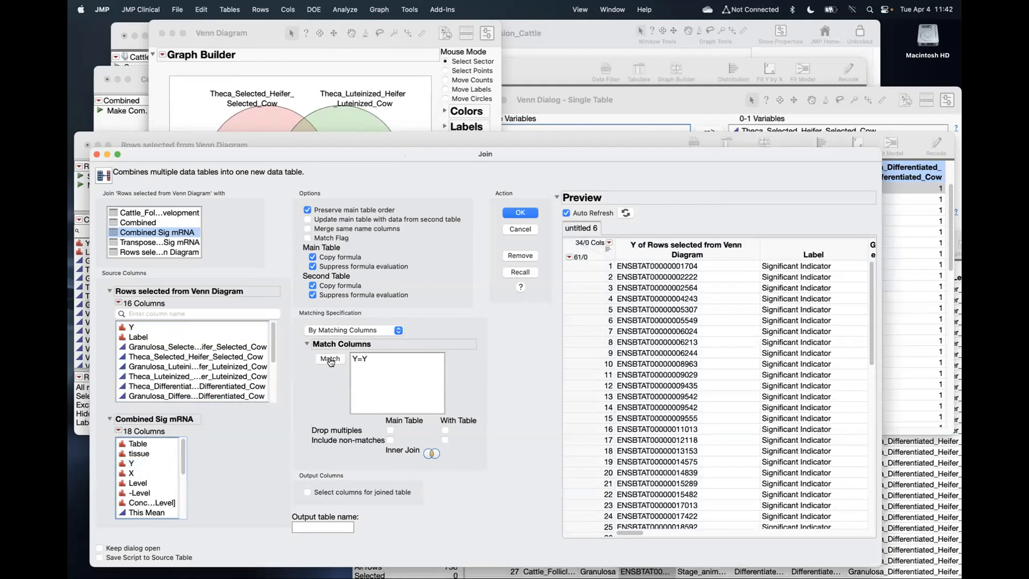
left_click(521, 213)
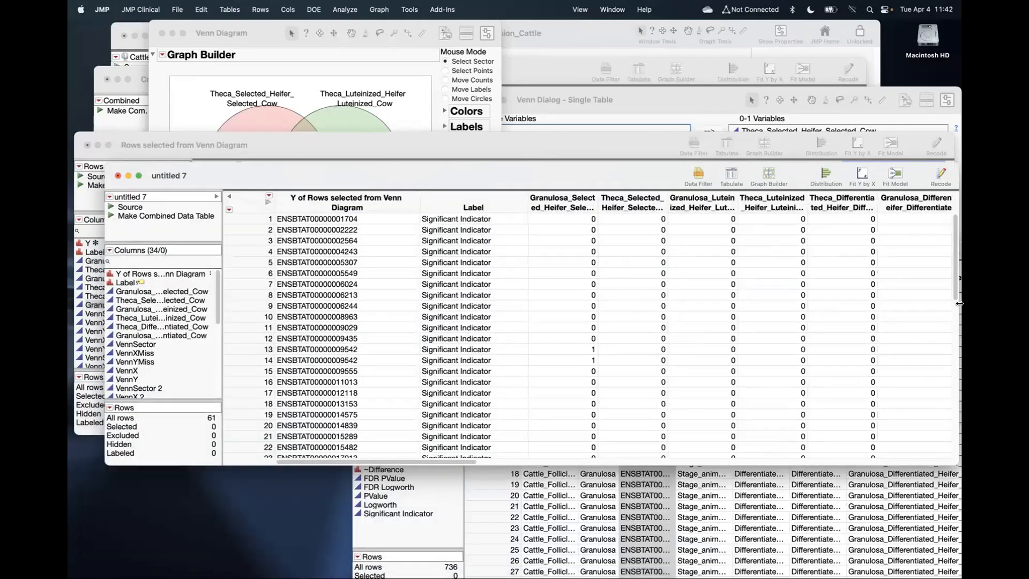
left_click_drag(489, 460, 938, 455)
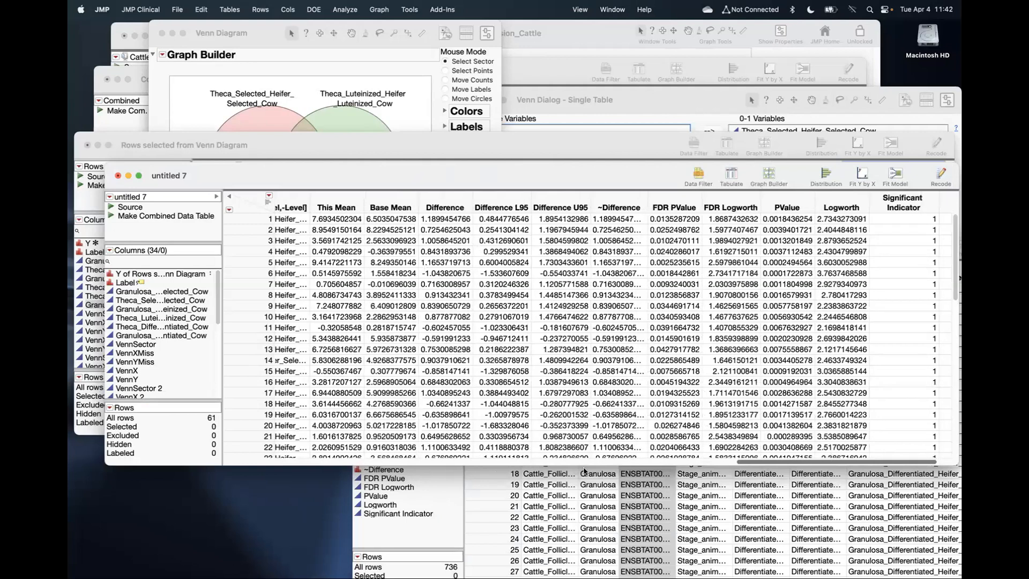
Step: Examine the export formats offered for the joined table, such as Text and Microsoft Excel, and leave without exporting
left_click(175, 12)
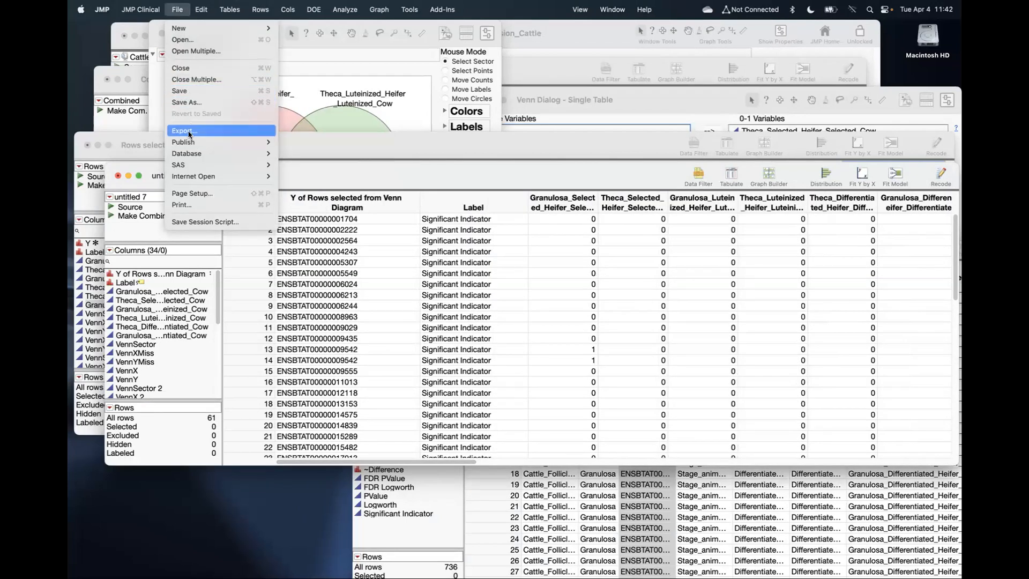
left_click(190, 131)
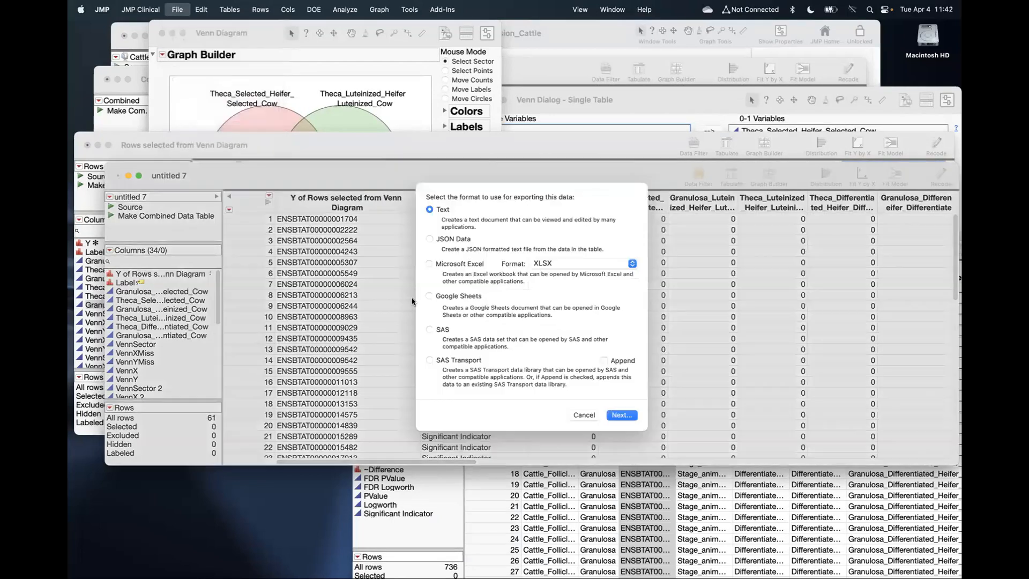
left_click(457, 274)
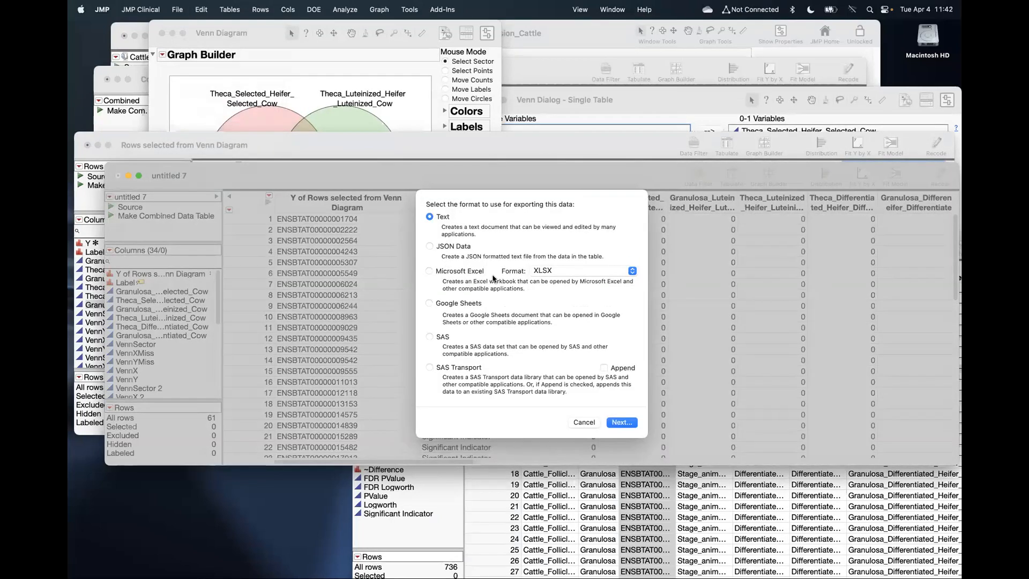
left_click(559, 270)
left_click(442, 217)
left_click(443, 217)
left_click(576, 422)
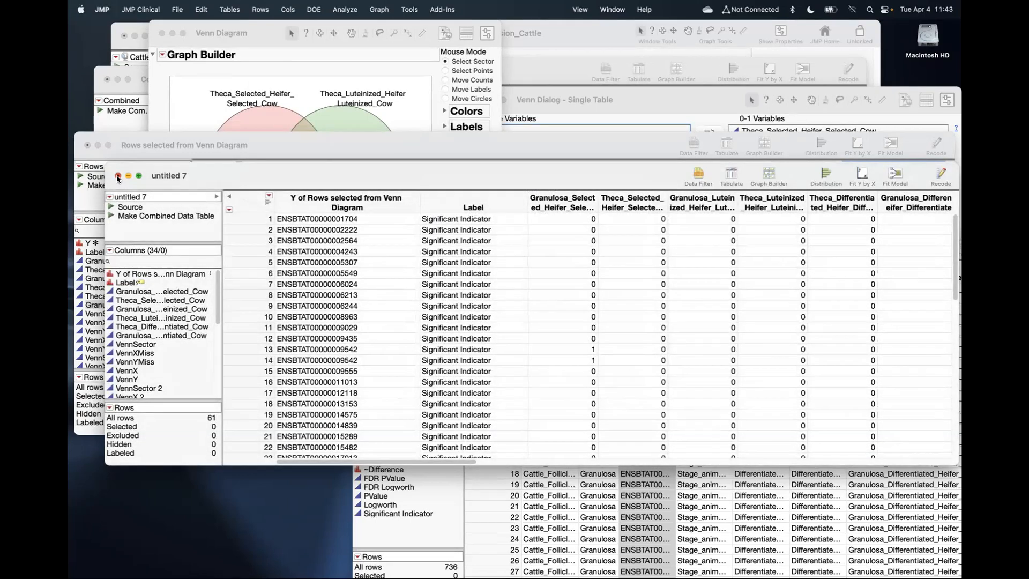
Step: Close the joined table and the Venn-selected rows table without saving, and close the Theca Venn diagram
left_click(119, 177)
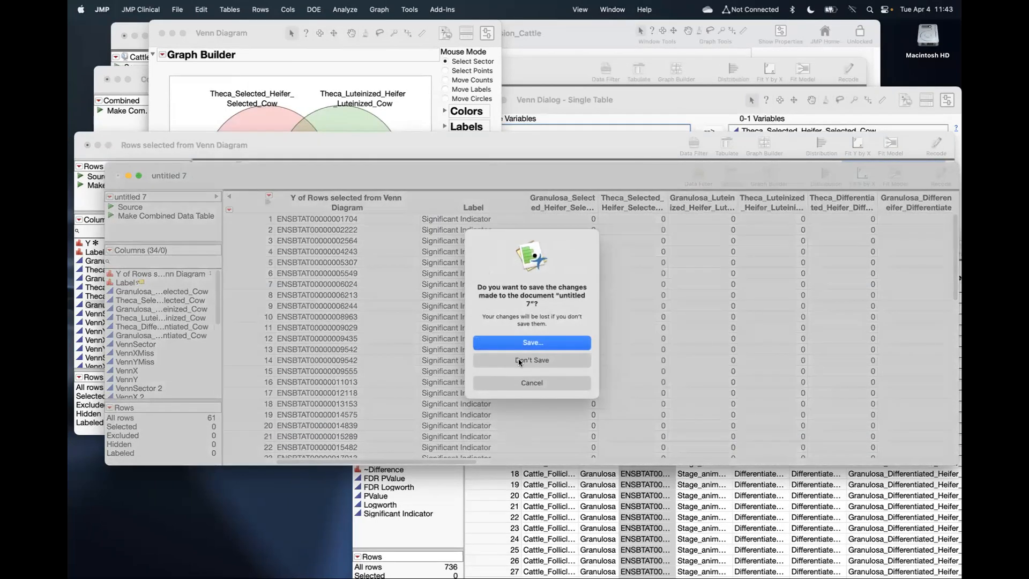
left_click(519, 361)
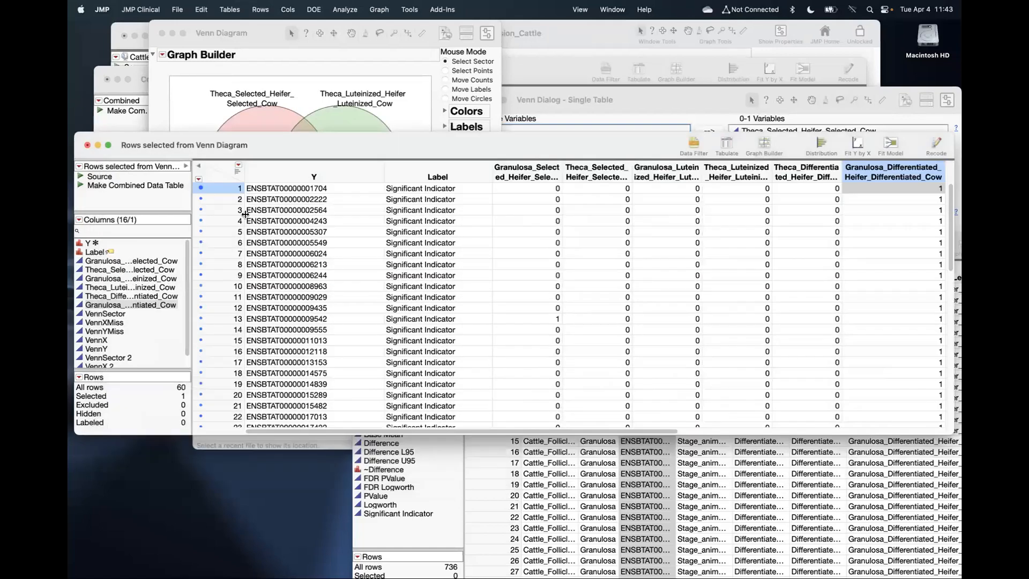
left_click(86, 145)
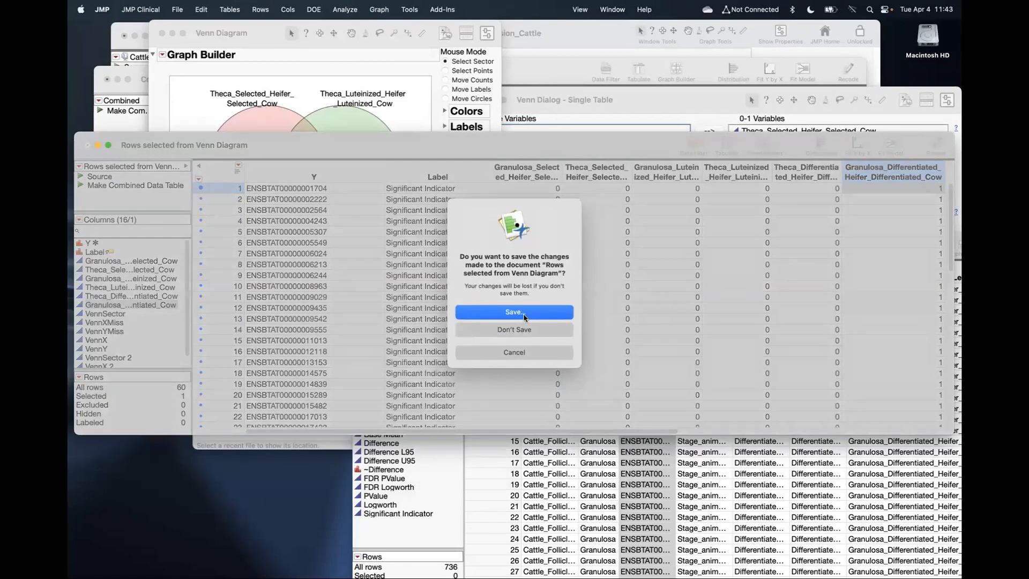
left_click(521, 328)
left_click(208, 106)
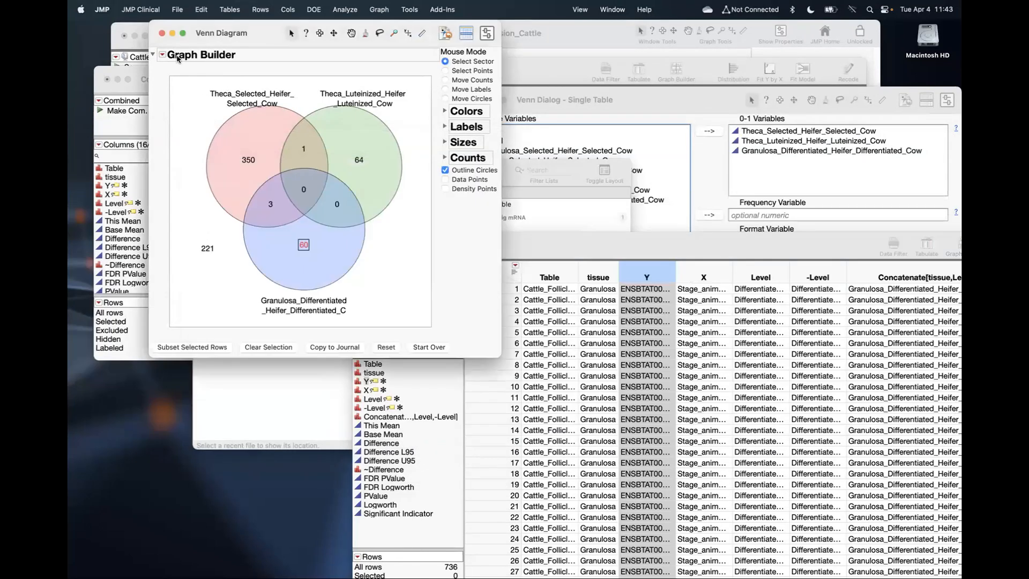
left_click(163, 35)
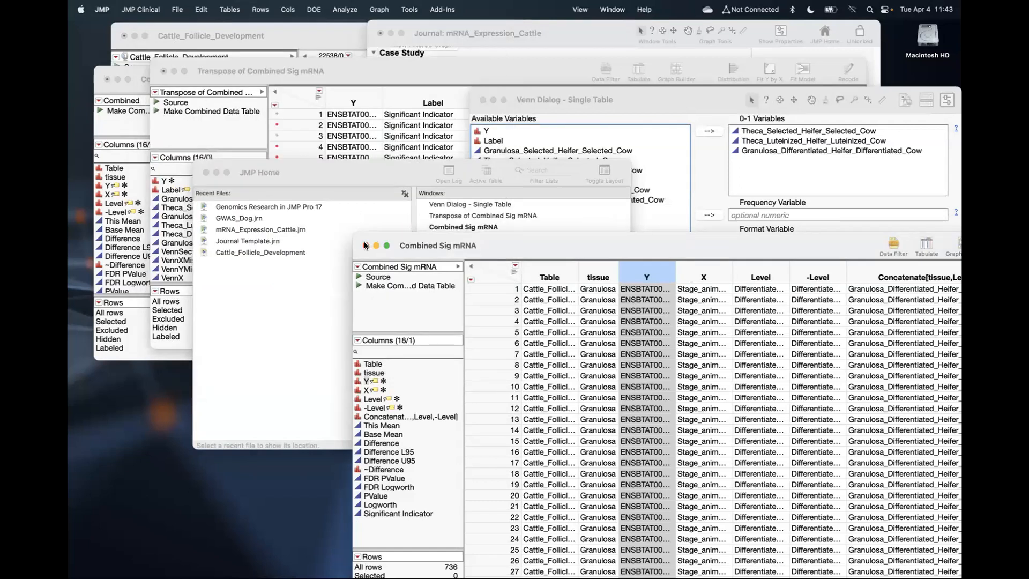
Step: Close the Venn dialog and Combined Sig mRNA table, and run the journal's Transpose, Join, Delete Duplicate Rows script
left_click(655, 117)
left_click(532, 326)
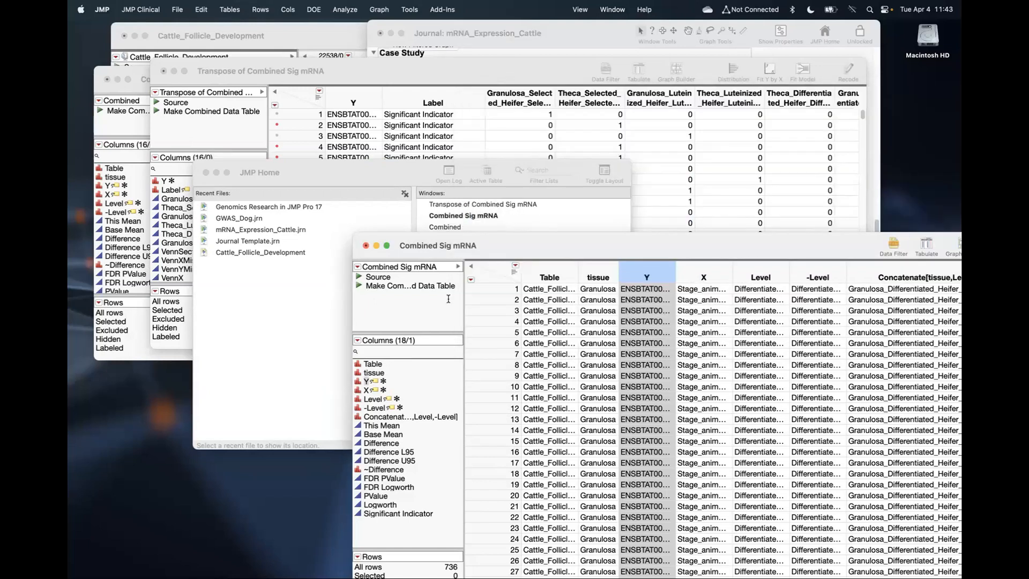
left_click(594, 45)
scroll(484, 338, "down", 5)
left_click(492, 380)
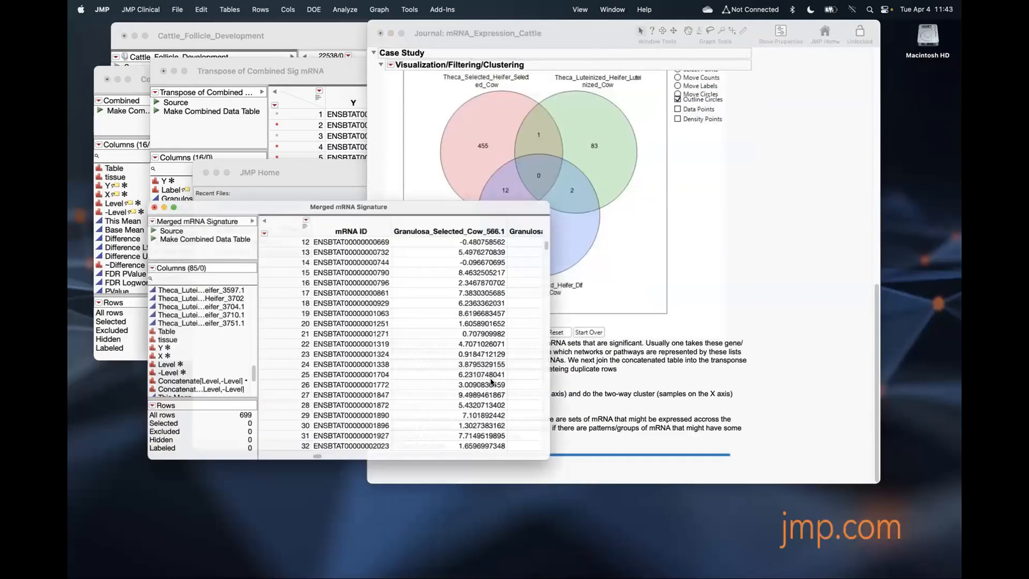
Step: Enlarge the Merged mRNA Signature table and select the sample columns from Granulosa_Selected_Cow_566.1 to Granulosa_Differentiated_Cow_578.2
mouse_move(561, 495)
left_mouse_down()
mouse_move(927, 504)
mouse_move(931, 554)
left_mouse_up()
left_click_drag(461, 232, 798, 235)
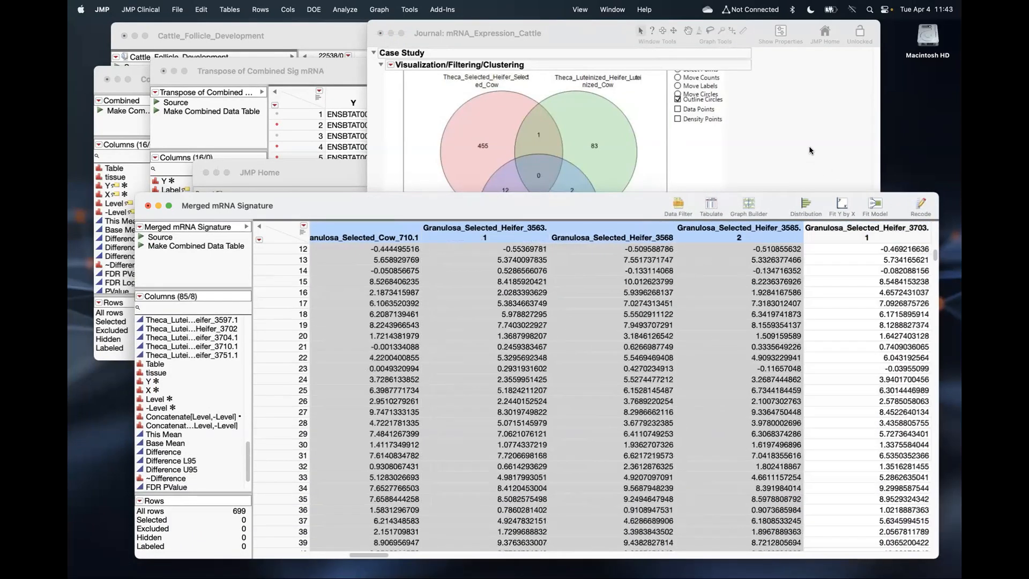
Step: Run the journal's Hierarchical Clustering of Sig mRNA script and look over the full heat map and dendrogram
left_click(810, 151)
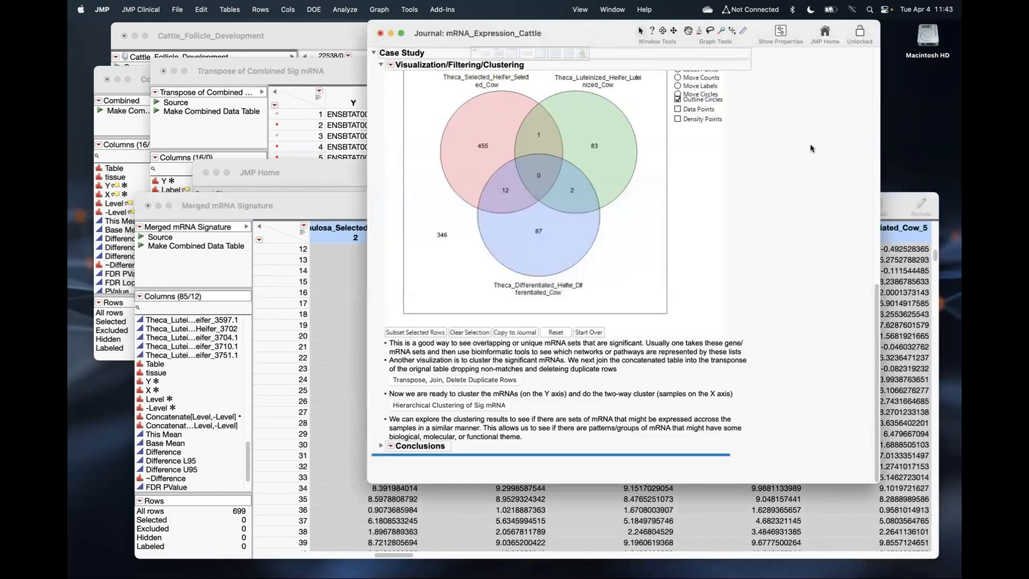
left_click(498, 405)
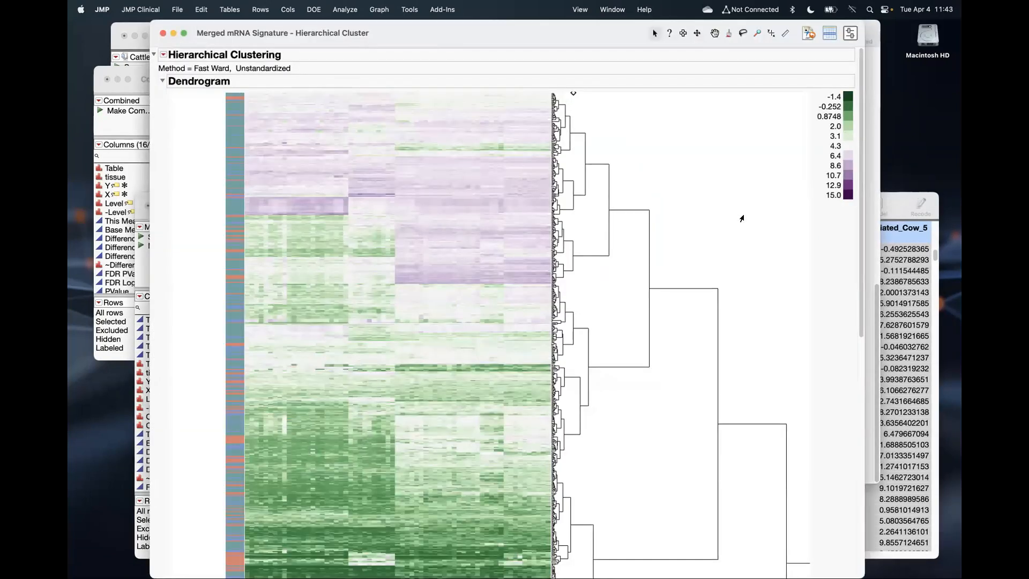
scroll(658, 299, "down", 2)
scroll(658, 299, "down", 15)
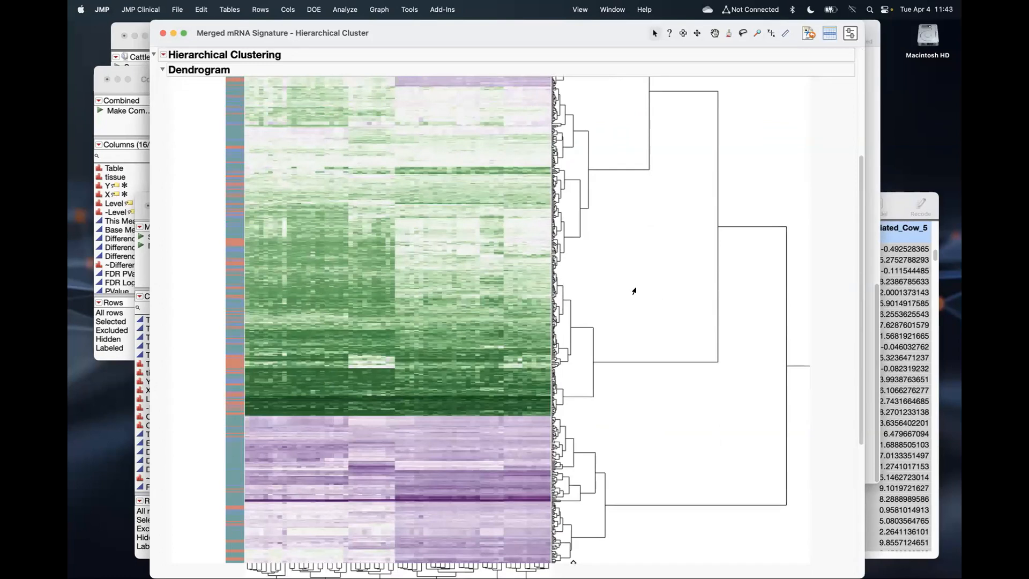
scroll(636, 289, "up", 15)
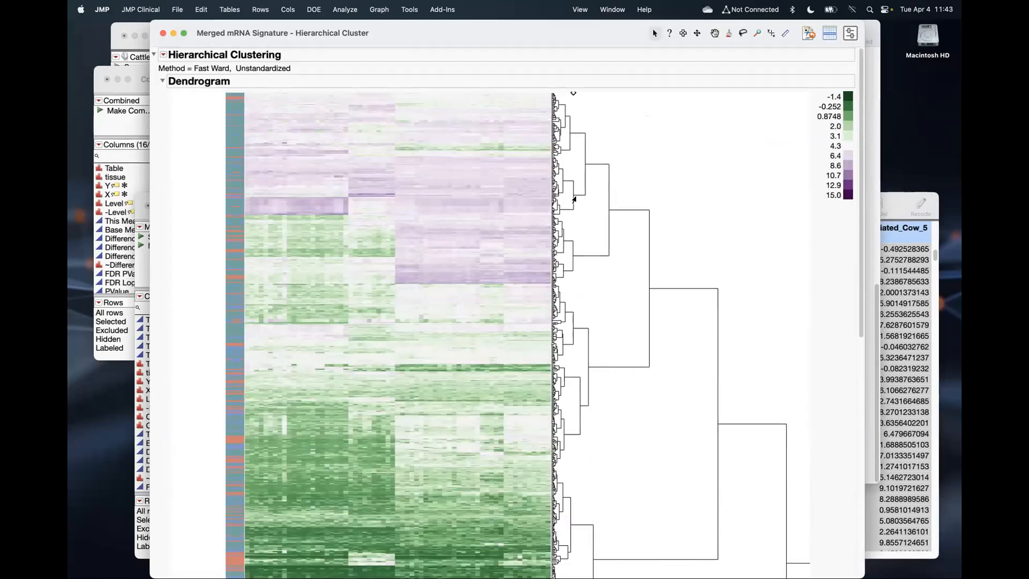
Step: Highlight several row clusters in the upper part of the dendrogram and compare their expression across the sample groups
left_click(573, 198)
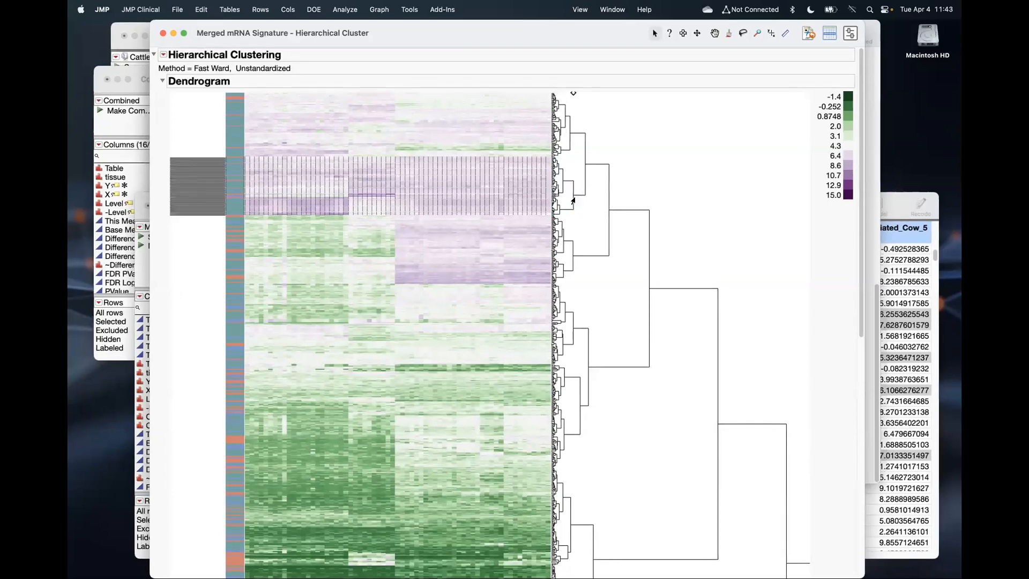
left_click(572, 260)
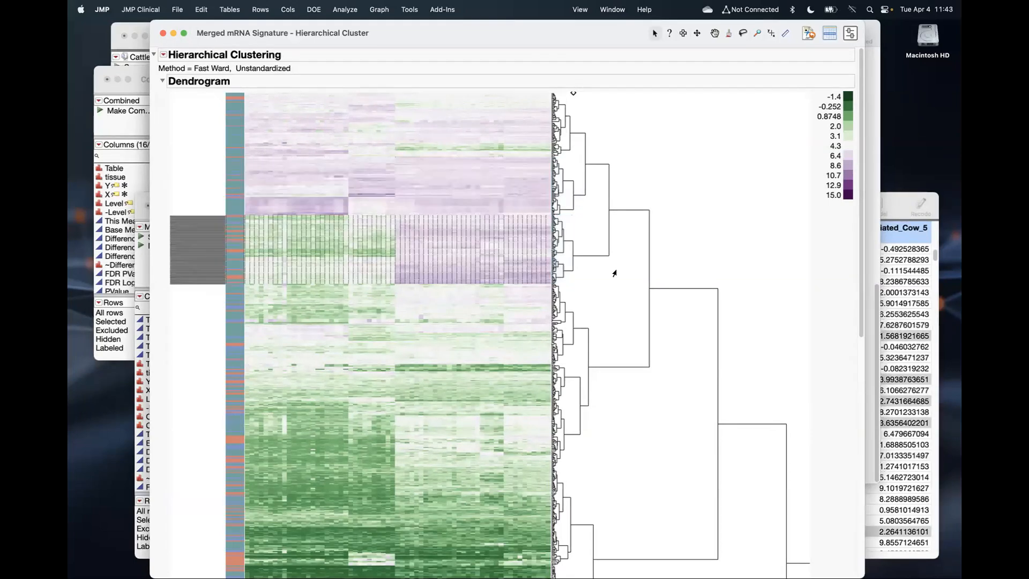
scroll(615, 273, "down", 10)
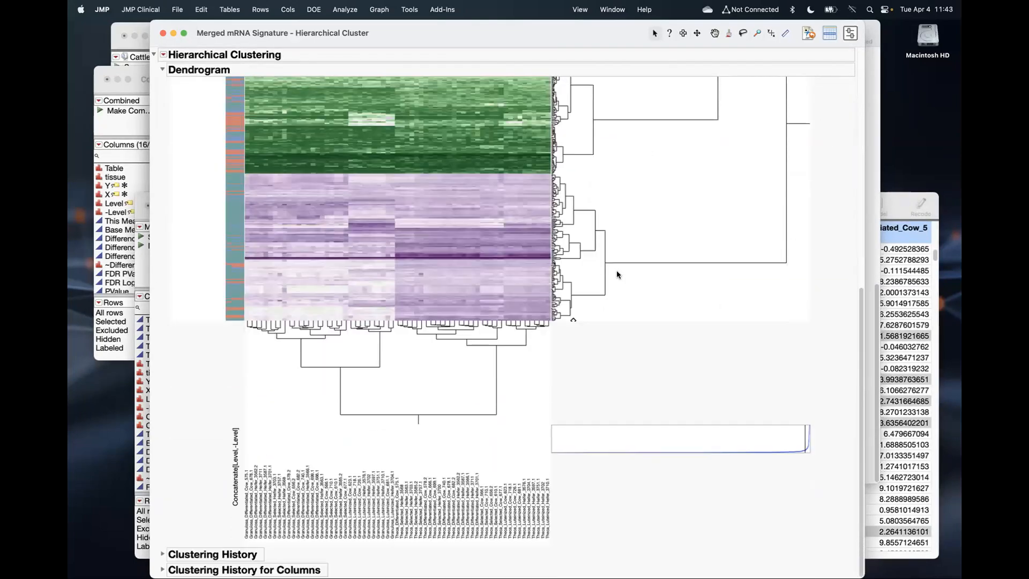
scroll(618, 271, "up", 10)
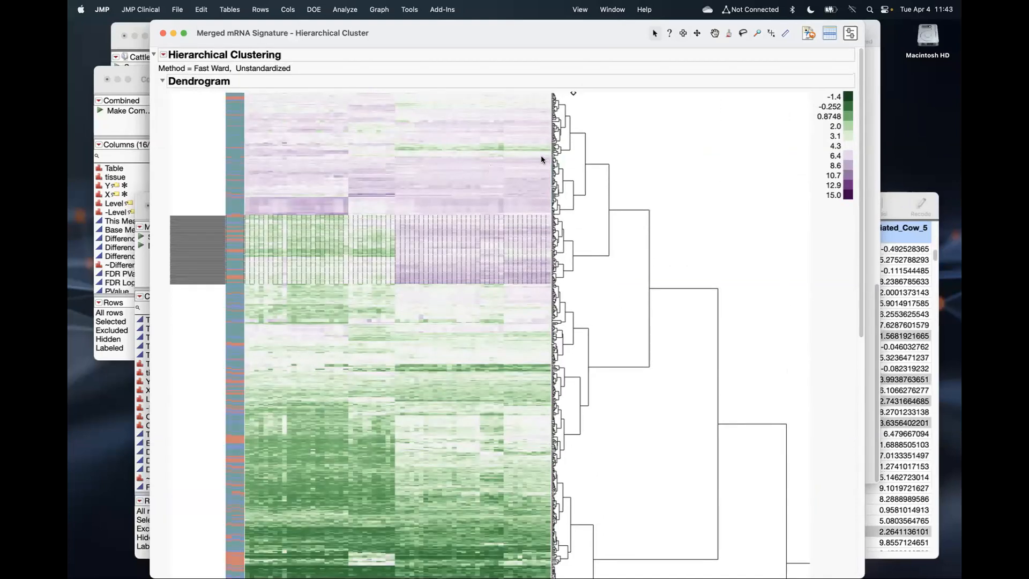
left_click(558, 152)
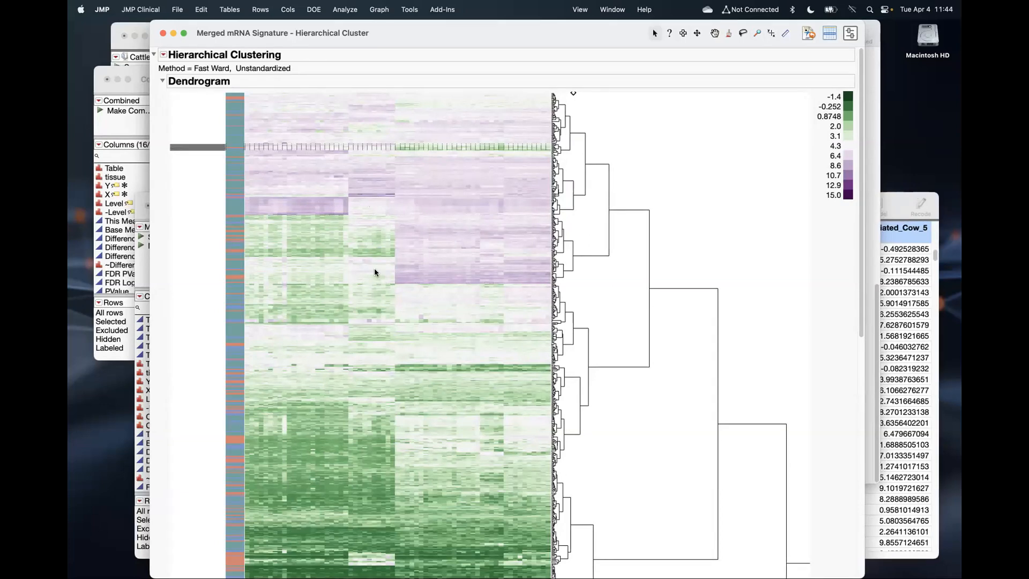
scroll(374, 268, "down", 10)
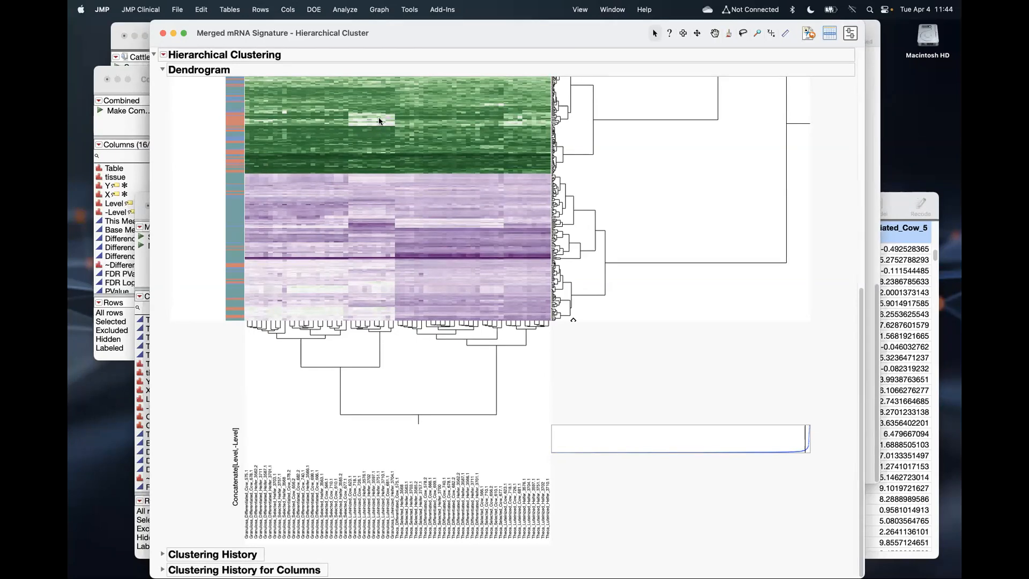
Step: Close the hierarchical clustering report and collapse the journal's Visualization/Filtering/Clustering and Case Study sections
left_click(163, 33)
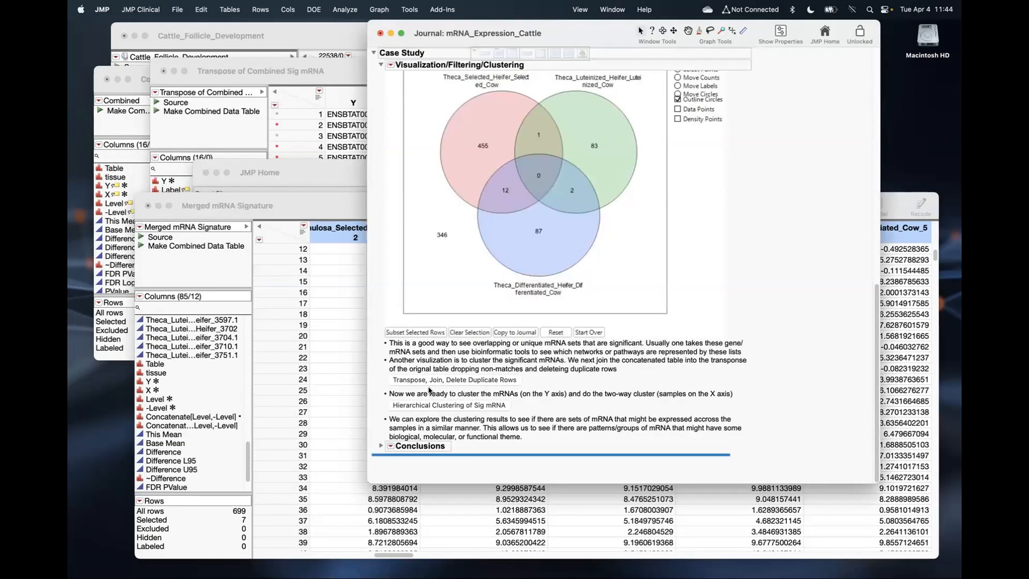
scroll(431, 386, "up", 5)
scroll(412, 316, "up", 10)
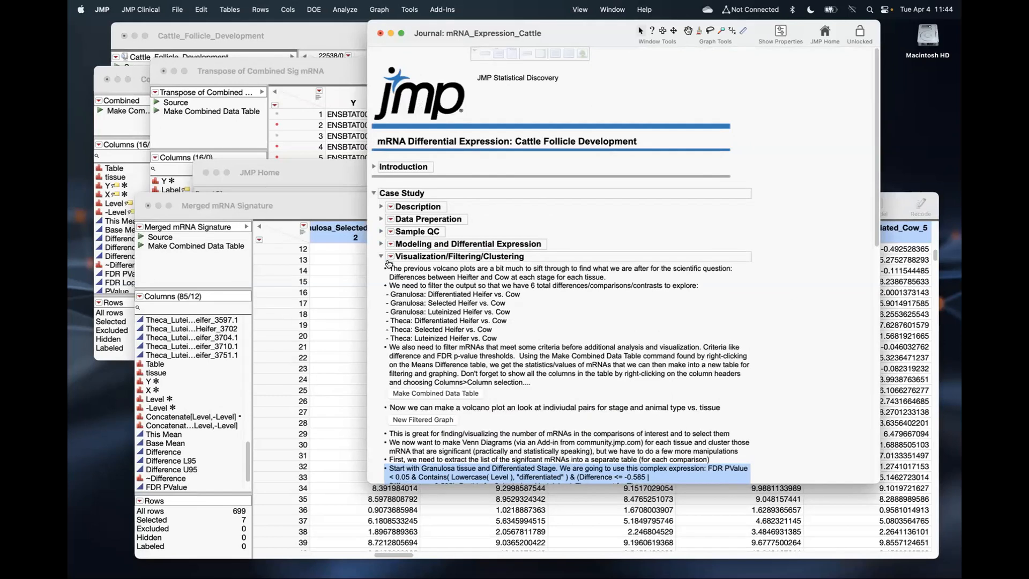
left_click(381, 257)
left_click(374, 193)
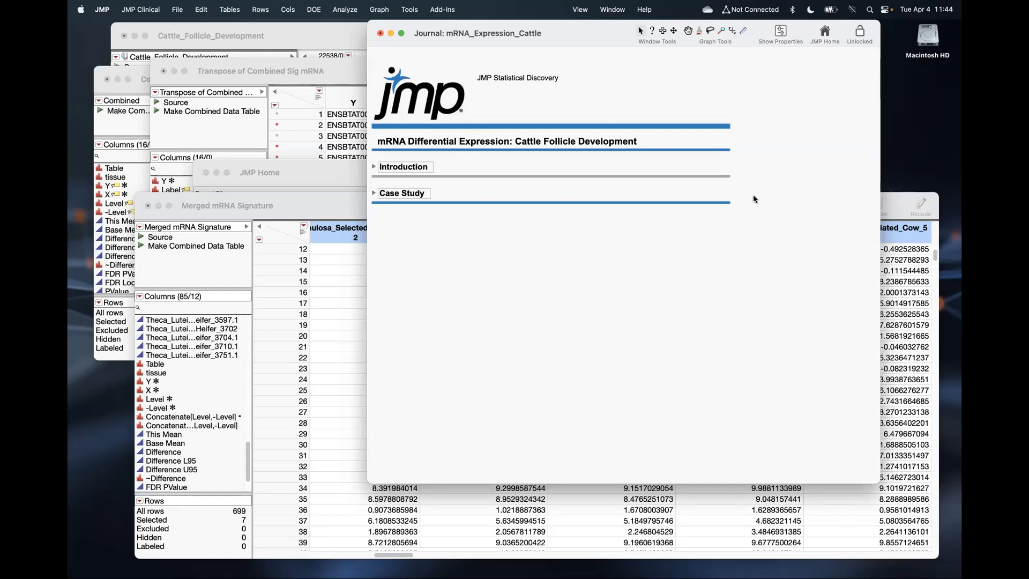
Step: Move the mRNA_Expression_Cattle journal aside and look over the available analysis platforms, including Clustering and Genetics
left_click_drag(596, 37, 375, 34)
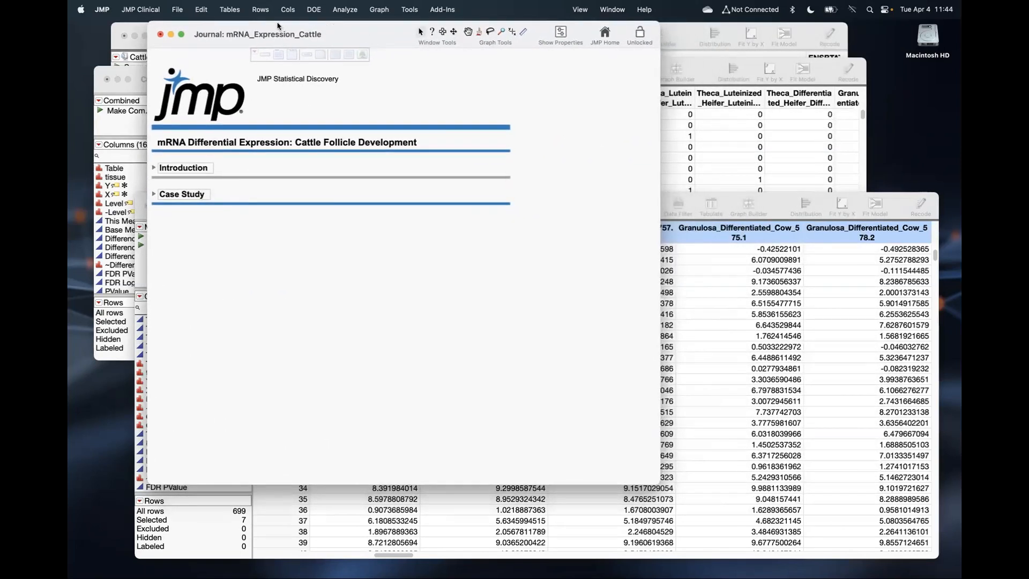
left_click(345, 10)
mouse_move(390, 202)
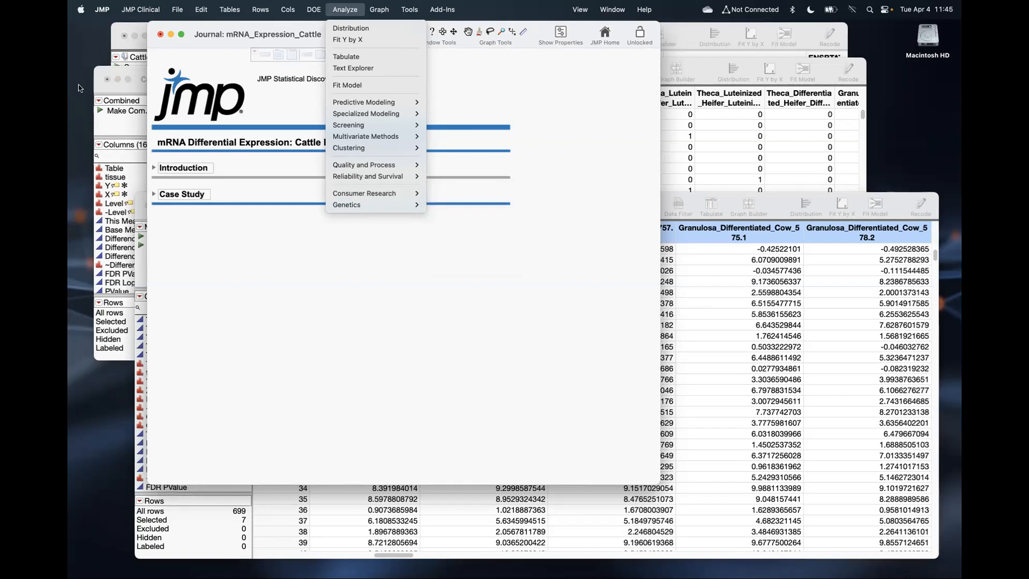
left_click(81, 9)
key("Escape")
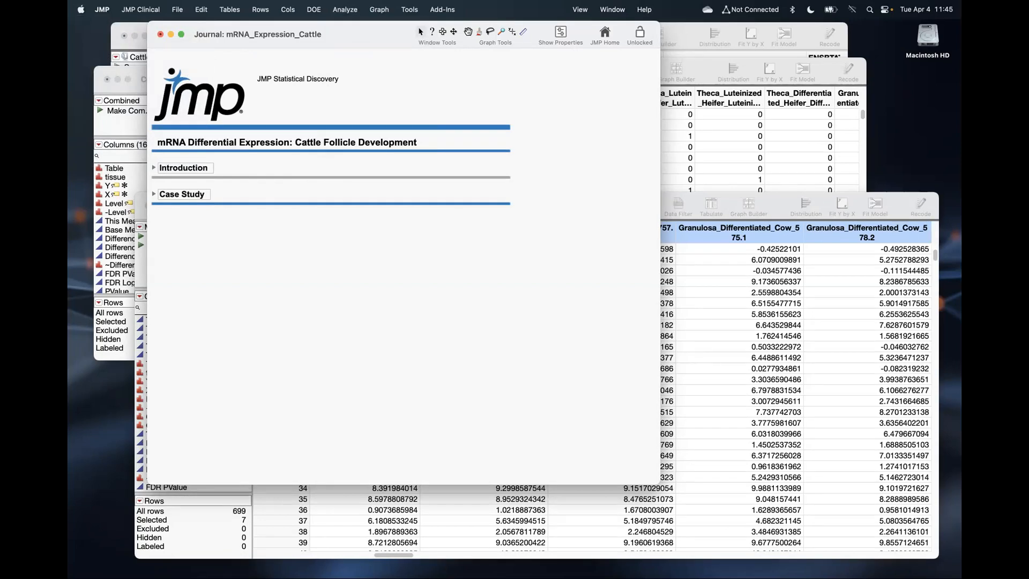
Step: Bring the Merged mRNA Signature table forward and examine the file and database access options, such as Query Builder
left_click(729, 197)
mouse_move(615, 203)
left_mouse_down()
mouse_move(599, 75)
mouse_move(552, 36)
left_mouse_up()
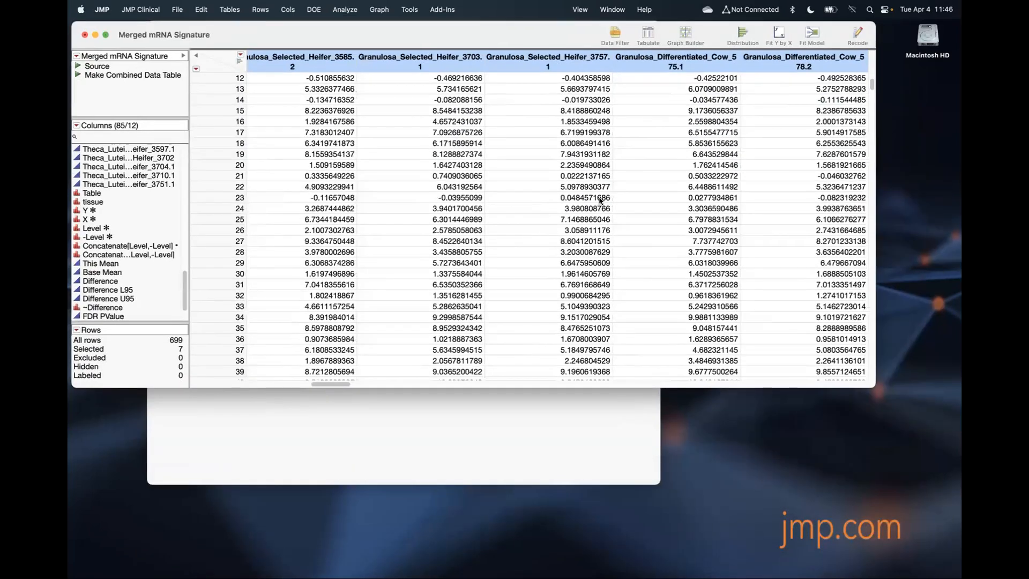
left_click(179, 10)
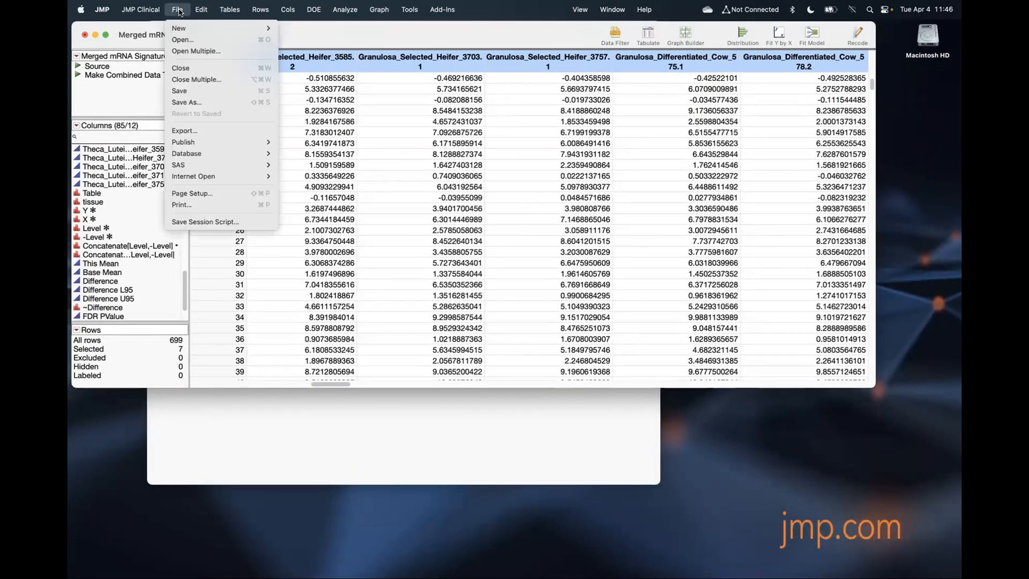
mouse_move(234, 156)
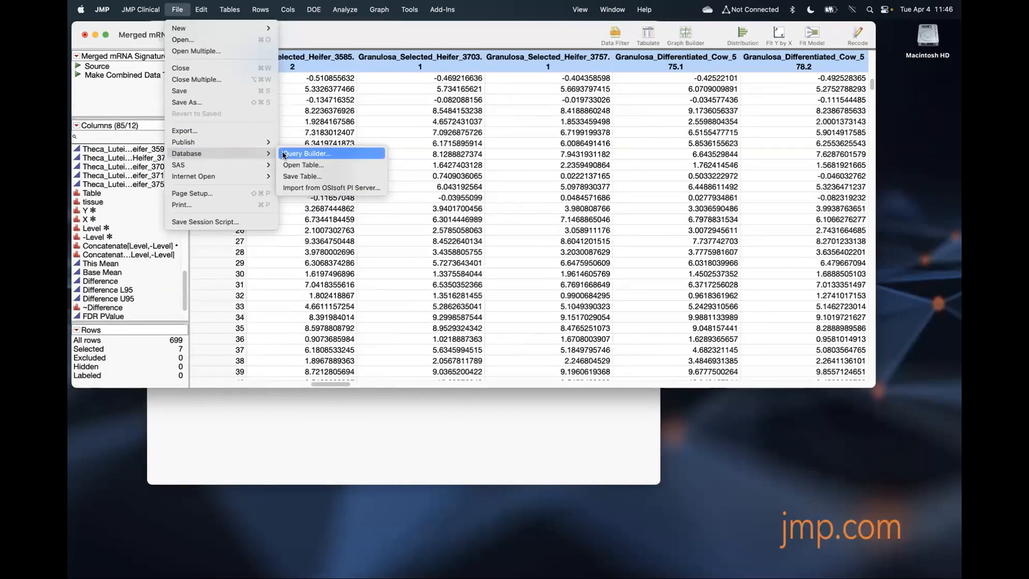
left_click(88, 95)
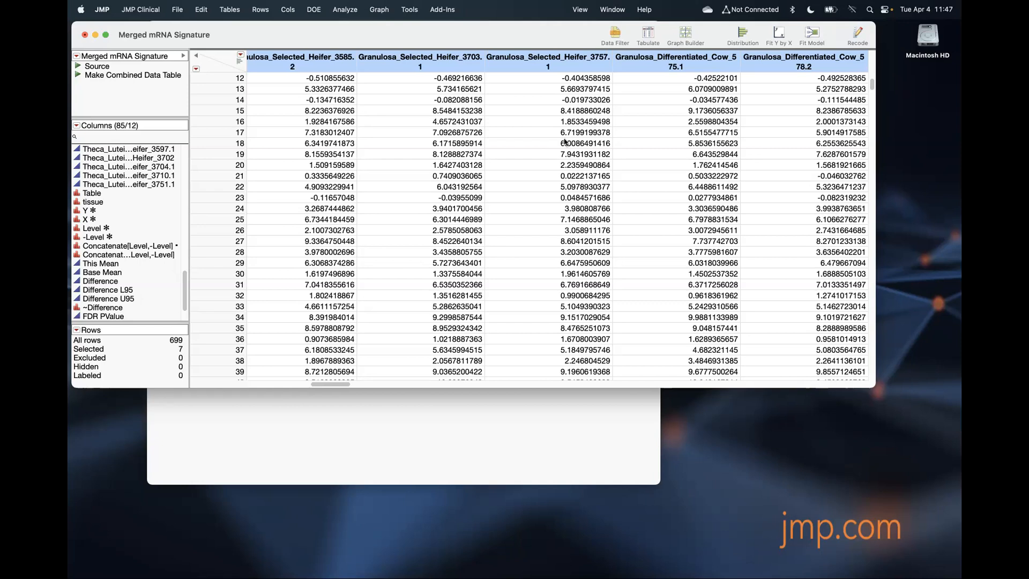
Step: Close the Merged mRNA Signature table and the mRNA_Expression_Cattle journal without saving
left_click(85, 35)
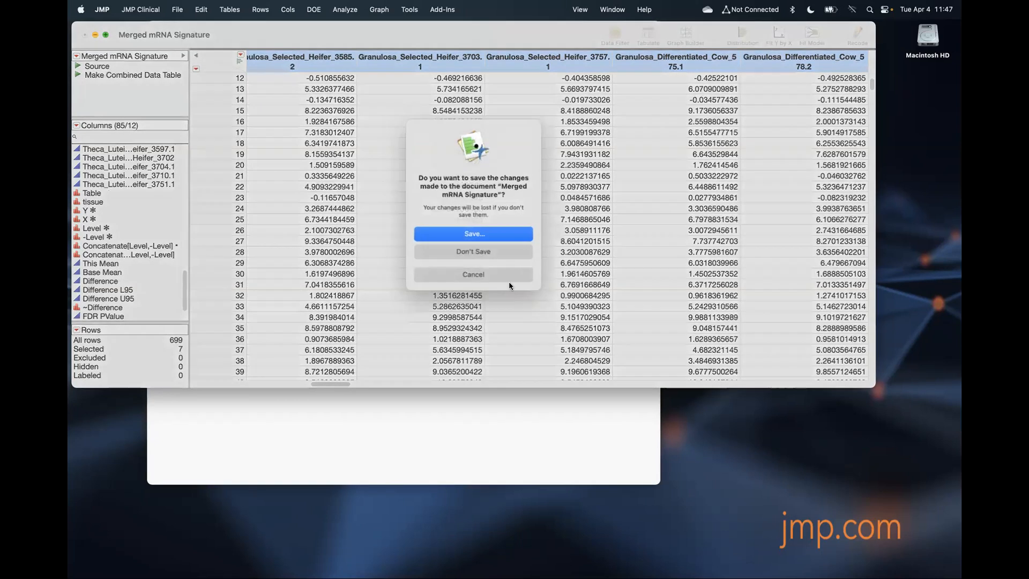
left_click(499, 247)
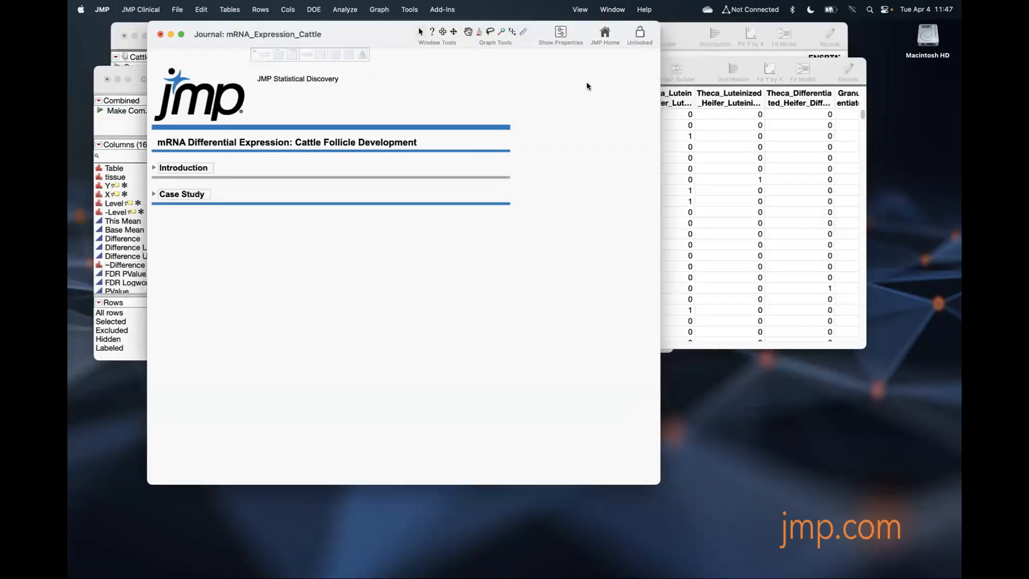
left_click(162, 36)
left_click(379, 303)
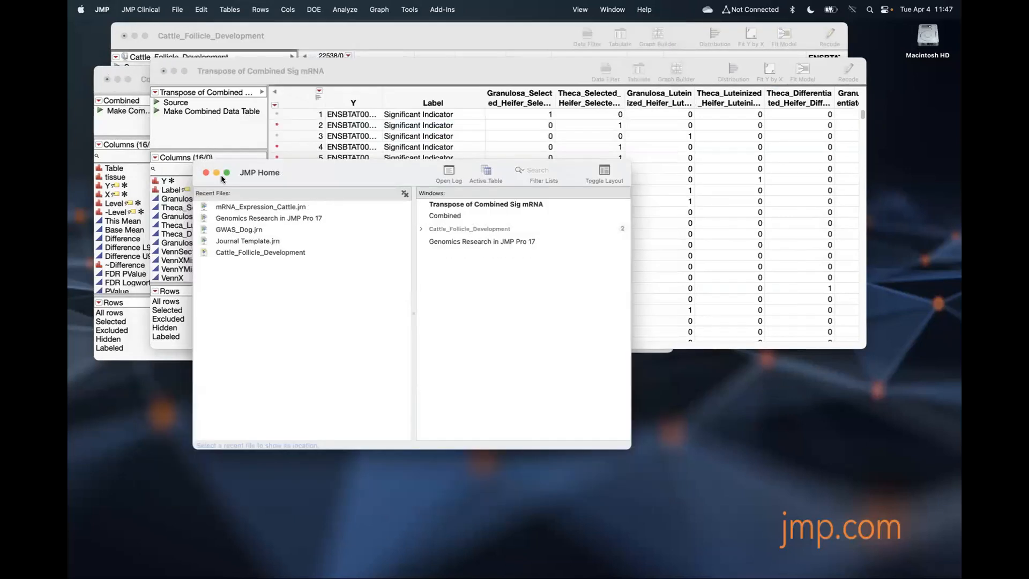
Step: Close the Transpose of Combined Sig mRNA and Combined tables without saving
left_click(163, 71)
left_click(508, 253)
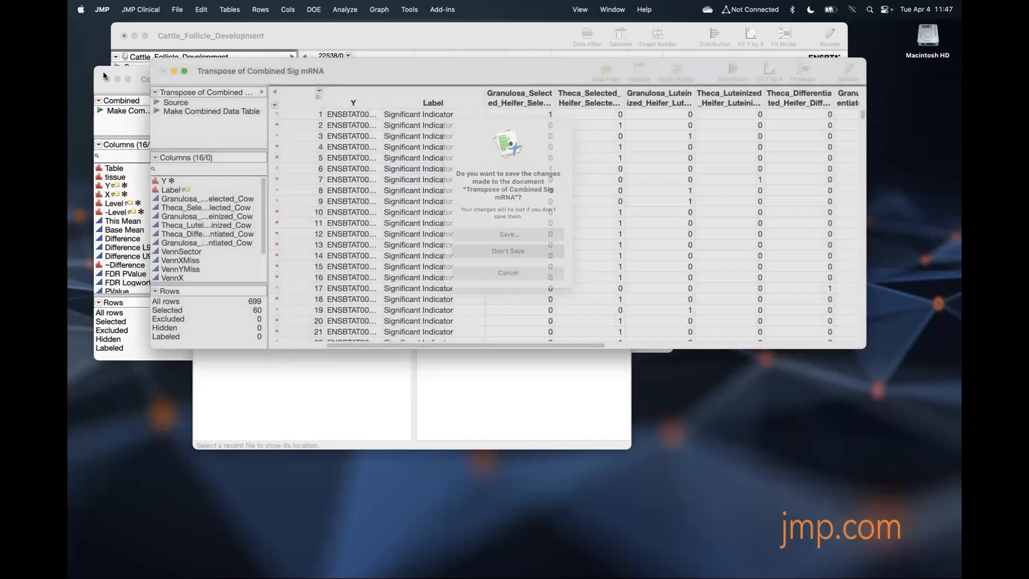
left_click(107, 79)
left_click(302, 260)
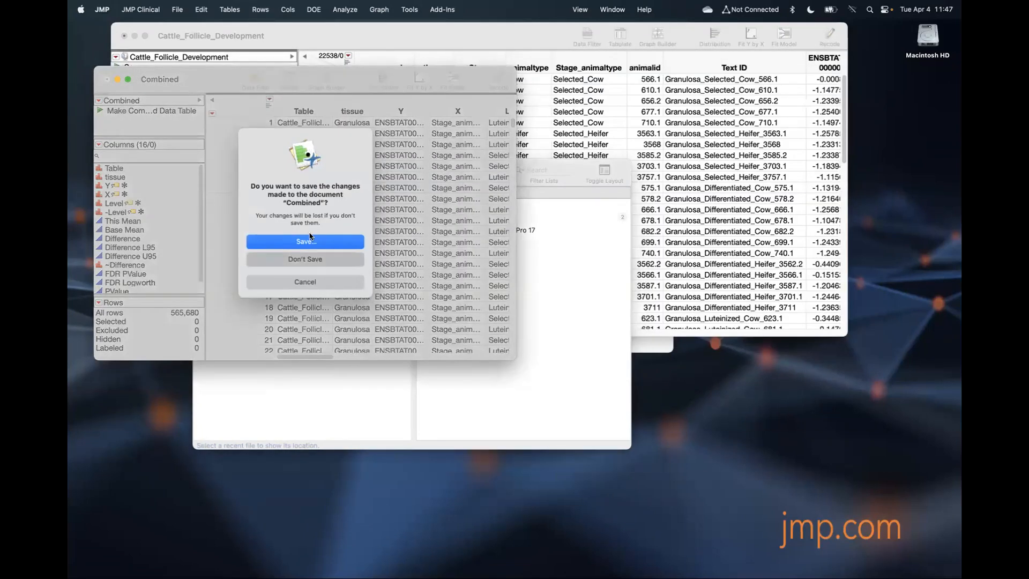
Step: Close the Cattle_Follicle_Development data table together with all its associated windows
left_click(124, 36)
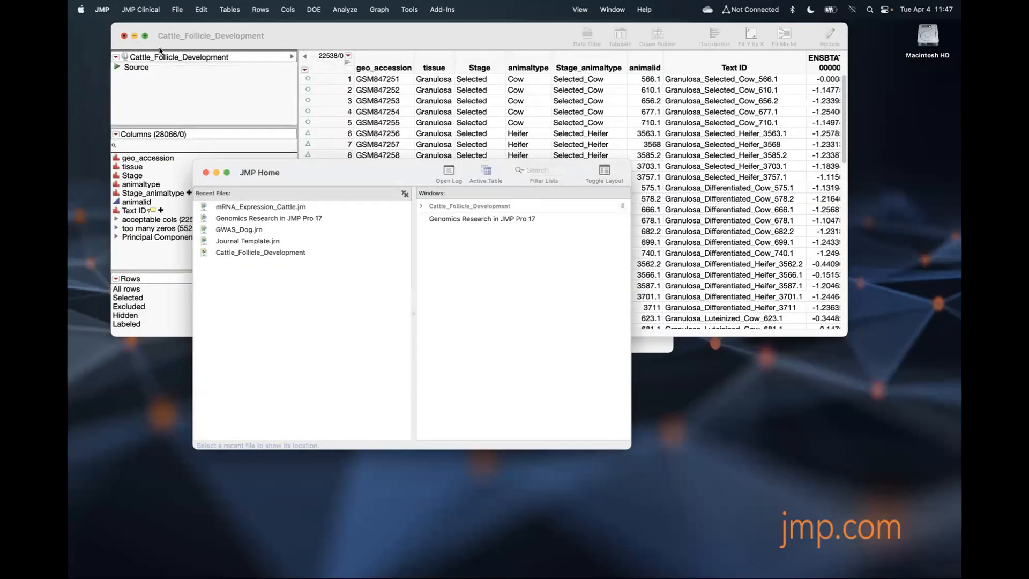
left_click(460, 225)
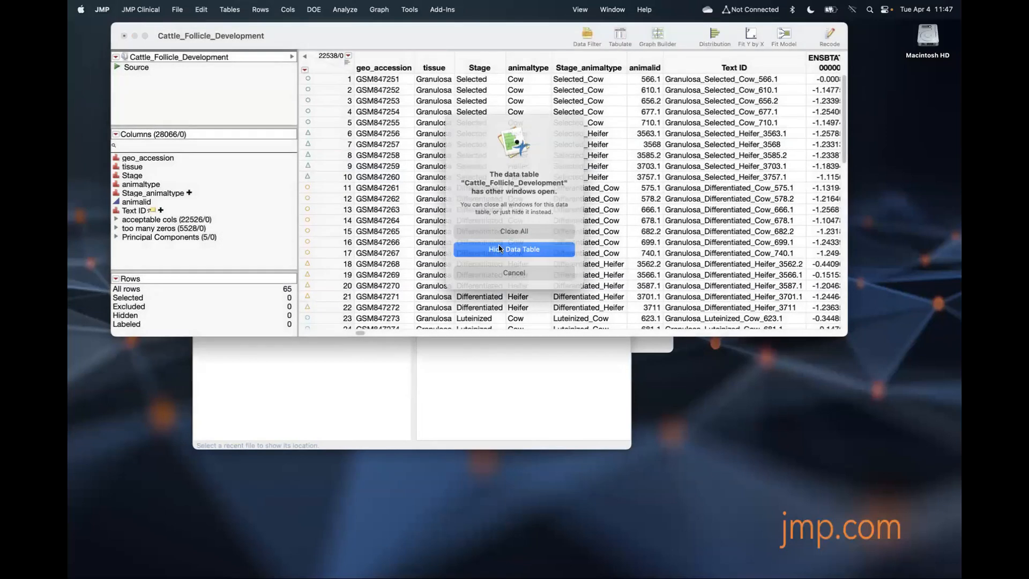
left_click(507, 231)
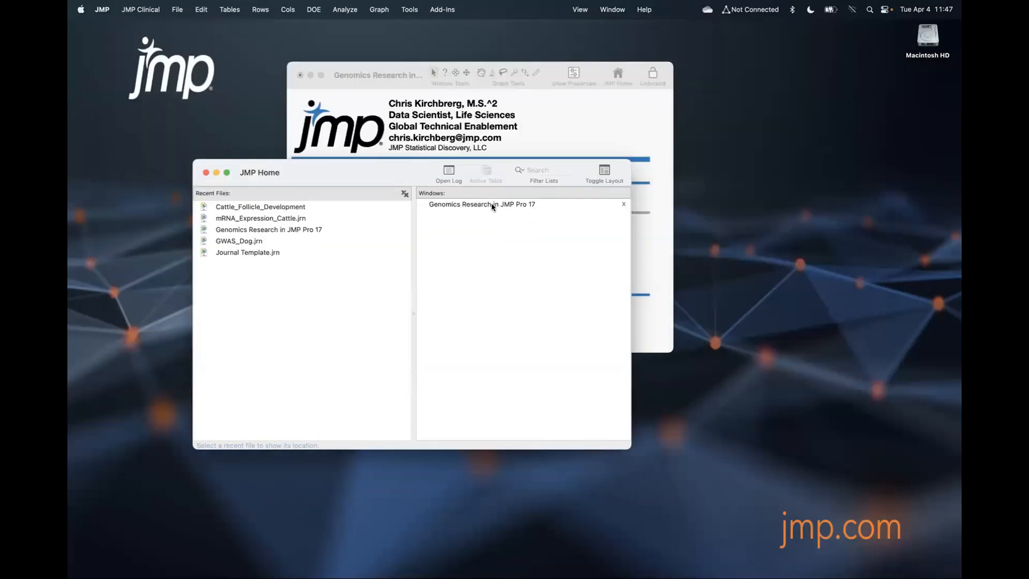
Step: Return to the Genomics Research in JMP Pro 17 journal and collapse its Differential Gene Expression section
left_click(574, 134)
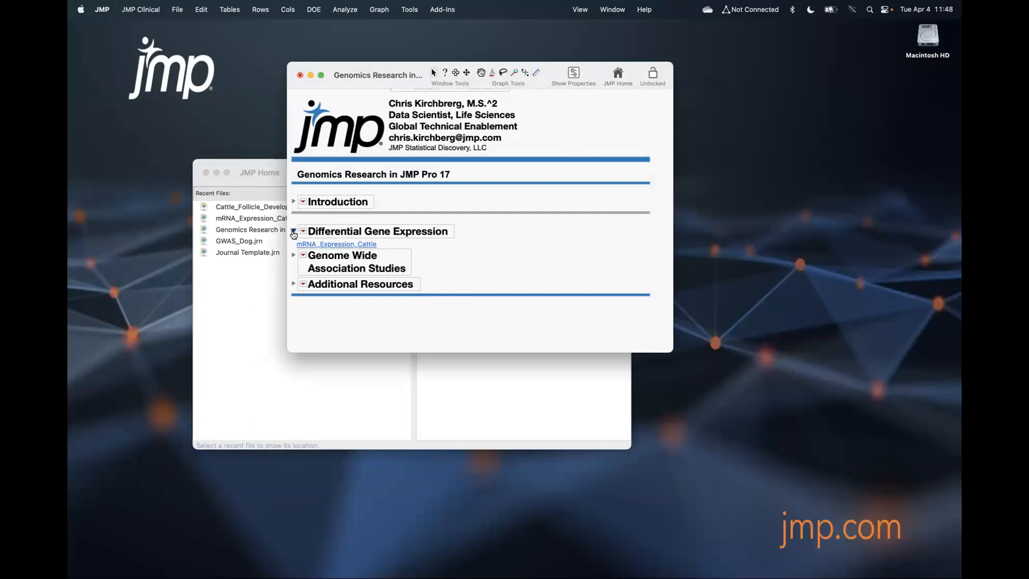
left_click(293, 230)
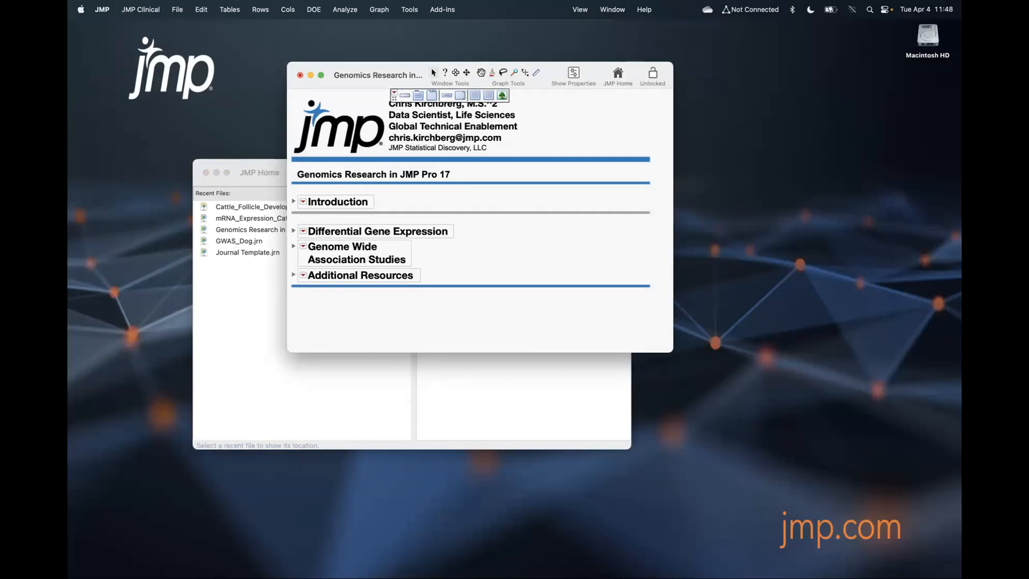
key("super+Tab")
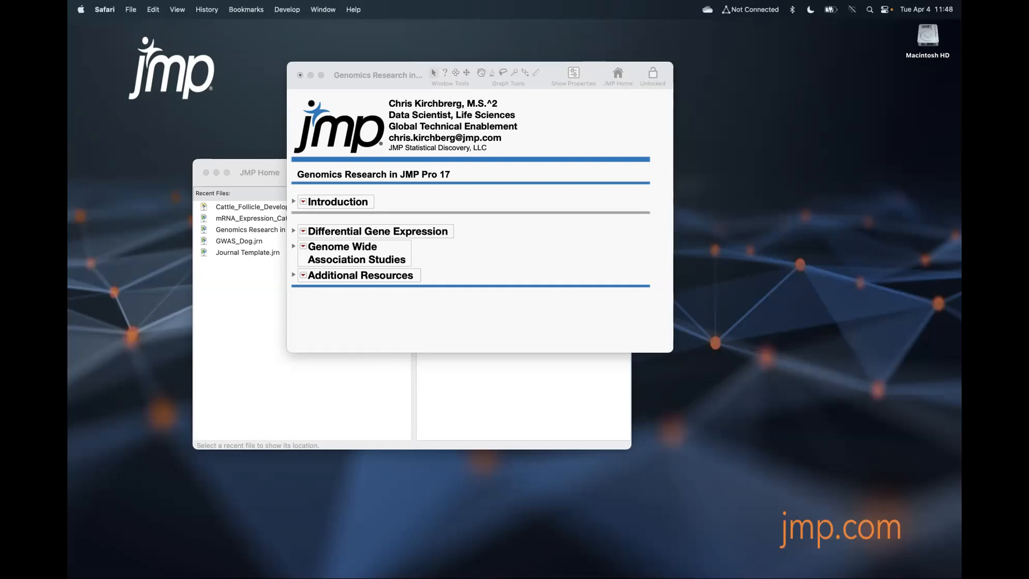
left_click(524, 306)
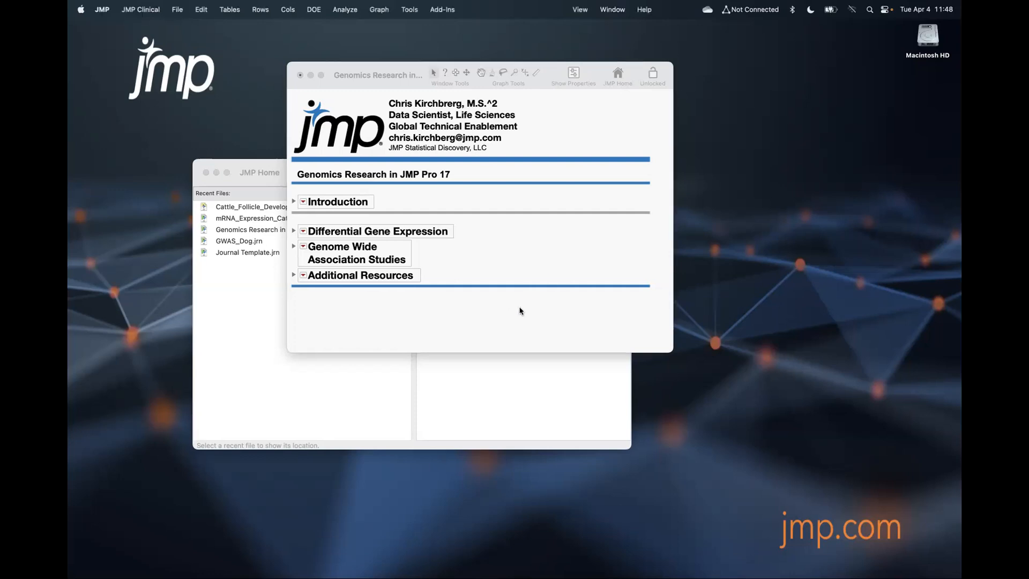
Step: Open the GWAS_Dog journal from the Genome Wide Association Studies section, expand its Introduction, and enlarge the journal window
left_click(294, 246)
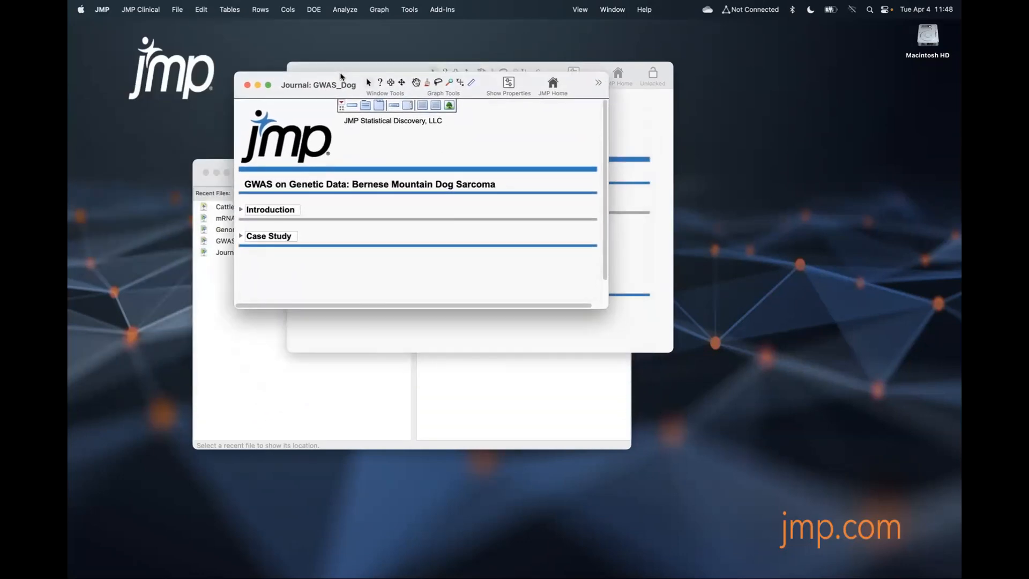
left_click(240, 210)
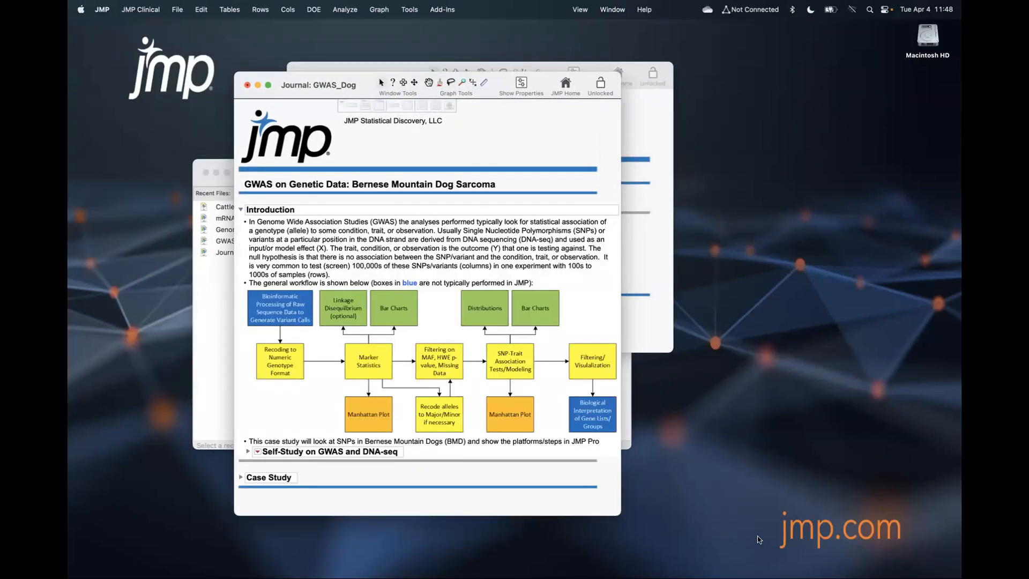
left_click_drag(619, 532, 768, 548)
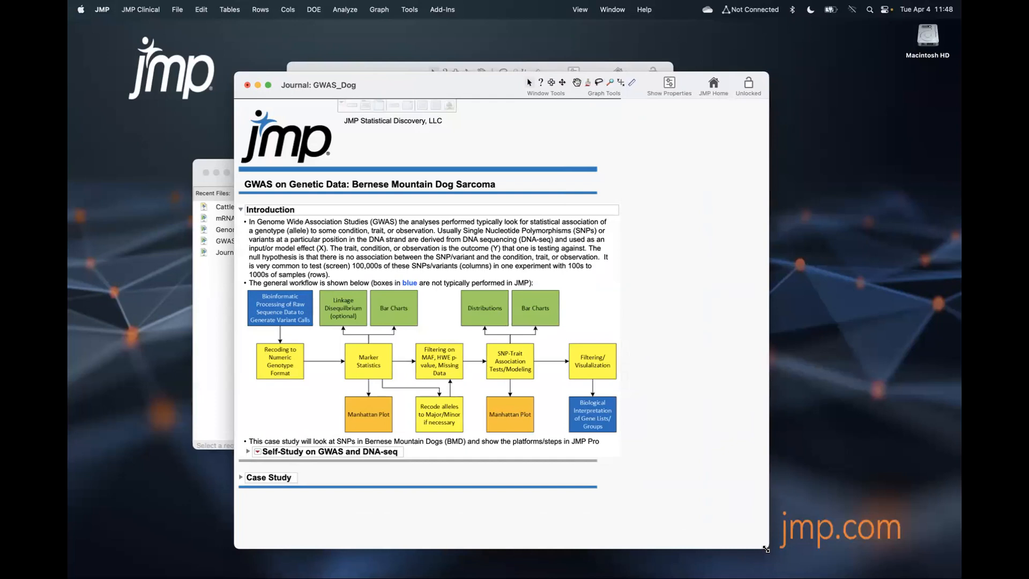
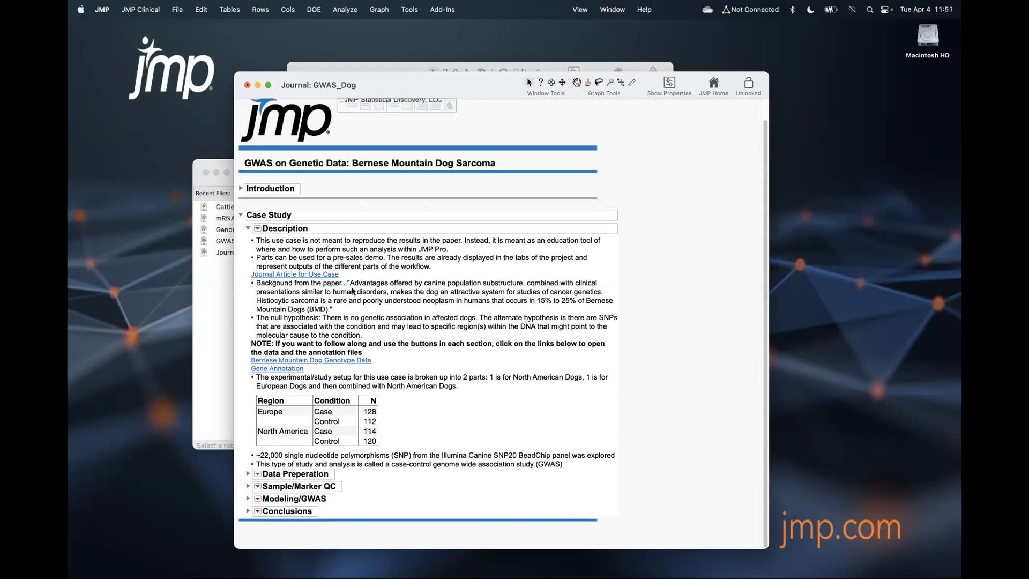
Step: Open the Gene Annotation table from the case study description, enlarge its window, and return to the GWAS_Dog journal
left_click(283, 369)
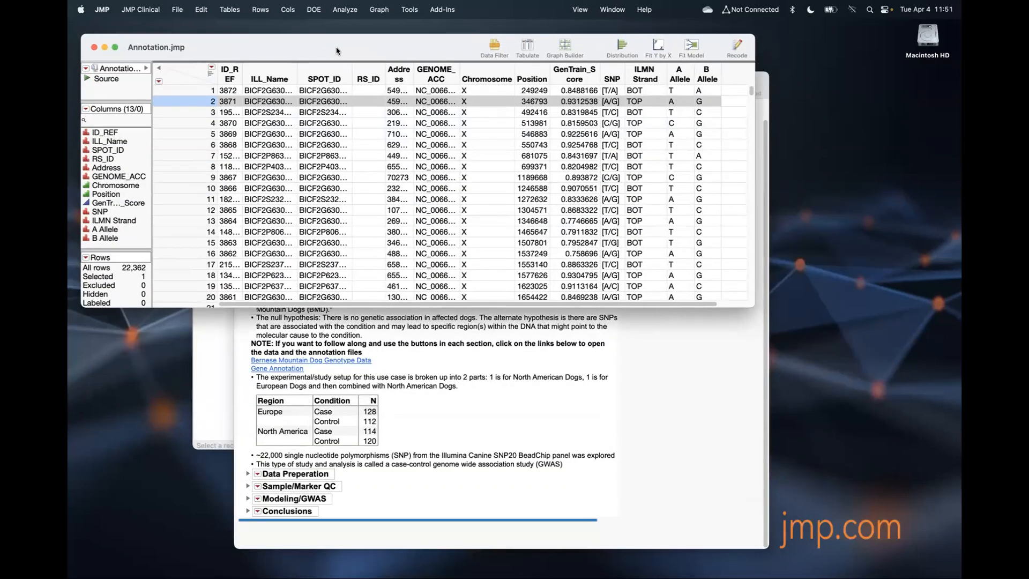
left_click_drag(750, 333, 868, 345)
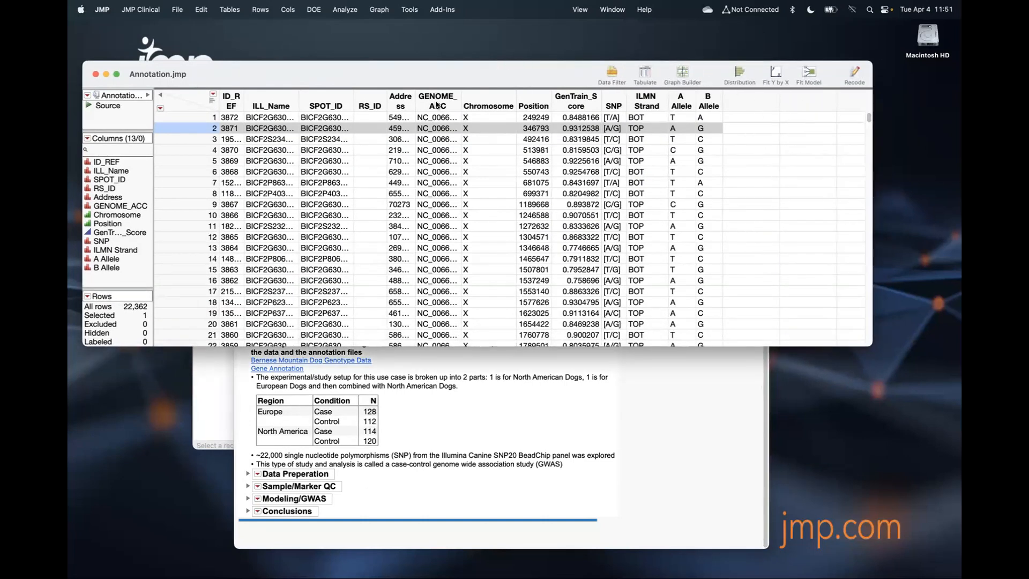
left_click(709, 443)
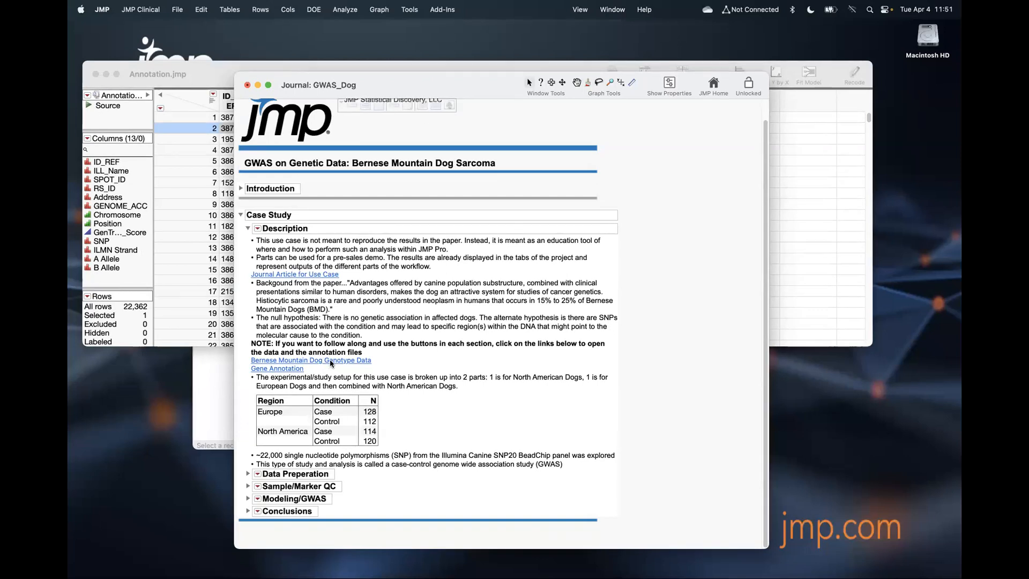
Step: Open the Bernese Mountain Dog Genotype Data and arrange the GSE38011_series_matrix and GSE38011_series_matrix_wide tables in enlarged windows
left_click(332, 361)
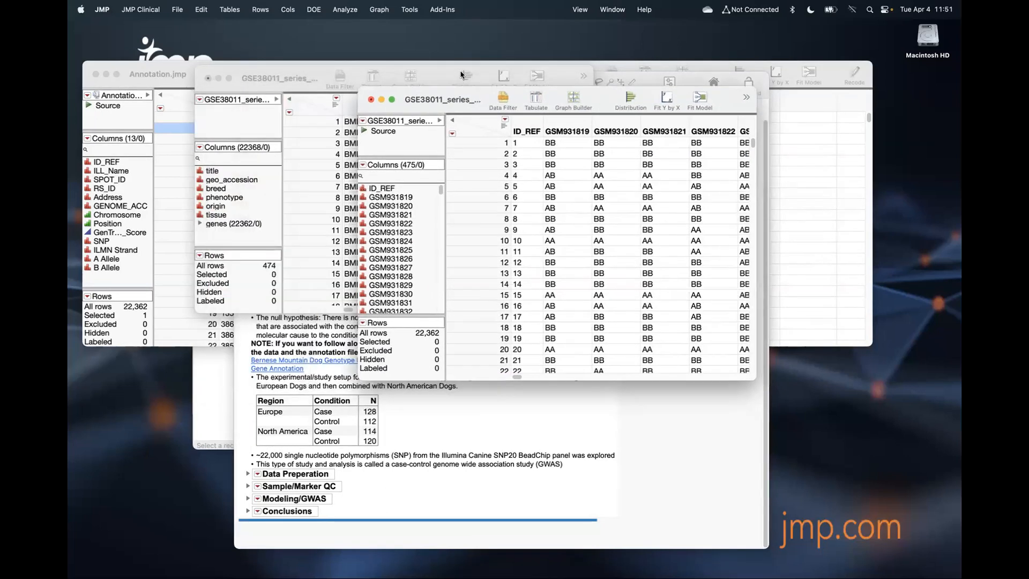
left_click_drag(753, 360, 898, 426)
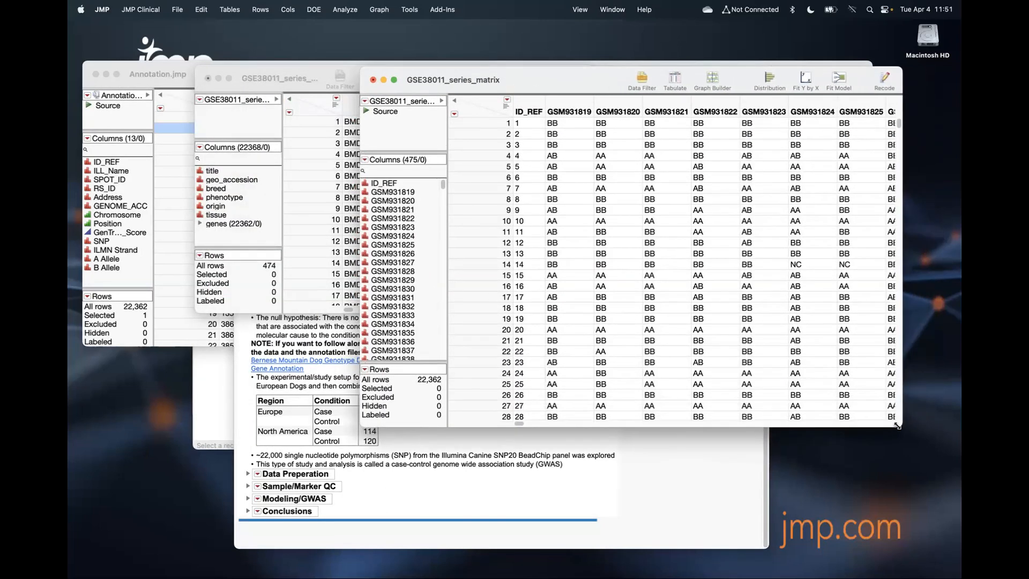
left_click(172, 343)
mouse_move(391, 79)
left_mouse_down()
mouse_move(379, 255)
mouse_move(632, 3)
left_mouse_up()
left_click_drag(309, 74, 193, 40)
left_click_drag(473, 278, 700, 326)
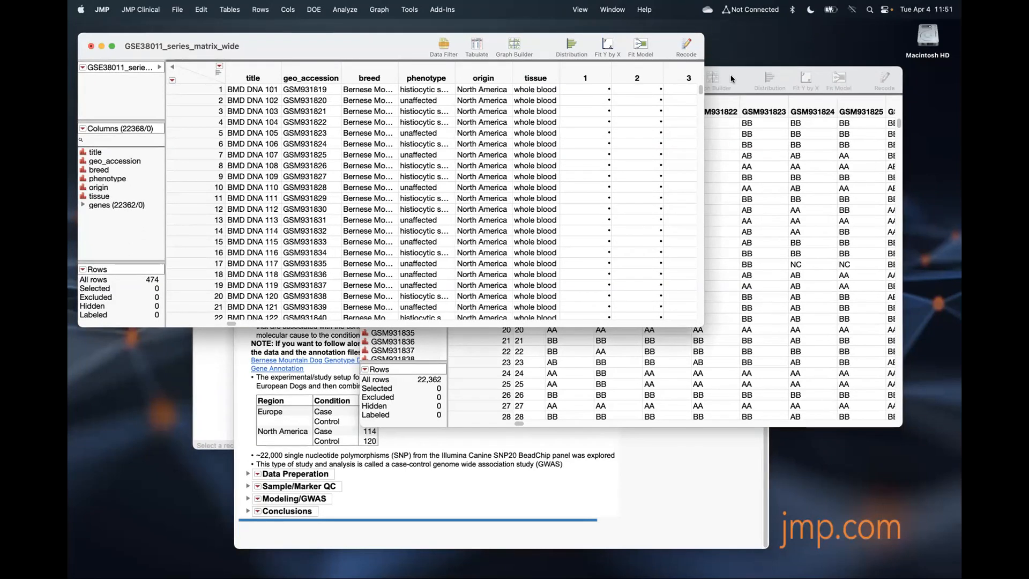
Step: Examine the genotype, phenotype, breed and origin columns of GSE38011_series_matrix_wide, widening the phenotype and origin columns
left_click(647, 122)
left_click_drag(595, 76, 663, 75)
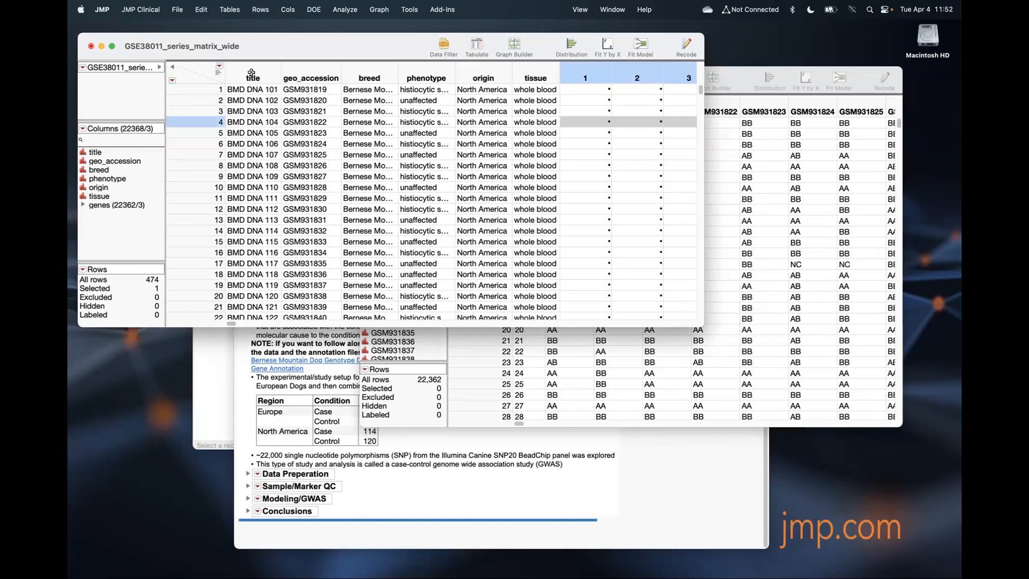
left_click_drag(252, 71, 510, 75)
left_click(440, 74)
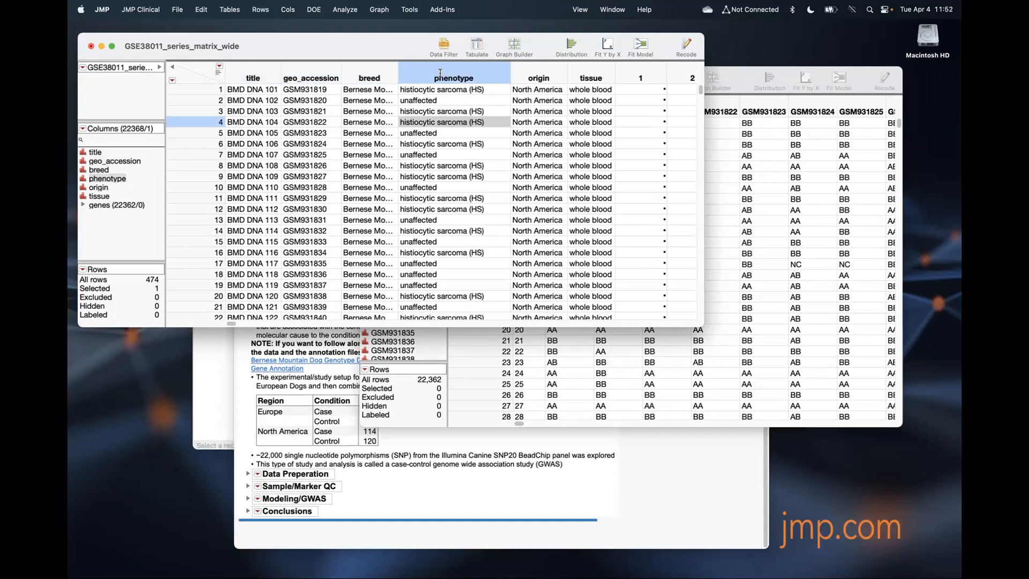
left_click(380, 70)
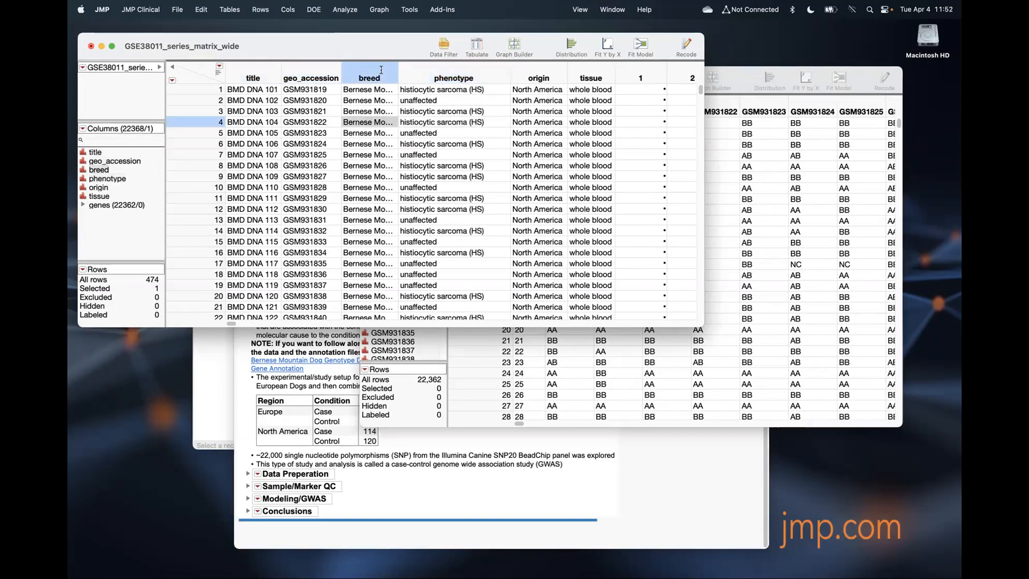
left_click(540, 71)
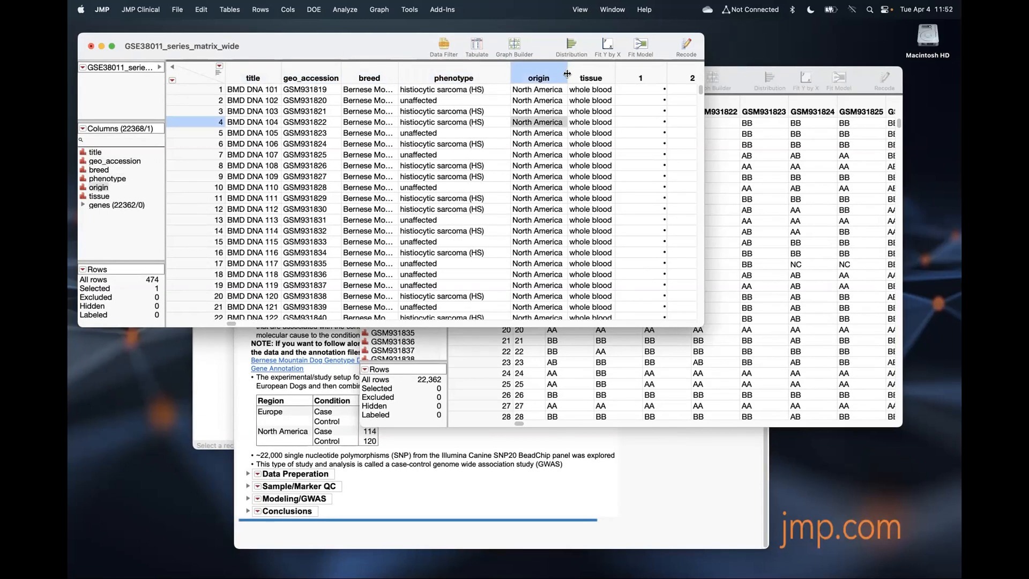
left_click_drag(567, 73, 577, 73)
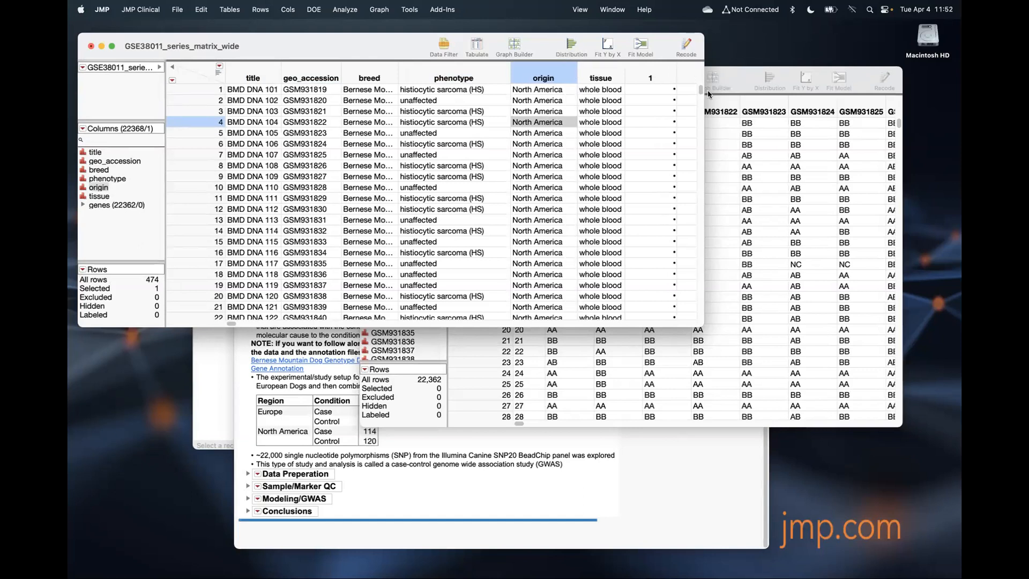
Step: Select sample columns GSM931819 to GSM931824 and rows 1 to 17 in GSE38011_series_matrix, and move the window clear of the wide table
left_click(738, 80)
left_click_drag(572, 102, 804, 111)
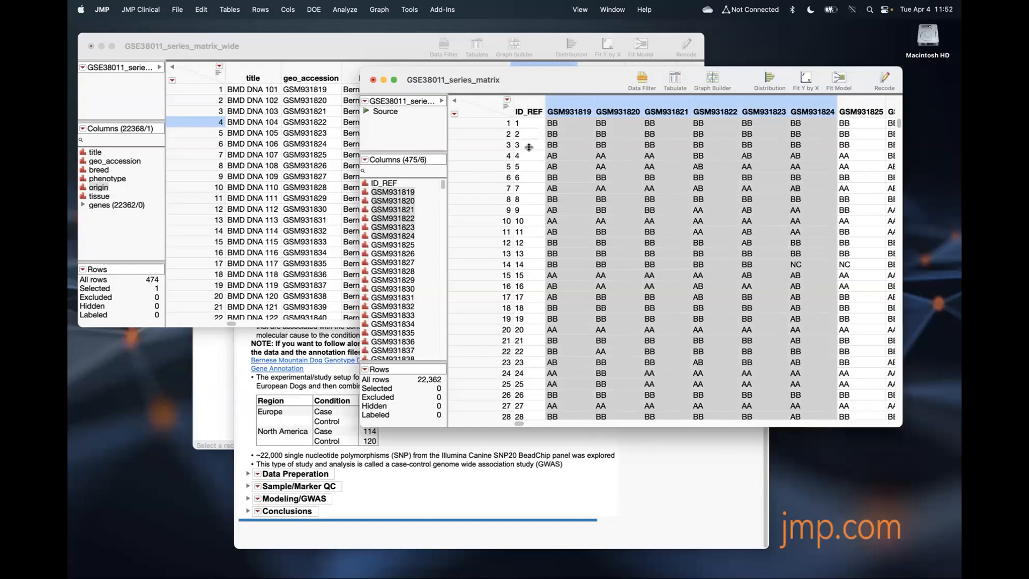
left_click_drag(469, 123, 479, 294)
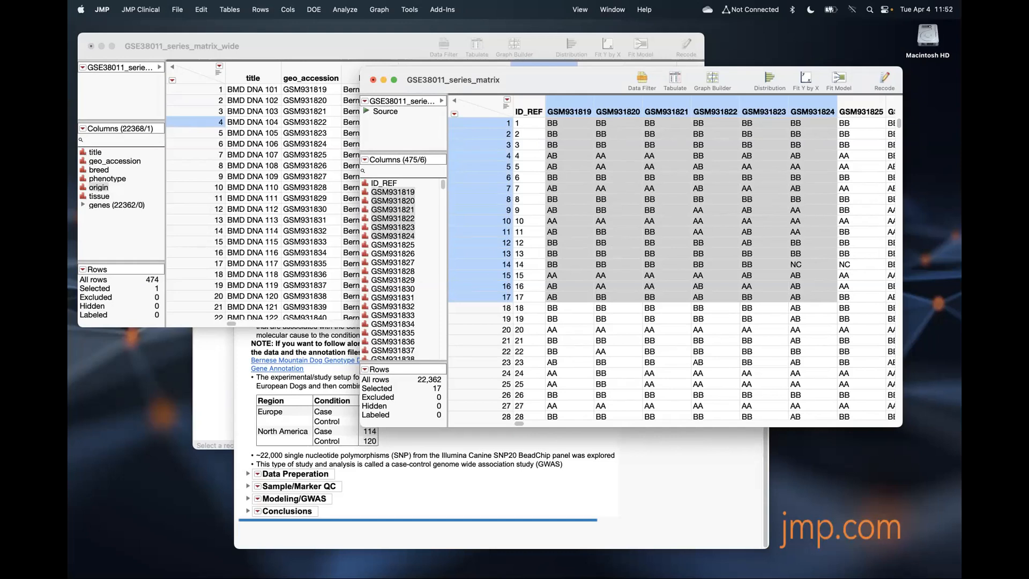
left_click_drag(539, 82, 574, 108)
left_click(283, 43)
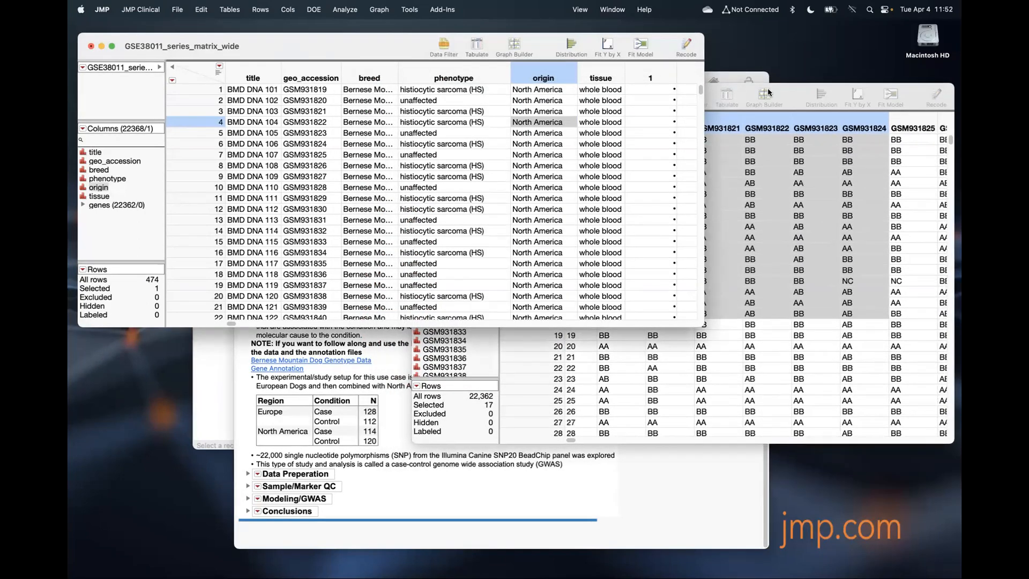
left_click(794, 91)
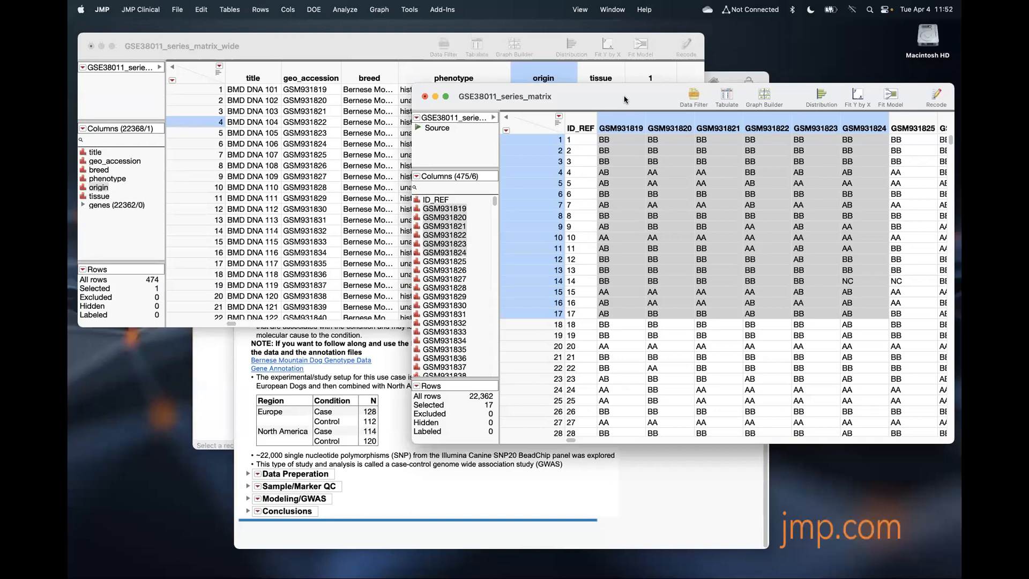
Step: Set up a Transpose of the selected rows with all sample columns from GSM931819 to GSM932365 as Transpose Columns
left_click(230, 10)
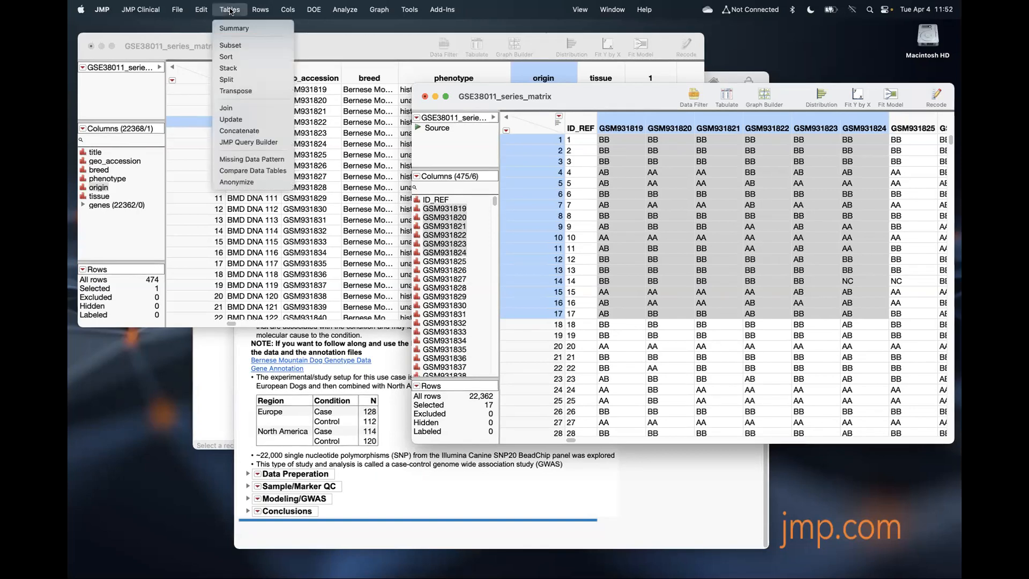
left_click(263, 91)
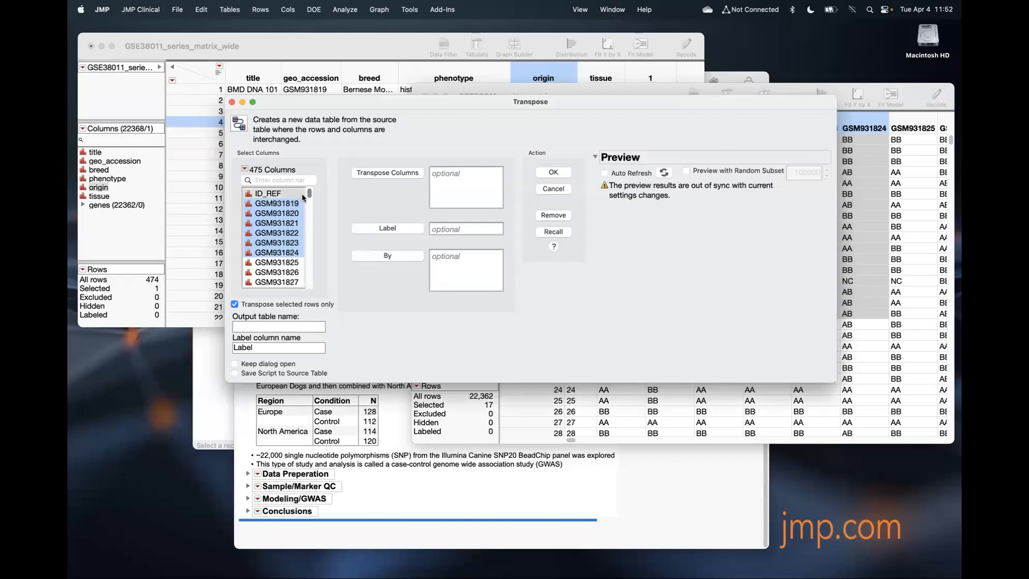
left_click_drag(310, 193, 310, 318)
left_click(295, 282, "shift")
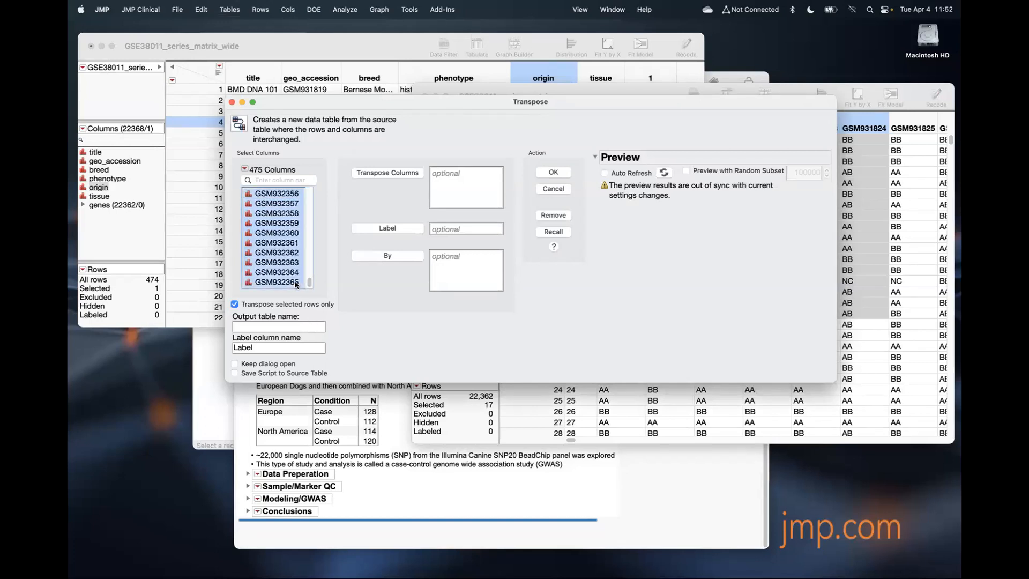
left_click(387, 172)
left_click_drag(311, 278, 312, 180)
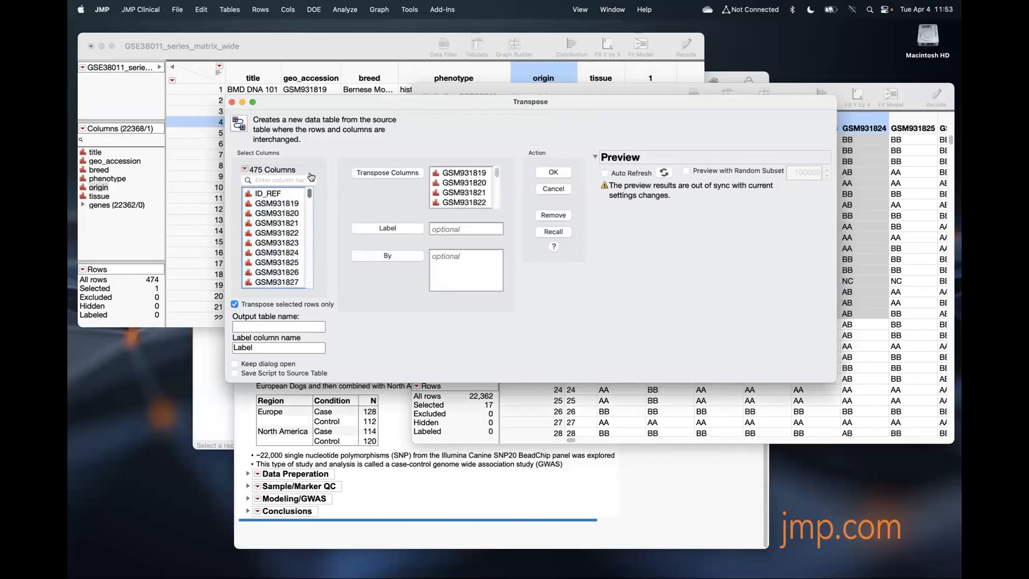
Step: Use ID_REF as the transpose label, enable the preview's Auto Refresh, name the label column GEO_acc, and create the transposed table
left_click(384, 232)
left_click(605, 172)
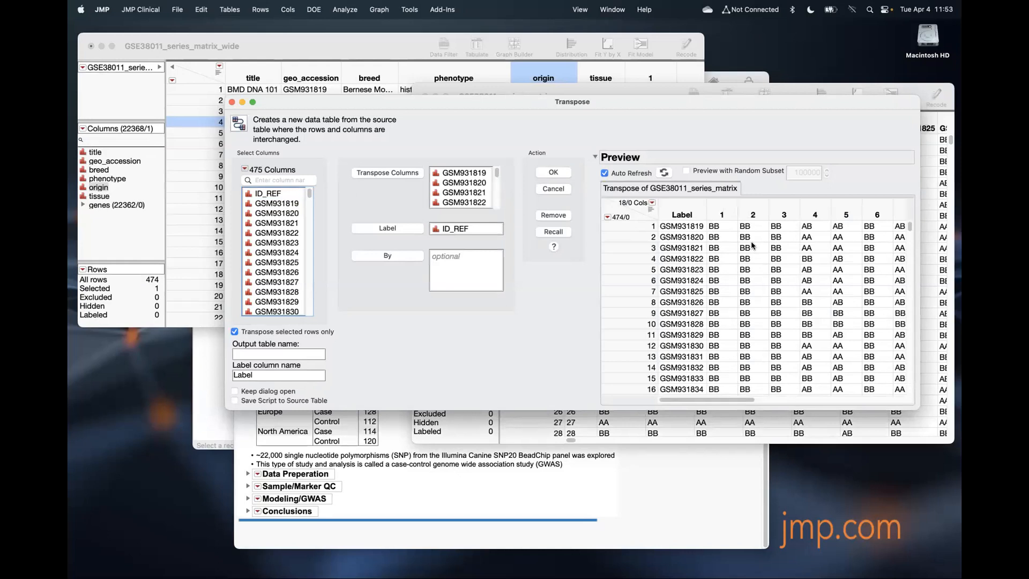
double_click(261, 375)
type("GEO_acc")
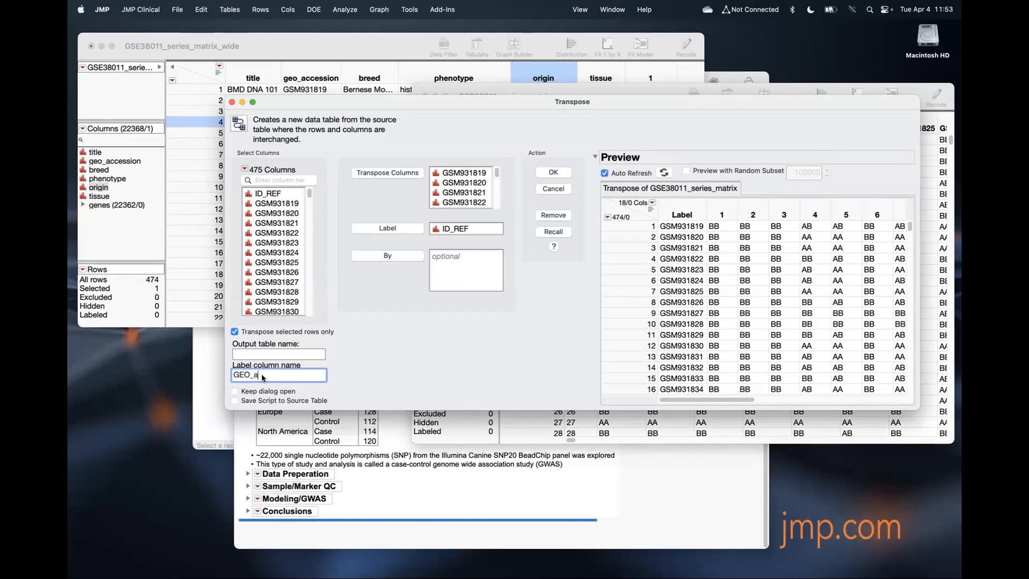
left_click(553, 173)
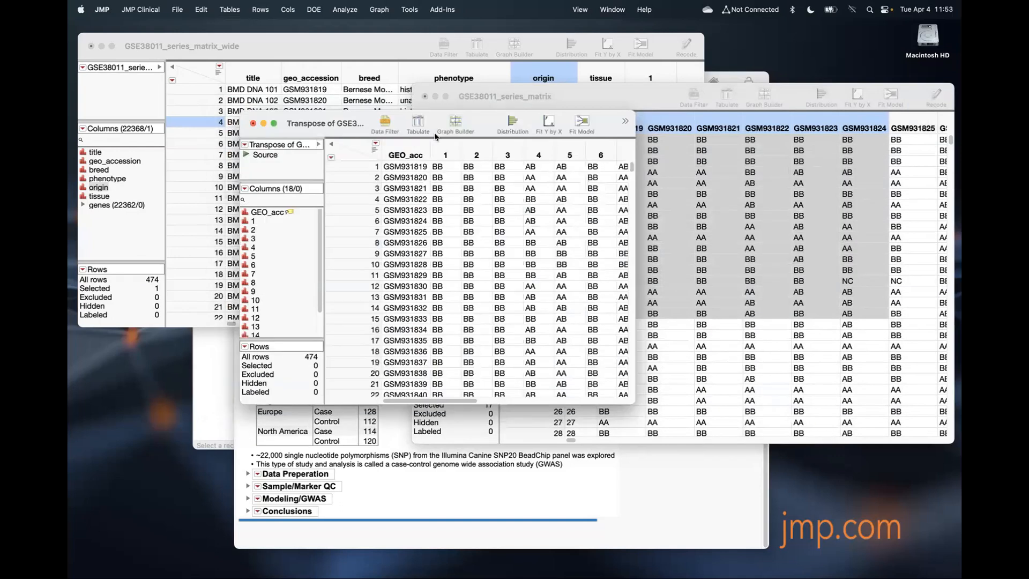
Step: Close the original GSE38011_series_matrix table without saving its changes
left_click(667, 98)
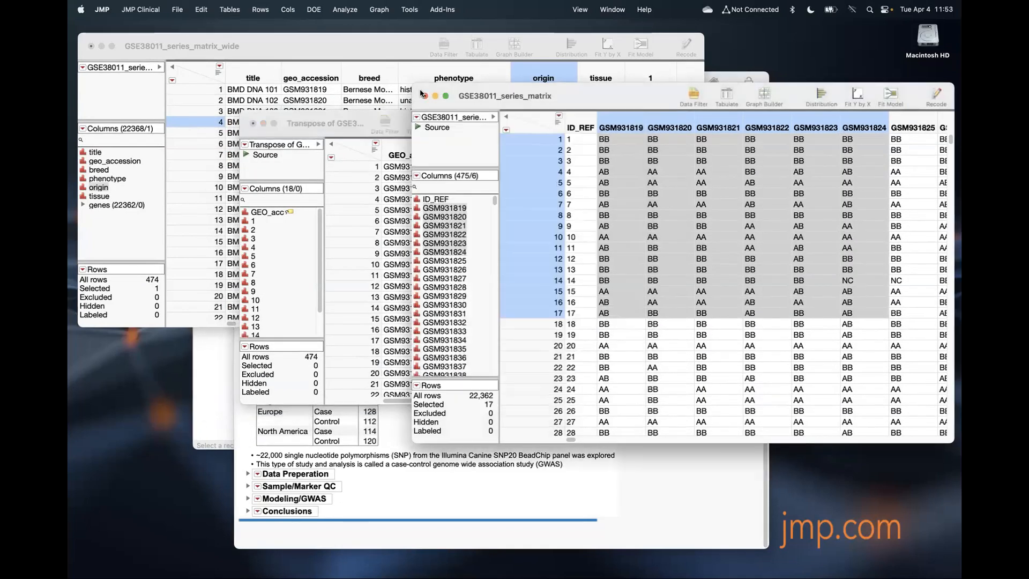
left_click(425, 96)
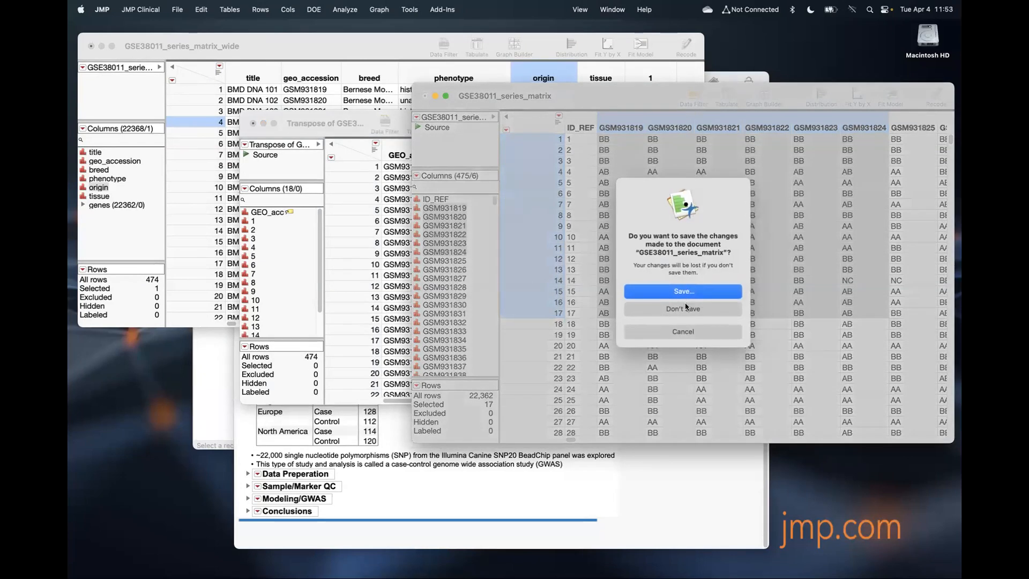
left_click(686, 309)
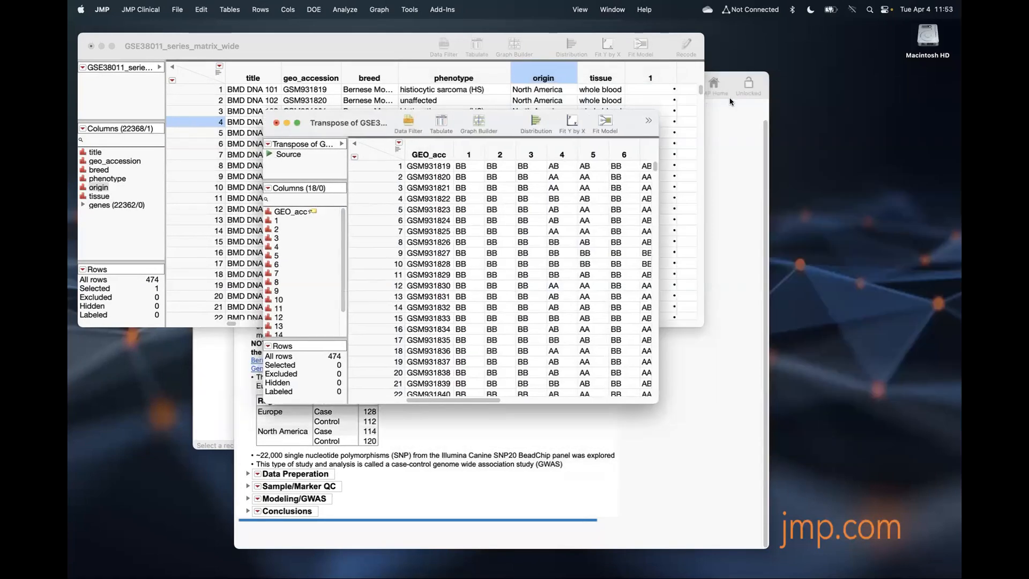
Step: Select SNP columns 1 through 17 in the transposed table and open Recode for them from Standardize Attributes
left_click(495, 197)
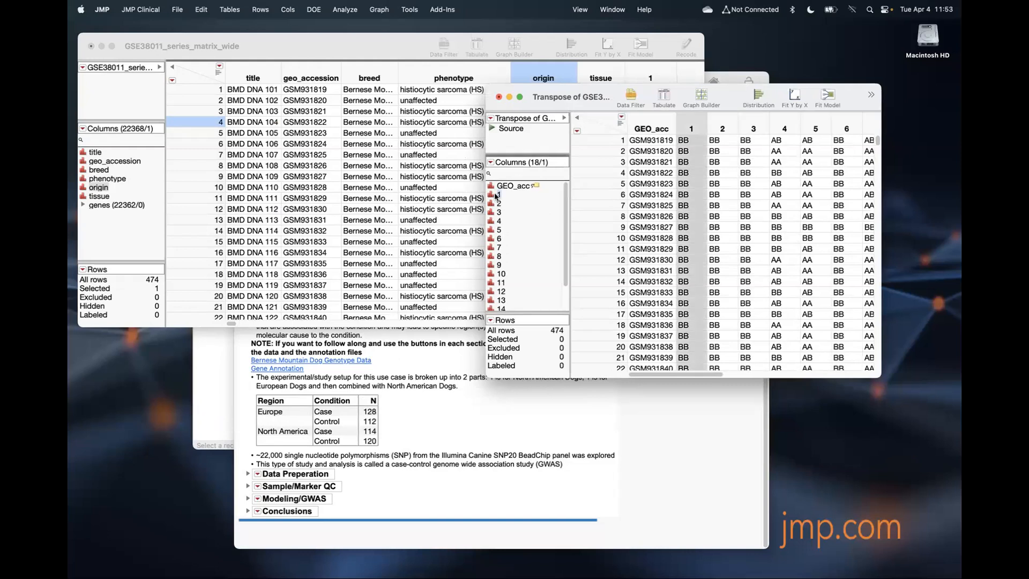
scroll(565, 203, "down", 3)
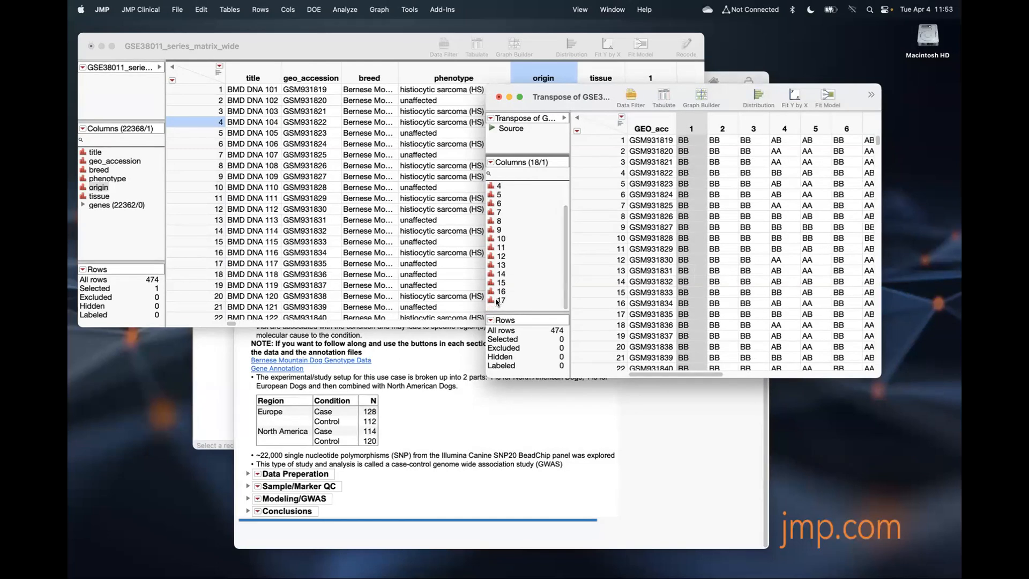
left_click(522, 300, "shift")
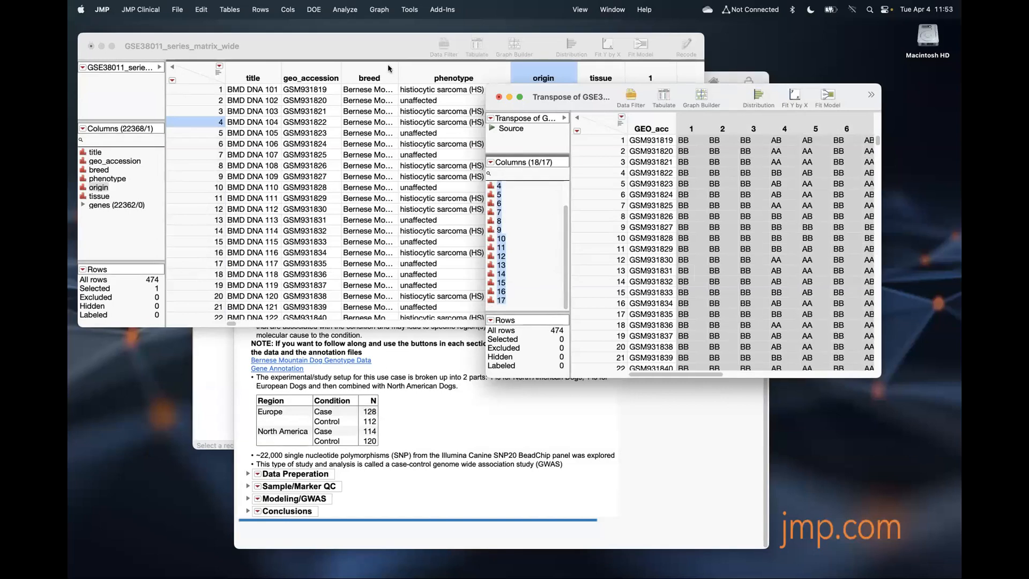
left_click(343, 10)
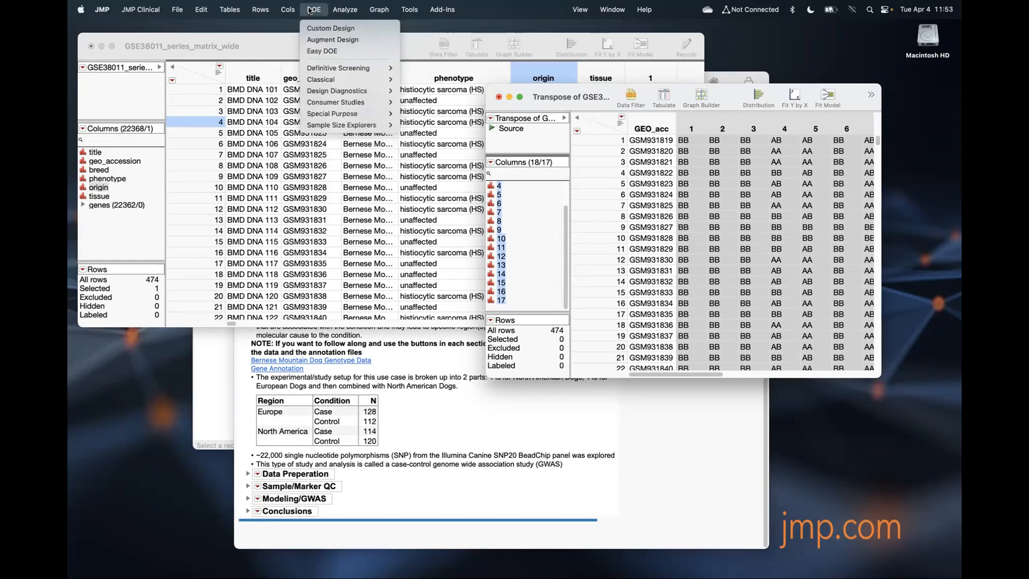
mouse_move(289, 9)
left_click(300, 81)
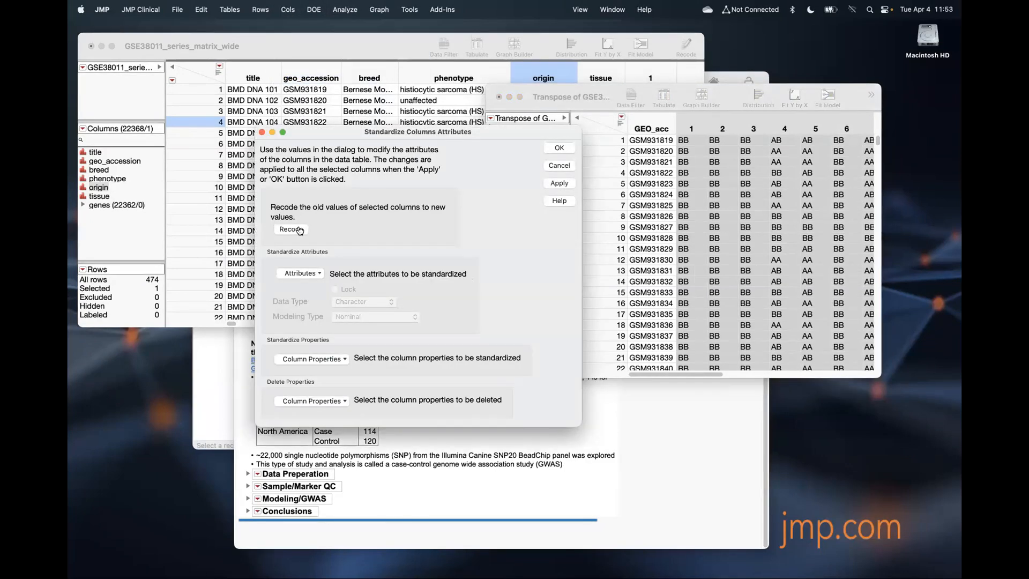
left_click(299, 231)
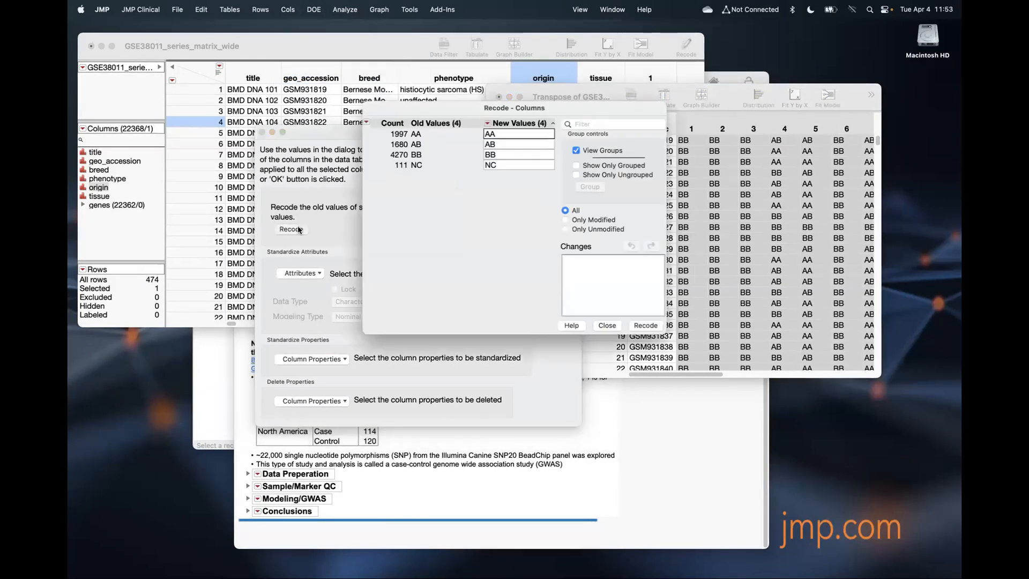
Step: Recode the selected genotype columns as AA = 0, AB = 1, BB = 2 and NC = blank
left_click(506, 133)
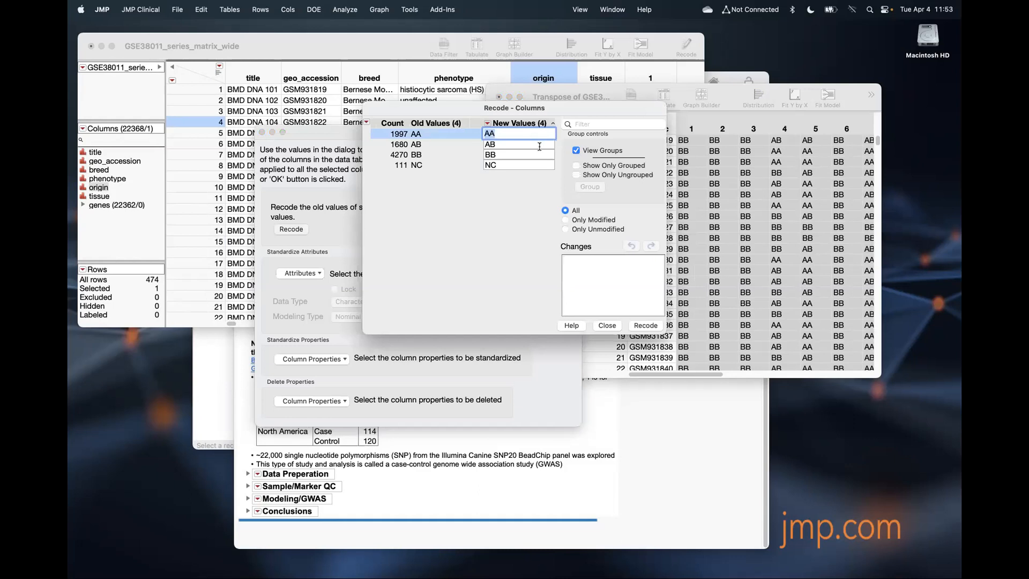
type("0")
left_click(527, 144)
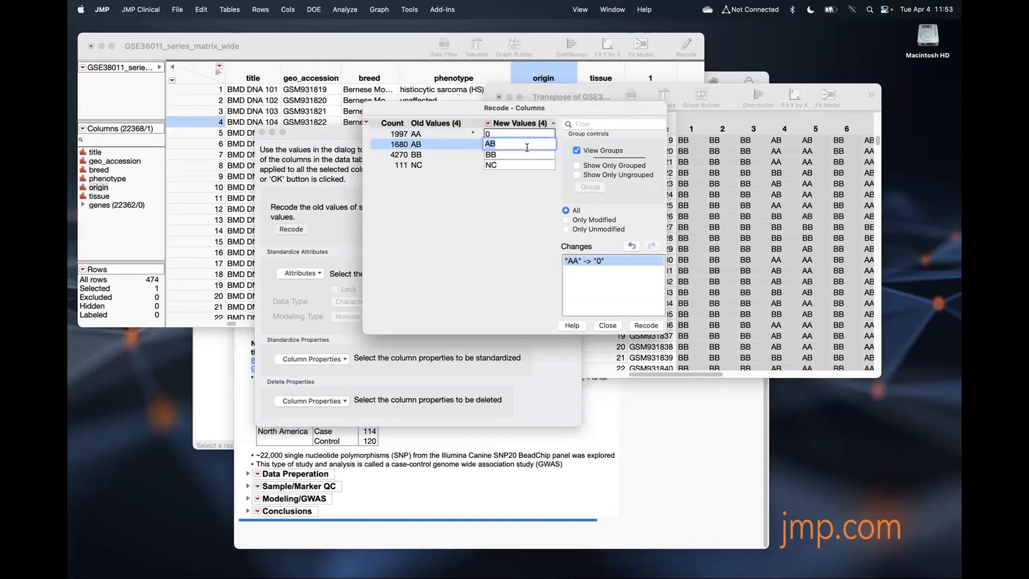
type("1")
left_click(521, 154)
type("2")
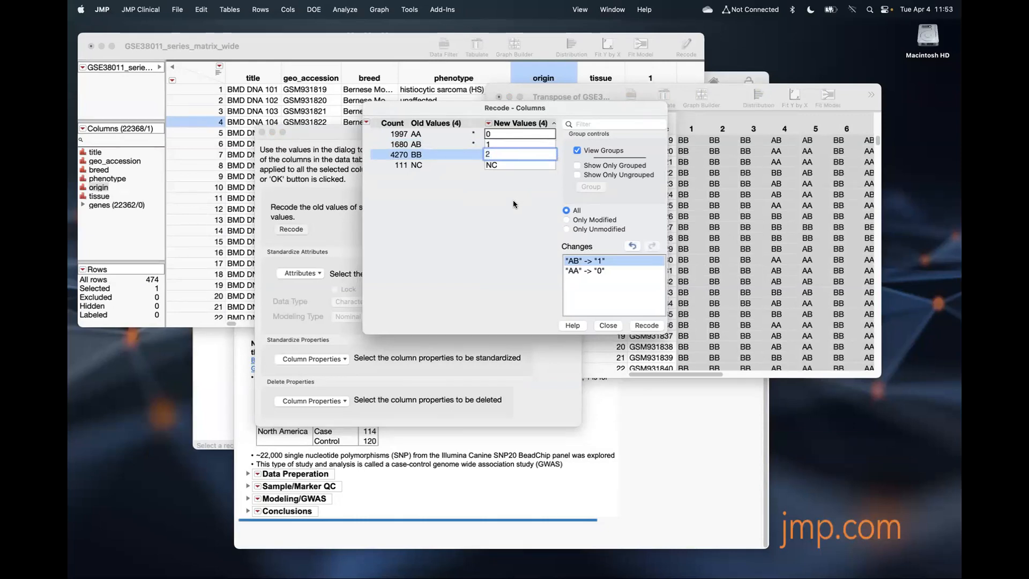
left_click(509, 164)
key("BackSpace")
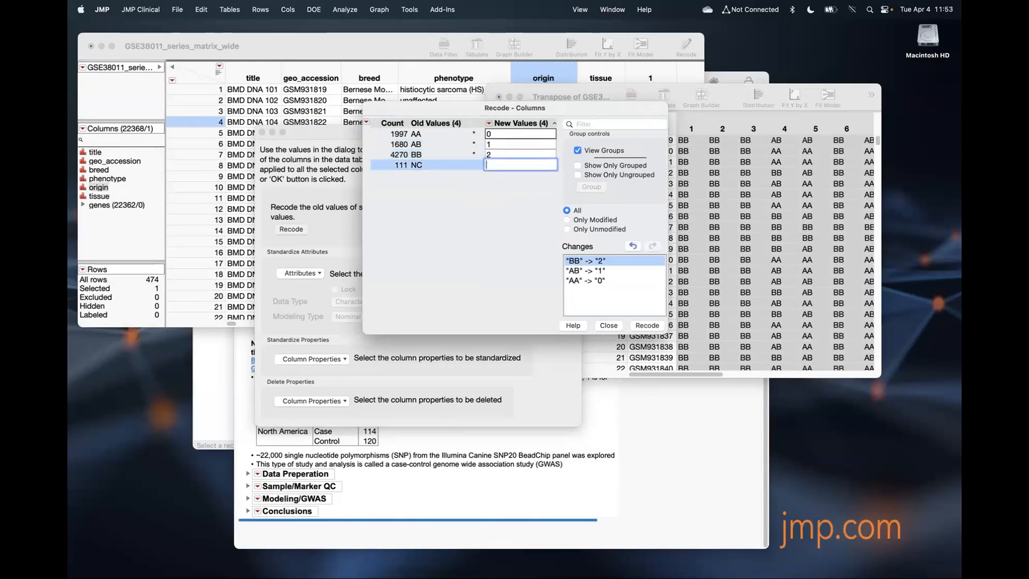
left_click(443, 244)
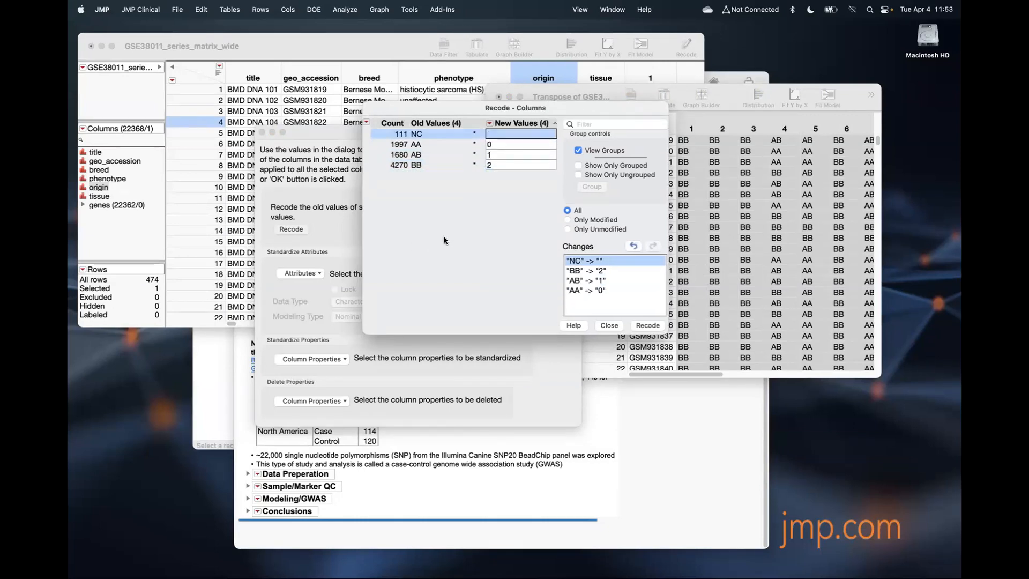
left_click(648, 325)
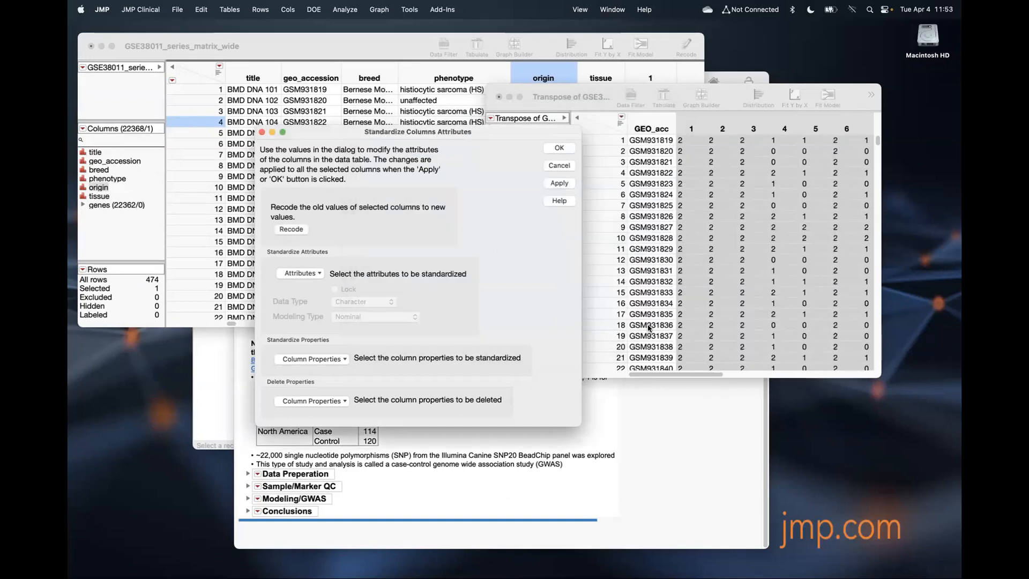
Step: Standardize the selected SNP columns to the Numeric data type and the Continuous modeling type
left_click(302, 275)
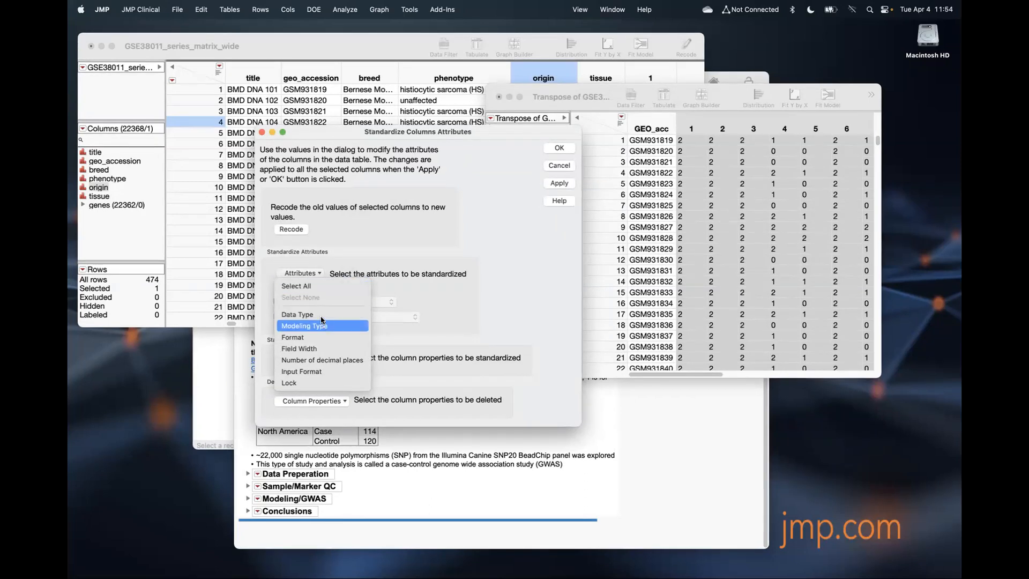
left_click(295, 314)
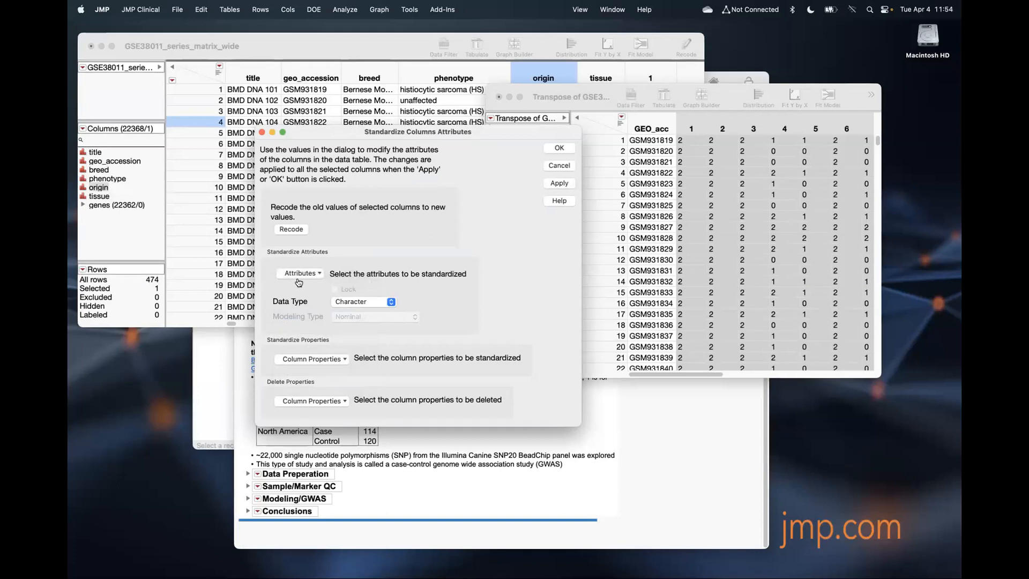
left_click(301, 274)
left_click(323, 330)
left_click(392, 302)
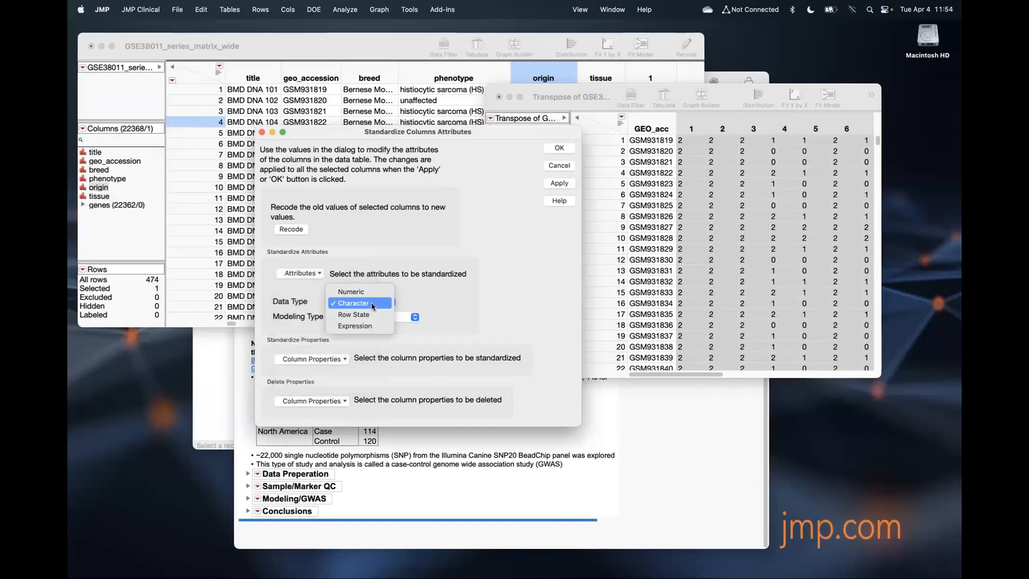
left_click(351, 292)
left_click(390, 318)
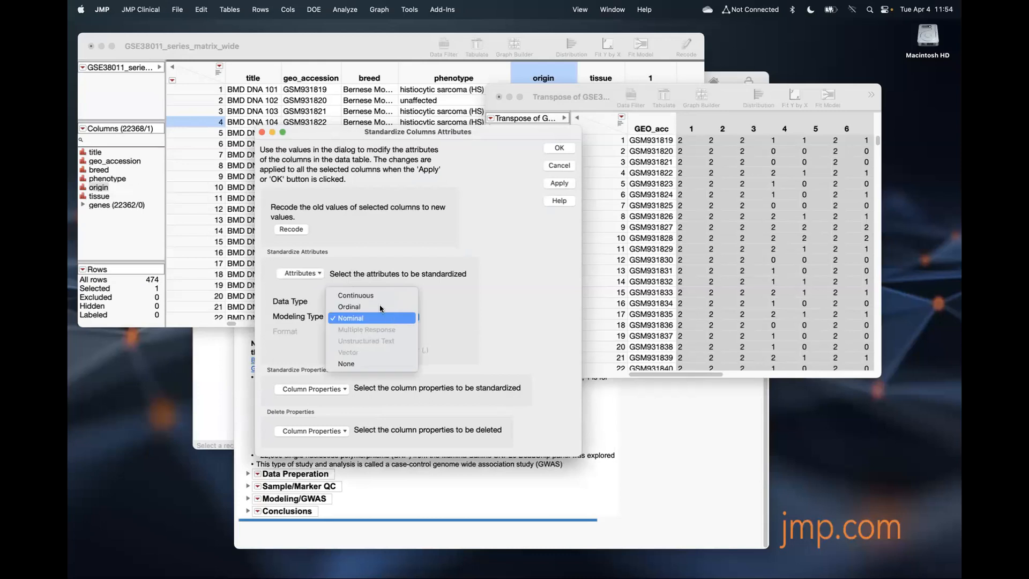
left_click(376, 294)
left_click(559, 149)
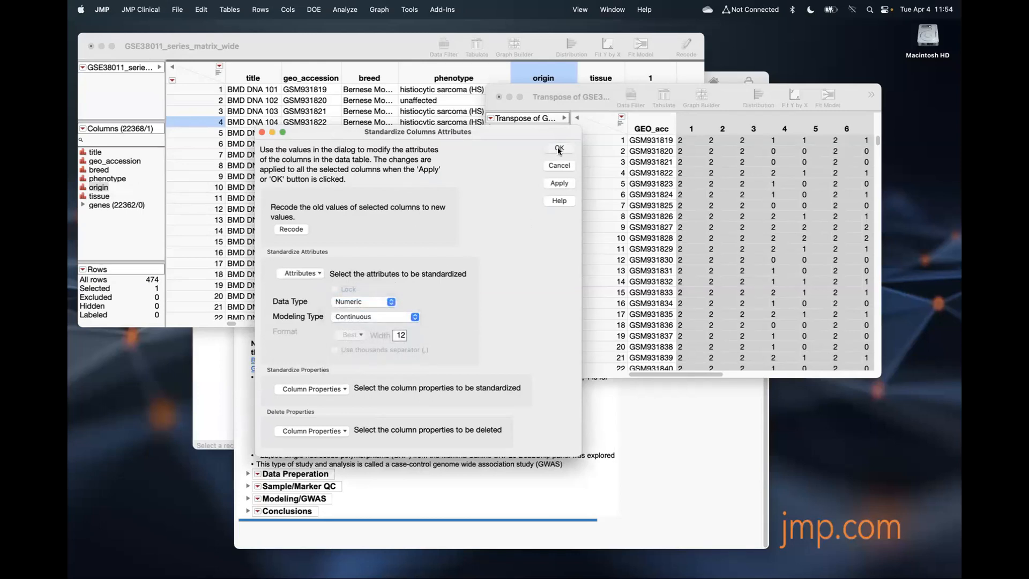
Step: Start an Update of GSE38011_series_matrix_wide using the Transpose of GSE38011_series_matrix table as the data source
left_click_drag(624, 87, 633, 42)
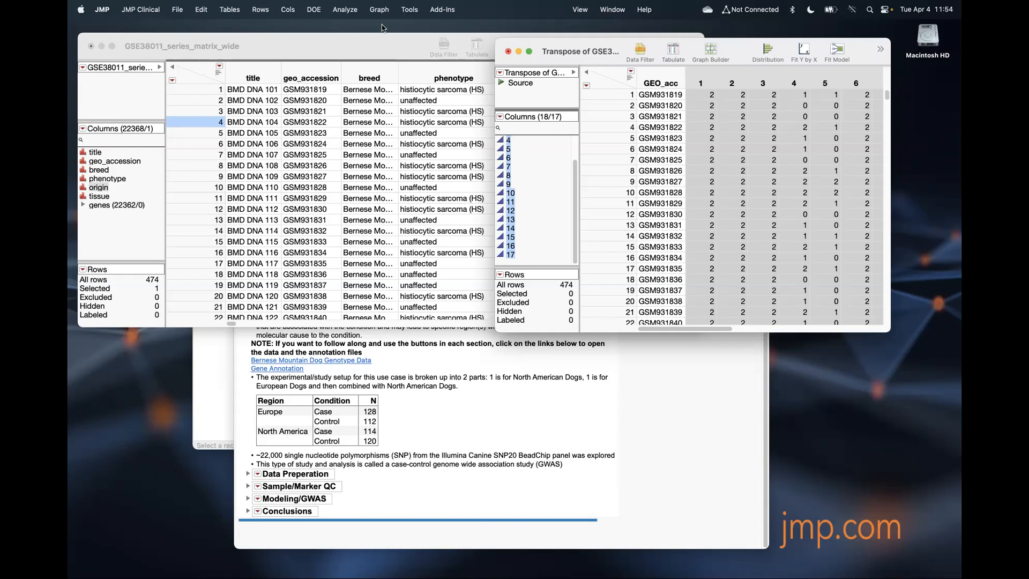
left_click(368, 45)
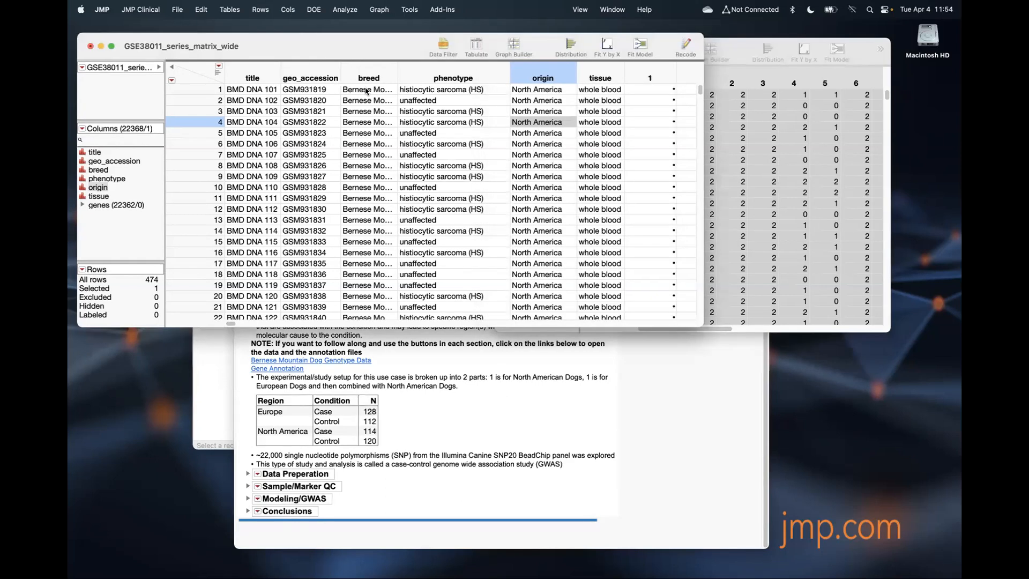
left_click(231, 10)
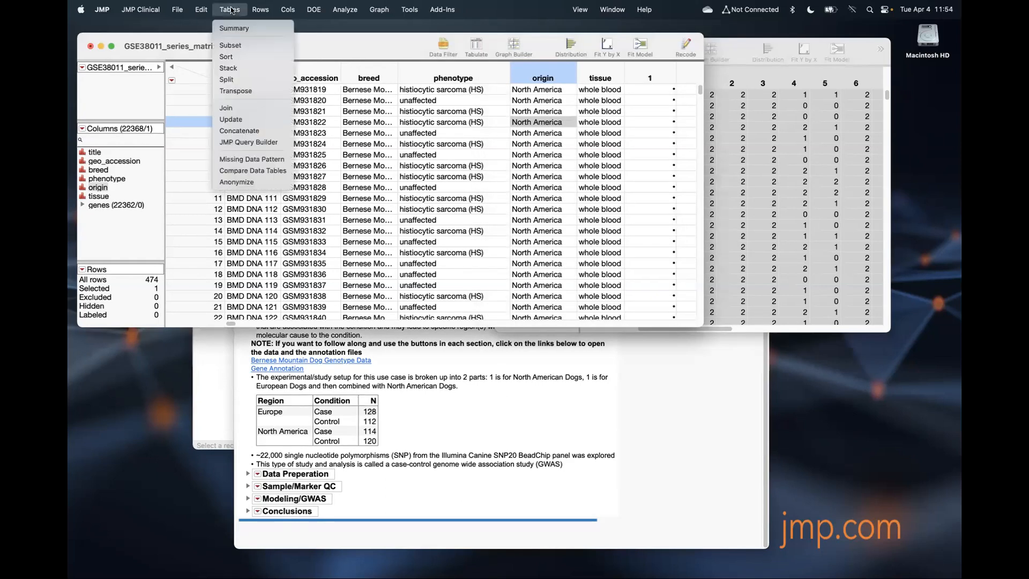
left_click(243, 121)
left_click(321, 217)
scroll(501, 396, "down", 5)
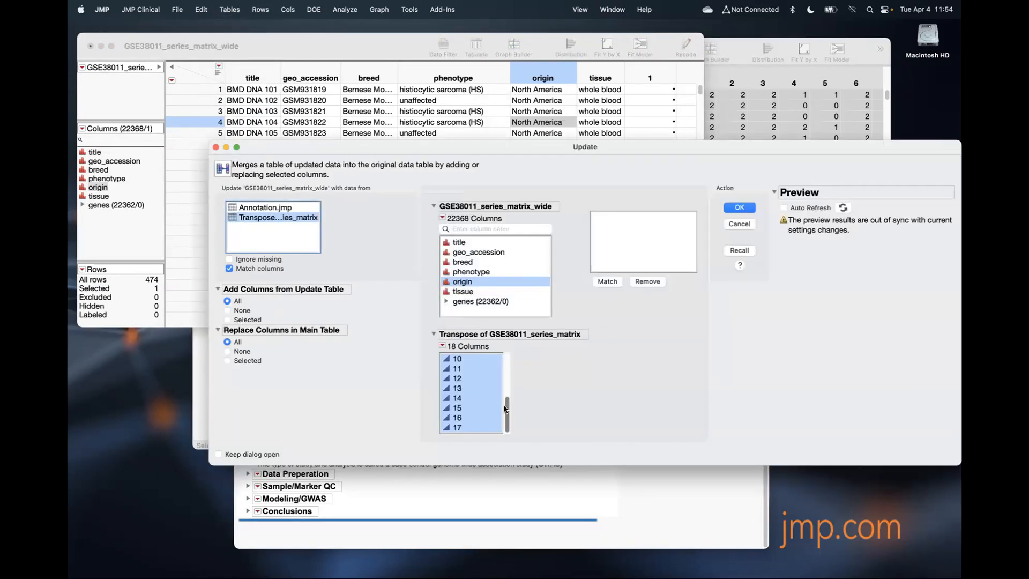
Step: Match geo_accession with GEO_acc and run the update to merge the numeric genotypes into the wide table
left_click_drag(504, 409, 506, 365)
left_click(469, 358)
left_click(476, 253)
left_click(604, 282)
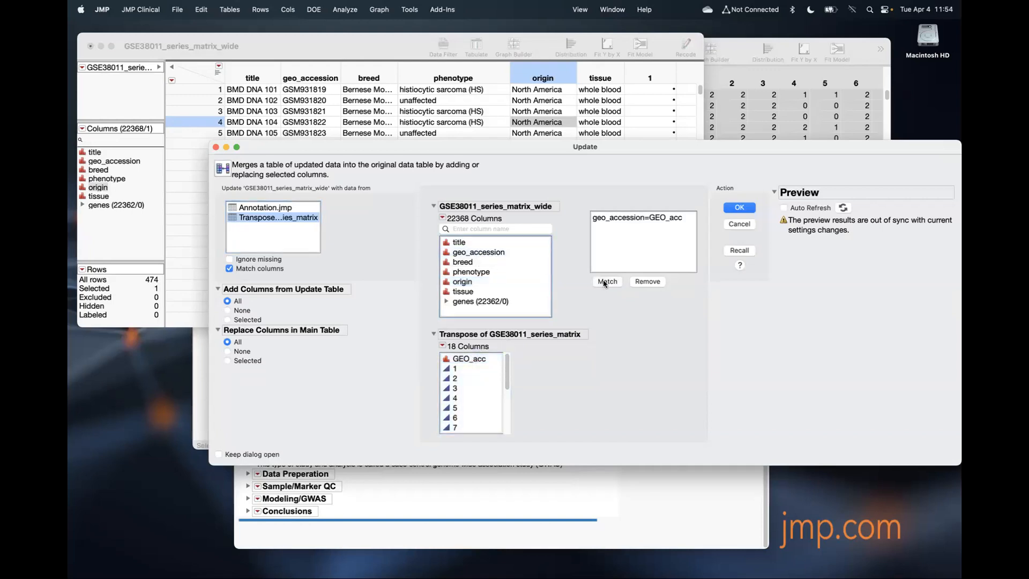
left_click(738, 207)
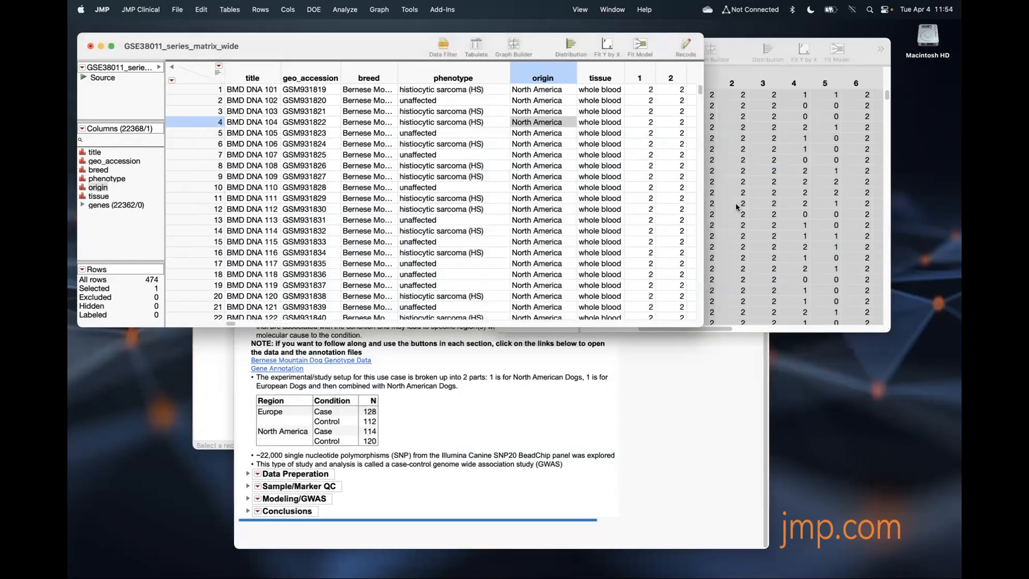
Step: Make the wide table window slightly taller and close the transposed table without saving it
left_click_drag(701, 323, 687, 348)
left_click(741, 50)
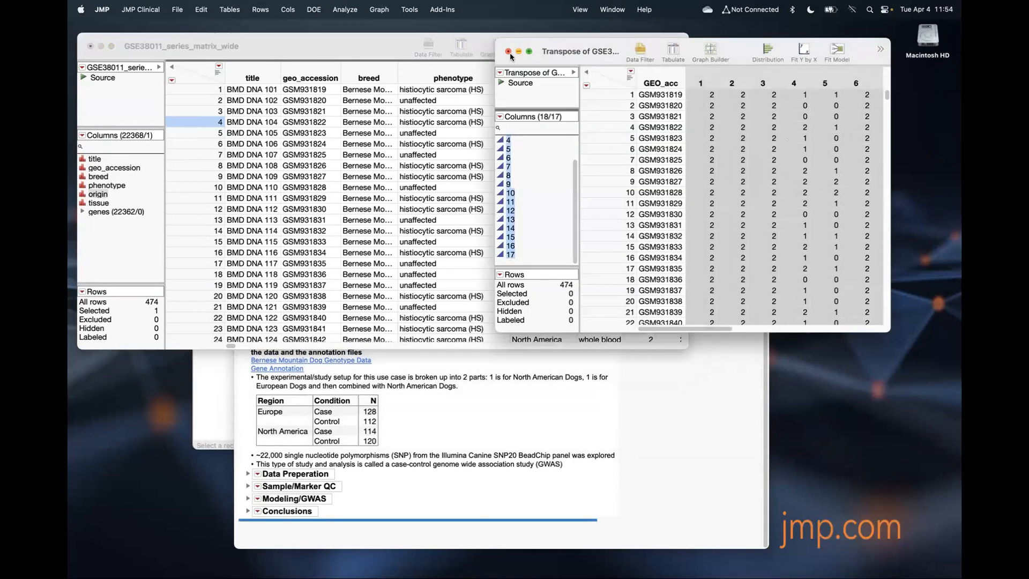
left_click(508, 51)
left_click(686, 237)
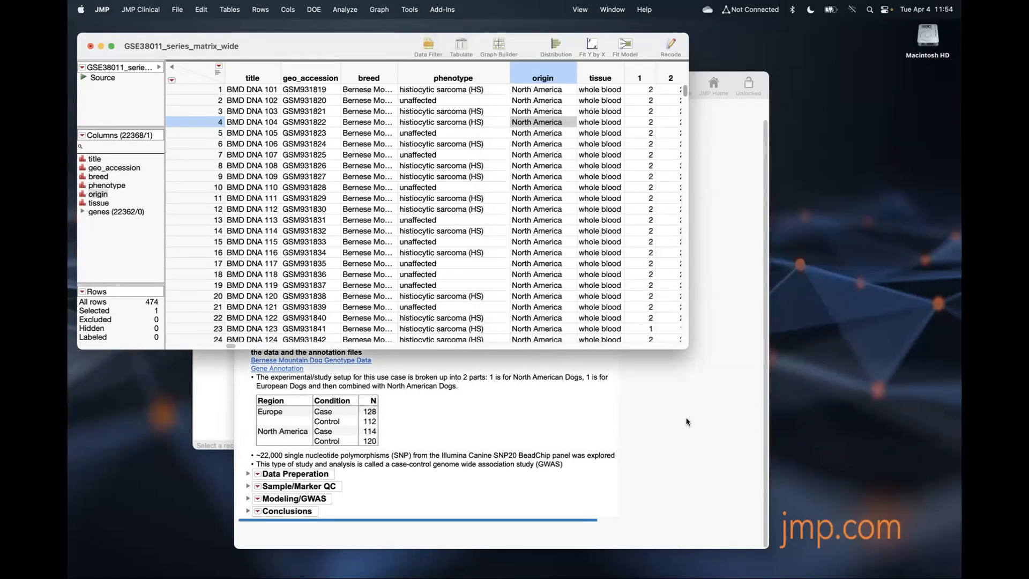
Step: Collapse Description and expand Data Preperation in the GWAS_Dog journal, and move the journal aside to uncover the wide table
left_click(662, 434)
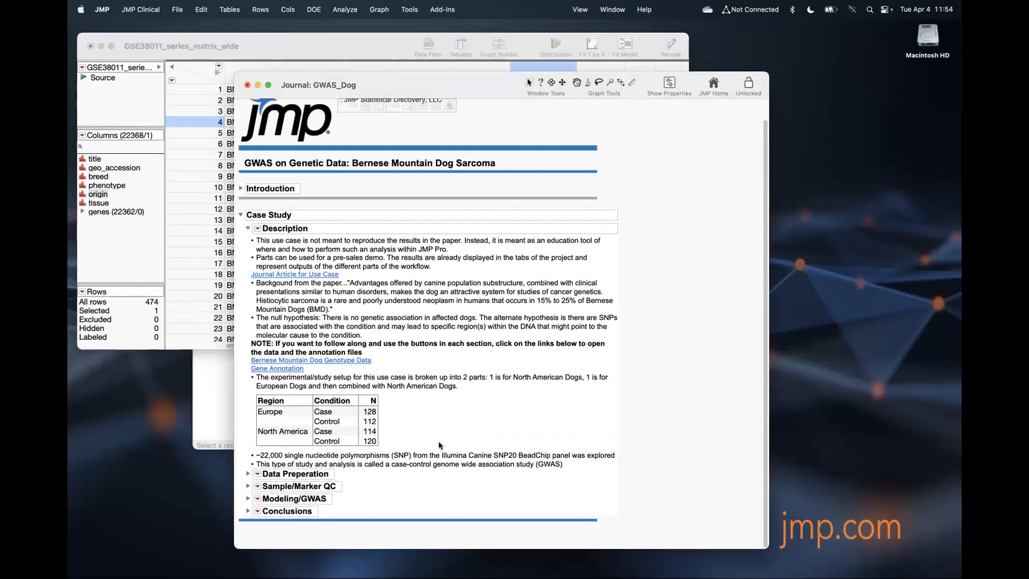
left_click(247, 229)
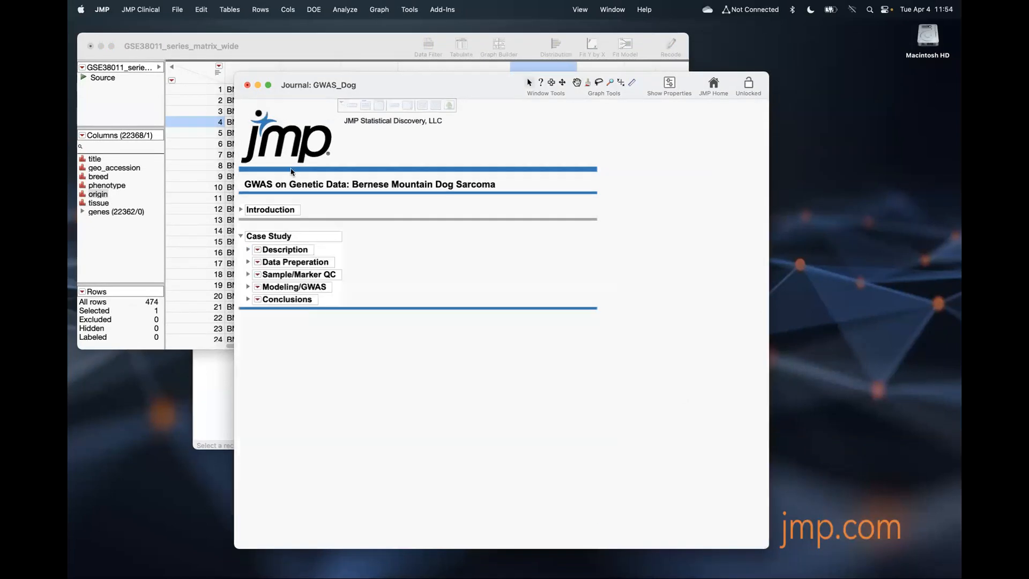
left_click(248, 262)
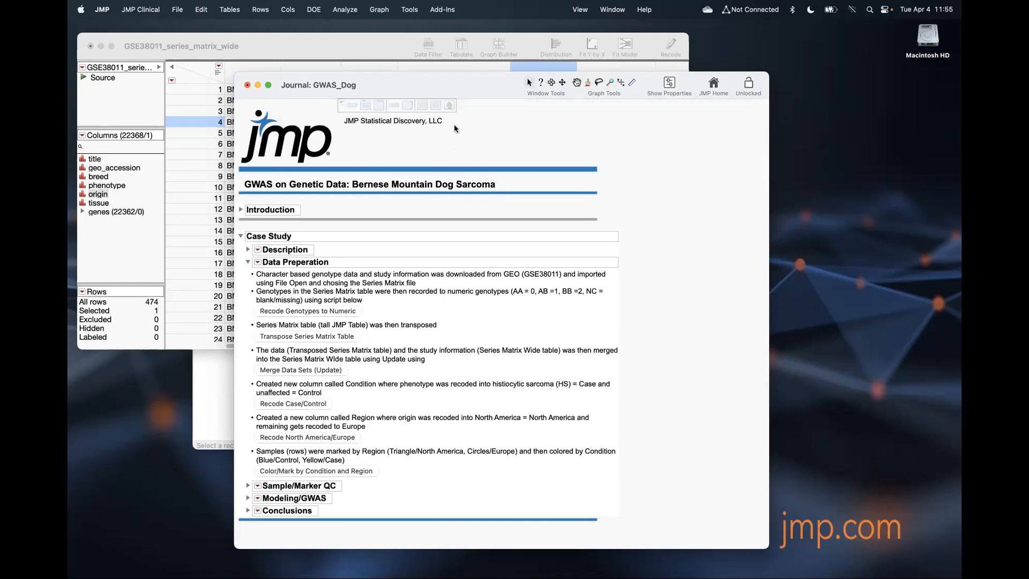
left_click_drag(495, 87, 666, 52)
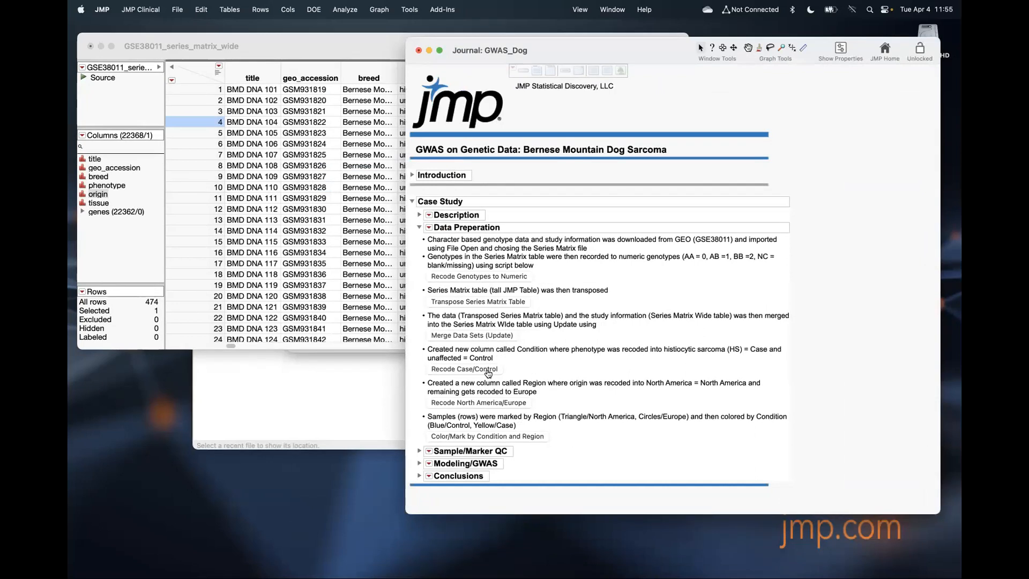
Step: Run the journal's Recode Case/Control script and select the resulting Condition column in the wide table
left_click(488, 373)
left_click(294, 45)
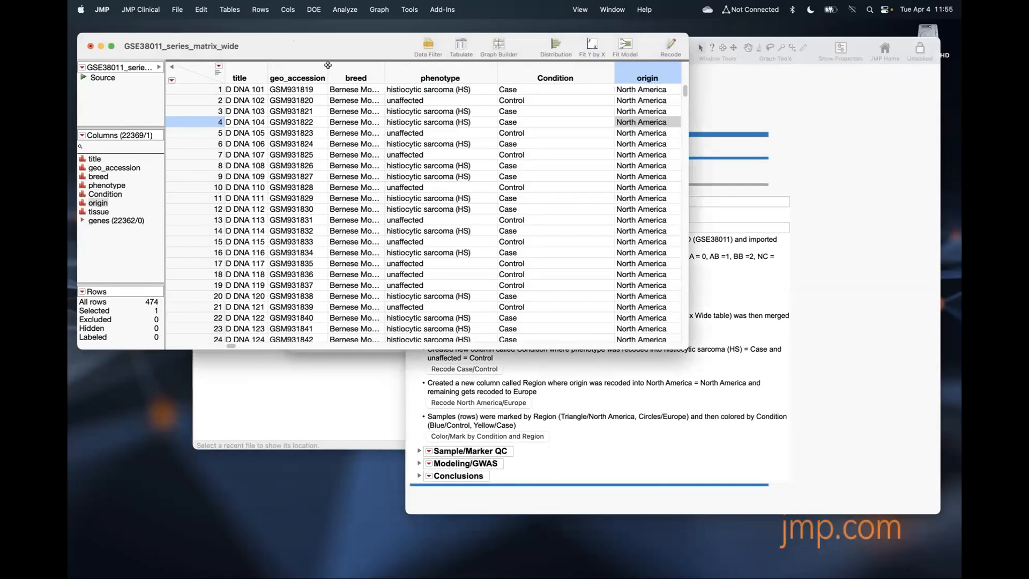
left_click(561, 67)
Step: Set up a recode of phenotype into a new Condition column, with histiocytic sarcoma (HS) as Case and unaffected as Control, and discard it
left_click(402, 66)
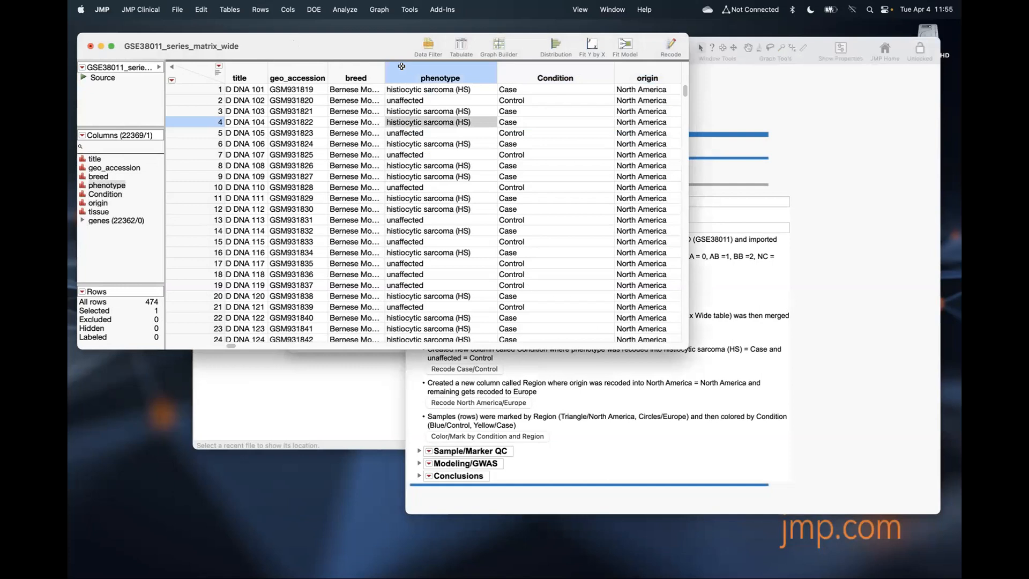
right_click(398, 69)
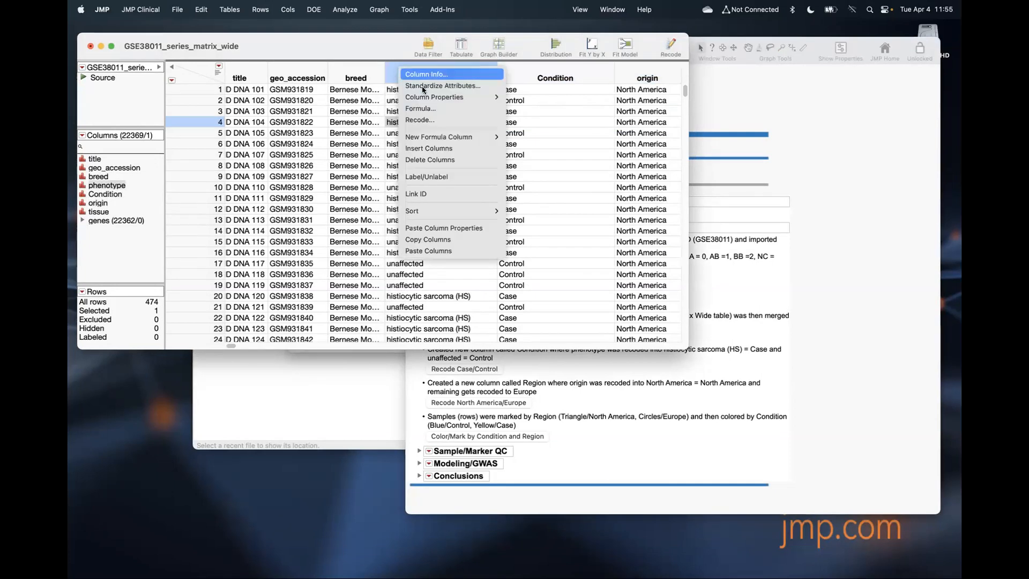
left_click(436, 120)
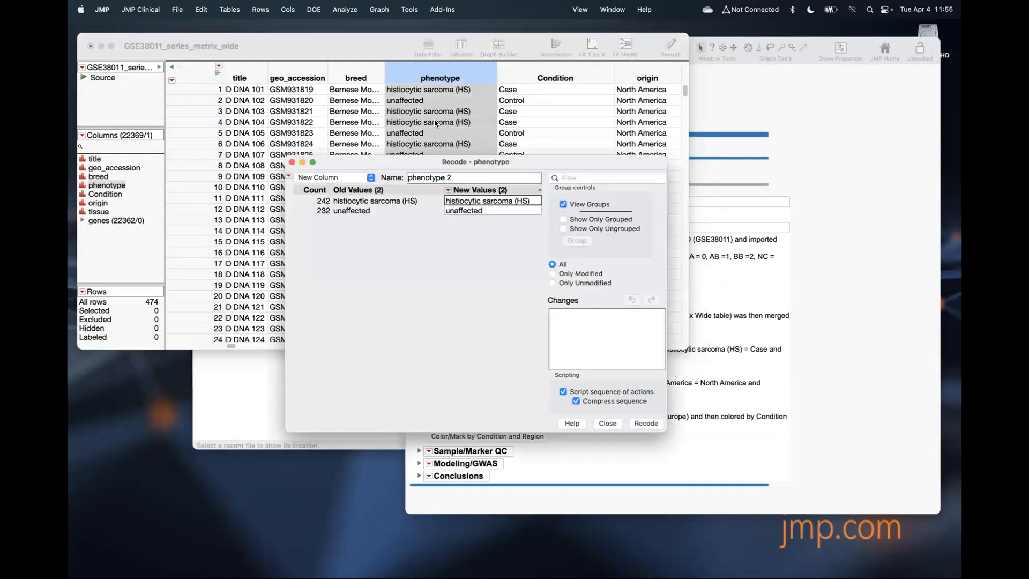
triple_click(464, 179)
type("C")
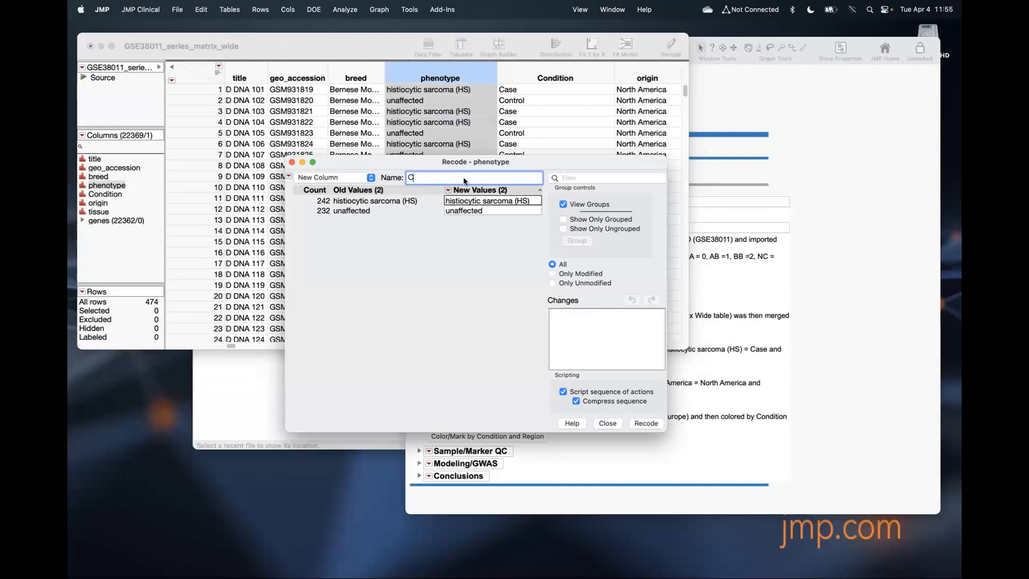
type("ondition")
left_click(487, 201)
type("Case")
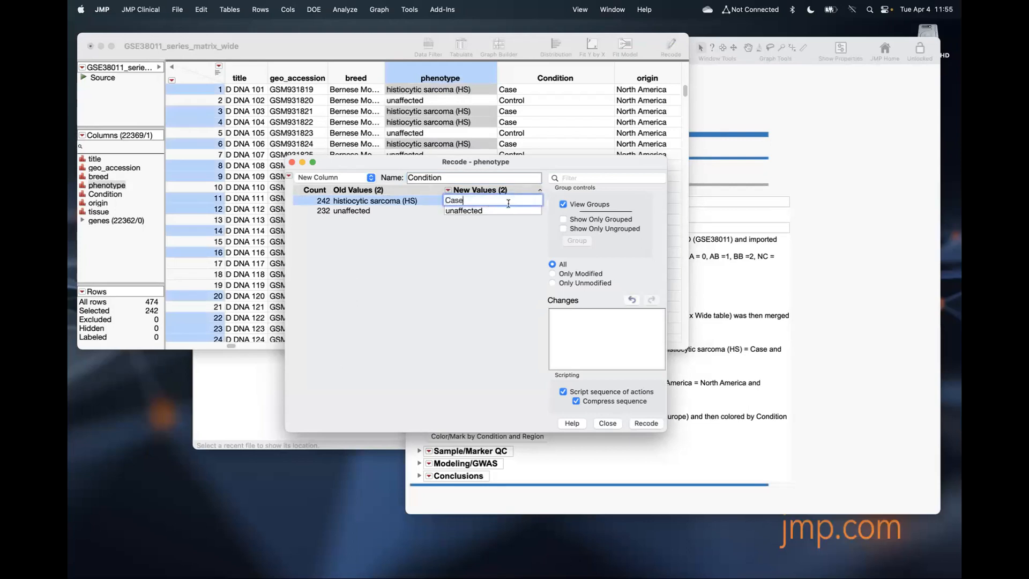
left_click(506, 211)
type("Control")
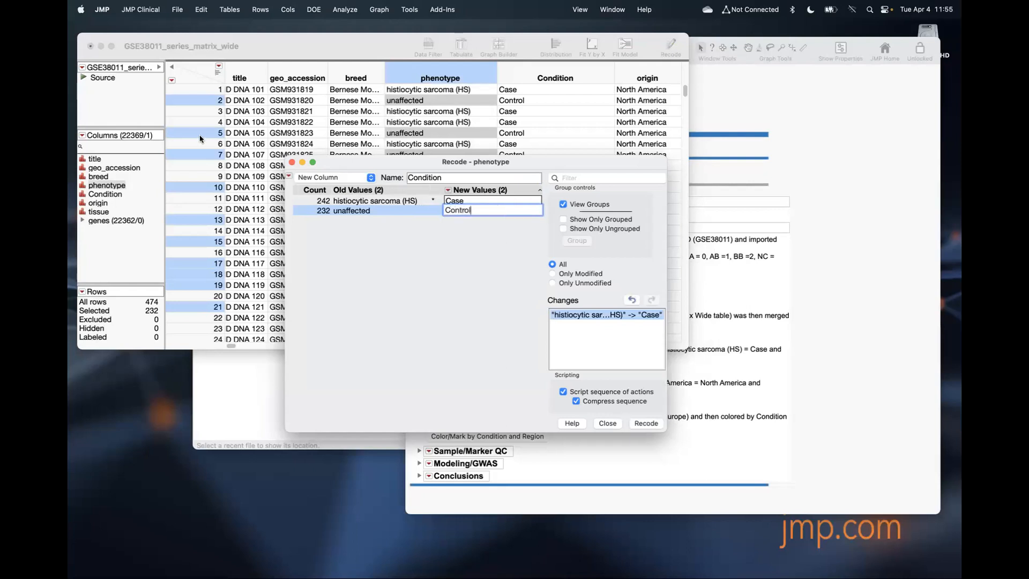
left_click(608, 422)
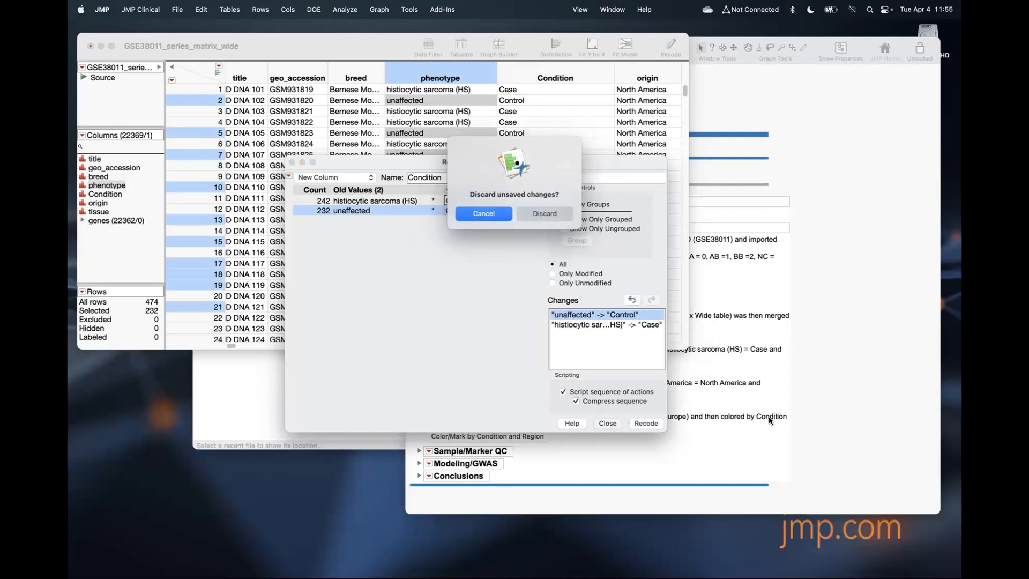
left_click(551, 217)
Step: Run the journal's Recode North America/Europe script, select the Region column in the wide table, and enlarge that table's window
left_click(917, 374)
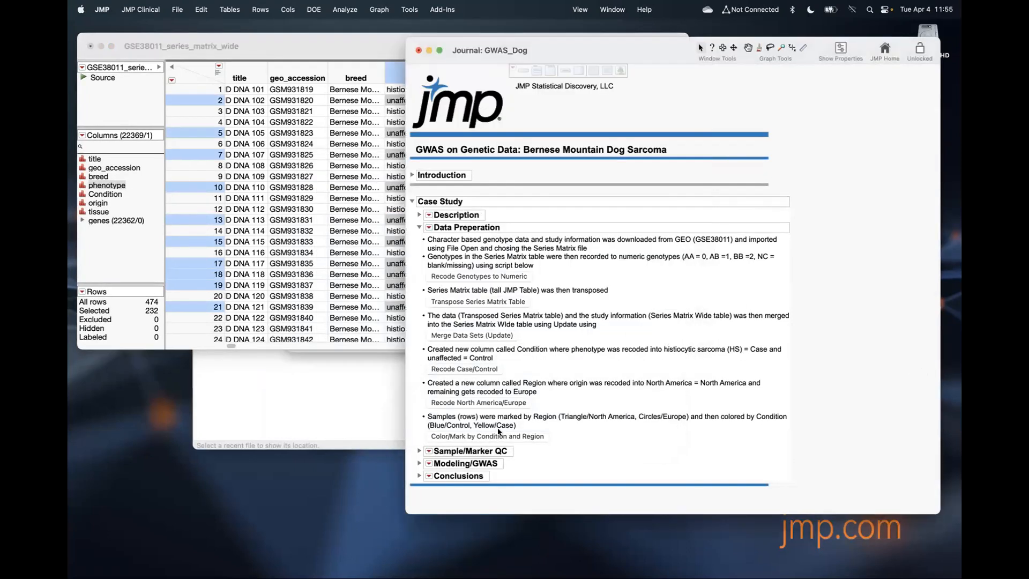
left_click(479, 406)
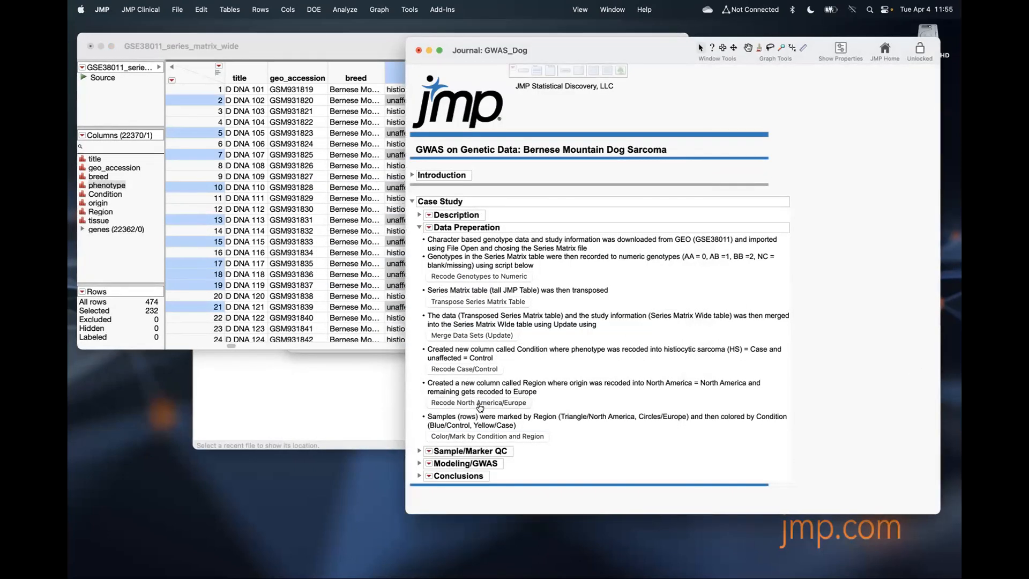
left_click(91, 245)
left_click(91, 213)
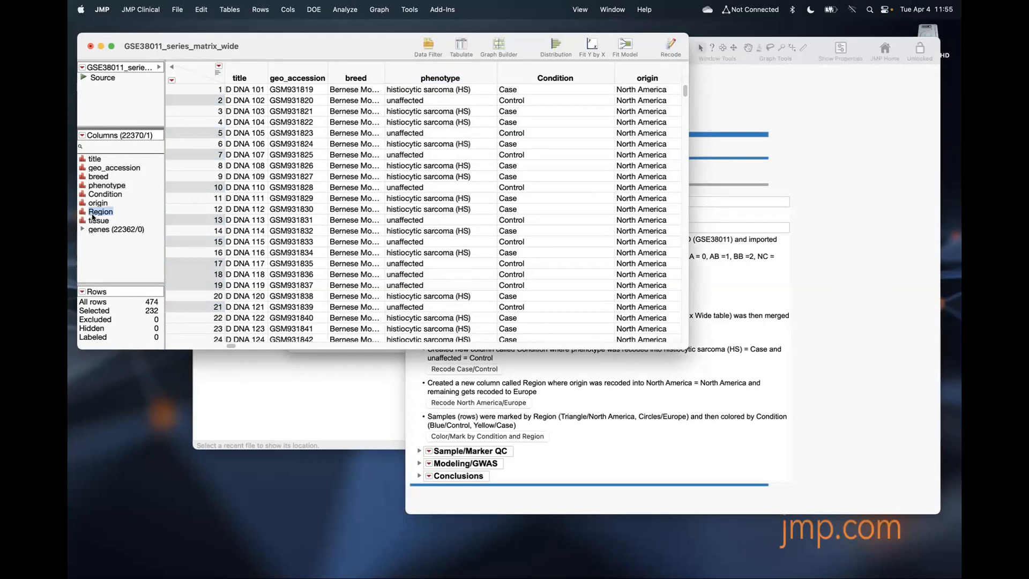
left_click_drag(688, 348, 905, 459)
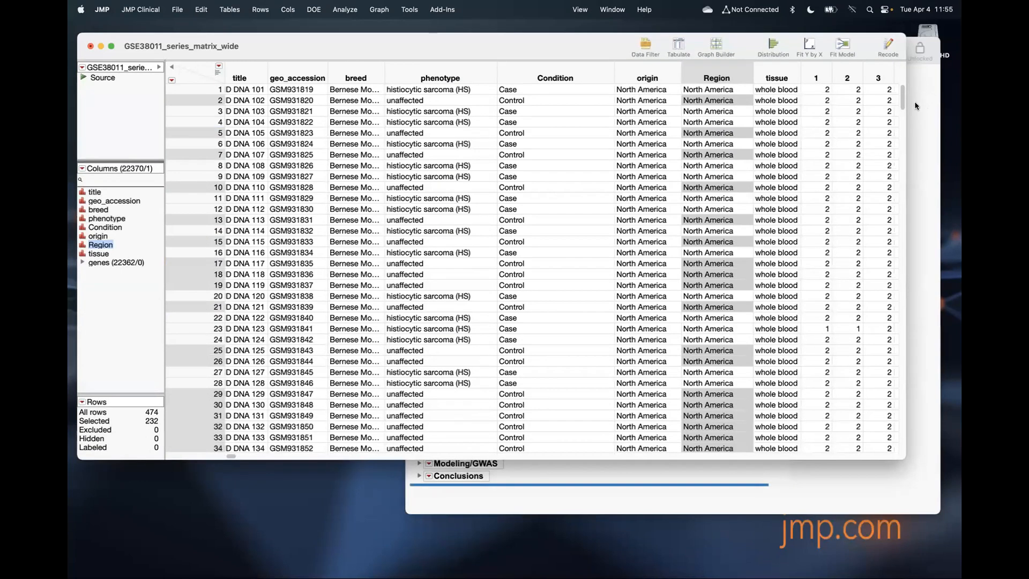
Step: Review the Region values down to the last row of the wide table and clear the row and column selections
left_click_drag(902, 101, 908, 448)
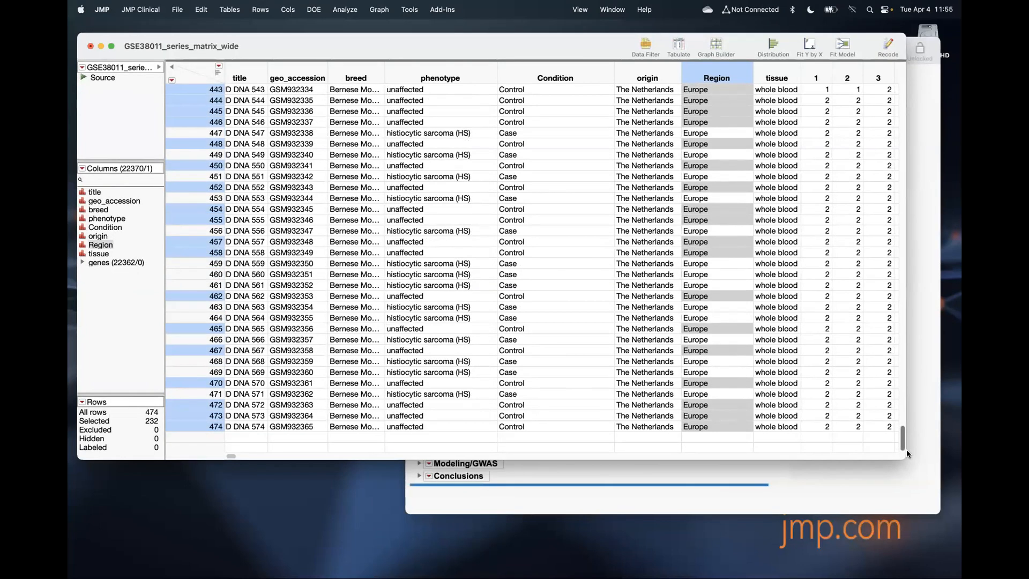
left_click_drag(908, 429, 862, 65)
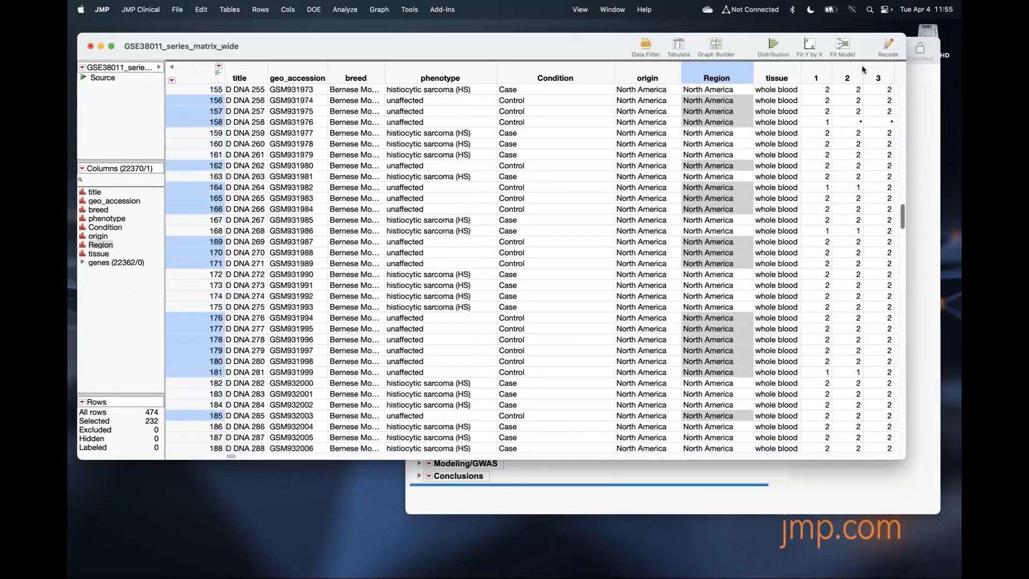
left_click(663, 68)
left_click(196, 70)
left_click(190, 76)
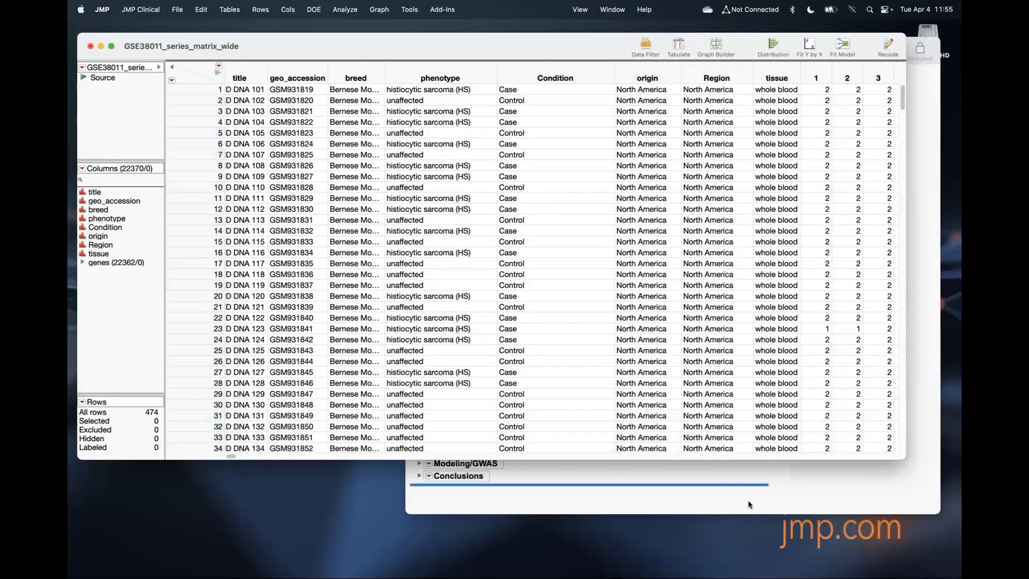
Step: Run the journal's Color/Mark by Condition and Region script and bring the wide table to the front
left_click(749, 504)
left_click(528, 440)
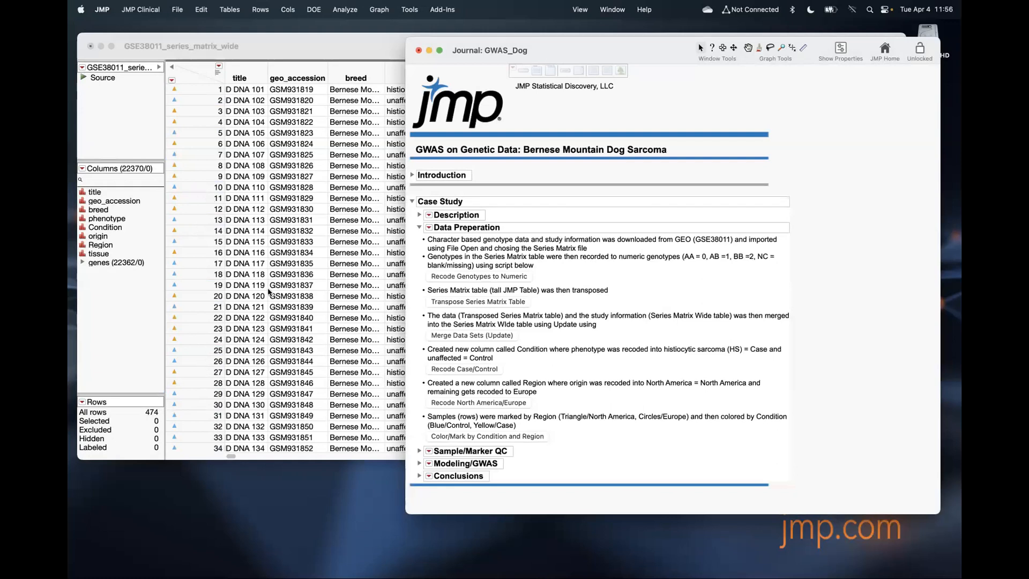
left_click(323, 67)
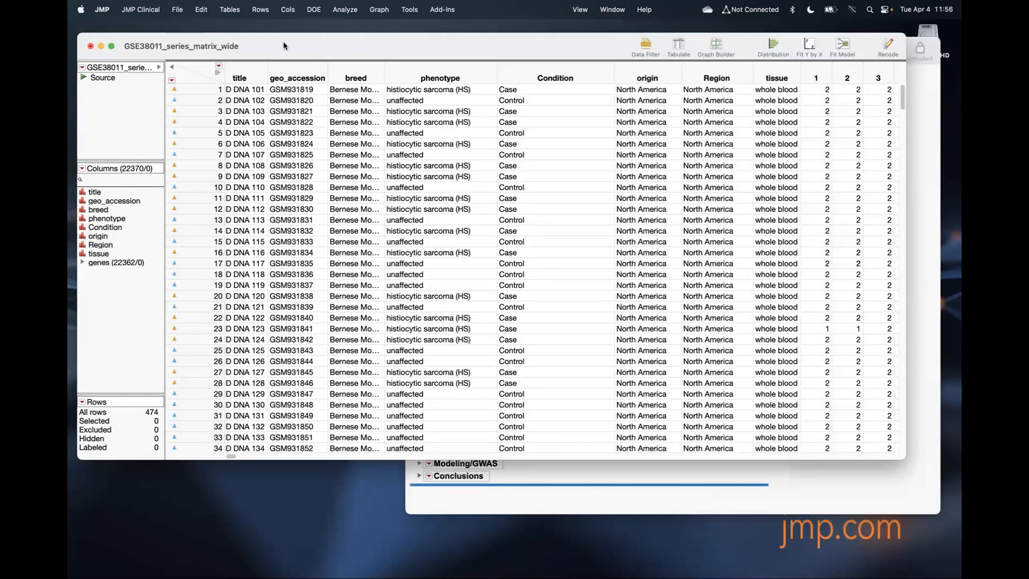
Step: Preview coloring the rows by Region with Color or Mark by Column and cancel without applying it
left_click(261, 9)
mouse_move(260, 9)
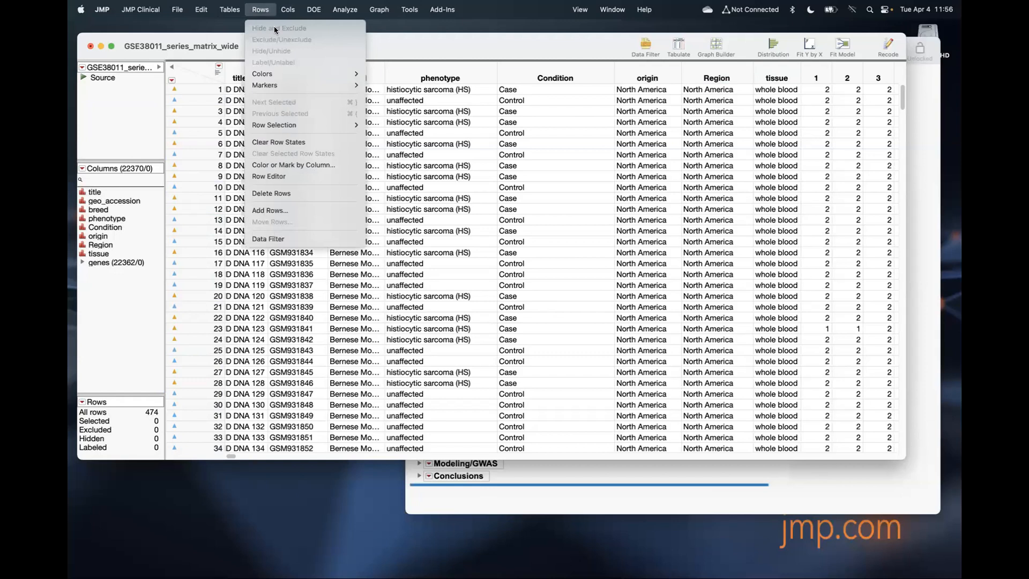
left_click(314, 165)
left_click(396, 175)
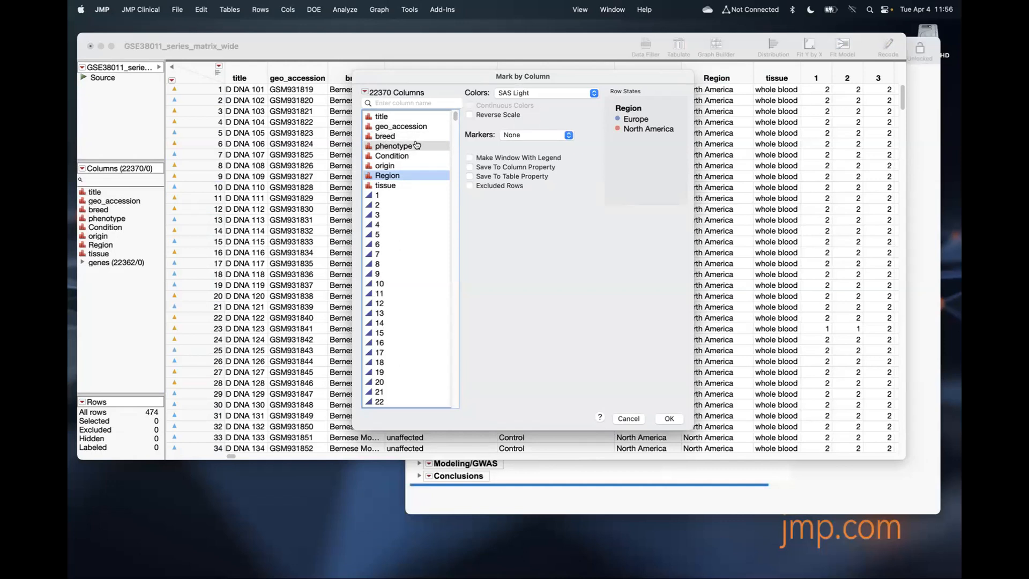
left_click(629, 419)
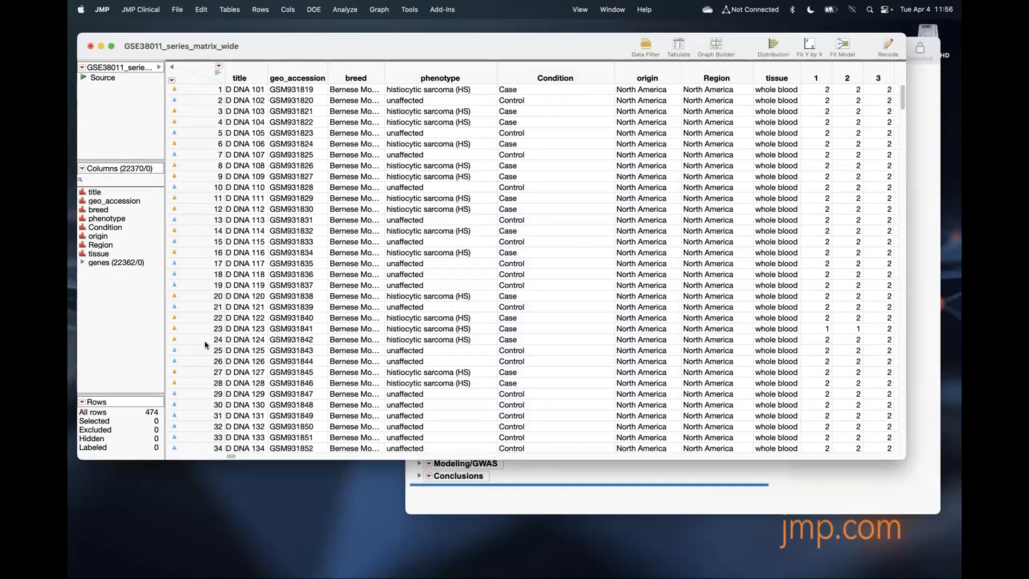
Step: Collapse Data Preperation and expand Sample/Marker QC in the GWAS_Dog journal
left_click(552, 510)
left_click(418, 228)
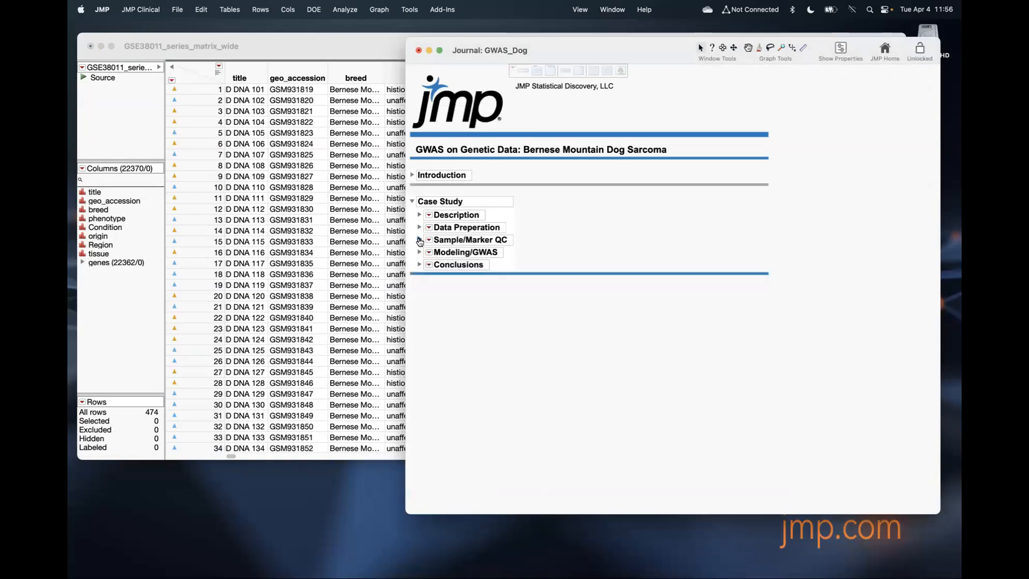
left_click(419, 240)
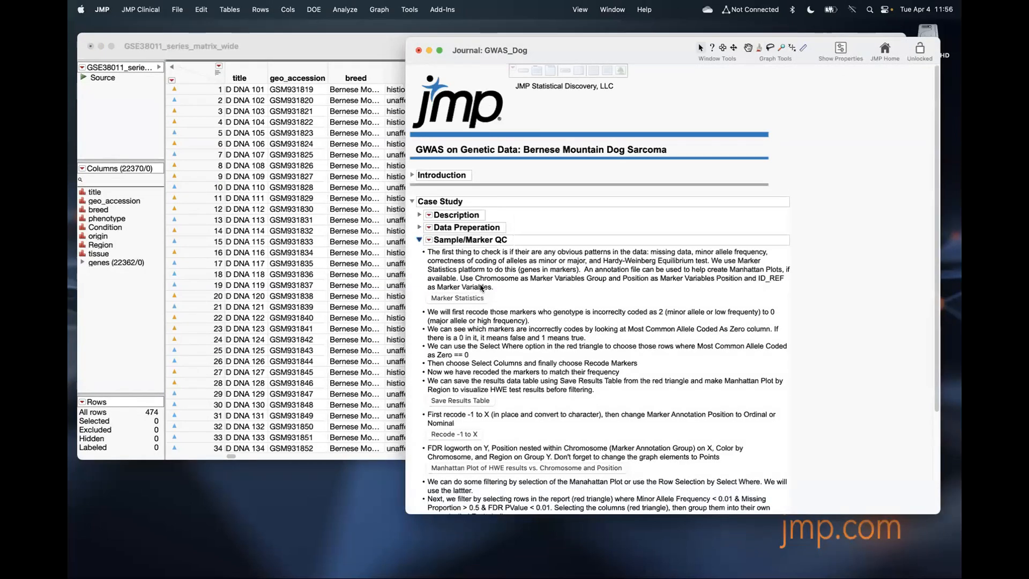
Step: Run the journal's Marker Statistics script and close the resulting report
left_click(472, 299)
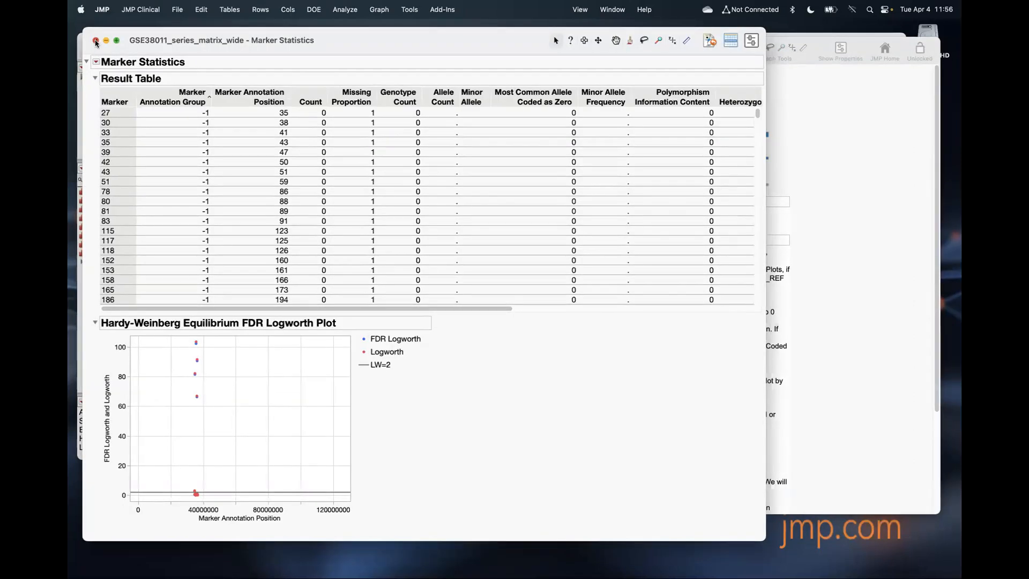
left_click(95, 41)
left_click(326, 47)
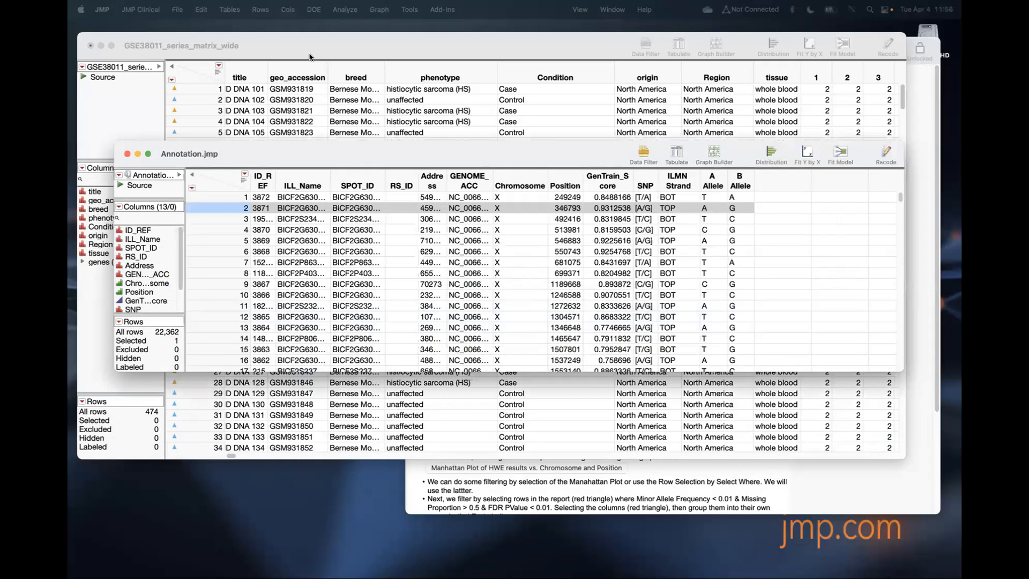
left_click(345, 10)
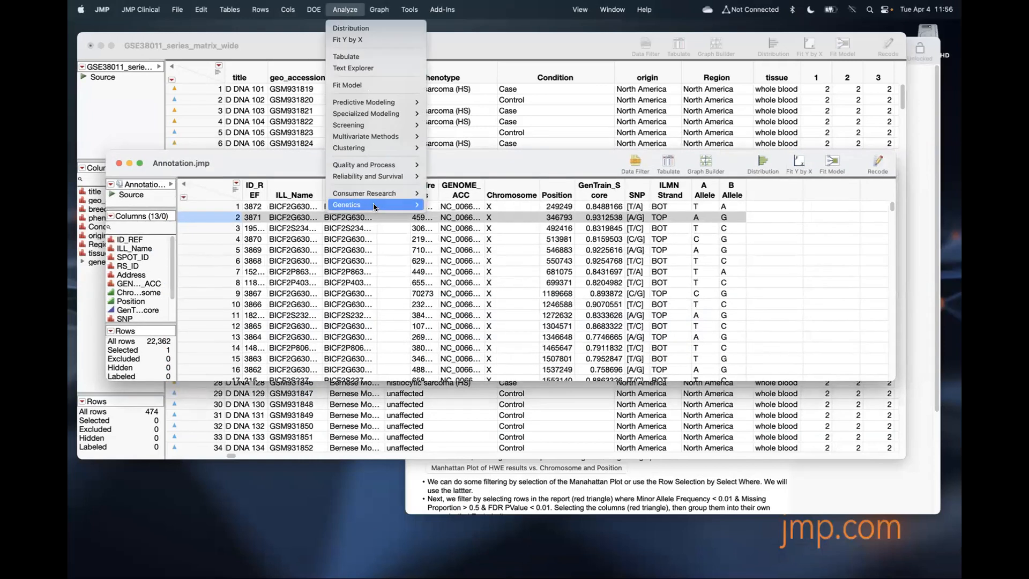
mouse_move(375, 205)
left_click(454, 207)
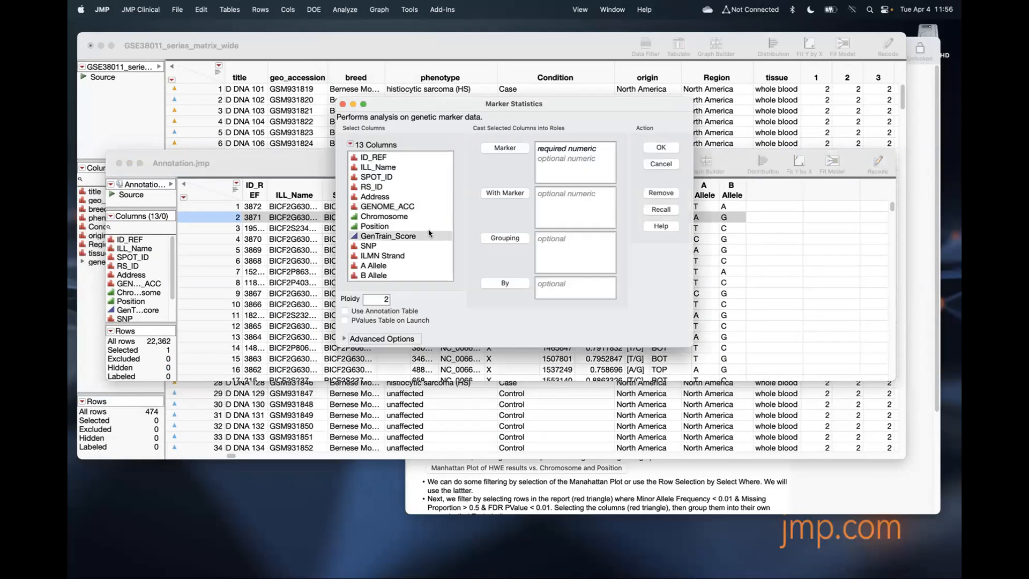
left_click(659, 166)
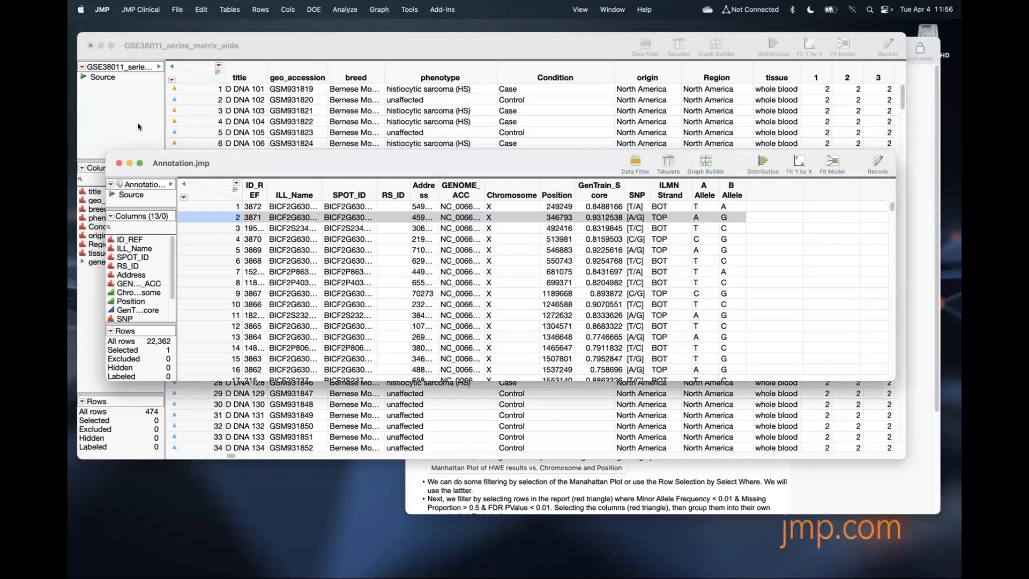
Step: Launch Marker Statistics on the wide table with the genes column group as markers and the option to use an annotation table
left_click(137, 122)
left_click(345, 9)
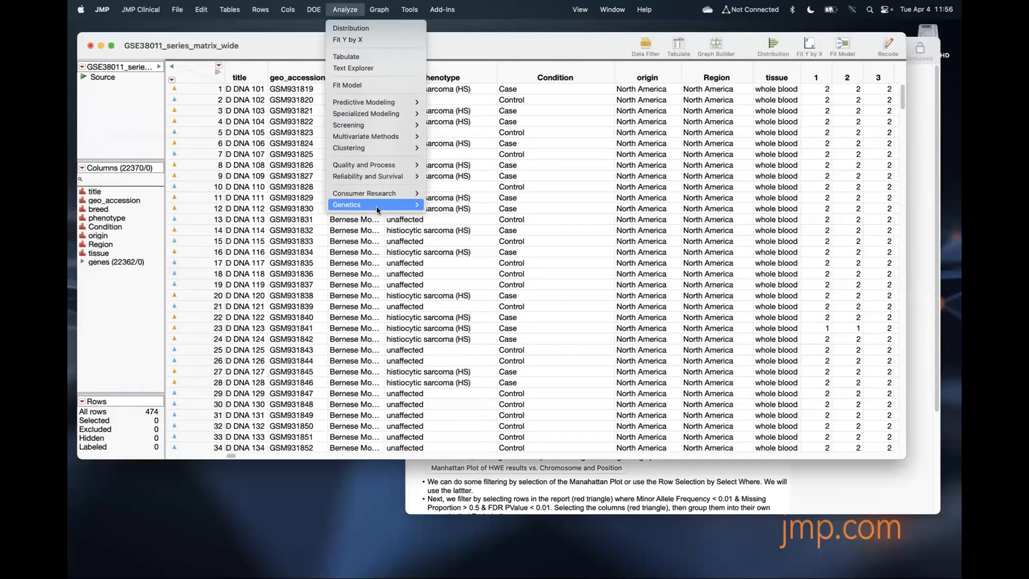
mouse_move(376, 205)
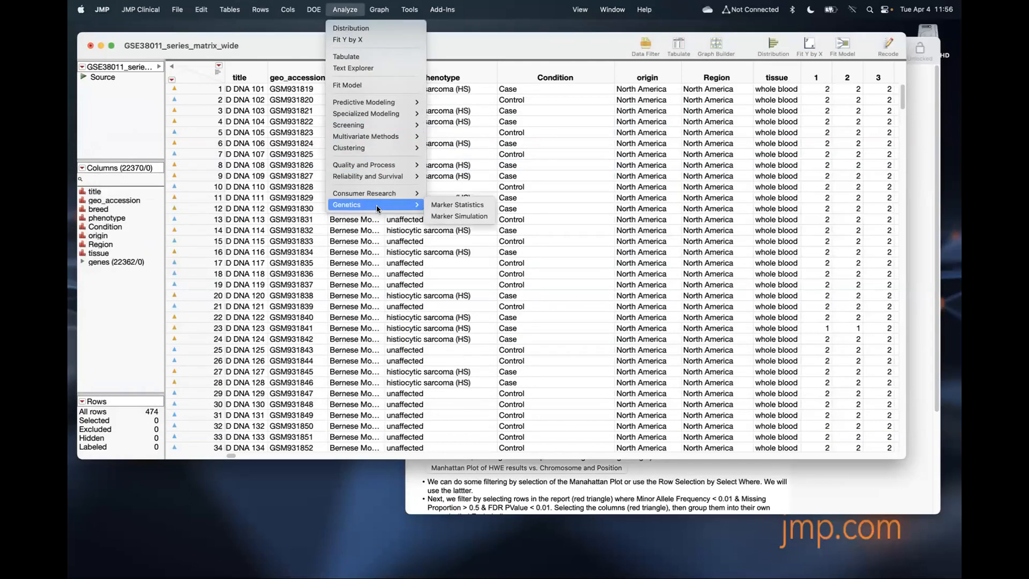
left_click(457, 207)
left_click(397, 231)
left_click(506, 132)
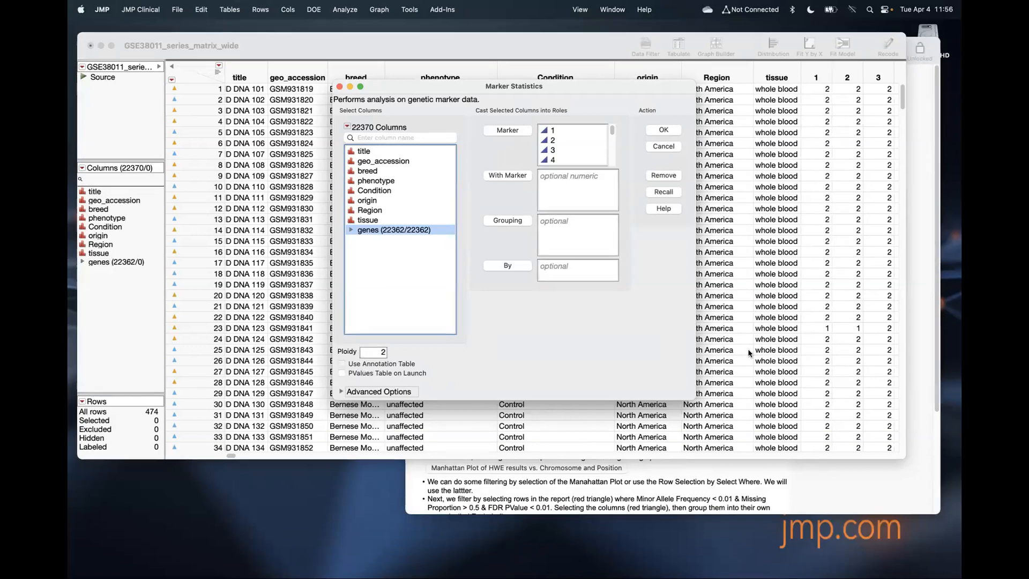
left_click(343, 364)
mouse_move(389, 340)
left_mouse_down()
mouse_move(375, 373)
mouse_move(401, 345)
left_mouse_up()
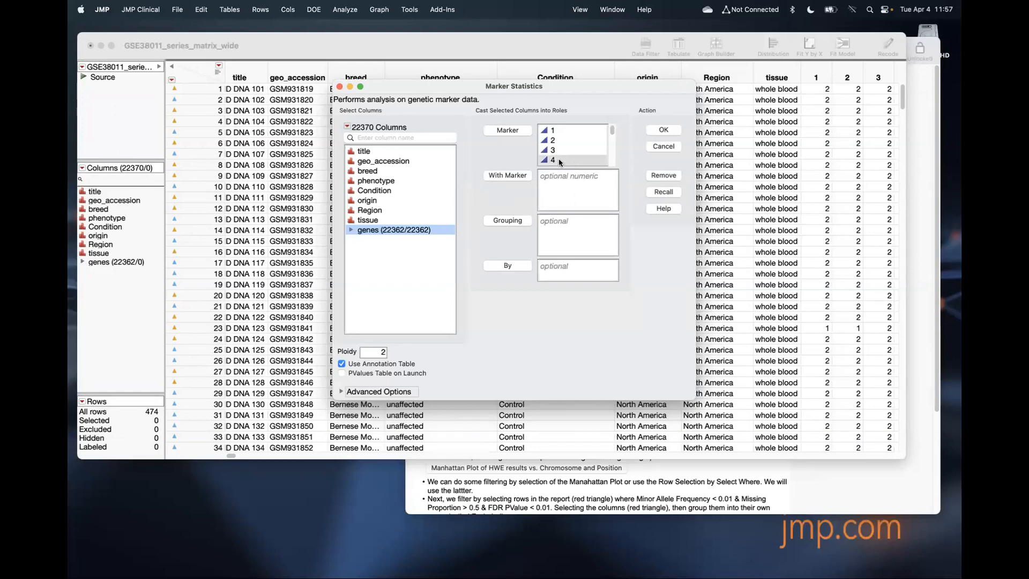
left_click(664, 130)
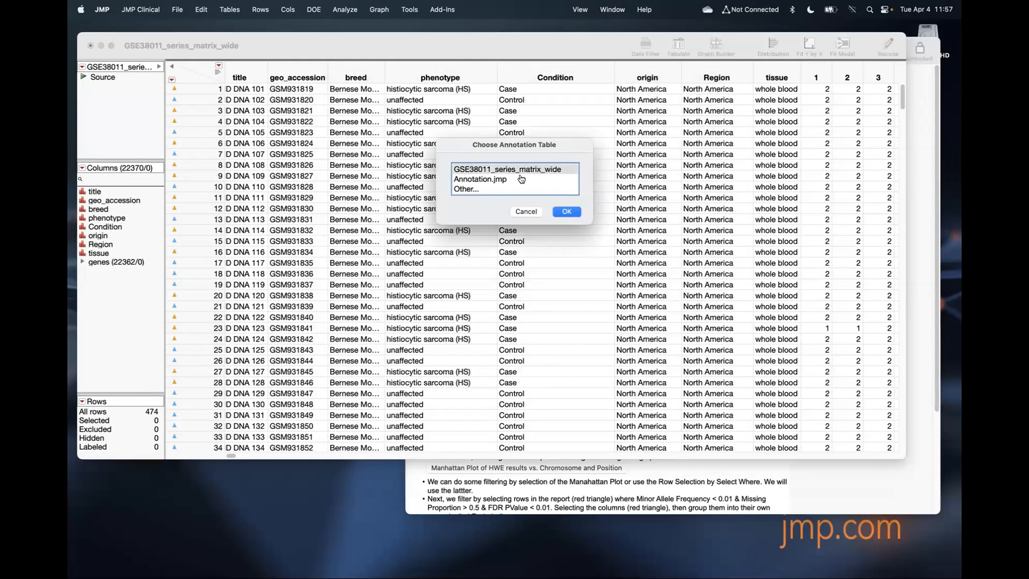
Step: Choose Annotation.jmp, assign Chromosome as annotation group, Position as annotation position and ID_REF as marker variables, and run the analysis
left_click(493, 179)
left_click(569, 213)
left_click(418, 218)
left_click(549, 192)
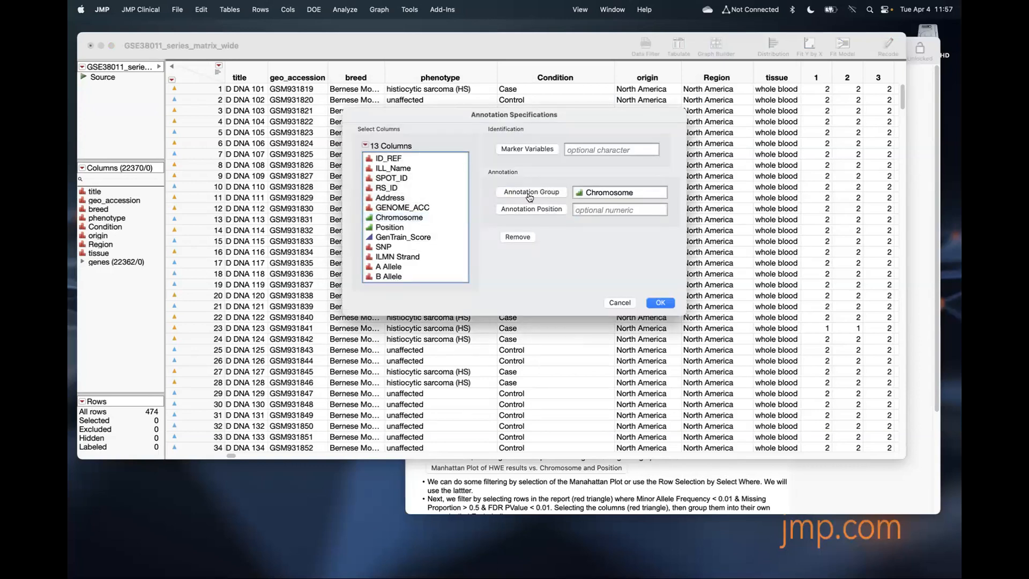
left_click(417, 227)
left_click(538, 214)
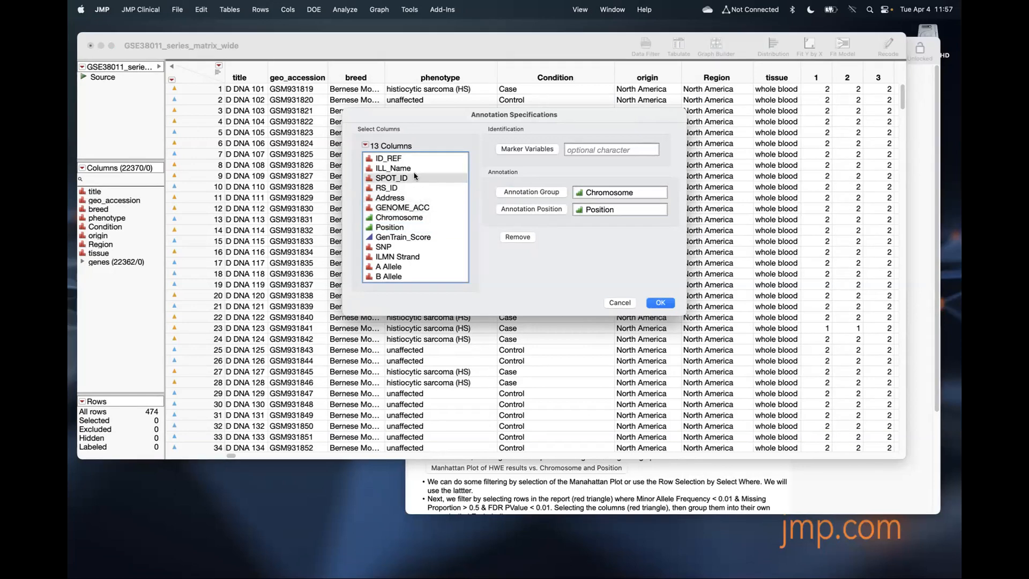
left_click(526, 151)
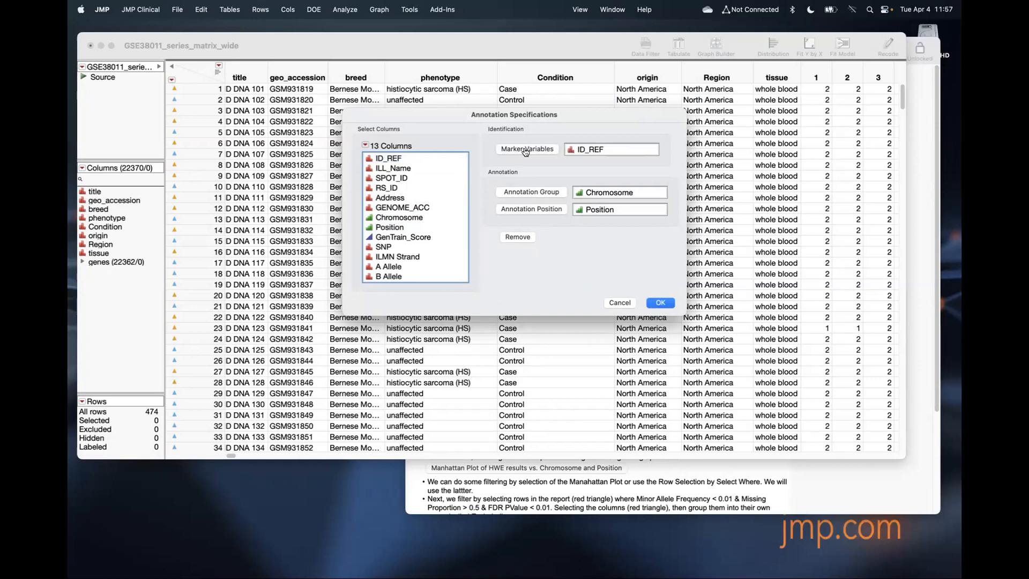
left_click(661, 303)
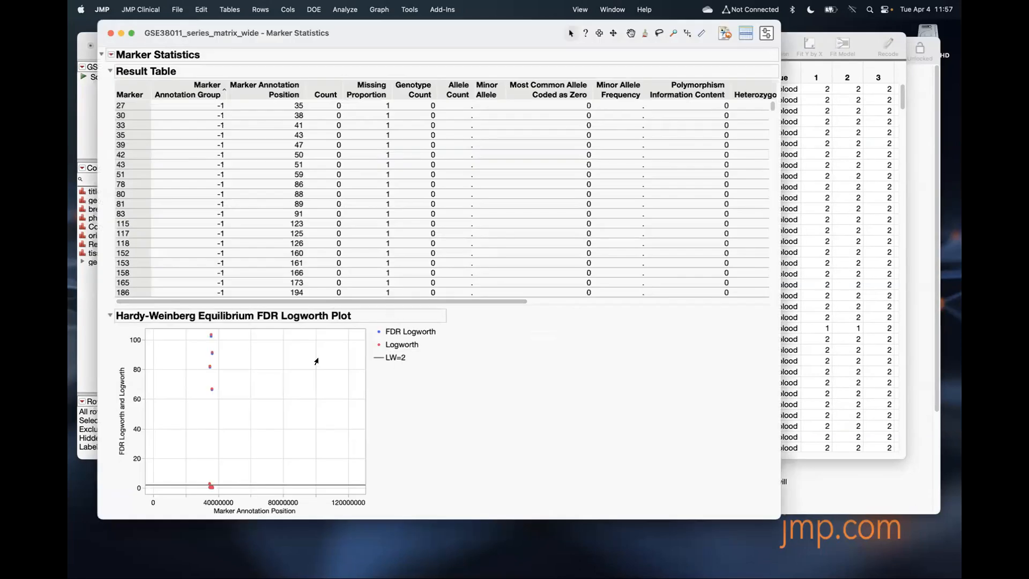
Step: Rescale the Hardy-Weinberg plot's Marker Annotation Position axis to end at about 40000000
left_click_drag(351, 499, 495, 494)
scroll(452, 194, "down", 5)
scroll(454, 199, "up", 5)
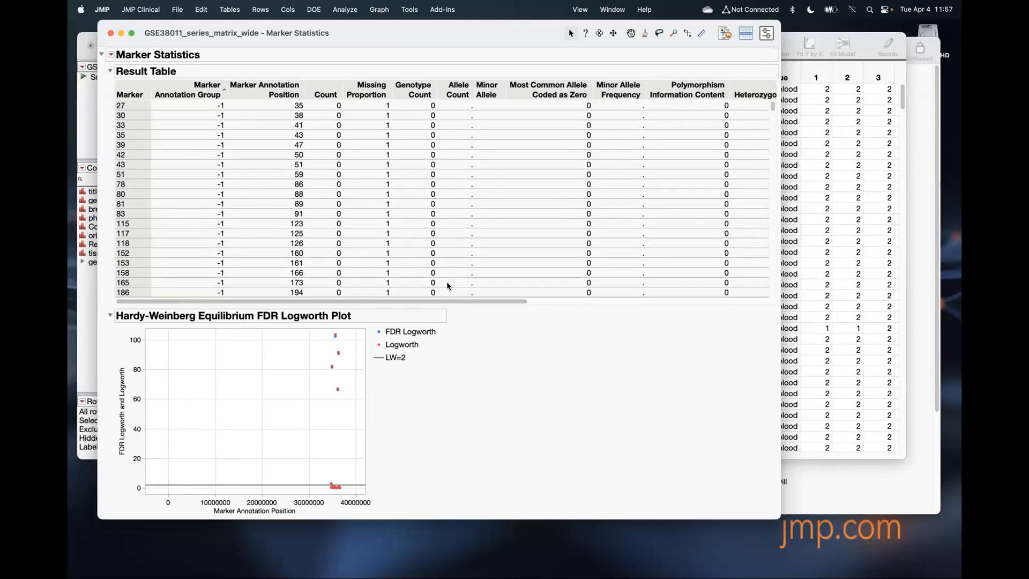
Step: Add the Counts Table to the Marker Statistics report and look through the genotype level counts per marker
left_click(111, 54)
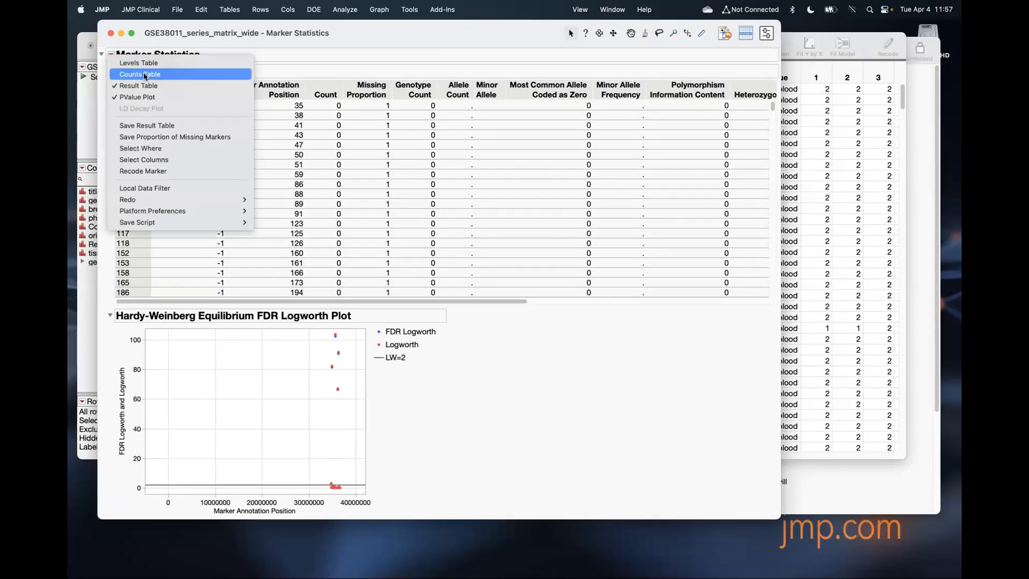
left_click(145, 76)
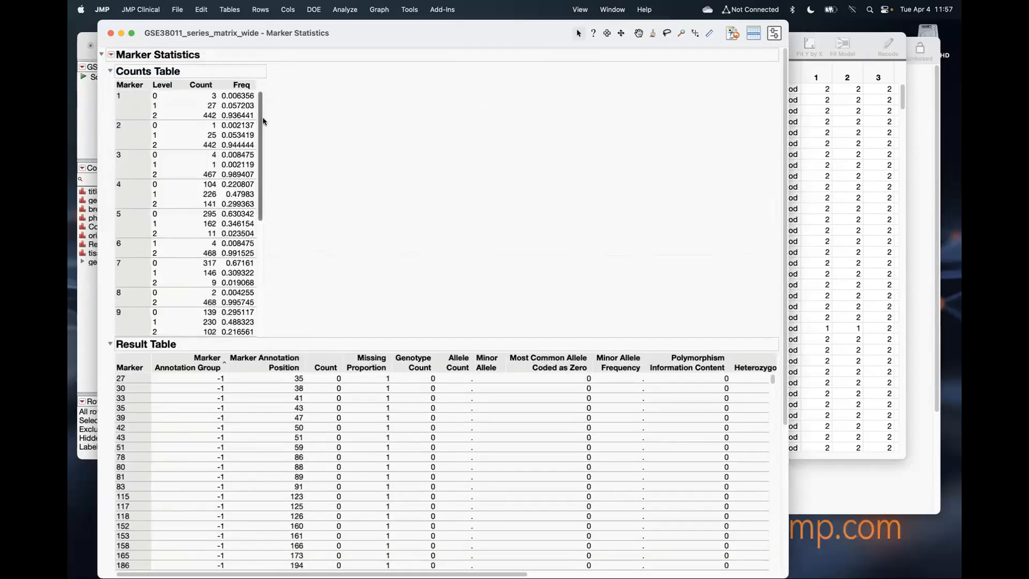
left_click_drag(262, 122, 245, 266)
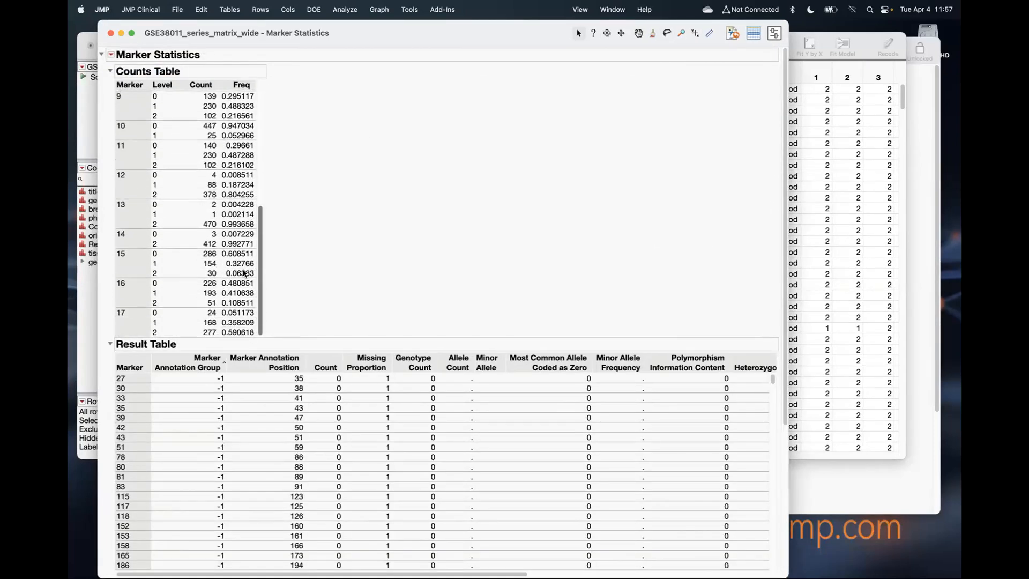
left_click_drag(261, 217, 257, 76)
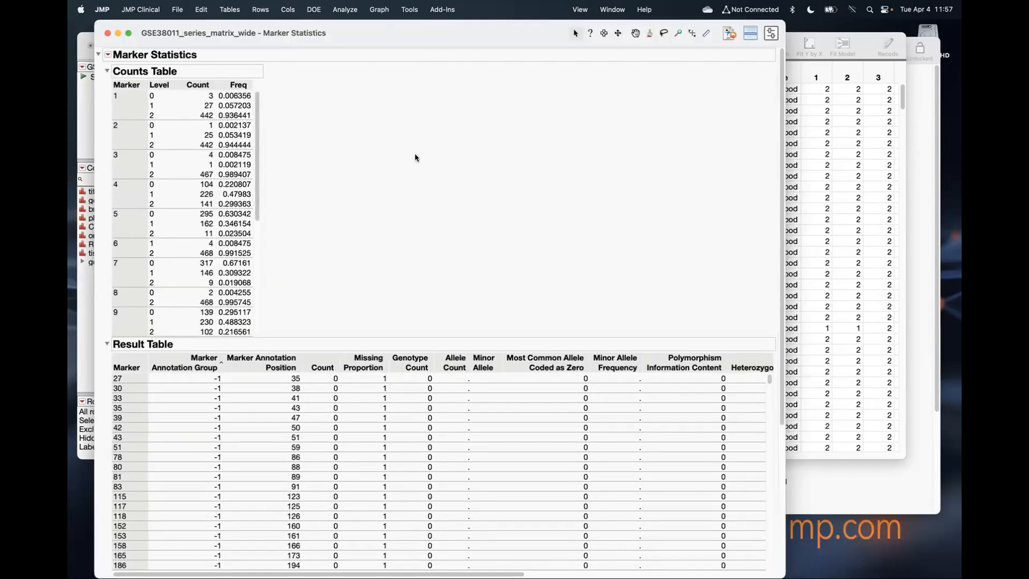
Step: Sort the Result Table by Most Common Allele Coded as Zero in descending order, select the markers with value 1 and review the rest
scroll(416, 158, "down", 3)
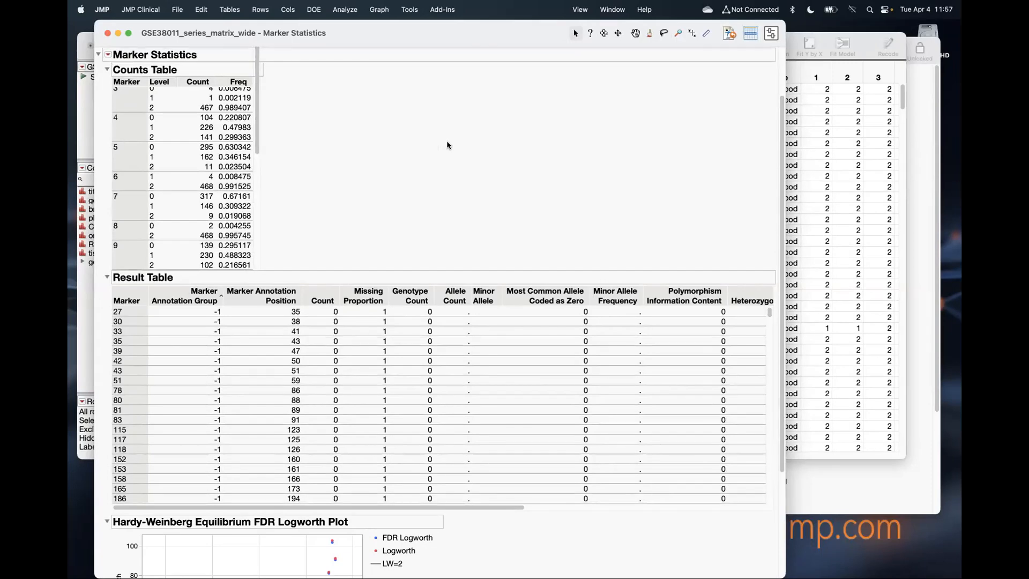
mouse_move(514, 507)
left_mouse_down()
mouse_move(558, 510)
mouse_move(418, 493)
left_mouse_up()
left_click(570, 293)
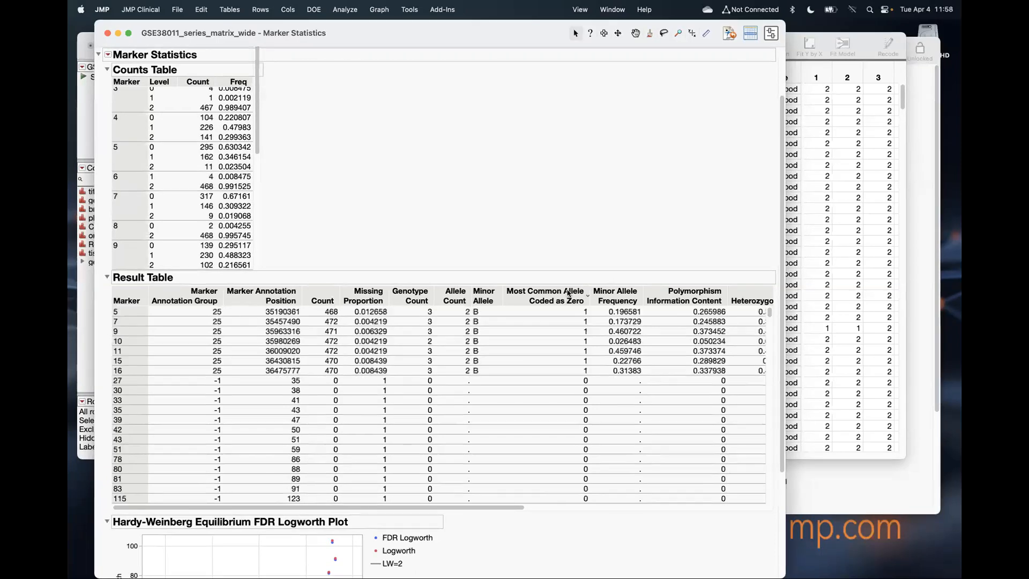
left_click_drag(520, 370, 524, 243)
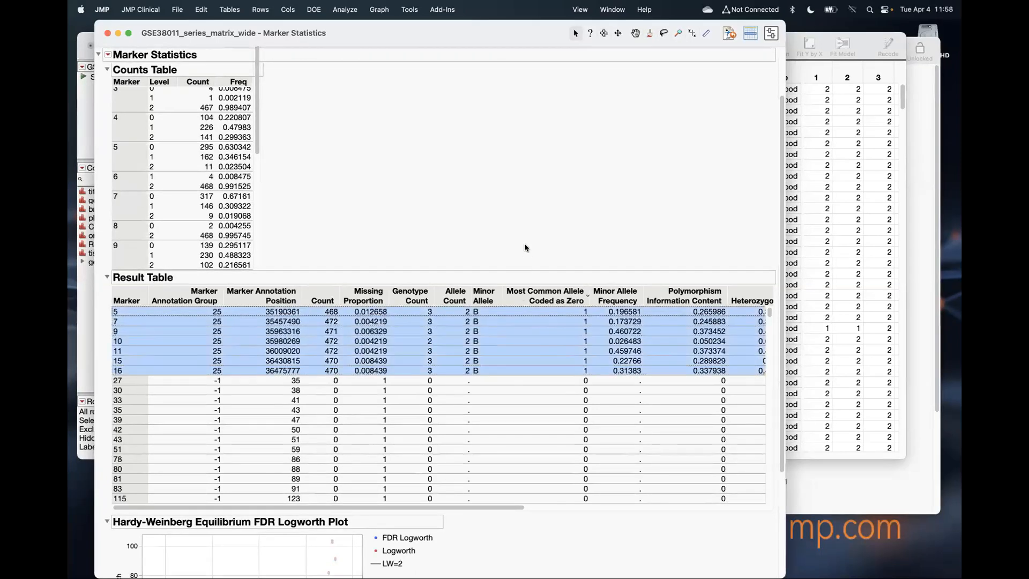
mouse_move(411, 507)
left_mouse_down()
mouse_move(571, 506)
mouse_move(411, 498)
left_mouse_up()
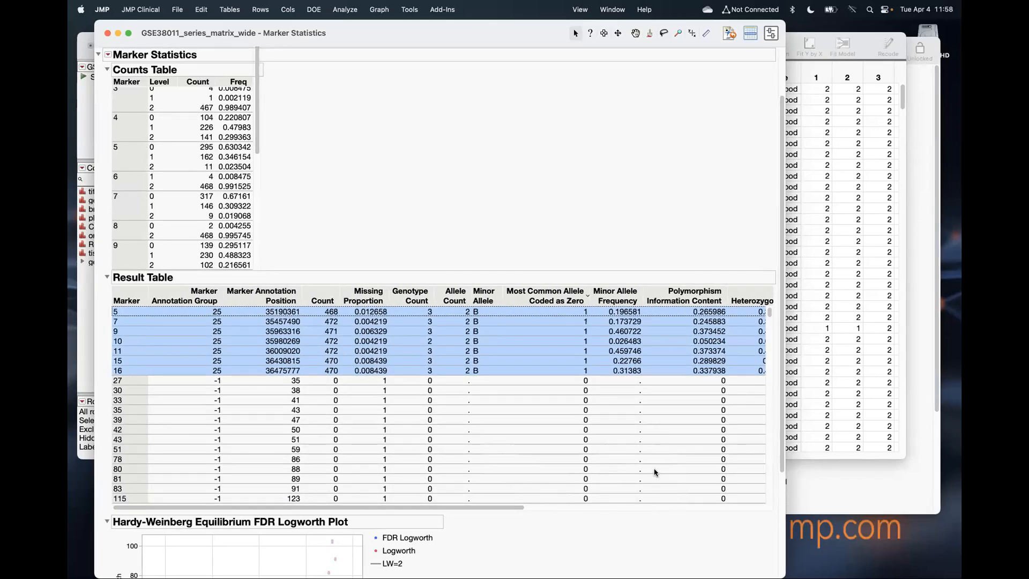
scroll(488, 452, "down", 15)
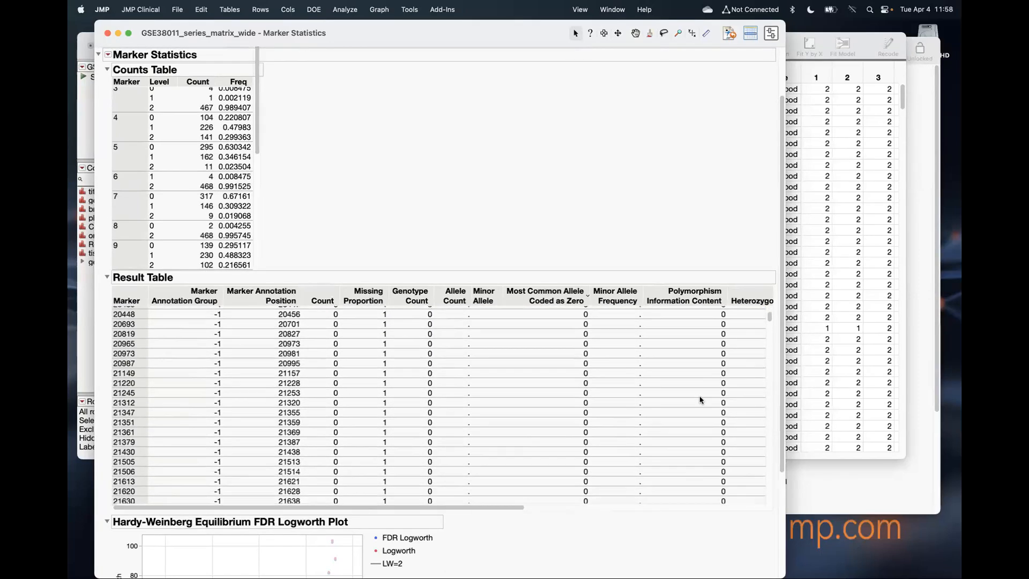
left_click_drag(770, 325, 722, 213)
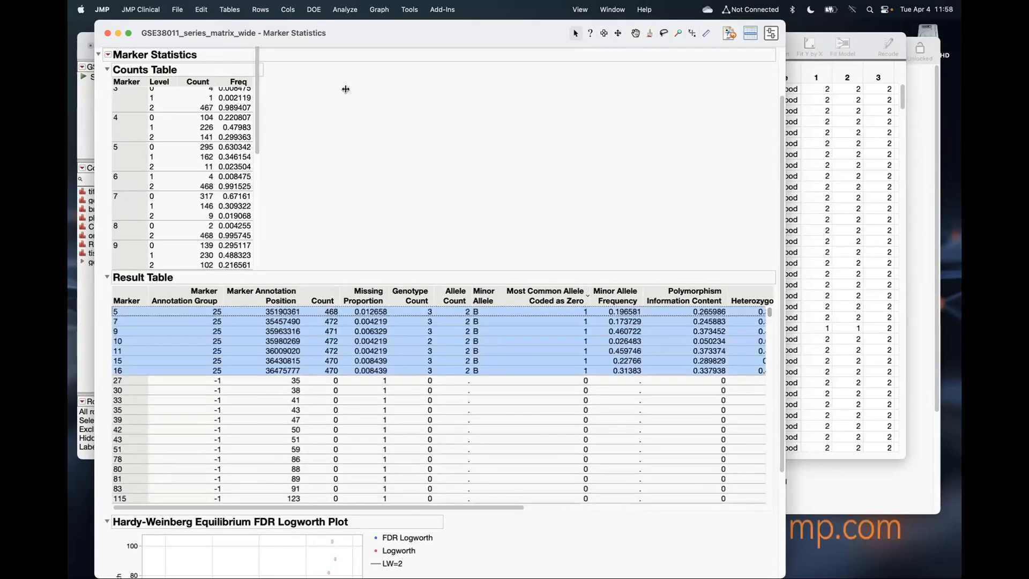
Step: Close the Marker Statistics report and examine the wide table's rows and genes columns for missing genotypes
left_click(107, 33)
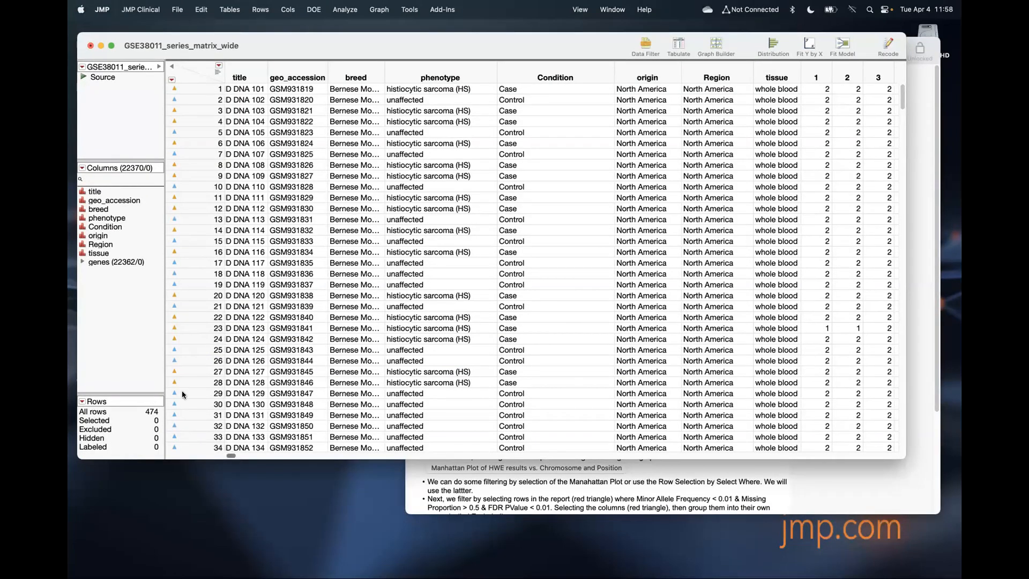
left_click(114, 411)
scroll(230, 315, "down", 5)
scroll(231, 315, "up", 5)
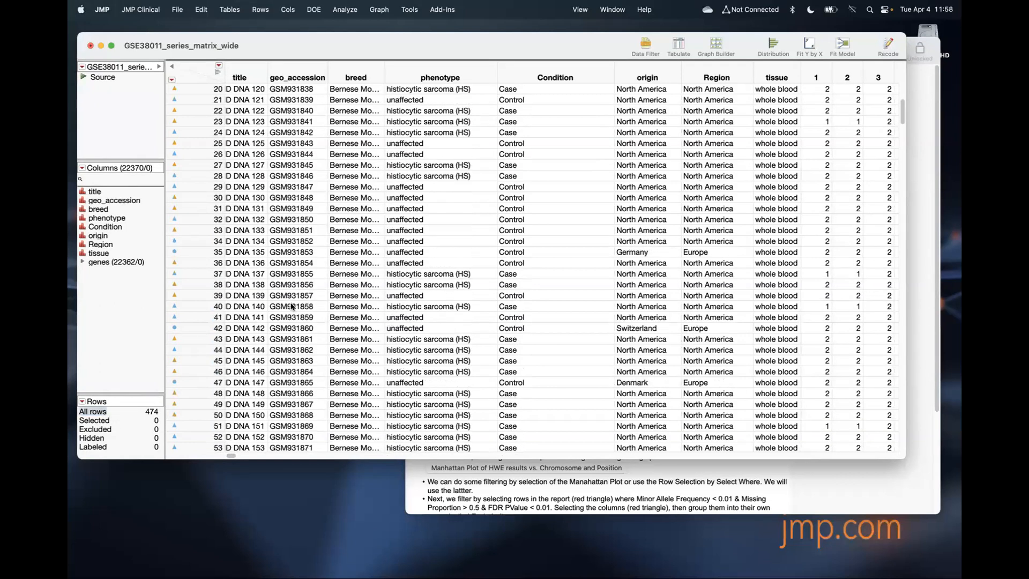
left_click(82, 262)
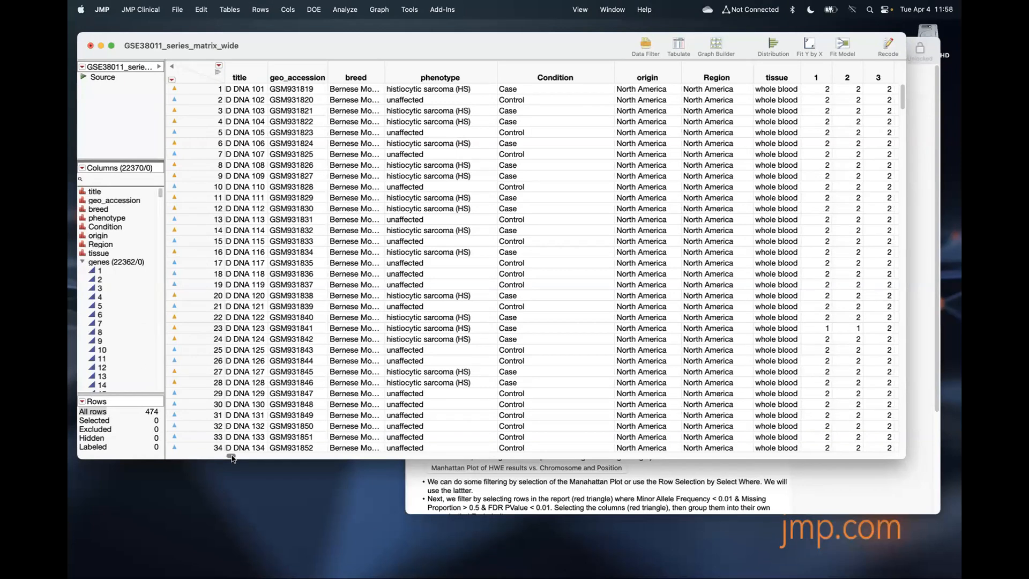
left_click_drag(239, 458, 892, 457)
scroll(824, 427, "left", 20)
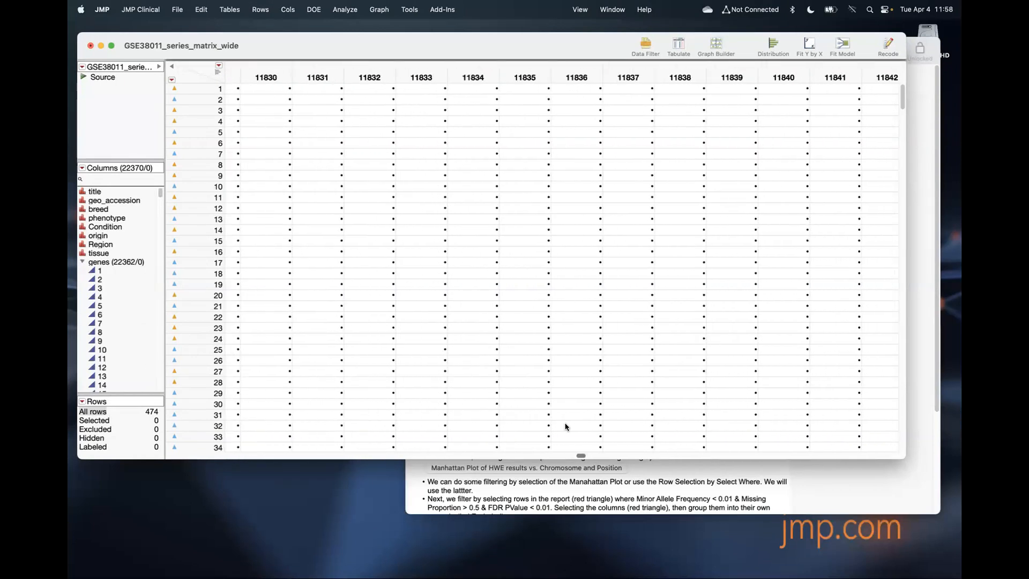
scroll(206, 404, "left", 10)
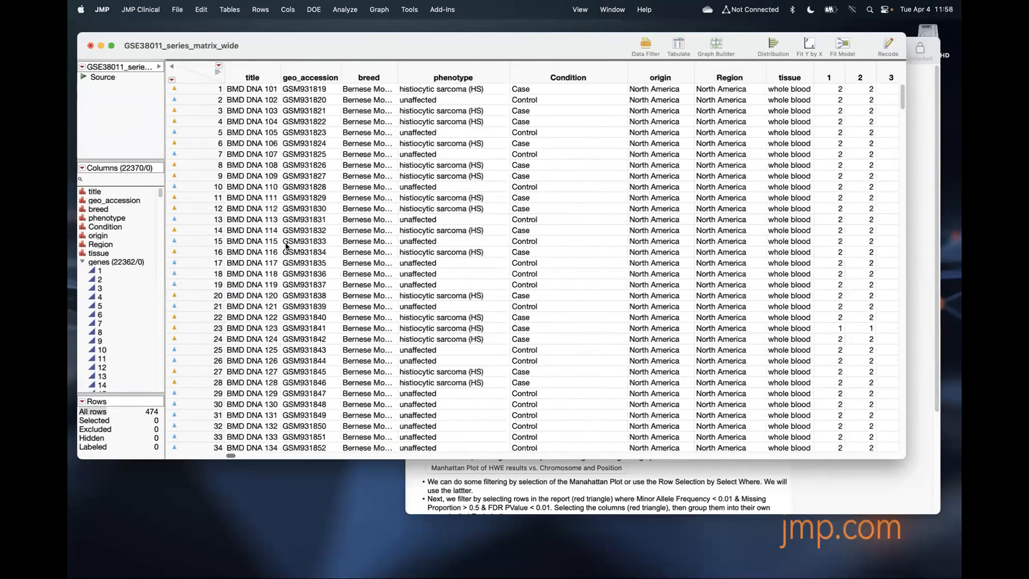
Step: Close the wide table without saving and reopen the source data tables from the journal's Description section
left_click(91, 46)
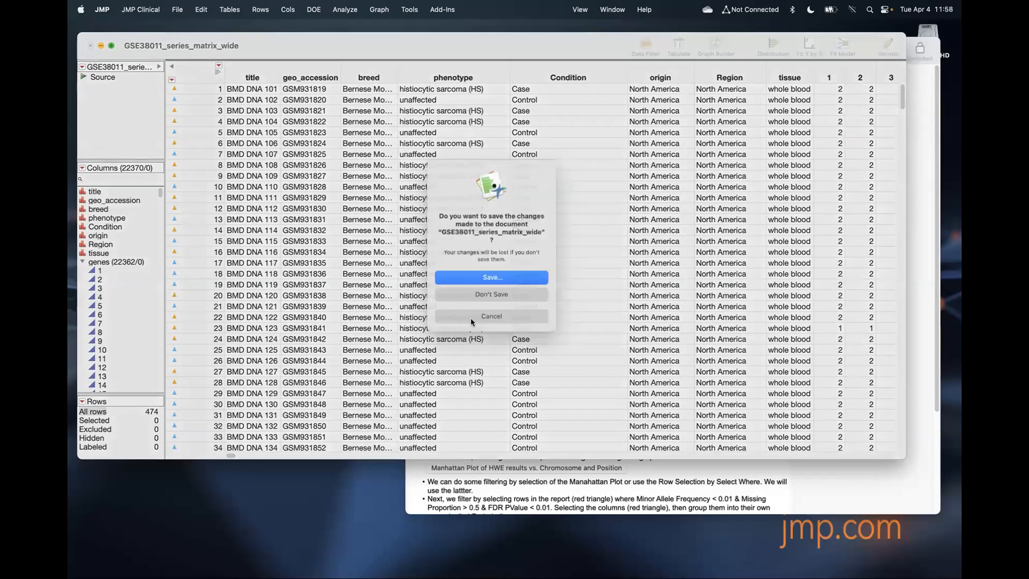
left_click(485, 294)
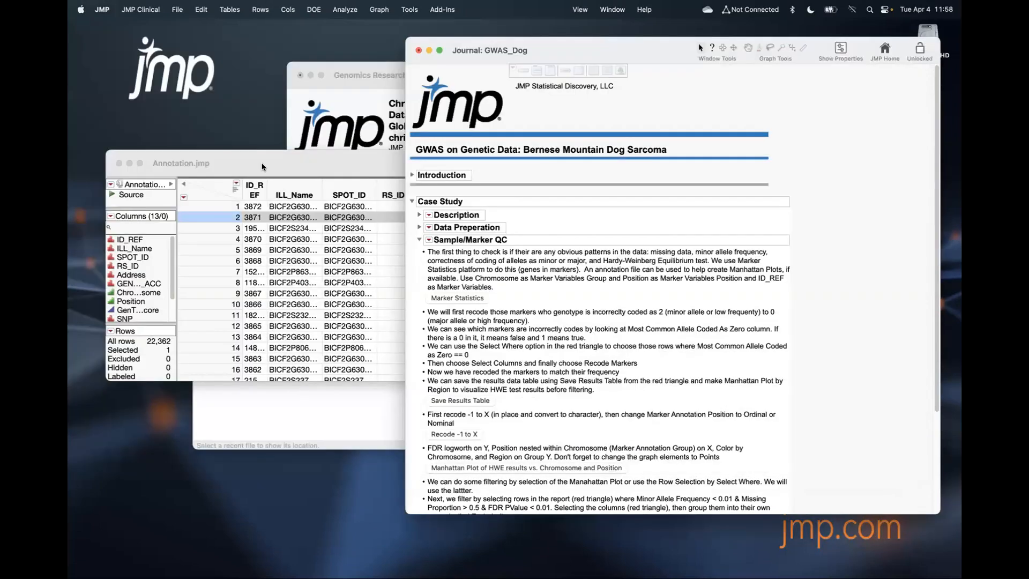
left_click(419, 227)
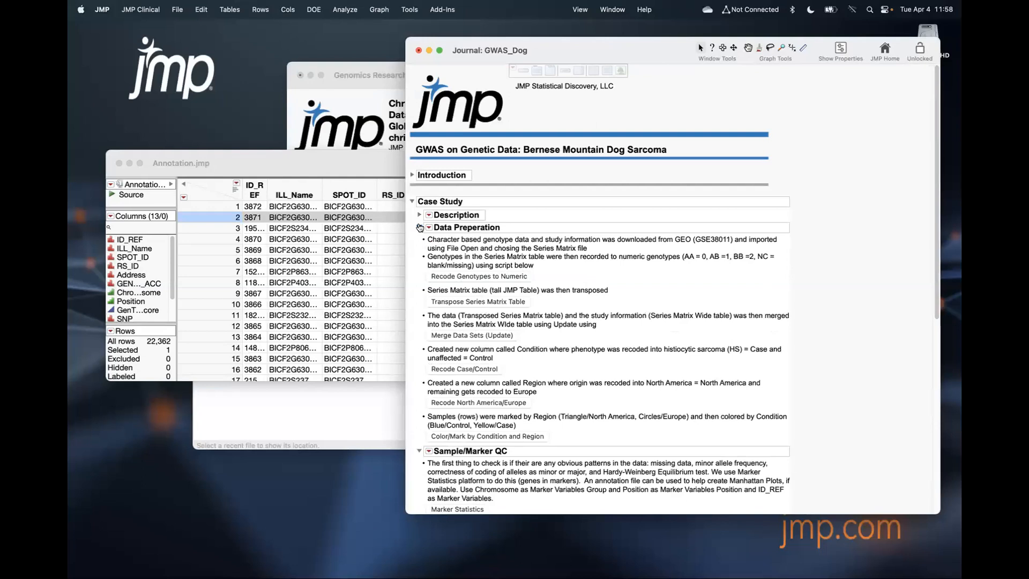
left_click(419, 227)
left_click(419, 215)
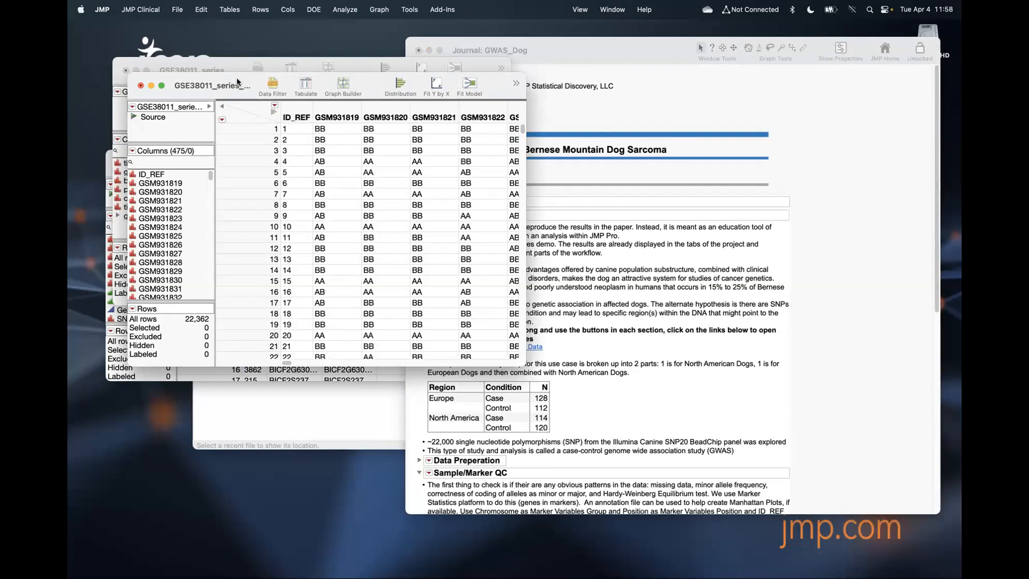
Step: Transpose all GSM sample columns of the series matrix table, using ID_REF as label and GEO_id as the label column name
left_click(224, 10)
left_click(261, 97)
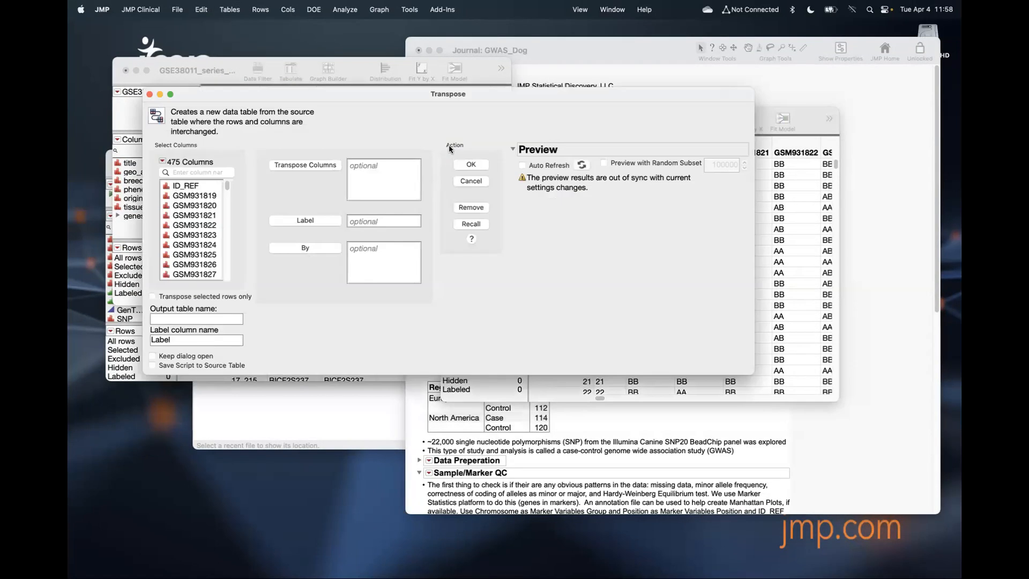
left_click_drag(227, 189, 225, 291)
left_click(213, 274, "shift")
left_click(321, 165)
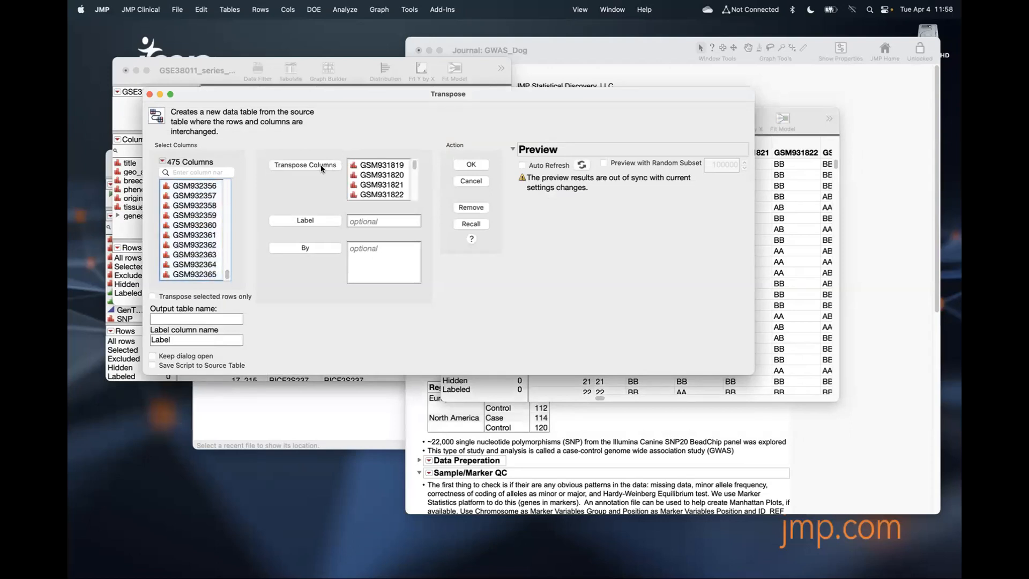
left_click_drag(226, 276, 212, 172)
left_click(186, 186)
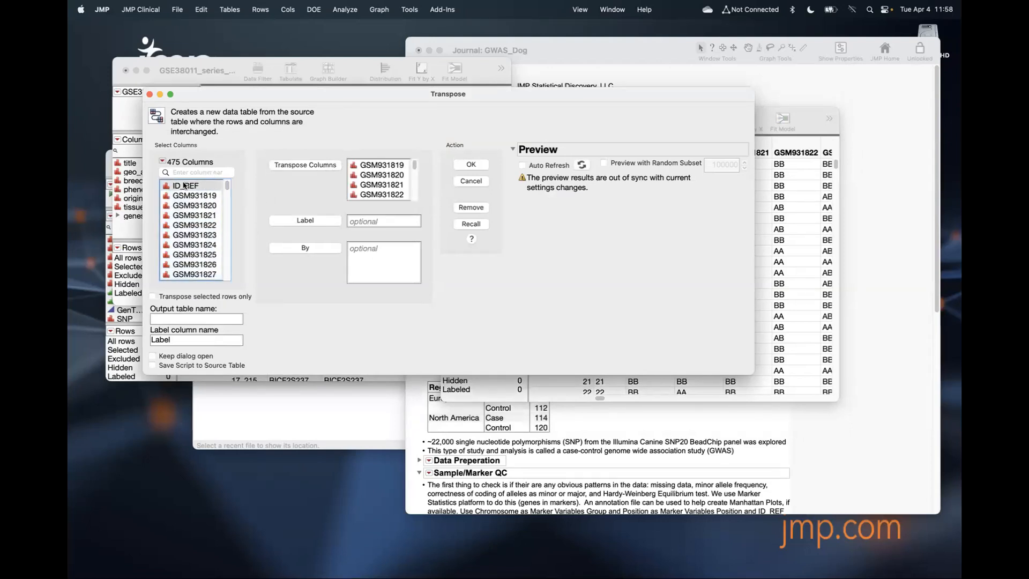
left_click(305, 220)
left_click(193, 339)
type("GEO_id")
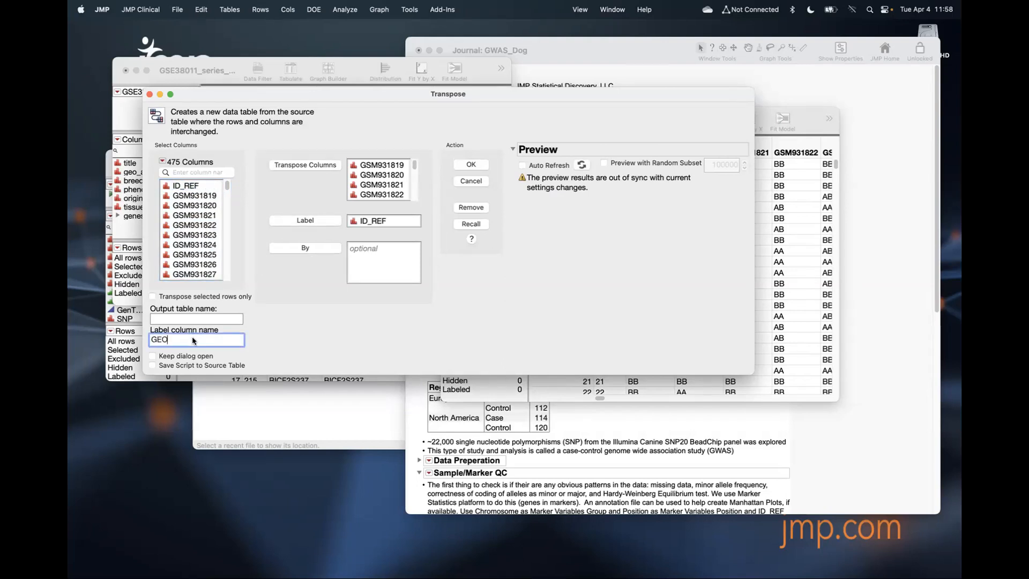
left_click(472, 165)
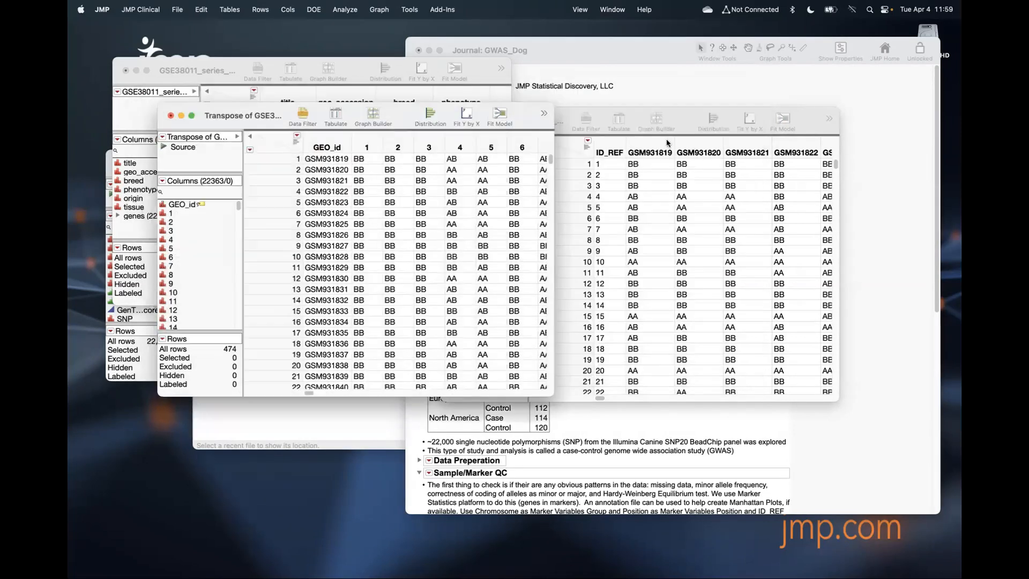
Step: Close the original GSE38011_series_matrix table without saving its changes
left_click(544, 116)
left_click(453, 120)
left_click(663, 301)
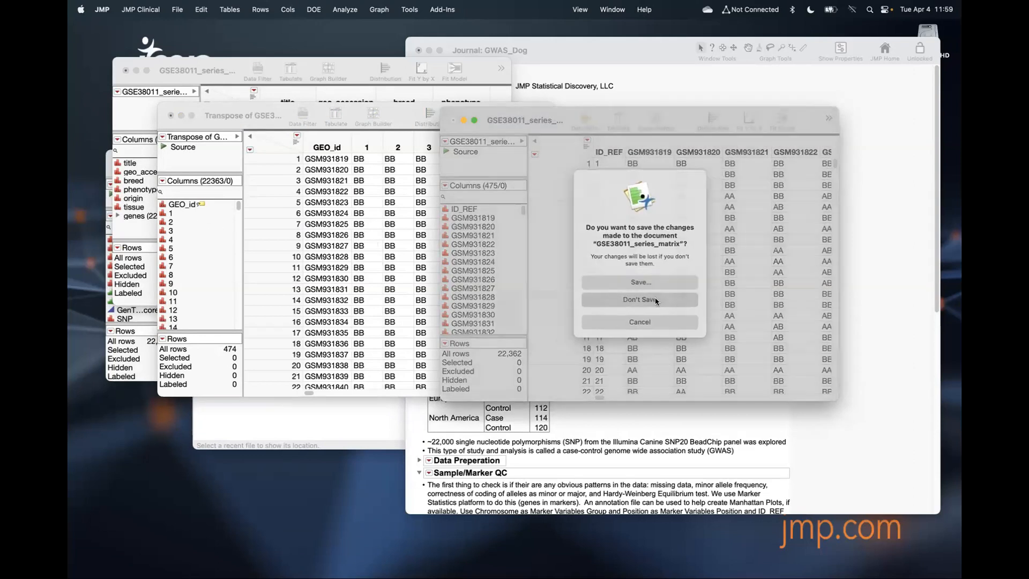
Step: Recode marker columns 1 through 22362 of the transposed table together: AA to 0, AB to 1, BB to 2 and NC to blank
left_click(172, 213)
left_click_drag(238, 206, 239, 361)
left_click(188, 320, "shift")
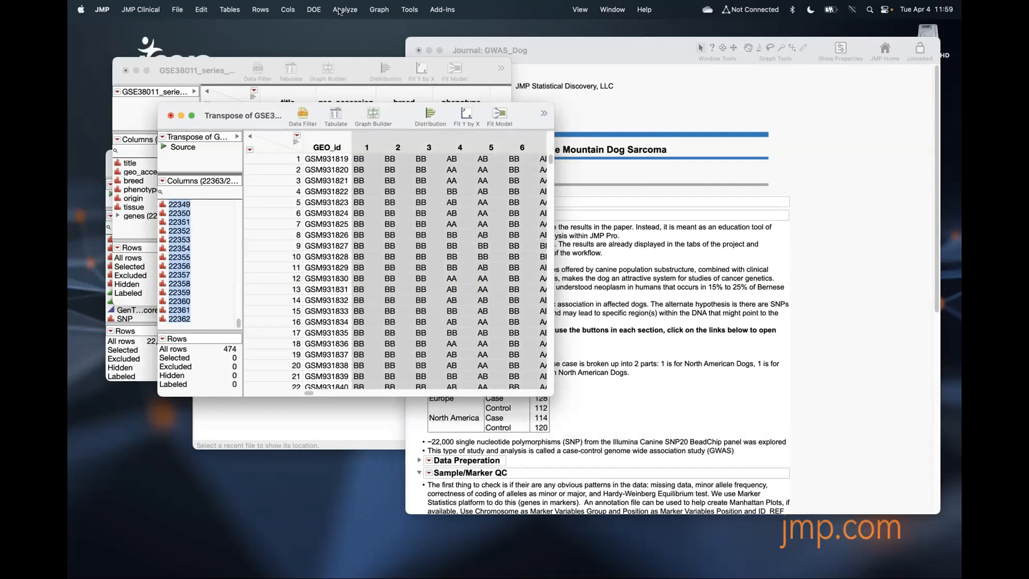
left_click(287, 11)
left_click(311, 85)
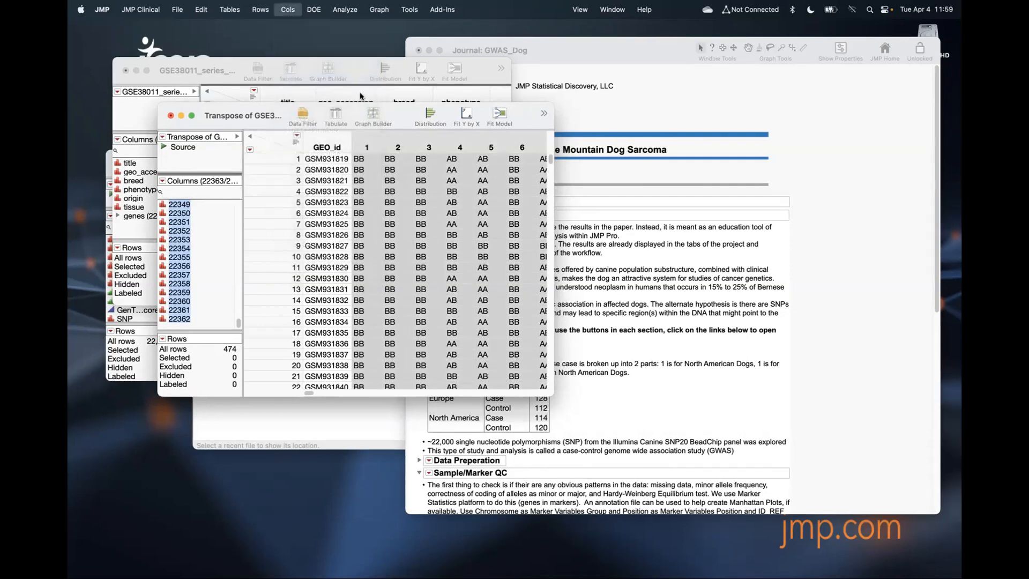
left_click(210, 222)
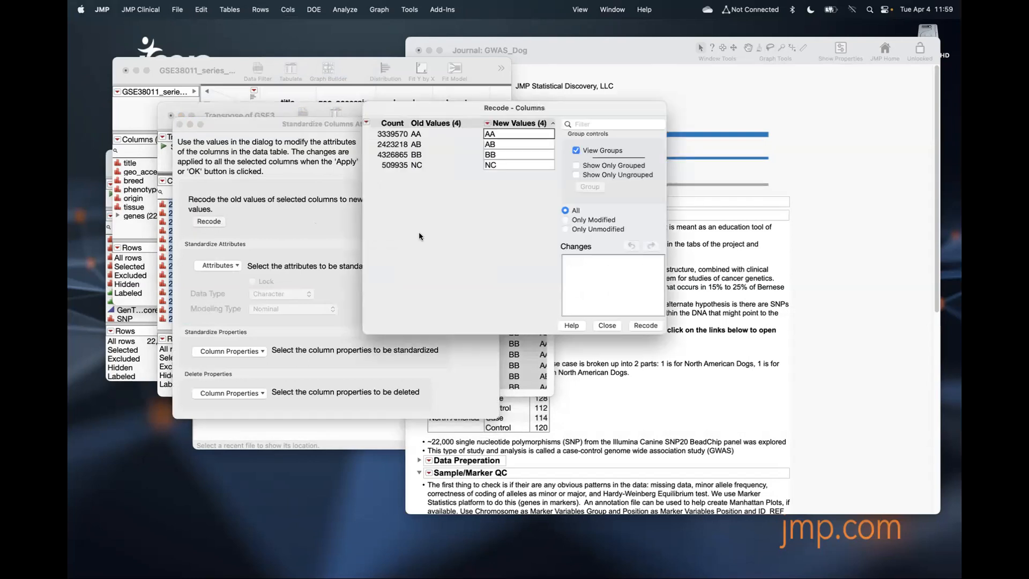
left_click(524, 135)
type("1")
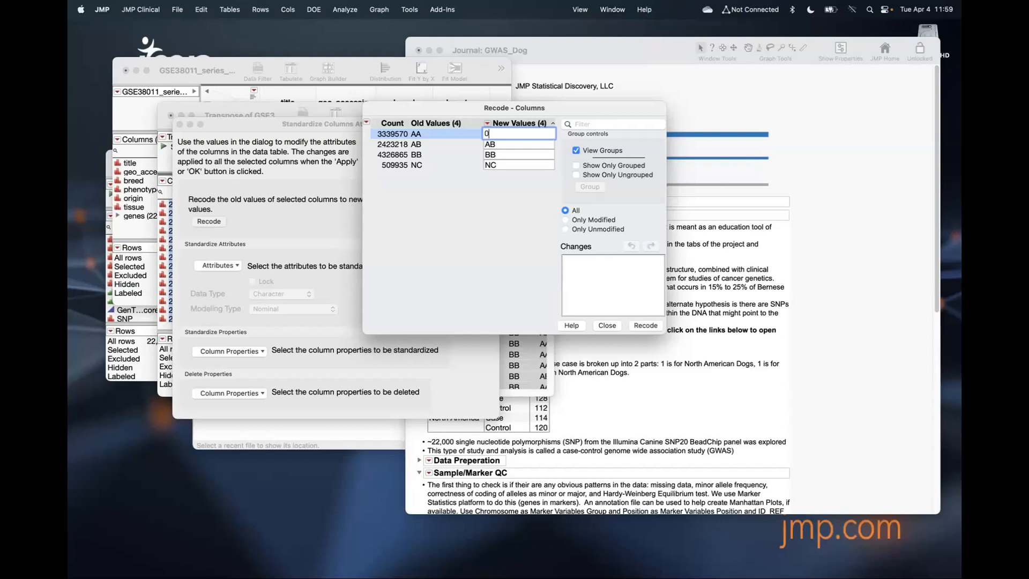
left_click(502, 145)
type("1")
left_click(501, 155)
type("2")
left_click(501, 163)
key("BackSpace")
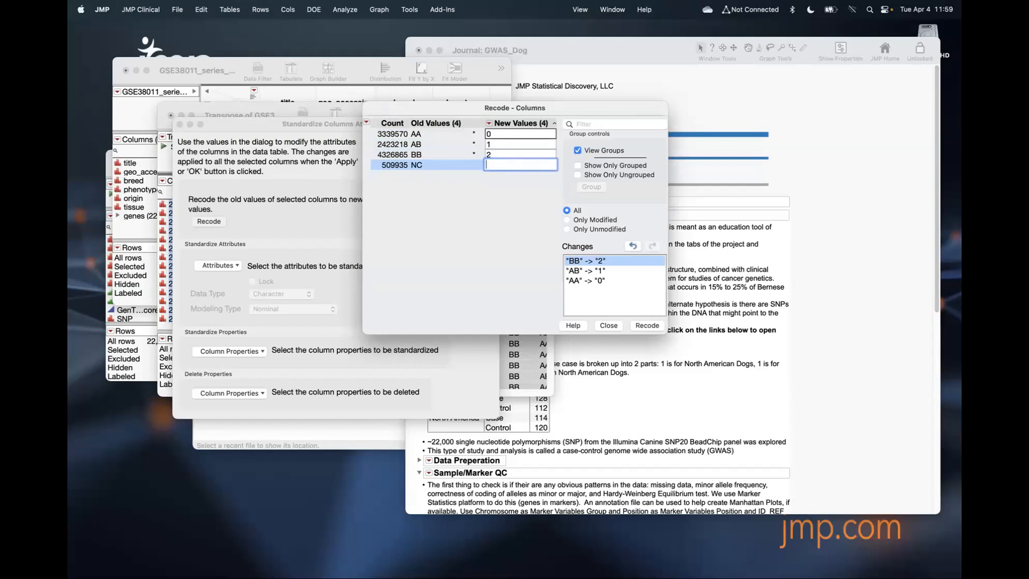
left_click(647, 326)
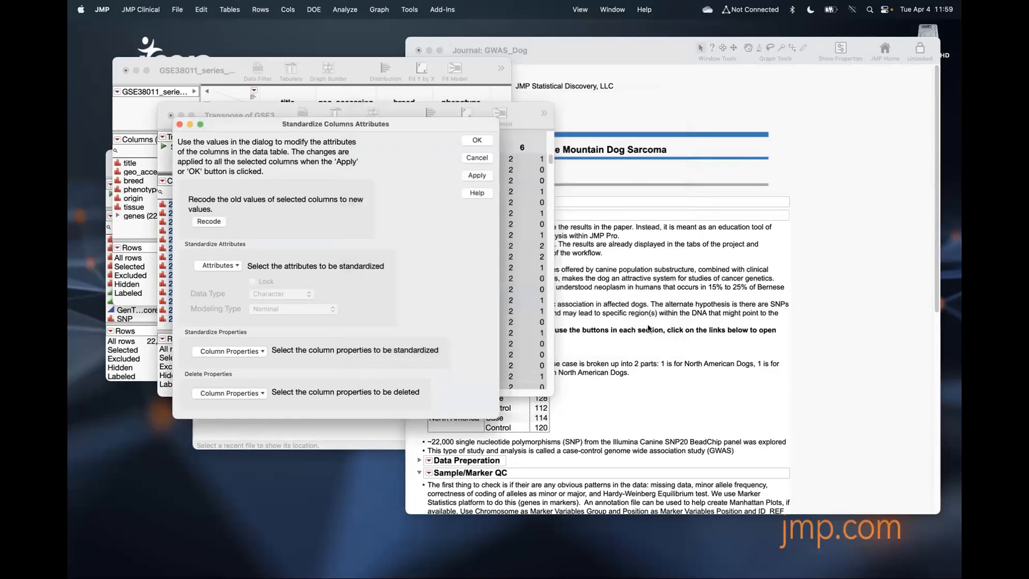
Step: Standardize all selected marker columns of the transposed table to the Numeric data type and Continuous modeling type
left_click_drag(429, 124, 958, 149)
left_click_drag(308, 396, 540, 395)
left_click(746, 290)
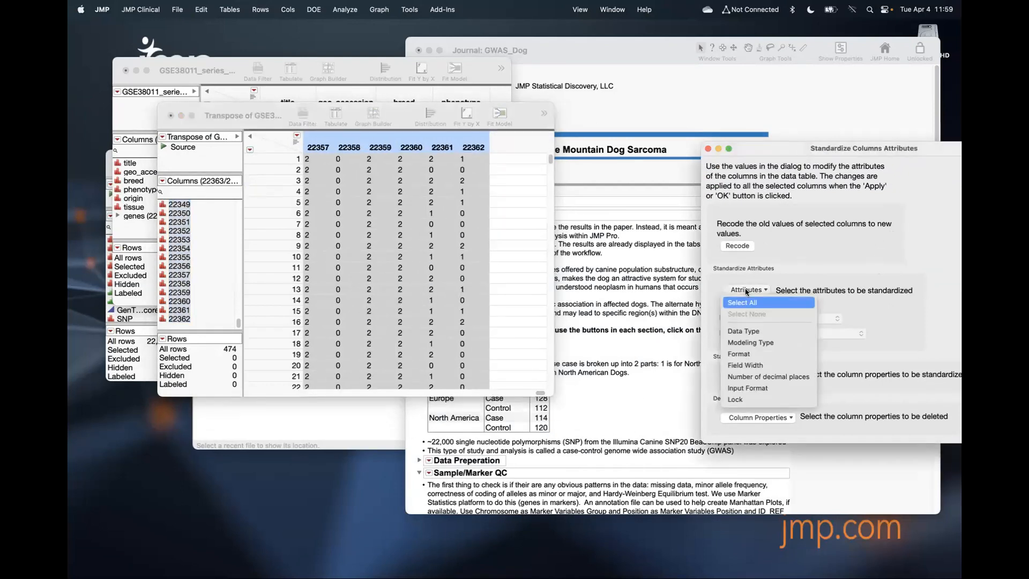
left_click(779, 303)
left_click(798, 320)
left_click(793, 307)
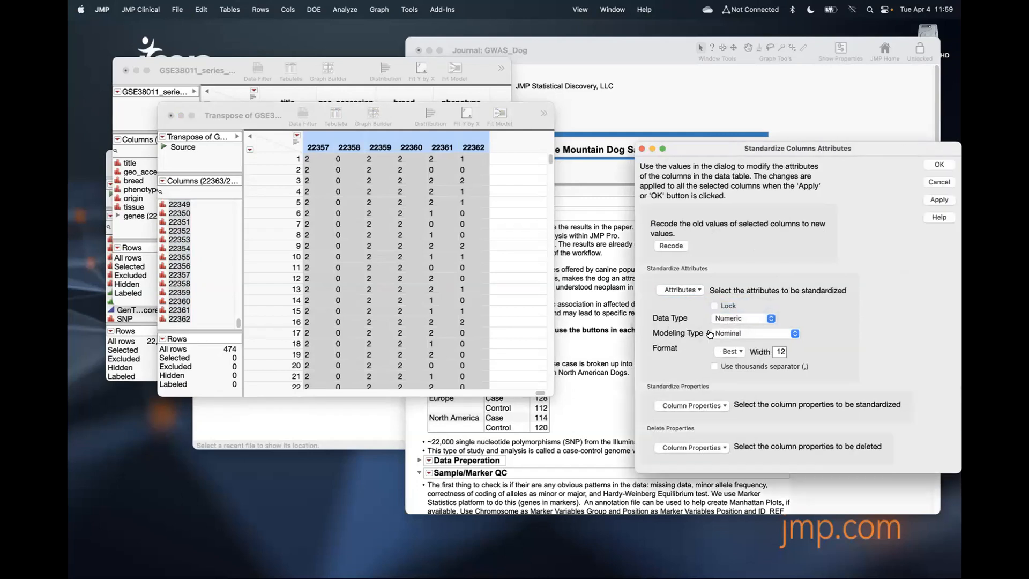
left_click(746, 334)
left_click(748, 316)
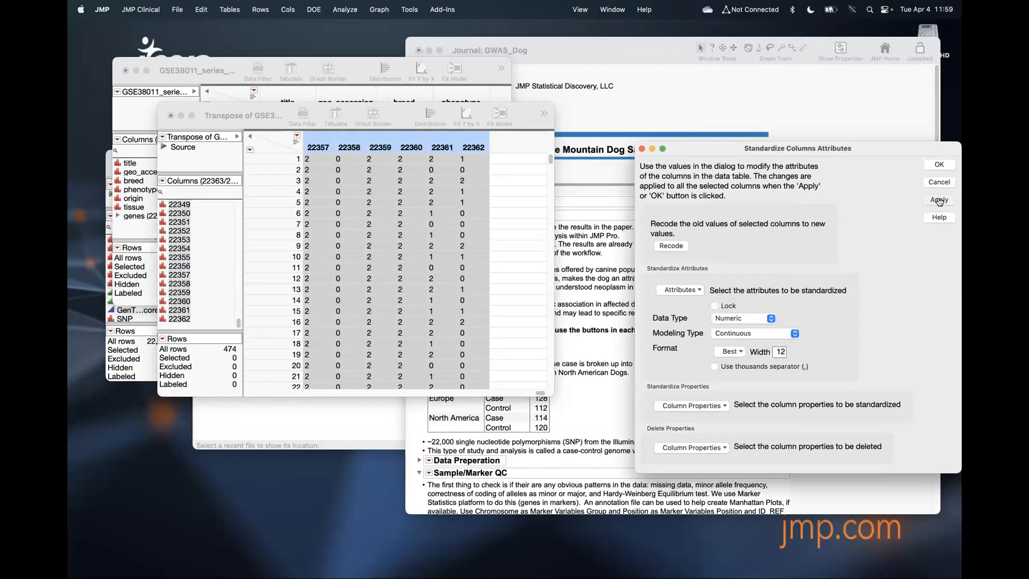
left_click(938, 200)
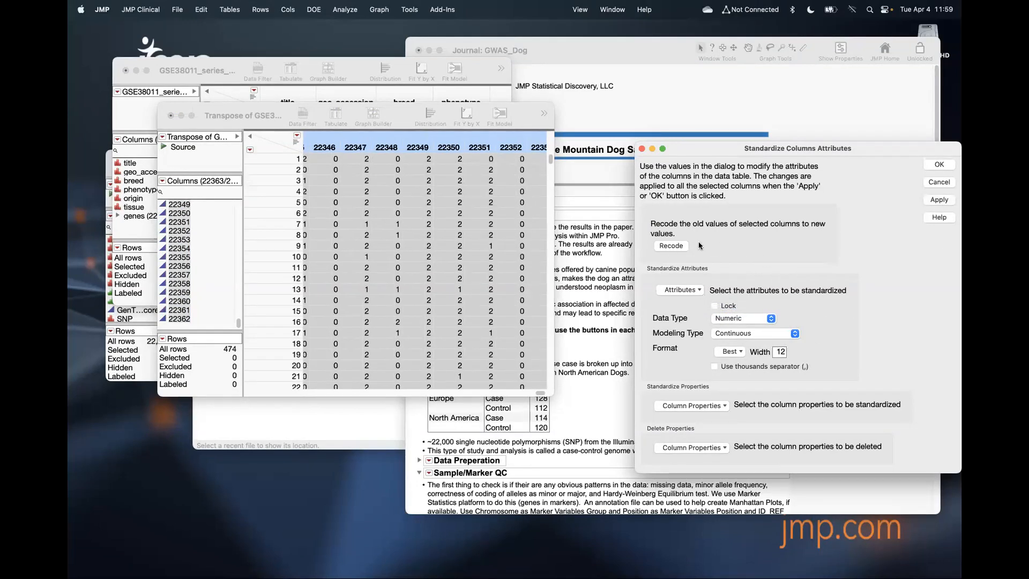
left_click(942, 167)
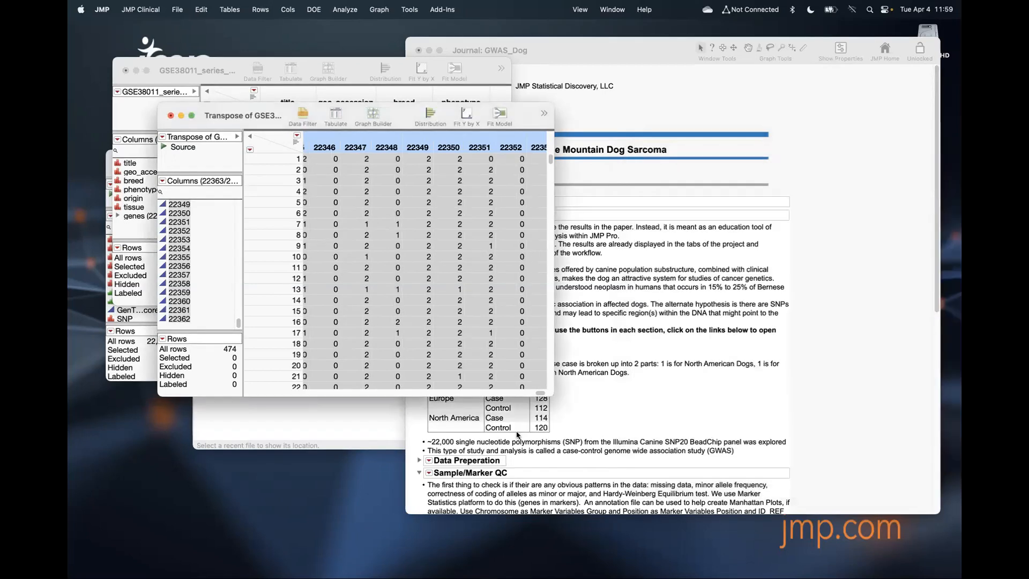
left_click_drag(541, 394, 279, 383)
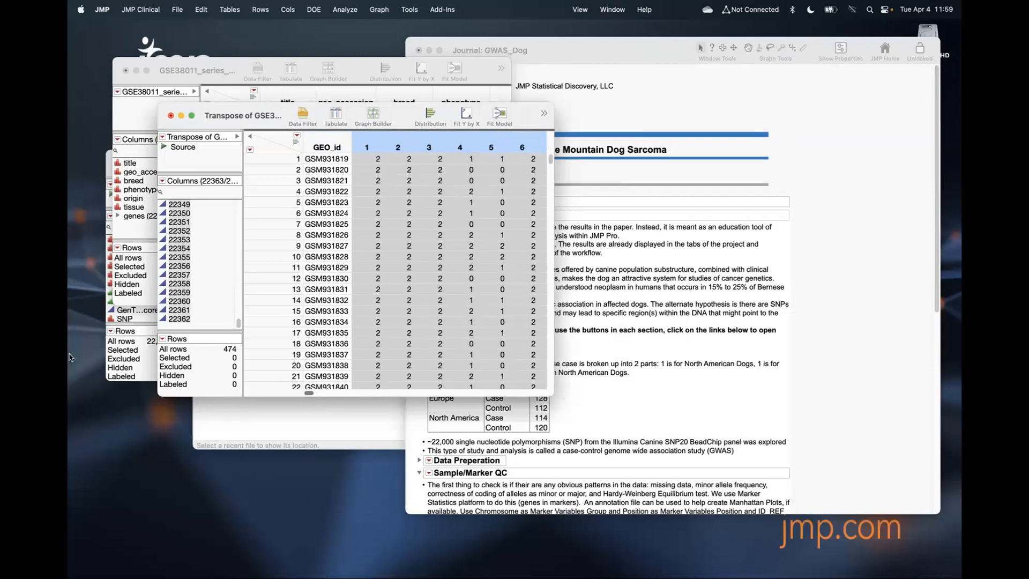
Step: Update GSE38011_series_matrix_wide with data from the transposed series matrix table, matching geo_accession to GEO_id
left_click_drag(278, 109, 684, 116)
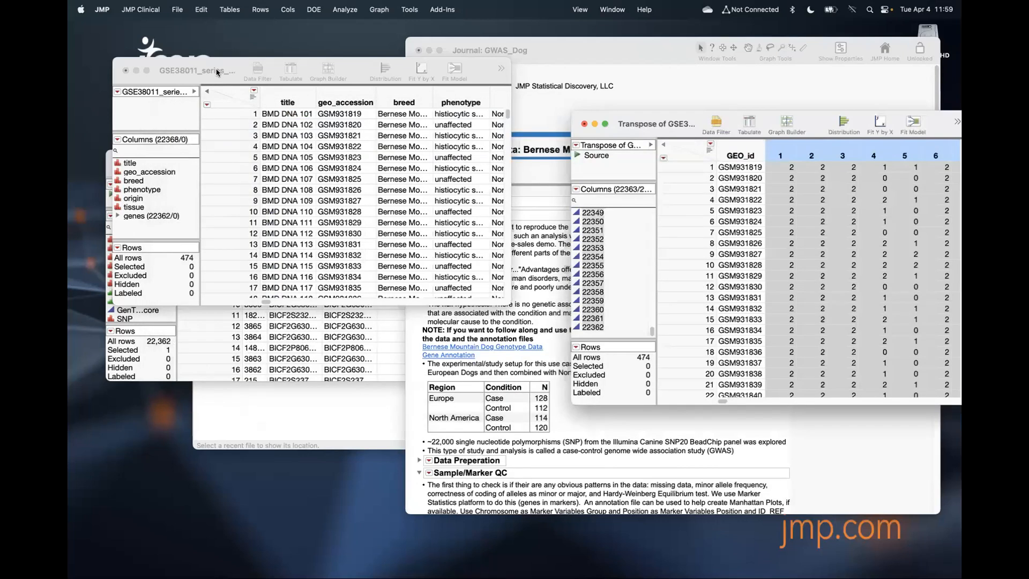
left_click(212, 65)
left_click(228, 11)
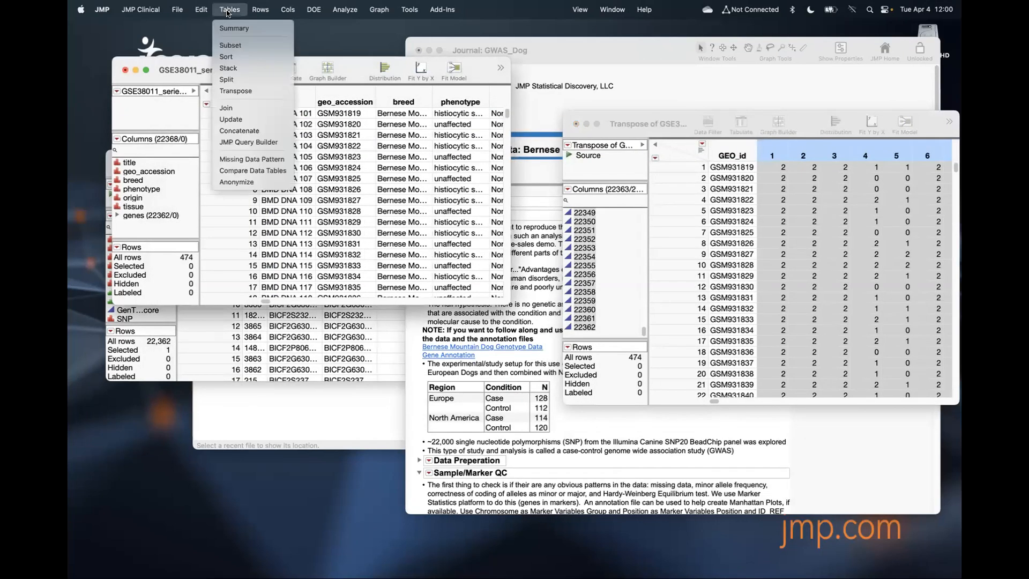
left_click(242, 119)
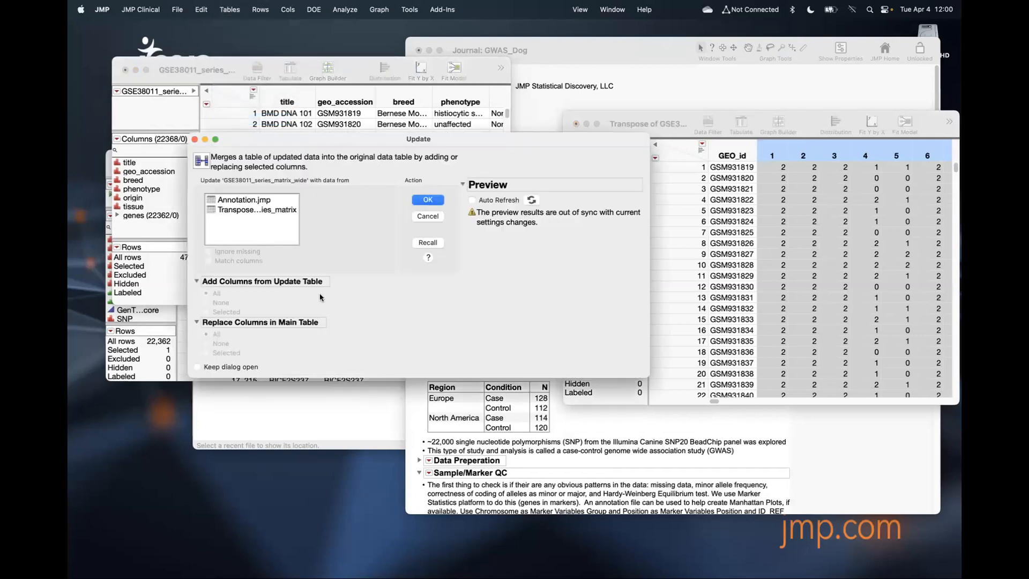
left_click(258, 210)
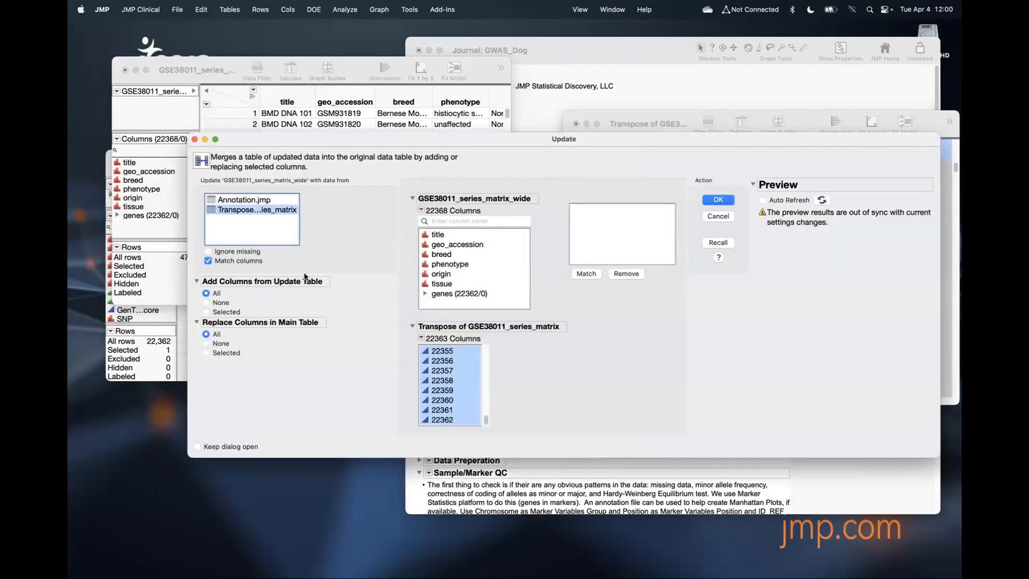
left_click(448, 244)
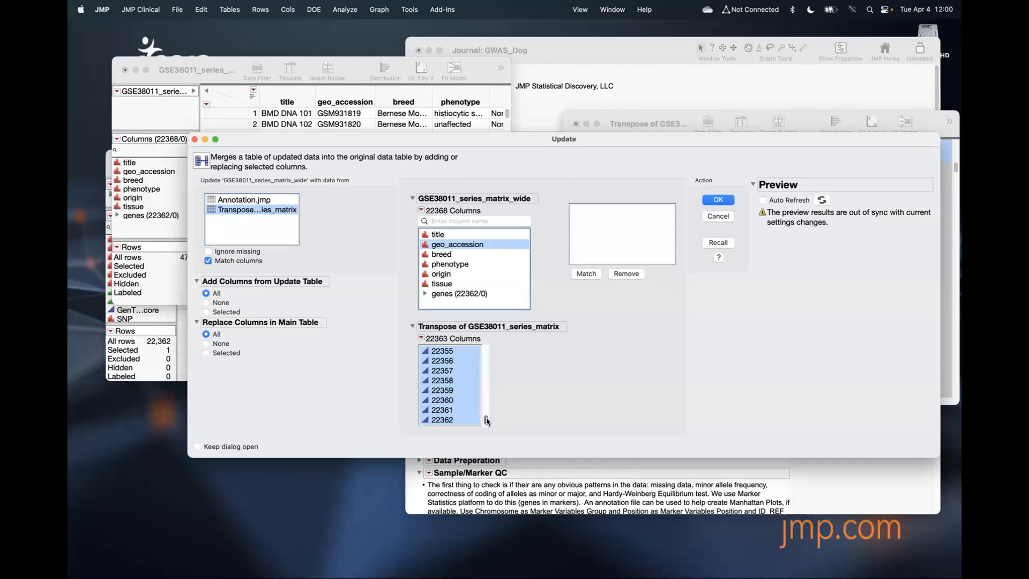
left_click_drag(486, 418, 485, 349)
left_click(448, 351)
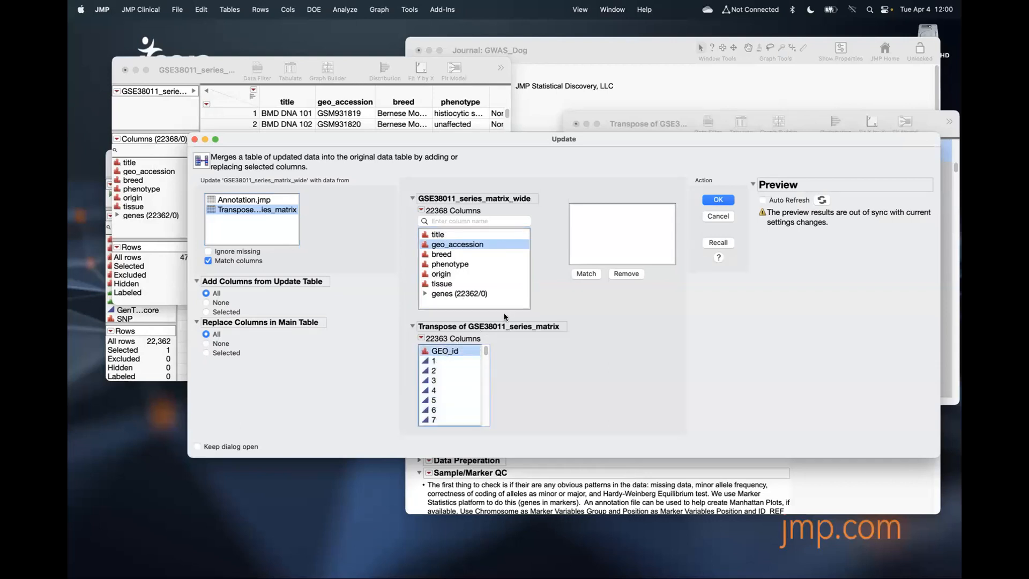
left_click(587, 274)
left_click(719, 200)
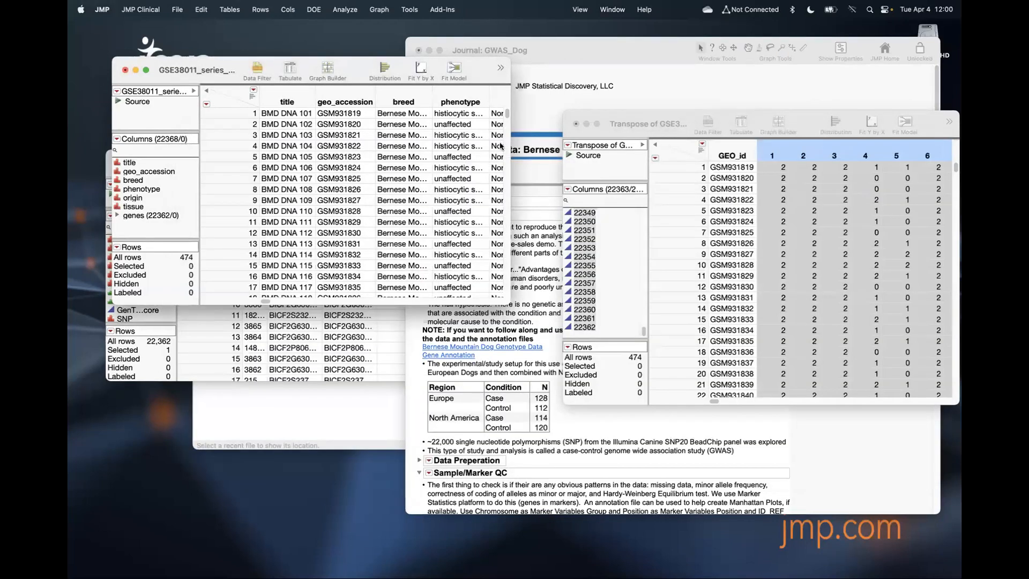
Step: Close the transposed series matrix table and look through the marker columns of the updated wide table
left_click(648, 122)
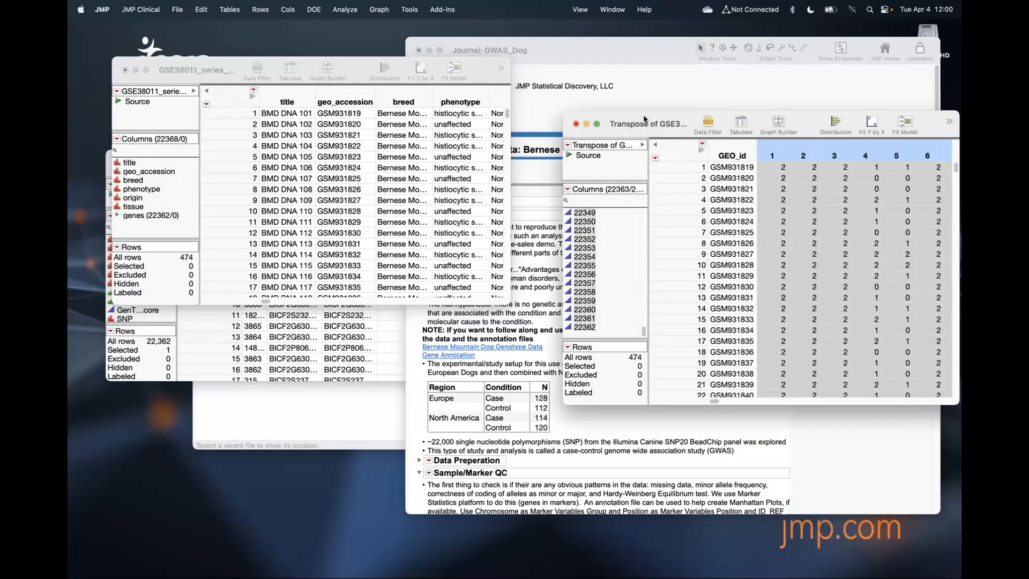
left_click(576, 124)
left_click(728, 309)
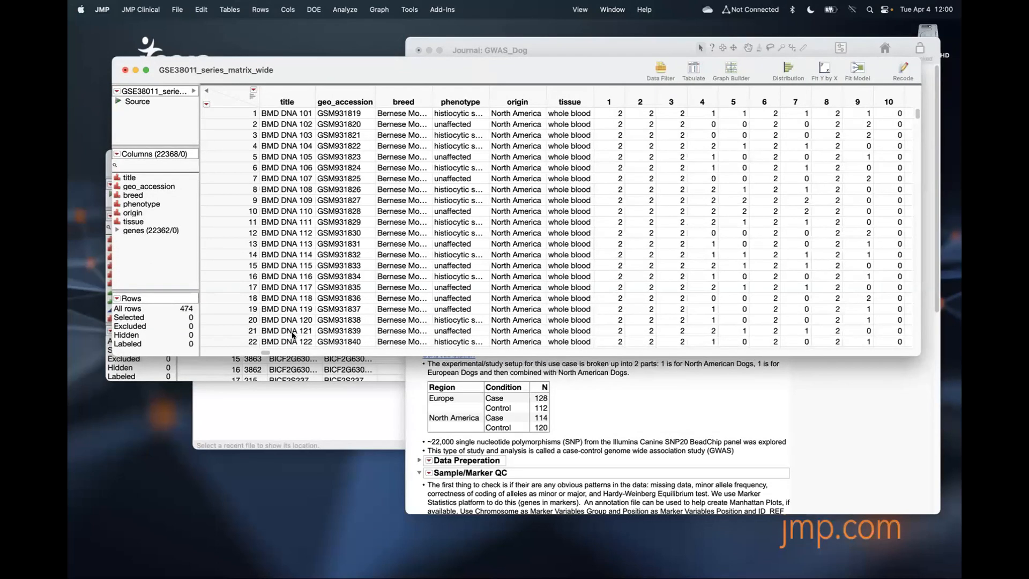
mouse_move(265, 353)
left_mouse_down()
mouse_move(898, 376)
mouse_move(278, 367)
left_mouse_up()
Step: Run the journal's Data Preparation scripts to recode Case/Control and North America/Europe and to color and mark rows by Condition and Region
left_click(553, 360)
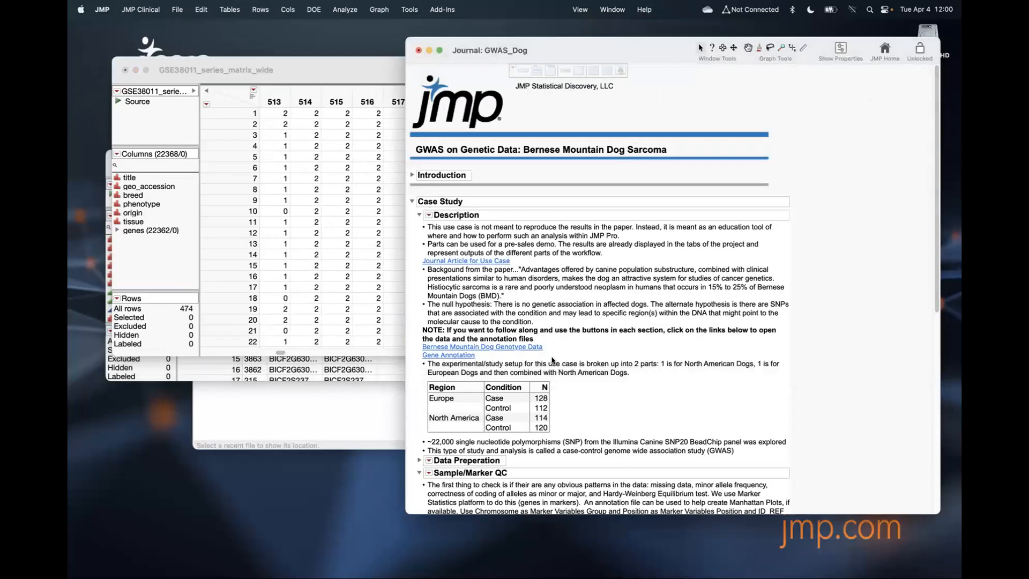
left_click(419, 215)
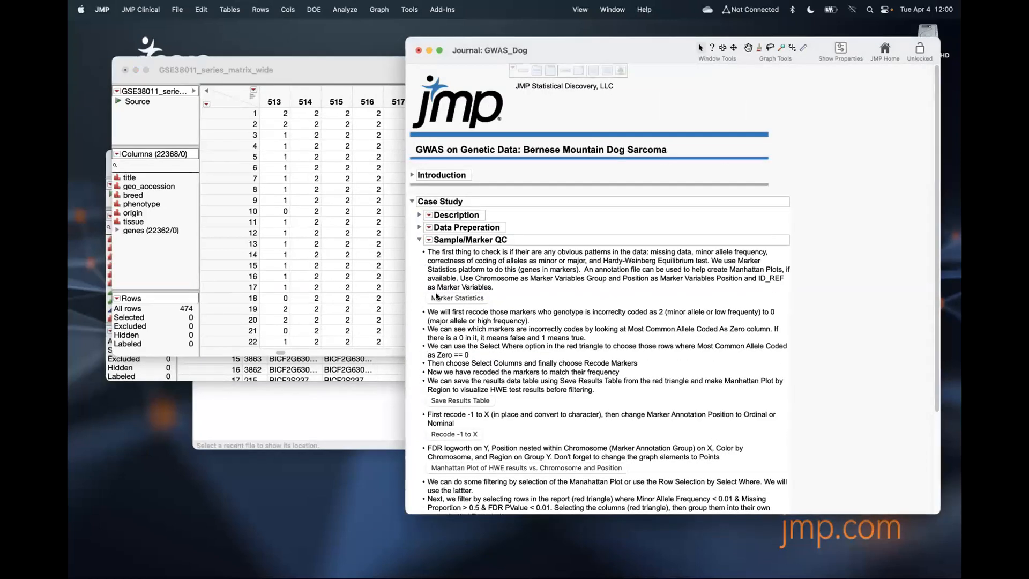
scroll(460, 415, "down", 5)
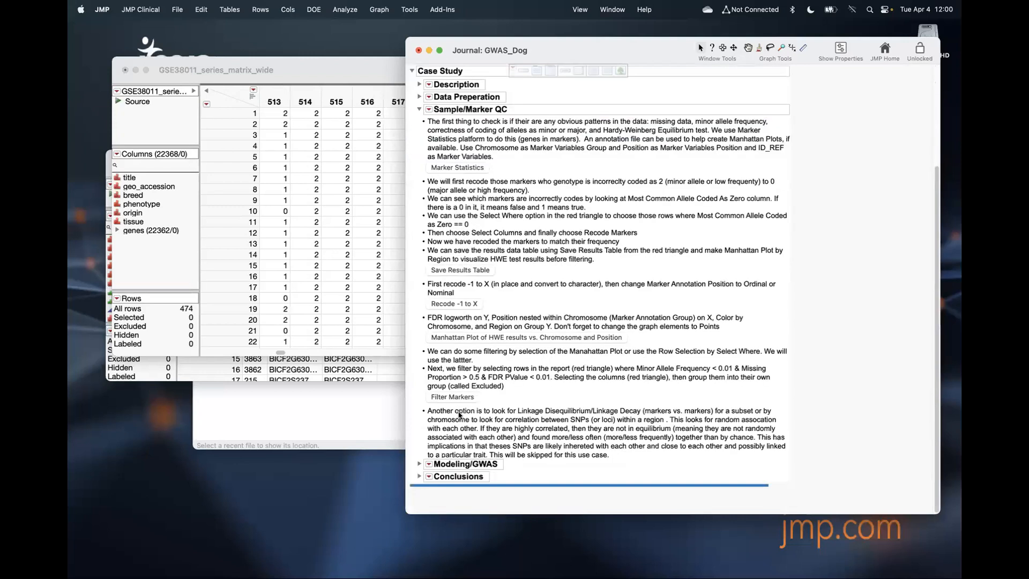
left_click(418, 97)
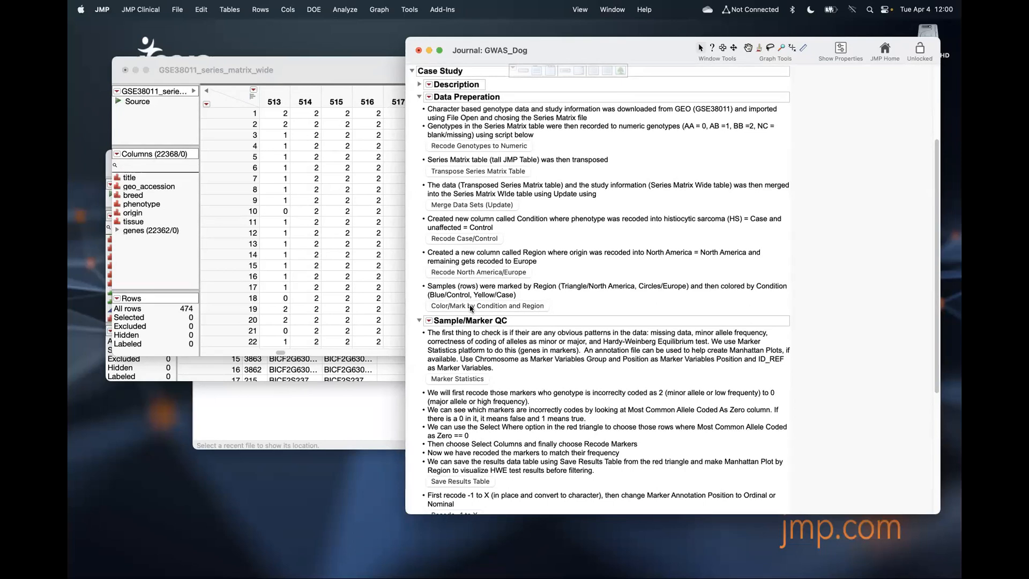
left_click(463, 238)
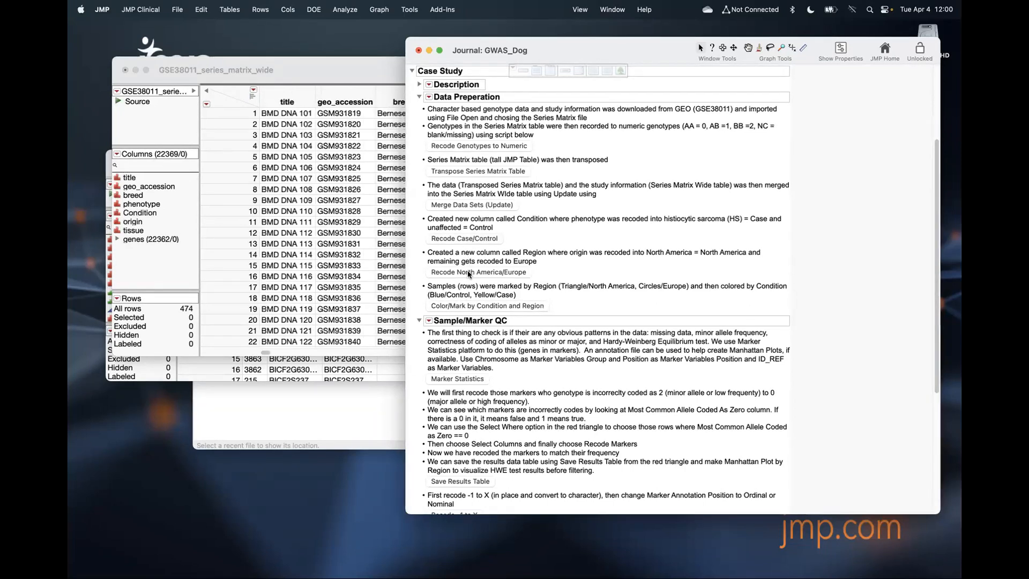
left_click(469, 272)
left_click(465, 306)
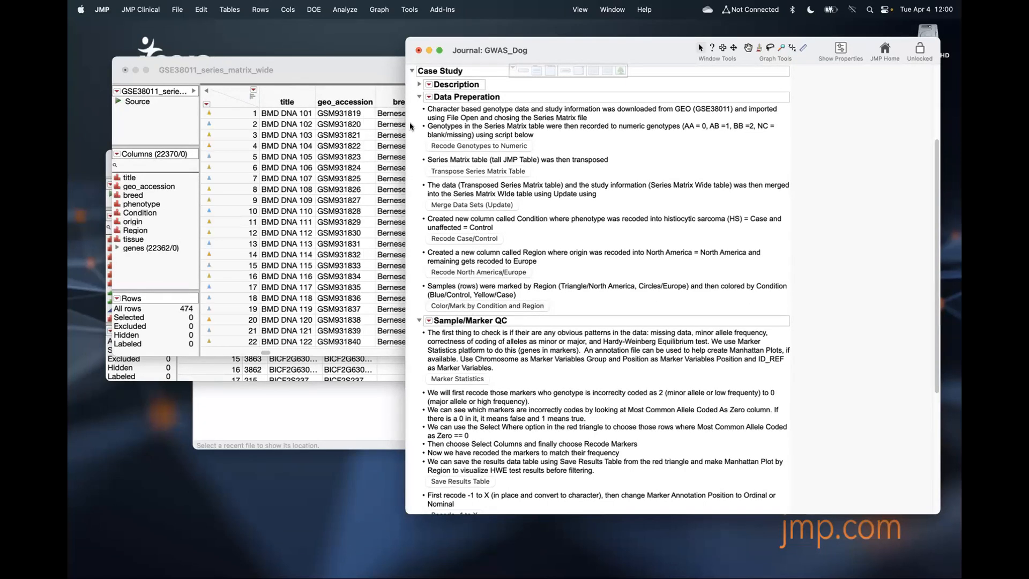
left_click(419, 97)
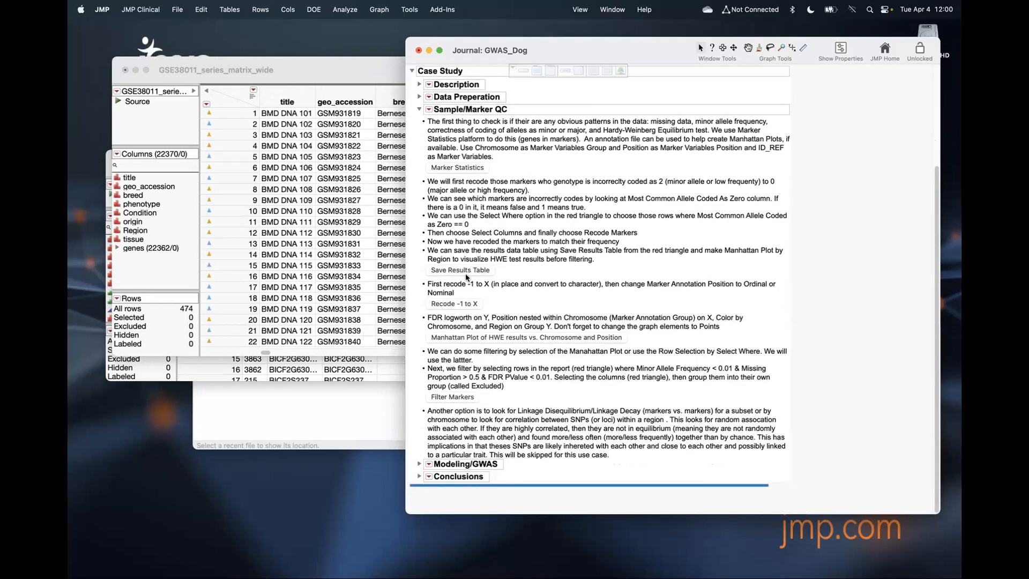
Step: Run Marker Statistics from the journal's Sample/Marker QC section and sort the result table by Minor Allele Frequency, ascending
left_click(459, 169)
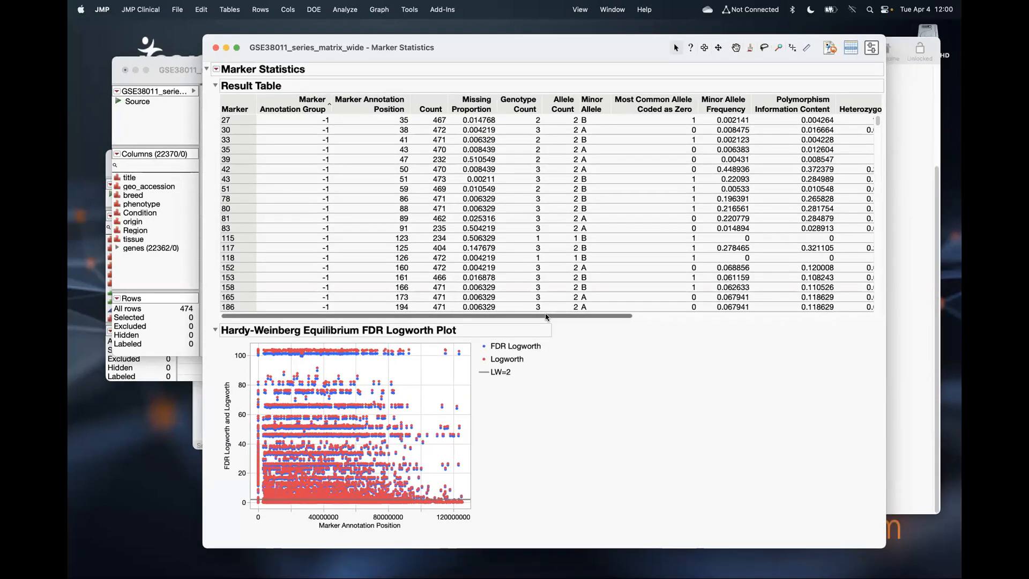
left_click_drag(546, 316, 410, 318)
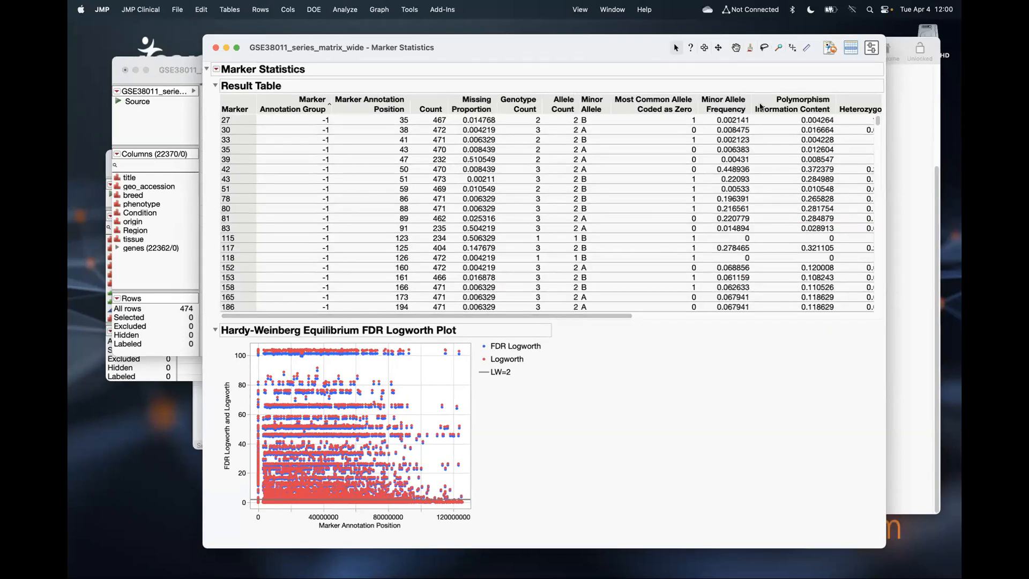
left_click(720, 106)
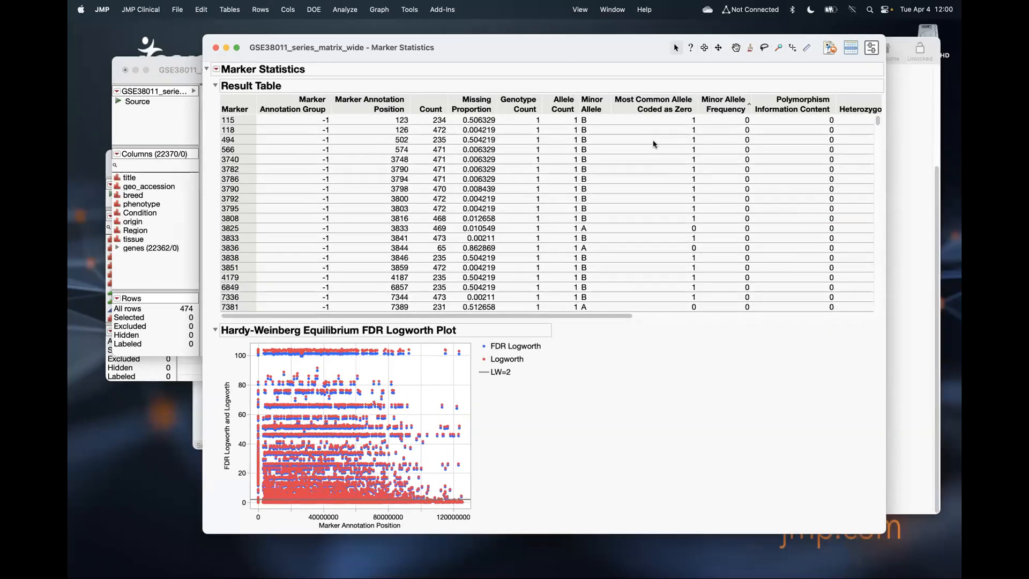
left_click(659, 229)
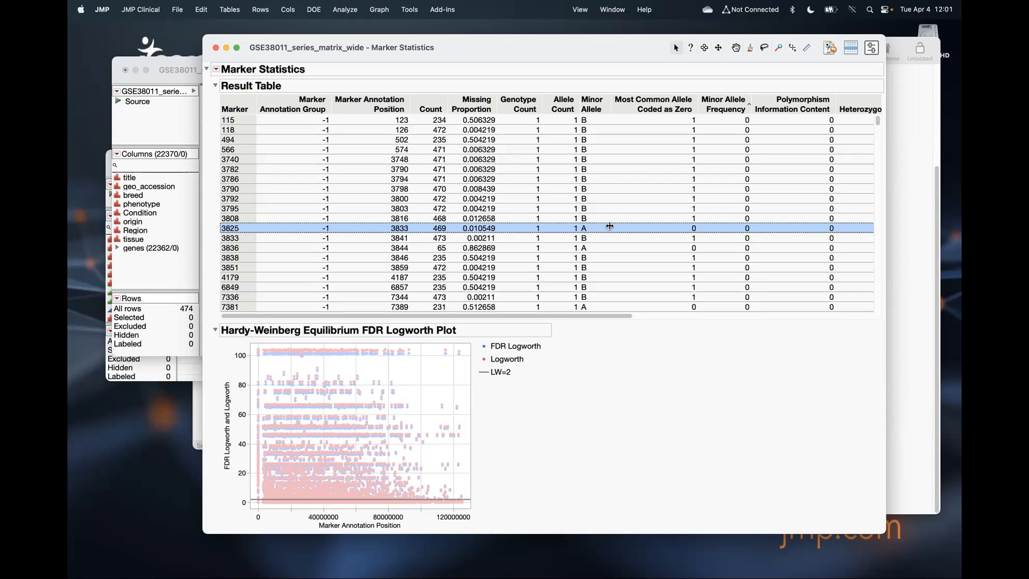
Step: Select the result table rows where Most Common Allele Coded as Zero == 0
left_click(218, 69)
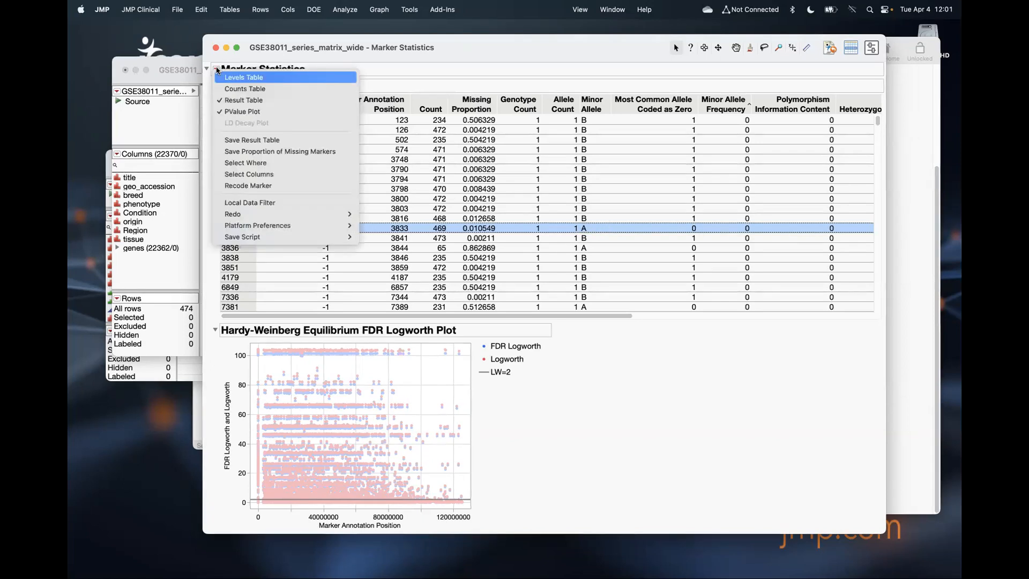
left_click(246, 163)
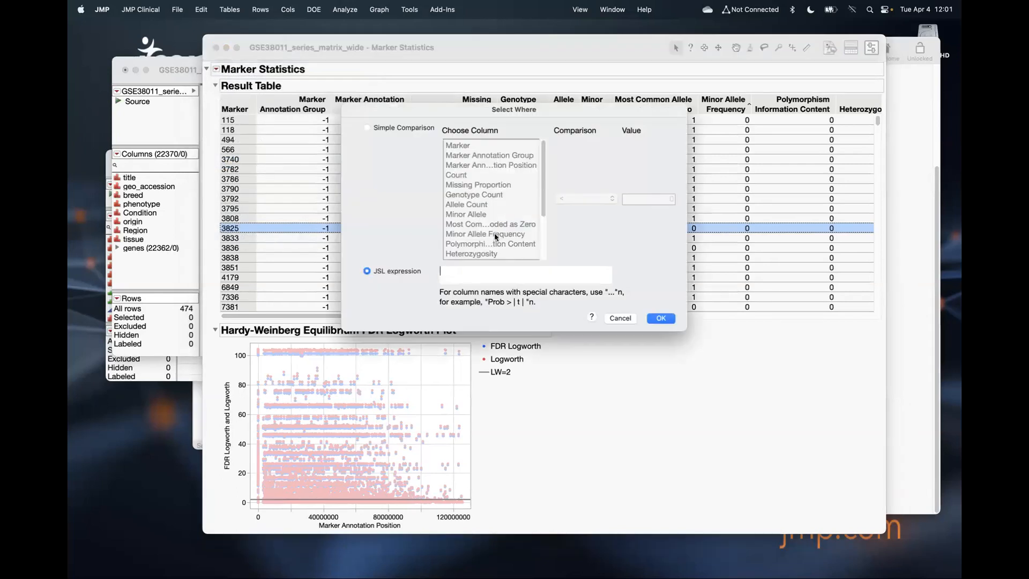
left_click(504, 205)
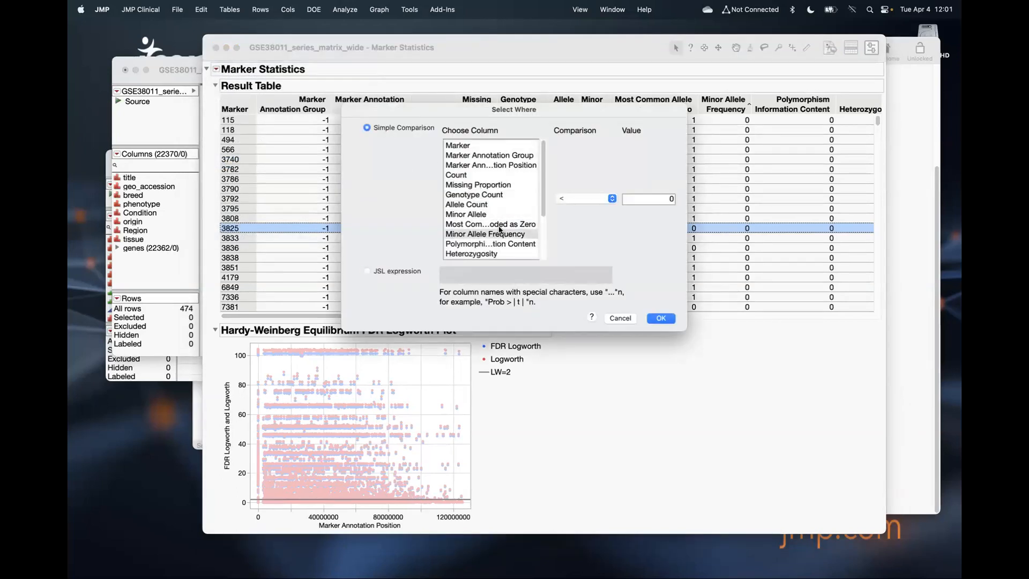
left_click(490, 224)
left_click(587, 198)
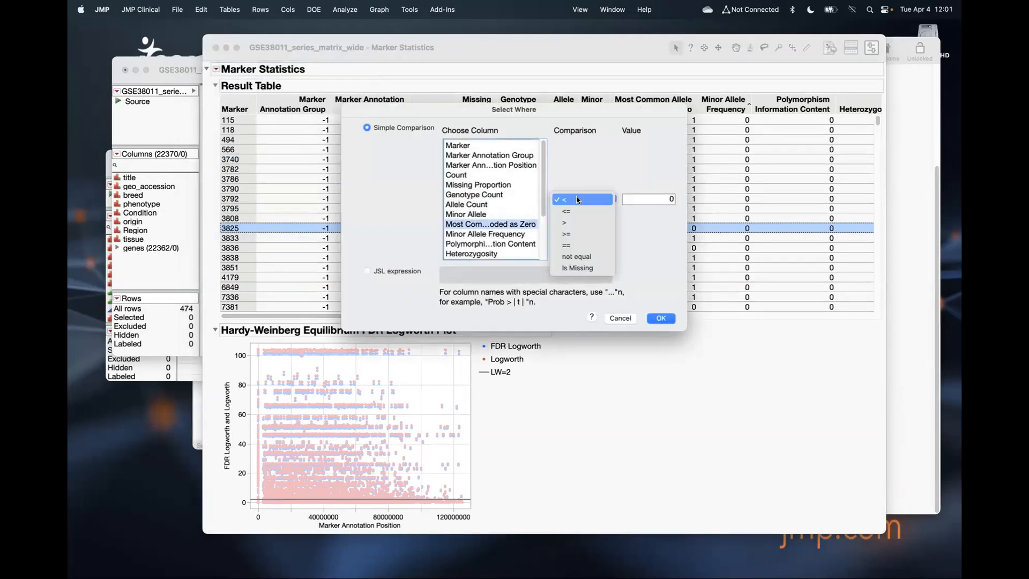
left_click(590, 245)
left_click(662, 318)
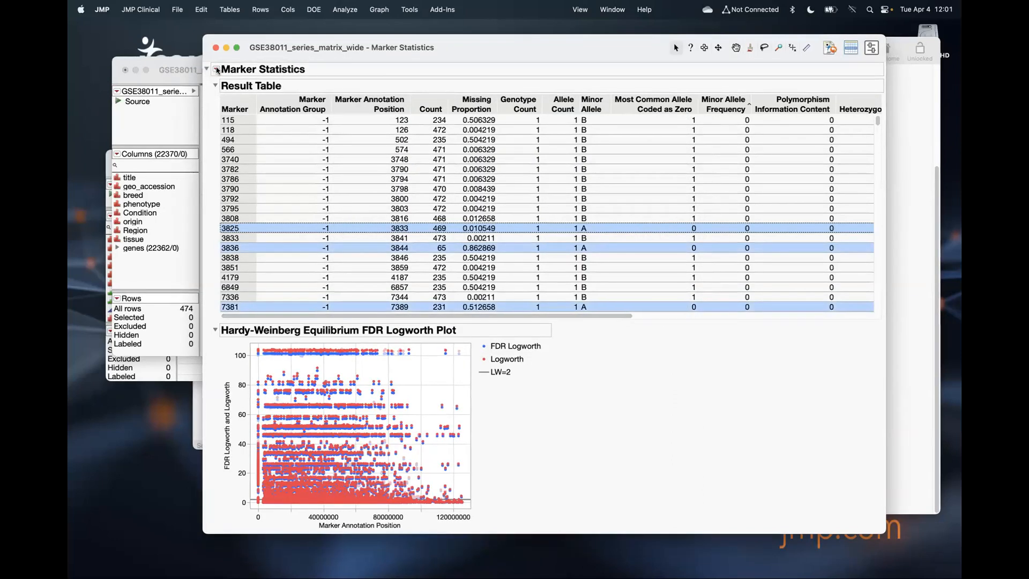
Step: Select the data table columns of the chosen markers, recode those markers, and review the result table's Hardy-Weinberg columns
left_click(216, 69)
left_click(278, 174)
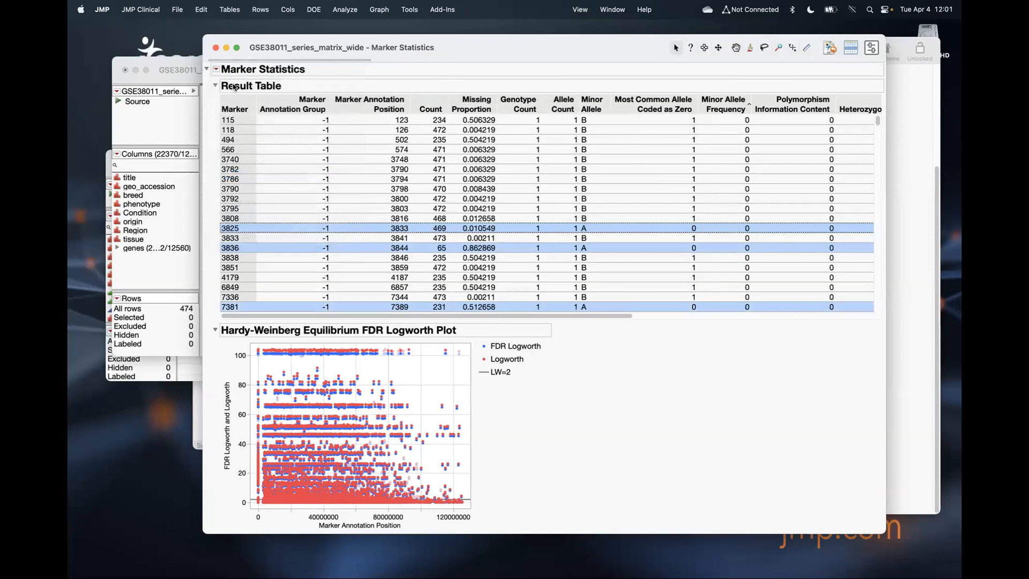
left_click(216, 69)
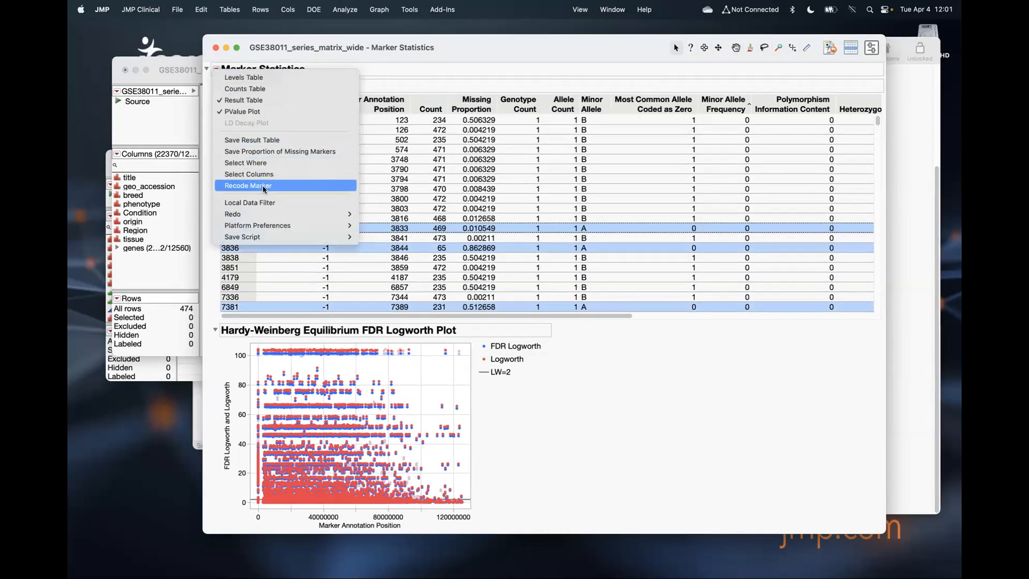
left_click(265, 187)
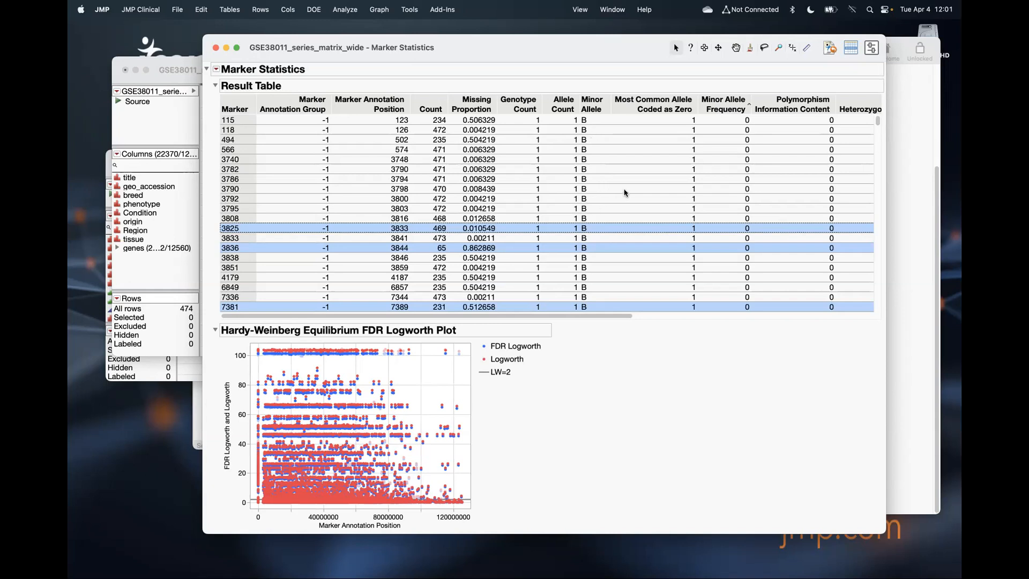
left_click_drag(624, 316, 782, 315)
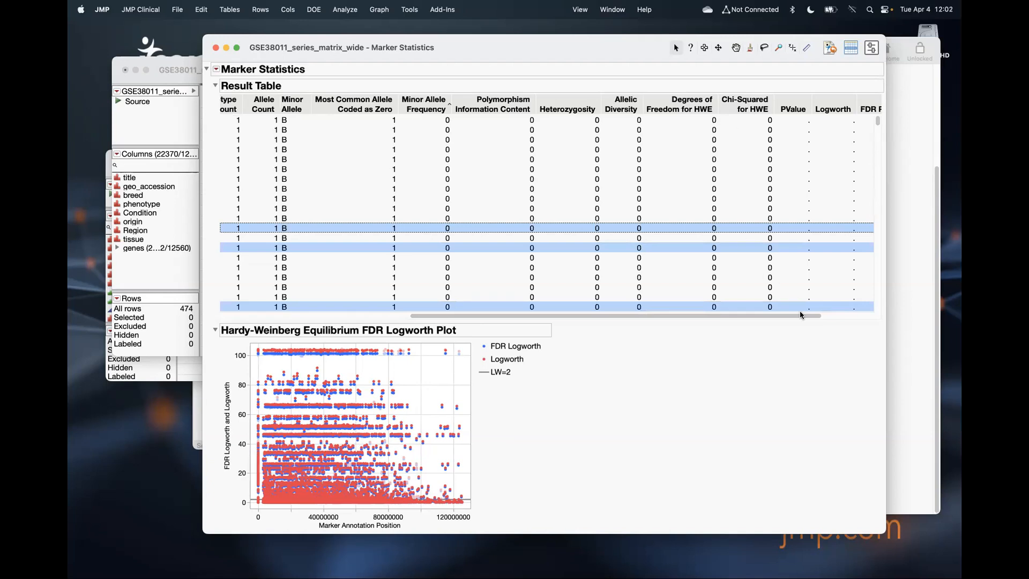
Step: Review the result table's FDR columns and save the Marker Statistics results as a data table with the journal's Save Results Table script
left_click_drag(795, 316, 864, 315)
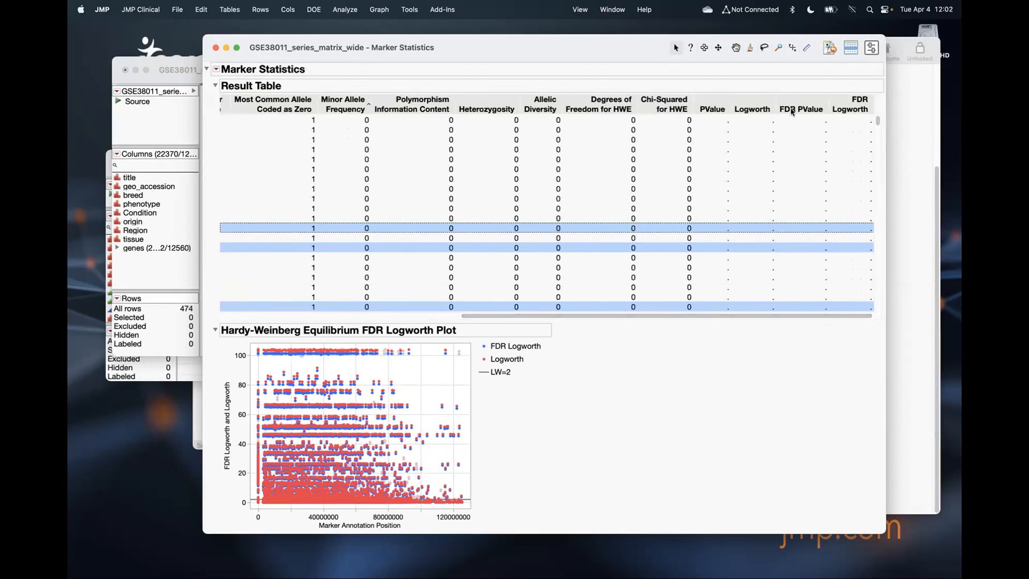
scroll(796, 110, "left", 10)
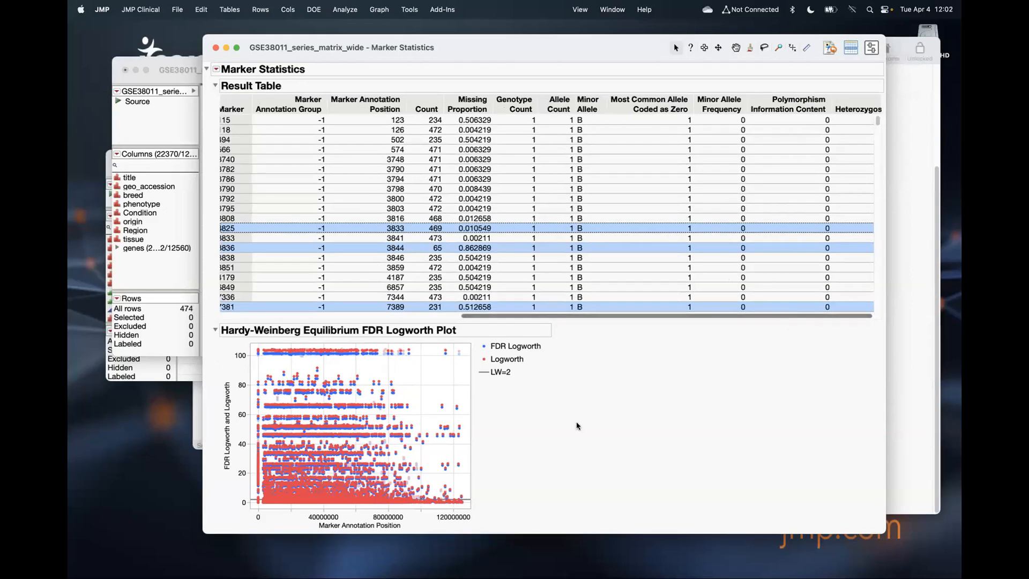
mouse_move(552, 435)
left_mouse_down()
mouse_move(513, 436)
mouse_move(423, 401)
mouse_move(418, 451)
mouse_move(405, 408)
left_mouse_up()
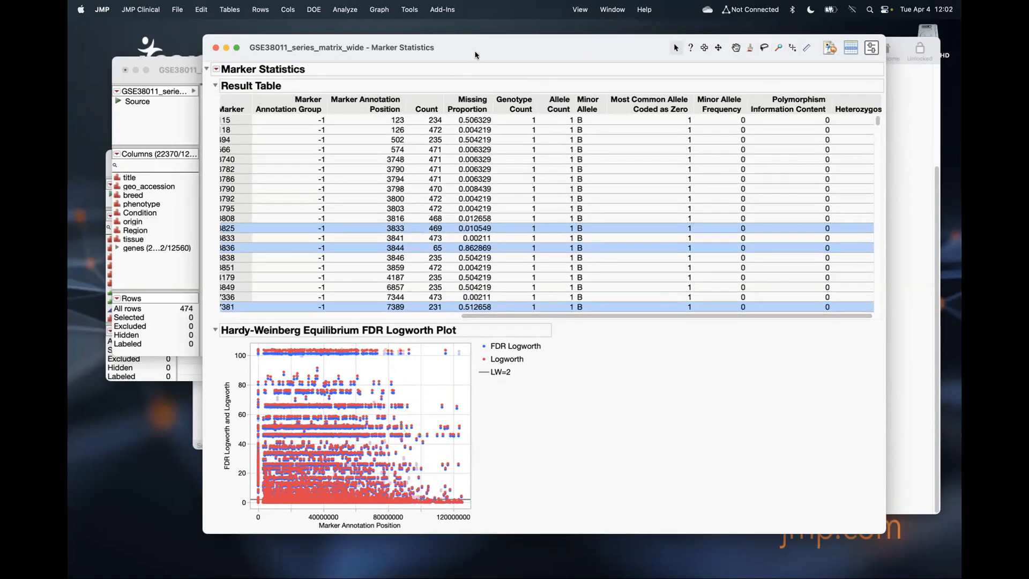
left_click_drag(473, 51, 509, 76)
mouse_move(794, 181)
left_mouse_down()
mouse_move(519, 331)
mouse_move(495, 354)
left_mouse_up()
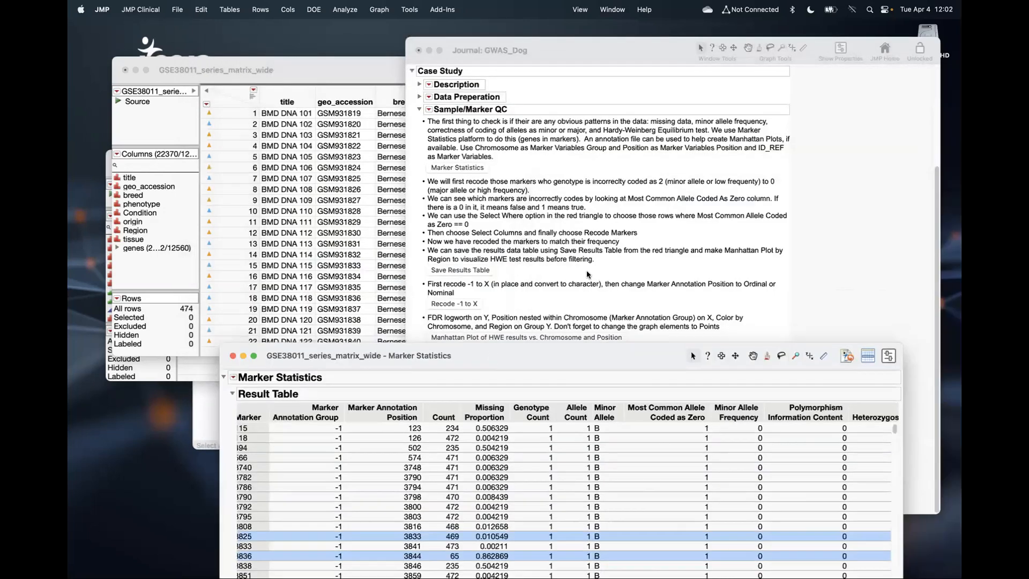
left_click(583, 284)
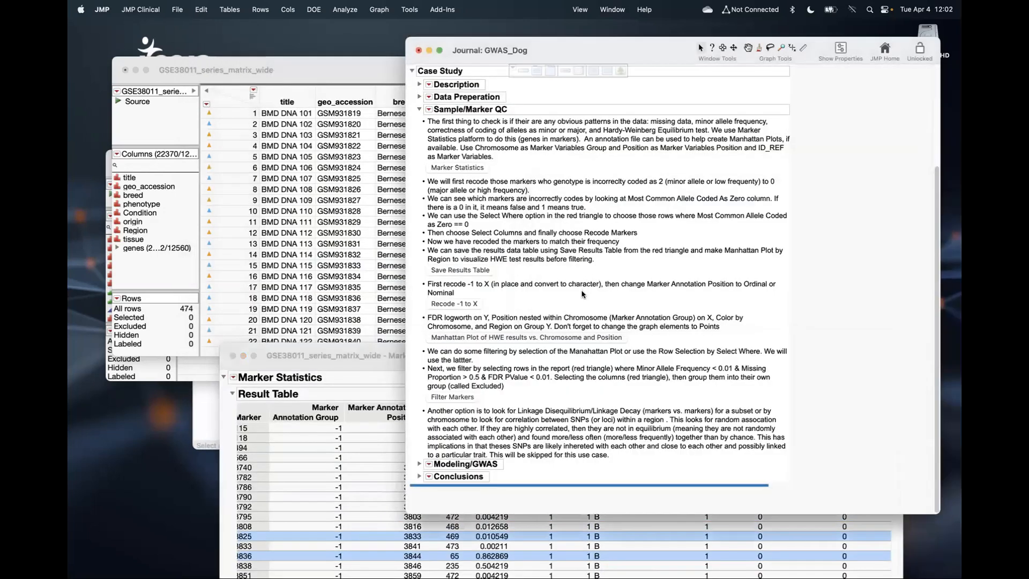
left_click(473, 270)
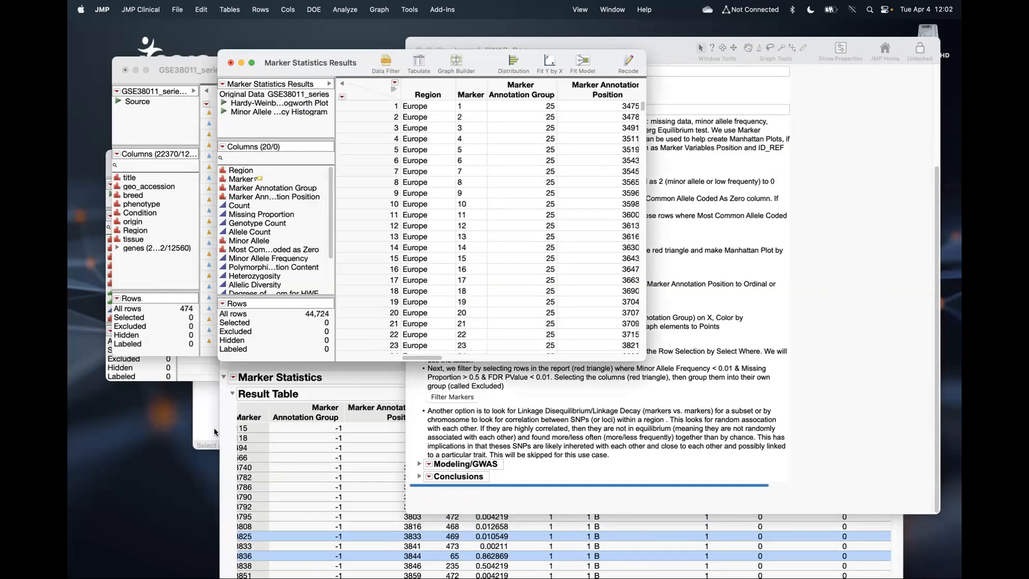
left_click(226, 407)
left_click(234, 377)
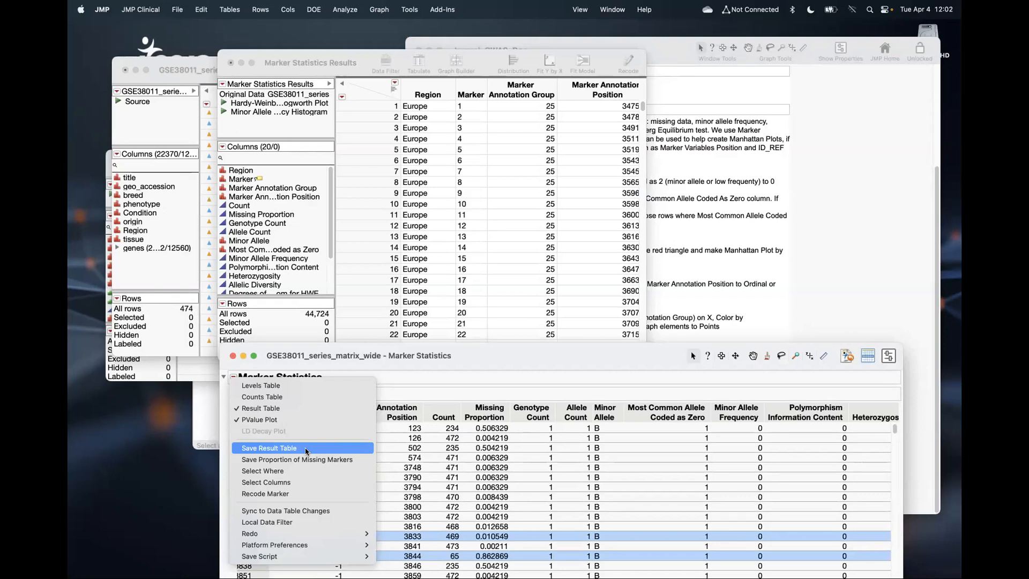
Step: Recode -1 to X in place in the Marker Annotation Group column of the Marker Statistics Results table
left_click(361, 50)
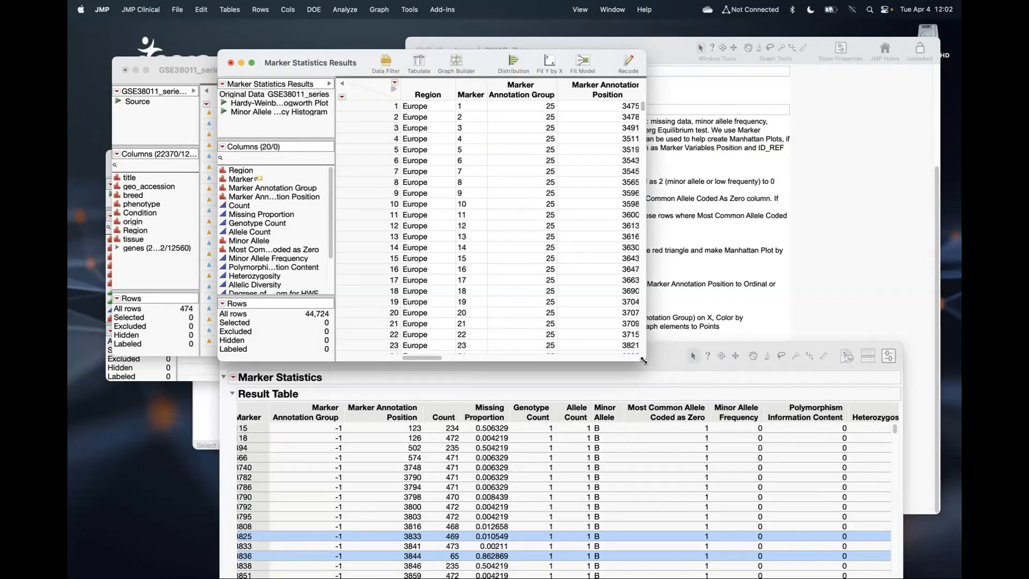
left_click_drag(643, 361, 816, 411)
left_click(531, 91)
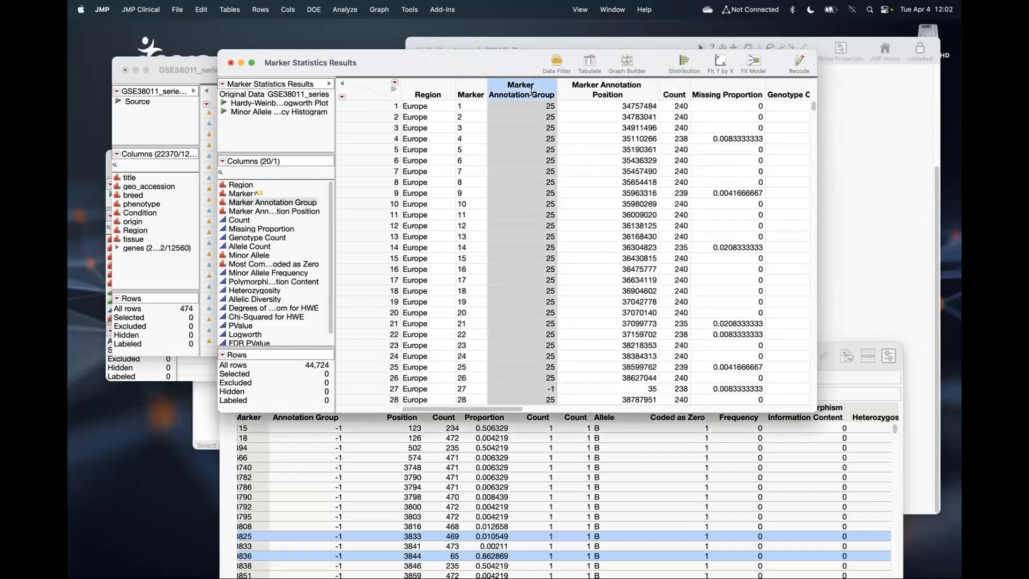
right_click(532, 91)
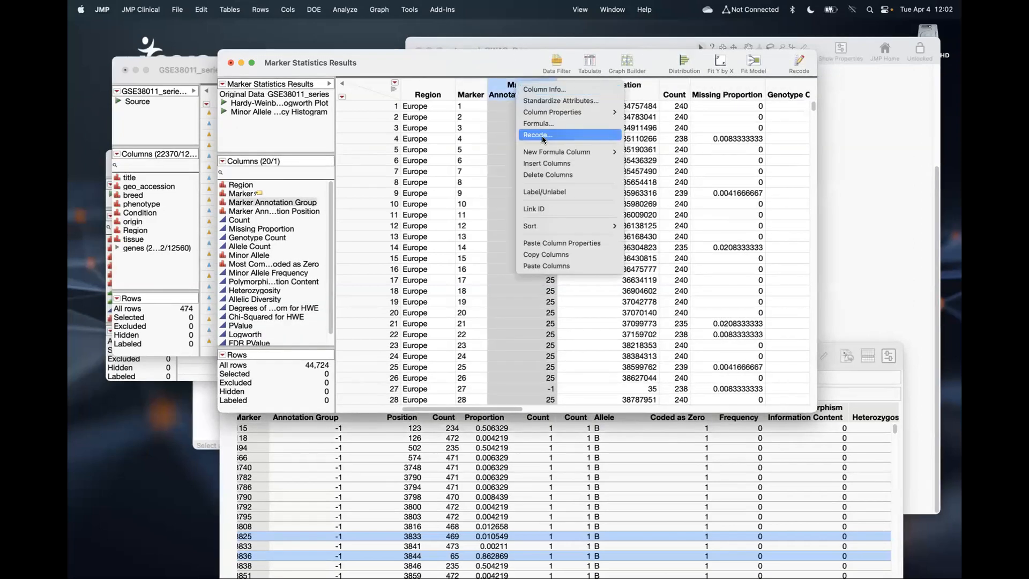
left_click(542, 136)
left_click(421, 109)
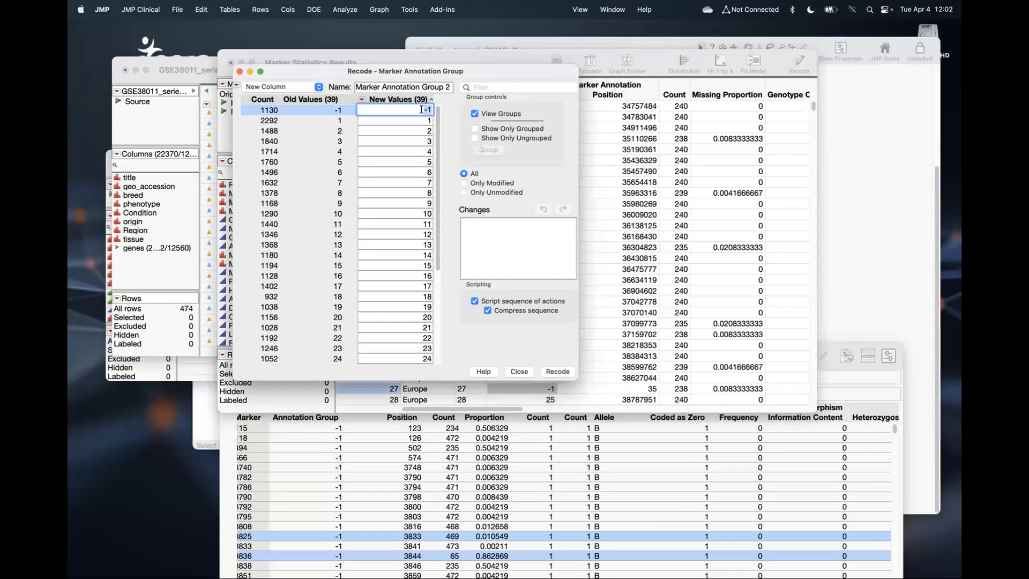
type("X")
left_click(533, 217)
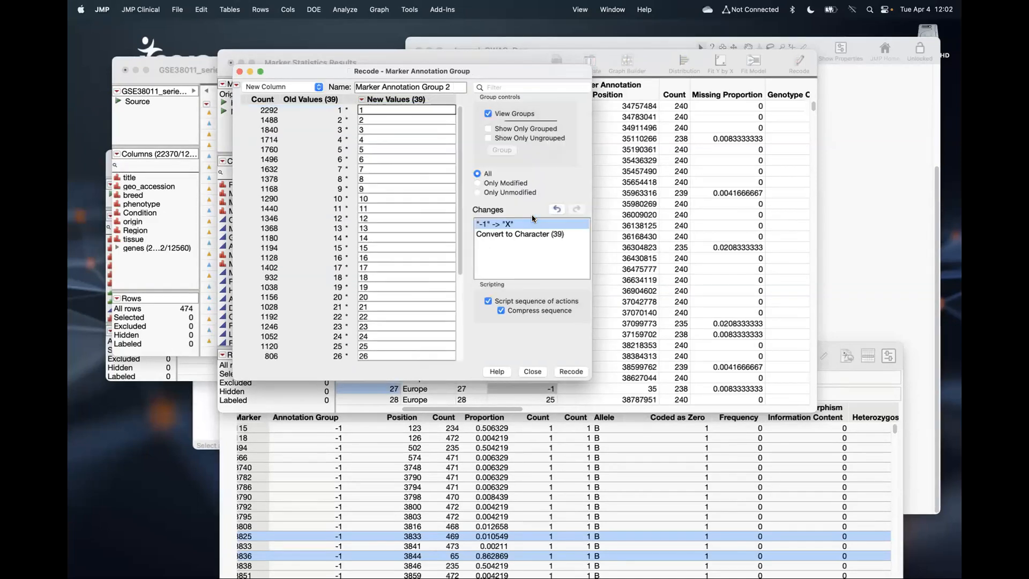
left_click(308, 88)
left_click(278, 111)
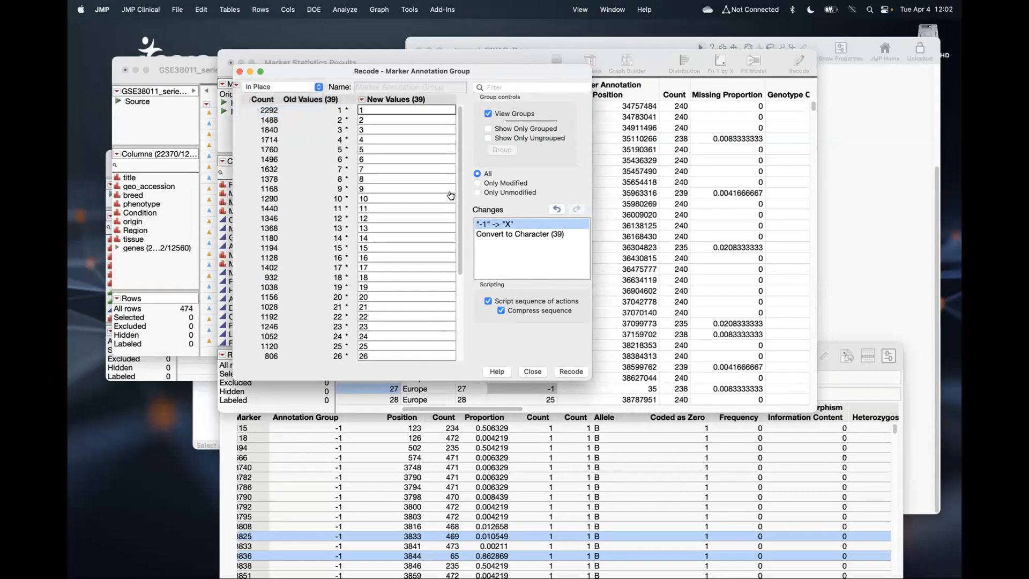
left_click(570, 371)
Step: Plot FDR Logworth as points against Marker Annotation Position nested within Marker Annotation Group, using Graph Builder on the results table
left_click_drag(496, 62, 434, 48)
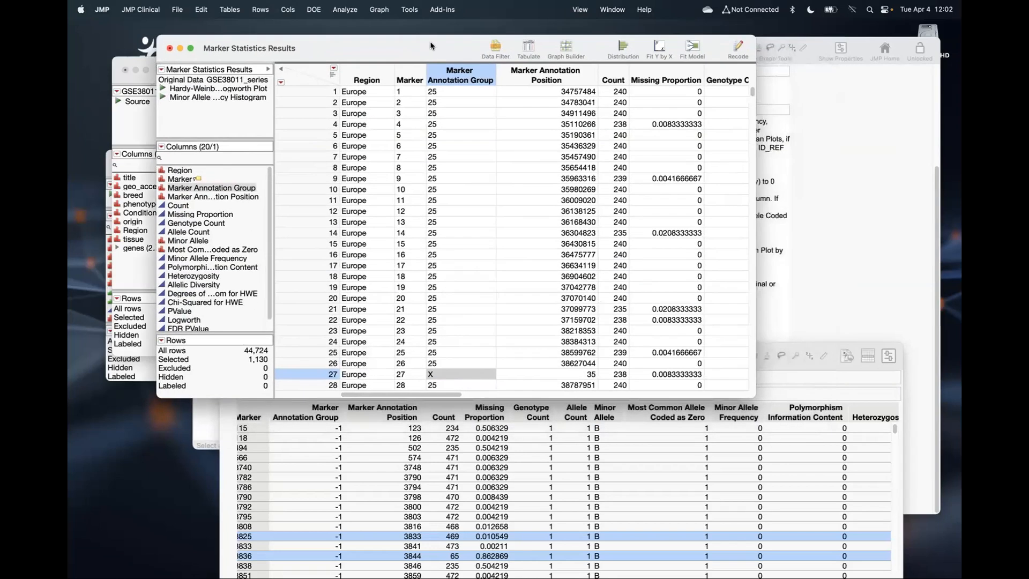
left_click(378, 10)
left_click(381, 29)
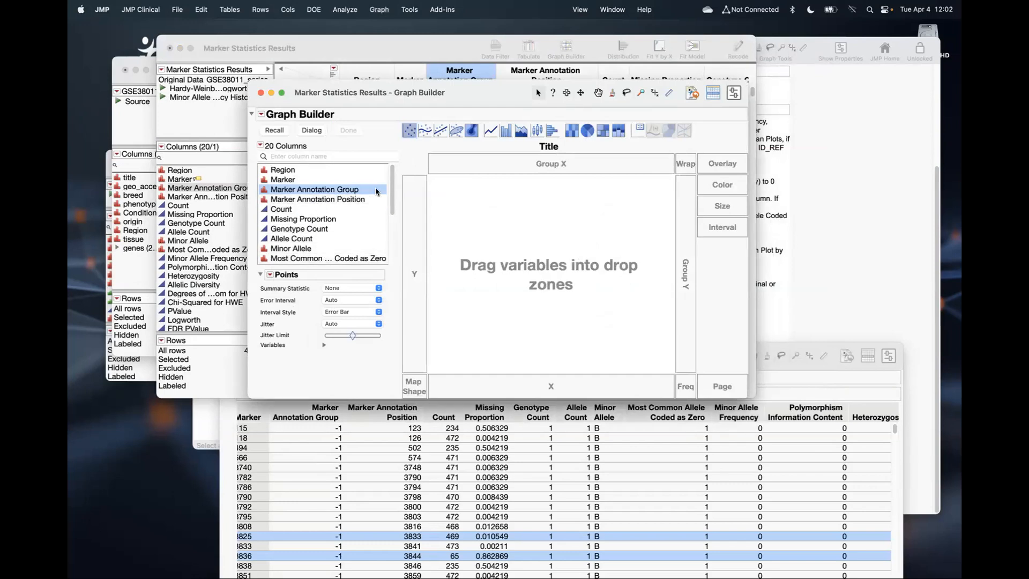
left_click_drag(392, 207, 389, 254)
left_click_drag(296, 257, 392, 172)
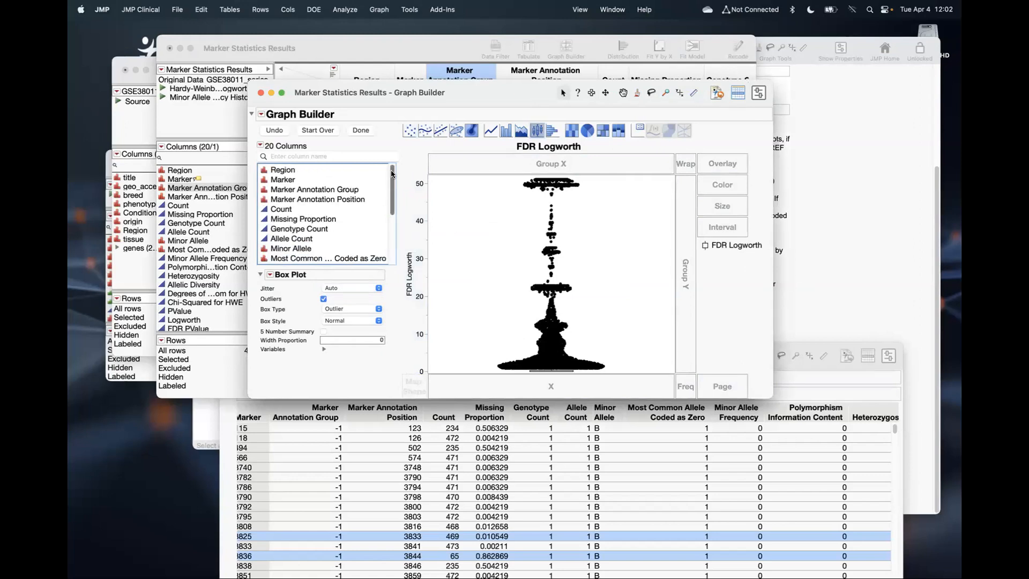
mouse_move(316, 189)
left_mouse_down()
mouse_move(343, 197)
mouse_move(581, 394)
left_mouse_up()
mouse_move(354, 191)
left_mouse_down()
mouse_move(472, 396)
mouse_move(554, 393)
mouse_move(561, 369)
left_mouse_up()
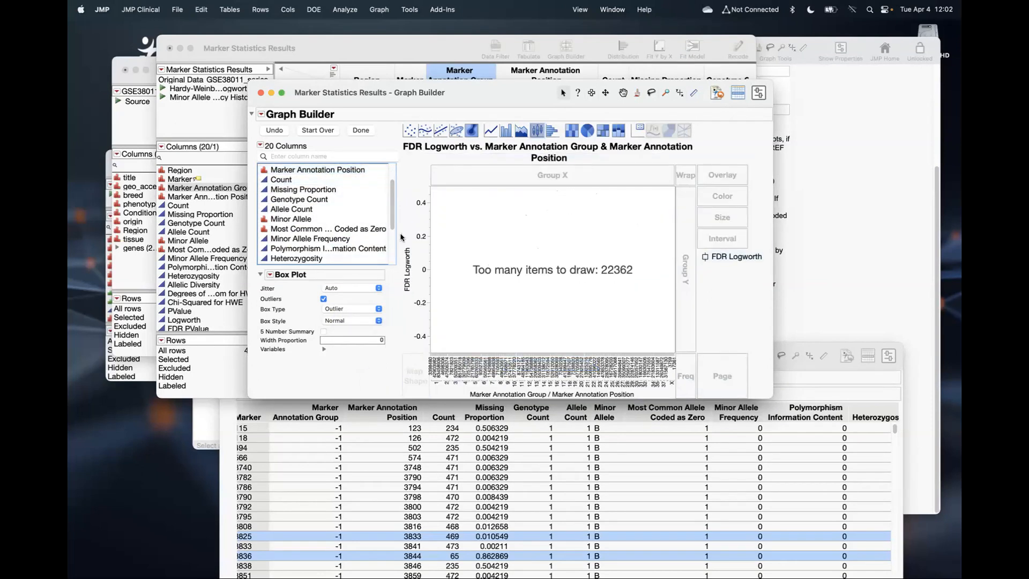
left_click(414, 133)
Step: Color the plot's points by Marker Annotation Group and split it vertically by Region using Group Y
scroll(341, 189, "up", 3)
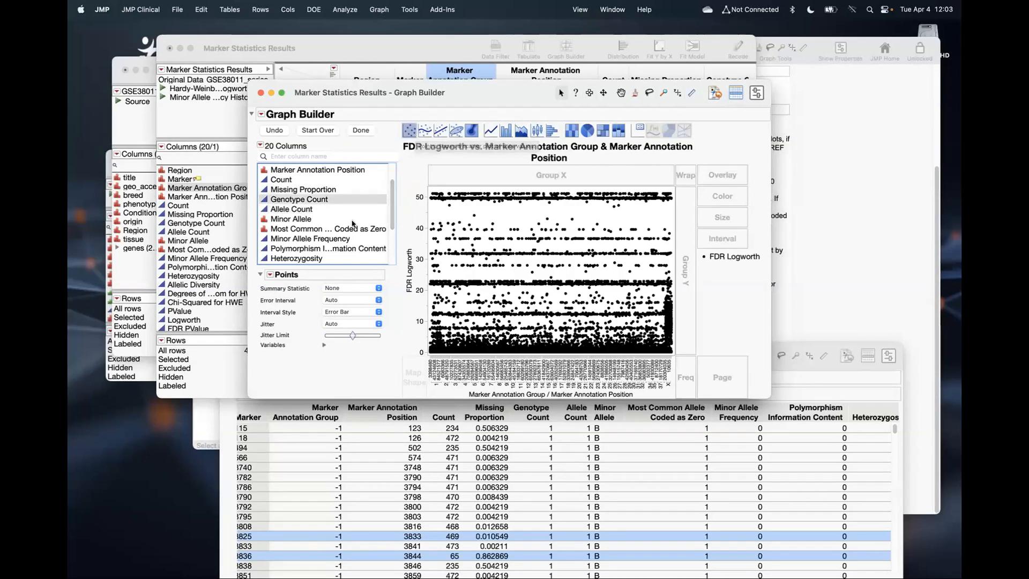
left_click_drag(341, 190, 727, 197)
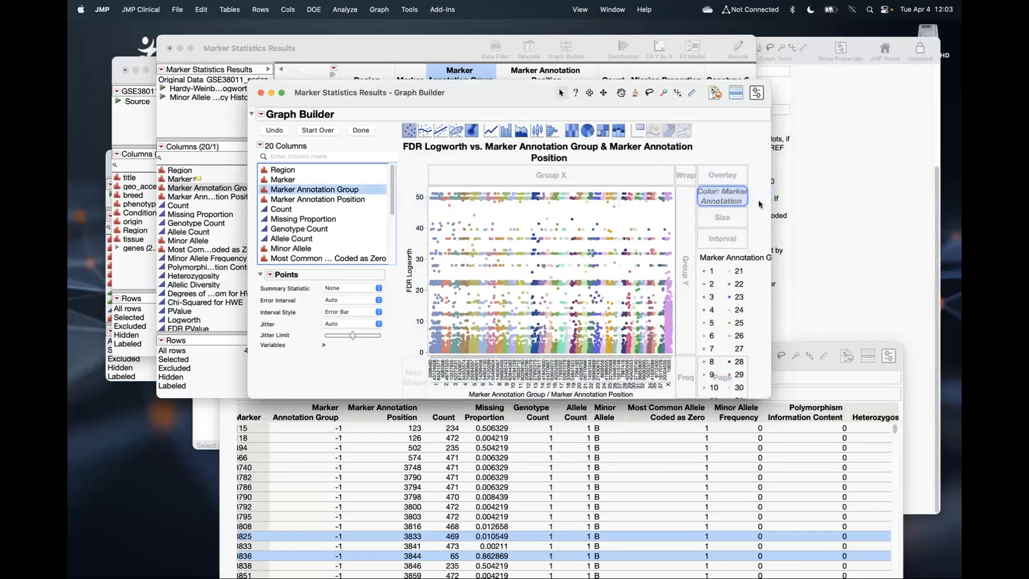
left_click_drag(889, 206, 913, 209)
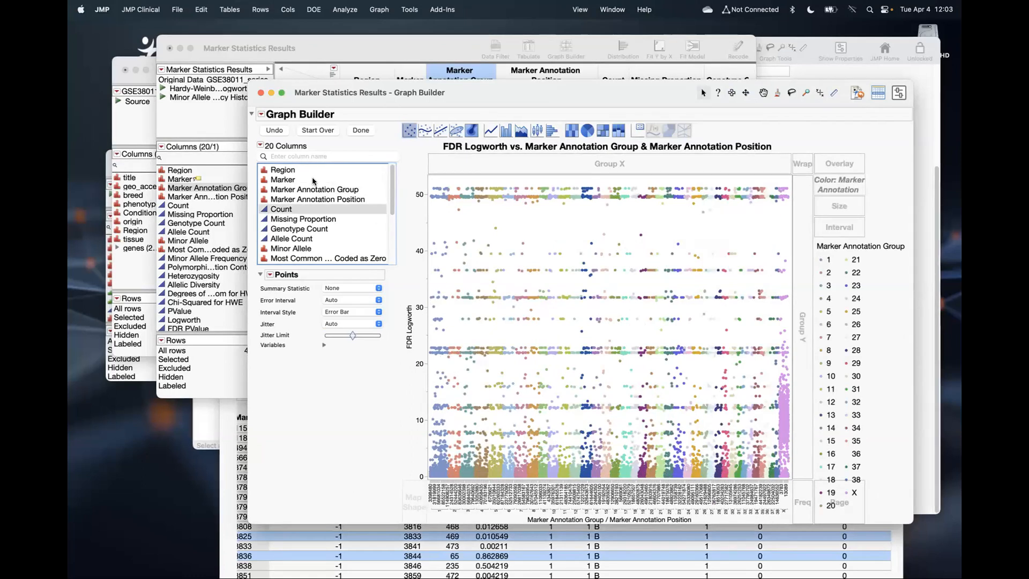
left_click(287, 170)
left_click_drag(797, 236, 797, 236)
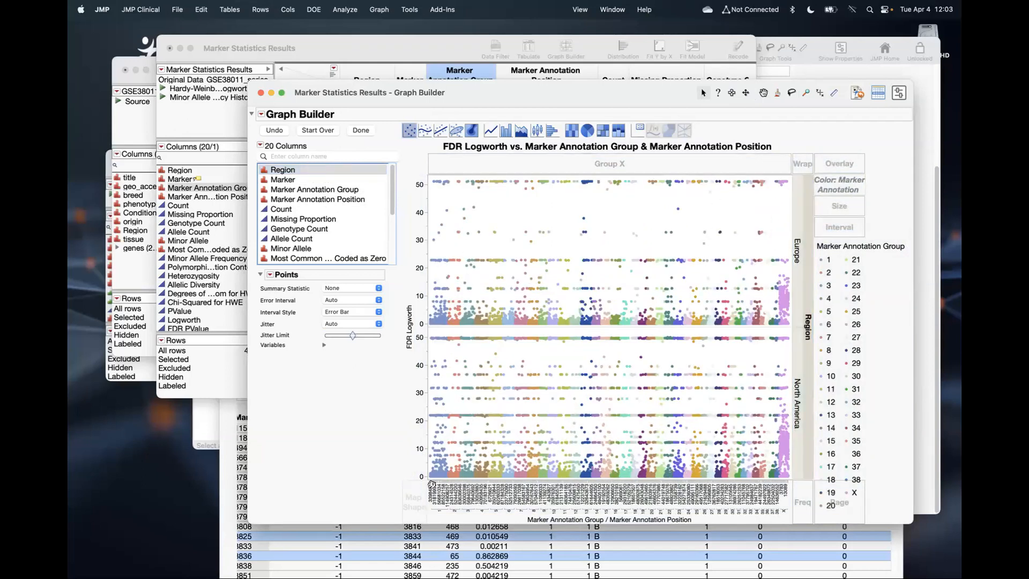
Step: Finish the Manhattan plot, select the isolated Europe points around FDR Logworth 40, and close the graph
left_click(361, 131)
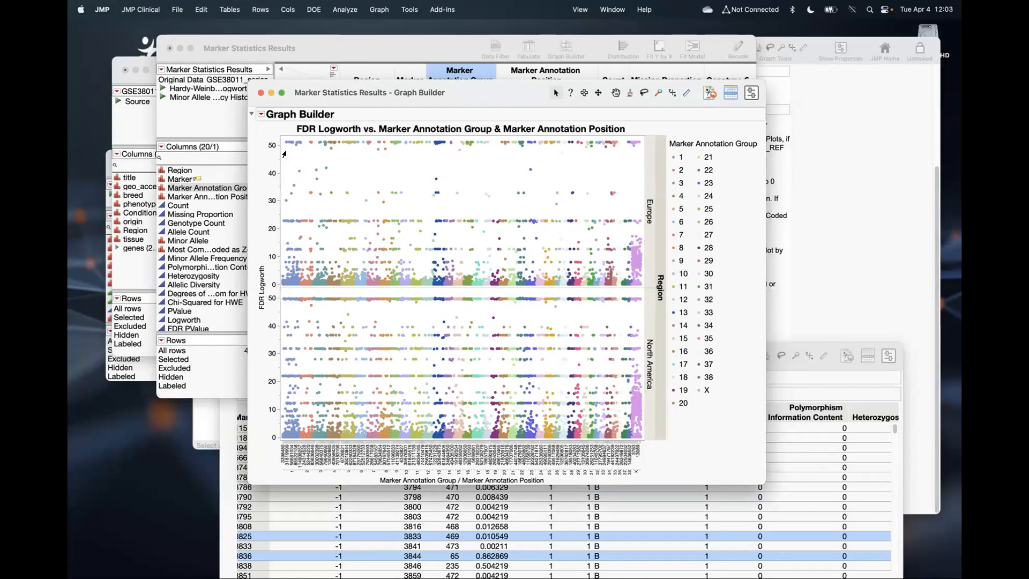
left_click_drag(283, 153, 536, 166)
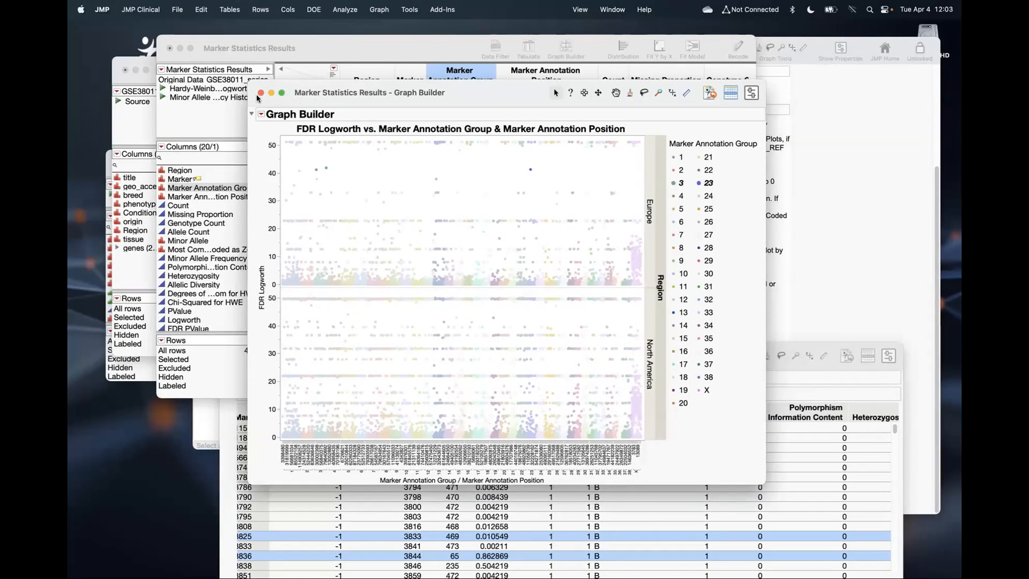
left_click(259, 94)
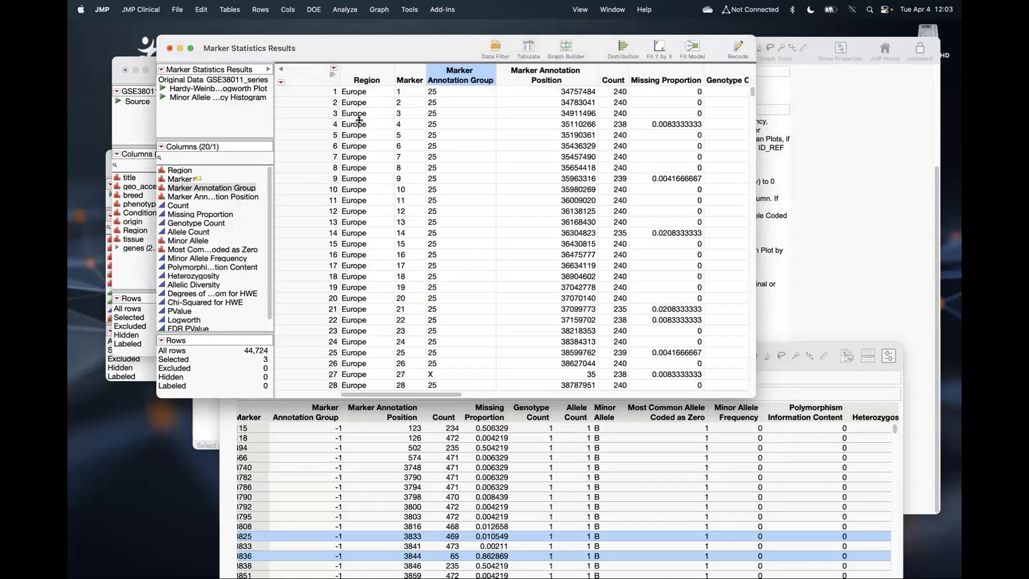
Step: Run the journal's Filter Markers script and bring forward the genotype data table to review its Excluded column group
left_click(828, 279)
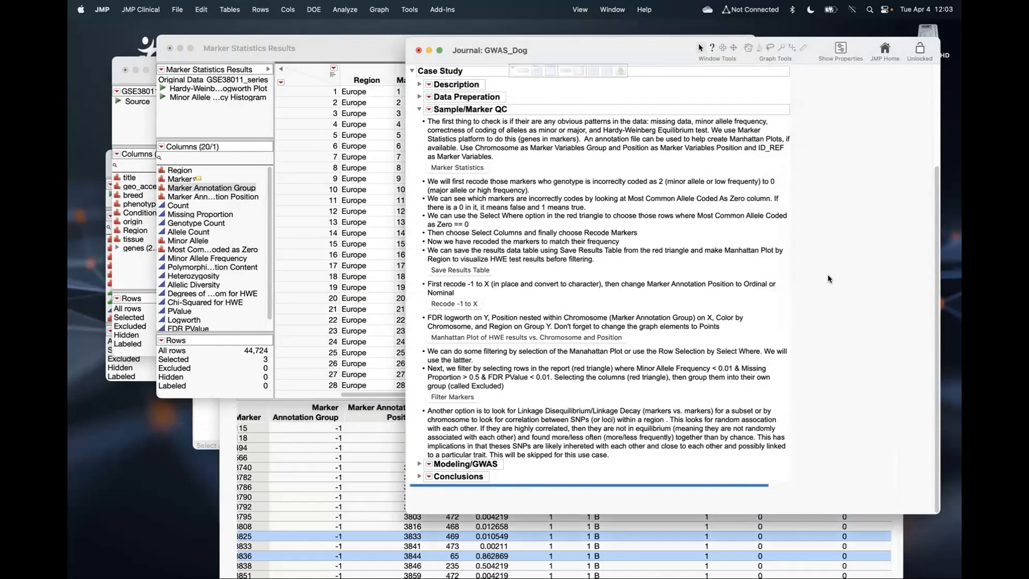
left_click(459, 398)
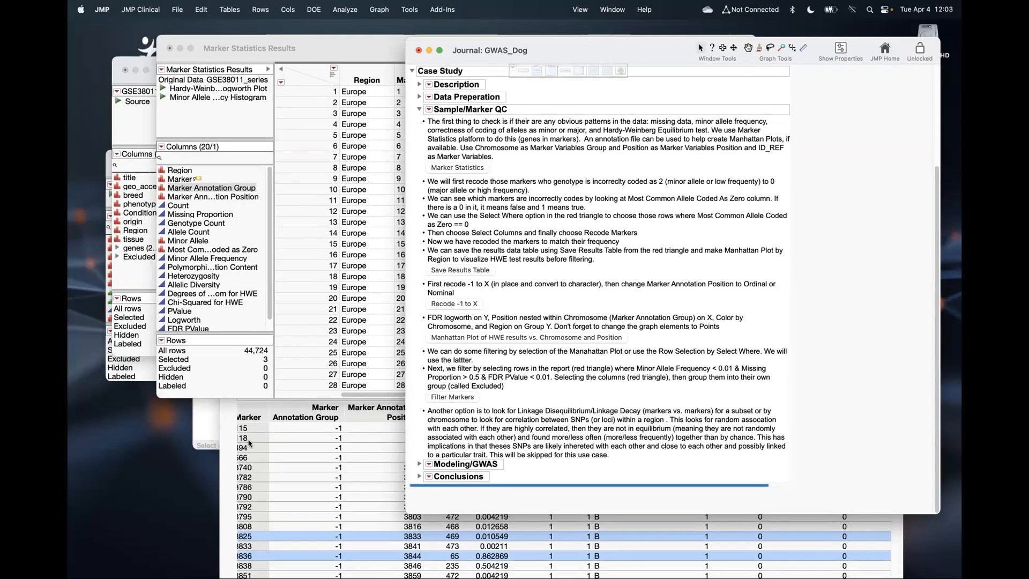
left_click(133, 271)
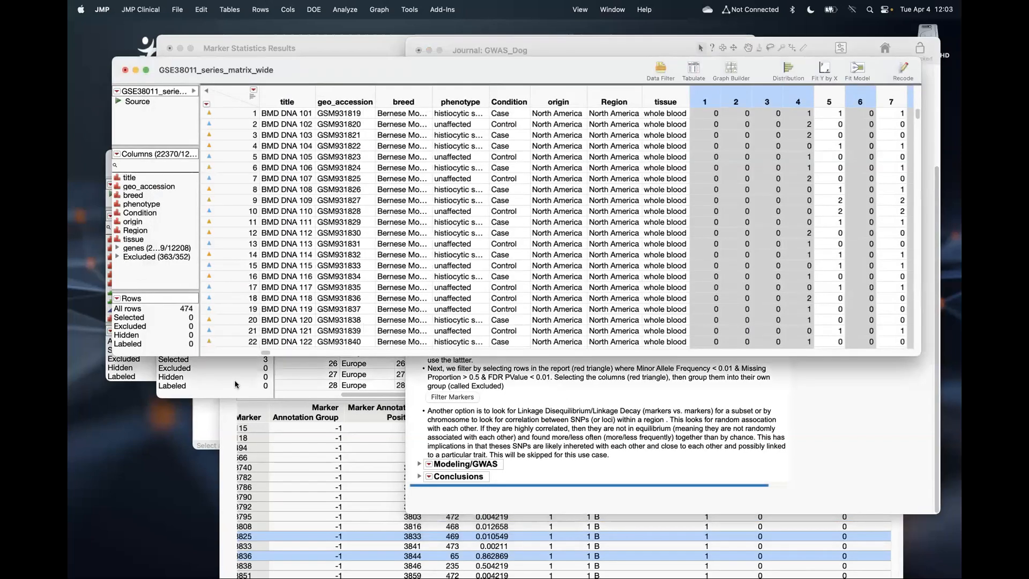
left_click(303, 67)
left_click(138, 135)
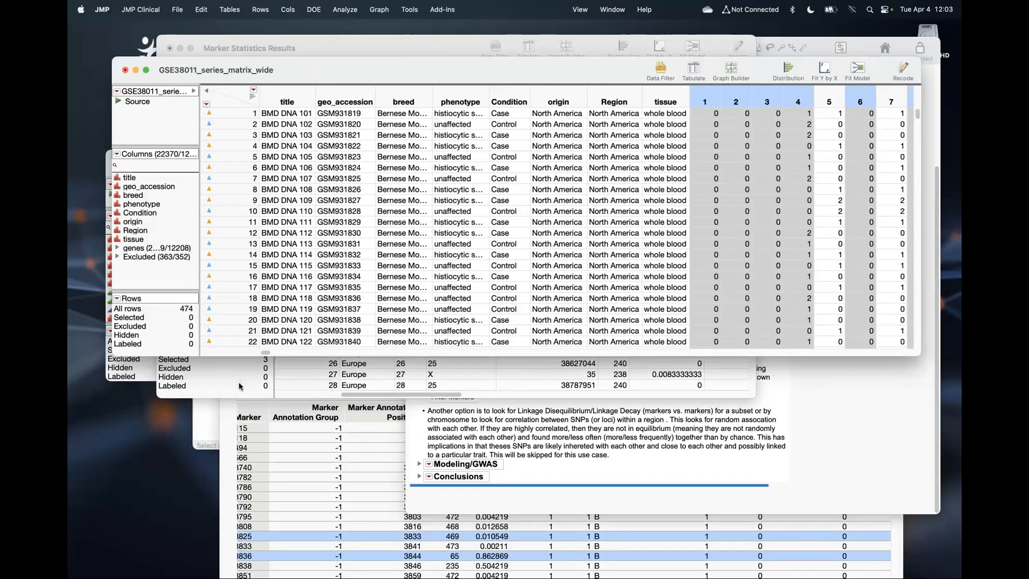
Step: Examine the Marker Statistics report's Select Where criteria, including Minor Allele Frequency and the FDR columns, and its other row and column selection options
left_click(289, 406)
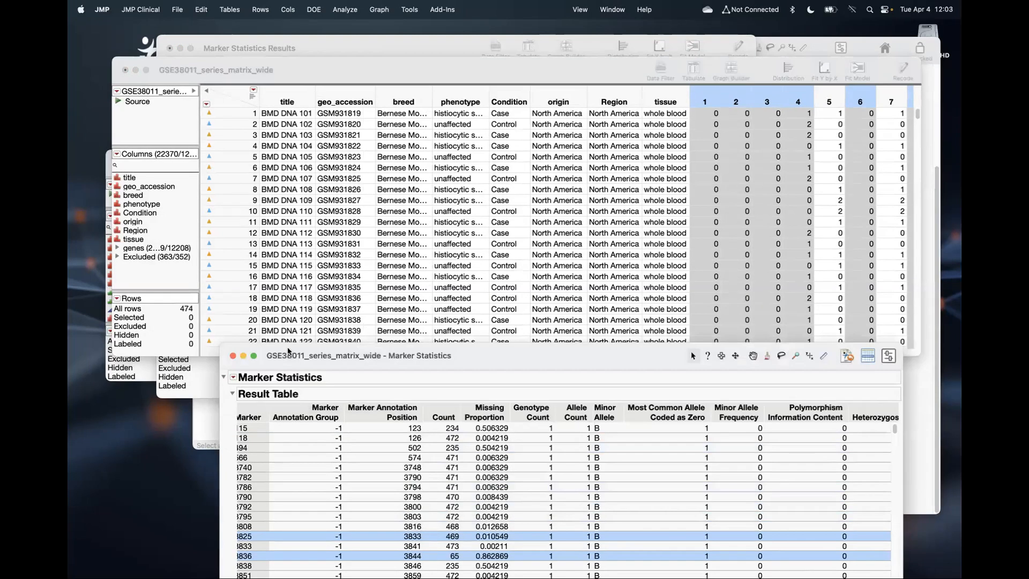
mouse_move(280, 352)
left_mouse_down()
mouse_move(280, 94)
mouse_move(289, 70)
left_mouse_up()
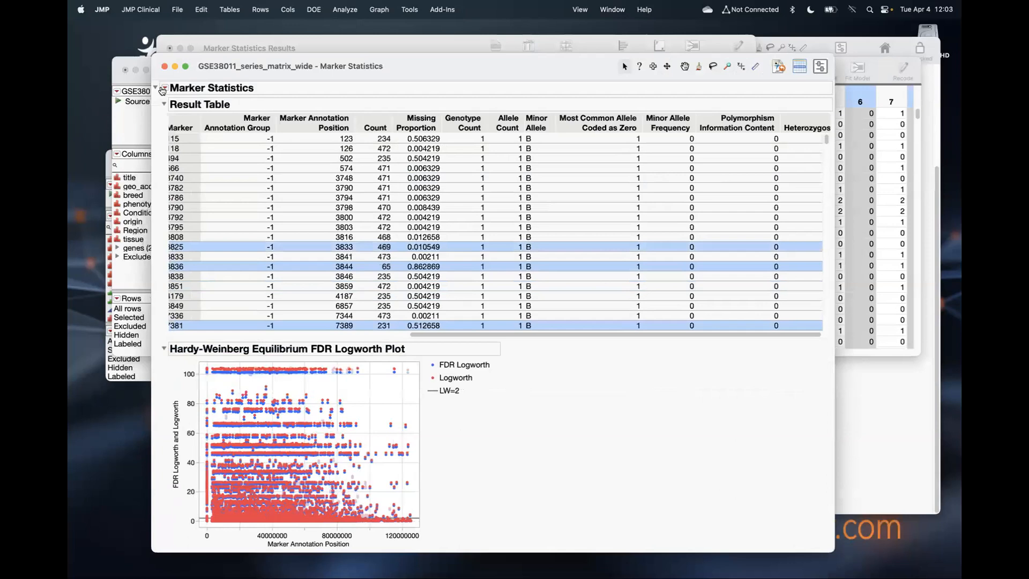
left_click(165, 87)
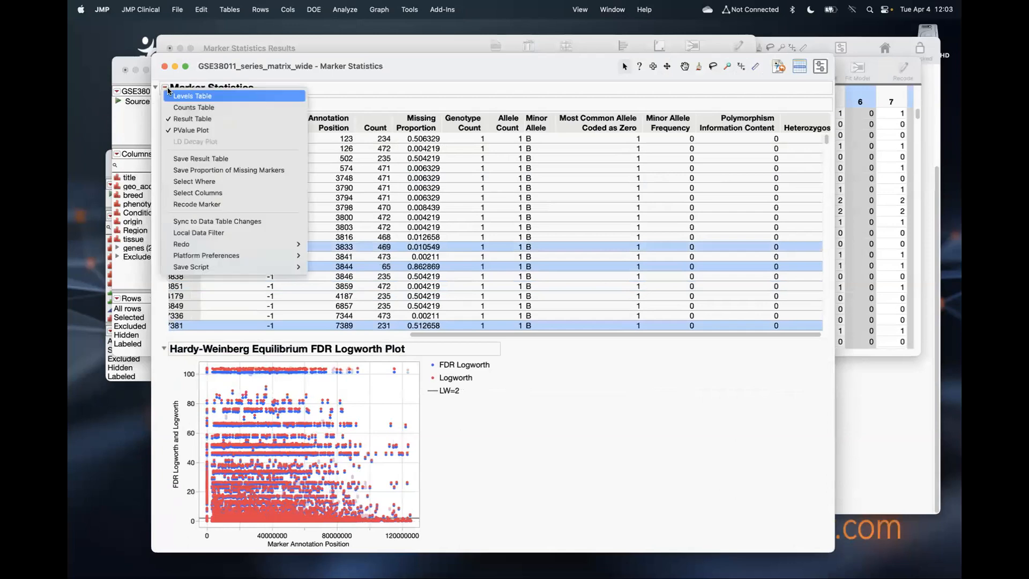
left_click(222, 183)
left_click(502, 231)
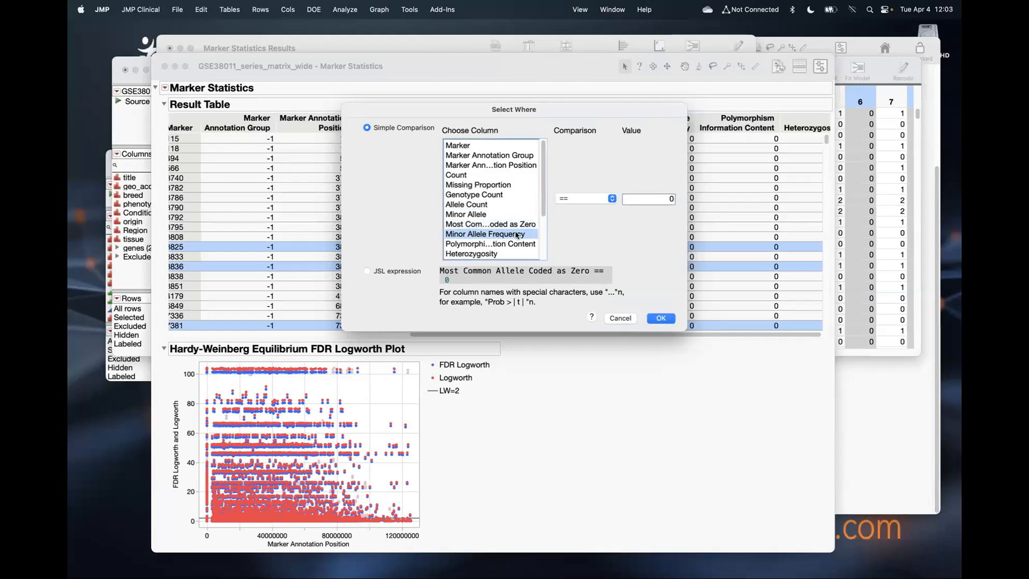
scroll(523, 220, "down", 3)
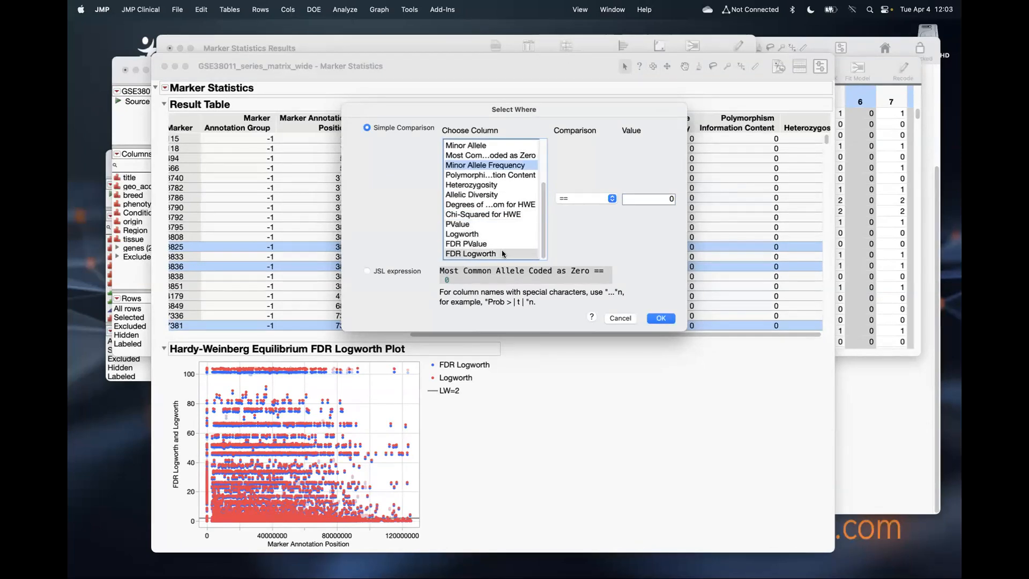
left_click(620, 318)
left_click(167, 89)
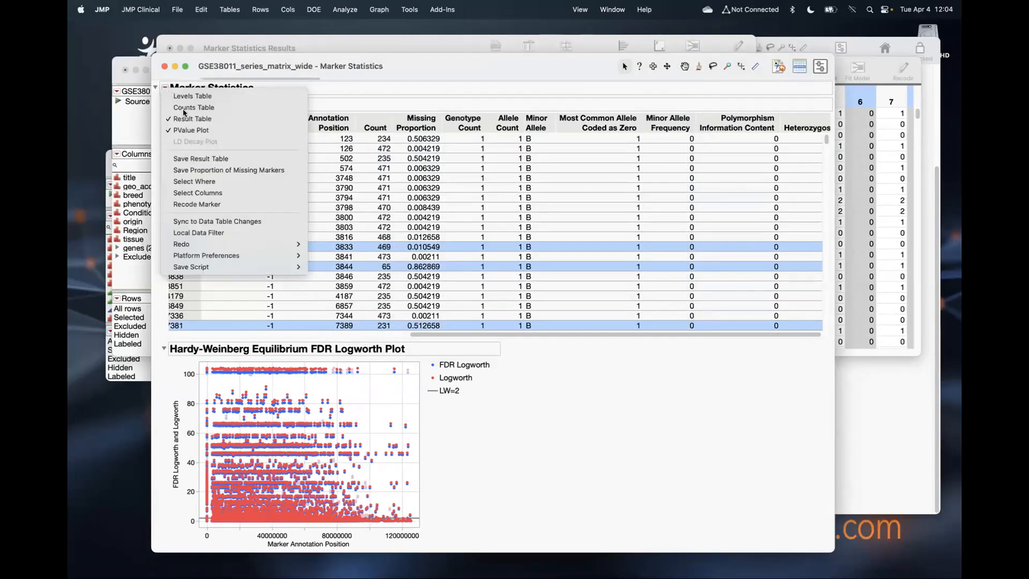
left_click(654, 467)
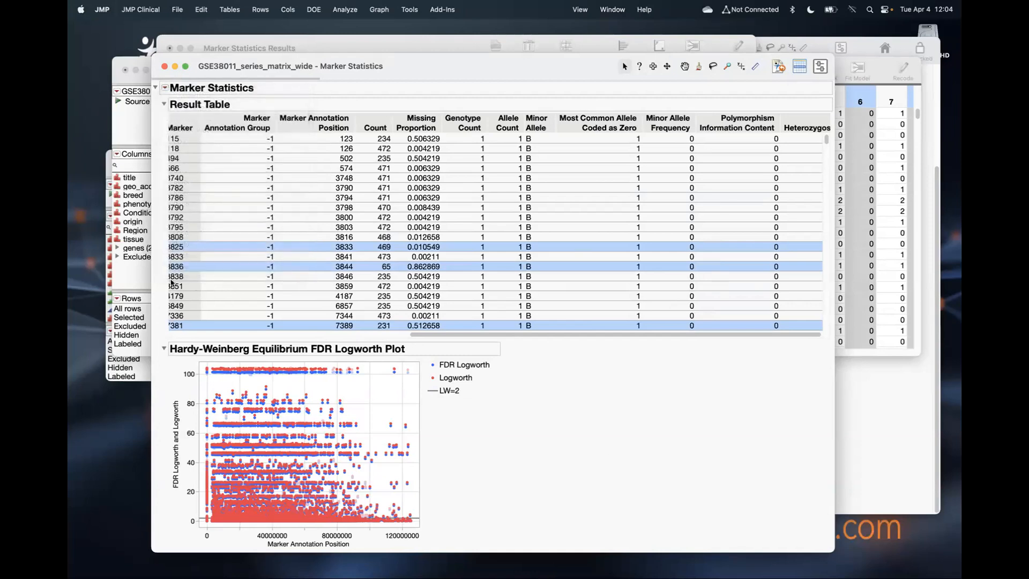
Step: Review the genotype table's genes and Excluded column groups, and highlight the journal paragraph with the marker filtering criteria
left_click(120, 276)
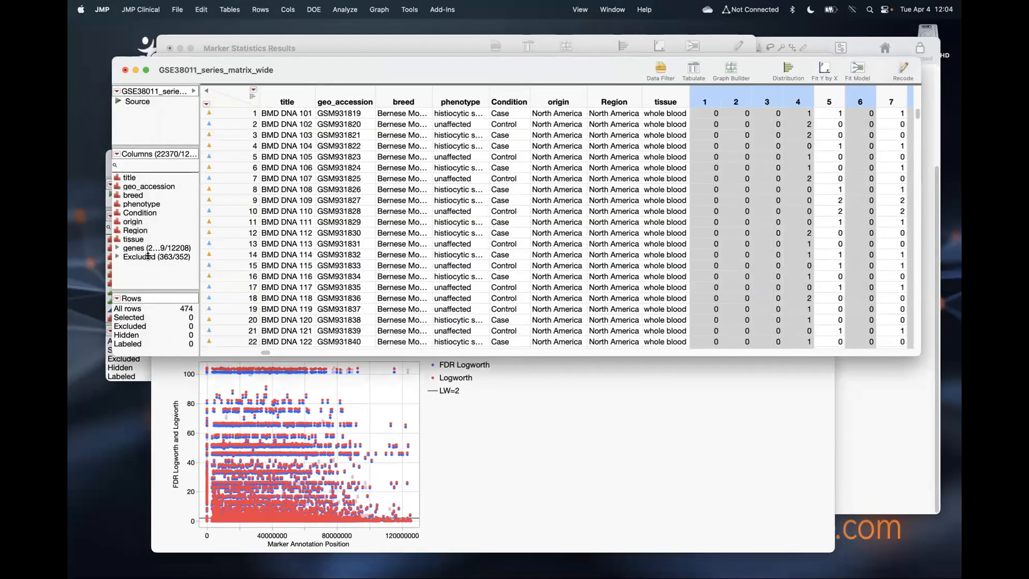
left_click(879, 448)
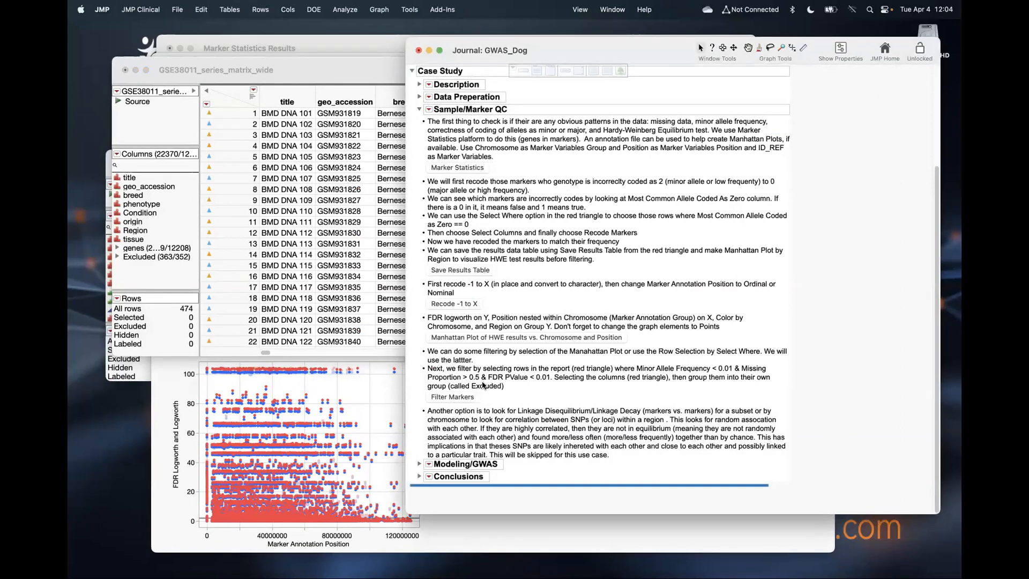
triple_click(482, 384)
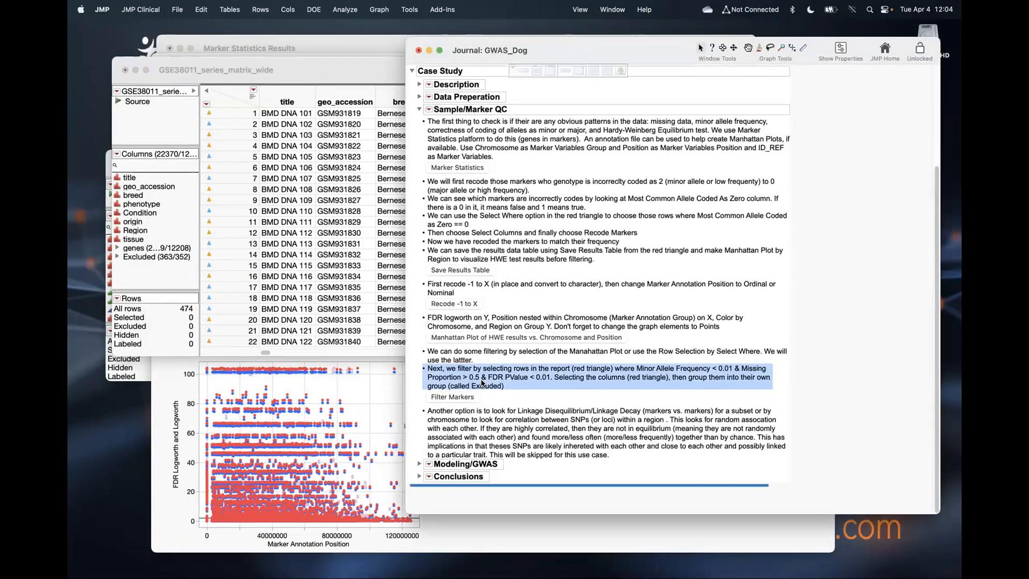
Step: Open the journal's Modeling/GWAS section in place of Sample/Marker QC, run its Response Screening script, and show the FDR Logworth By Effect Size plot
left_click(419, 109)
left_click(419, 252)
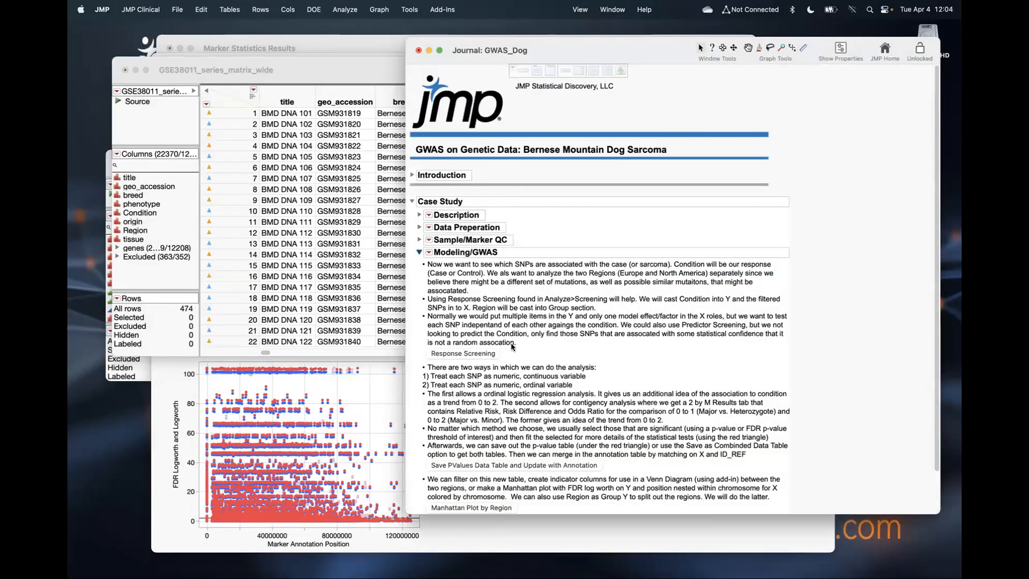
scroll(516, 341, "down", 2)
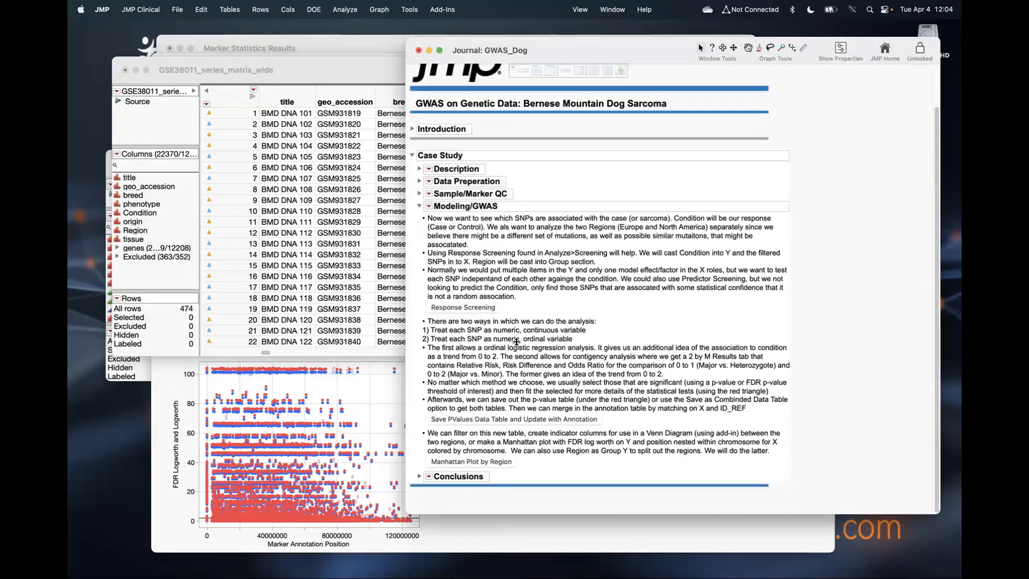
left_click(474, 308)
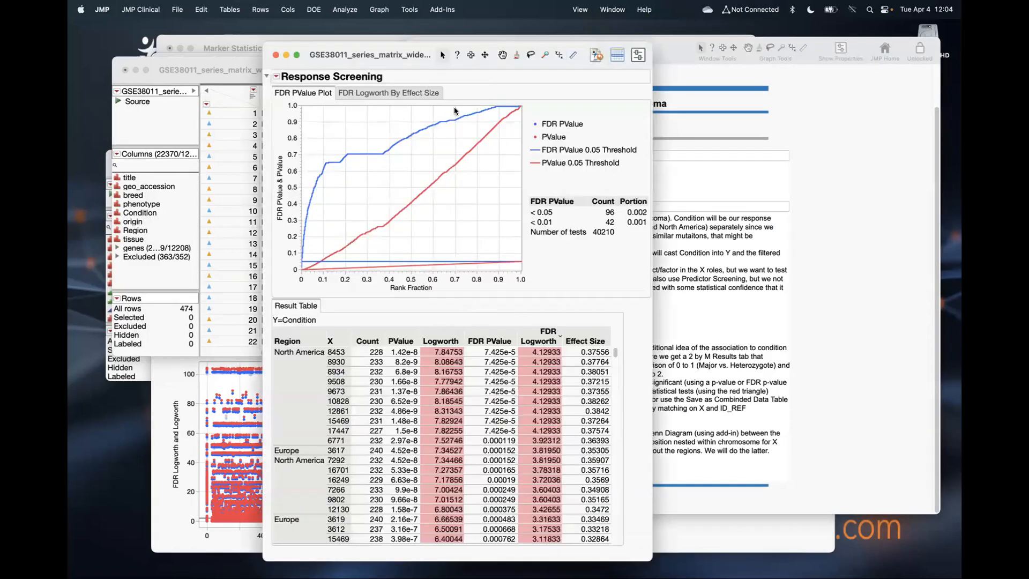
left_click(429, 94)
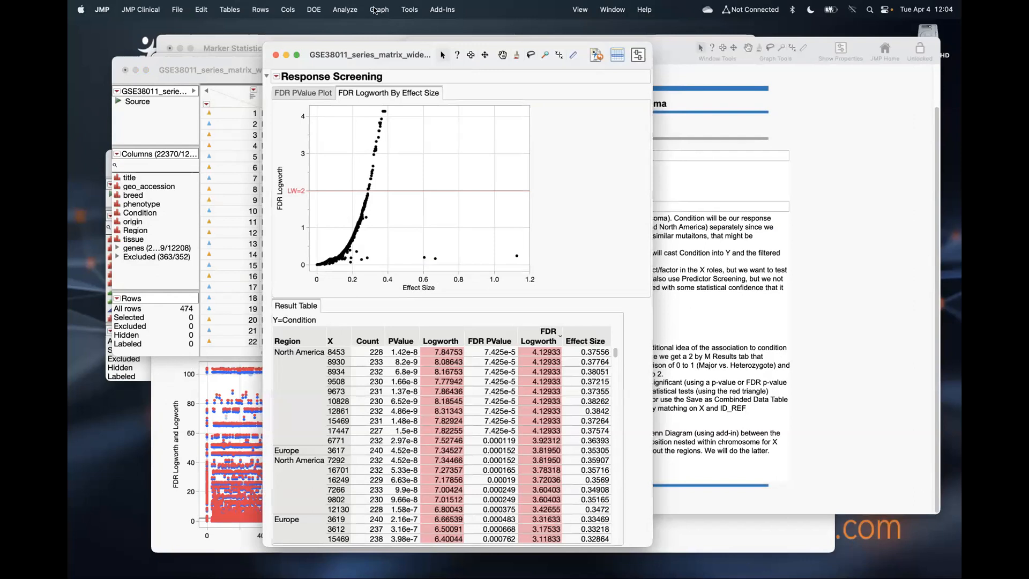
left_click(345, 9)
mouse_move(397, 125)
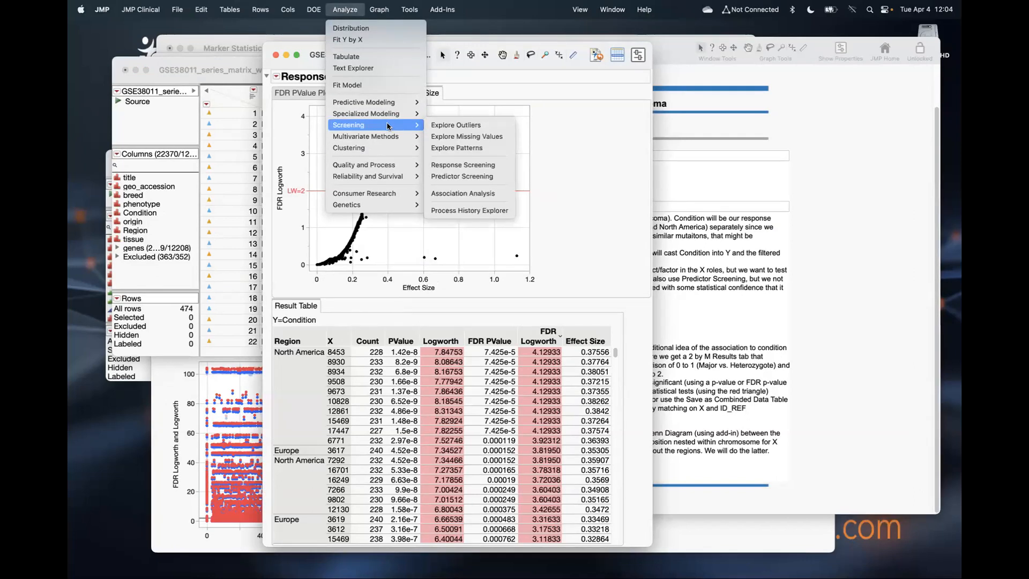
left_click(493, 164)
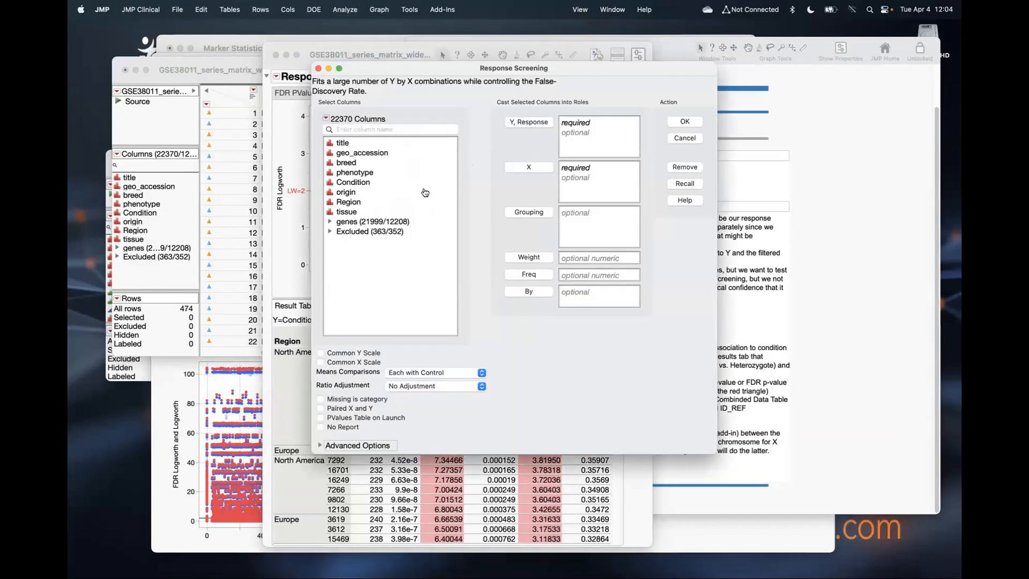
left_click(407, 222)
left_click(535, 170)
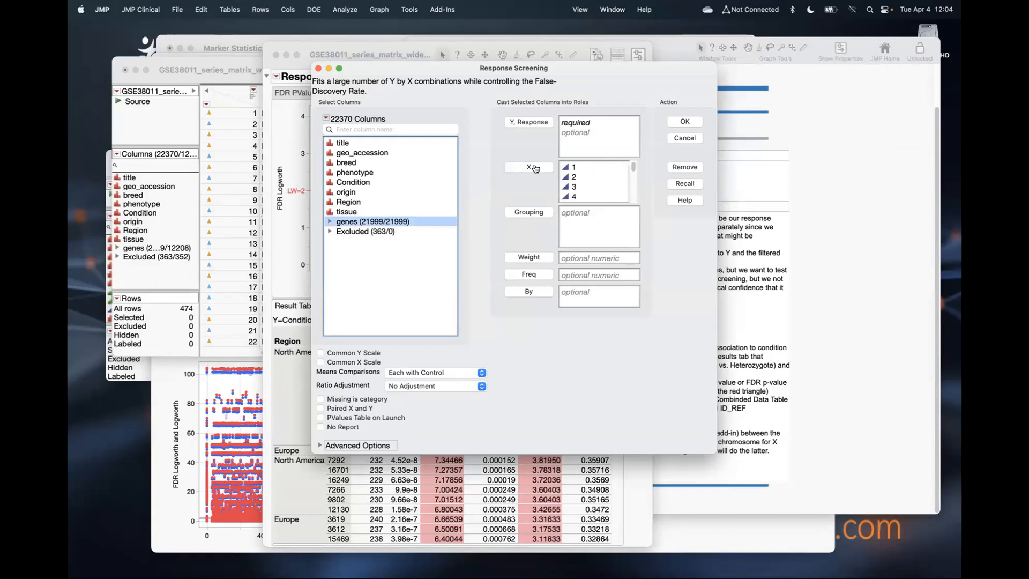
left_click(366, 181)
left_click(527, 122)
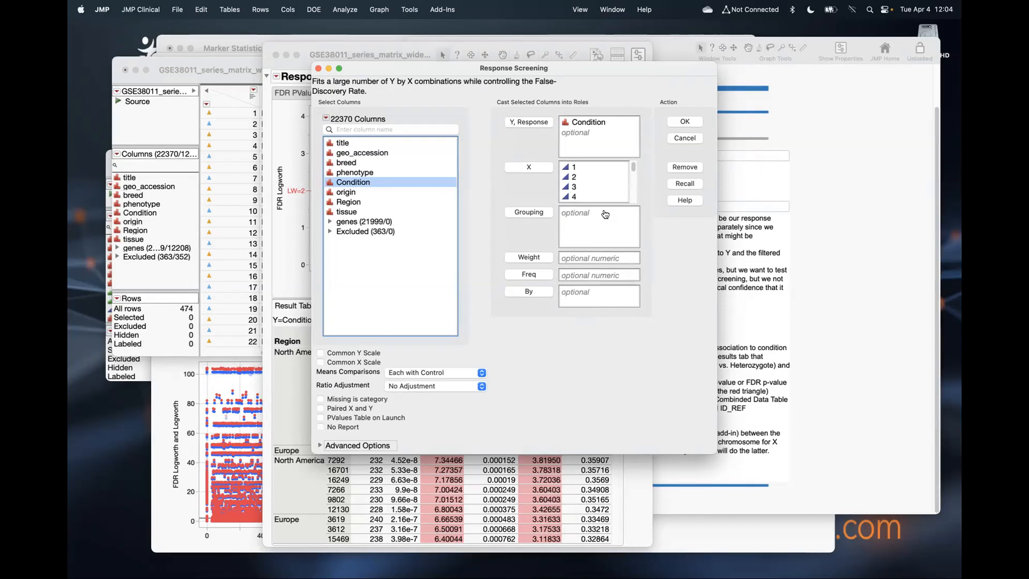
left_click(684, 139)
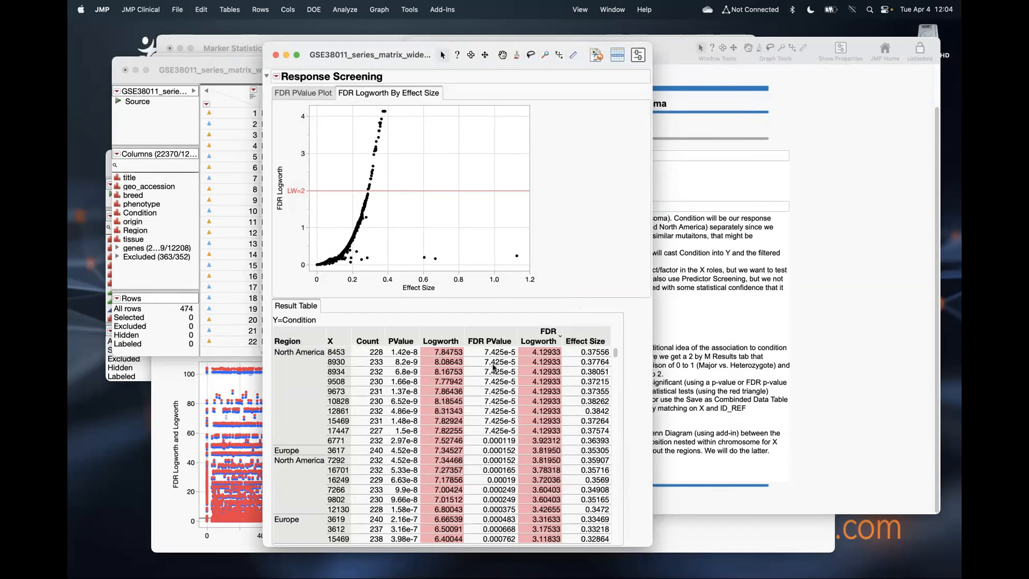
Step: Fit the North America markers 8453, 8930, 8934 and 9508 from the Response Screening results, and close the report after reviewing their logistic fits
left_click_drag(373, 353, 375, 385)
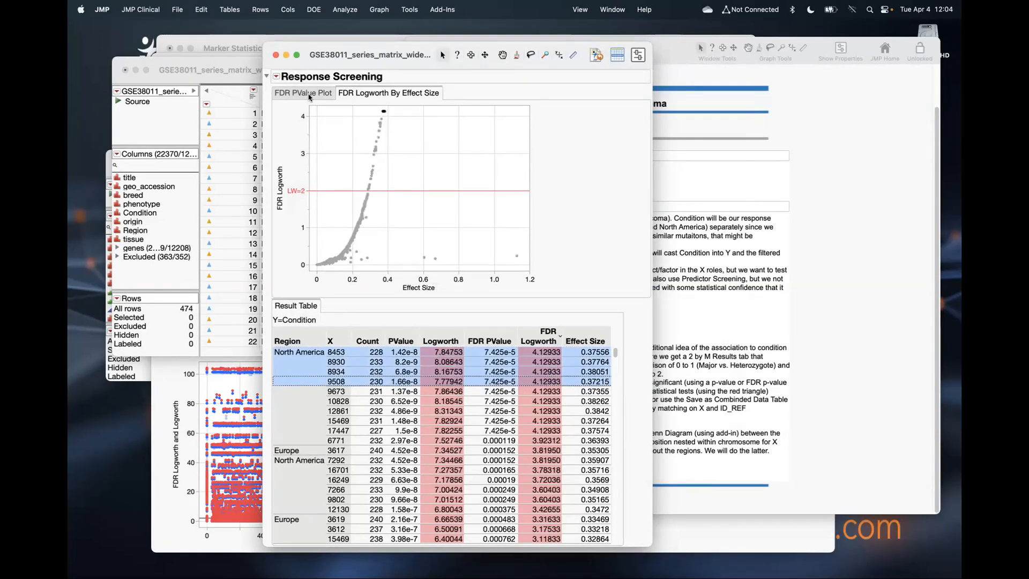
left_click(276, 76)
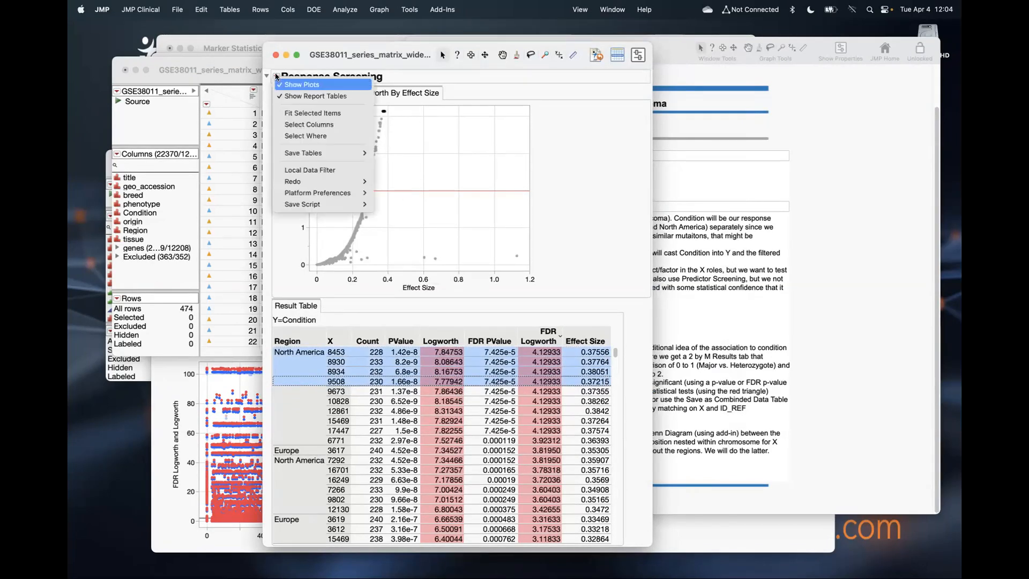
left_click(308, 114)
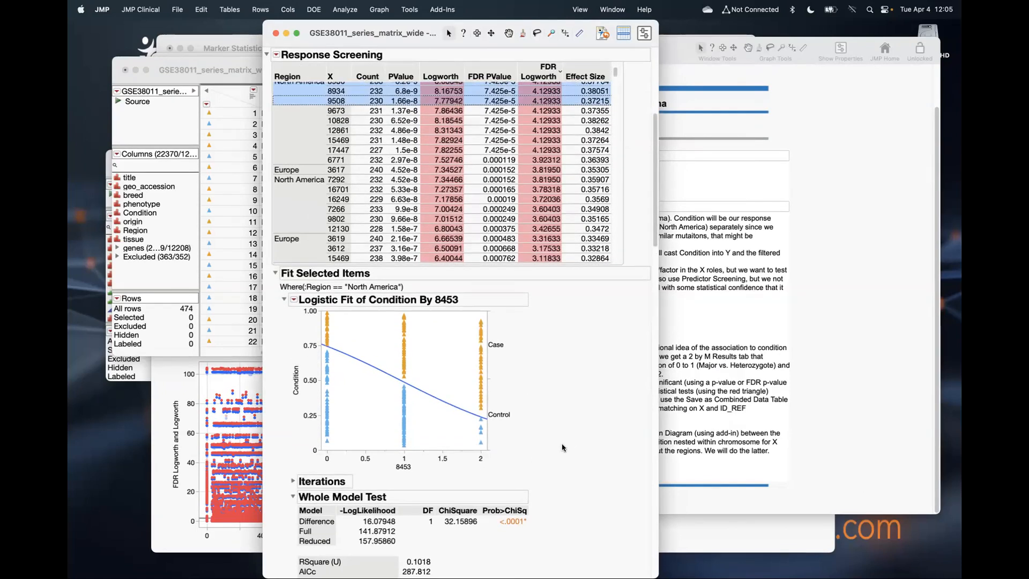
scroll(536, 453, "down", 10)
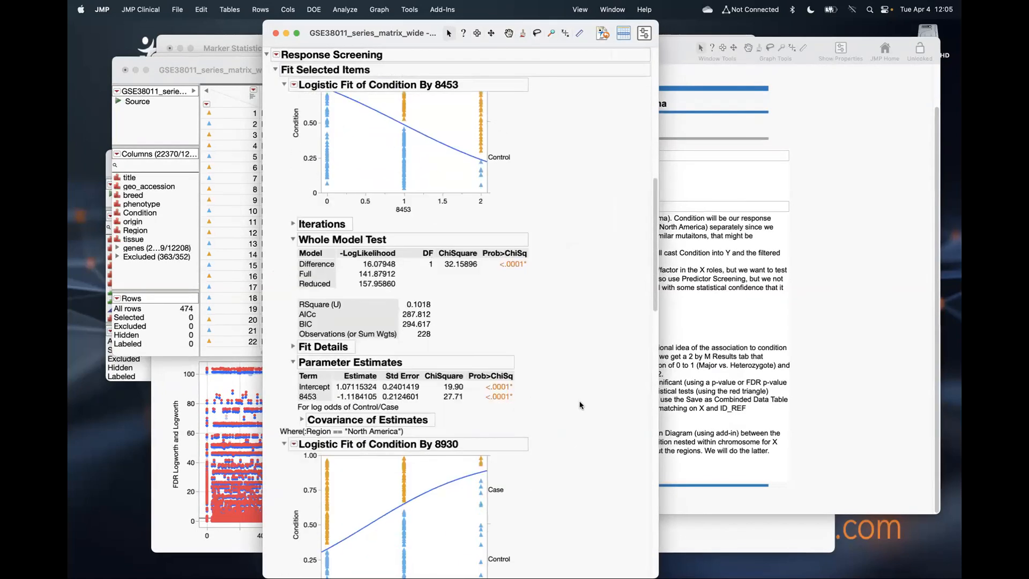
scroll(578, 400, "down", 1)
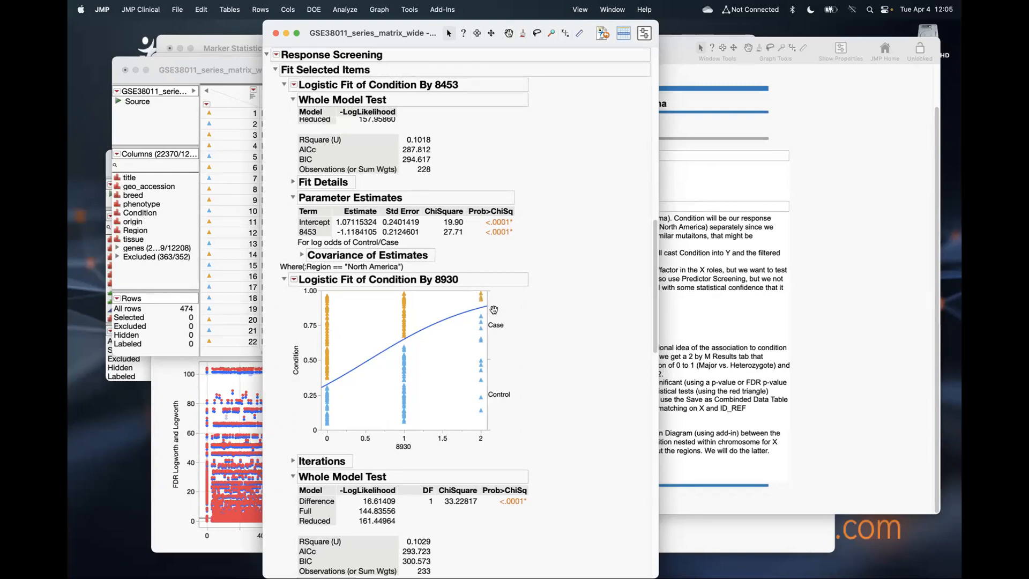
left_click(276, 34)
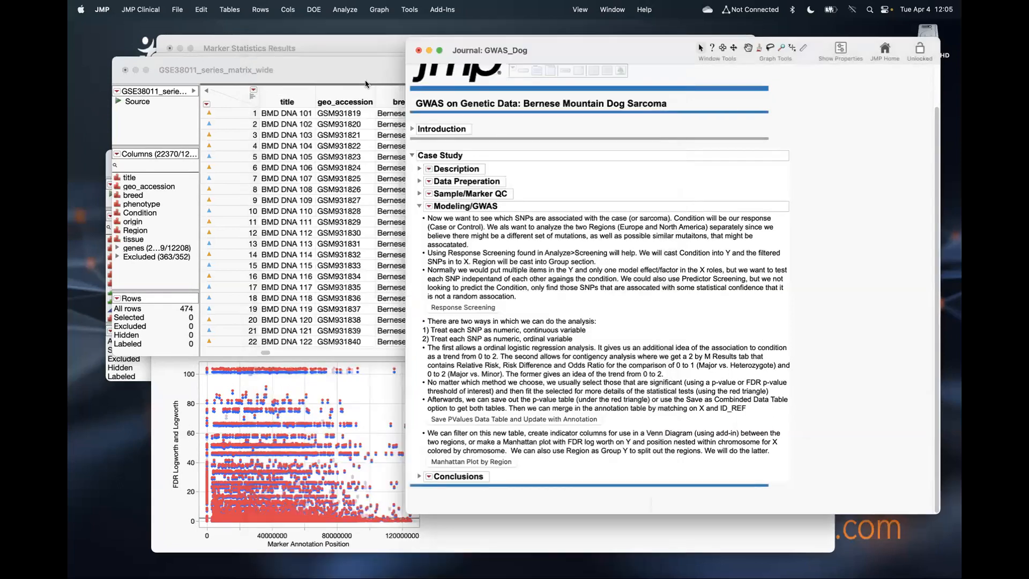
Step: Select the genes column group in the genotype data table and briefly expand it to examine its numeric marker columns
left_click(171, 255)
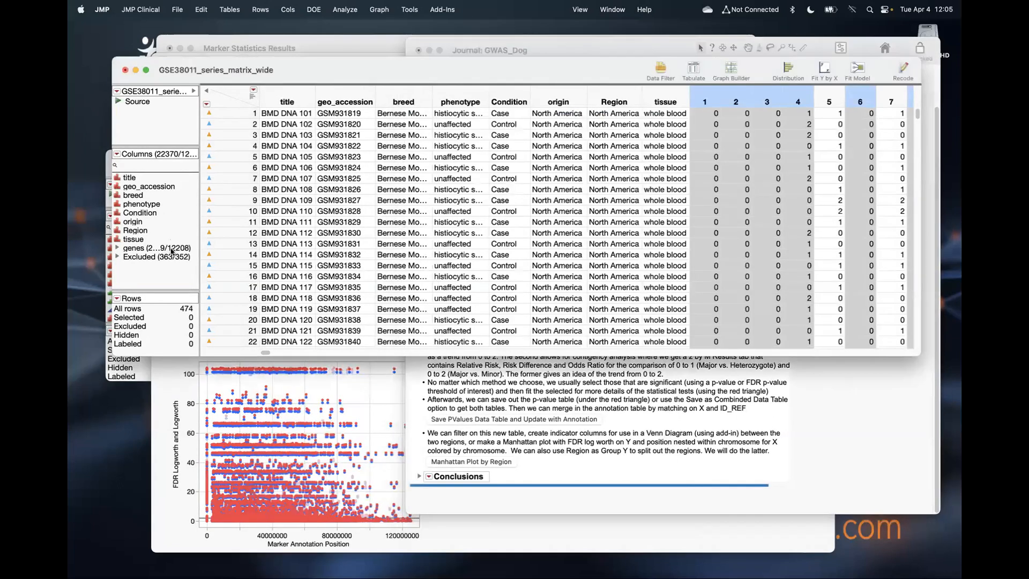
left_click(171, 249)
left_click(117, 248)
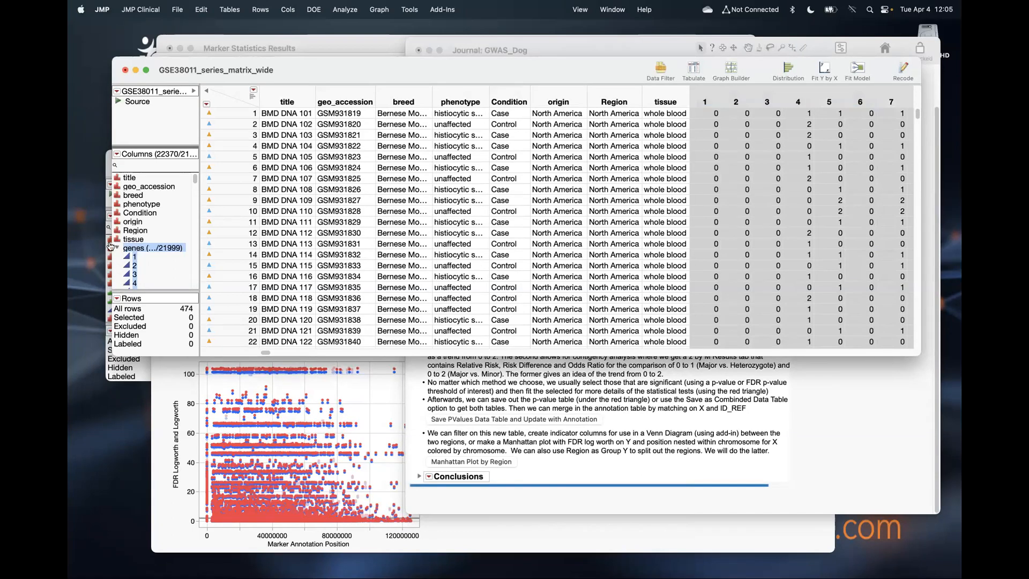
left_click(118, 249)
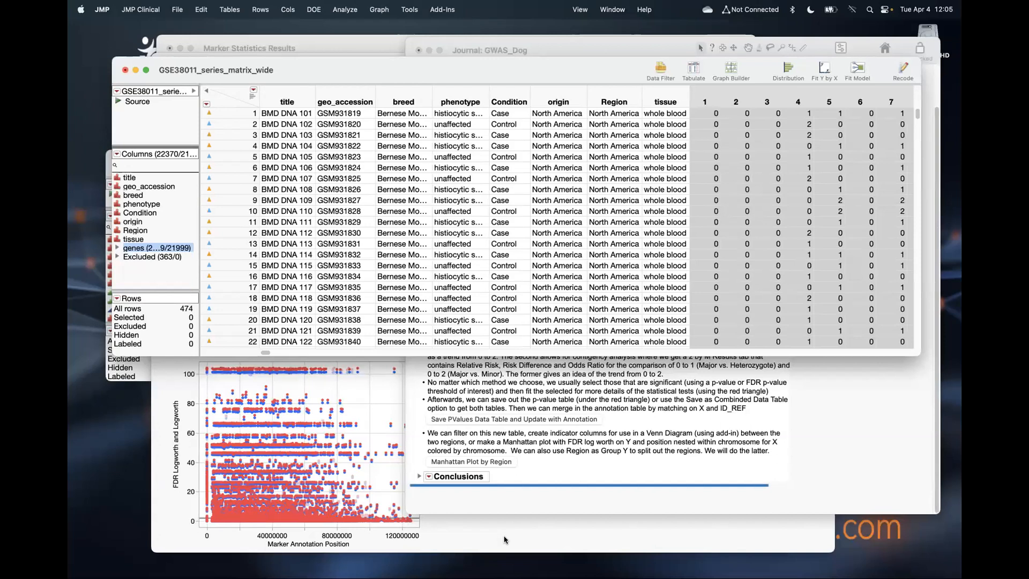
Step: Run the journal's Save PValues Data Table and Update with Annotation script, followed by its Manhattan Plot by Region script
left_click(587, 454)
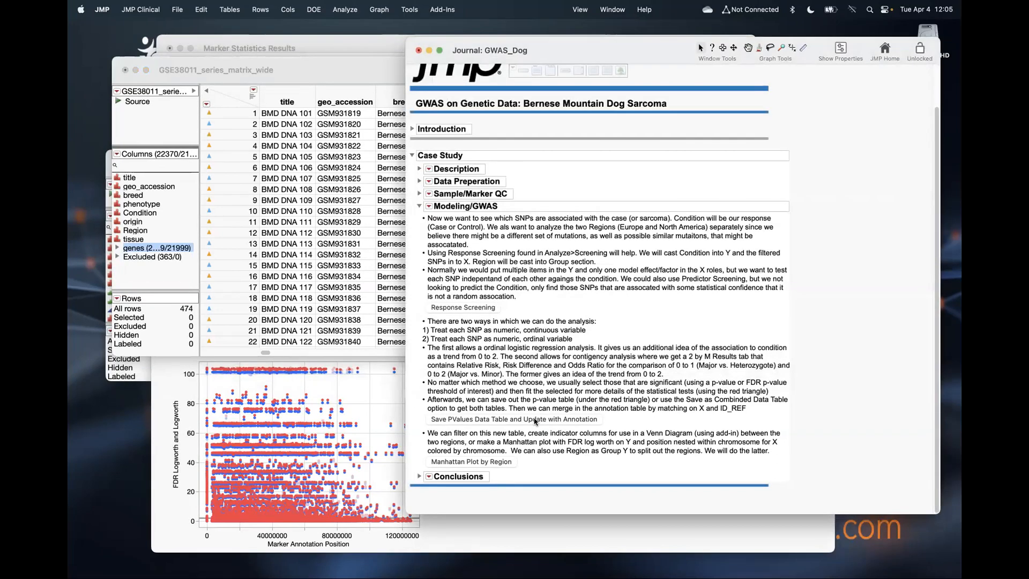
left_click(538, 418)
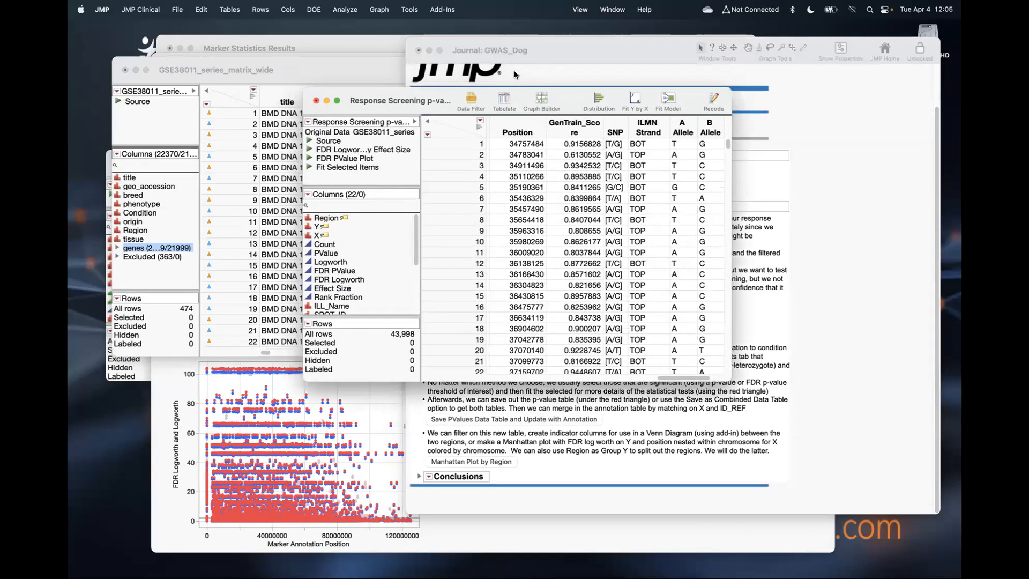
left_click(484, 464)
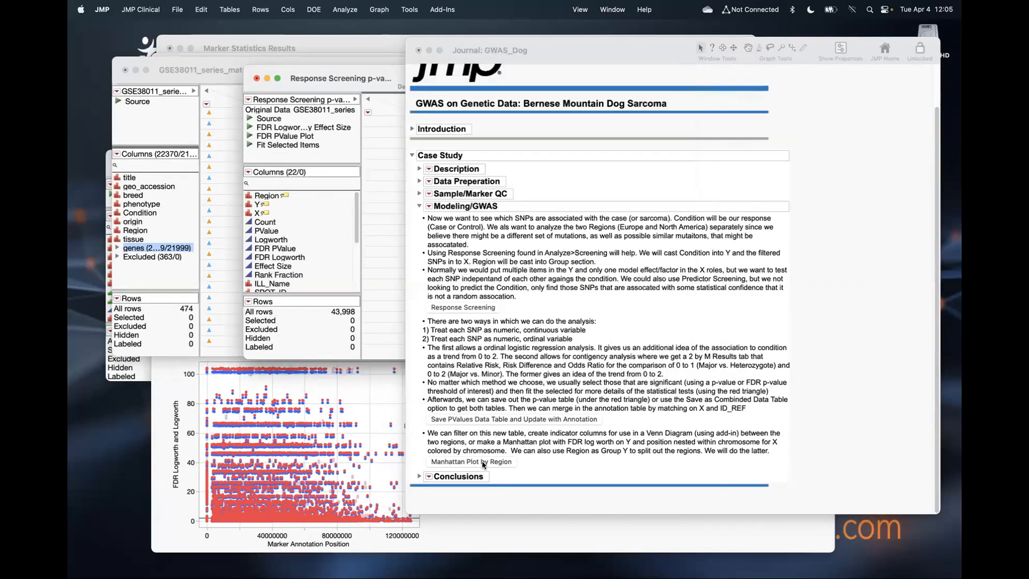
left_click(484, 463)
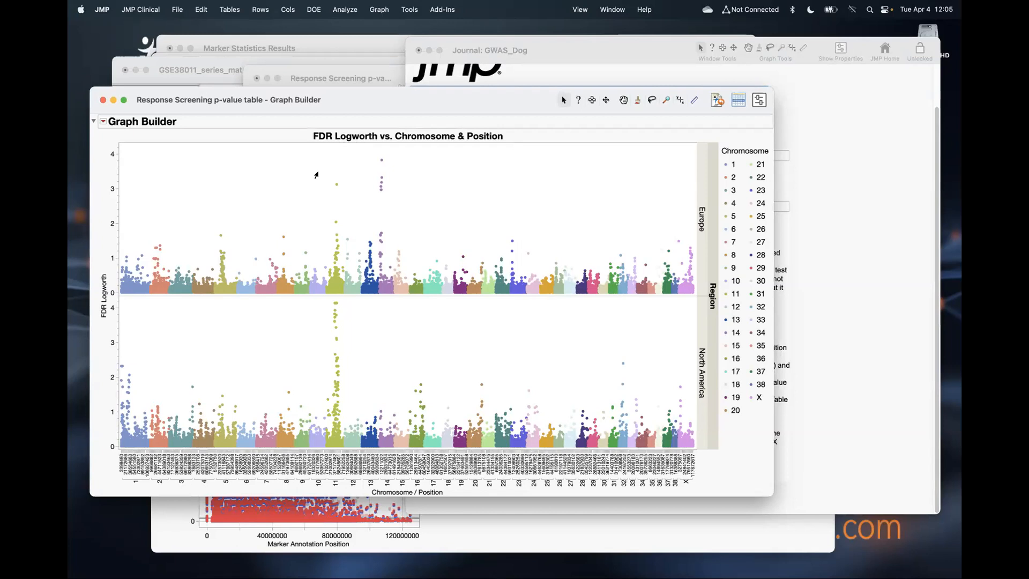
Step: Inspect the Manhattan plot's peaks by selecting North America points on chromosome 11 and Europe points around chromosomes 13–14 and 22–23, and clear the selection
left_click_drag(323, 302, 343, 417)
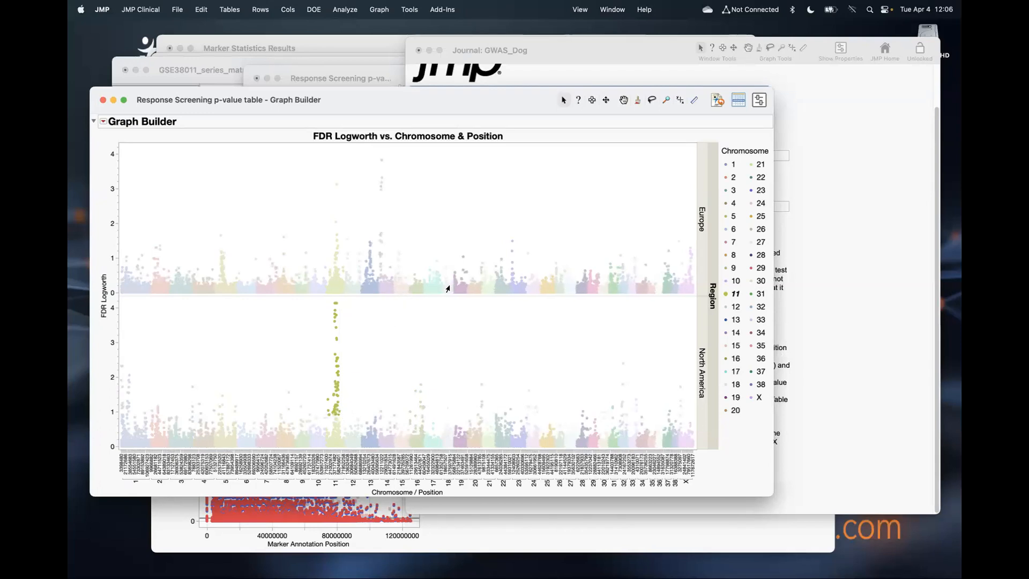
left_click(440, 234)
left_click_drag(370, 155, 389, 259)
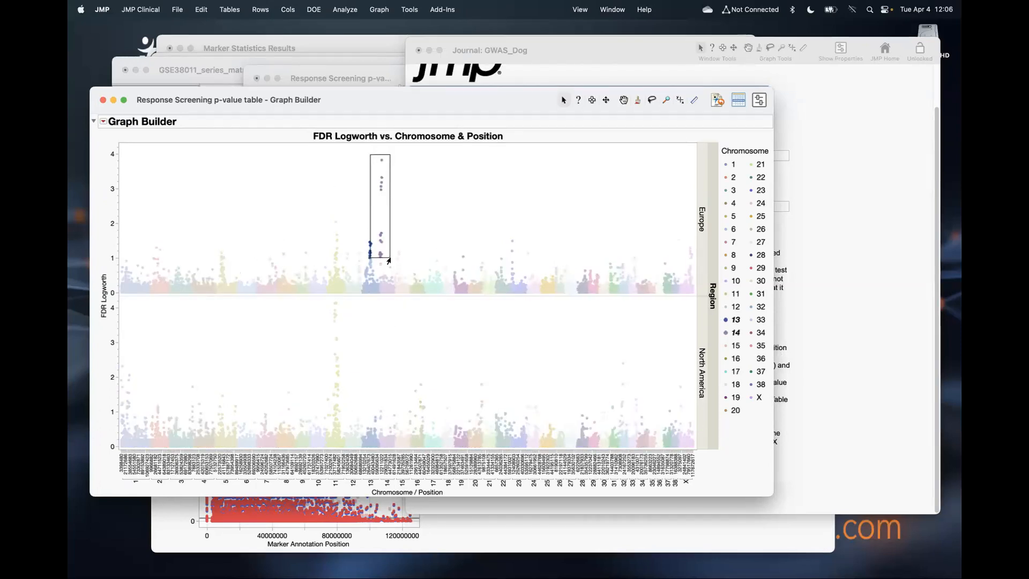
left_click_drag(499, 202, 517, 272)
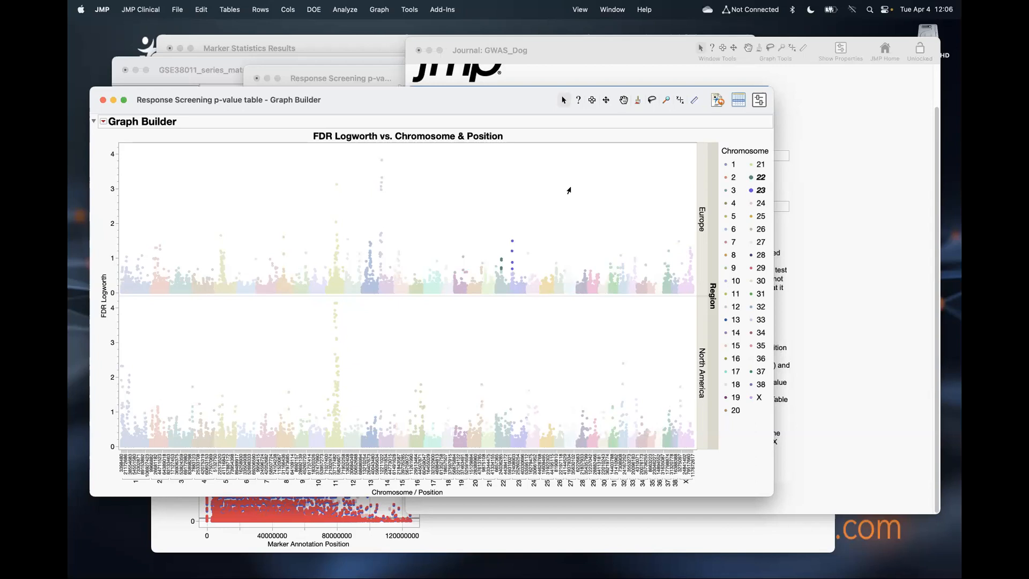
left_click(569, 191)
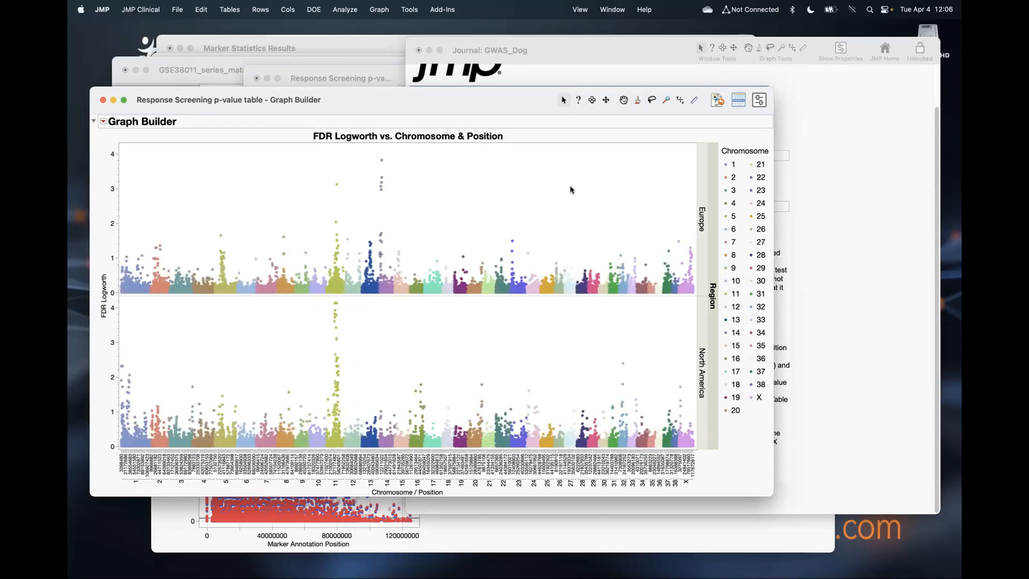
Step: Collapse the journal's Modeling/GWAS section and its Case Study outline
left_click(881, 303)
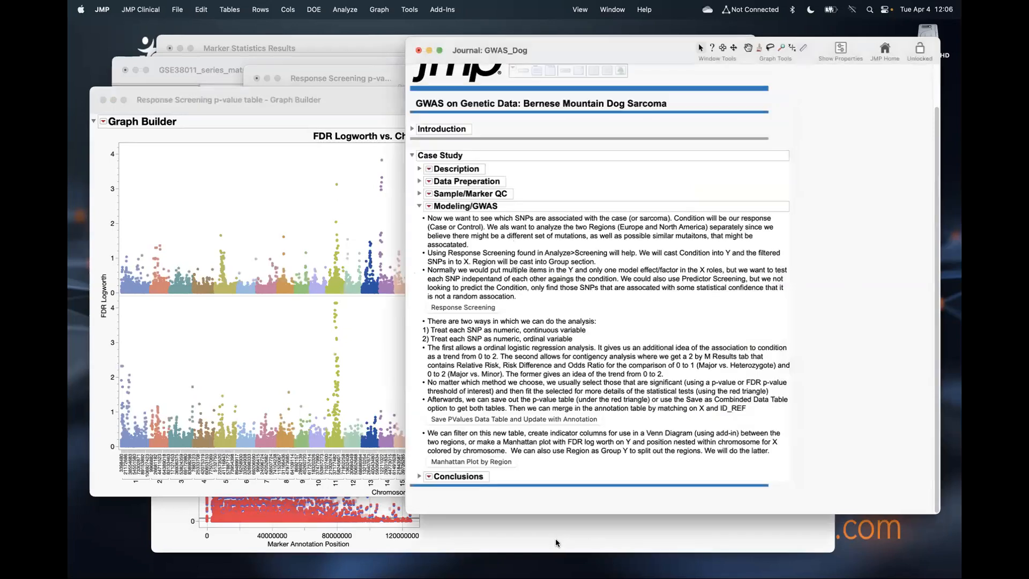
left_click(567, 534)
left_click(851, 411)
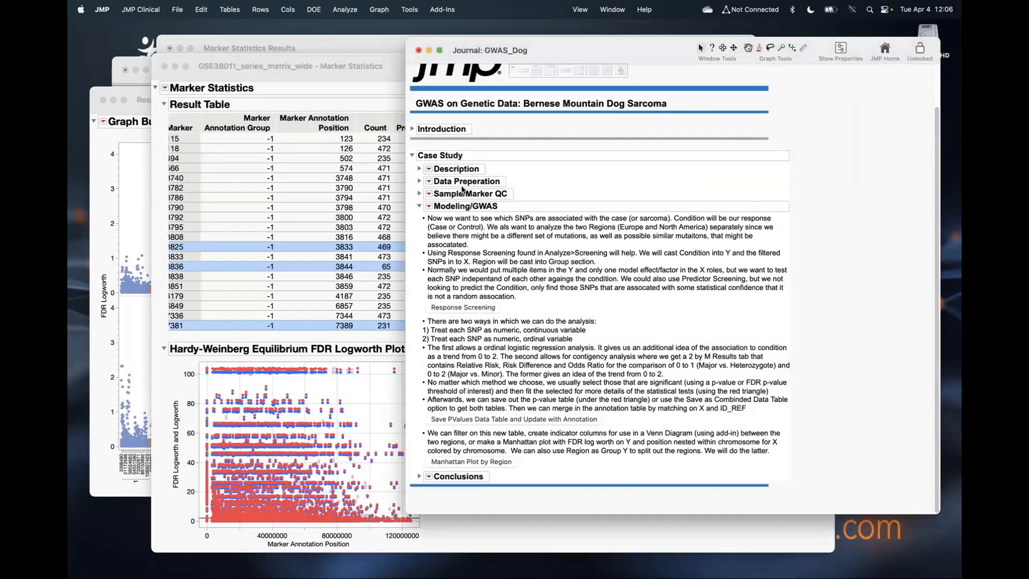
left_click(418, 196)
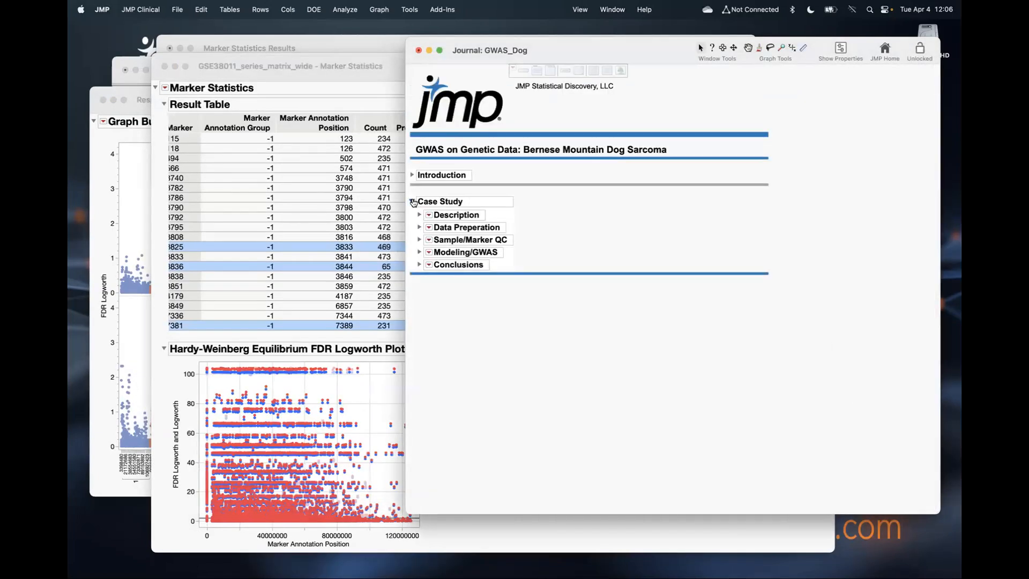
left_click(412, 201)
Step: Start a Fit Model specification for the genotype data with the Response Screening personality and assign Condition as the Y response
left_click(313, 72)
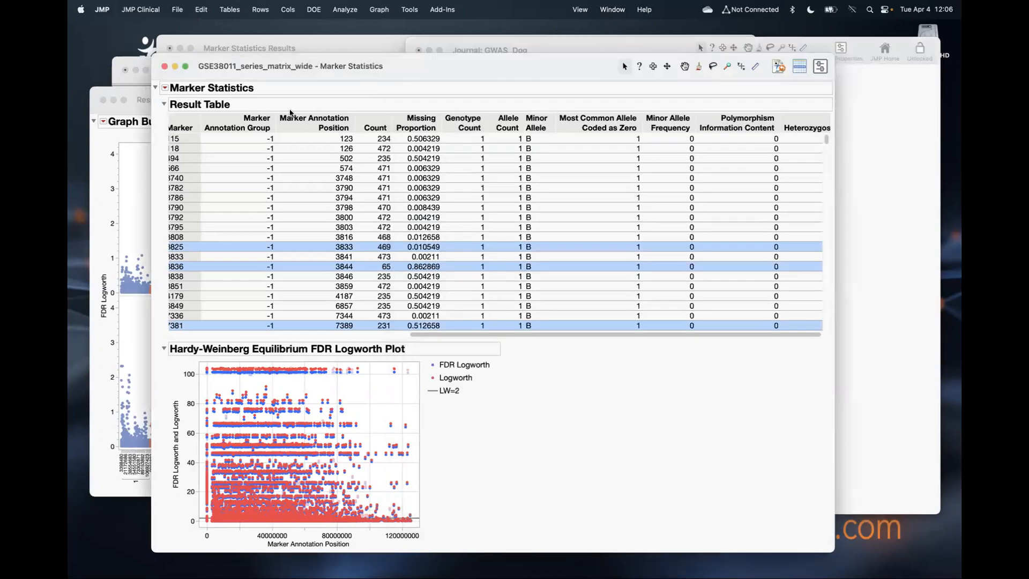
left_click(345, 10)
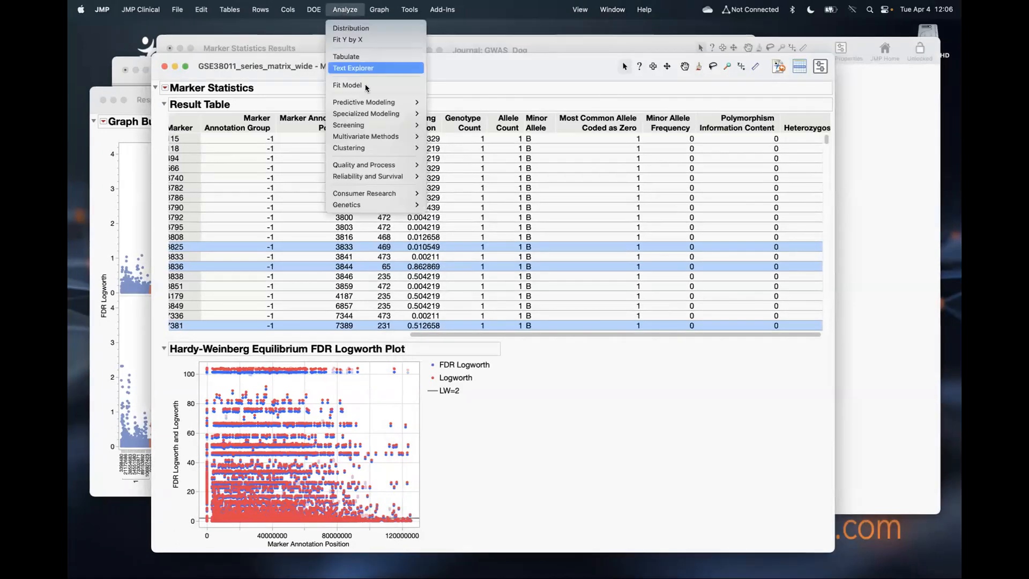
mouse_move(381, 126)
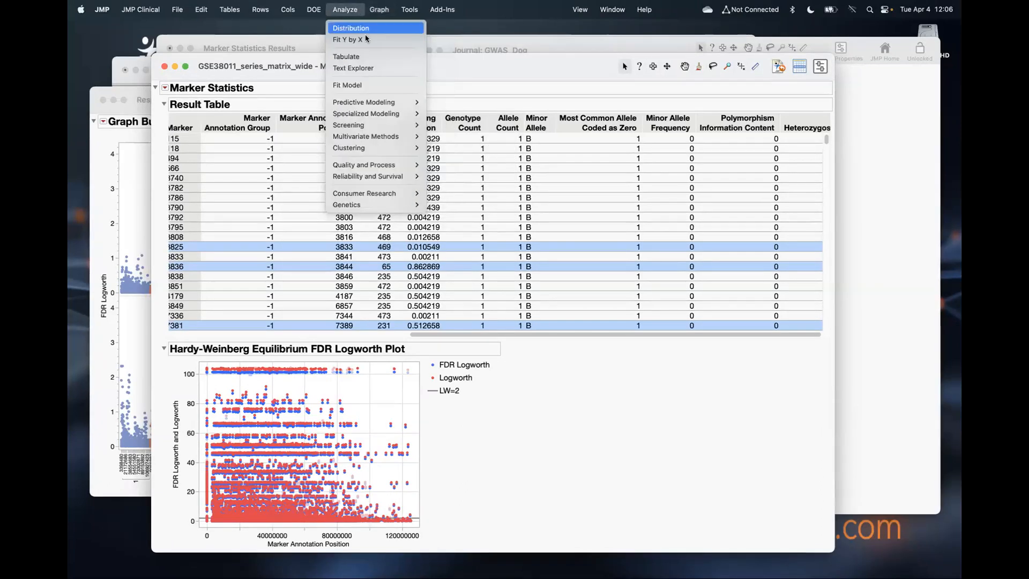
left_click(369, 86)
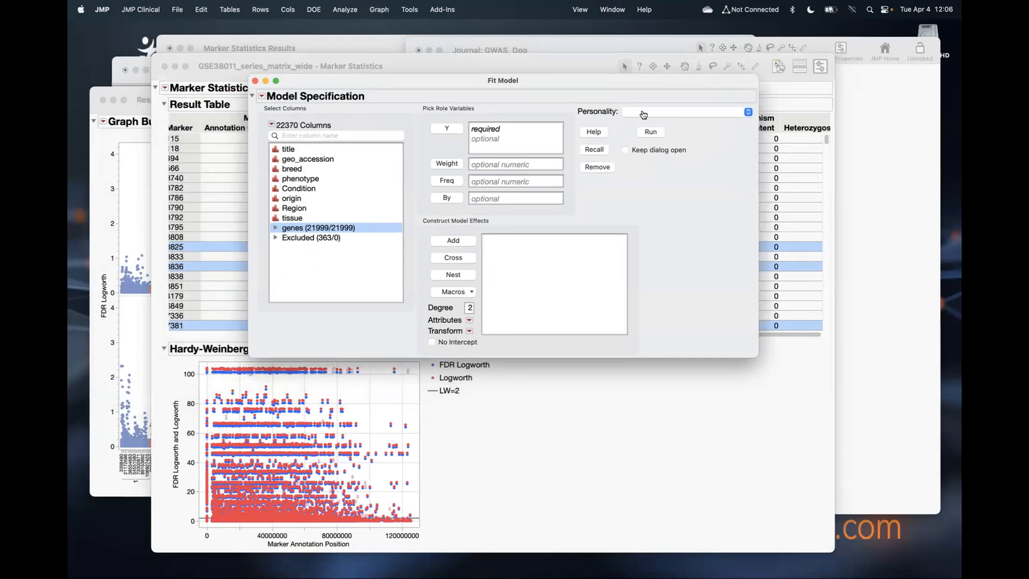
left_click(643, 113)
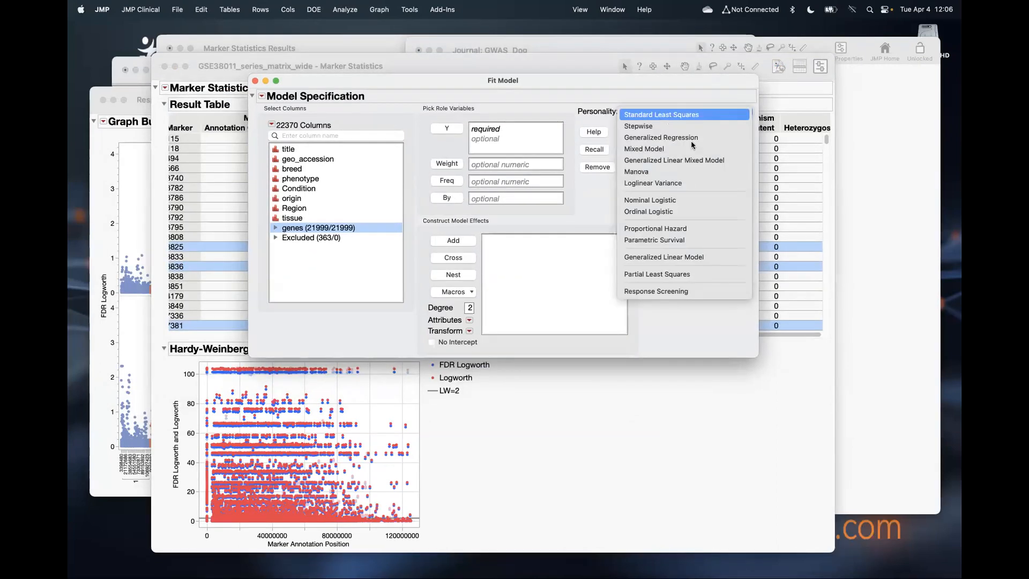
left_click(681, 291)
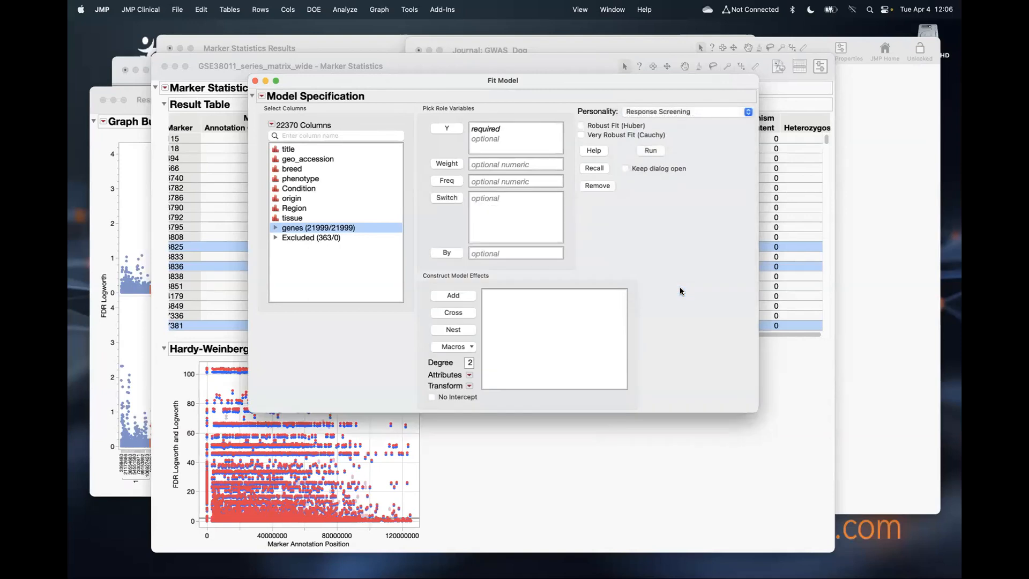
left_click(316, 189)
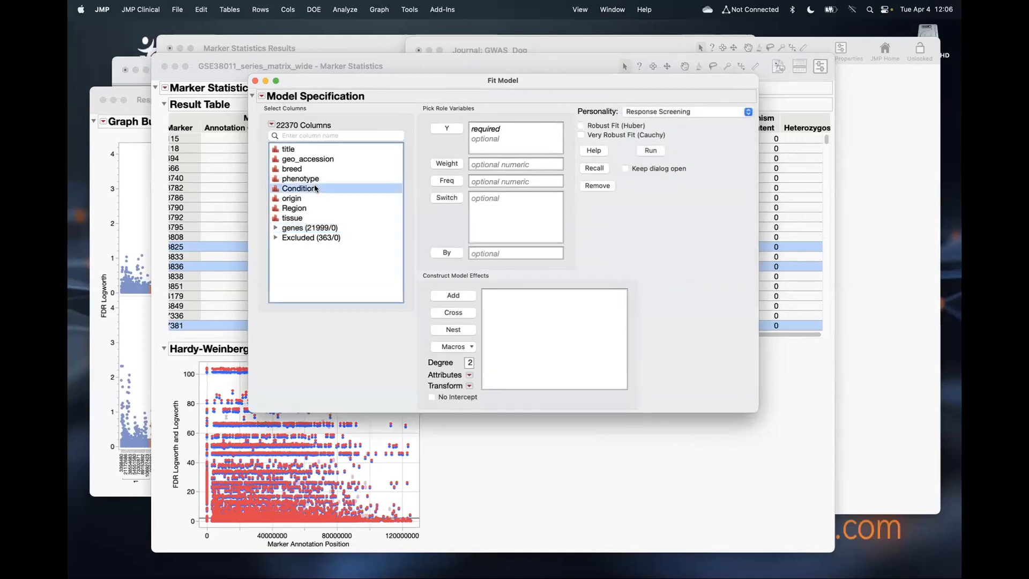
left_click(452, 130)
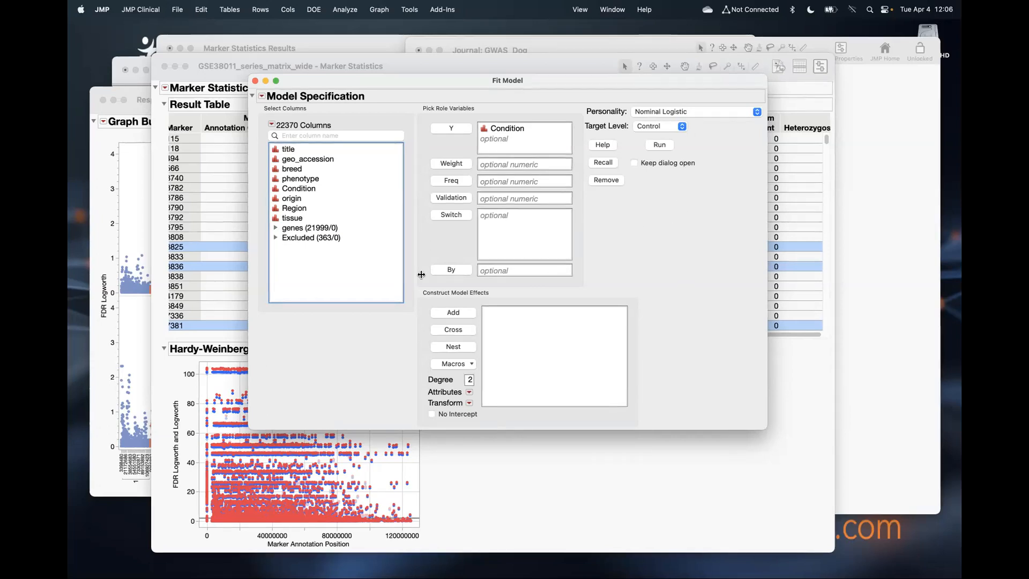
Step: Assign the genes column group as switch variables and add Region as a model effect in the Fit Model specification
mouse_move(631, 233)
left_mouse_down()
mouse_move(509, 205)
mouse_move(448, 272)
mouse_move(611, 210)
left_mouse_up()
left_click(321, 227)
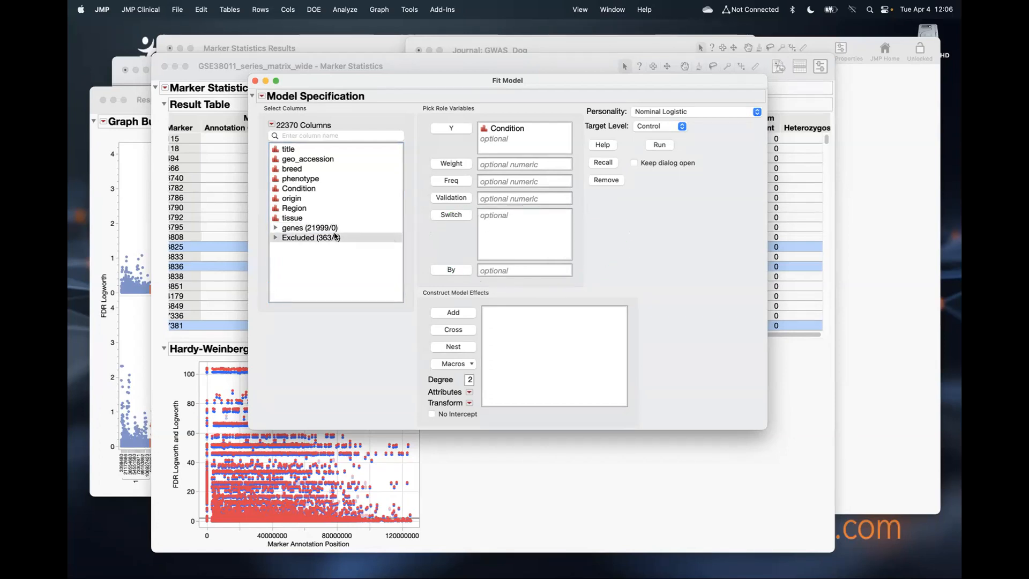
left_click(450, 214)
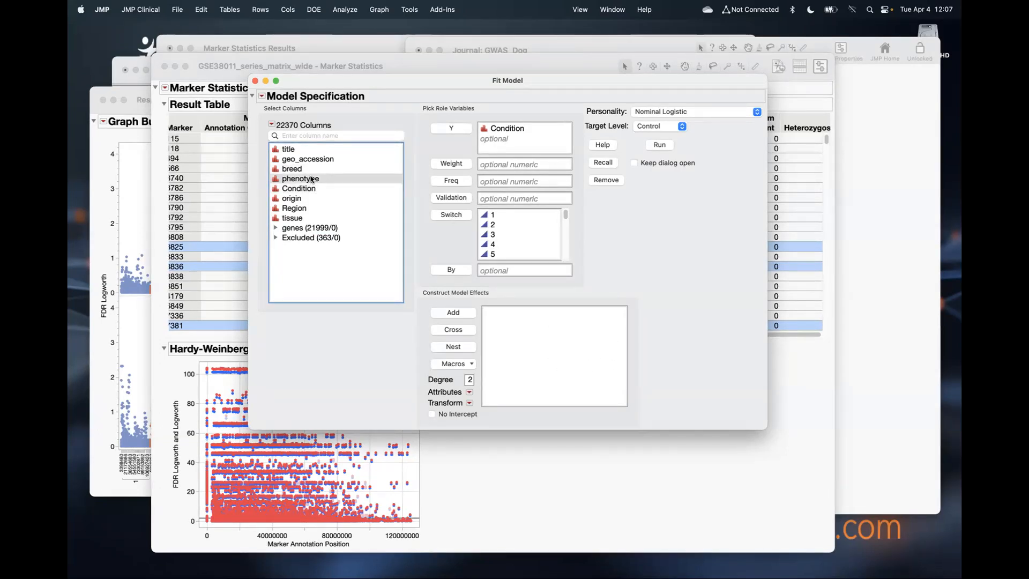
left_click(306, 208)
left_click(454, 312)
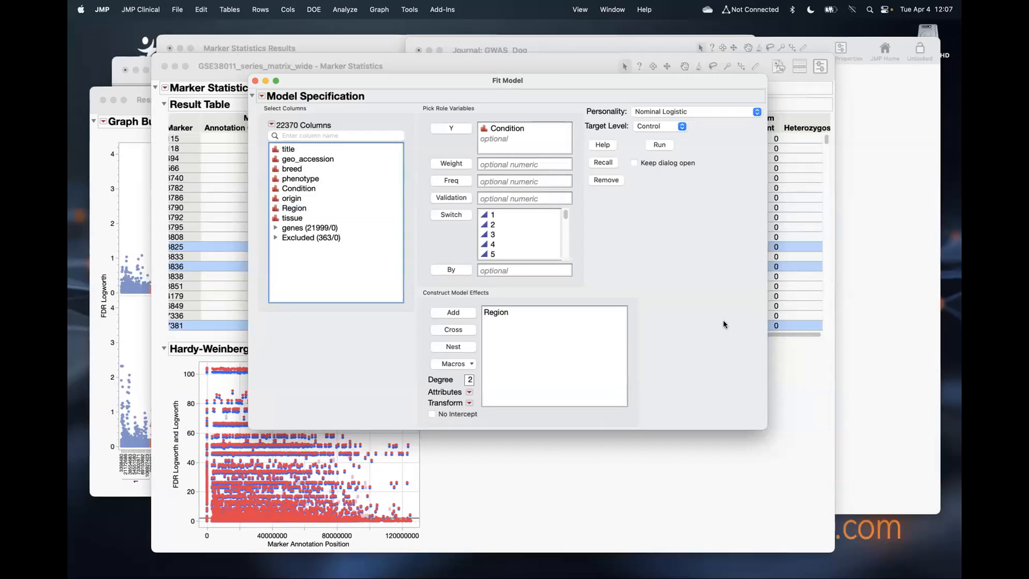
Step: Force quit the unresponsive JMP application
left_click(506, 315)
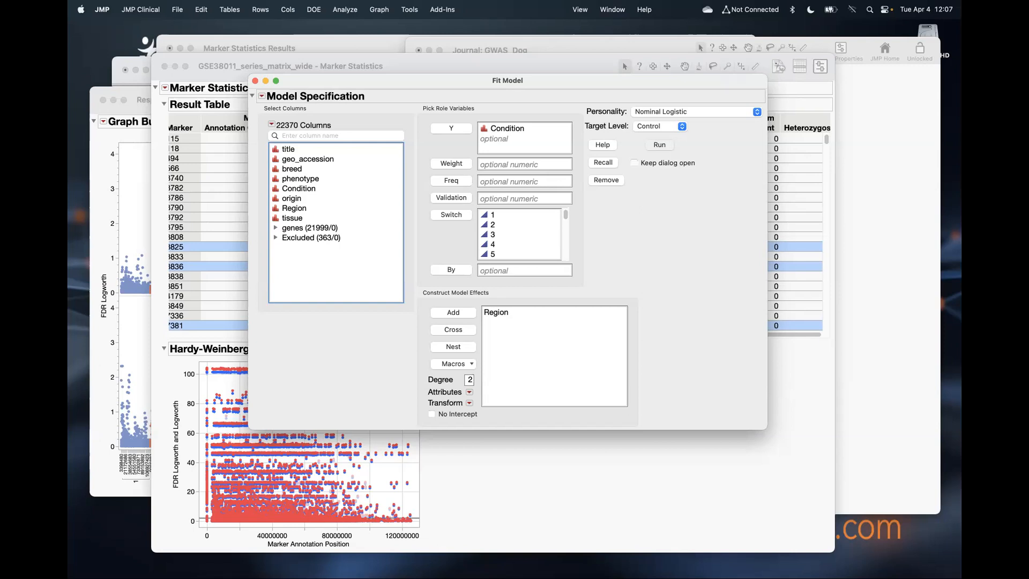
mouse_move(768, 565)
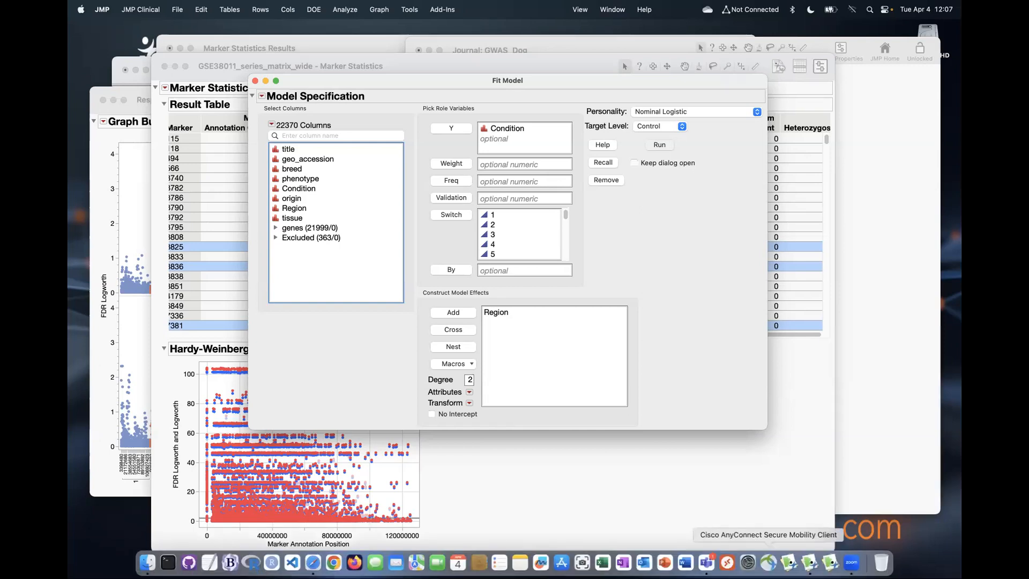
right_click(812, 563)
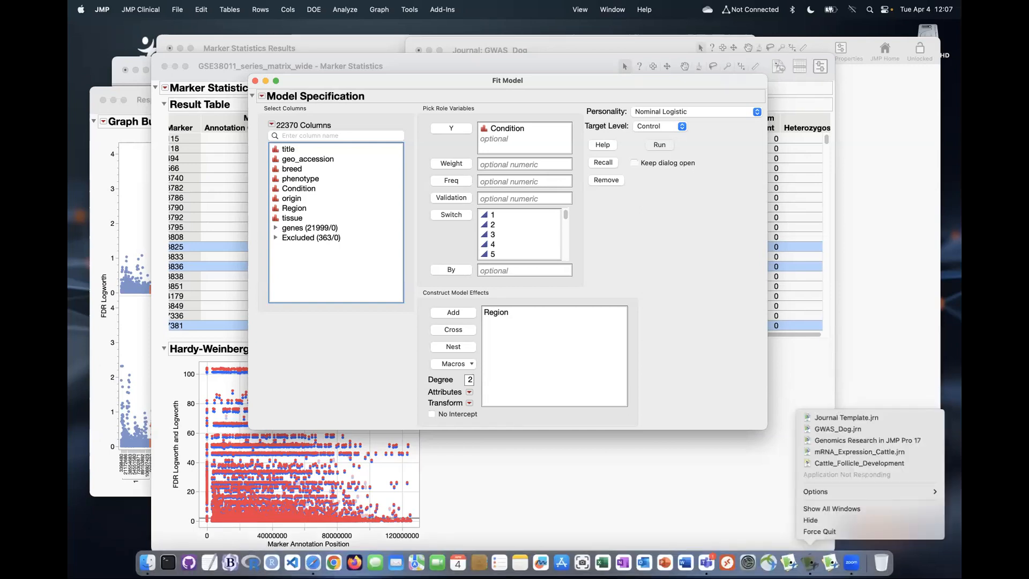
left_click(819, 532)
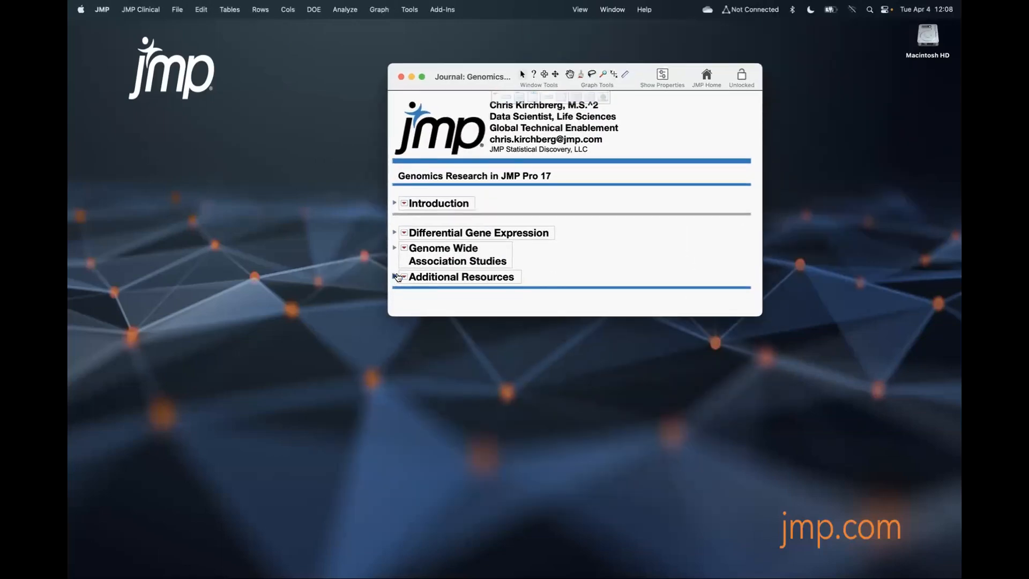
Step: Expand the Additional Resources section of the Genomics Research journal and open its Genomic Analysis with JMP Pro user guide in Safari
left_click(396, 277)
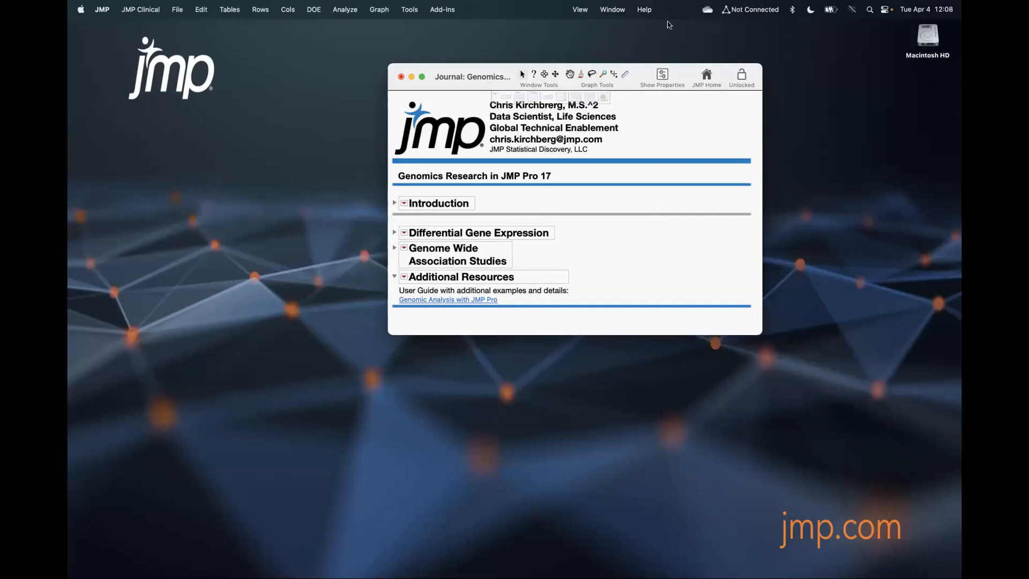
left_click(646, 10)
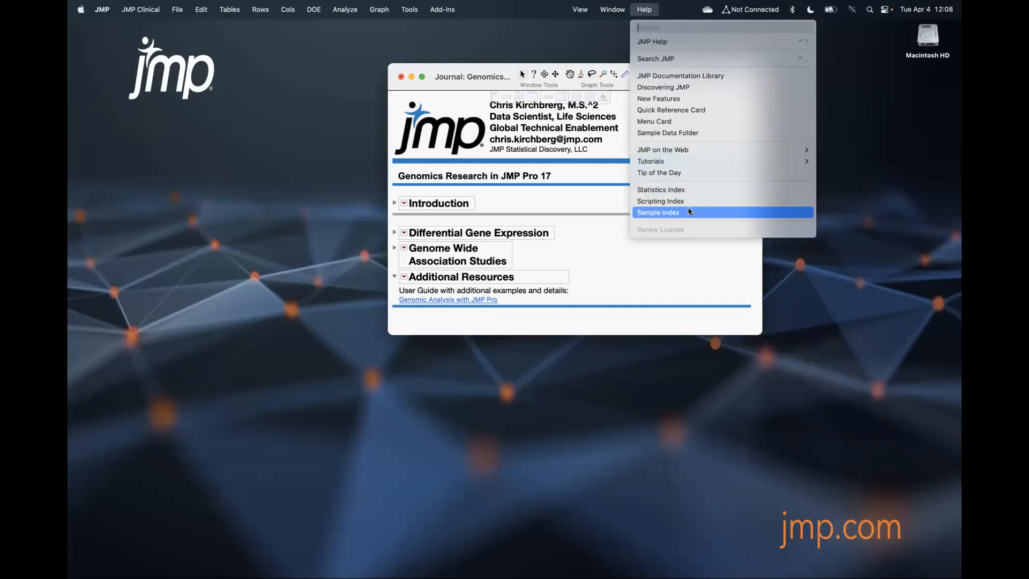
left_click(650, 273)
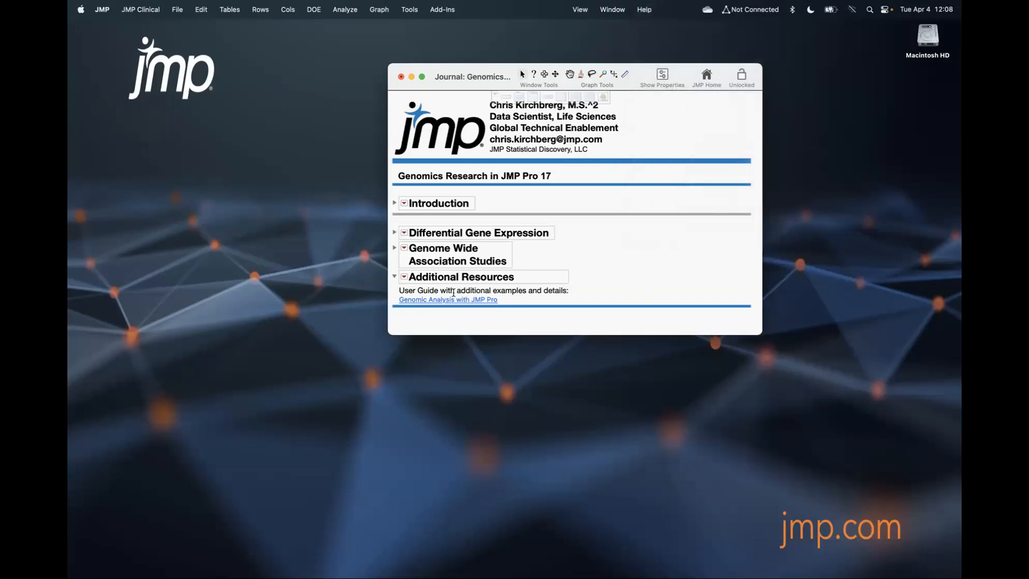
left_click(482, 302)
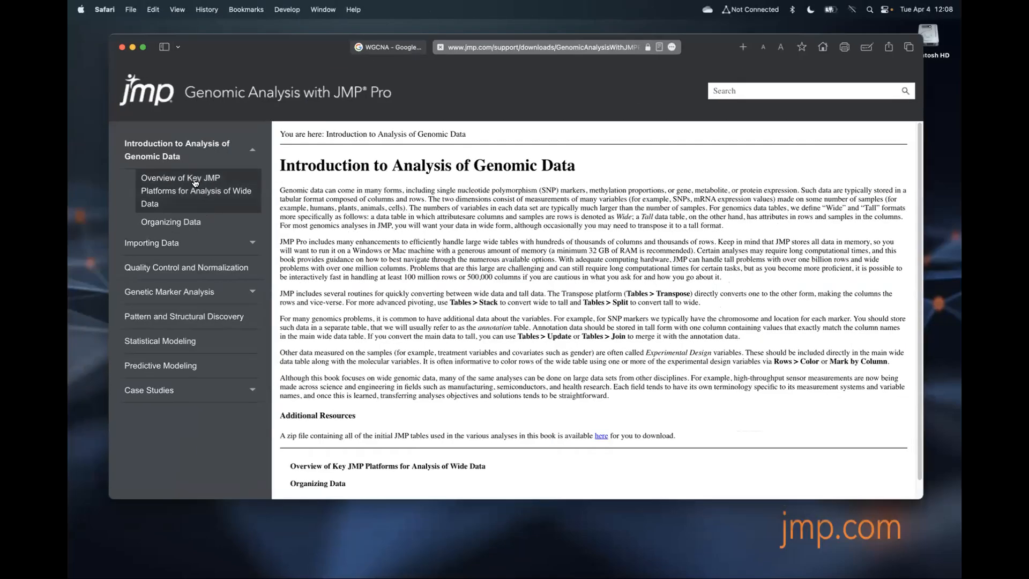
Step: View the user guide's Case Studies section, and quit Safari to return to JMP
left_click(213, 389)
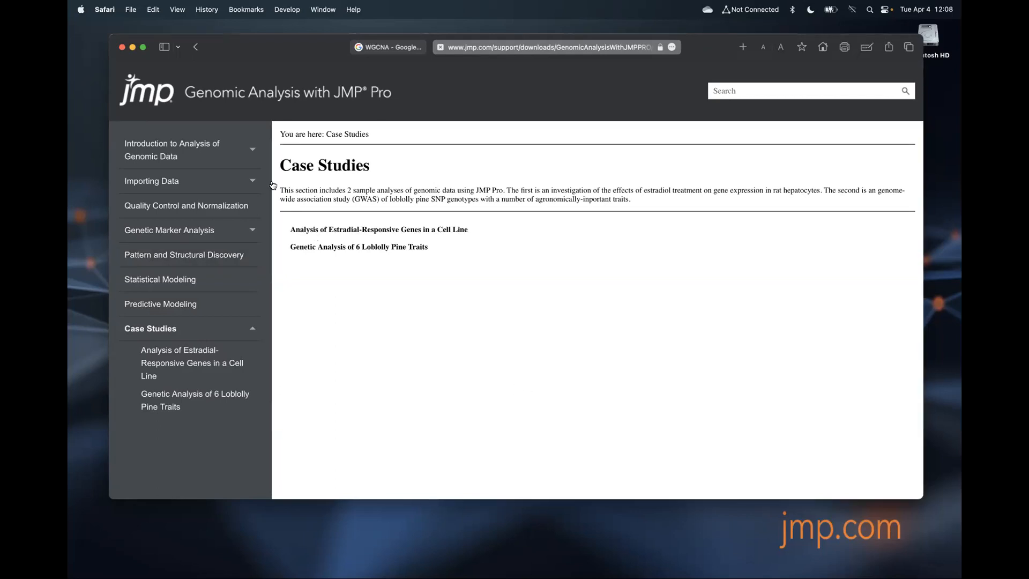
left_click_drag(220, 51, 213, 74)
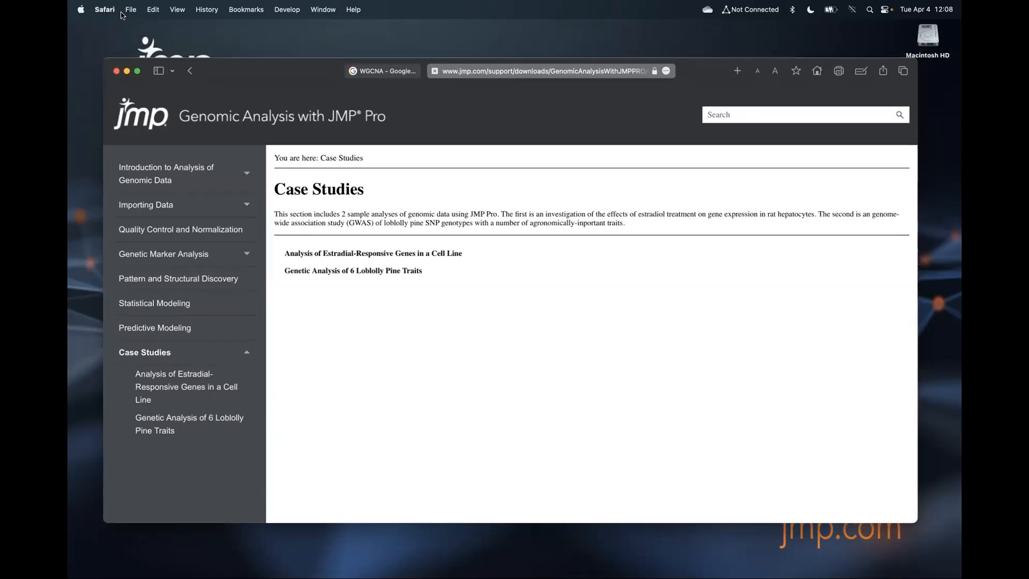
left_click(99, 9)
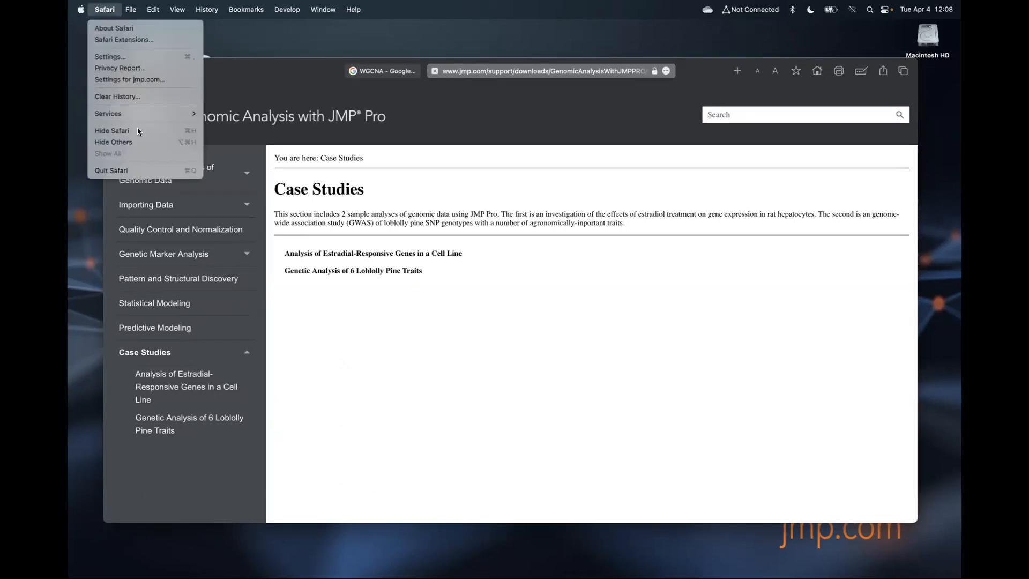
left_click(148, 170)
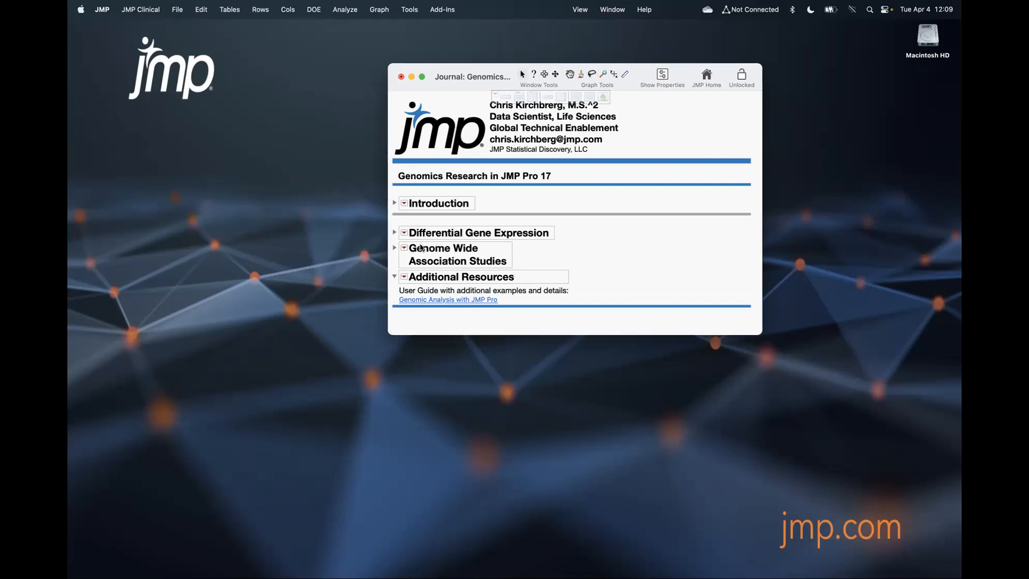
Step: Expand the journal's Genome Wide Association Studies section and reposition the journal window
left_click(394, 248)
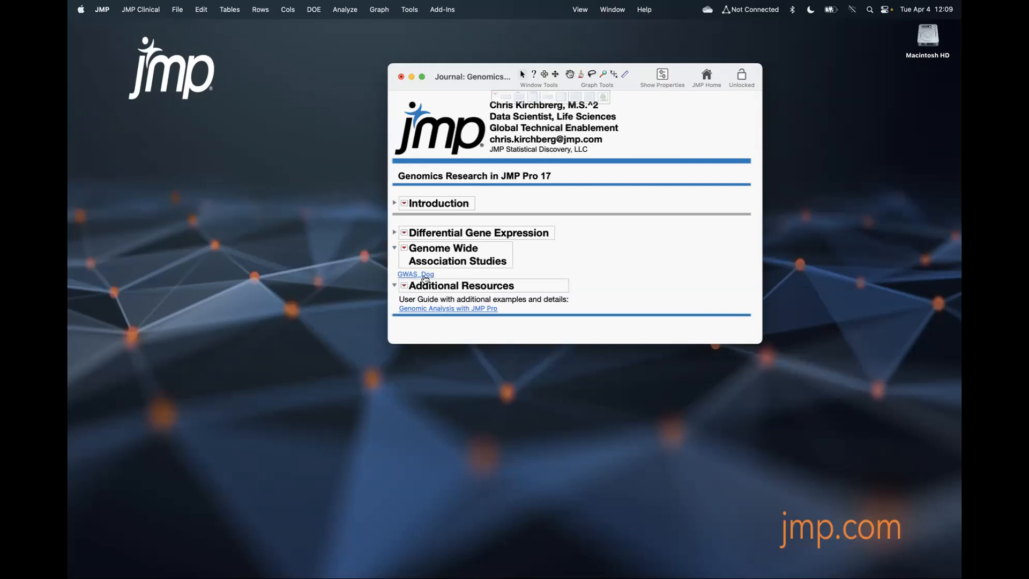
left_click(423, 275)
left_click_drag(413, 59, 407, 183)
left_click(413, 173)
left_click_drag(458, 76, 313, 113)
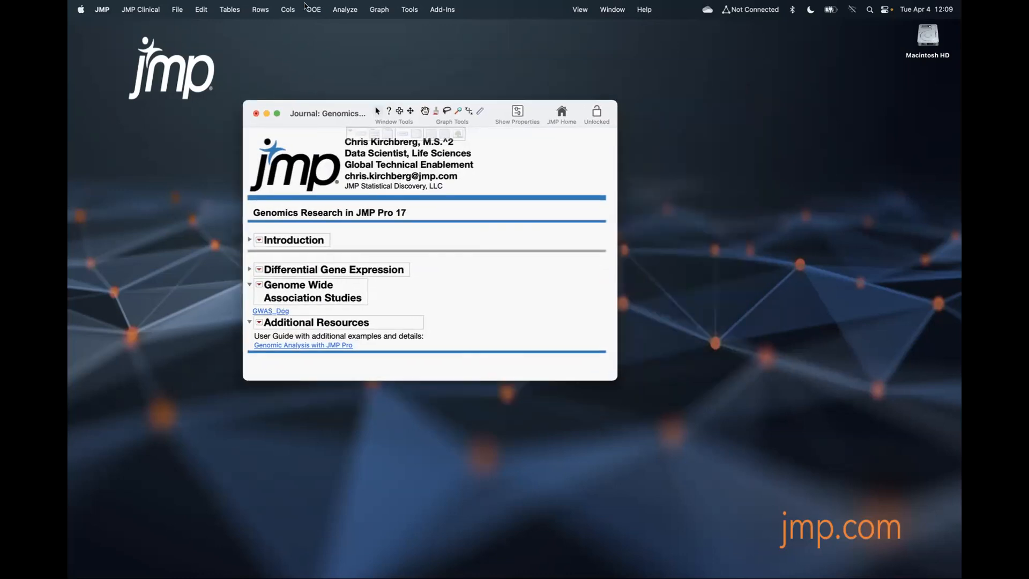
Step: Look through the Screening analysis platforms
left_click(342, 11)
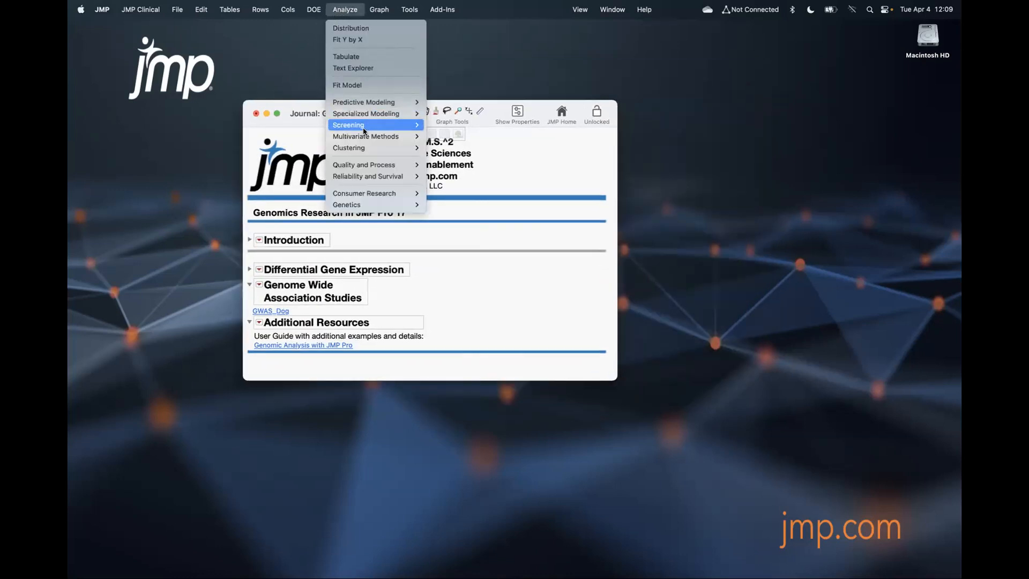
mouse_move(365, 133)
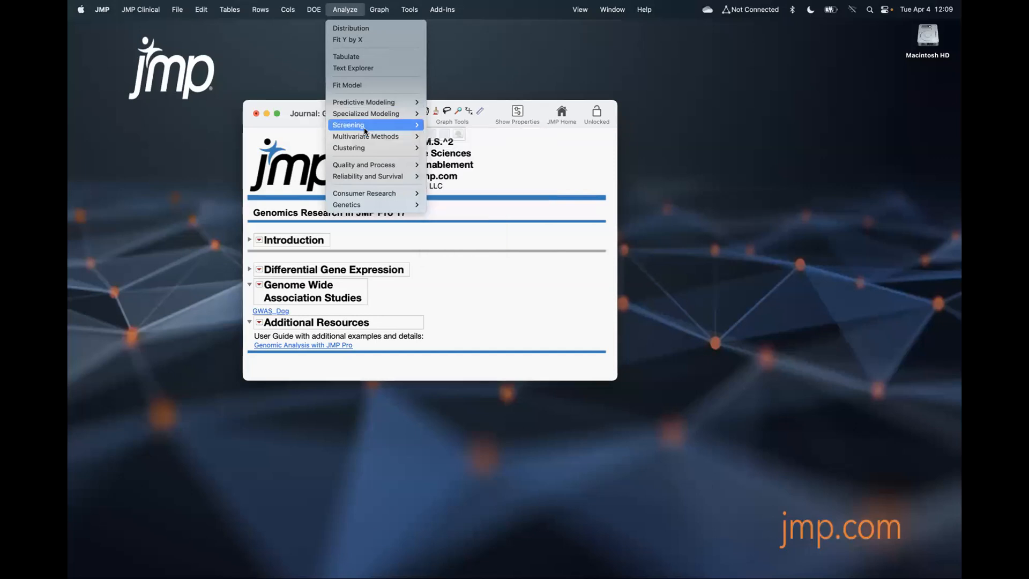